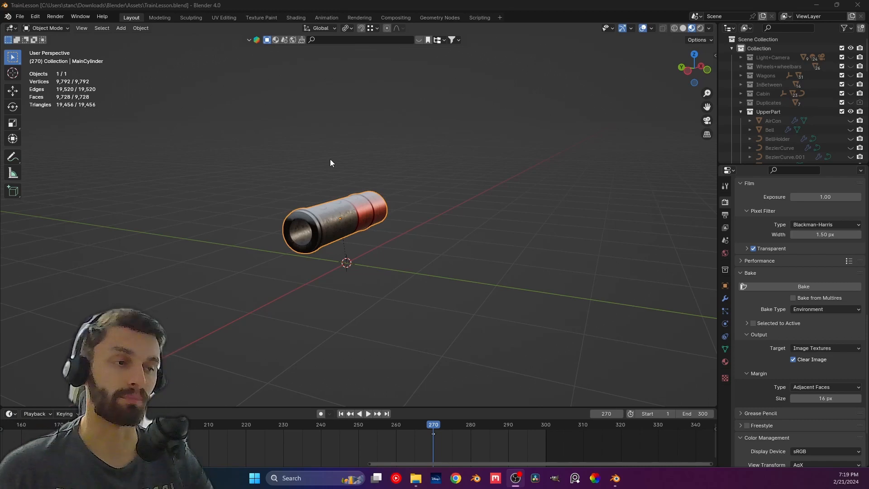
Switch to the Shading workspace with material preview and examine the main cylinder and the overall layout of its node tree
{"action": "left_click", "coordinate": [296, 17]}
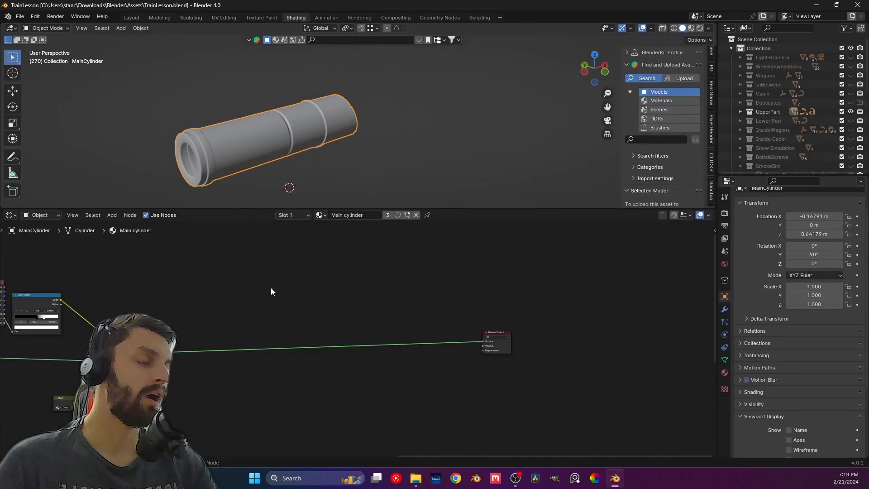
{"action": "left_click", "coordinate": [692, 28]}
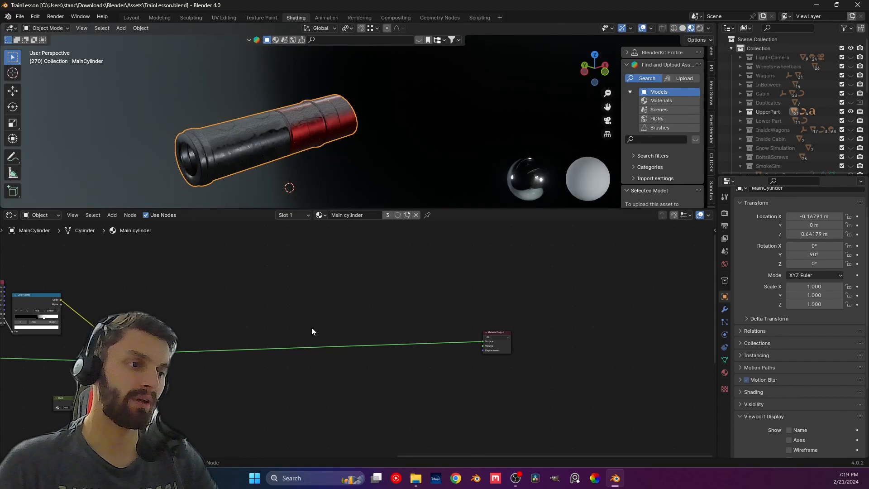
{"action": "scroll", "coordinate": [312, 327], "scroll_direction": "down", "scroll_amount": 2}
{"action": "middle_click_drag", "start_coordinate": [286, 337], "coordinate": [364, 305]}
{"action": "middle_click_drag", "start_coordinate": [286, 165], "coordinate": [300, 146]}
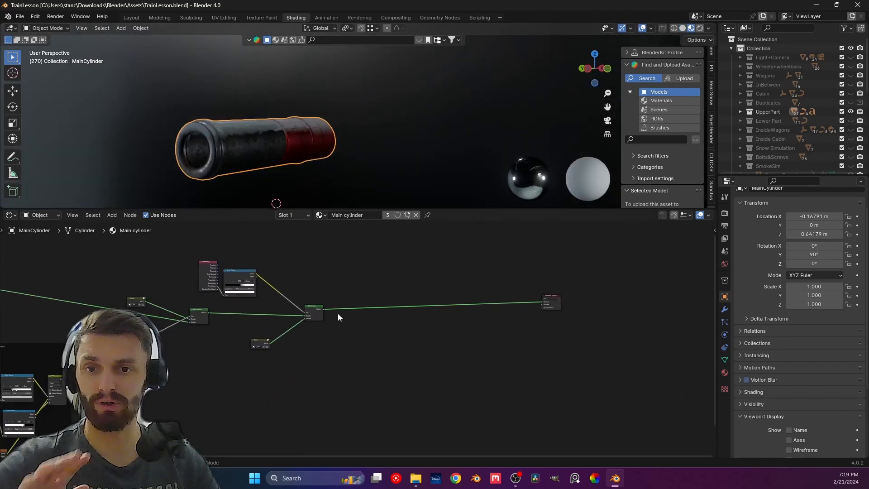
{"action": "scroll", "coordinate": [337, 315], "scroll_direction": "down", "scroll_amount": 2}
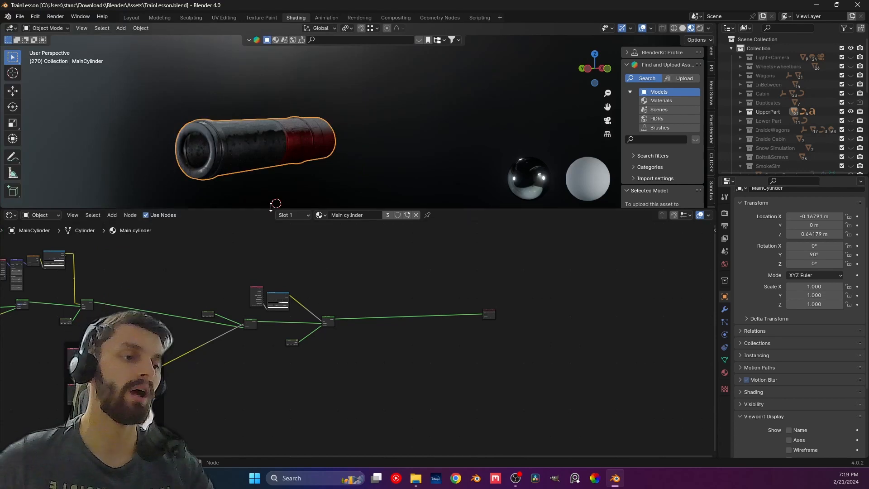
{"action": "scroll", "coordinate": [255, 148], "scroll_direction": "down", "scroll_amount": 3}
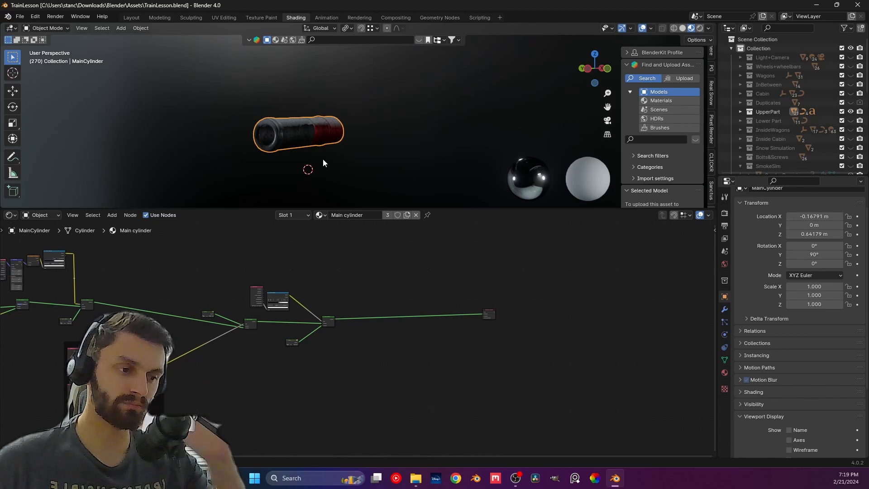
{"action": "scroll", "coordinate": [227, 318], "scroll_direction": "down", "scroll_amount": 1}
{"action": "scroll", "coordinate": [226, 319], "scroll_direction": "down", "scroll_amount": 1}
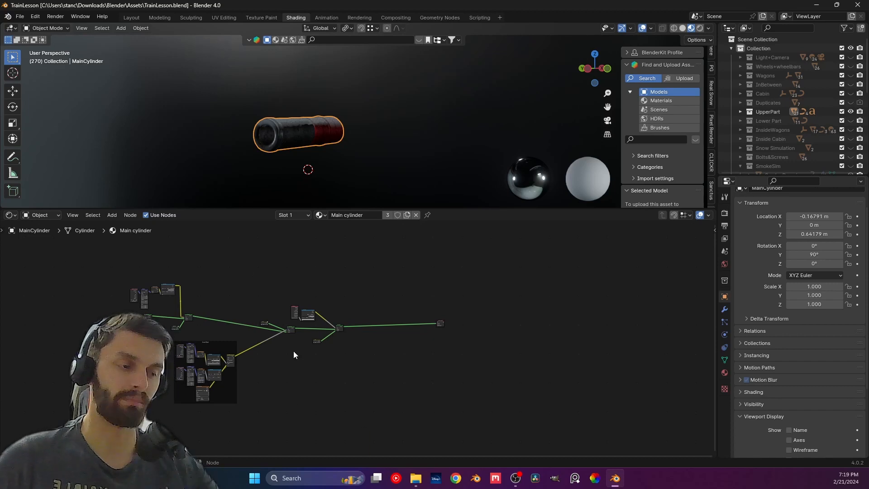
{"action": "scroll", "coordinate": [186, 317], "scroll_direction": "up", "scroll_amount": 1}
{"action": "middle_click_drag", "start_coordinate": [276, 195], "coordinate": [337, 124]}
{"action": "scroll", "coordinate": [310, 153], "scroll_direction": "up", "scroll_amount": 3}
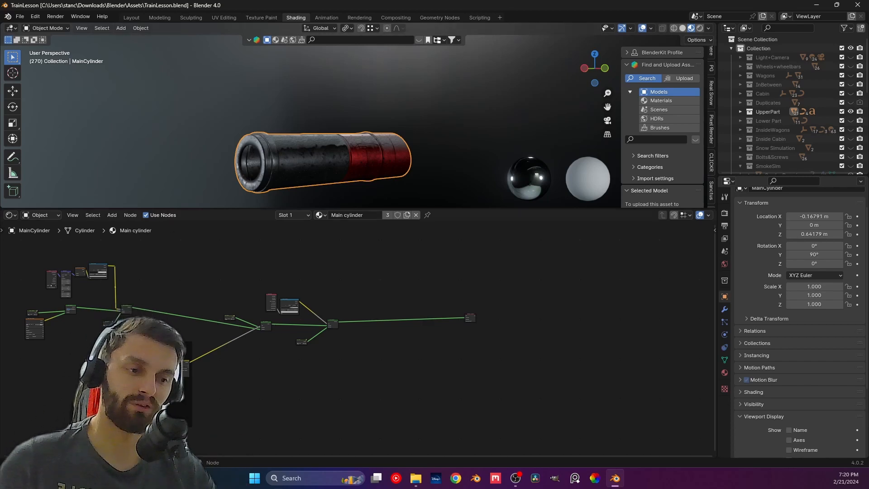
Enter the Red Metal node group and inspect its image textures, color ramp and Principled BSDF connections
{"action": "scroll", "coordinate": [360, 343], "scroll_direction": "up", "scroll_amount": 6}
{"action": "middle_click_drag", "start_coordinate": [360, 342], "coordinate": [621, 318]}
{"action": "scroll", "coordinate": [276, 319], "scroll_direction": "up", "scroll_amount": 3}
{"action": "middle_click_drag", "start_coordinate": [275, 319], "coordinate": [317, 340]}
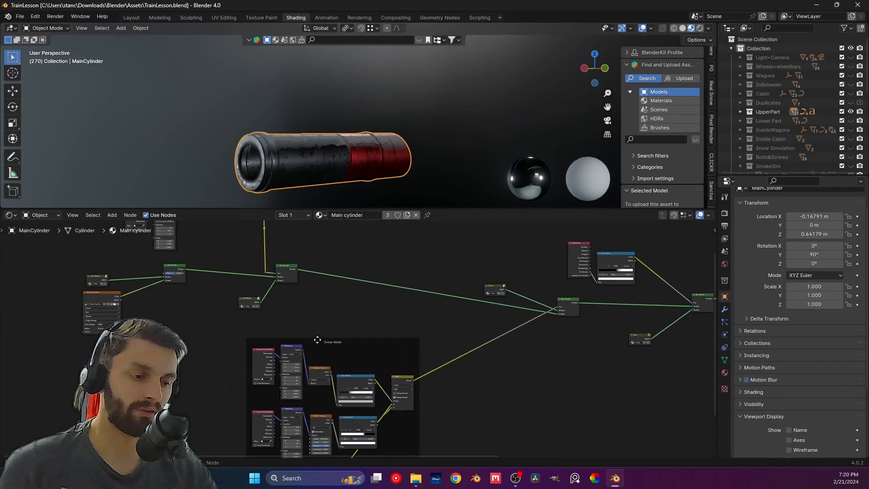
{"action": "scroll", "coordinate": [259, 311], "scroll_direction": "up", "scroll_amount": 1}
{"action": "left_click", "coordinate": [252, 304]}
{"action": "scroll", "coordinate": [248, 310], "scroll_direction": "up", "scroll_amount": 2}
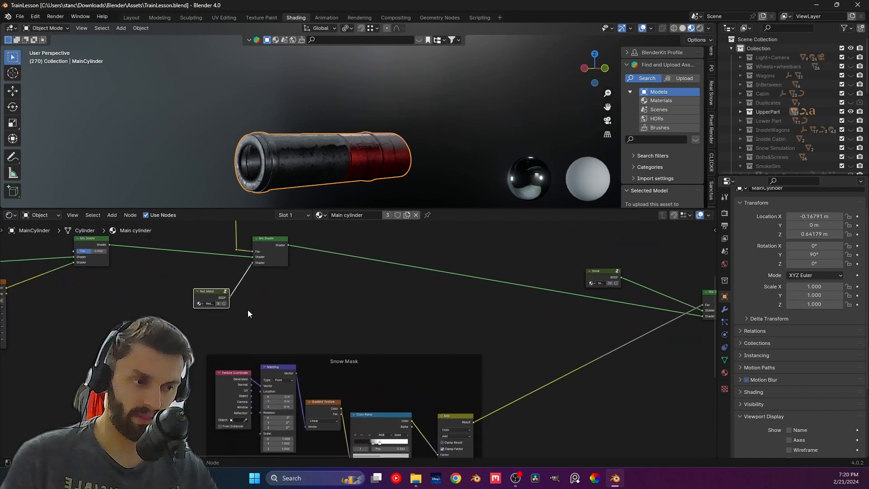
{"action": "scroll", "coordinate": [247, 311], "scroll_direction": "up", "scroll_amount": 4}
{"action": "middle_click_drag", "start_coordinate": [244, 311], "coordinate": [410, 349]}
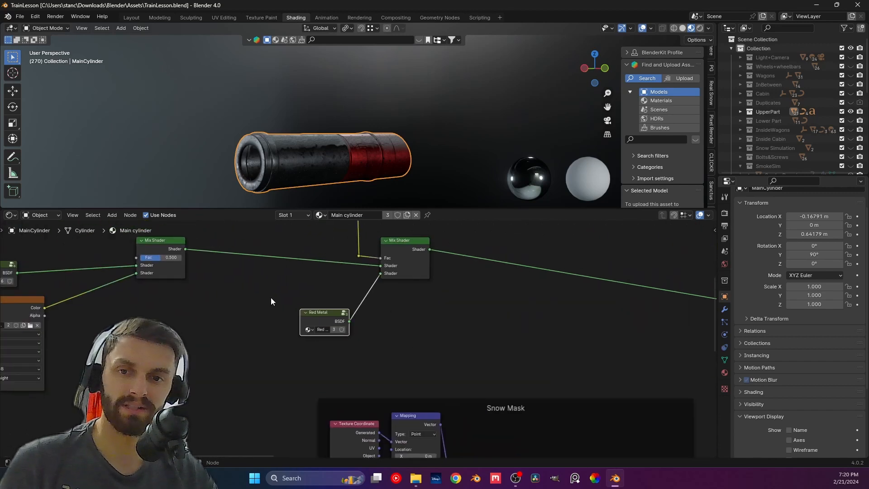
{"action": "key", "text": "Tab"}
{"action": "scroll", "coordinate": [289, 339], "scroll_direction": "down", "scroll_amount": 4}
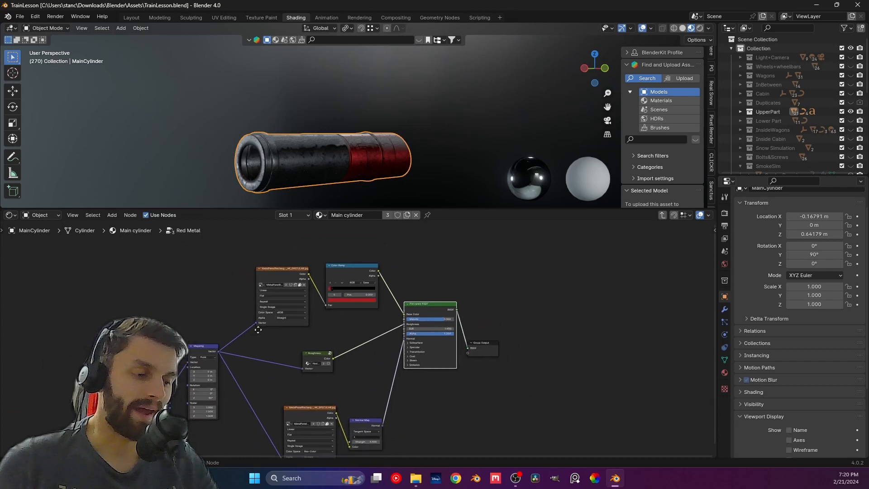
{"action": "middle_click_drag", "start_coordinate": [258, 330], "coordinate": [258, 285]}
{"action": "left_click", "coordinate": [284, 236]}
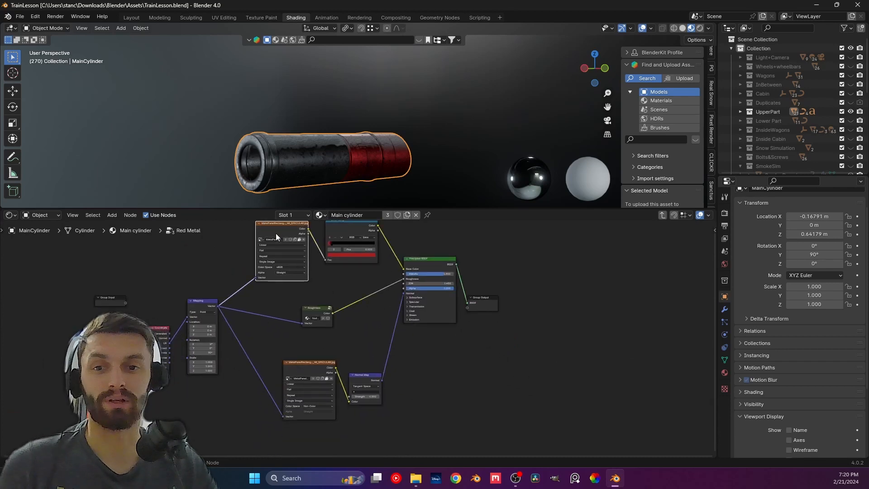
{"action": "middle_click_drag", "start_coordinate": [276, 235], "coordinate": [289, 276]}
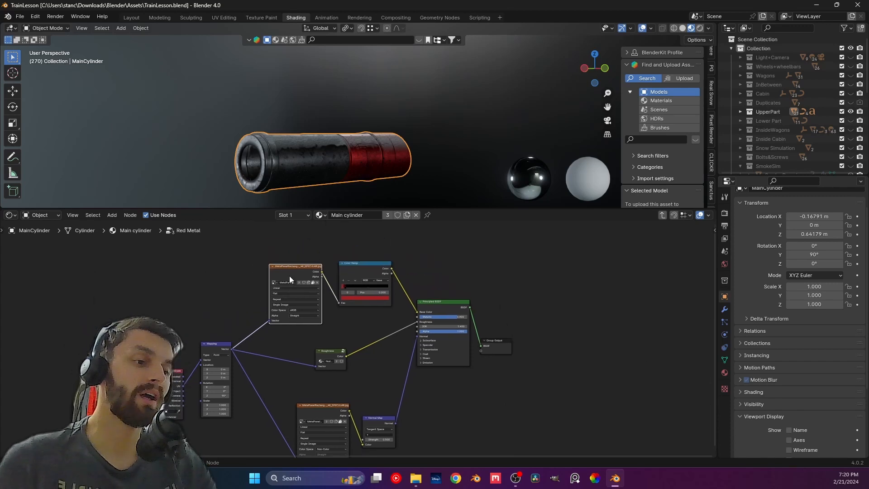
{"action": "scroll", "coordinate": [289, 275], "scroll_direction": "up", "scroll_amount": 2}
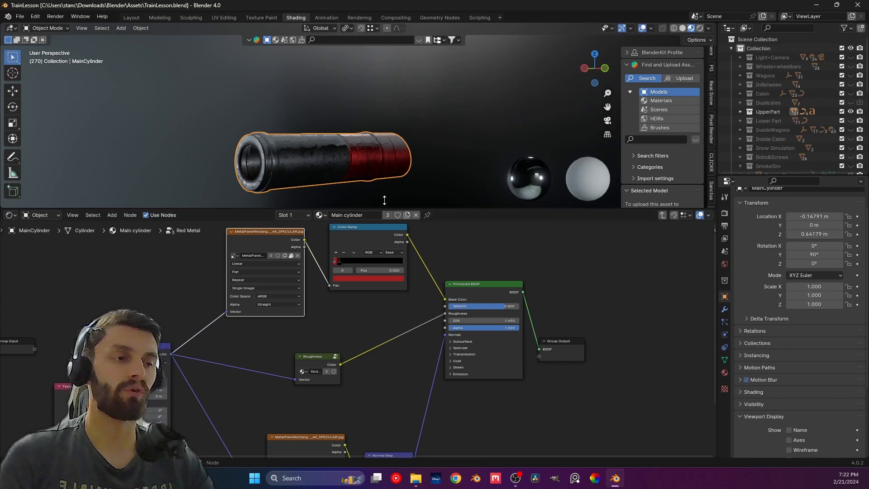
Return to the Layout workspace and split the 3D viewport into two stacked areas beside one full-height area
{"action": "left_click", "coordinate": [134, 18]}
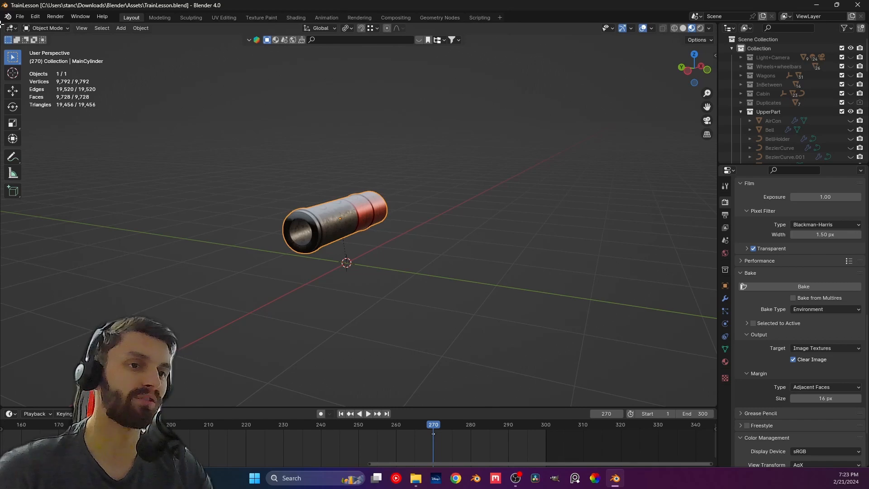
{"action": "left_click_drag", "start_coordinate": [4, 25], "coordinate": [369, 38]}
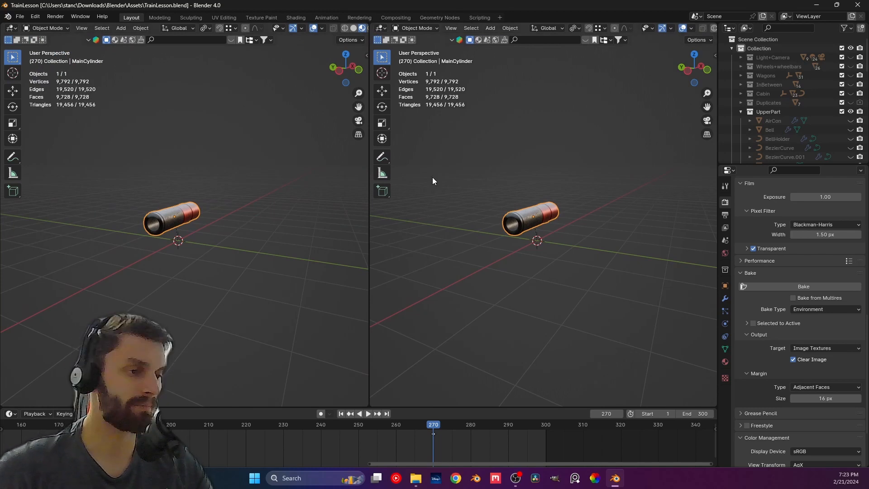
{"action": "left_click_drag", "start_coordinate": [369, 316], "coordinate": [356, 222]}
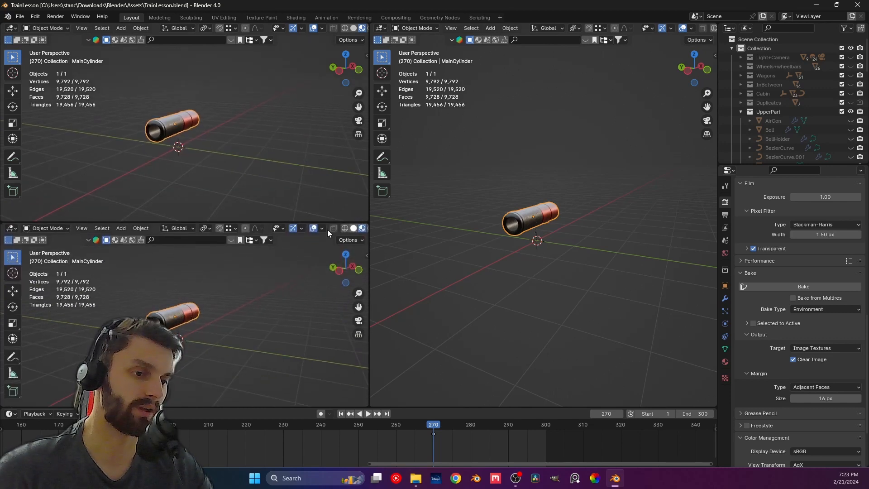
Change the upper stacked area to the UV Editor and the lower one to the Shader Editor, showing the material output
{"action": "left_click", "coordinate": [12, 28]}
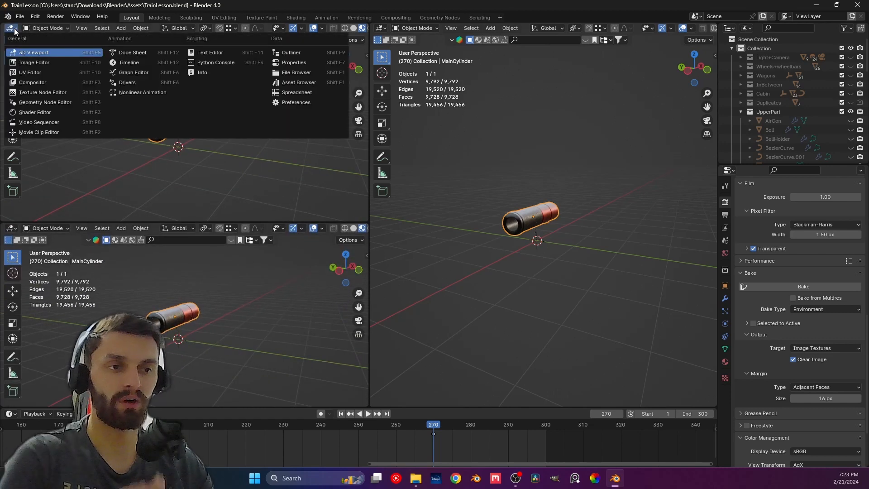
{"action": "left_click", "coordinate": [32, 68]}
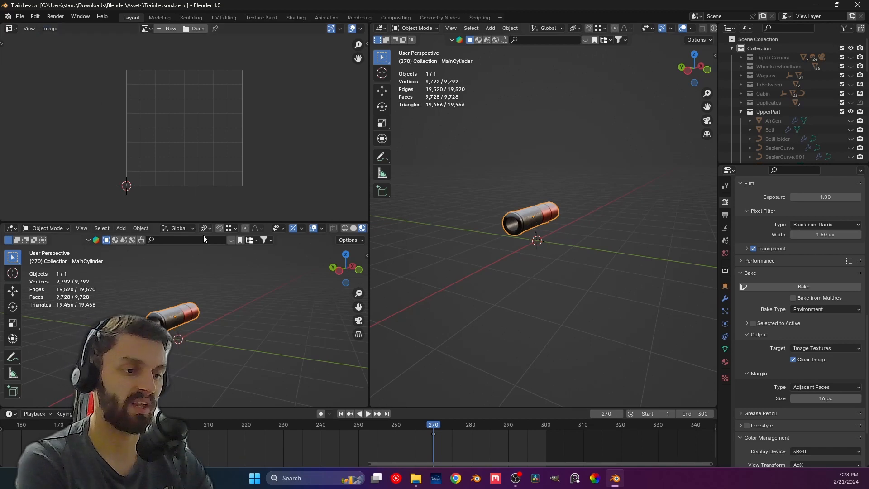
{"action": "left_click", "coordinate": [15, 231]}
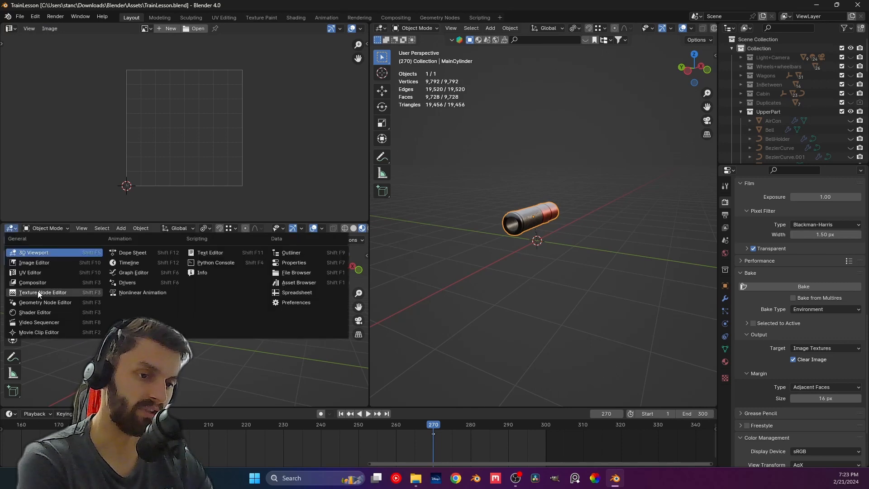
{"action": "left_click", "coordinate": [71, 322]}
{"action": "scroll", "coordinate": [158, 335], "scroll_direction": "down", "scroll_amount": 3}
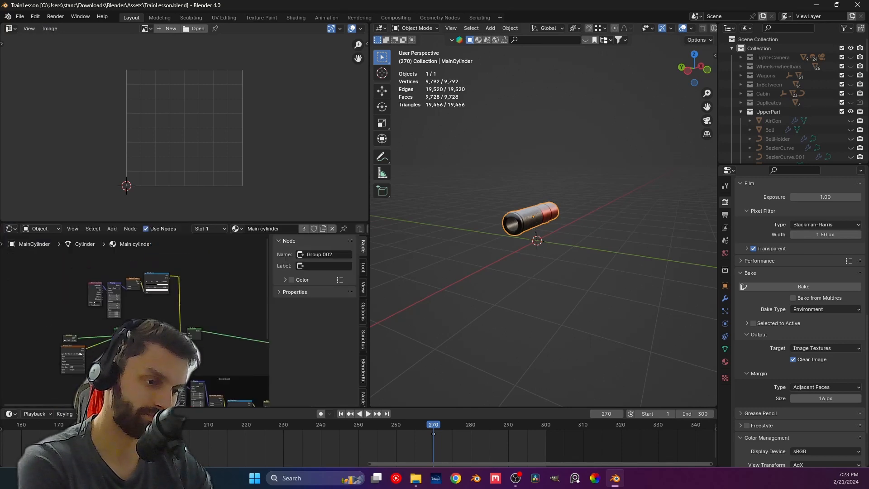
{"action": "middle_click_drag", "start_coordinate": [253, 345], "coordinate": [18, 331]}
{"action": "scroll", "coordinate": [18, 332], "scroll_direction": "down", "scroll_amount": 3}
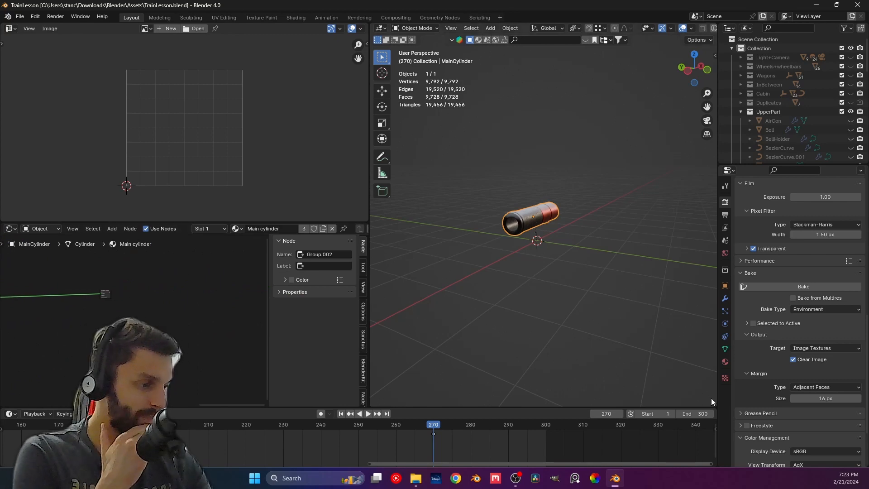
Remove the timeline by extending the 3D viewport and the Shader Editor over it, and frame the main cylinder closely
{"action": "left_click_drag", "start_coordinate": [714, 402], "coordinate": [715, 414]}
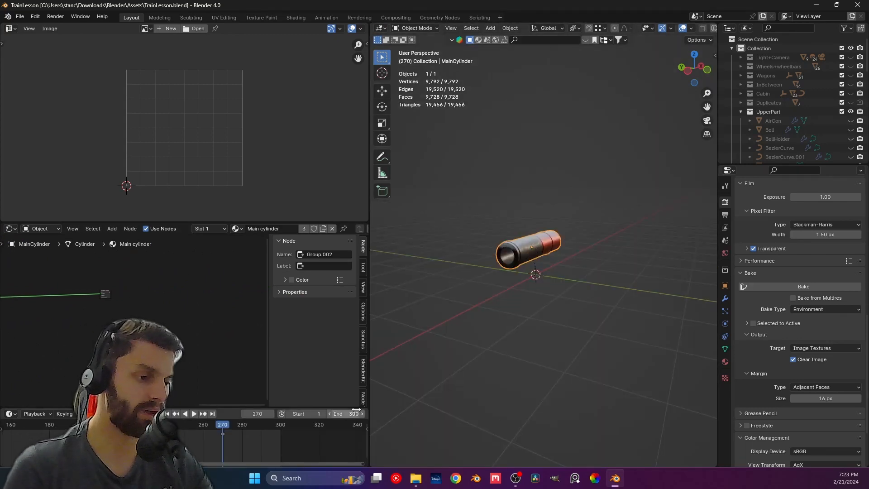
{"action": "left_click_drag", "start_coordinate": [367, 408], "coordinate": [368, 415]}
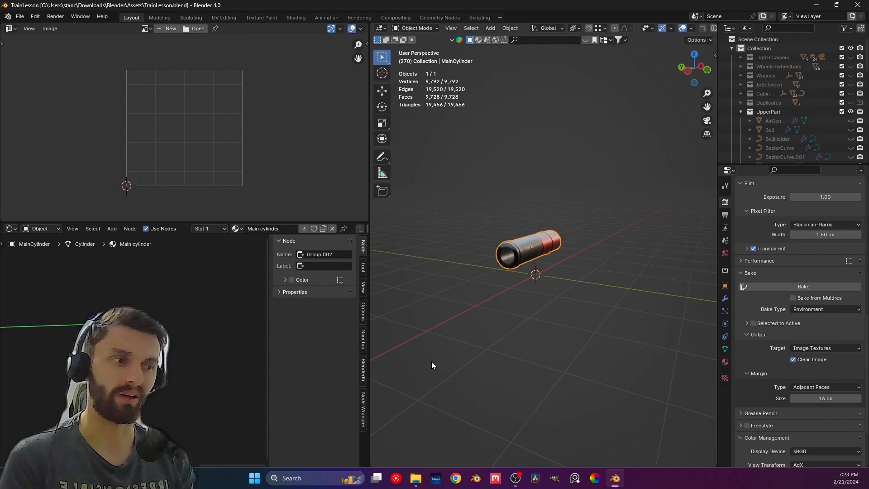
{"action": "scroll", "coordinate": [624, 193], "scroll_direction": "up", "scroll_amount": 2}
{"action": "mouse_move", "coordinate": [553, 265]}
{"action": "middle_mouse_down"}
{"action": "mouse_move", "coordinate": [561, 265]}
{"action": "mouse_move", "coordinate": [527, 266]}
{"action": "mouse_move", "coordinate": [545, 260]}
{"action": "middle_mouse_up"}
{"action": "scroll", "coordinate": [525, 266], "scroll_direction": "up", "scroll_amount": 2}
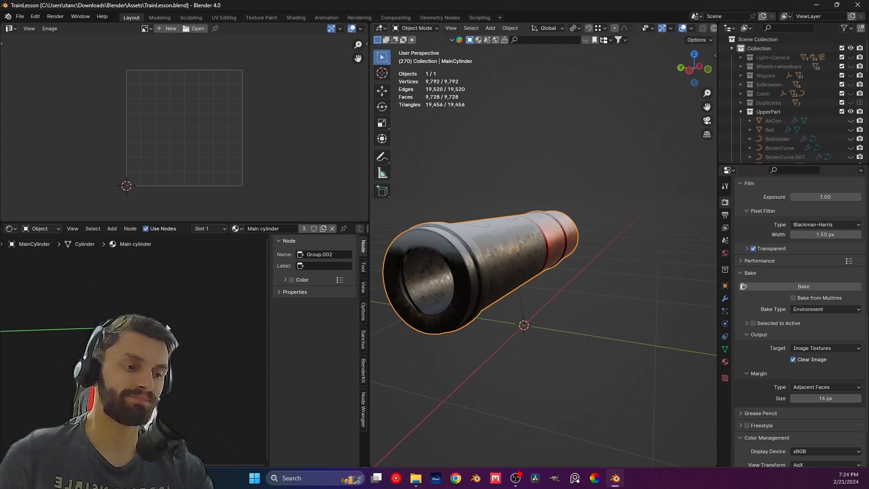
Hide the Shader Editor's sidebar and add an unconnected Image Texture node above the link to the Material Output
{"action": "key", "text": "n"}
{"action": "middle_click_drag", "start_coordinate": [149, 338], "coordinate": [295, 322]}
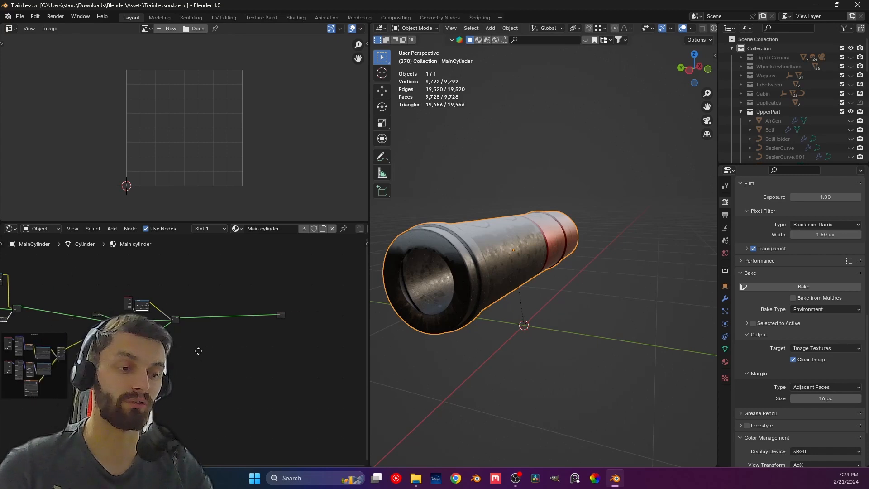
{"action": "scroll", "coordinate": [204, 329], "scroll_direction": "up", "scroll_amount": 3}
{"action": "scroll", "coordinate": [180, 327], "scroll_direction": "up", "scroll_amount": 2}
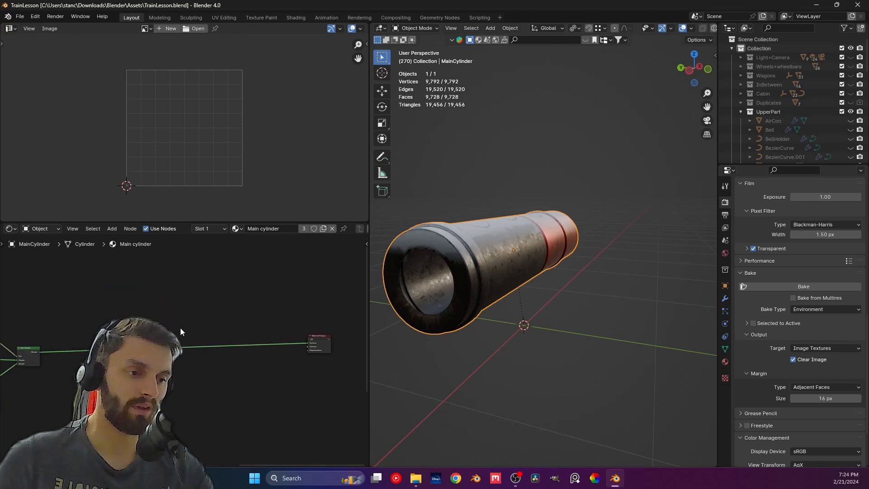
{"action": "key", "text": "shift+a"}
{"action": "left_click", "coordinate": [169, 302]}
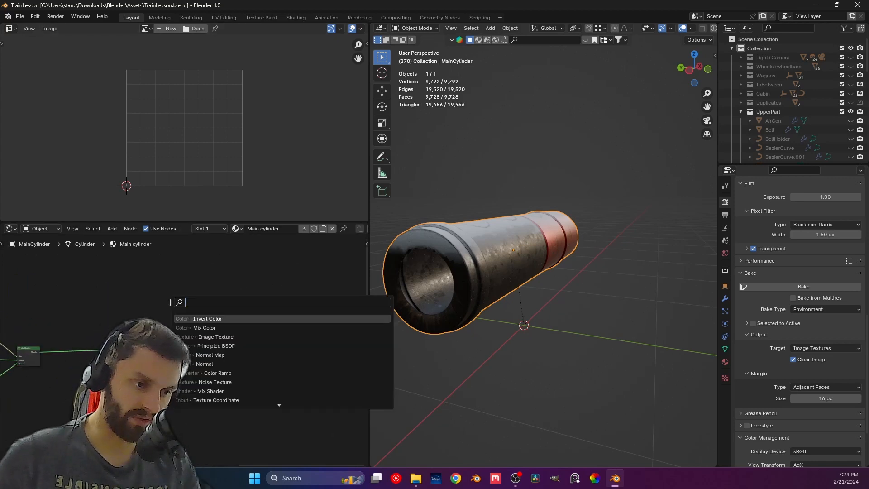
{"action": "type", "text": "imag"}
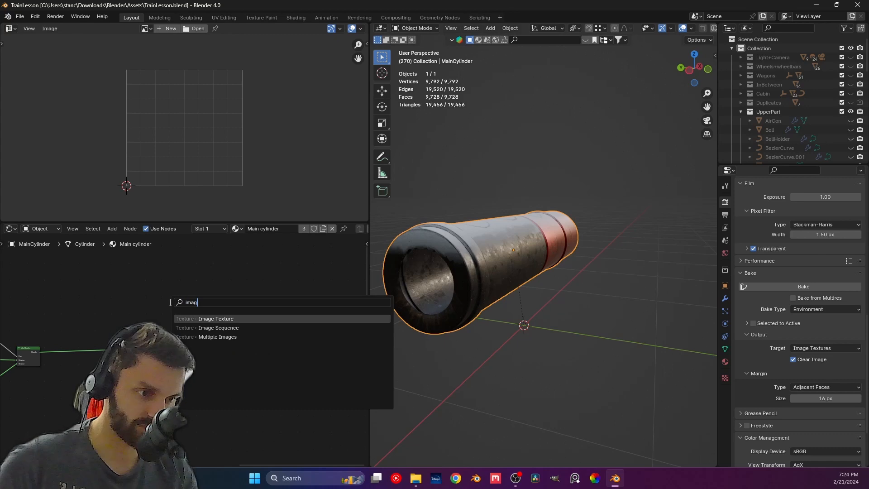
{"action": "key", "text": "Return"}
{"action": "left_click", "coordinate": [154, 255]}
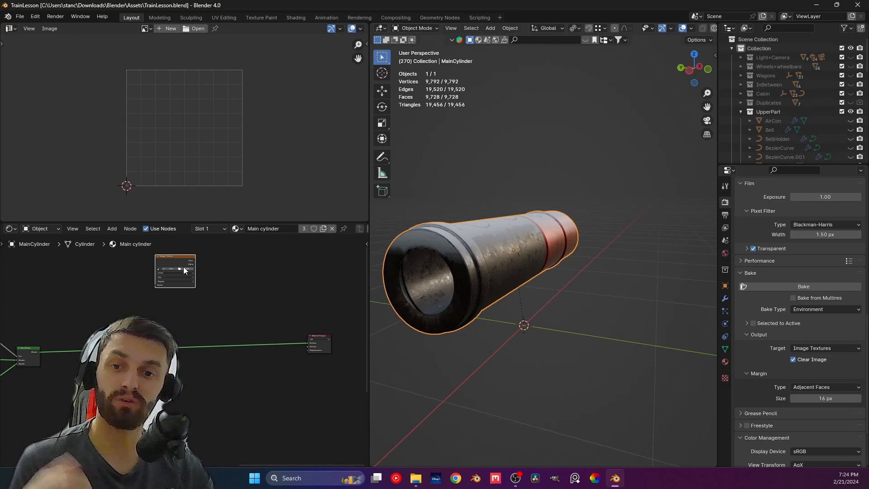
{"action": "scroll", "coordinate": [152, 274], "scroll_direction": "up", "scroll_amount": 2}
{"action": "middle_click_drag", "start_coordinate": [152, 275], "coordinate": [187, 359]}
{"action": "scroll", "coordinate": [186, 360], "scroll_direction": "up", "scroll_amount": 4}
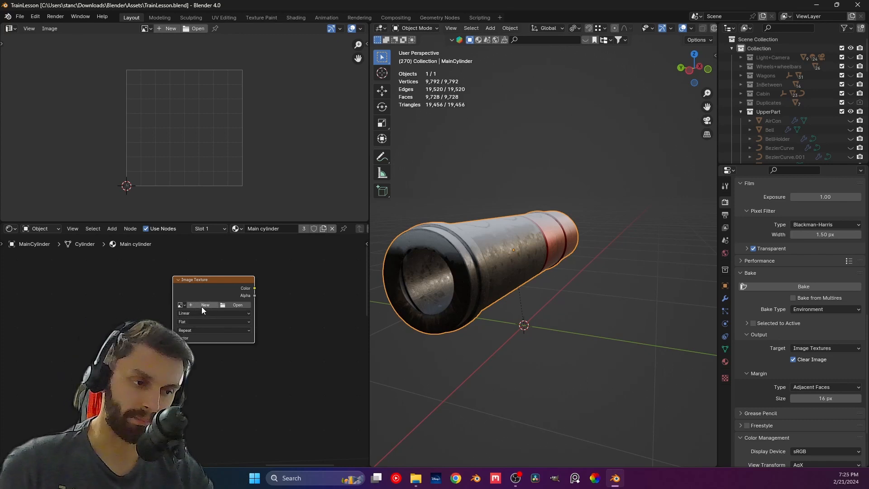
{"action": "left_click", "coordinate": [202, 305]}
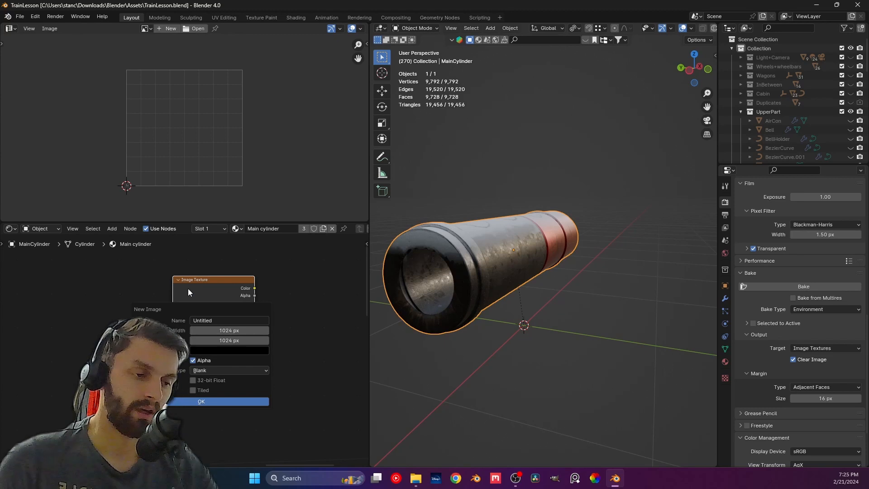
{"action": "left_click", "coordinate": [236, 326]}
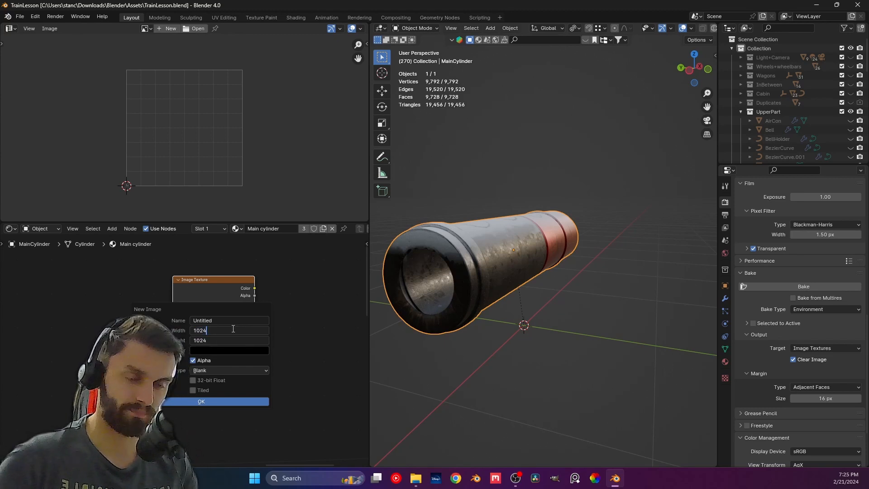
{"action": "key", "text": "Return"}
{"action": "left_click", "coordinate": [235, 333]}
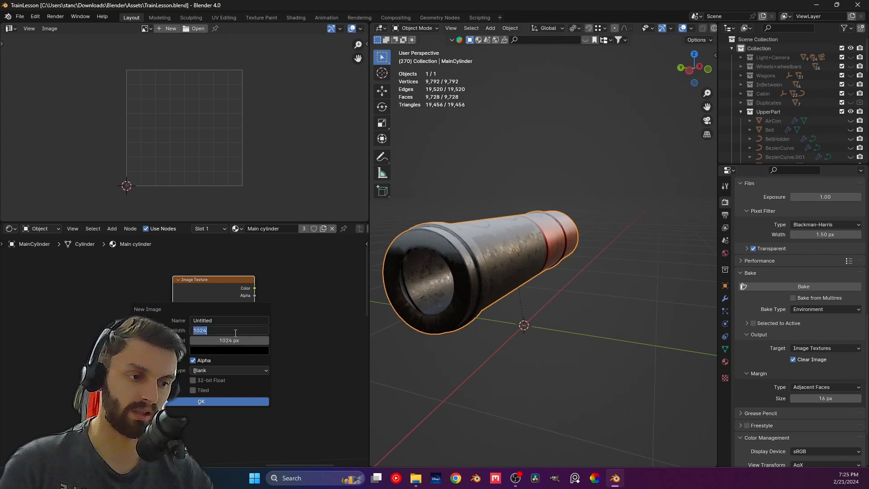
{"action": "key", "text": "Return"}
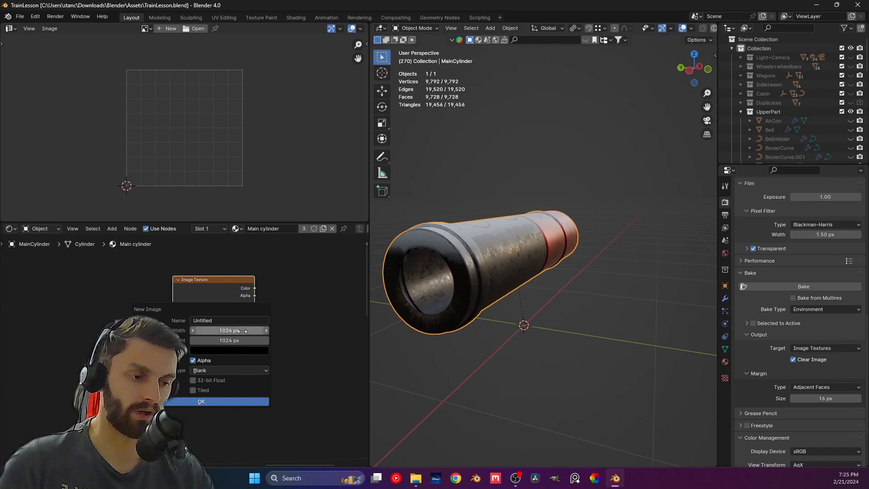
{"action": "left_click_drag", "start_coordinate": [245, 330], "coordinate": [248, 341]}
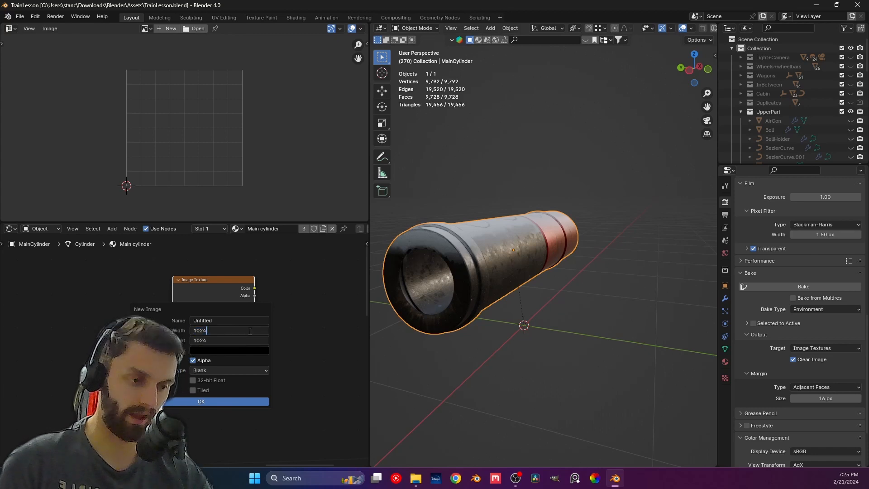
{"action": "key", "text": "End"}
{"action": "type", "text": "*4"}
{"action": "key", "text": "Return"}
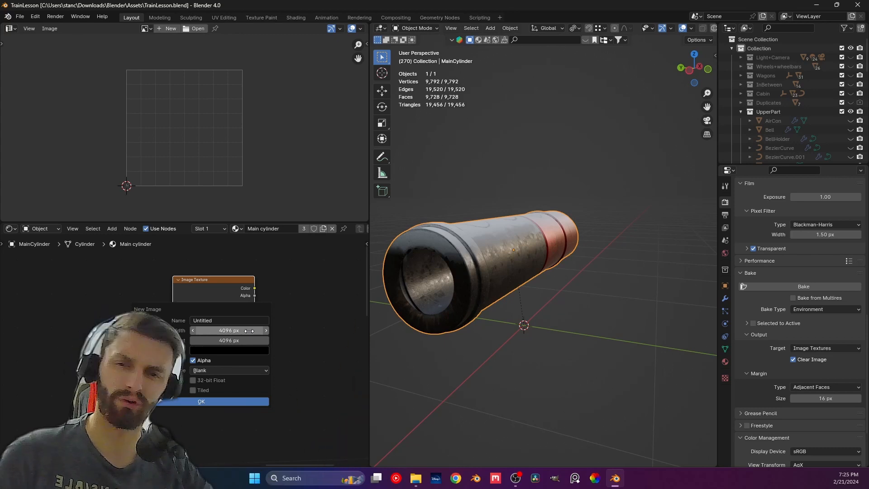
{"action": "left_click", "coordinate": [288, 323]}
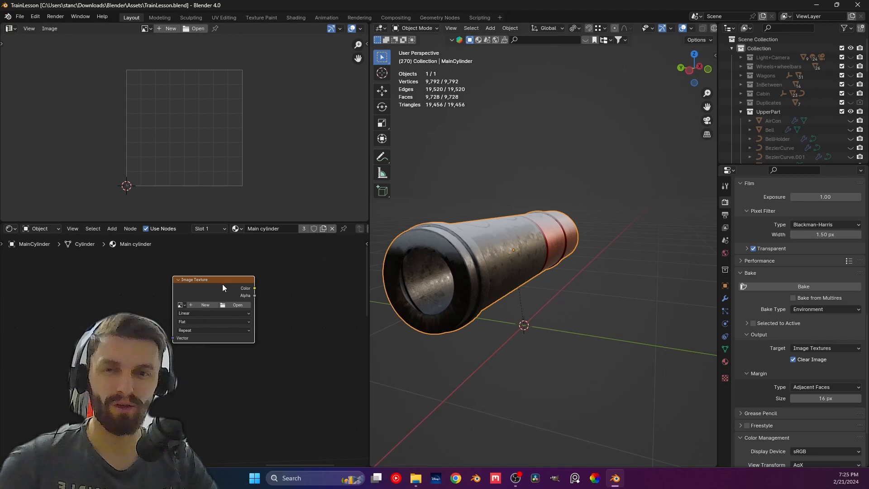
Assign the existing MainCyl_Color image to the new Image Texture node
{"action": "left_click", "coordinate": [181, 305]}
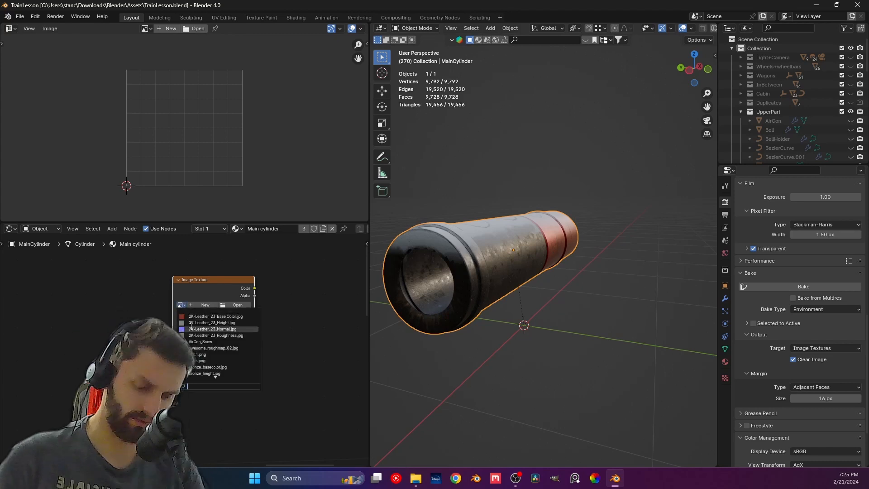
{"action": "type", "text": "main"}
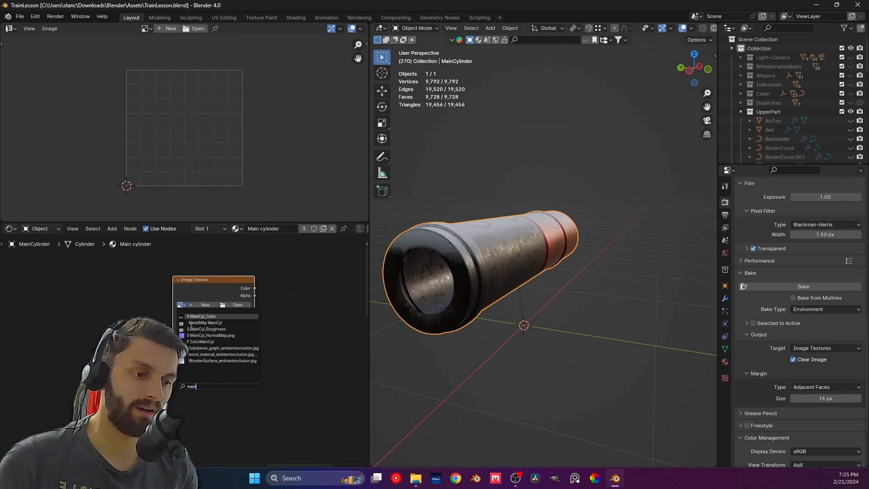
{"action": "key", "text": "Return"}
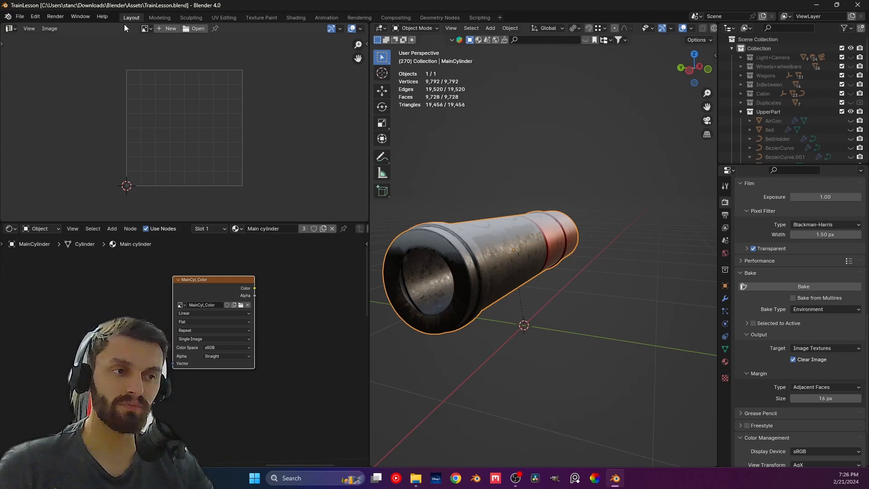
Show the MainCyl_Color image in the UV Editor and frame the whole texture
{"action": "left_click", "coordinate": [145, 29]}
{"action": "type", "text": "main"}
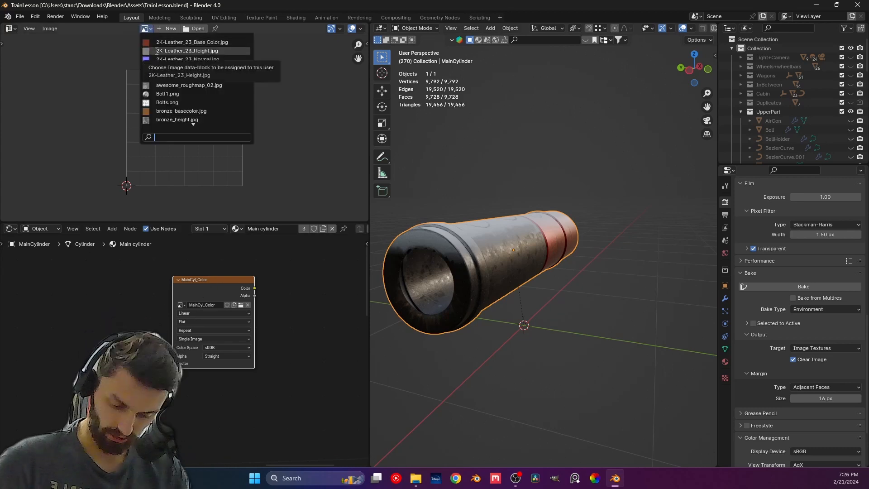
{"action": "key", "text": "Return"}
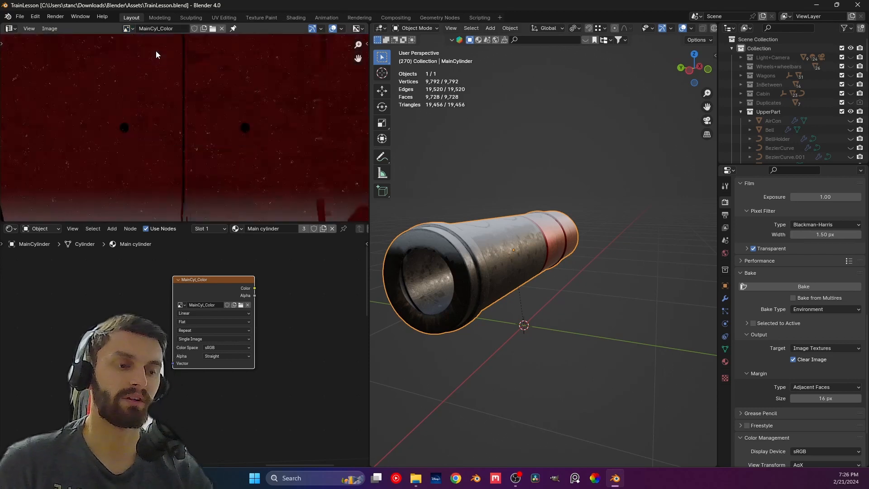
{"action": "scroll", "coordinate": [178, 88], "scroll_direction": "down", "scroll_amount": 8}
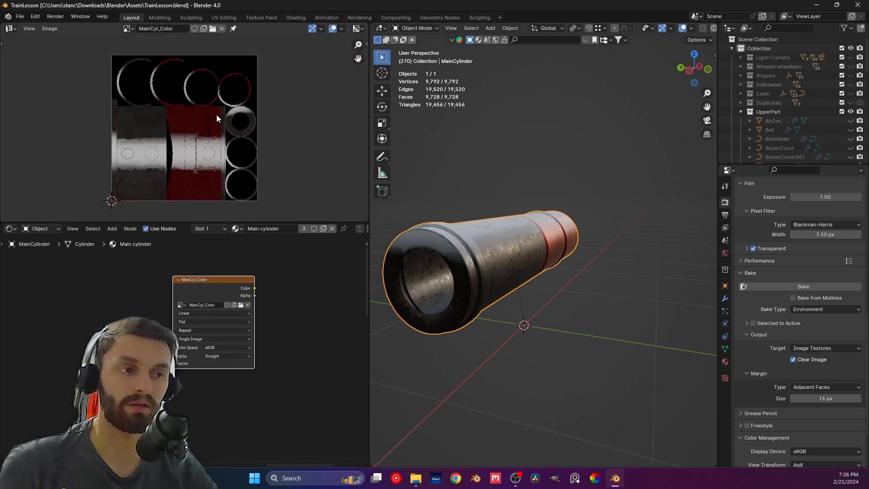
{"action": "middle_click_drag", "start_coordinate": [185, 88], "coordinate": [185, 89]}
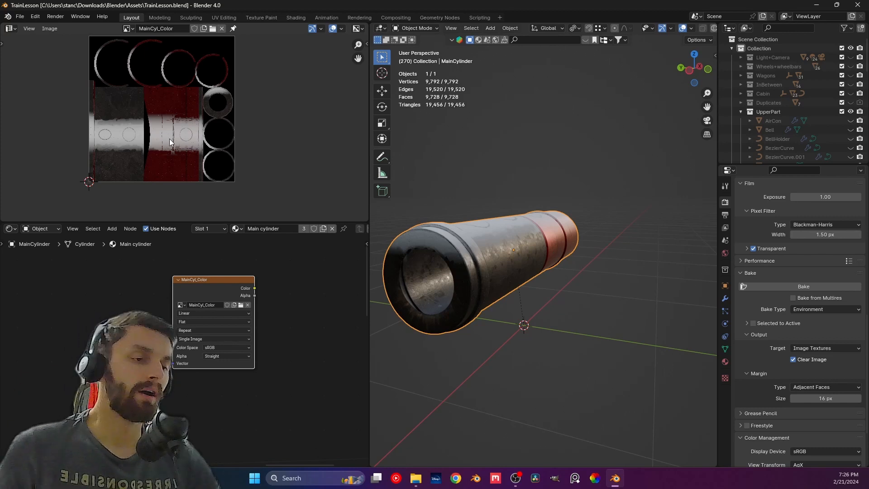
Try CPU as the Cycles render device and restore GPU Compute
{"action": "scroll", "coordinate": [203, 308], "scroll_direction": "up", "scroll_amount": 2}
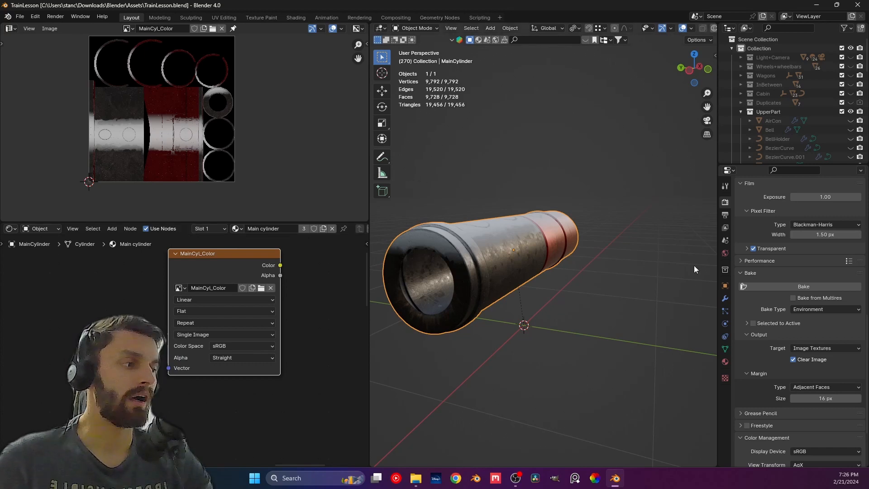
{"action": "scroll", "coordinate": [744, 288], "scroll_direction": "up", "scroll_amount": 5}
{"action": "scroll", "coordinate": [744, 286], "scroll_direction": "up", "scroll_amount": 2}
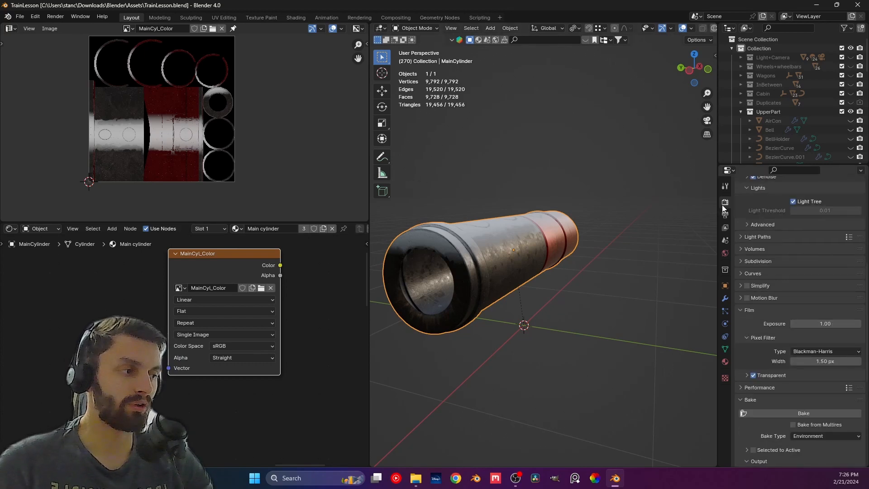
{"action": "scroll", "coordinate": [707, 198], "scroll_direction": "up", "scroll_amount": 2}
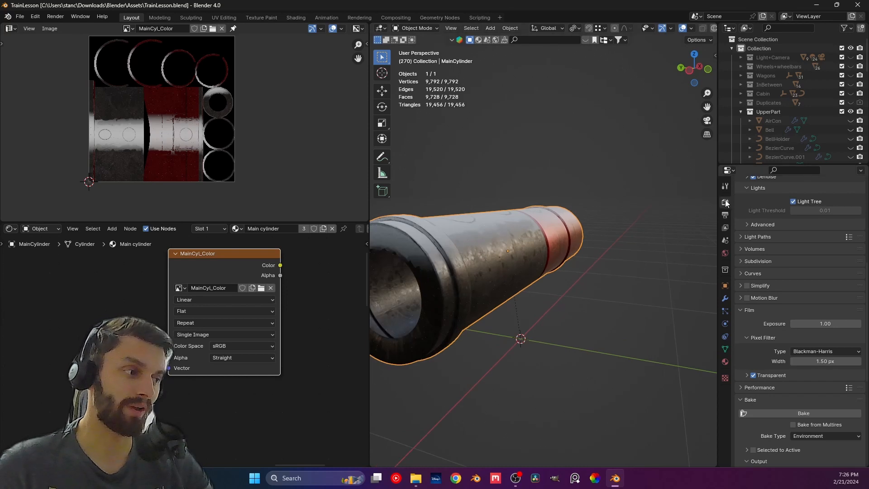
{"action": "scroll", "coordinate": [771, 273], "scroll_direction": "up", "scroll_amount": 2}
{"action": "scroll", "coordinate": [771, 272], "scroll_direction": "up", "scroll_amount": 9}
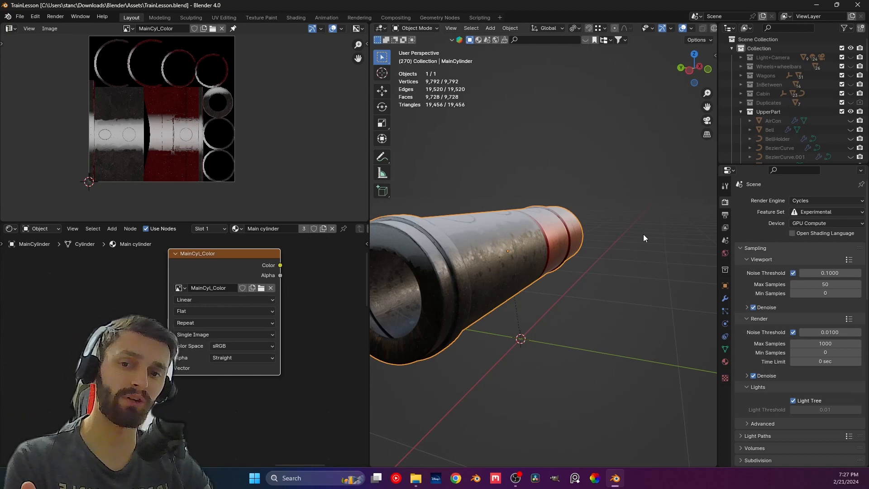
{"action": "left_click", "coordinate": [801, 224]}
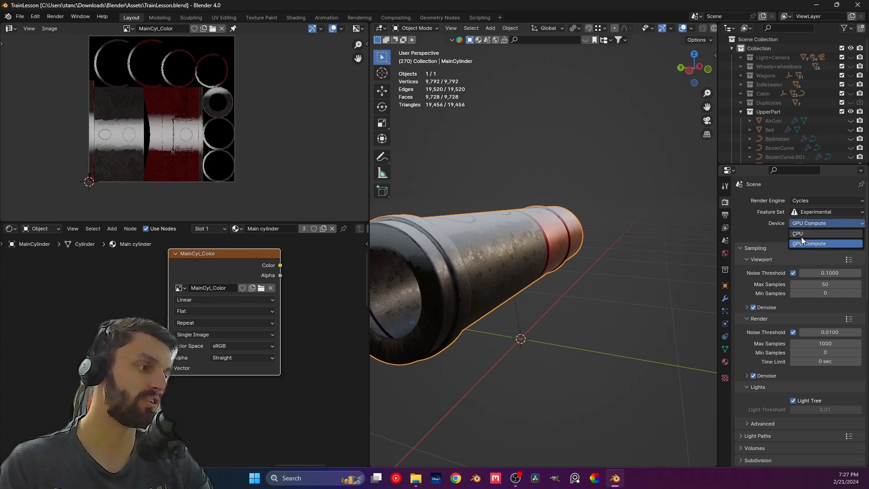
{"action": "left_click", "coordinate": [802, 238]}
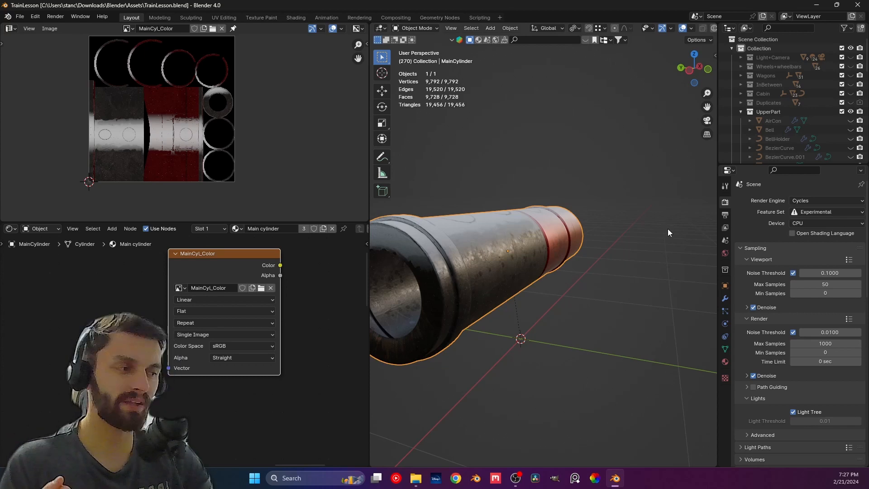
{"action": "left_click", "coordinate": [792, 219]}
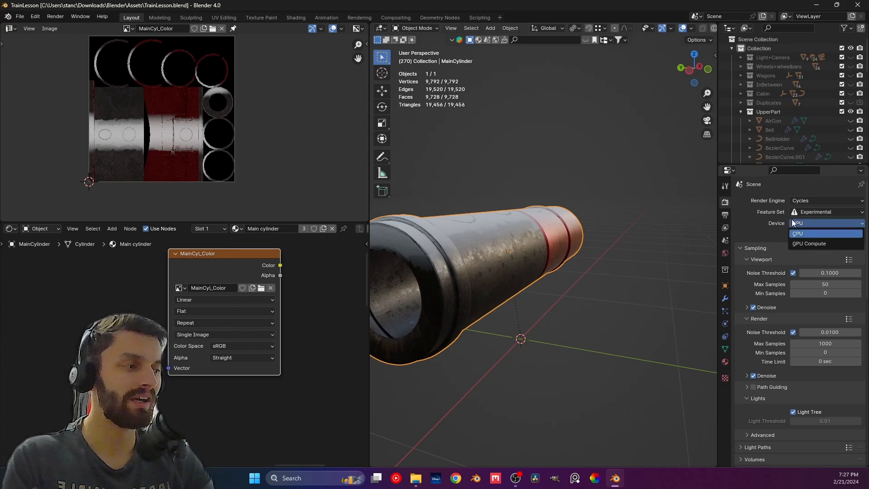
{"action": "left_click", "coordinate": [814, 243]}
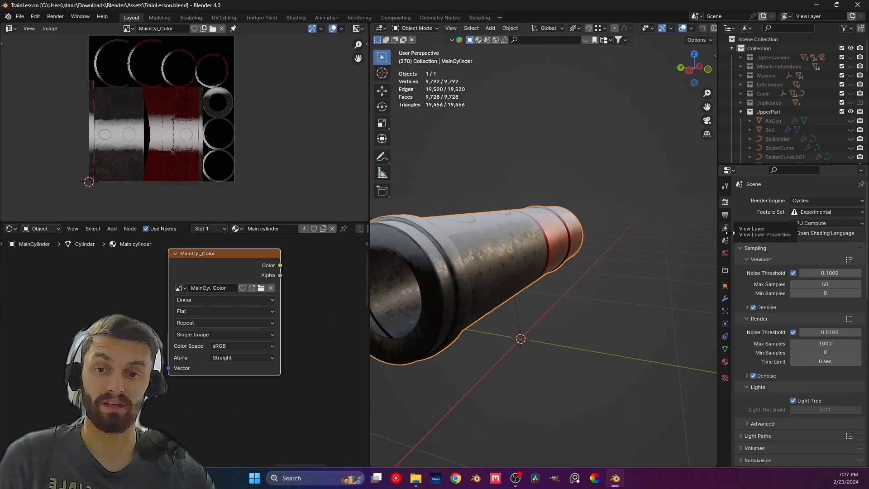
Collapse the Film render settings and set the bake type to Diffuse after trying Combined
{"action": "scroll", "coordinate": [525, 252], "scroll_direction": "down", "scroll_amount": 4}
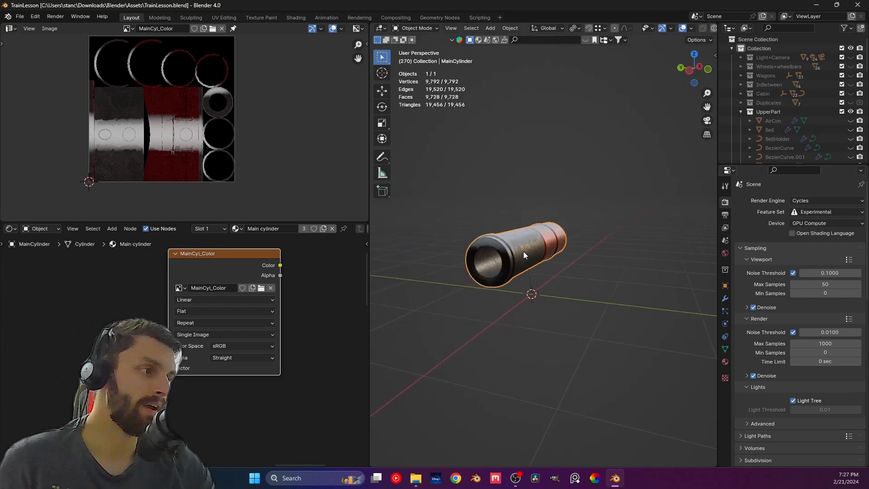
{"action": "middle_click_drag", "start_coordinate": [522, 252], "coordinate": [475, 226]}
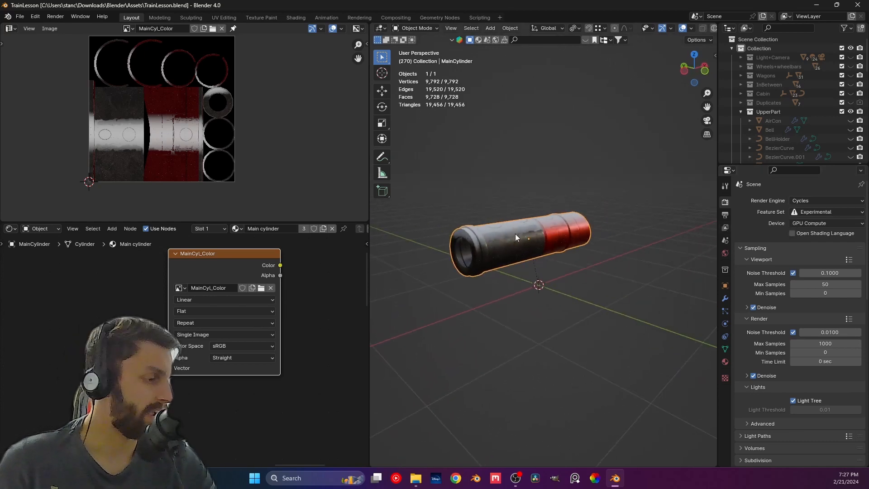
{"action": "scroll", "coordinate": [774, 265], "scroll_direction": "down", "scroll_amount": 8}
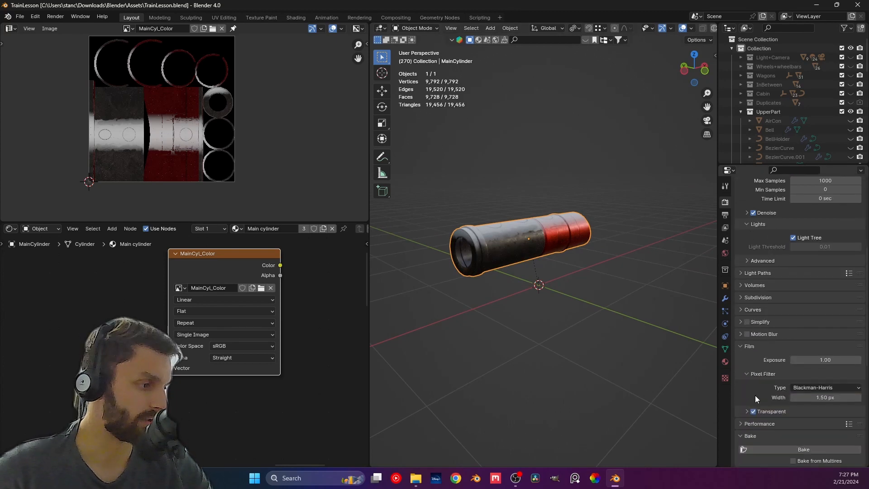
{"action": "left_click", "coordinate": [743, 346]}
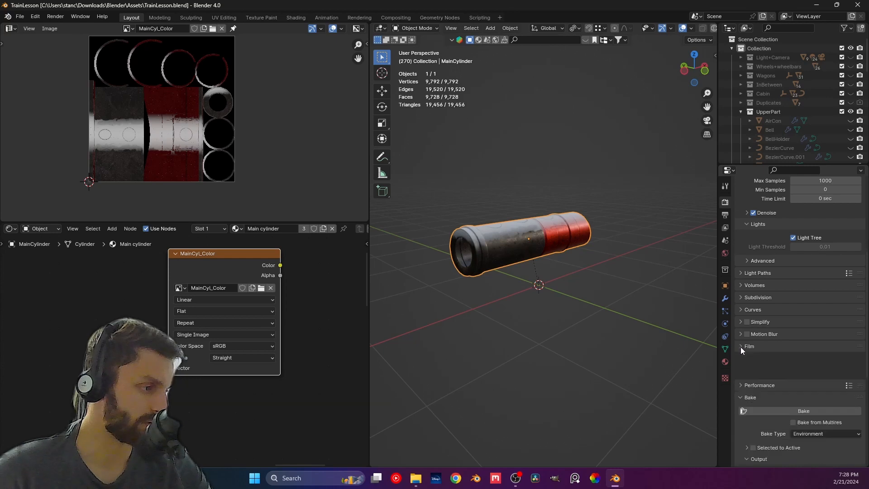
{"action": "scroll", "coordinate": [759, 355], "scroll_direction": "down", "scroll_amount": 6}
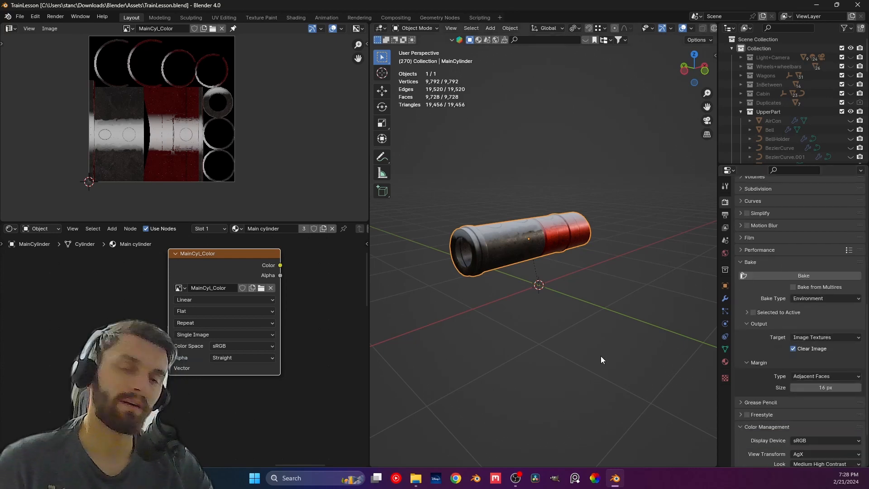
{"action": "left_click", "coordinate": [821, 301]}
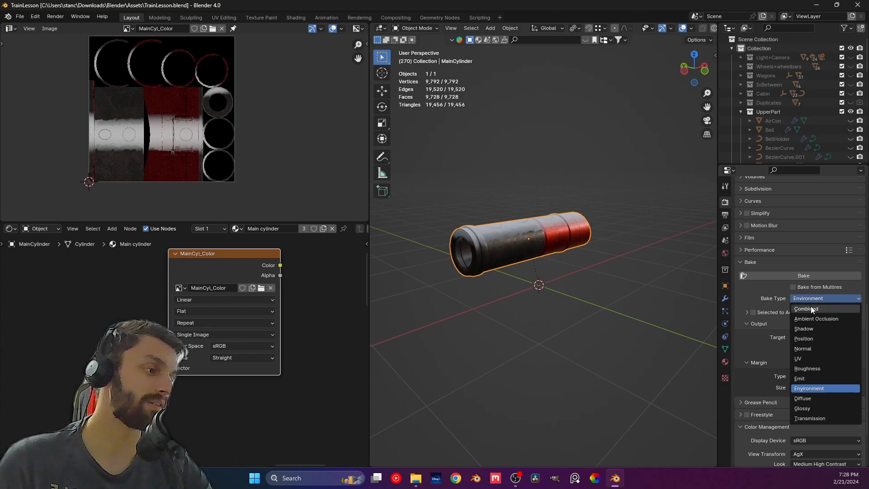
{"action": "left_click", "coordinate": [811, 308]}
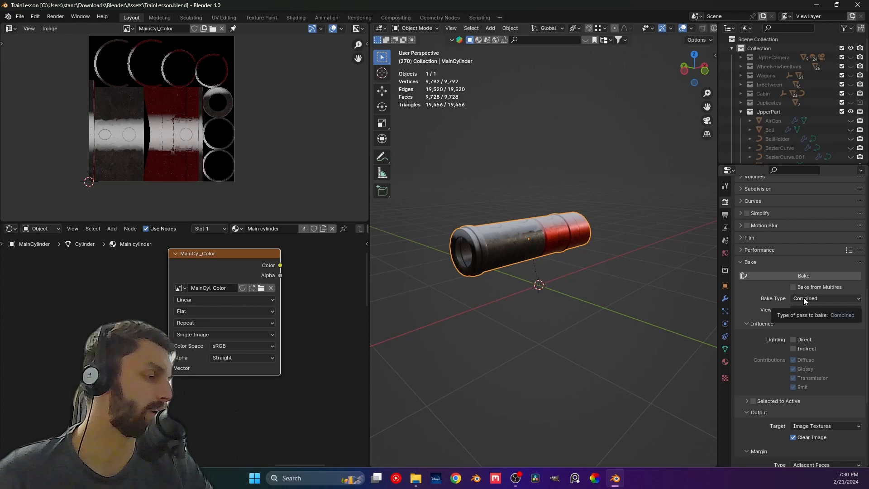
{"action": "left_click", "coordinate": [804, 300]}
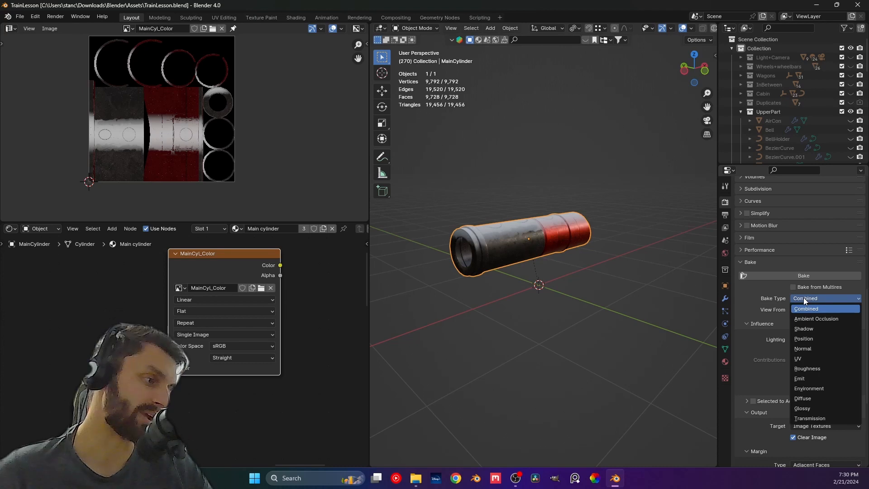
{"action": "left_click", "coordinate": [805, 397]}
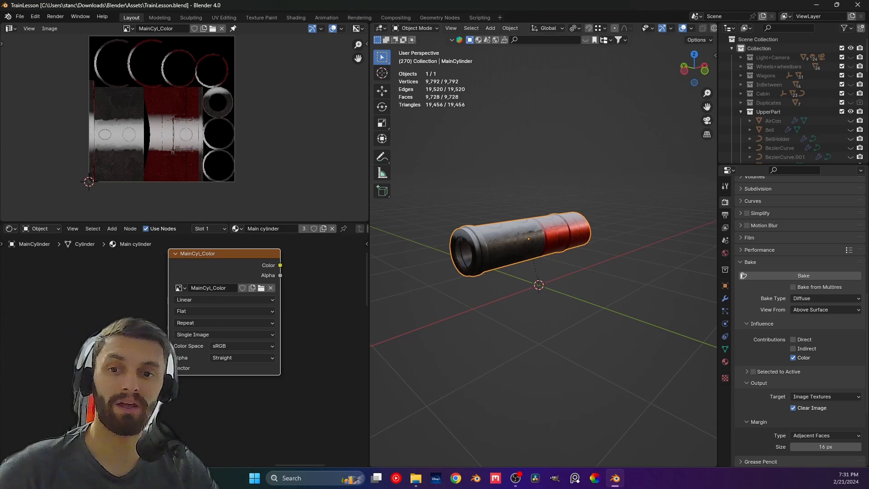
Move the unconnected MainCyl_Color image node slightly further left above the Material Output link, keeping it selected
{"action": "scroll", "coordinate": [261, 359], "scroll_direction": "down", "scroll_amount": 10}
{"action": "middle_click_drag", "start_coordinate": [261, 360], "coordinate": [214, 357]}
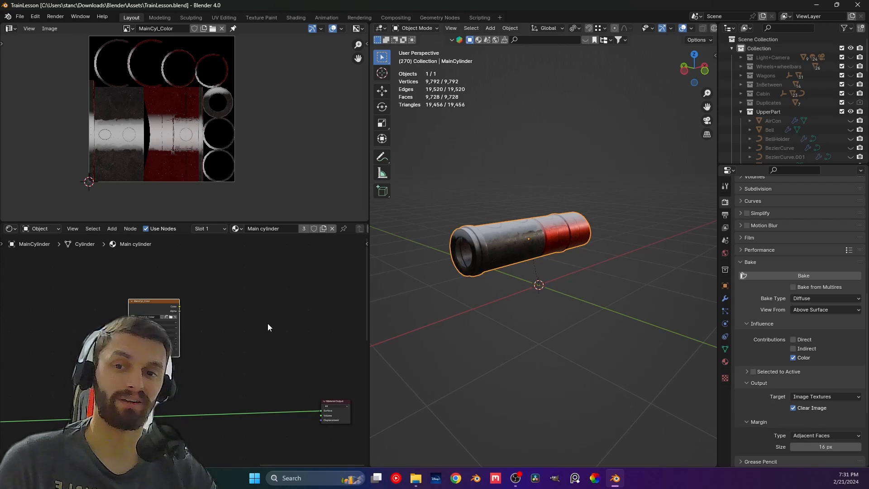
{"action": "middle_click_drag", "start_coordinate": [260, 323], "coordinate": [246, 338]}
{"action": "scroll", "coordinate": [189, 342], "scroll_direction": "up", "scroll_amount": 4}
{"action": "middle_click_drag", "start_coordinate": [166, 284], "coordinate": [263, 265]}
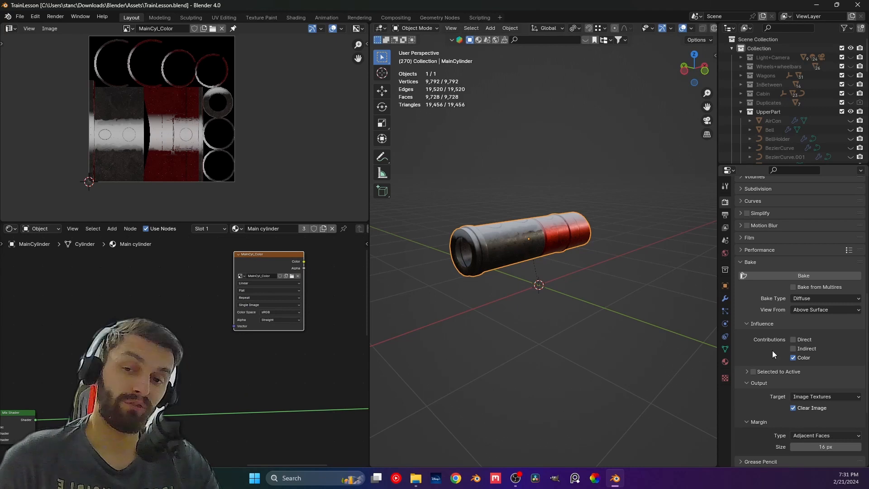
{"action": "left_click_drag", "start_coordinate": [254, 265], "coordinate": [217, 279]}
{"action": "middle_click_drag", "start_coordinate": [277, 272], "coordinate": [180, 273]}
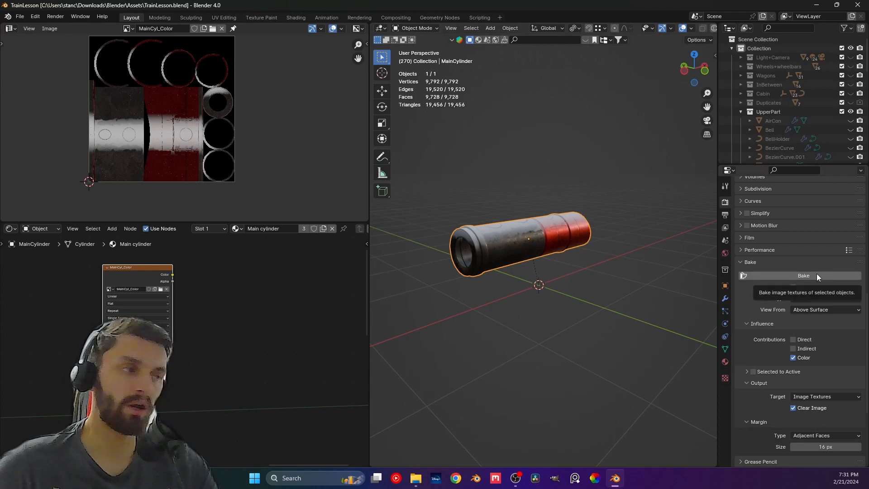
Bake the main cylinder's diffuse color into the MainCyl_Color image
{"action": "left_click", "coordinate": [769, 276]}
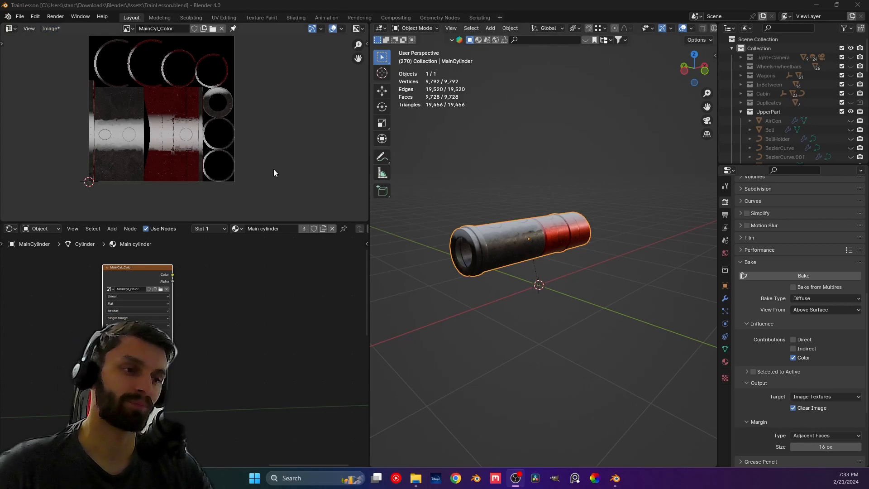
Add a Principled BSDF node between the MainCyl_Color image node and the Material Output
{"action": "scroll", "coordinate": [221, 303], "scroll_direction": "down", "scroll_amount": 2}
{"action": "scroll", "coordinate": [221, 304], "scroll_direction": "up", "scroll_amount": 1}
{"action": "scroll", "coordinate": [219, 306], "scroll_direction": "down", "scroll_amount": 3}
{"action": "middle_click_drag", "start_coordinate": [192, 286], "coordinate": [101, 262]}
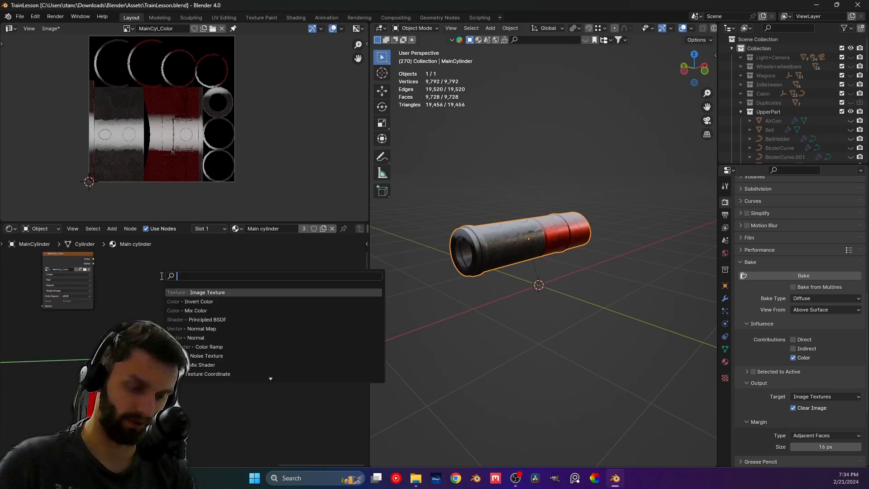
{"action": "type", "text": "prince"}
{"action": "key", "text": "Return"}
{"action": "left_click", "coordinate": [161, 276]}
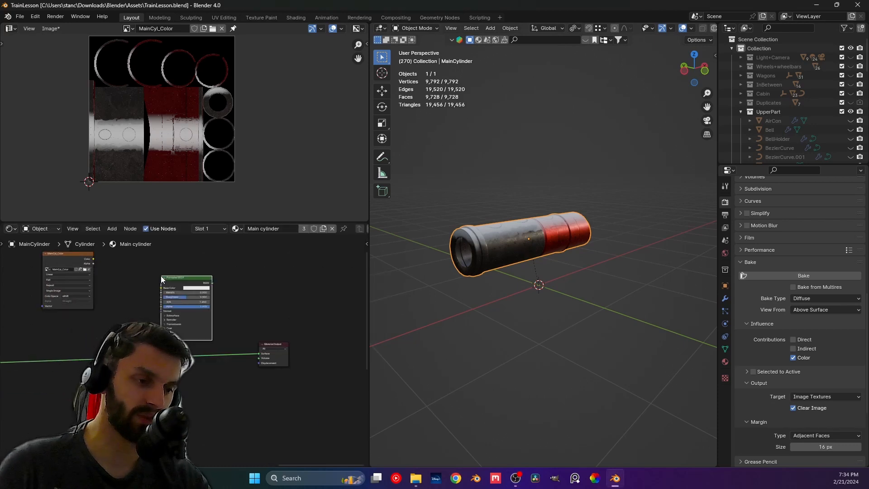
Connect MainCyl_Color's Color output to the Principled BSDF's Base Color, and the BSDF output to the Material Output's Surface
{"action": "left_click_drag", "start_coordinate": [94, 259], "coordinate": [259, 356]}
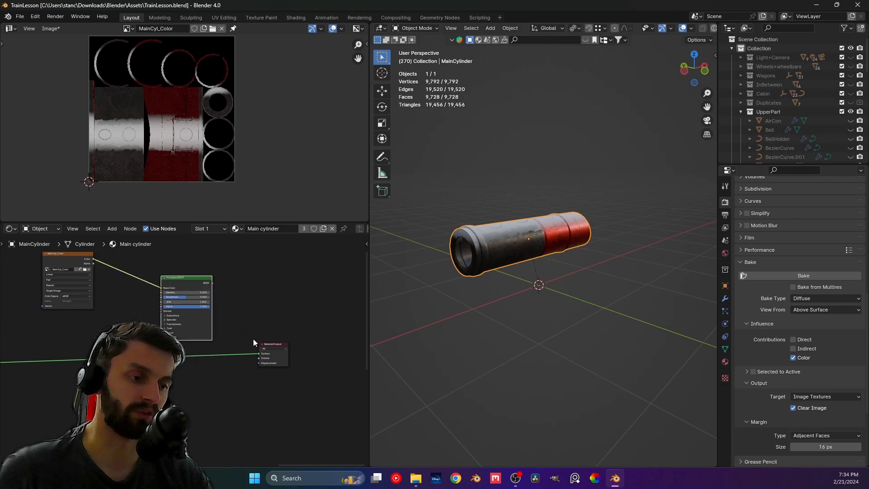
{"action": "left_click_drag", "start_coordinate": [211, 283], "coordinate": [260, 353]}
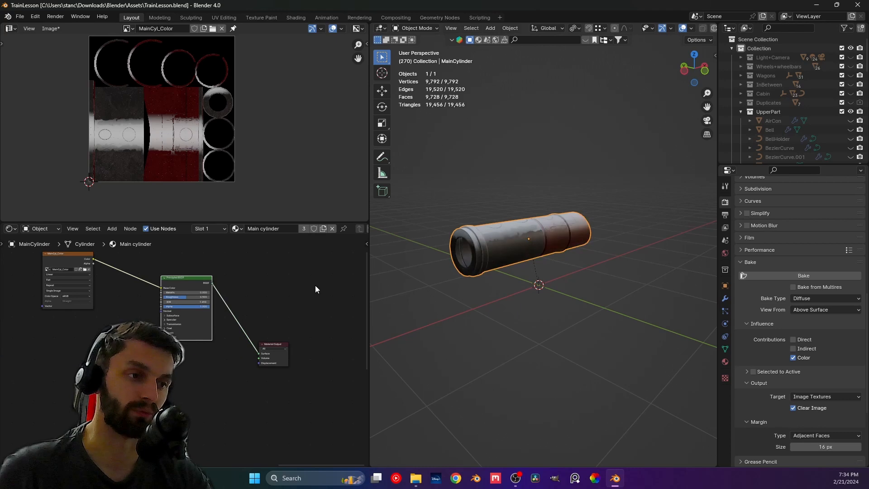
Examine the baked color on the main cylinder from its open end, its side and up close
{"action": "scroll", "coordinate": [512, 286], "scroll_direction": "up", "scroll_amount": 4}
{"action": "middle_click_drag", "start_coordinate": [512, 259], "coordinate": [573, 261]}
{"action": "scroll", "coordinate": [105, 314], "scroll_direction": "down", "scroll_amount": 2}
{"action": "middle_click_drag", "start_coordinate": [105, 313], "coordinate": [199, 319]}
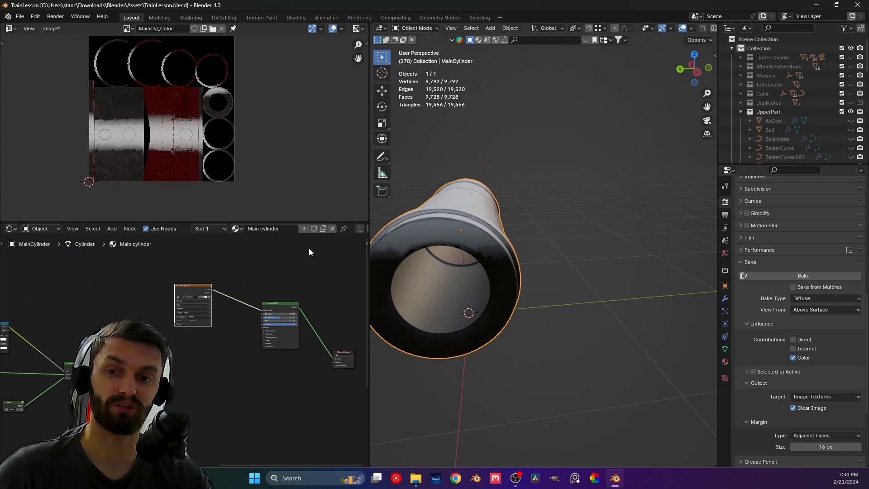
{"action": "middle_click_drag", "start_coordinate": [503, 241], "coordinate": [458, 244]}
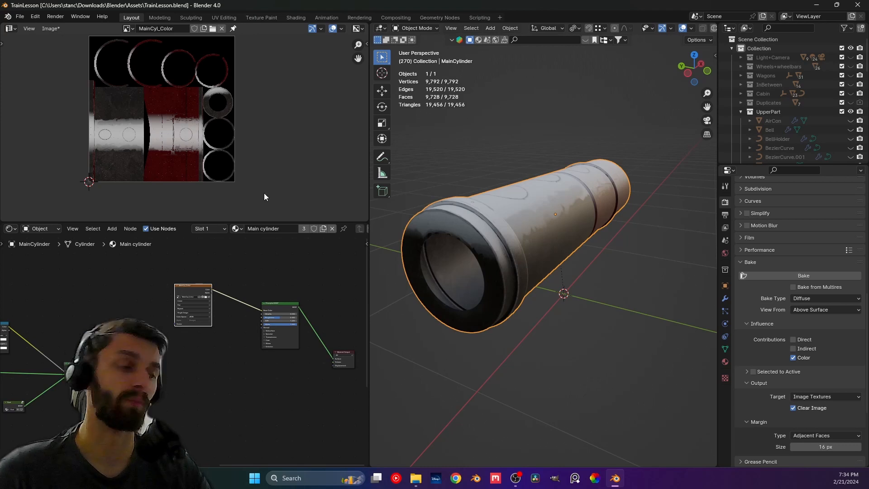
{"action": "scroll", "coordinate": [504, 223], "scroll_direction": "down", "scroll_amount": 4}
{"action": "middle_click_drag", "start_coordinate": [536, 216], "coordinate": [470, 248]}
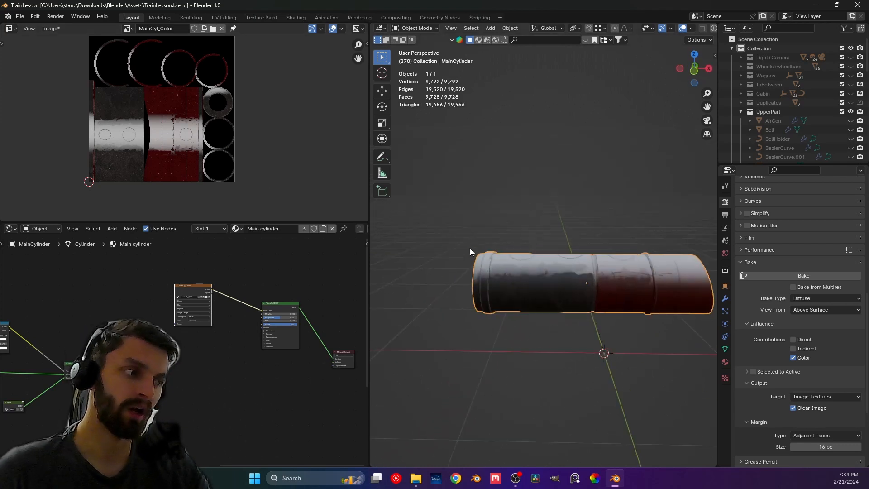
{"action": "middle_click_drag", "start_coordinate": [639, 271], "coordinate": [470, 247], "text": "shift"}
{"action": "scroll", "coordinate": [470, 247], "scroll_direction": "up", "scroll_amount": 4}
{"action": "middle_click_drag", "start_coordinate": [433, 282], "coordinate": [562, 242]}
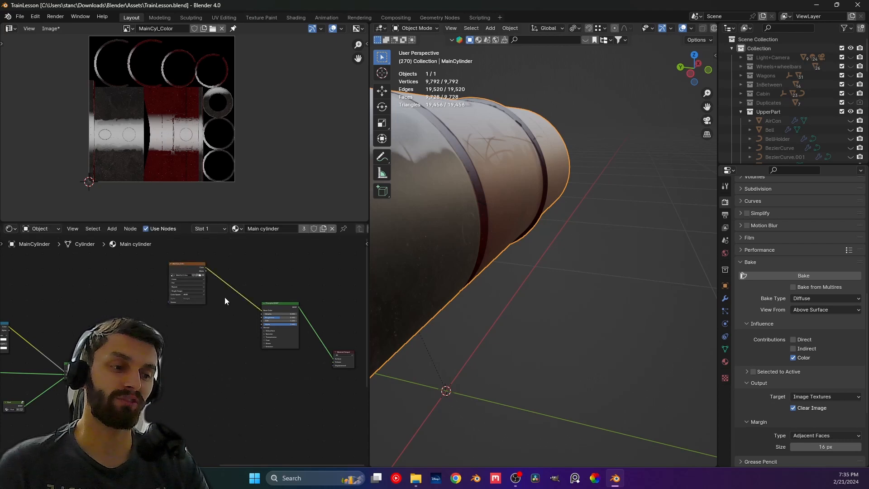
Save the baked MainCyl_Color image to its existing file
{"action": "middle_click_drag", "start_coordinate": [210, 341], "coordinate": [156, 274]}
{"action": "scroll", "coordinate": [170, 284], "scroll_direction": "up", "scroll_amount": 3}
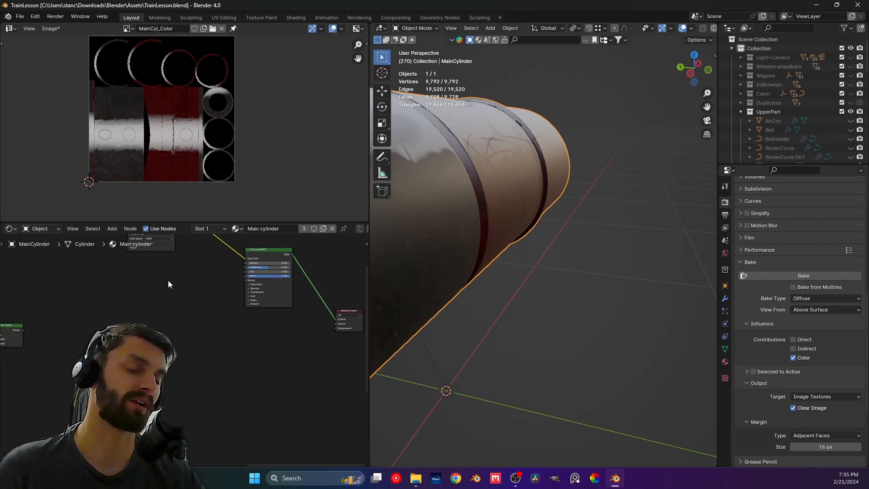
{"action": "middle_click_drag", "start_coordinate": [166, 281], "coordinate": [183, 332]}
{"action": "left_click", "coordinate": [170, 255]}
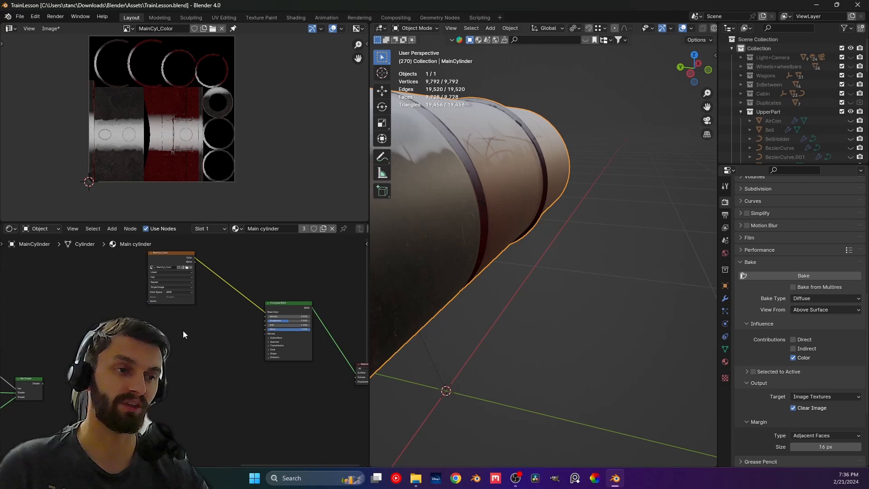
{"action": "left_click", "coordinate": [51, 29]}
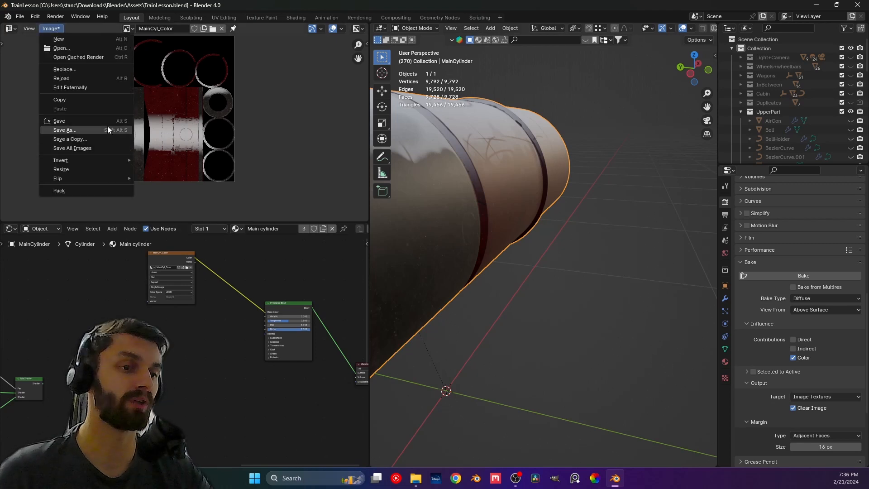
{"action": "left_click", "coordinate": [103, 121]}
Duplicate the MainCyl_Color image node and place the copy directly below the original
{"action": "left_click_drag", "start_coordinate": [164, 253], "coordinate": [165, 257]}
{"action": "key", "text": "shift+d"}
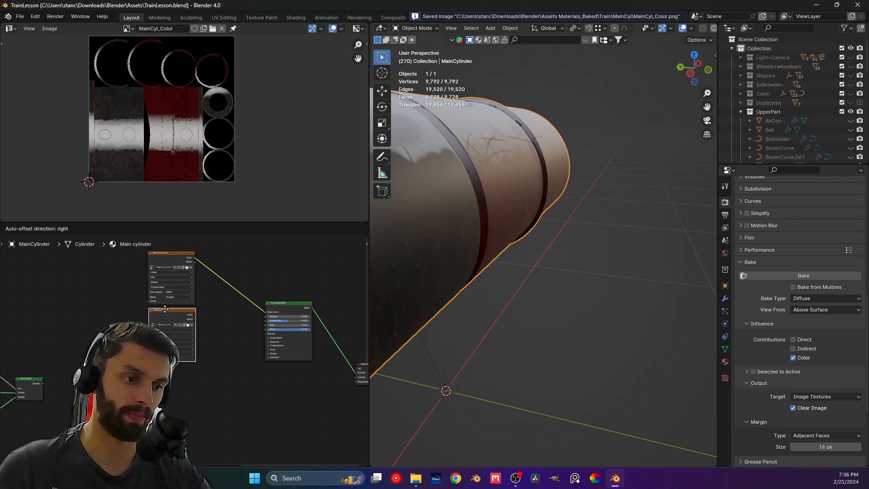
{"action": "left_click", "coordinate": [164, 311]}
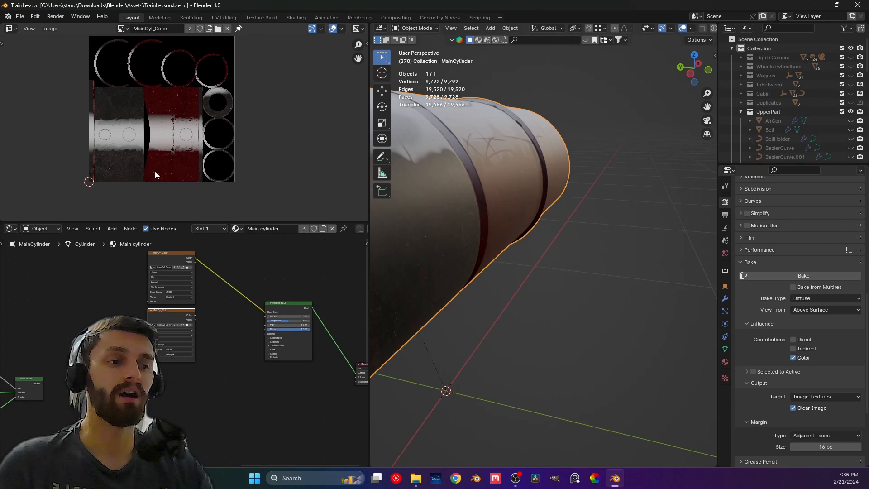
{"action": "key", "text": "space"}
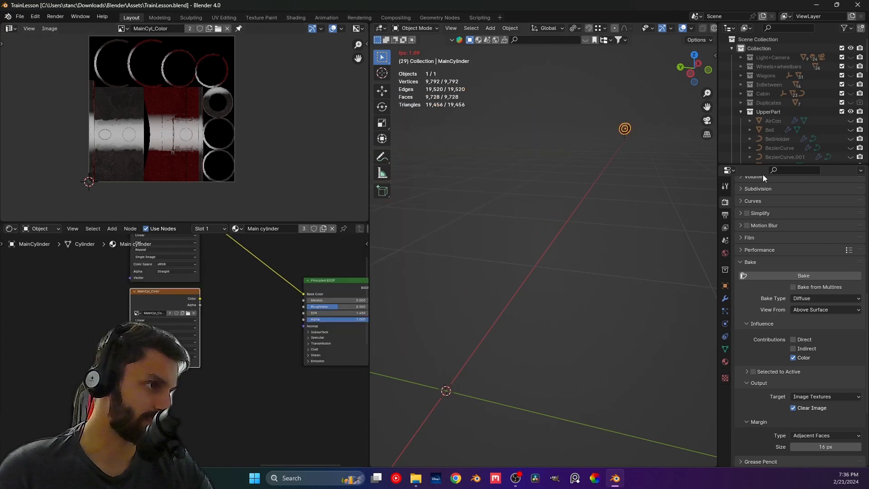
{"action": "key", "text": "space"}
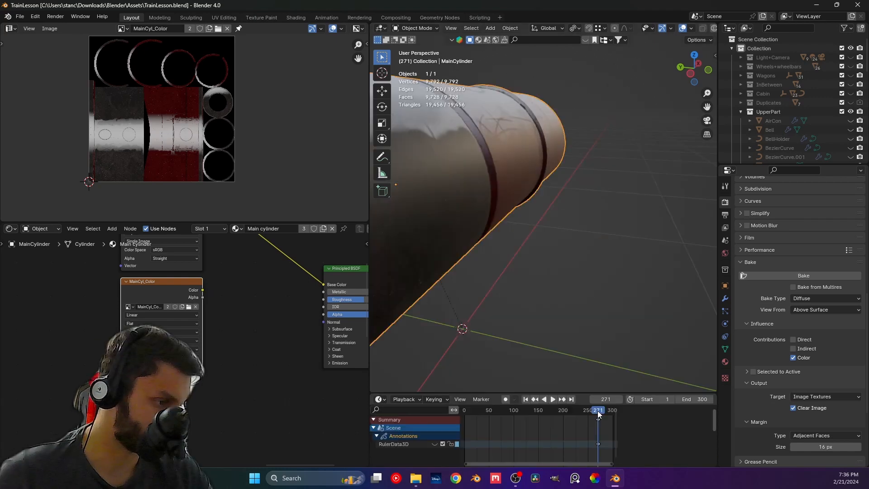
{"action": "left_click", "coordinate": [597, 411]}
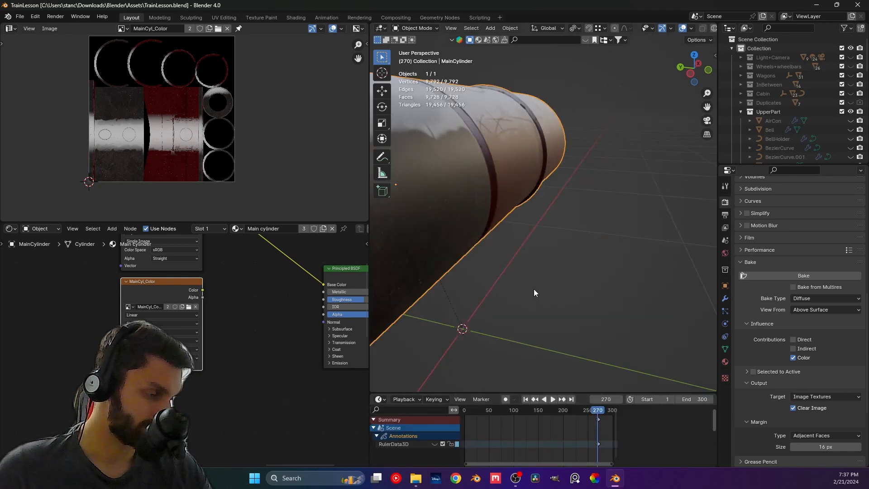
{"action": "key", "text": "KP_0"}
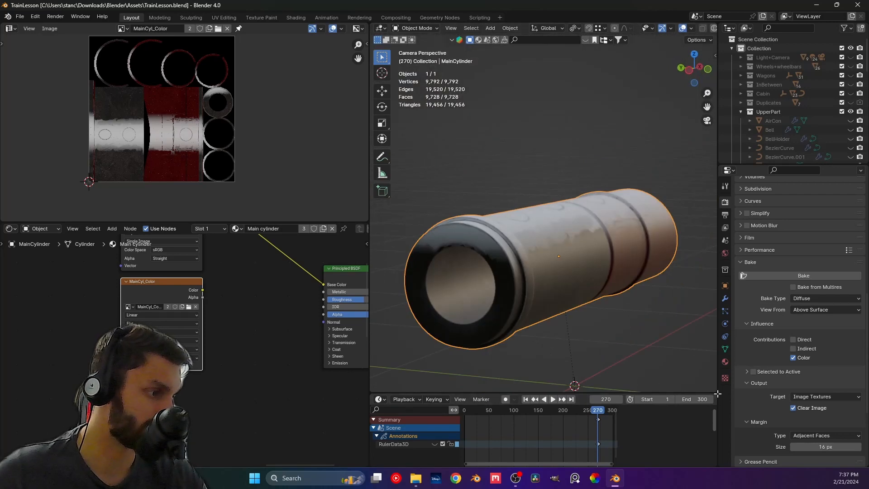
{"action": "left_click_drag", "start_coordinate": [715, 393], "coordinate": [645, 388]}
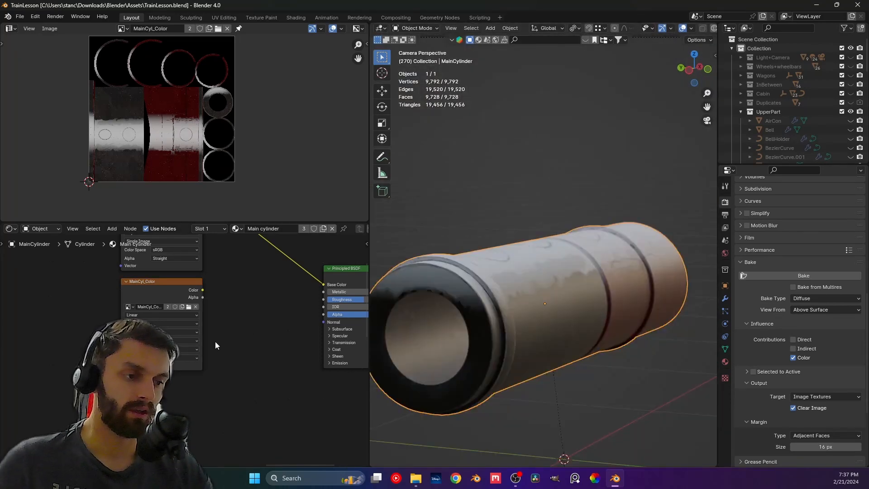
Assign the MainCyl_Roughness image to the duplicated image node and show that image in the UV Editor
{"action": "left_click", "coordinate": [145, 285]}
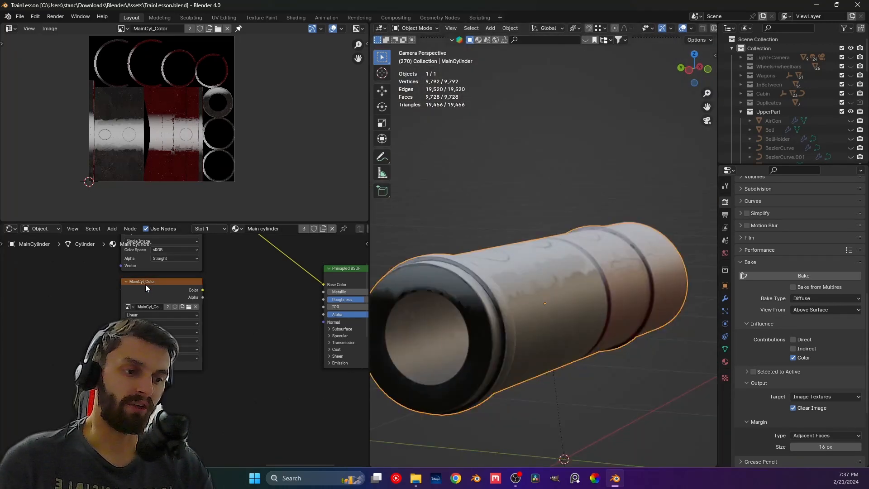
{"action": "left_click", "coordinate": [128, 307]}
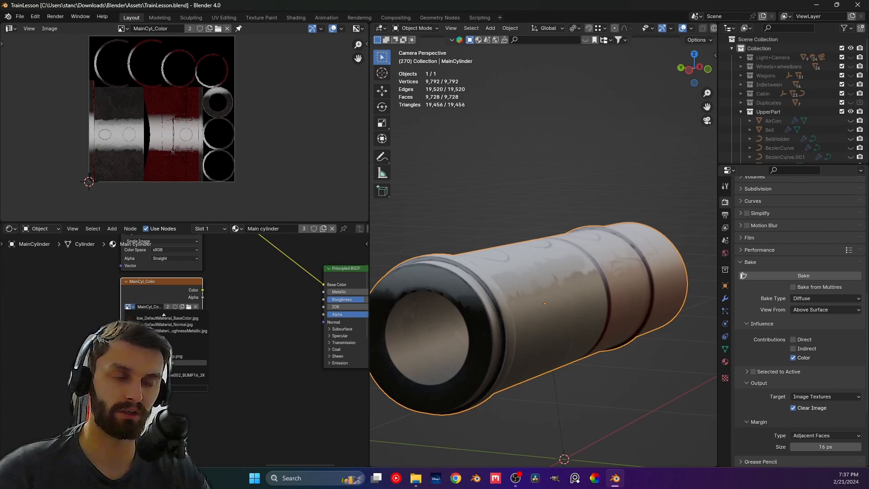
{"action": "left_click", "coordinate": [147, 350]}
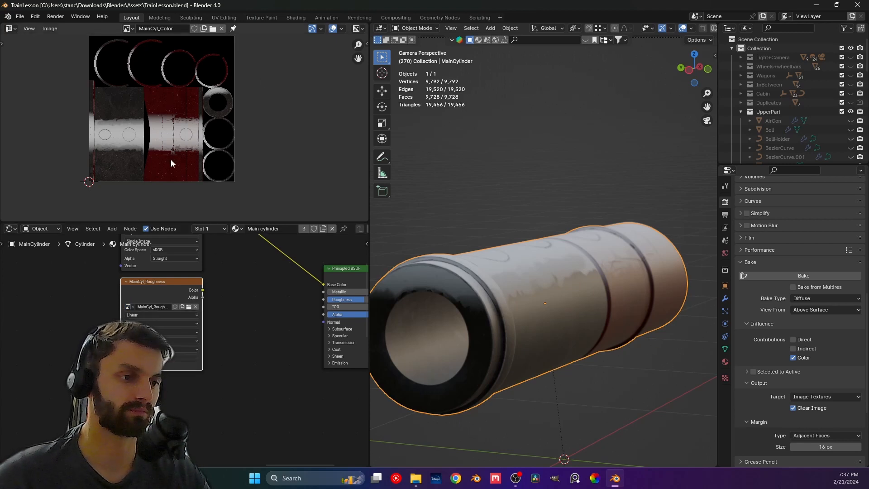
{"action": "left_click", "coordinate": [131, 29]}
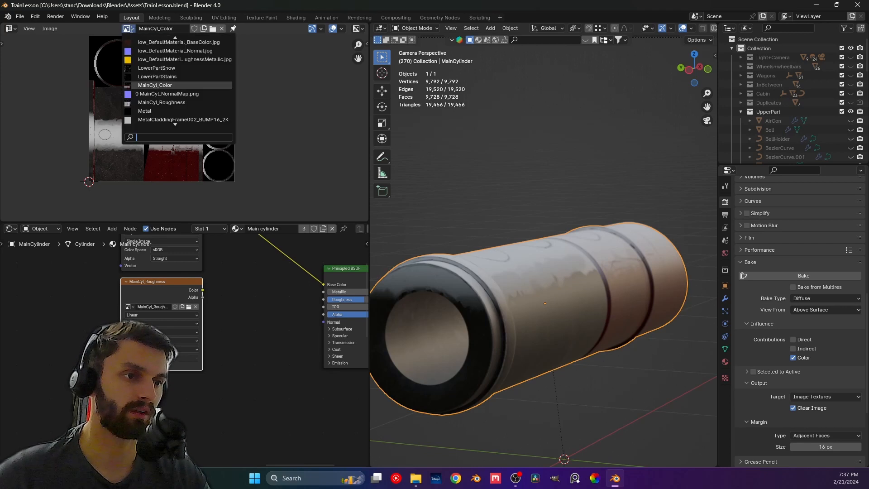
{"action": "left_click", "coordinate": [178, 102]}
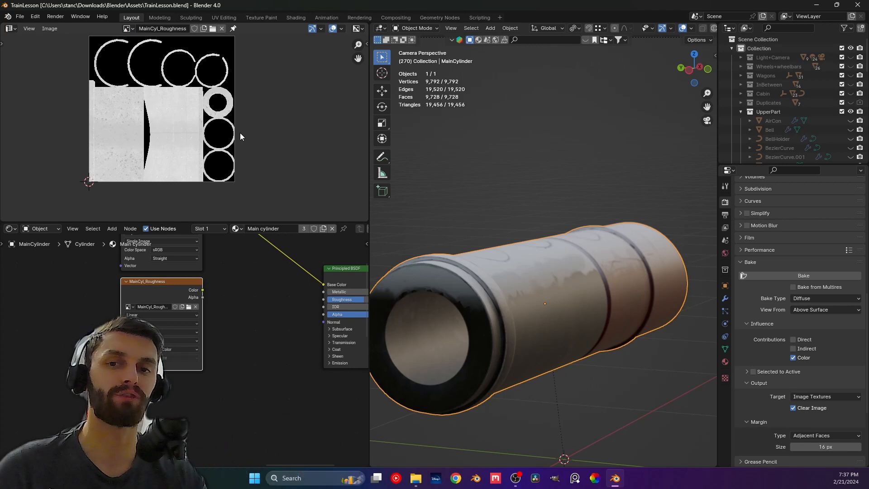
Examine the existing MainCyl_Roughness texture up close and as a whole in the UV Editor
{"action": "scroll", "coordinate": [165, 105], "scroll_direction": "up", "scroll_amount": 5}
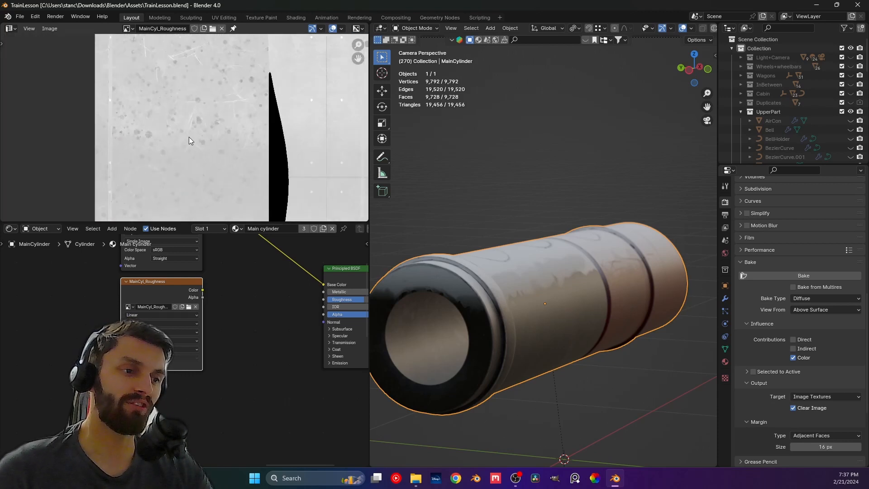
{"action": "scroll", "coordinate": [188, 138], "scroll_direction": "down", "scroll_amount": 3}
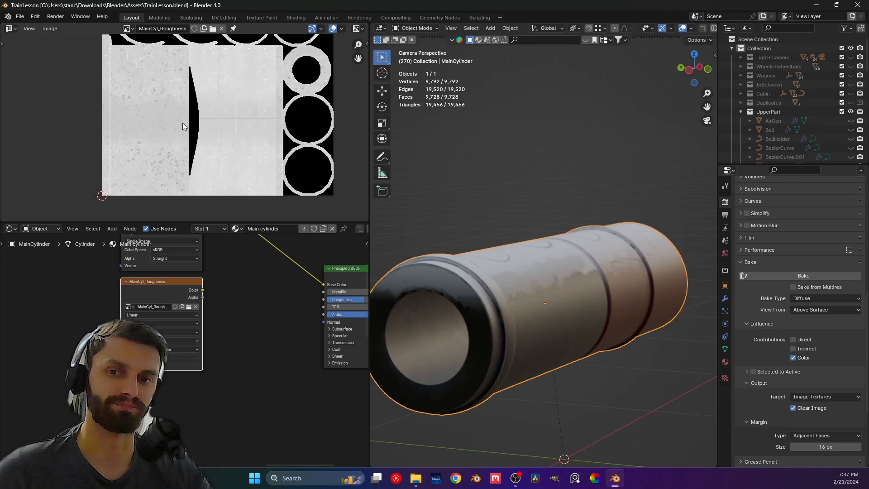
{"action": "scroll", "coordinate": [165, 130], "scroll_direction": "down", "scroll_amount": 1}
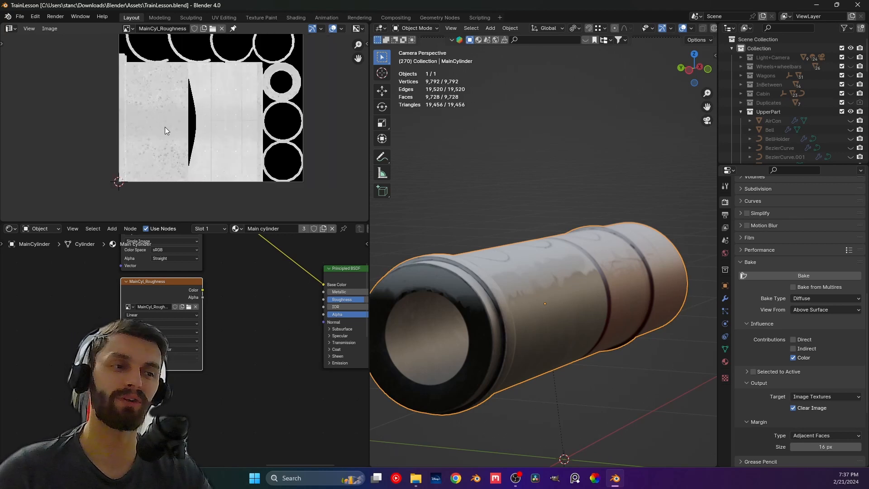
{"action": "scroll", "coordinate": [165, 127], "scroll_direction": "down", "scroll_amount": 2}
{"action": "middle_click_drag", "start_coordinate": [205, 112], "coordinate": [169, 110]}
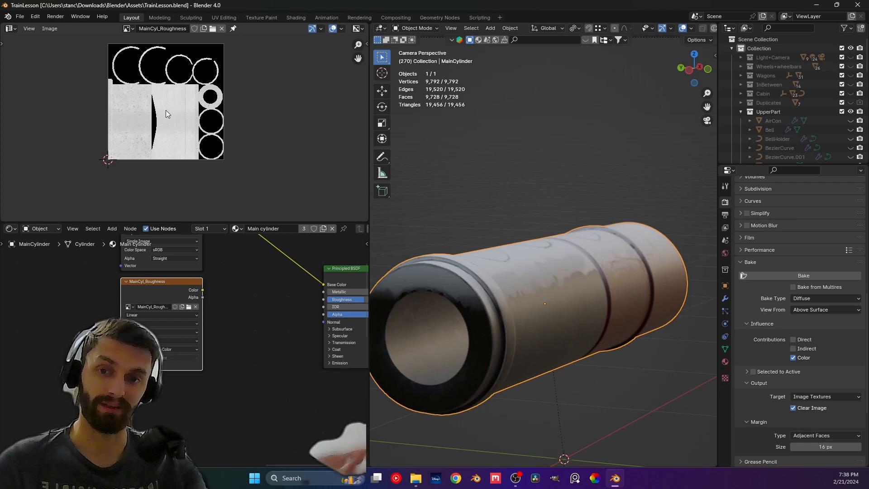
{"action": "scroll", "coordinate": [166, 114], "scroll_direction": "up", "scroll_amount": 3}
{"action": "scroll", "coordinate": [166, 114], "scroll_direction": "down", "scroll_amount": 2}
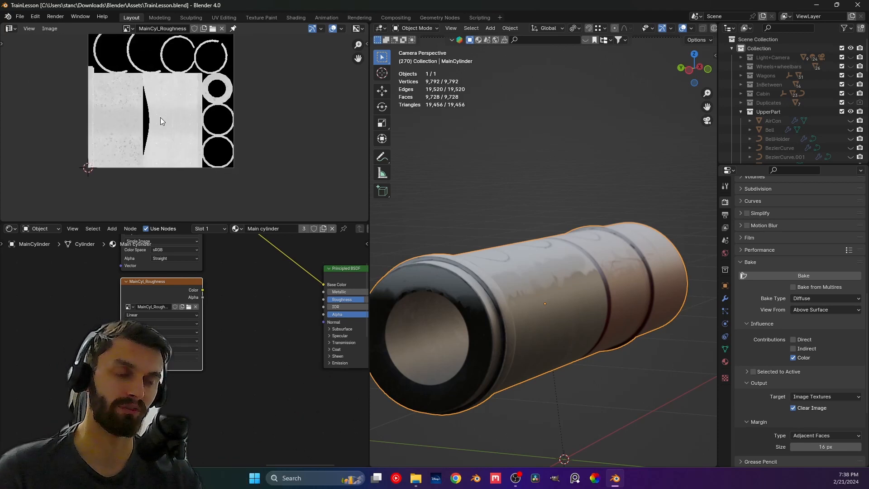
{"action": "scroll", "coordinate": [187, 139], "scroll_direction": "up", "scroll_amount": 2}
{"action": "scroll", "coordinate": [187, 139], "scroll_direction": "down", "scroll_amount": 3}
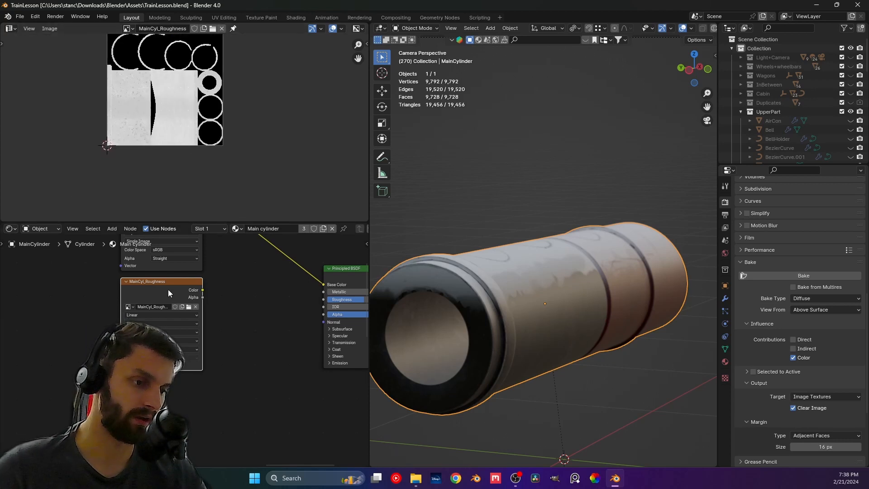
Set the bake type to Roughness and bake the main cylinder into the MainCyl_Roughness image
{"action": "scroll", "coordinate": [163, 296], "scroll_direction": "down", "scroll_amount": 2}
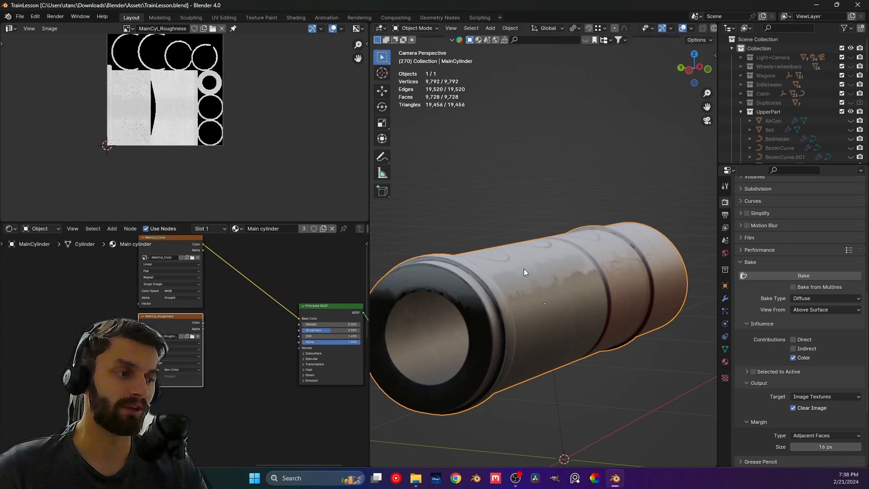
{"action": "left_click", "coordinate": [819, 297]}
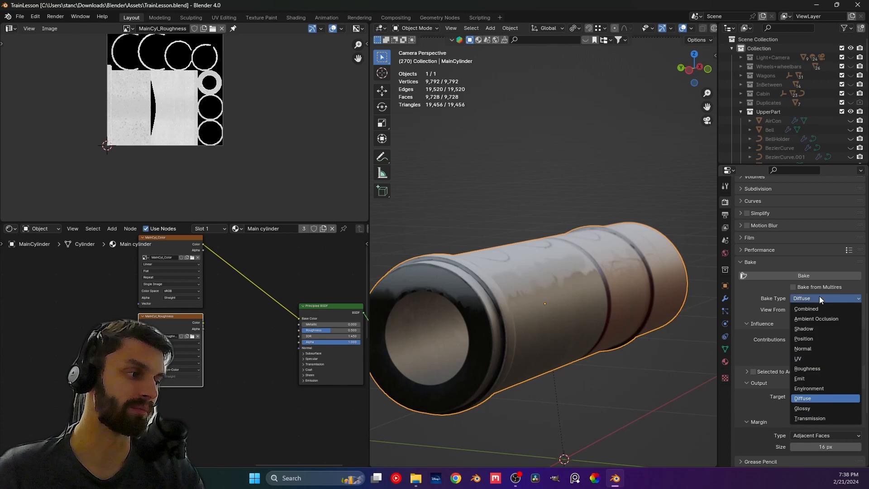
{"action": "left_click", "coordinate": [818, 368]}
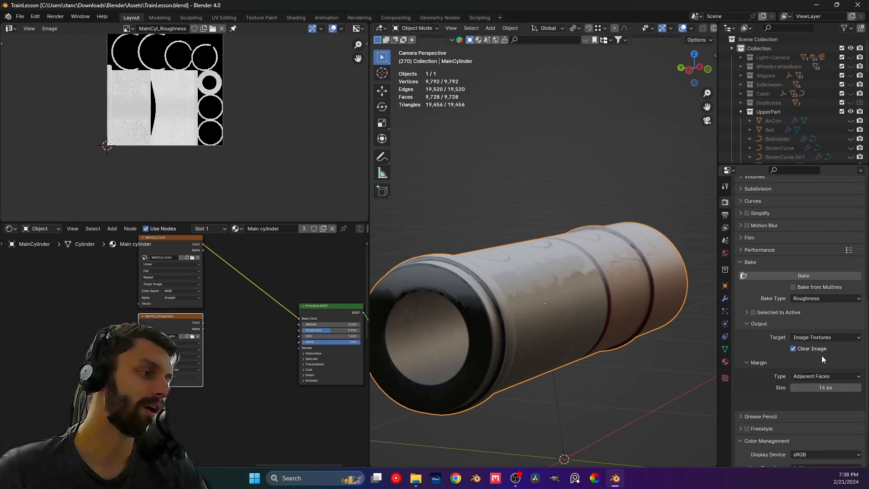
{"action": "left_click", "coordinate": [804, 276]}
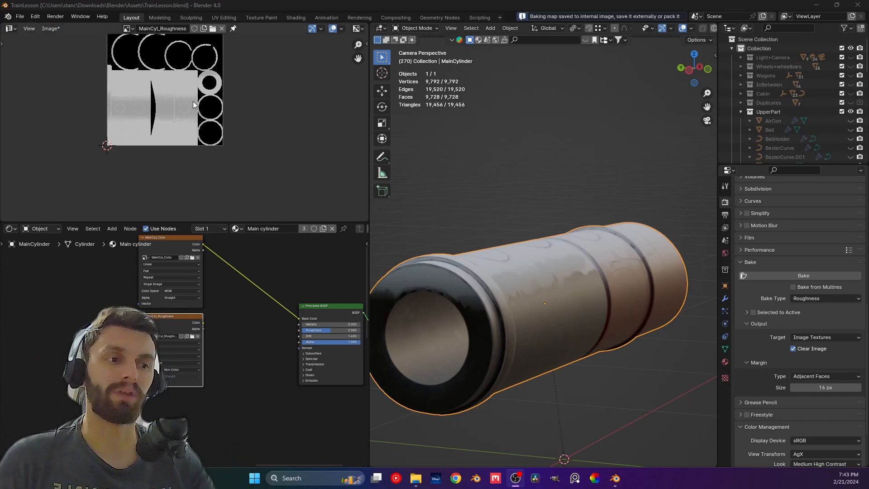
Examine the newly baked MainCyl_Roughness texture up close and as a whole in the UV Editor
{"action": "scroll", "coordinate": [204, 138], "scroll_direction": "up", "scroll_amount": 4}
{"action": "middle_click_drag", "start_coordinate": [100, 127], "coordinate": [178, 203]}
{"action": "scroll", "coordinate": [156, 116], "scroll_direction": "up", "scroll_amount": 4}
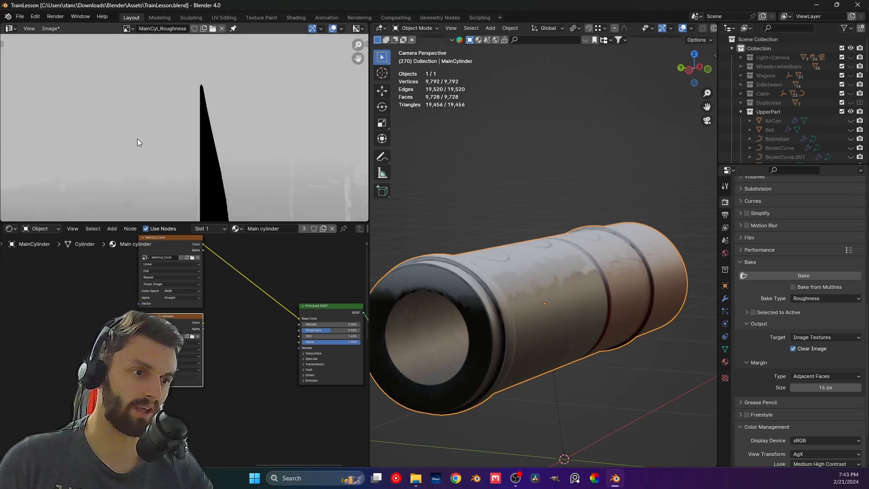
{"action": "scroll", "coordinate": [129, 127], "scroll_direction": "down", "scroll_amount": 3}
{"action": "scroll", "coordinate": [162, 120], "scroll_direction": "up", "scroll_amount": 3}
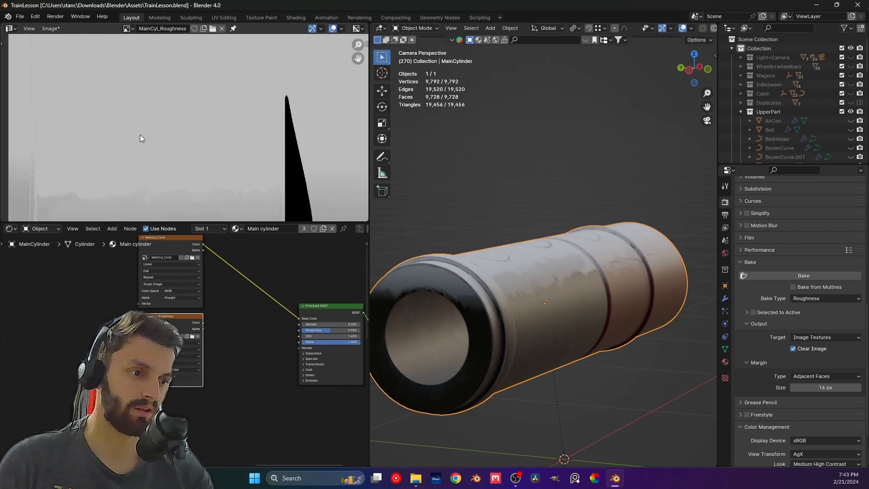
{"action": "scroll", "coordinate": [140, 135], "scroll_direction": "down", "scroll_amount": 5}
{"action": "scroll", "coordinate": [180, 129], "scroll_direction": "up", "scroll_amount": 5}
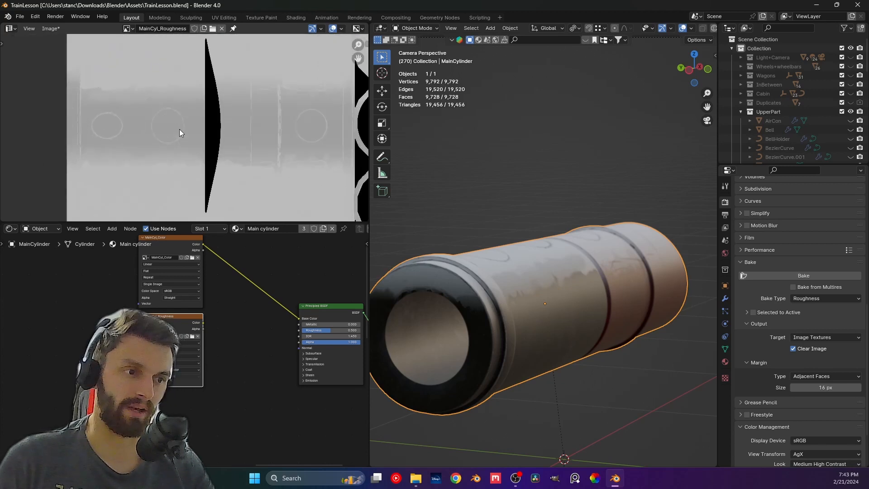
{"action": "scroll", "coordinate": [205, 144], "scroll_direction": "down", "scroll_amount": 2}
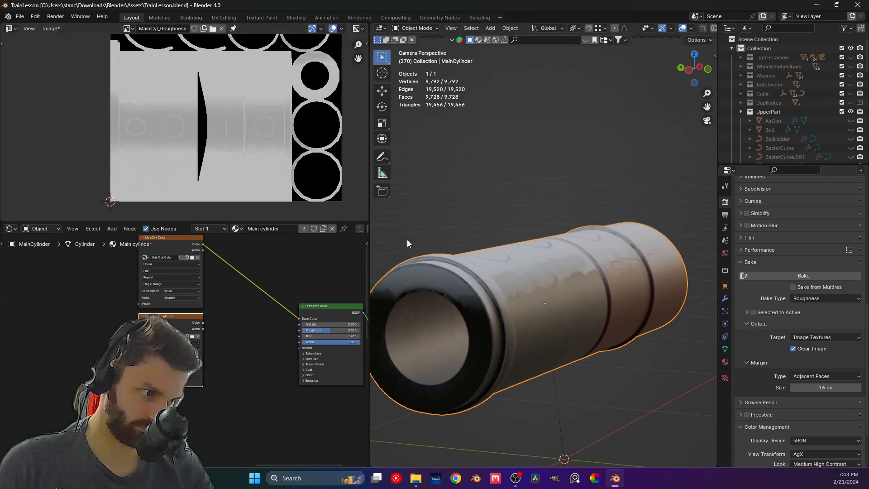
Try linking the MainCyl_Roughness image's Color output to the Principled BSDF's Roughness input and inspect the cylinder's surface
{"action": "mouse_move", "coordinate": [407, 240]}
{"action": "middle_mouse_down"}
{"action": "mouse_move", "coordinate": [458, 258]}
{"action": "mouse_move", "coordinate": [413, 254]}
{"action": "middle_mouse_up"}
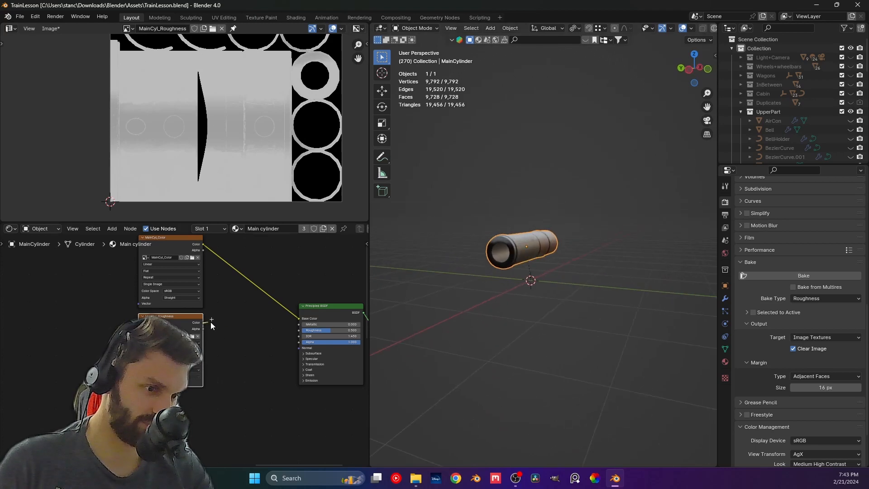
{"action": "left_click_drag", "start_coordinate": [301, 338], "coordinate": [299, 330]}
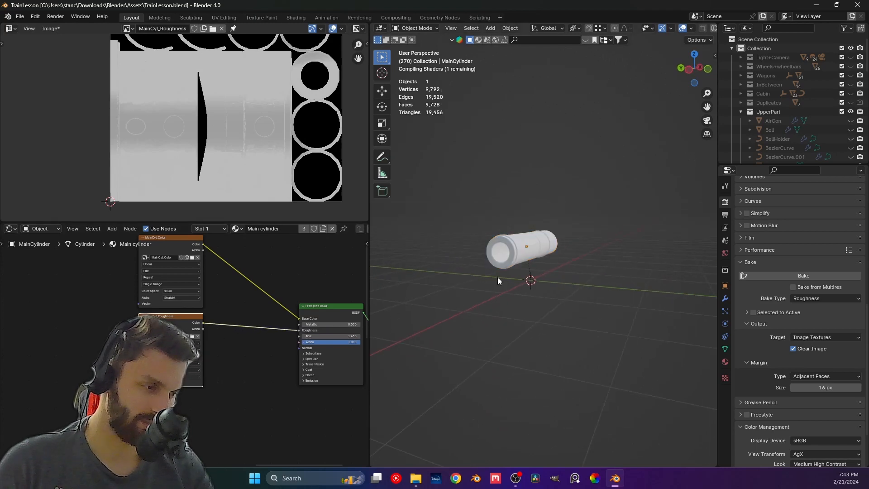
{"action": "scroll", "coordinate": [498, 277], "scroll_direction": "up", "scroll_amount": 1}
{"action": "scroll", "coordinate": [496, 277], "scroll_direction": "up", "scroll_amount": 2}
{"action": "middle_click_drag", "start_coordinate": [493, 271], "coordinate": [474, 219]}
{"action": "scroll", "coordinate": [502, 258], "scroll_direction": "up", "scroll_amount": 3}
{"action": "scroll", "coordinate": [202, 395], "scroll_direction": "down", "scroll_amount": 2}
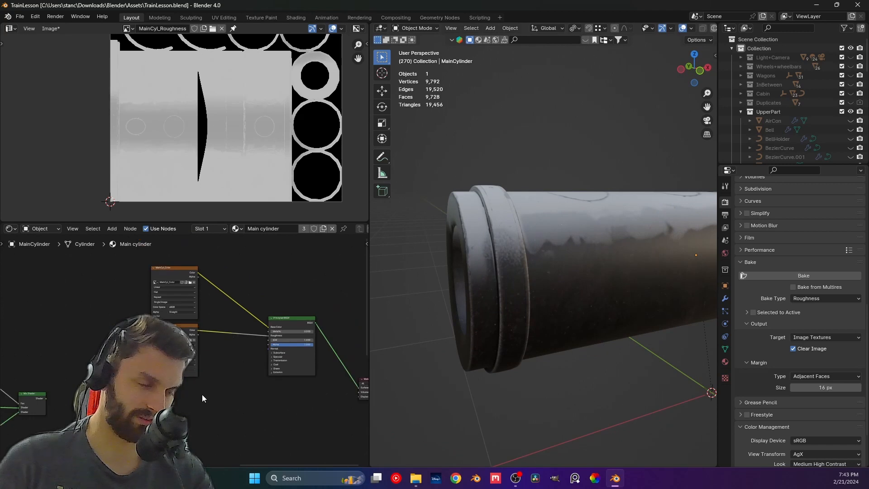
{"action": "middle_click_drag", "start_coordinate": [202, 395], "coordinate": [103, 380]}
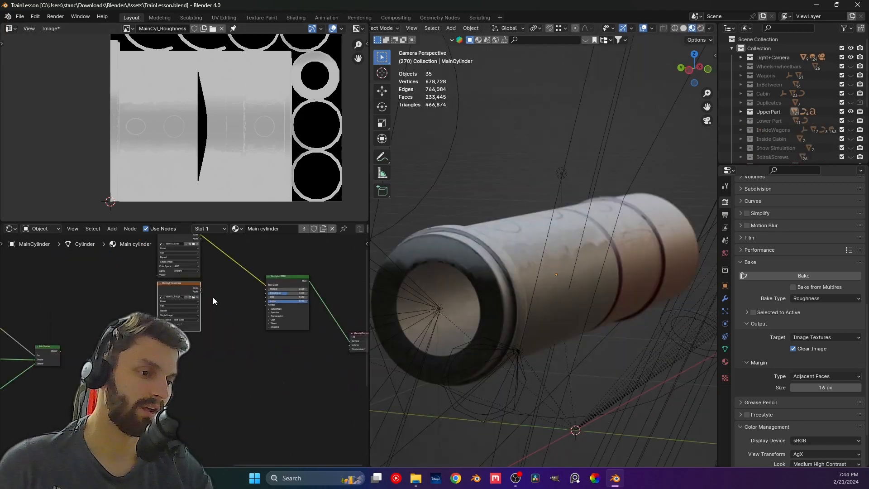
Preview the original mix shader, the MainCyl_Color image and the Principled BSDF on the cylinder in turn
{"action": "left_click", "coordinate": [66, 349], "text": "ctrl+shift"}
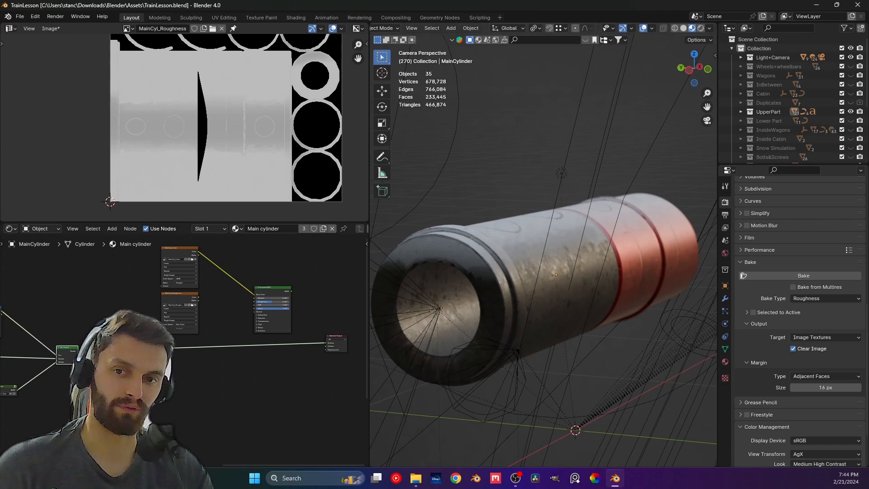
{"action": "left_click", "coordinate": [173, 253], "text": "ctrl+shift"}
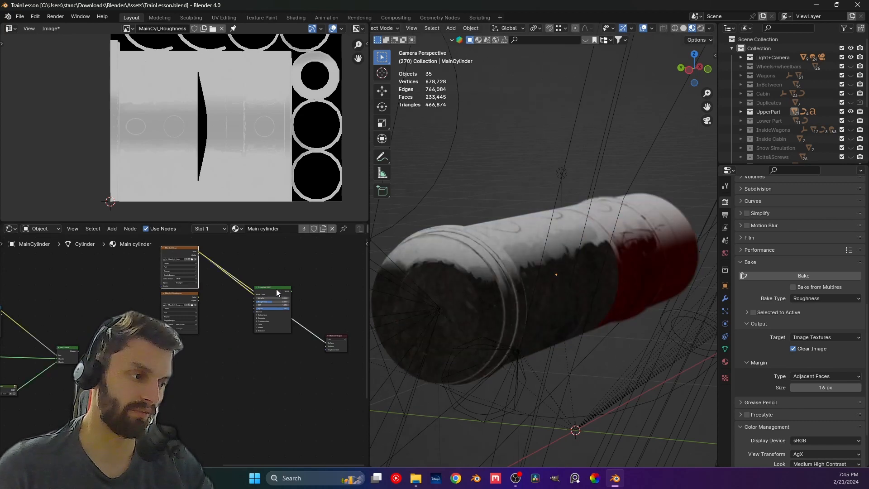
{"action": "left_click", "coordinate": [276, 289], "text": "ctrl+shift"}
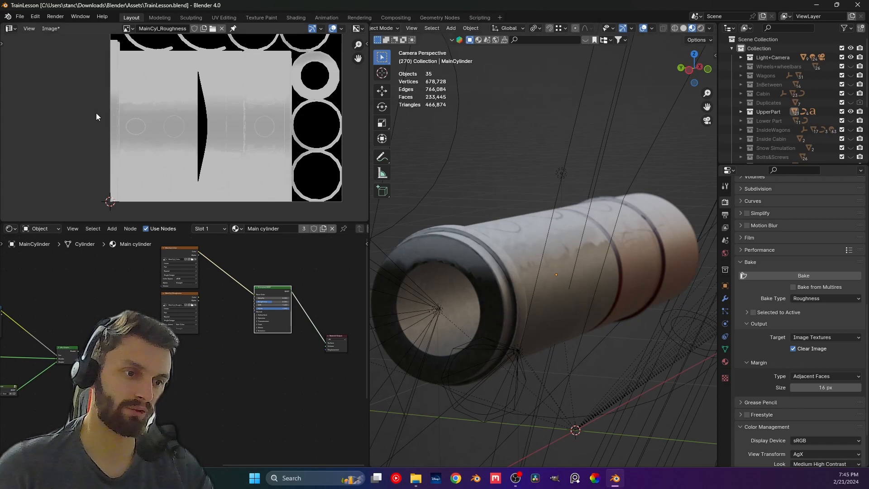
Route the original mix shader back to the Material Output and bake the main cylinder's roughness into the MainCyl_Roughness image again
{"action": "left_click", "coordinate": [69, 355], "text": "ctrl+shift"}
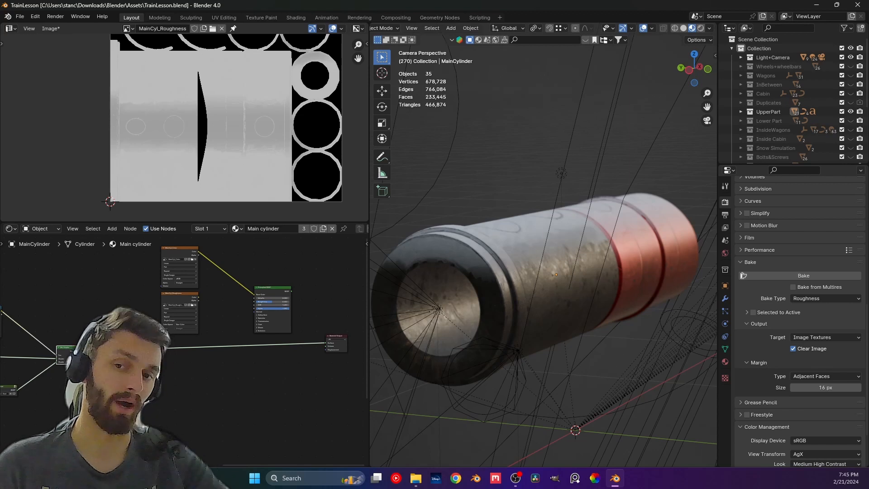
{"action": "left_click", "coordinate": [178, 295]}
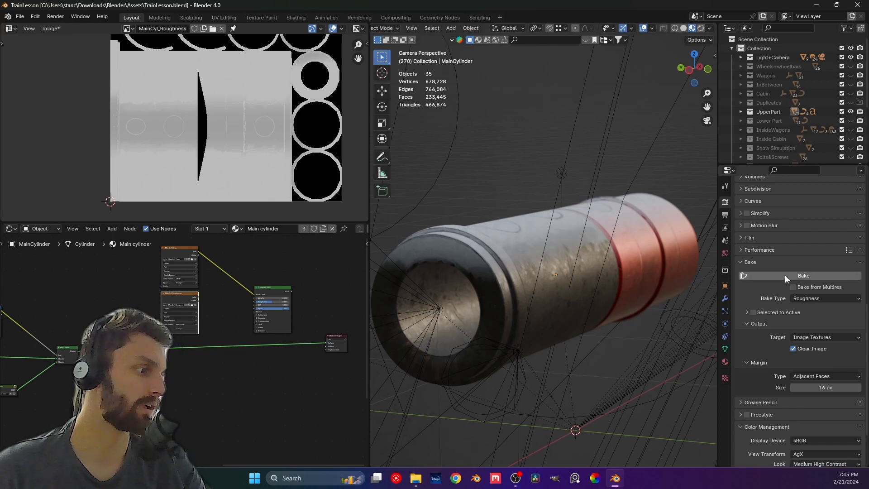
{"action": "left_click", "coordinate": [504, 254]}
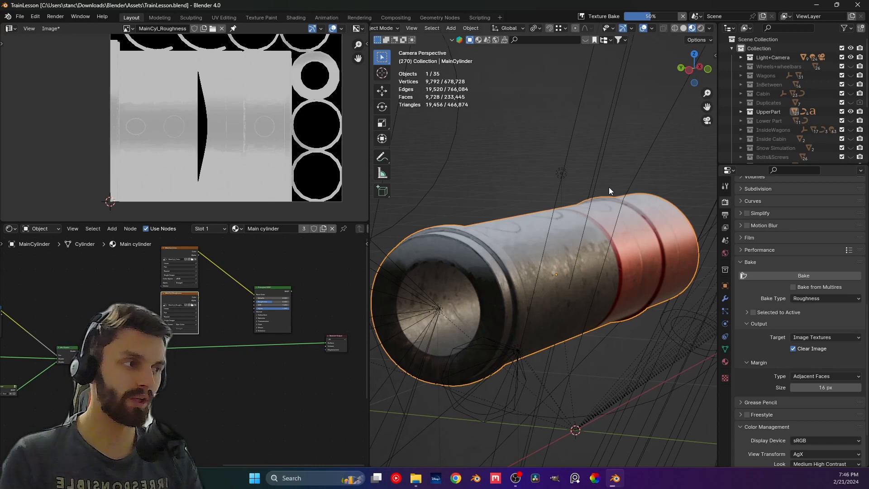
{"action": "scroll", "coordinate": [190, 284], "scroll_direction": "up", "scroll_amount": 2}
{"action": "middle_click_drag", "start_coordinate": [315, 295], "coordinate": [197, 314]}
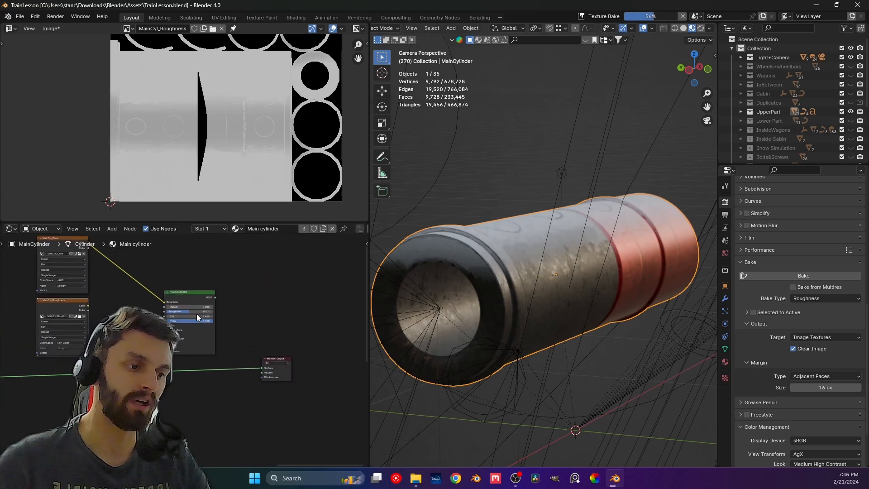
{"action": "scroll", "coordinate": [184, 303], "scroll_direction": "up", "scroll_amount": 4}
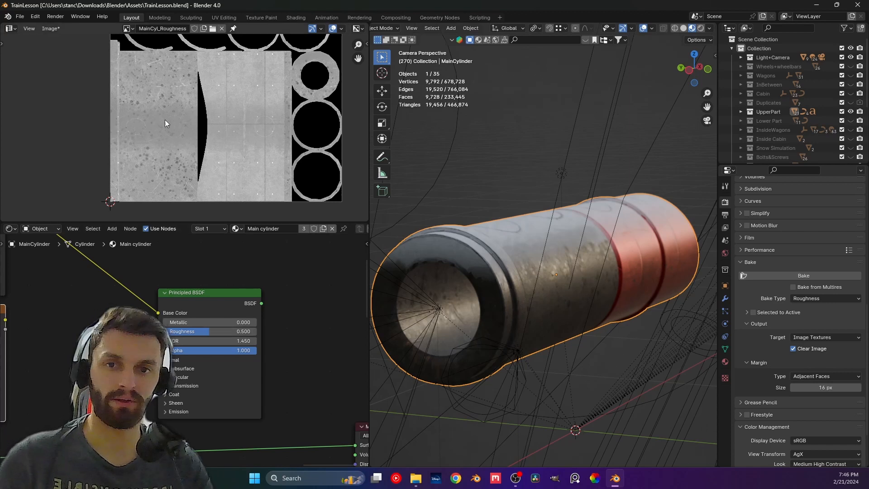
Check the rebaked roughness texture and link the MainCyl_Roughness image's Color output to the Principled BSDF's Roughness input
{"action": "middle_click_drag", "start_coordinate": [174, 118], "coordinate": [148, 126]}
{"action": "scroll", "coordinate": [162, 121], "scroll_direction": "down", "scroll_amount": 2}
{"action": "scroll", "coordinate": [148, 127], "scroll_direction": "up", "scroll_amount": 1}
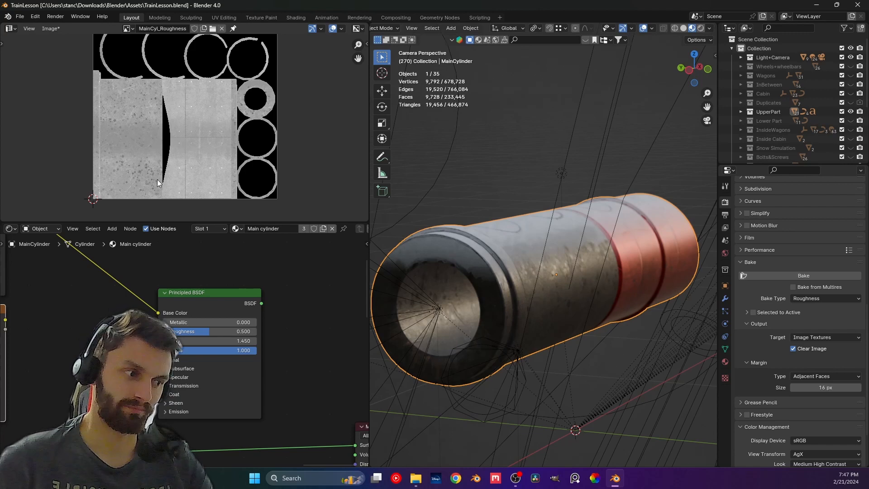
{"action": "scroll", "coordinate": [238, 317], "scroll_direction": "down", "scroll_amount": 2}
{"action": "scroll", "coordinate": [237, 317], "scroll_direction": "up", "scroll_amount": 1}
{"action": "middle_click_drag", "start_coordinate": [142, 343], "coordinate": [206, 316]}
{"action": "left_click_drag", "start_coordinate": [114, 303], "coordinate": [224, 312]}
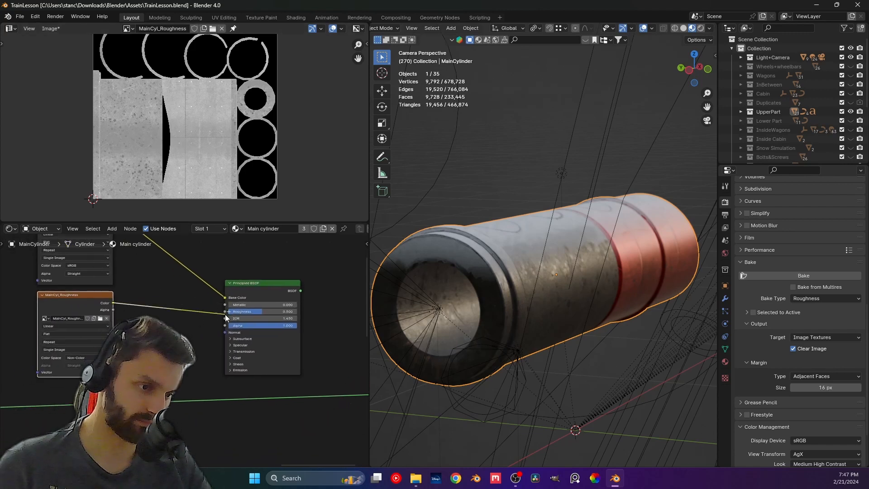
{"action": "middle_click_drag", "start_coordinate": [241, 306], "coordinate": [213, 294]}
{"action": "scroll", "coordinate": [194, 268], "scroll_direction": "up", "scroll_amount": 1}
{"action": "left_click", "coordinate": [235, 275]}
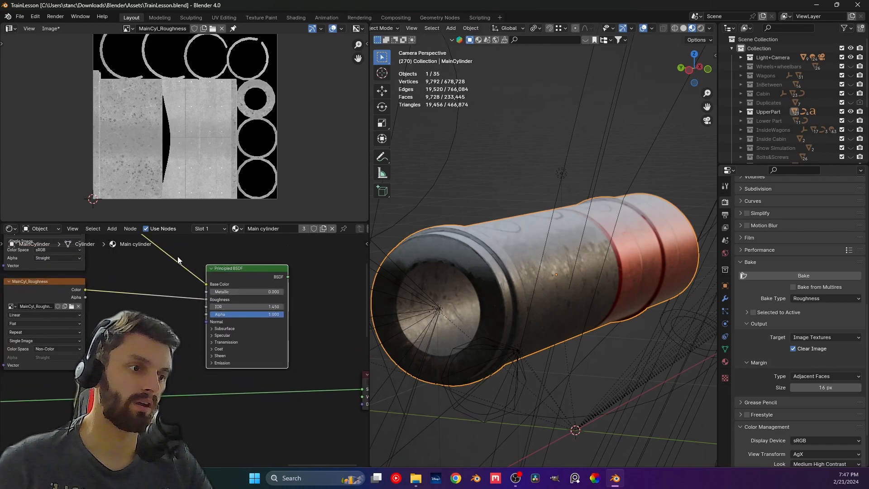
{"action": "left_click", "coordinate": [52, 285]}
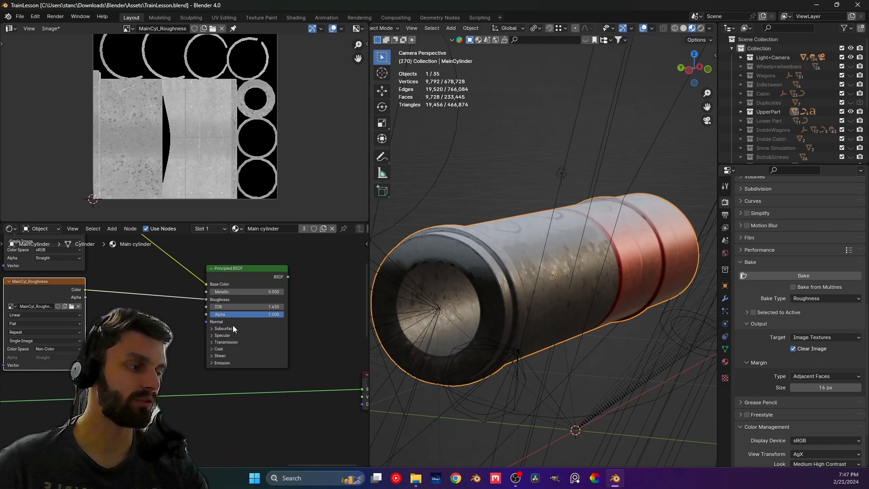
{"action": "left_click", "coordinate": [819, 300]}
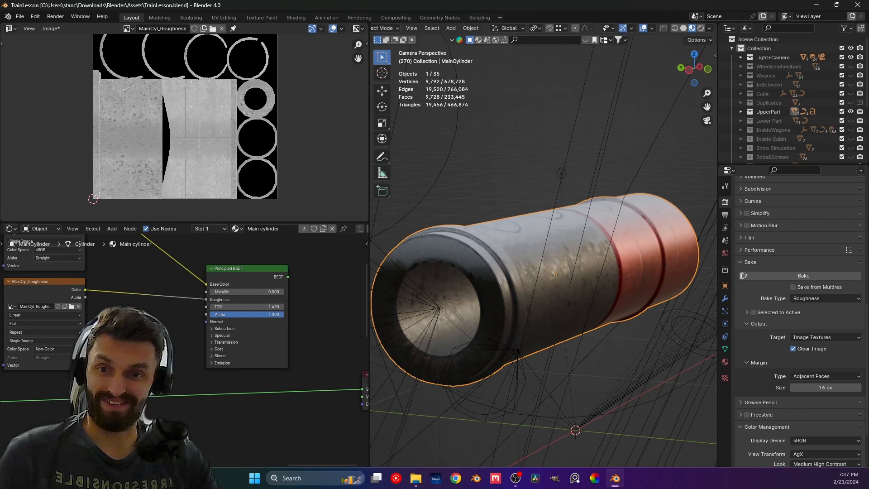
Preview the Principled BSDF with the baked textures through the Material Output and inspect the cylinder's surface up close
{"action": "scroll", "coordinate": [185, 350], "scroll_direction": "down", "scroll_amount": 2}
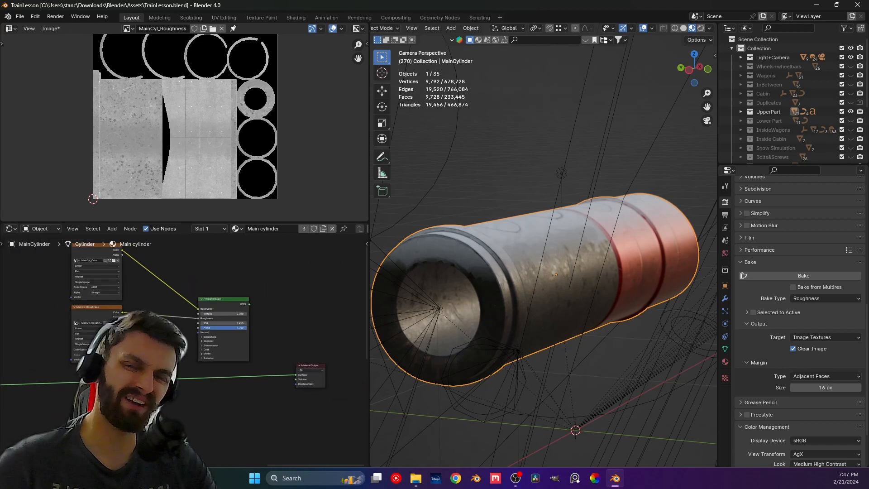
{"action": "scroll", "coordinate": [178, 355], "scroll_direction": "down", "scroll_amount": 1}
{"action": "middle_click_drag", "start_coordinate": [174, 346], "coordinate": [213, 313]}
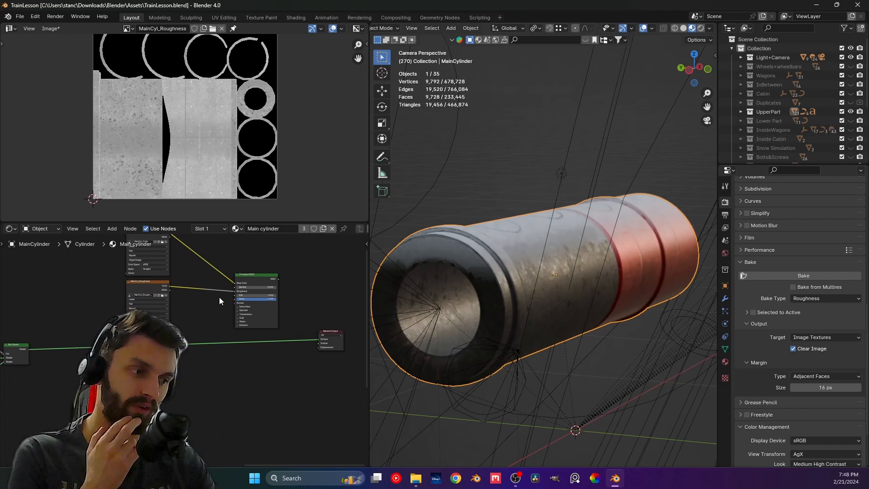
{"action": "mouse_move", "coordinate": [190, 269]}
{"action": "middle_mouse_down"}
{"action": "mouse_move", "coordinate": [214, 306]}
{"action": "mouse_move", "coordinate": [189, 278]}
{"action": "middle_mouse_up"}
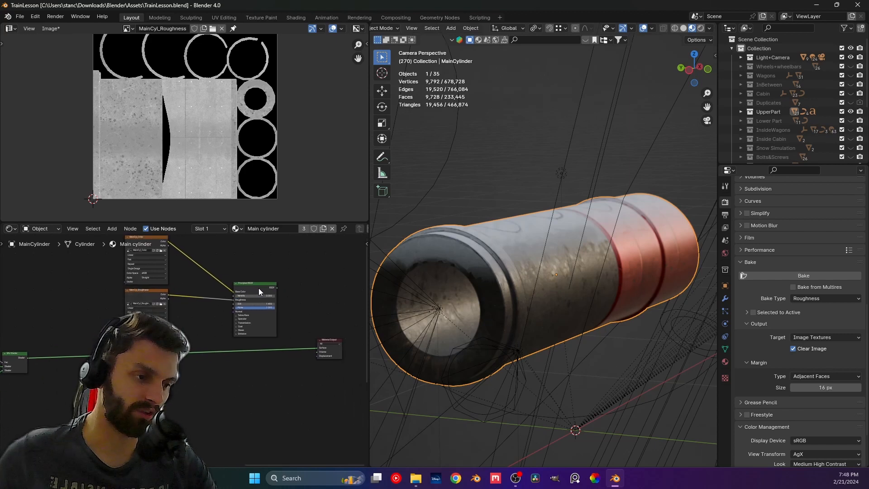
{"action": "left_click", "coordinate": [259, 289], "text": "ctrl+shift"}
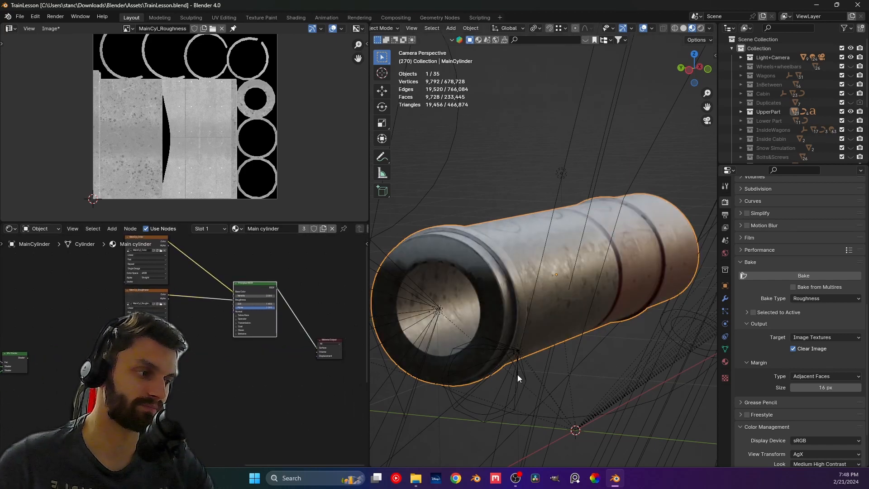
{"action": "middle_click_drag", "start_coordinate": [541, 274], "coordinate": [515, 251]}
{"action": "scroll", "coordinate": [537, 317], "scroll_direction": "up", "scroll_amount": 6}
{"action": "scroll", "coordinate": [422, 324], "scroll_direction": "down", "scroll_amount": 6}
{"action": "key", "text": "KP_0"}
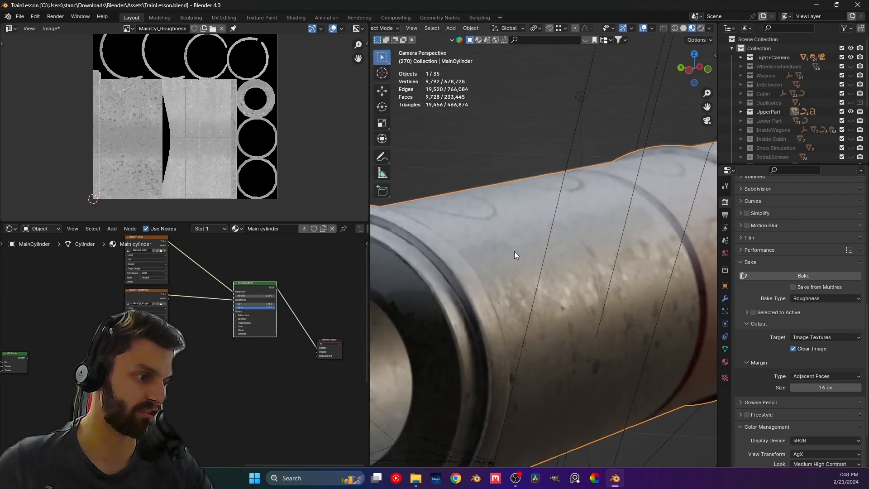
{"action": "scroll", "coordinate": [518, 254], "scroll_direction": "down", "scroll_amount": 4}
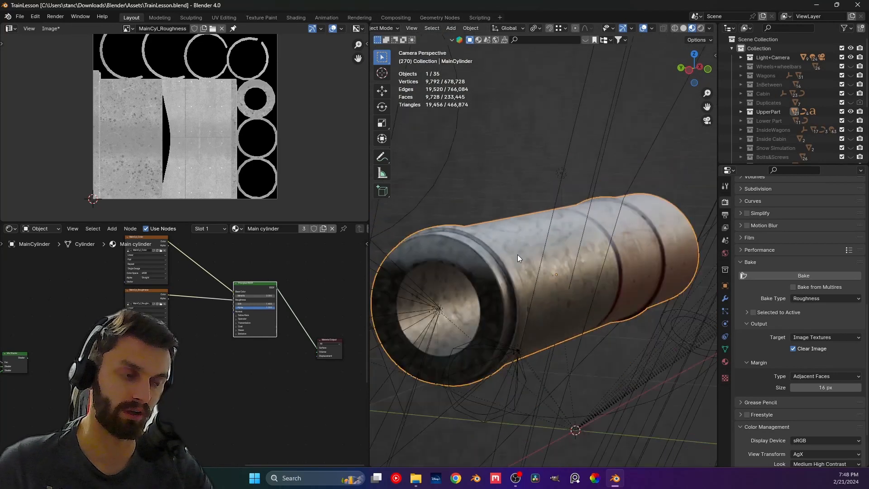
Compare the original mix shader with the Principled BSDF on the cylinder and raise the Principled BSDF's Metallic value to 1
{"action": "left_click", "coordinate": [18, 353], "text": "ctrl+shift"}
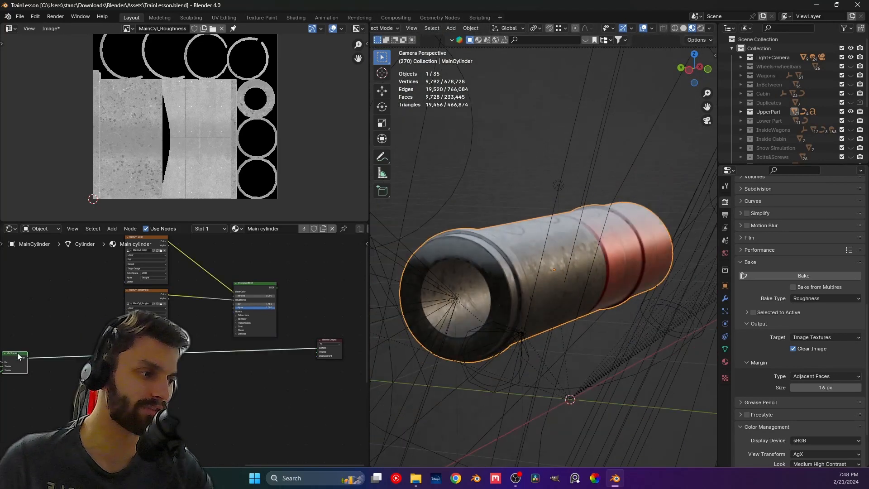
{"action": "left_click", "coordinate": [260, 287], "text": "ctrl+shift"}
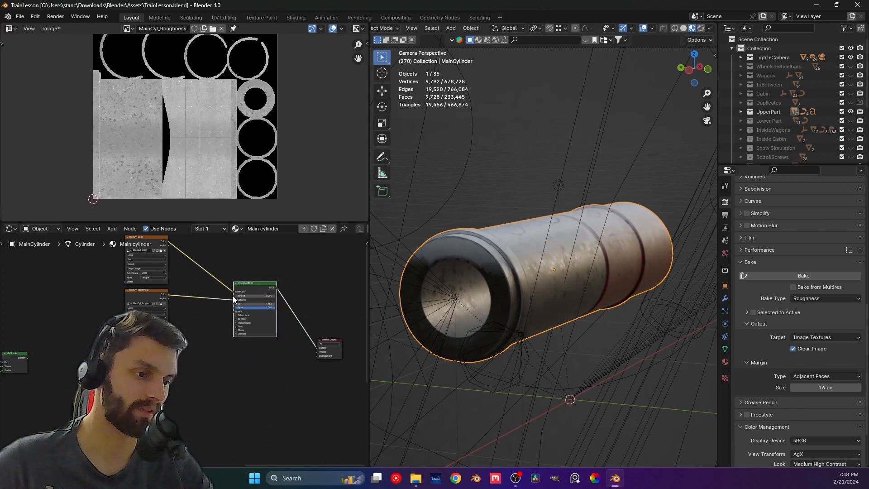
{"action": "left_click_drag", "start_coordinate": [237, 297], "coordinate": [286, 297]}
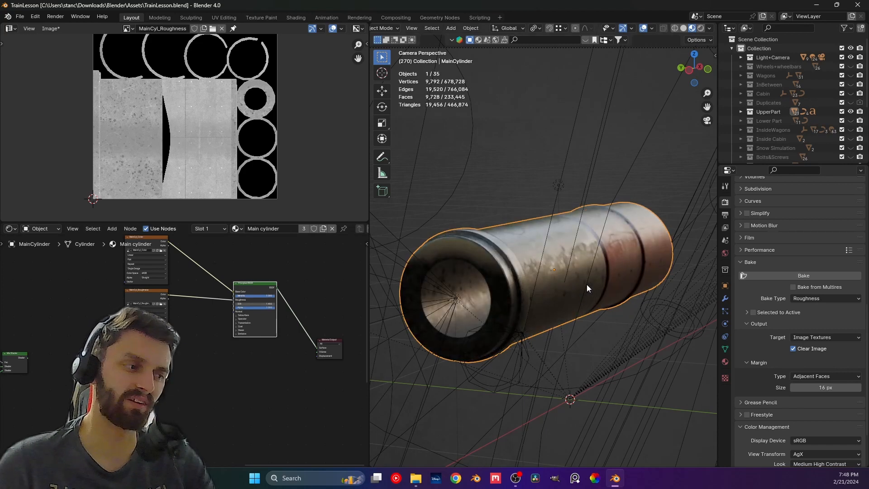
Preview the MainCyl_Color image on the cylinder and leave the original mix shader connected to the Material Output
{"action": "left_click", "coordinate": [20, 367], "text": "ctrl+shift"}
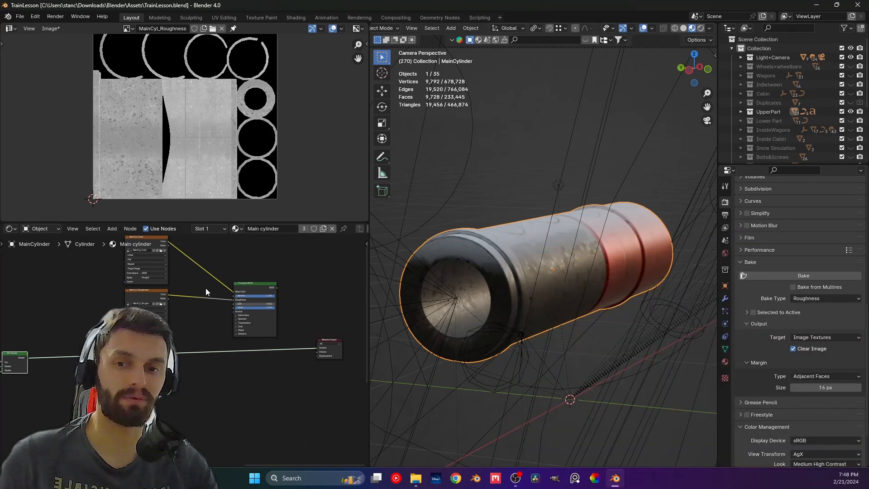
{"action": "scroll", "coordinate": [205, 293], "scroll_direction": "down", "scroll_amount": 1}
{"action": "scroll", "coordinate": [205, 289], "scroll_direction": "down", "scroll_amount": 1}
{"action": "middle_click_drag", "start_coordinate": [198, 276], "coordinate": [207, 291]}
{"action": "left_click", "coordinate": [165, 263], "text": "ctrl+shift"}
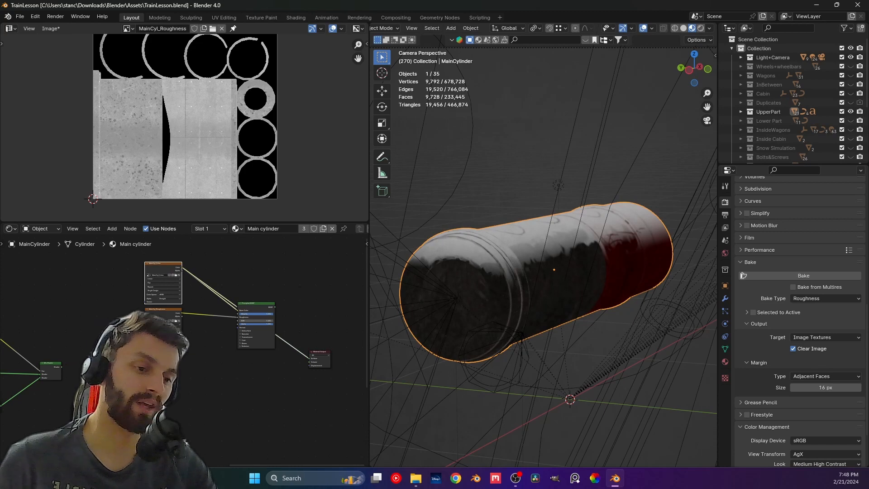
{"action": "scroll", "coordinate": [189, 350], "scroll_direction": "down", "scroll_amount": 1}
{"action": "left_click", "coordinate": [77, 366], "text": "ctrl+shift"}
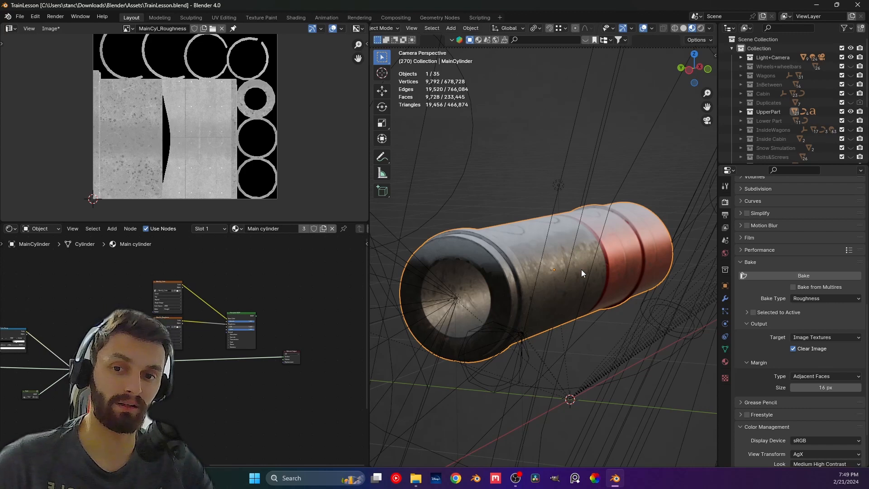
Show the MainCyl_Color image in the image editor and examine its ring-shaped island against the cylinder's front rim up close
{"action": "scroll", "coordinate": [148, 380], "scroll_direction": "up", "scroll_amount": 3}
{"action": "middle_click_drag", "start_coordinate": [149, 379], "coordinate": [97, 367]}
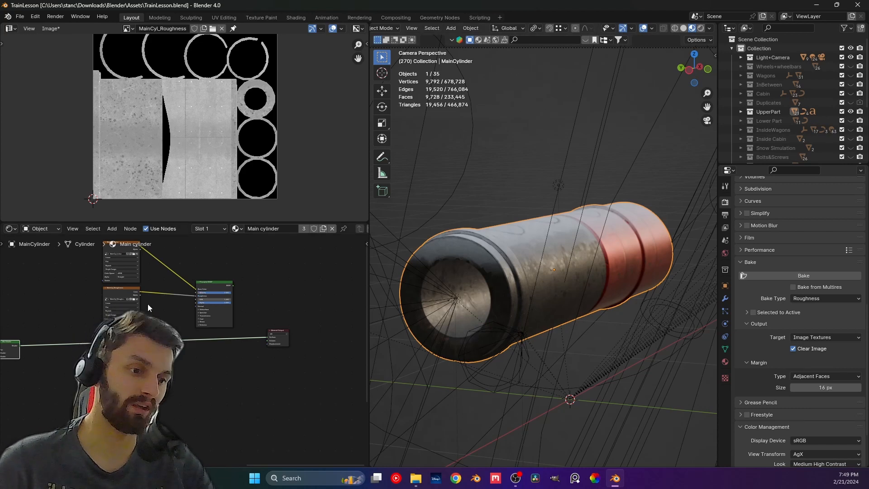
{"action": "left_click", "coordinate": [129, 28]}
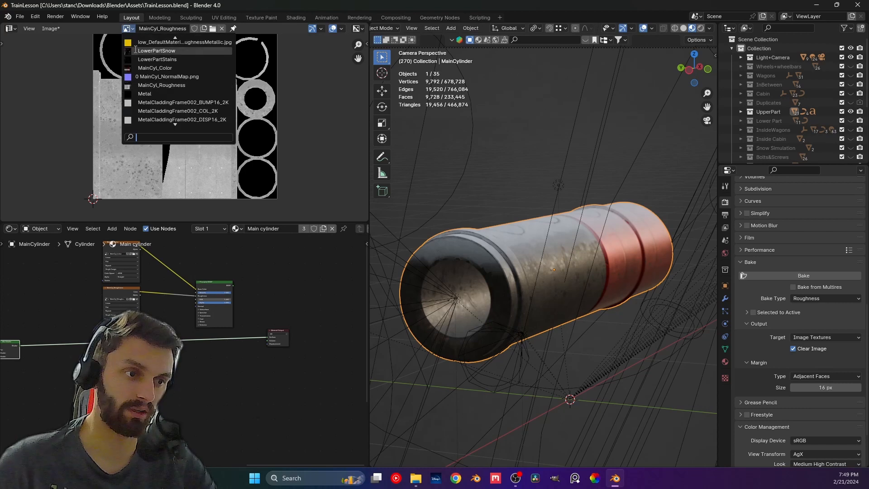
{"action": "left_click", "coordinate": [154, 68]}
{"action": "scroll", "coordinate": [226, 131], "scroll_direction": "up", "scroll_amount": 4}
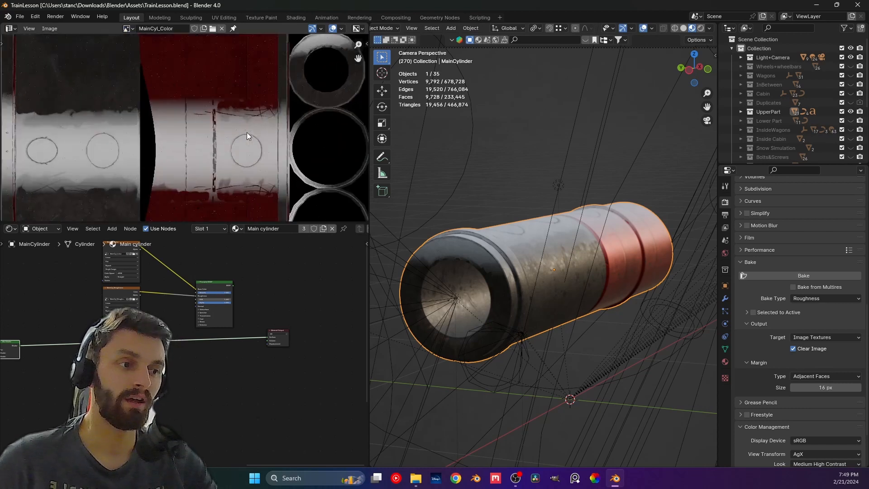
{"action": "middle_click_drag", "start_coordinate": [246, 132], "coordinate": [116, 142]}
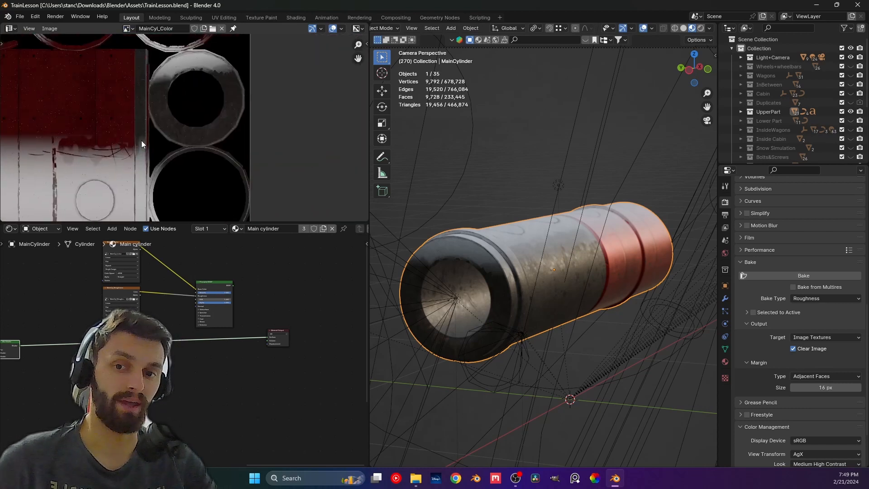
{"action": "middle_click_drag", "start_coordinate": [176, 125], "coordinate": [151, 150]}
{"action": "scroll", "coordinate": [151, 149], "scroll_direction": "up", "scroll_amount": 1}
{"action": "scroll", "coordinate": [406, 328], "scroll_direction": "up", "scroll_amount": 8}
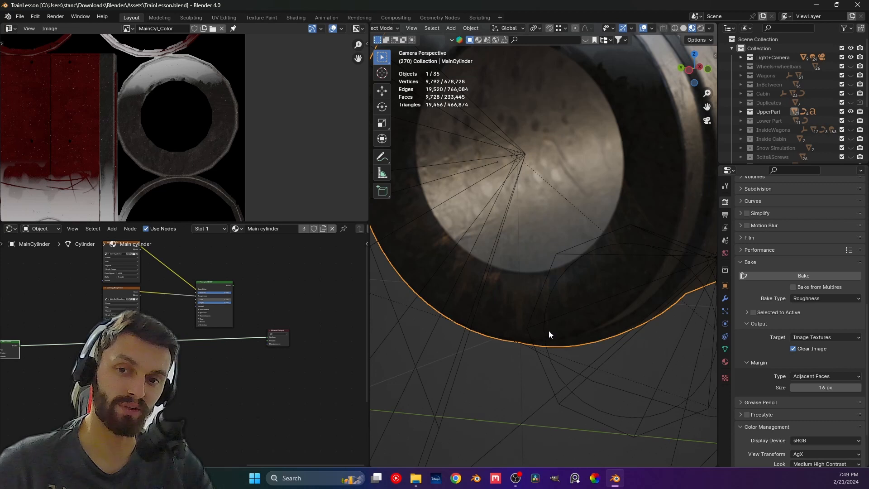
Connect the Principled BSDF to the Material Output and compare the cylinder's front rim with the MainCyl_Color image
{"action": "left_click", "coordinate": [220, 286], "text": "ctrl+shift"}
{"action": "scroll", "coordinate": [540, 313], "scroll_direction": "down", "scroll_amount": 2}
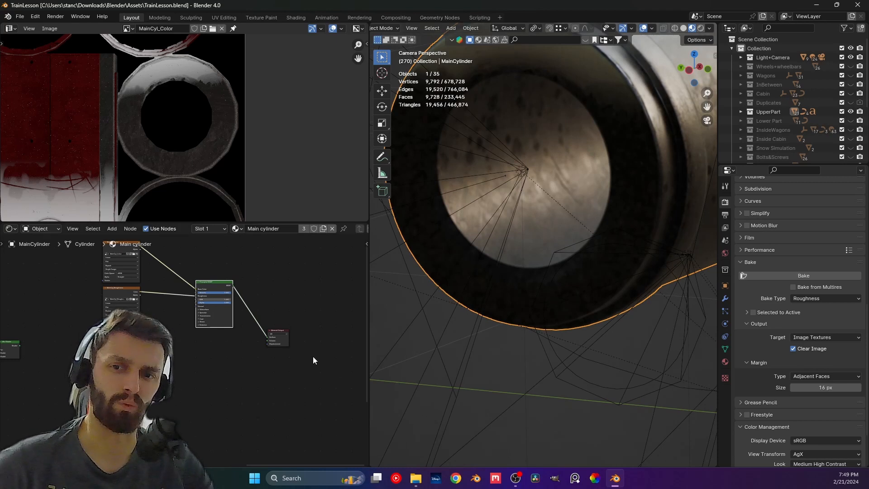
{"action": "scroll", "coordinate": [144, 106], "scroll_direction": "down", "scroll_amount": 2}
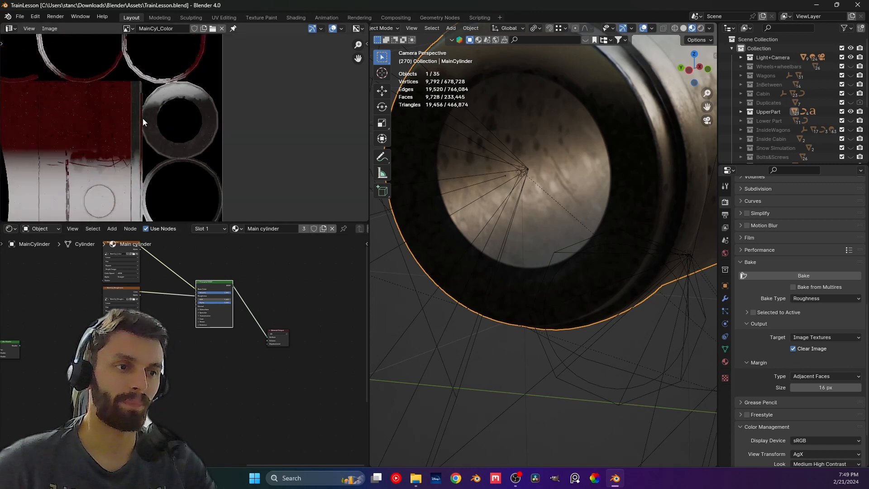
{"action": "middle_click_drag", "start_coordinate": [109, 120], "coordinate": [190, 128]}
{"action": "scroll", "coordinate": [184, 125], "scroll_direction": "down", "scroll_amount": 1}
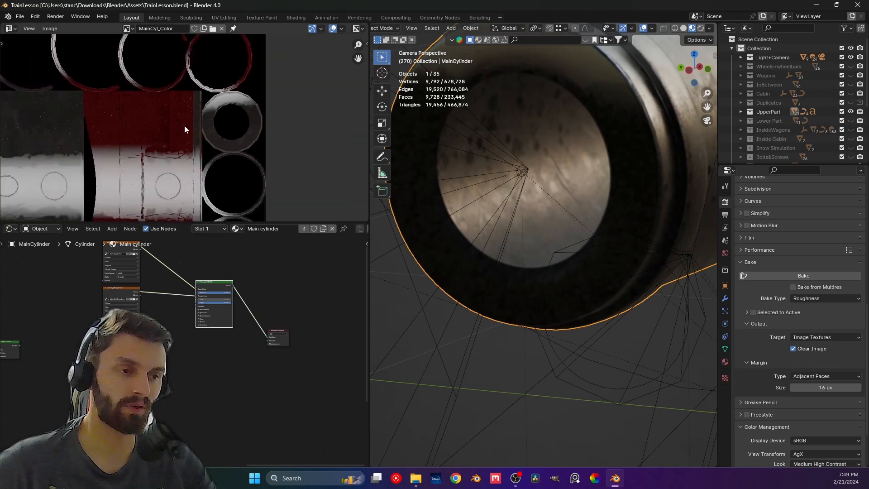
{"action": "scroll", "coordinate": [184, 125], "scroll_direction": "down", "scroll_amount": 4}
Save the baked MainCyl_Roughness image and bring the MainCyl_Color image back into the image editor
{"action": "left_click", "coordinate": [127, 29]}
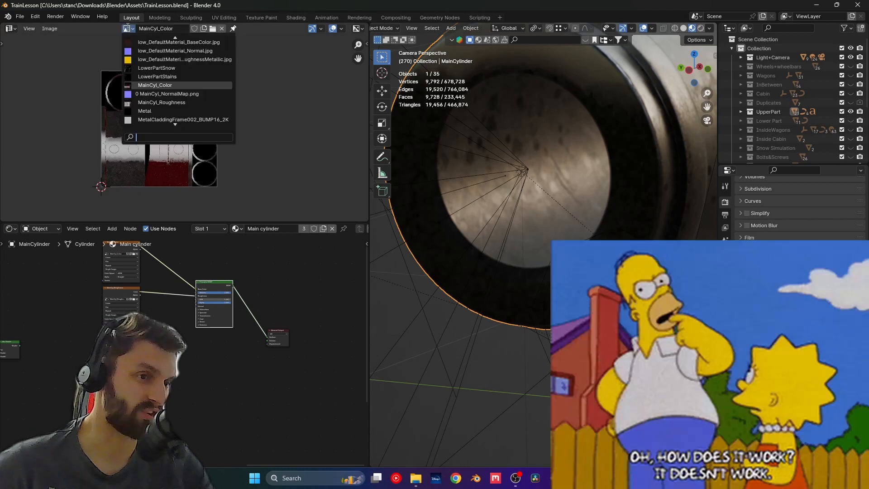
{"action": "left_click", "coordinate": [170, 101]}
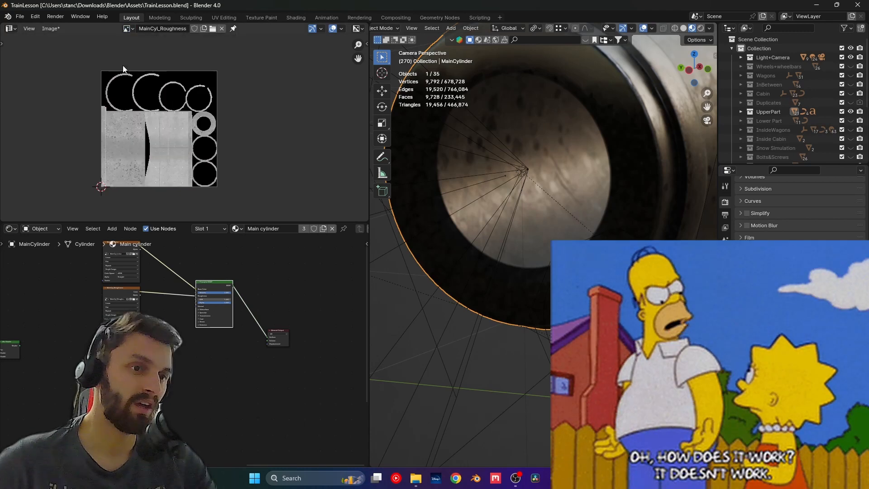
{"action": "left_click", "coordinate": [51, 29]}
{"action": "left_click", "coordinate": [86, 121]}
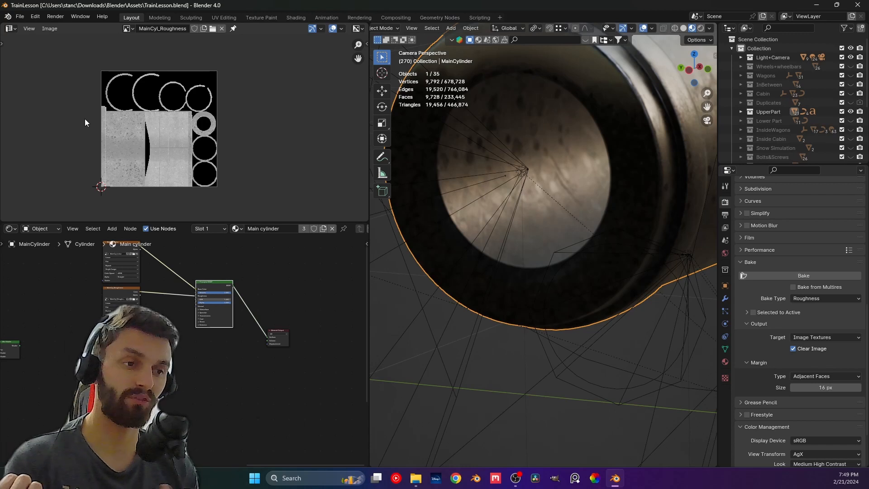
{"action": "left_click", "coordinate": [127, 29]}
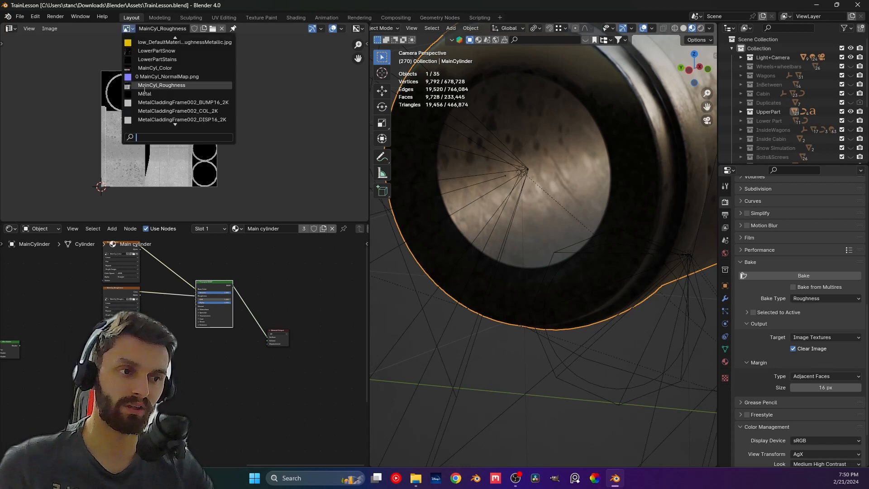
{"action": "left_click", "coordinate": [167, 67]}
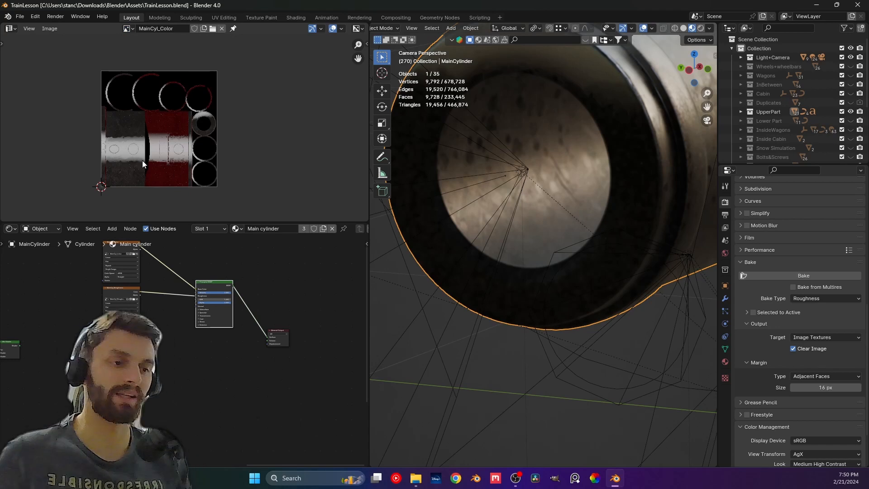
{"action": "left_click", "coordinate": [132, 29]}
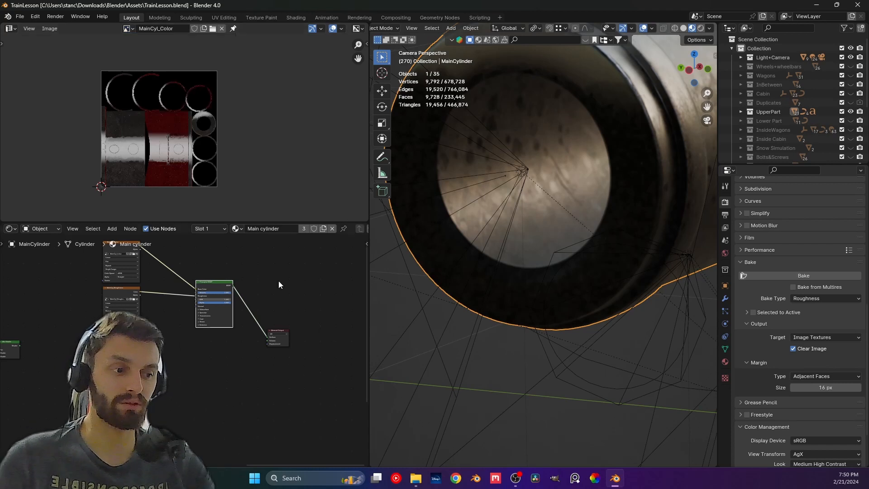
Examine the Main cylinder material's node tree, from the procedural texture nodes to the baked image textures and Principled BSDF
{"action": "scroll", "coordinate": [259, 291], "scroll_direction": "down", "scroll_amount": 5}
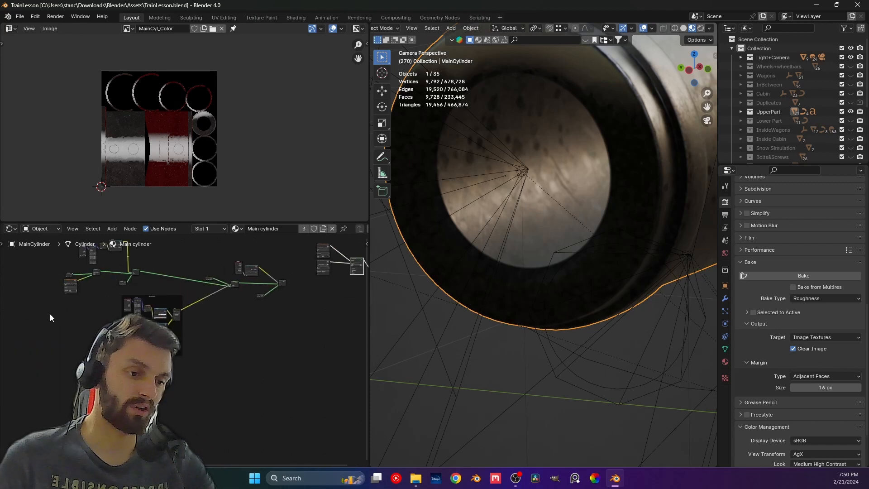
{"action": "middle_click_drag", "start_coordinate": [252, 335], "coordinate": [235, 359]}
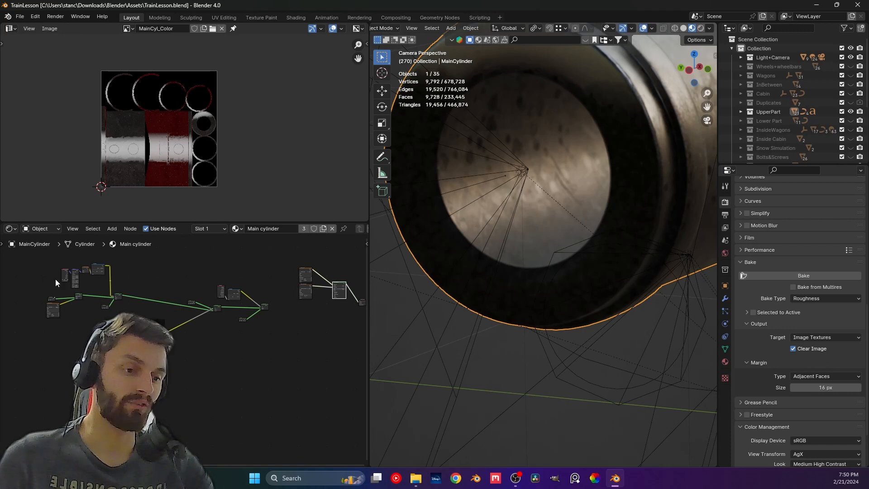
{"action": "middle_click_drag", "start_coordinate": [151, 292], "coordinate": [109, 298]}
{"action": "scroll", "coordinate": [216, 315], "scroll_direction": "up", "scroll_amount": 8}
{"action": "middle_click_drag", "start_coordinate": [170, 329], "coordinate": [63, 369]}
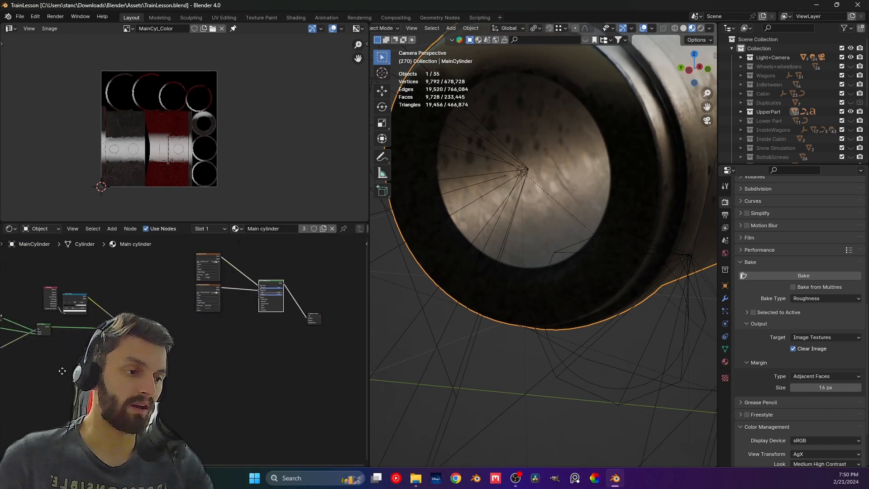
{"action": "middle_click_drag", "start_coordinate": [288, 319], "coordinate": [181, 347]}
{"action": "scroll", "coordinate": [181, 347], "scroll_direction": "up", "scroll_amount": 3}
{"action": "middle_click_drag", "start_coordinate": [91, 389], "coordinate": [129, 366]}
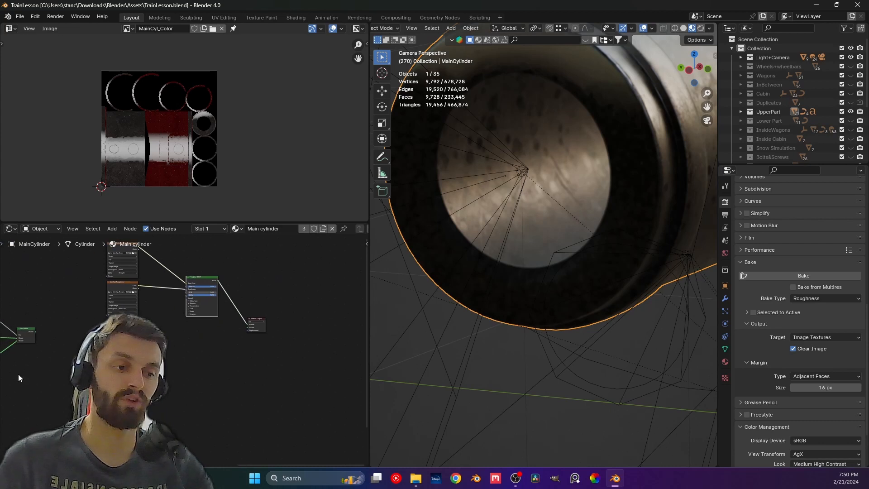
{"action": "scroll", "coordinate": [192, 273], "scroll_direction": "up", "scroll_amount": 1}
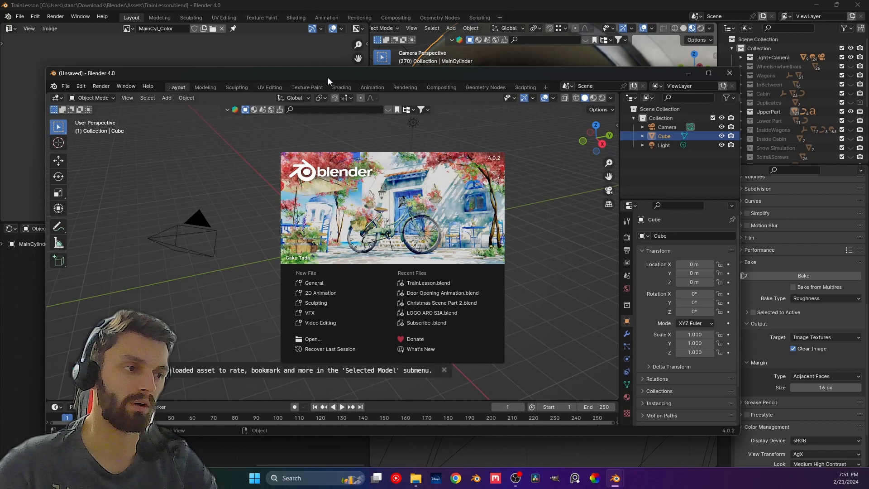
Maximize the new Blender window, dismiss the splash screen and delete the default cube
{"action": "double_click", "coordinate": [328, 78]}
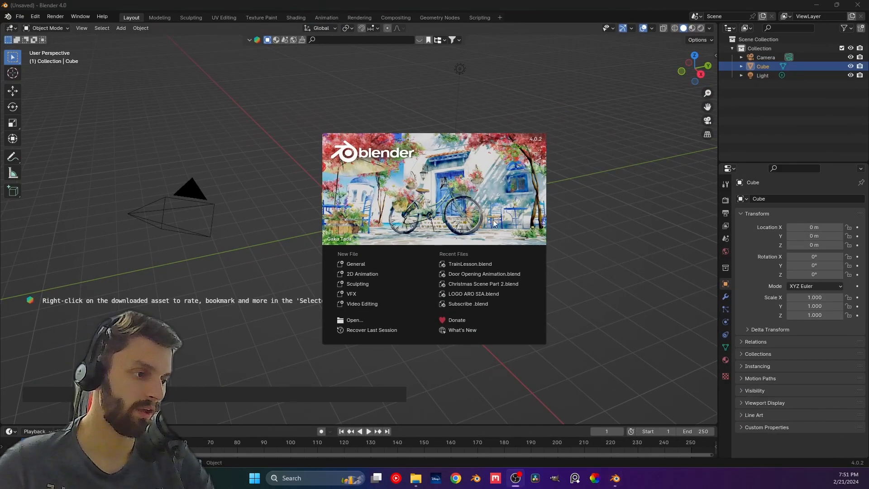
{"action": "left_click", "coordinate": [346, 181]}
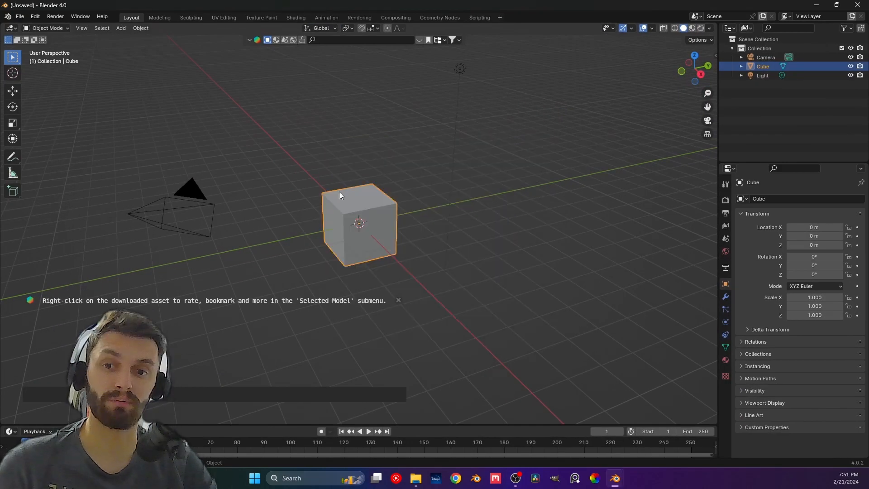
{"action": "middle_click_drag", "start_coordinate": [340, 195], "coordinate": [300, 206]}
{"action": "key", "text": "x"}
{"action": "left_click", "coordinate": [376, 191]}
Add a UV sphere to the empty scene and shade it smooth
{"action": "key", "text": "shift+a"}
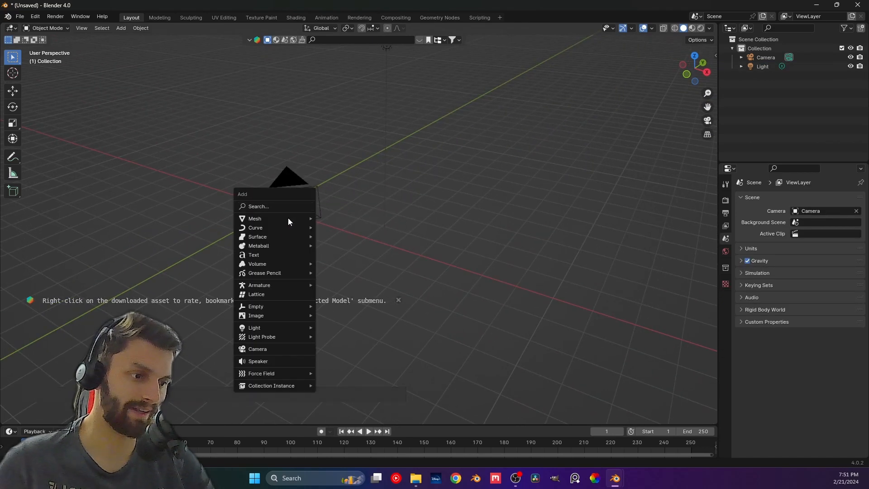
{"action": "mouse_move", "coordinate": [283, 220]}
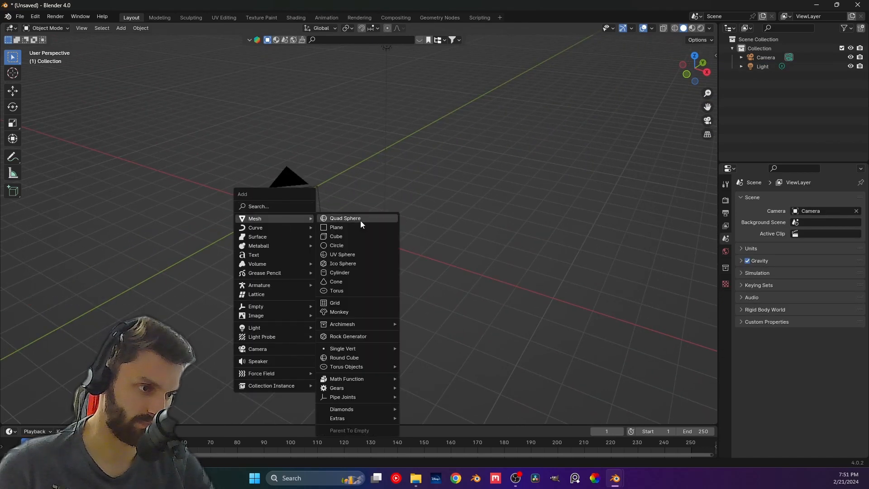
{"action": "left_click", "coordinate": [346, 252]}
{"action": "middle_click_drag", "start_coordinate": [346, 252], "coordinate": [295, 222]}
{"action": "right_click", "coordinate": [271, 186]}
{"action": "left_click", "coordinate": [271, 186]}
In the Shading workspace, close the file browser and image editor areas and create a new material for the sphere
{"action": "mouse_move", "coordinate": [271, 186]}
{"action": "middle_mouse_down"}
{"action": "mouse_move", "coordinate": [331, 214]}
{"action": "mouse_move", "coordinate": [339, 235]}
{"action": "middle_mouse_up"}
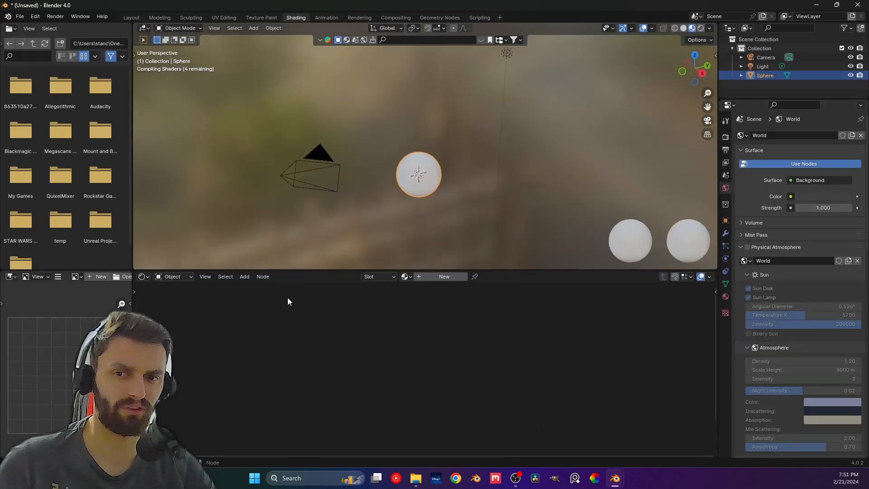
{"action": "left_click", "coordinate": [136, 267]}
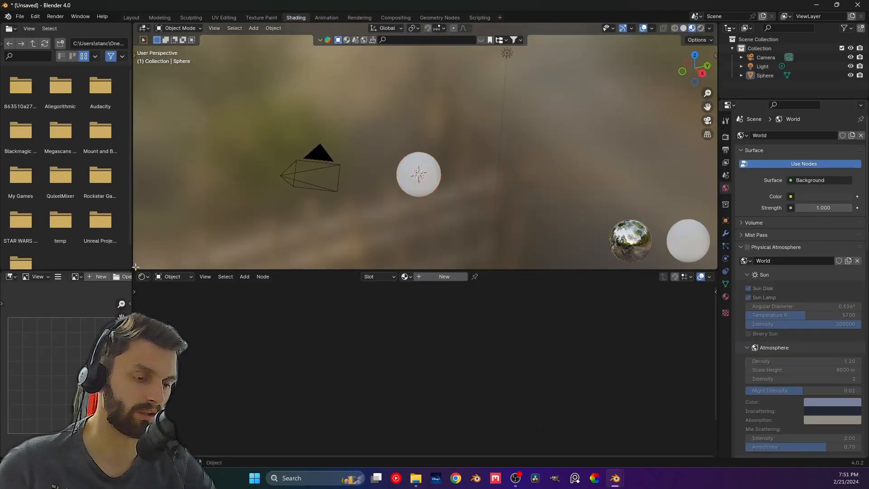
{"action": "left_click_drag", "start_coordinate": [135, 268], "coordinate": [118, 277]}
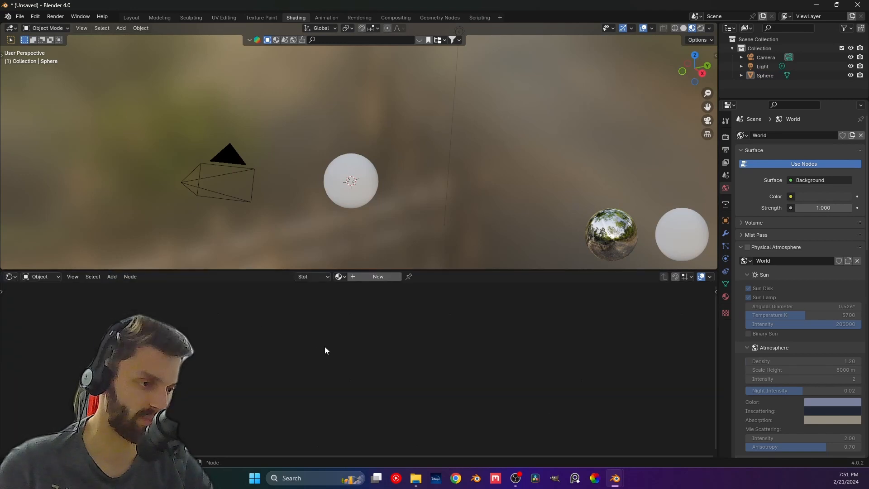
{"action": "left_click", "coordinate": [365, 277]}
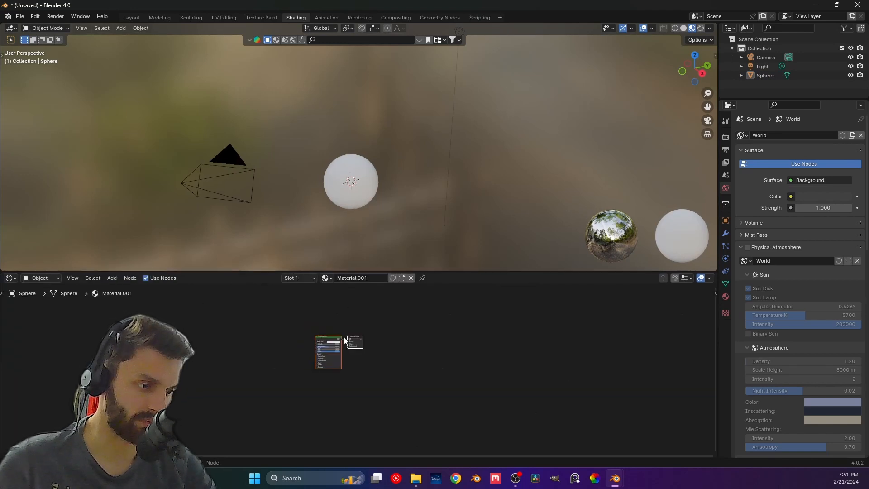
{"action": "scroll", "coordinate": [384, 338], "scroll_direction": "up", "scroll_amount": 3}
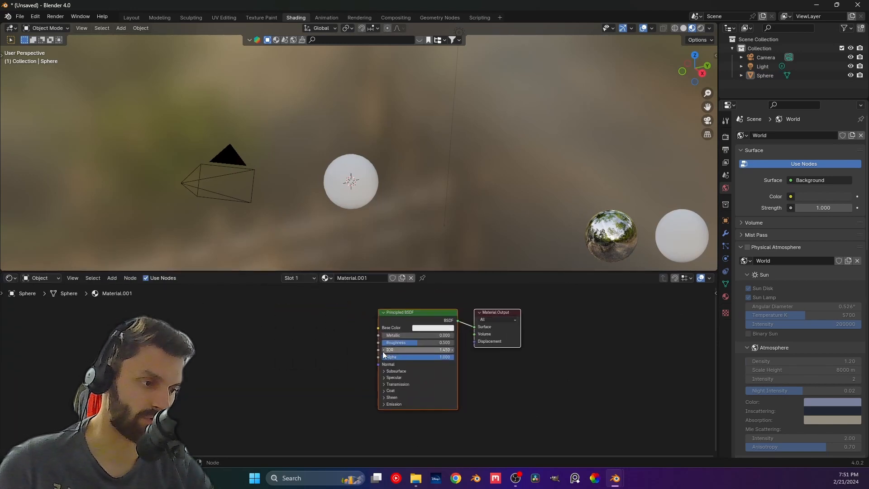
Add a Musgrave Texture with Mapping and Texture Coordinate nodes and link its Height output to the Principled BSDF's Base Color
{"action": "key", "text": "shift+a"}
{"action": "left_click", "coordinate": [257, 328]}
{"action": "type", "text": "musgr"}
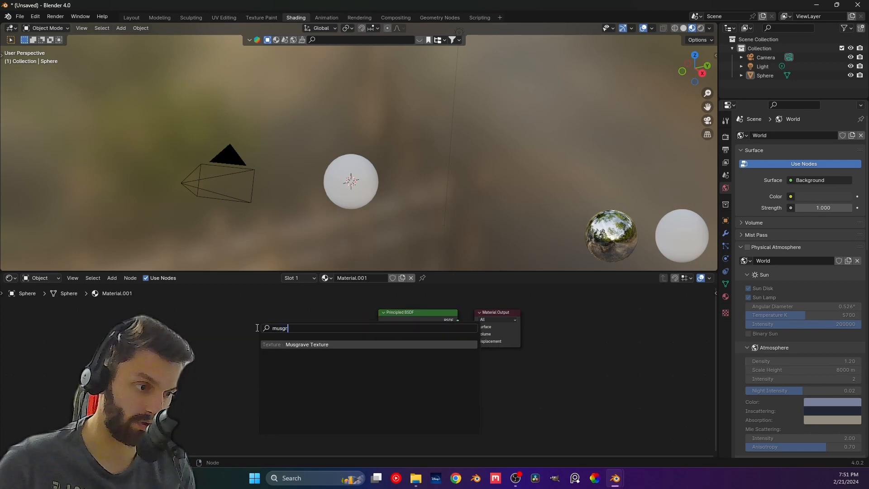
{"action": "key", "text": "Return"}
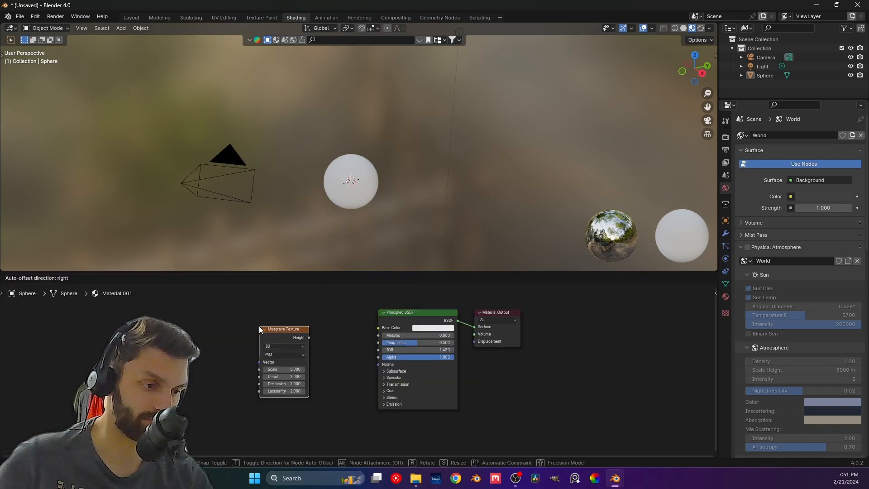
{"action": "left_click", "coordinate": [261, 332]}
{"action": "key", "text": "ctrl+t"}
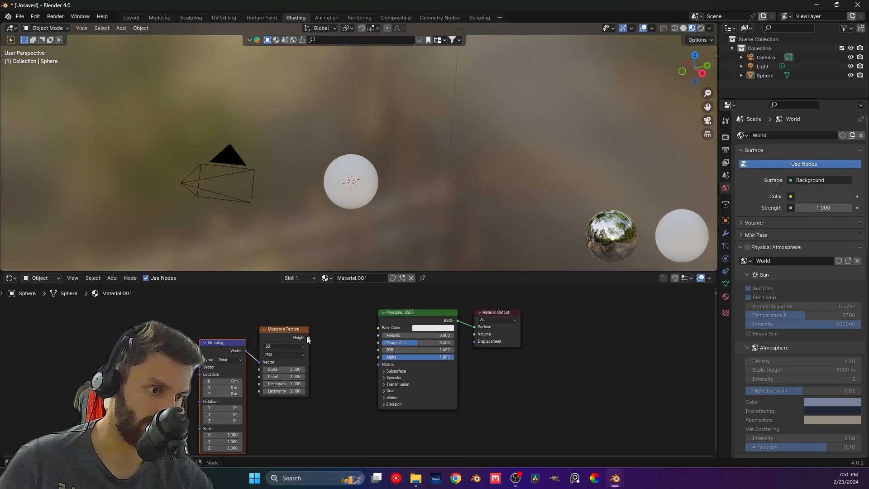
{"action": "left_click_drag", "start_coordinate": [309, 337], "coordinate": [385, 333]}
{"action": "middle_click_drag", "start_coordinate": [318, 405], "coordinate": [315, 352]}
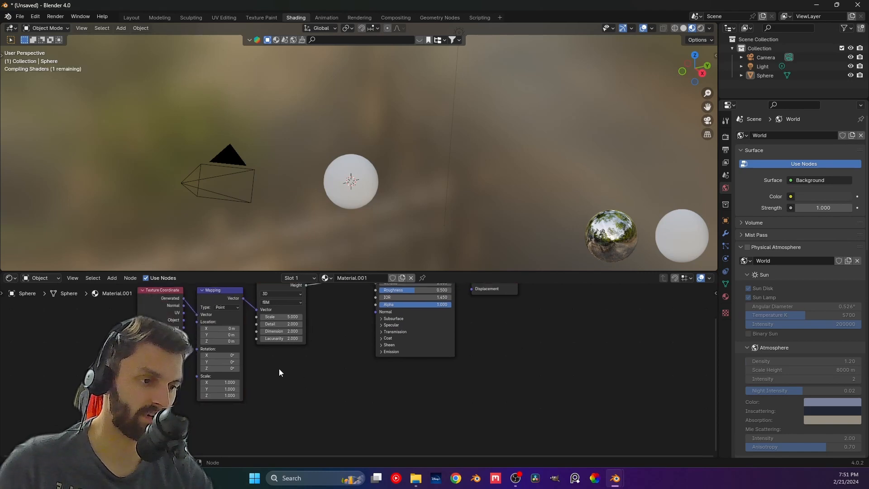
Move the texture nodes away from the Principled BSDF and set the Musgrave Texture's Scale to 28 and Detail to 6.9
{"action": "left_click_drag", "start_coordinate": [290, 371], "coordinate": [118, 302]}
{"action": "middle_click_drag", "start_coordinate": [286, 309], "coordinate": [226, 337]}
{"action": "key", "text": "g"}
{"action": "left_click", "coordinate": [81, 284]}
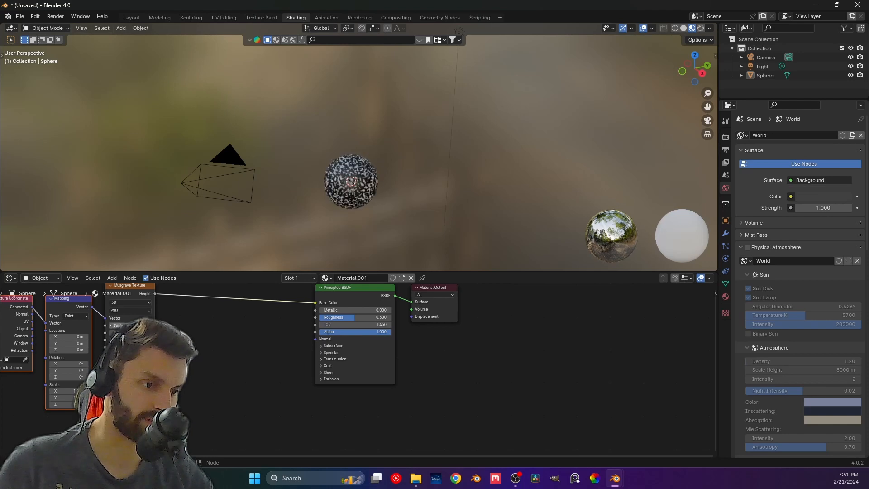
{"action": "scroll", "coordinate": [358, 370], "scroll_direction": "up", "scroll_amount": 1}
{"action": "left_click_drag", "start_coordinate": [91, 326], "coordinate": [96, 327]}
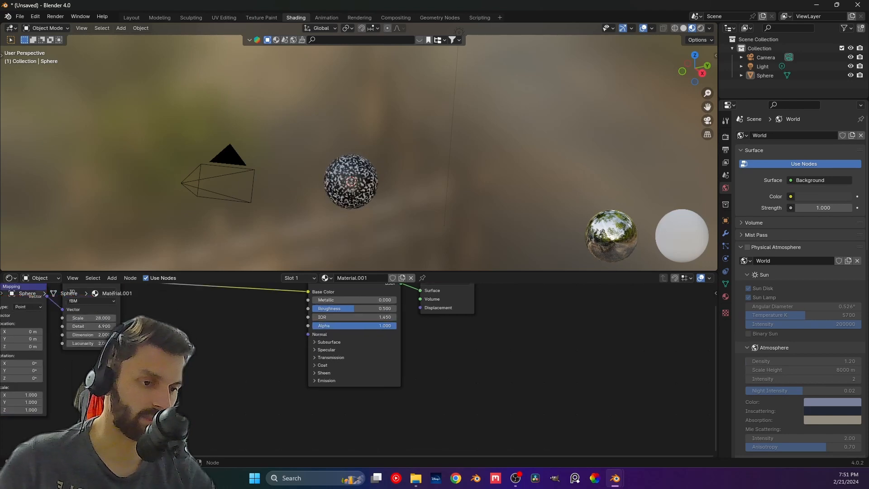
{"action": "left_click", "coordinate": [142, 332]}
{"action": "key", "text": "shift+a"}
{"action": "left_click", "coordinate": [141, 332]}
{"action": "type", "text": "c"}
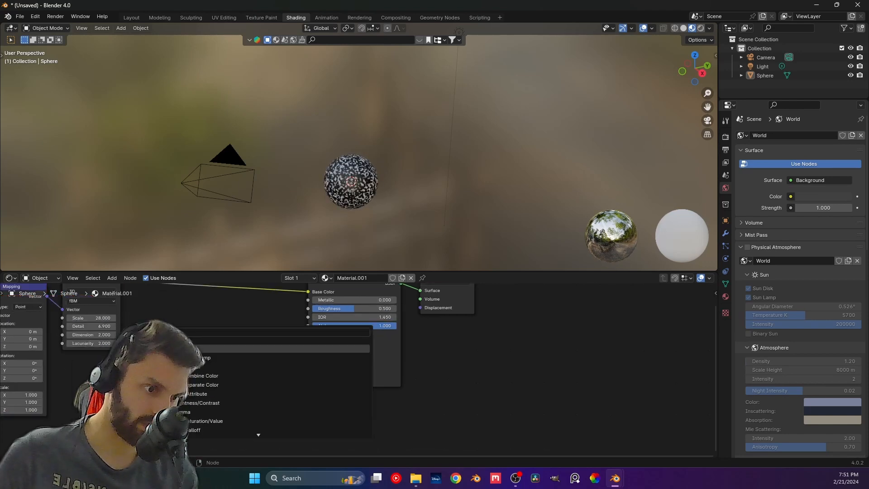
{"action": "key", "text": "Escape"}
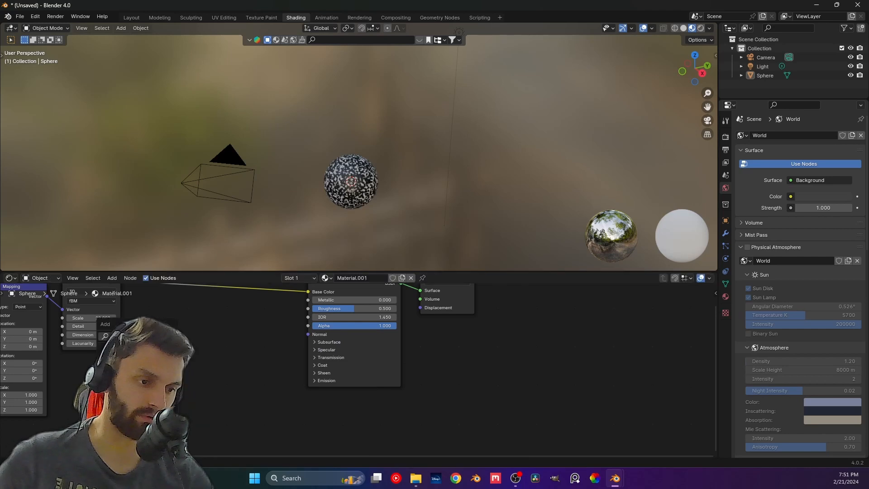
Add a Color Ramp node on the link between the Musgrave Texture and the Principled BSDF's Base Color
{"action": "key", "text": "shift+a"}
{"action": "type", "text": "colo ra"}
{"action": "key", "text": "Return"}
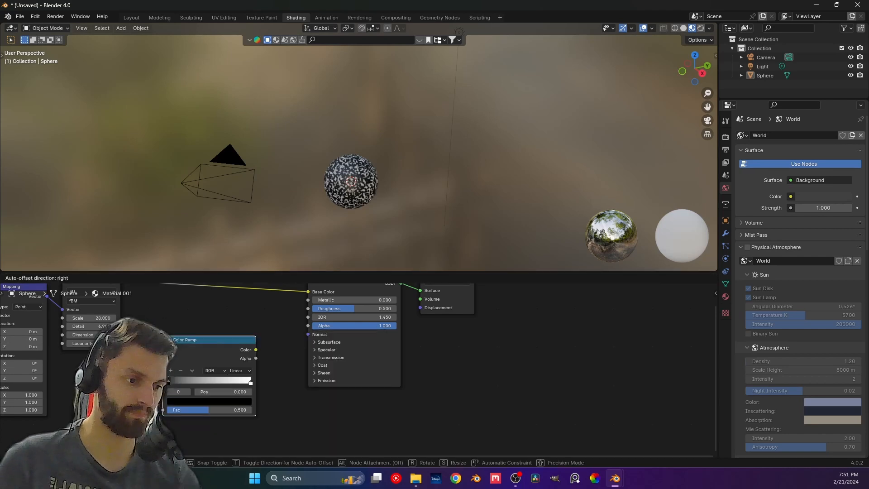
{"action": "left_click", "coordinate": [154, 280]}
{"action": "scroll", "coordinate": [168, 308], "scroll_direction": "up", "scroll_amount": 2}
{"action": "middle_click_drag", "start_coordinate": [181, 330], "coordinate": [251, 396]}
{"action": "scroll", "coordinate": [251, 397], "scroll_direction": "up", "scroll_amount": 4}
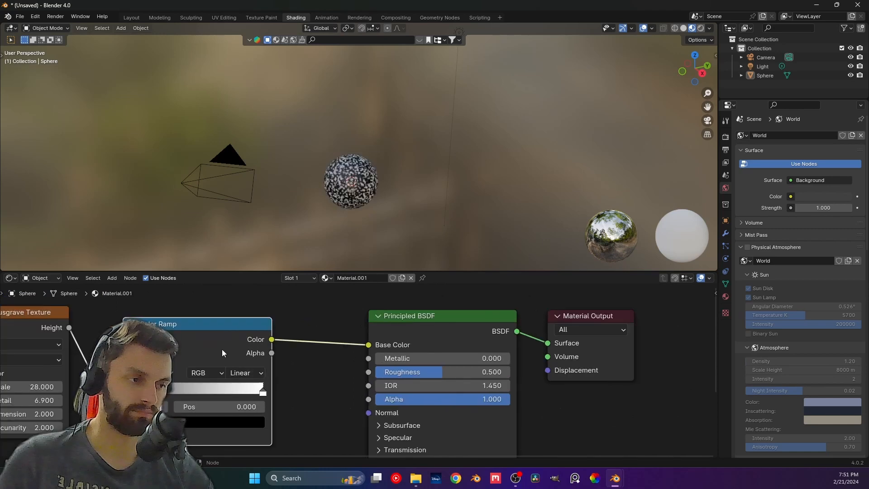
Move the Color Ramp up and set its first stop to a brownish orange with hue 0.077, saturation 0.976 and value 0.205
{"action": "left_click_drag", "start_coordinate": [222, 349], "coordinate": [283, 236]}
{"action": "left_click", "coordinate": [180, 375]}
{"action": "left_click", "coordinate": [190, 270]}
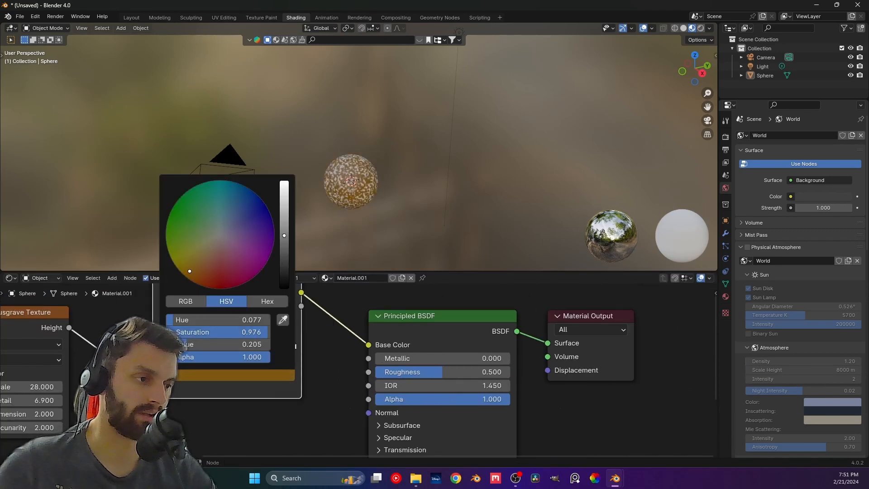
Set the Color Ramp's end stop to a bright, fully saturated red
{"action": "left_click", "coordinate": [293, 347]}
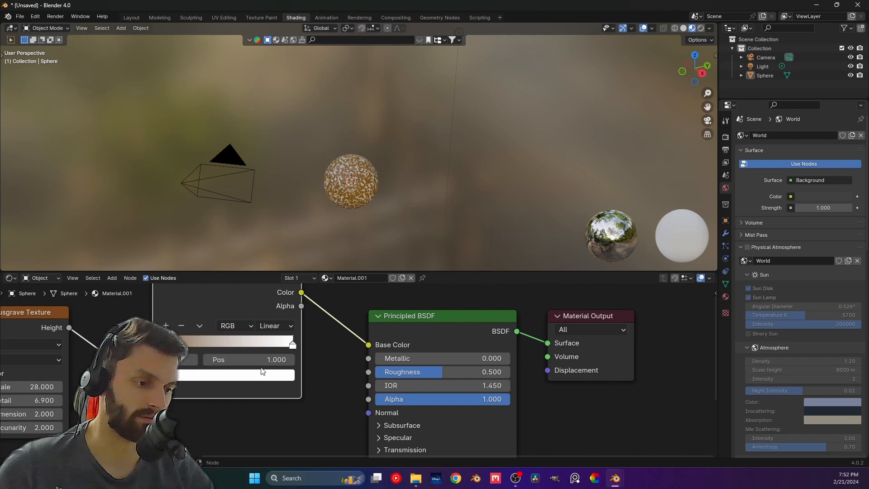
{"action": "left_click", "coordinate": [271, 375]}
{"action": "mouse_move", "coordinate": [253, 258]}
{"action": "left_mouse_down"}
{"action": "mouse_move", "coordinate": [270, 237]}
{"action": "mouse_move", "coordinate": [262, 206]}
{"action": "mouse_move", "coordinate": [206, 183]}
{"action": "mouse_move", "coordinate": [183, 194]}
{"action": "mouse_move", "coordinate": [189, 216]}
{"action": "left_mouse_up"}
{"action": "left_click", "coordinate": [285, 205]}
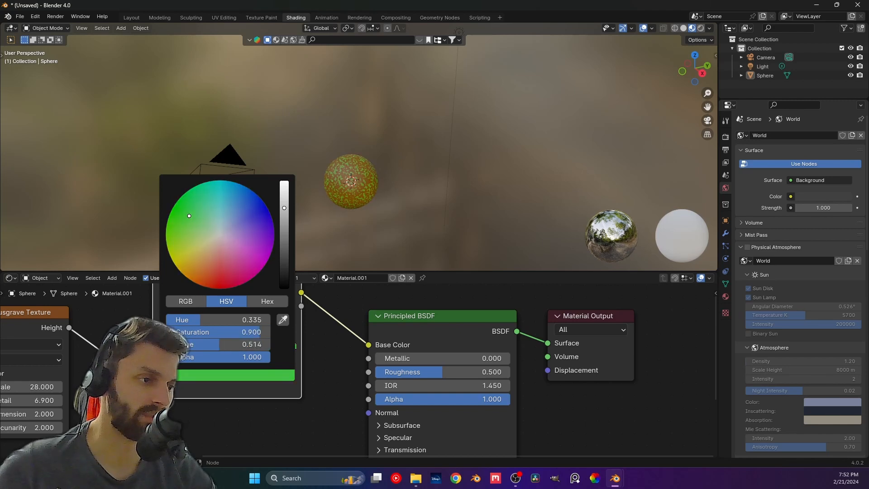
{"action": "left_click_drag", "start_coordinate": [284, 208], "coordinate": [284, 181]}
{"action": "left_click_drag", "start_coordinate": [217, 278], "coordinate": [221, 288]}
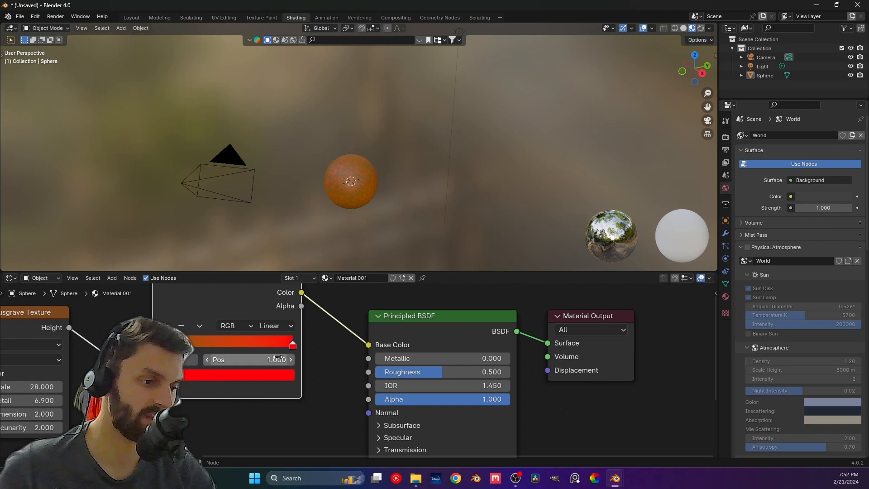
Move the Color Ramp's red stop to position 0.382 and view the pattern up close on the sphere
{"action": "scroll", "coordinate": [273, 356], "scroll_direction": "down", "scroll_amount": 2}
{"action": "left_click_drag", "start_coordinate": [313, 352], "coordinate": [259, 352]}
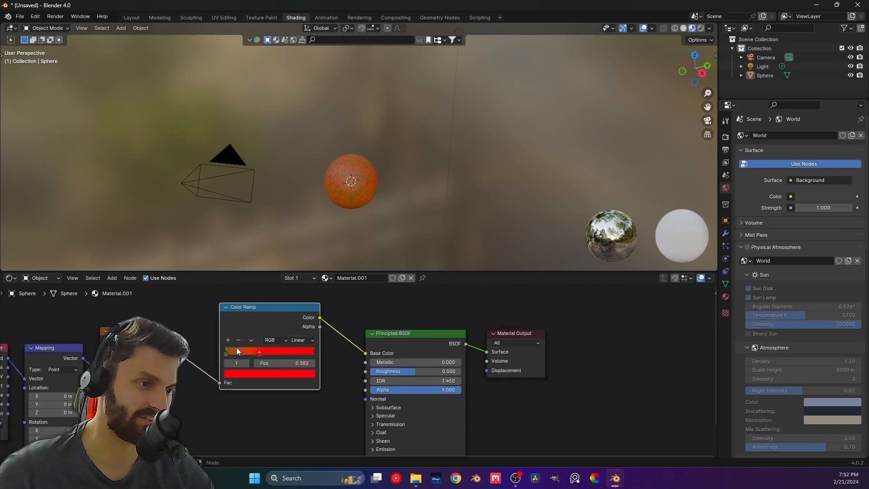
{"action": "scroll", "coordinate": [356, 194], "scroll_direction": "up", "scroll_amount": 6}
{"action": "middle_click_drag", "start_coordinate": [342, 169], "coordinate": [341, 77], "text": "shift"}
{"action": "scroll", "coordinate": [268, 352], "scroll_direction": "down", "scroll_amount": 5}
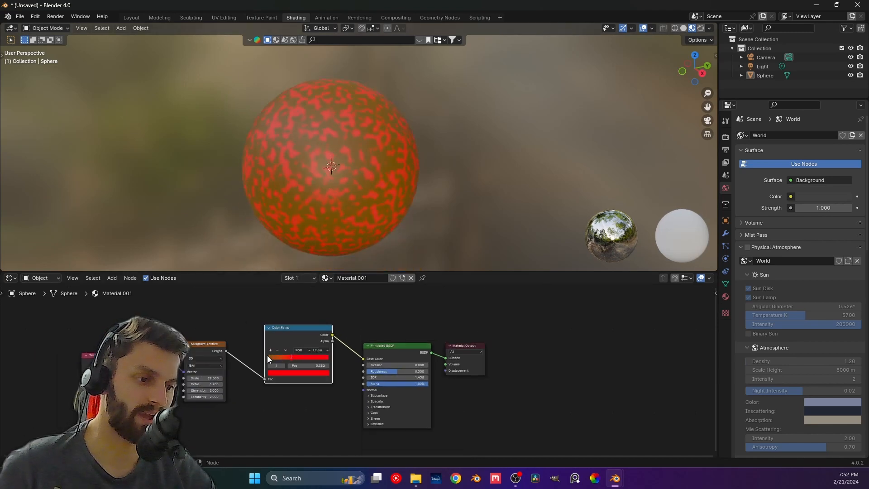
Duplicate the Color Ramp below the original and link the Musgrave Texture's Height to the copy's Fac input
{"action": "middle_click_drag", "start_coordinate": [267, 358], "coordinate": [199, 318]}
{"action": "left_click_drag", "start_coordinate": [204, 304], "coordinate": [250, 363]}
{"action": "left_click", "coordinate": [260, 298]}
{"action": "key", "text": "shift+d"}
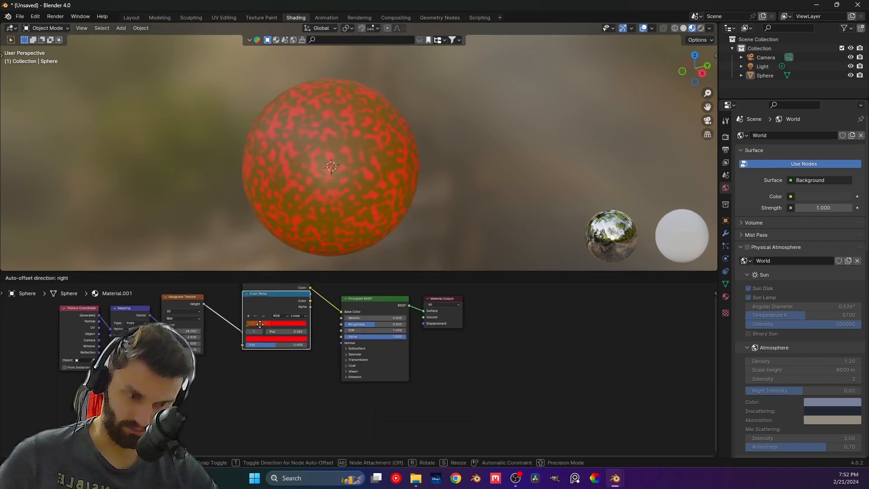
{"action": "left_click", "coordinate": [259, 378]}
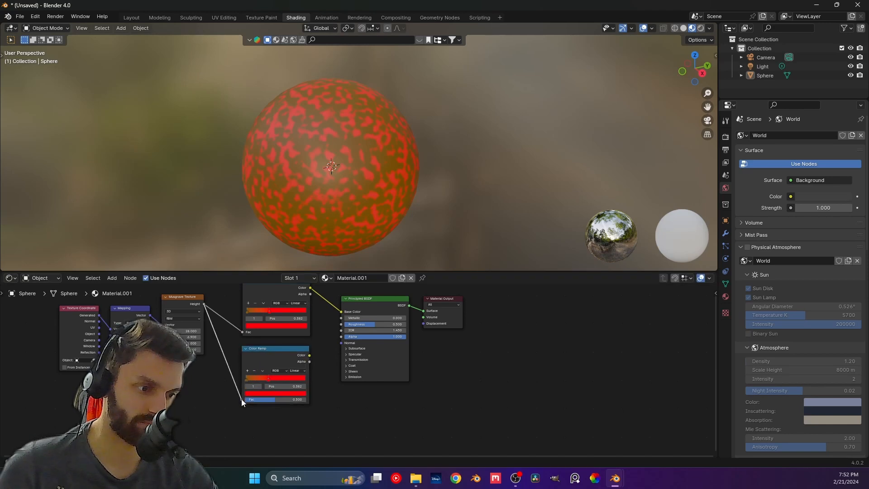
Set the duplicated Color Ramp's first stop to white and second to black, and link its Color output to Roughness
{"action": "left_click", "coordinate": [246, 379]}
{"action": "left_click", "coordinate": [259, 392]}
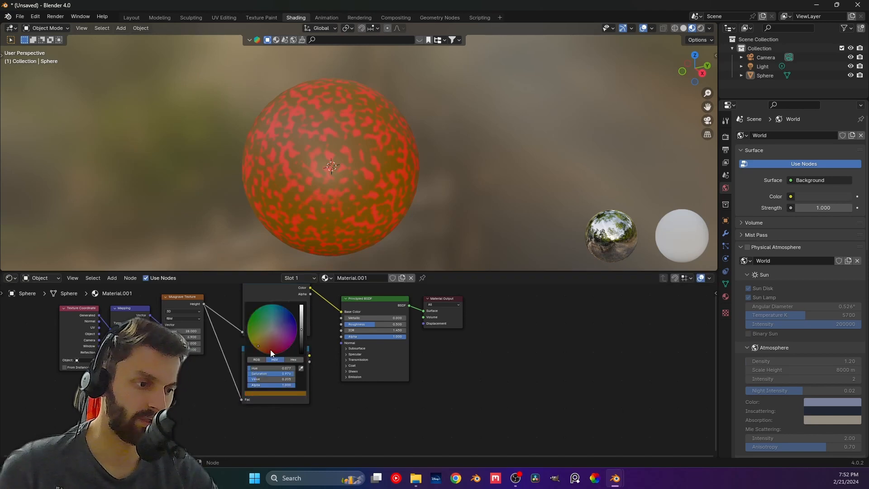
{"action": "left_click_drag", "start_coordinate": [275, 373], "coordinate": [312, 379]}
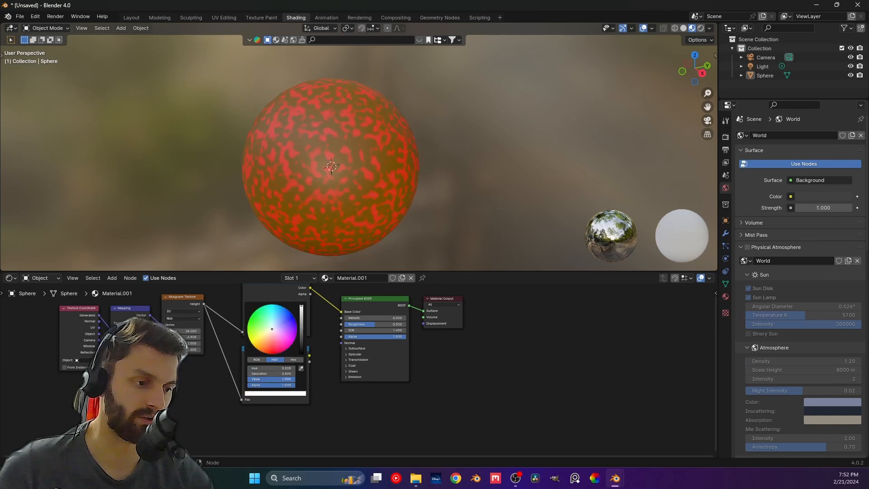
{"action": "left_click", "coordinate": [268, 393]}
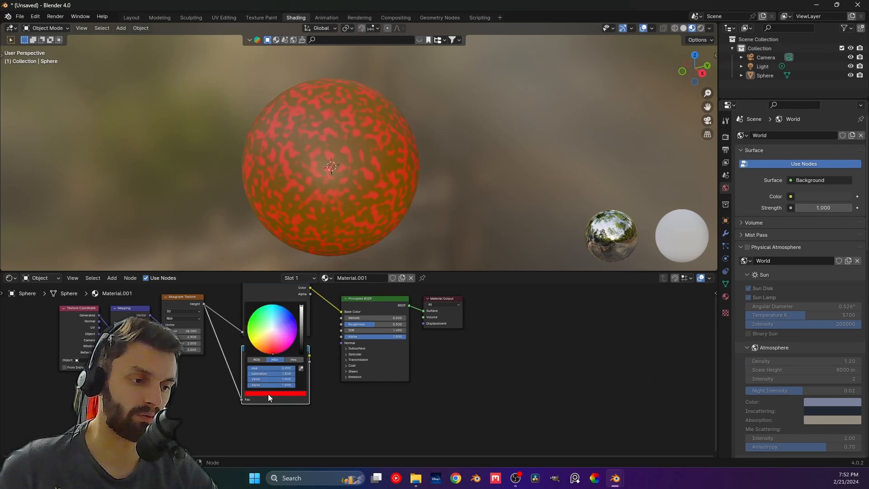
{"action": "left_click_drag", "start_coordinate": [301, 319], "coordinate": [342, 325]}
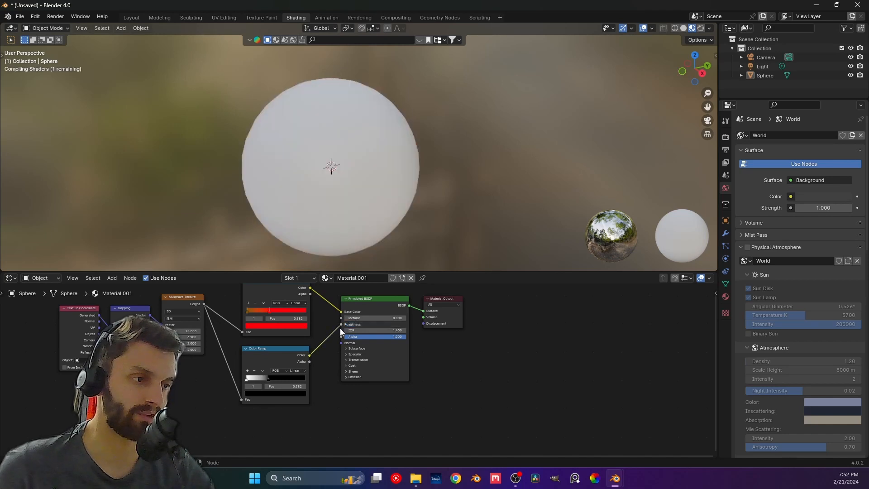
{"action": "scroll", "coordinate": [328, 224], "scroll_direction": "up", "scroll_amount": 4}
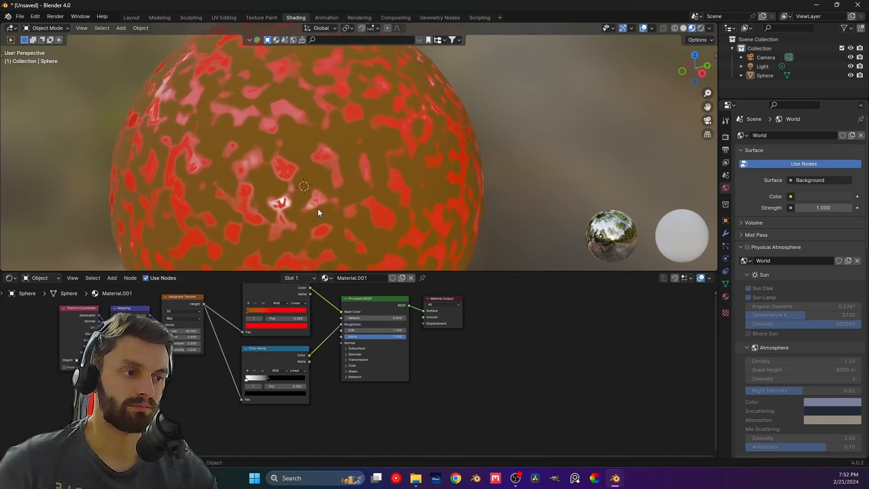
{"action": "middle_click_drag", "start_coordinate": [318, 212], "coordinate": [357, 203]}
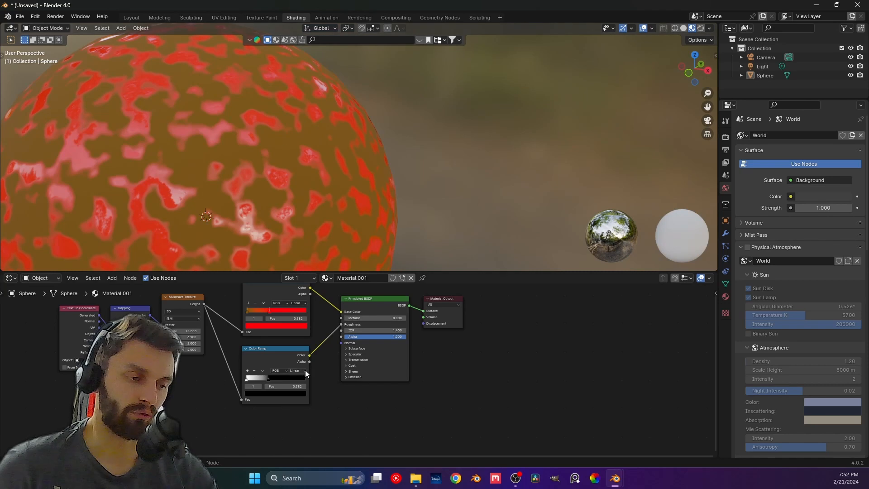
Move the orange-red Color Ramp higher and link the black-and-white Color Ramp's Color output to the Principled BSDF's Metallic input
{"action": "scroll", "coordinate": [319, 363], "scroll_direction": "down", "scroll_amount": 3}
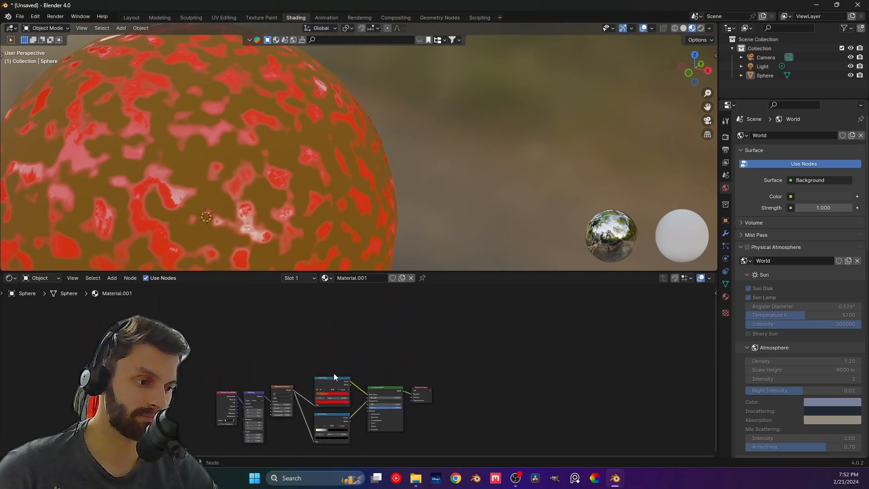
{"action": "left_click_drag", "start_coordinate": [333, 373], "coordinate": [321, 301]}
{"action": "middle_click_drag", "start_coordinate": [343, 434], "coordinate": [325, 350]}
{"action": "scroll", "coordinate": [325, 350], "scroll_direction": "up", "scroll_amount": 5}
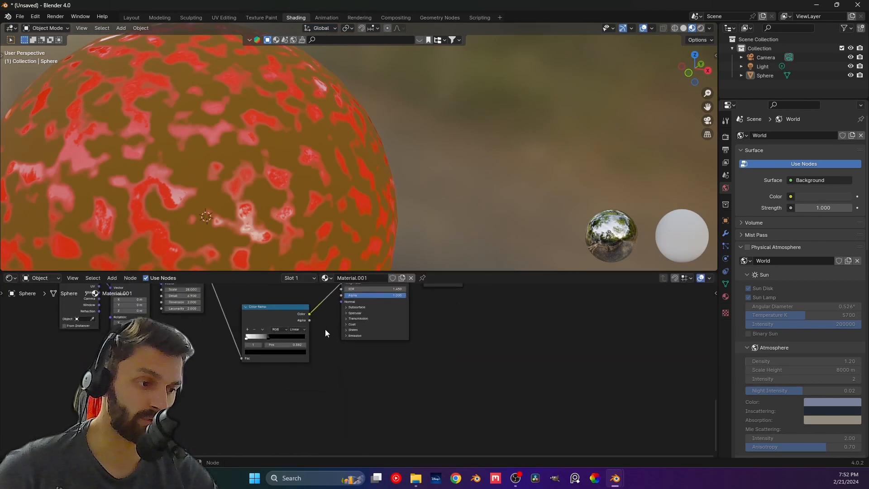
{"action": "middle_click_drag", "start_coordinate": [322, 310], "coordinate": [357, 386]}
{"action": "left_click_drag", "start_coordinate": [358, 372], "coordinate": [379, 354]}
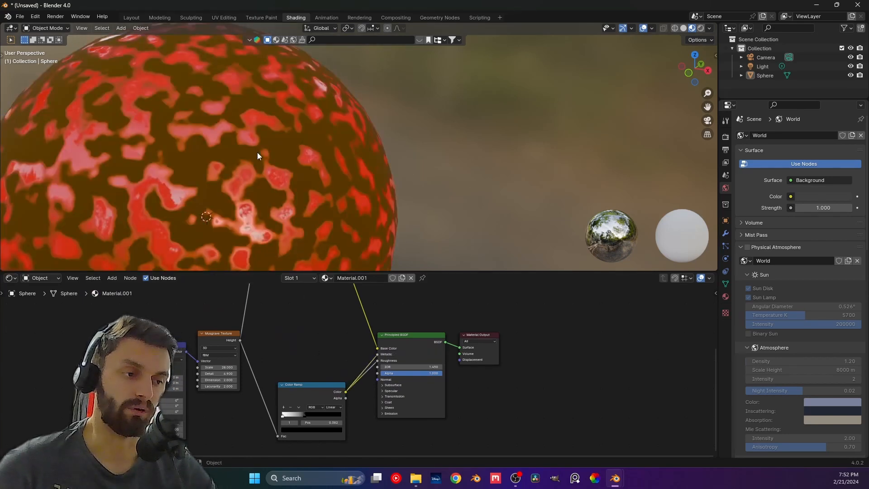
{"action": "middle_click_drag", "start_coordinate": [328, 170], "coordinate": [299, 158]}
{"action": "scroll", "coordinate": [329, 166], "scroll_direction": "down", "scroll_amount": 6}
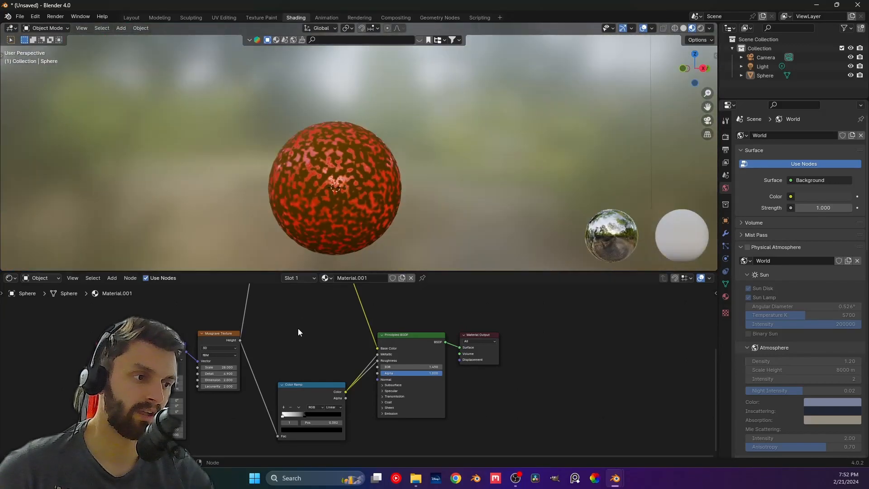
Tidy the node layout by moving the two Color Ramps close together beside the Principled BSDF
{"action": "left_click_drag", "start_coordinate": [314, 388], "coordinate": [306, 331]}
{"action": "middle_click_drag", "start_coordinate": [401, 396], "coordinate": [401, 352]}
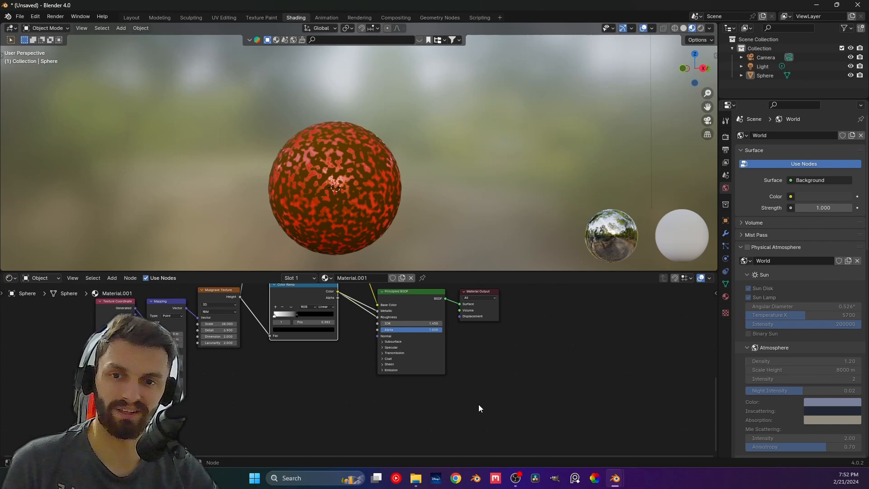
{"action": "scroll", "coordinate": [444, 355], "scroll_direction": "down", "scroll_amount": 4}
{"action": "middle_click_drag", "start_coordinate": [420, 354], "coordinate": [326, 430]}
{"action": "left_click_drag", "start_coordinate": [217, 295], "coordinate": [226, 344]}
{"action": "left_click", "coordinate": [366, 355]}
{"action": "middle_click_drag", "start_coordinate": [405, 376], "coordinate": [373, 358]}
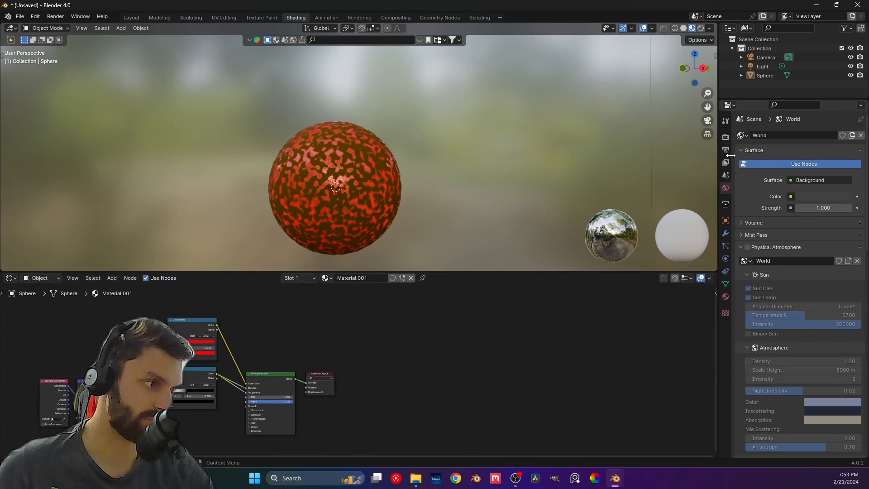
Set the scene's render engine to Cycles
{"action": "left_click", "coordinate": [725, 137]}
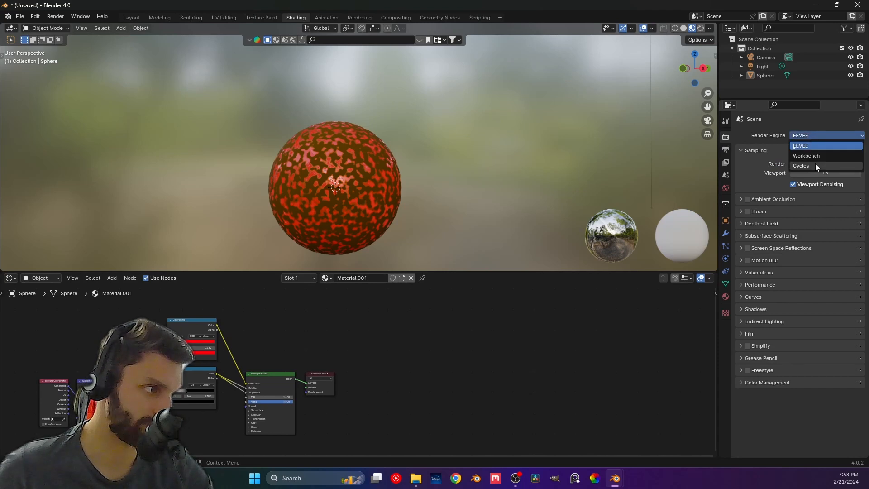
{"action": "left_click", "coordinate": [816, 166]}
Unwrap the whole sphere with Smart UV Project using the default settings and return to Object Mode
{"action": "left_click", "coordinate": [357, 191]}
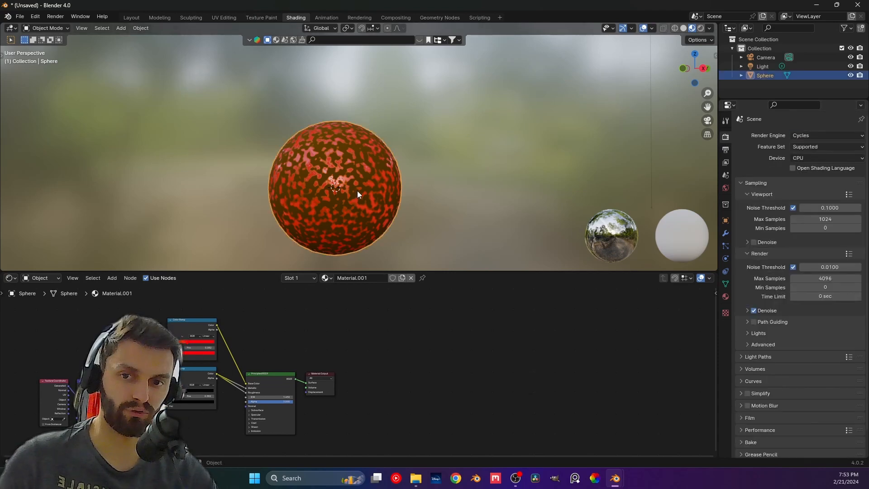
{"action": "key", "text": "Tab"}
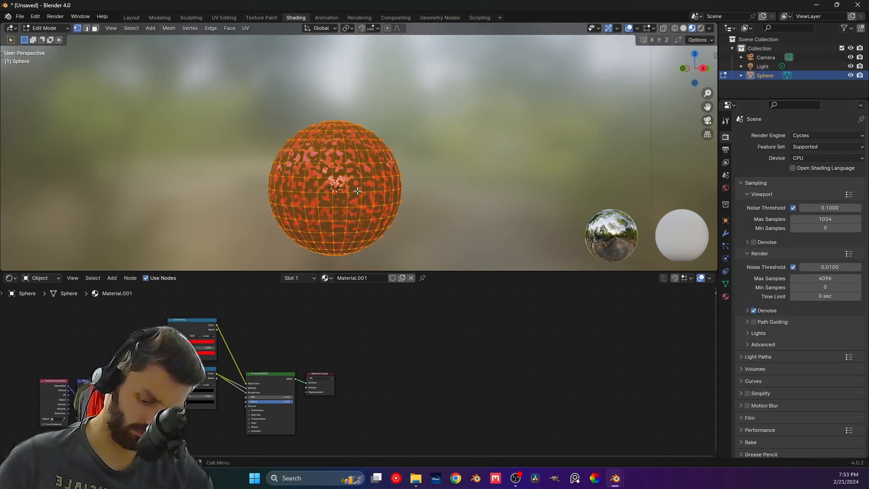
{"action": "key", "text": "u"}
{"action": "left_click", "coordinate": [352, 204]}
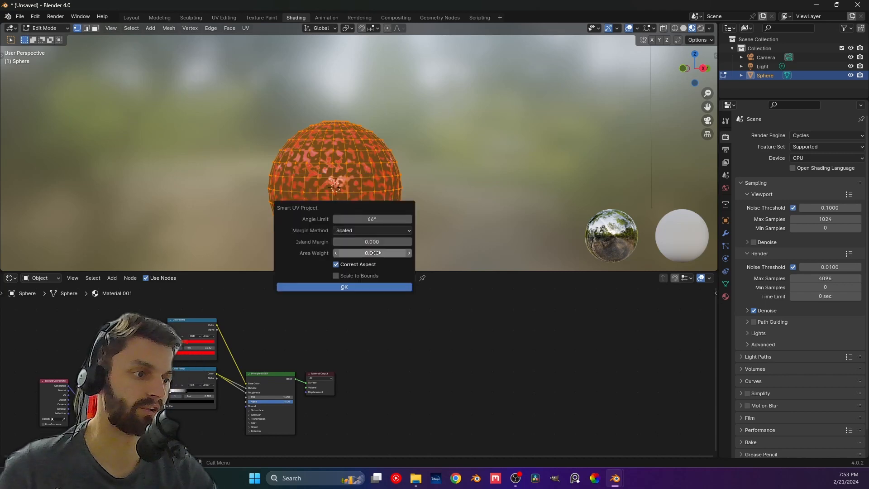
{"action": "left_click", "coordinate": [368, 287]}
{"action": "key", "text": "Tab"}
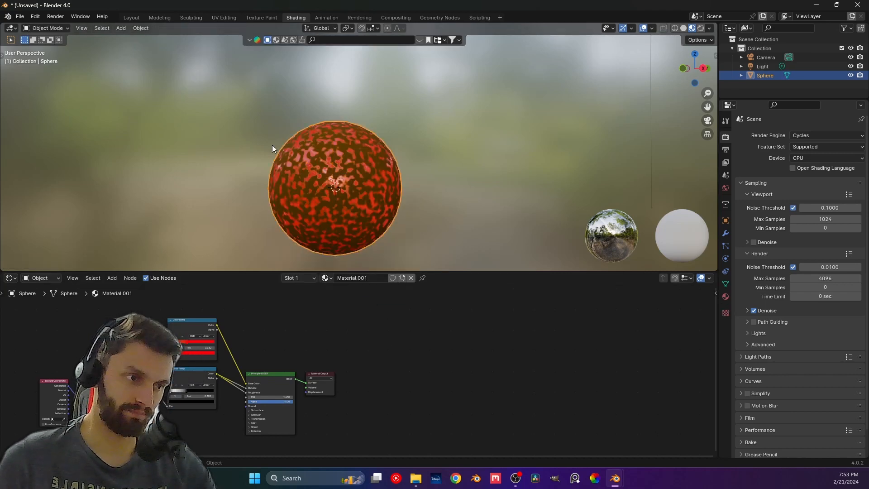
In the Layout workspace, split the 3D viewport vertically and turn the new area into a UV Editor
{"action": "left_click", "coordinate": [131, 18]}
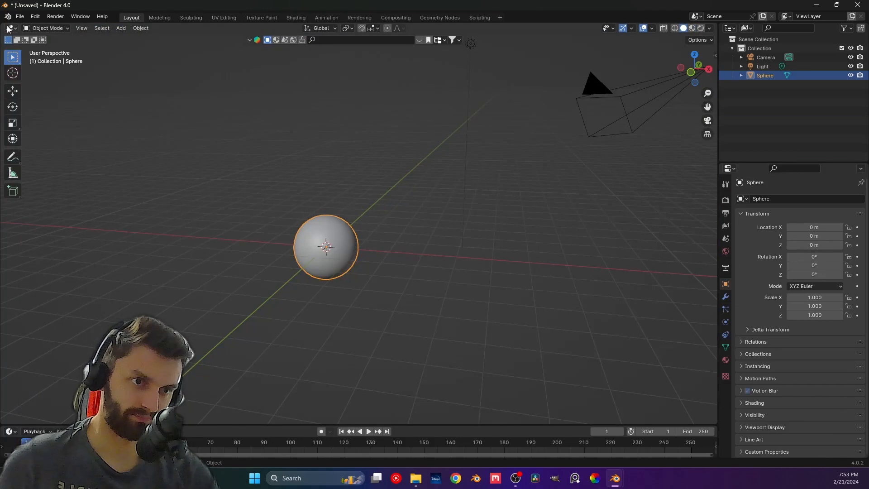
{"action": "left_click_drag", "start_coordinate": [4, 26], "coordinate": [322, 27]}
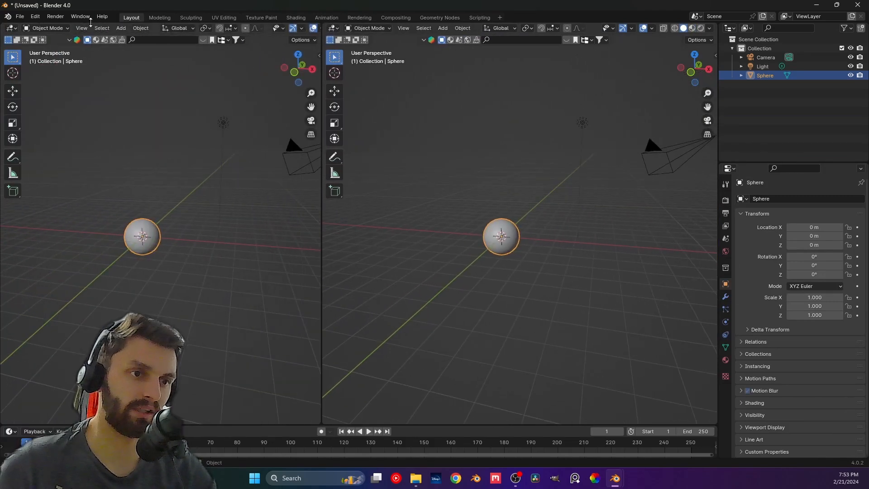
{"action": "left_click", "coordinate": [13, 29]}
{"action": "left_click", "coordinate": [33, 83]}
{"action": "left_click", "coordinate": [11, 28]}
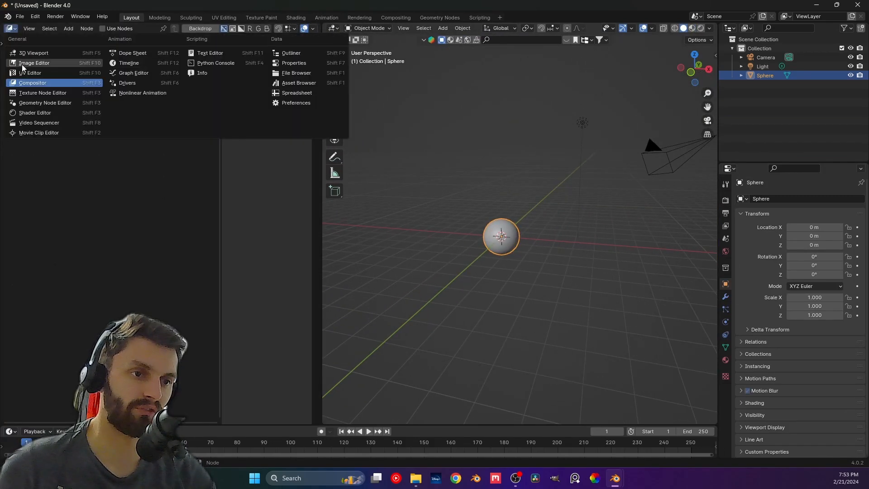
{"action": "left_click", "coordinate": [22, 64]}
{"action": "left_click", "coordinate": [11, 28]}
{"action": "left_click", "coordinate": [28, 73]}
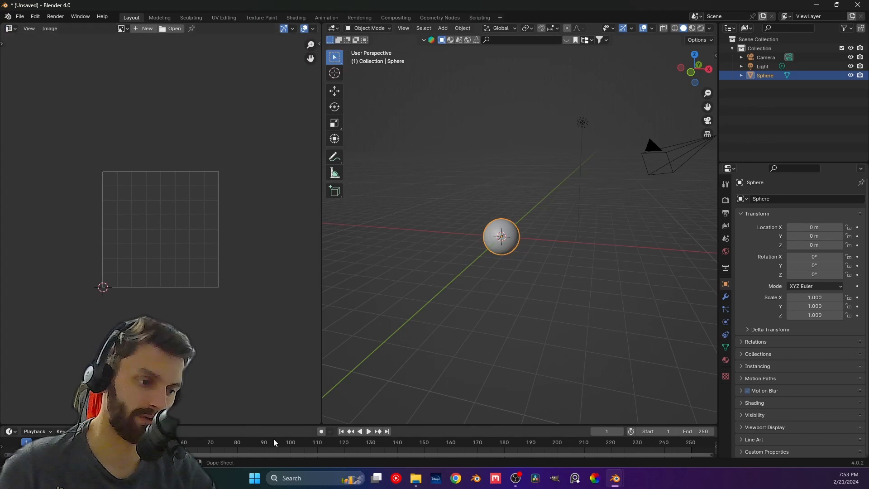
Split the UV Editor area horizontally and turn its lower part into a Shader Editor
{"action": "left_click_drag", "start_coordinate": [318, 422], "coordinate": [253, 161]}
{"action": "left_click", "coordinate": [11, 166]}
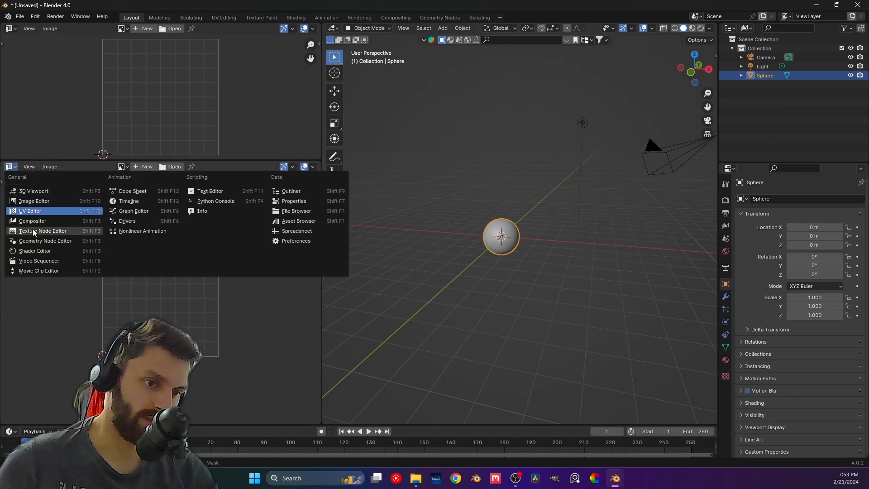
{"action": "left_click", "coordinate": [33, 249]}
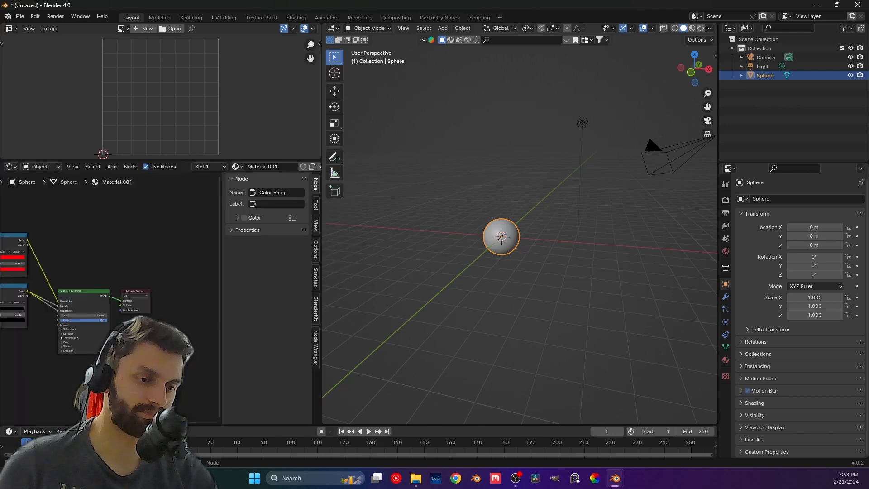
Add an Image Texture node to the sphere's material and place it above the Principled BSDF node
{"action": "key", "text": "shift+a"}
{"action": "left_click", "coordinate": [127, 224]}
{"action": "type", "text": "image"}
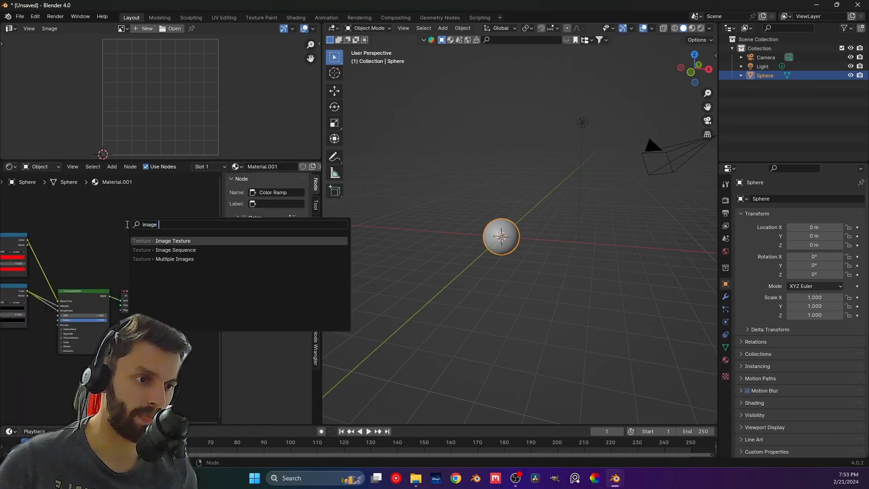
{"action": "key", "text": "Return"}
{"action": "left_click", "coordinate": [96, 202]}
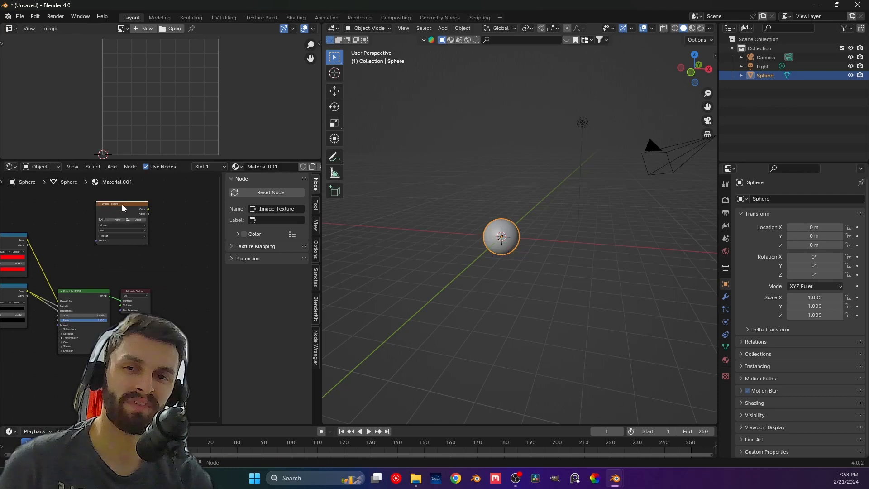
Create a new image named Color in the Image Texture node, 2048 × 2048 px without alpha
{"action": "scroll", "coordinate": [121, 213], "scroll_direction": "up", "scroll_amount": 3}
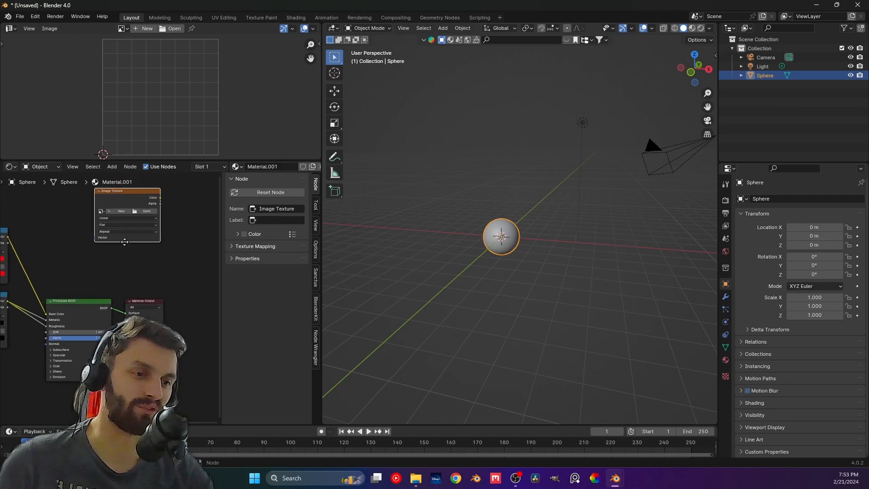
{"action": "left_click", "coordinate": [117, 251]}
{"action": "left_click", "coordinate": [139, 264]}
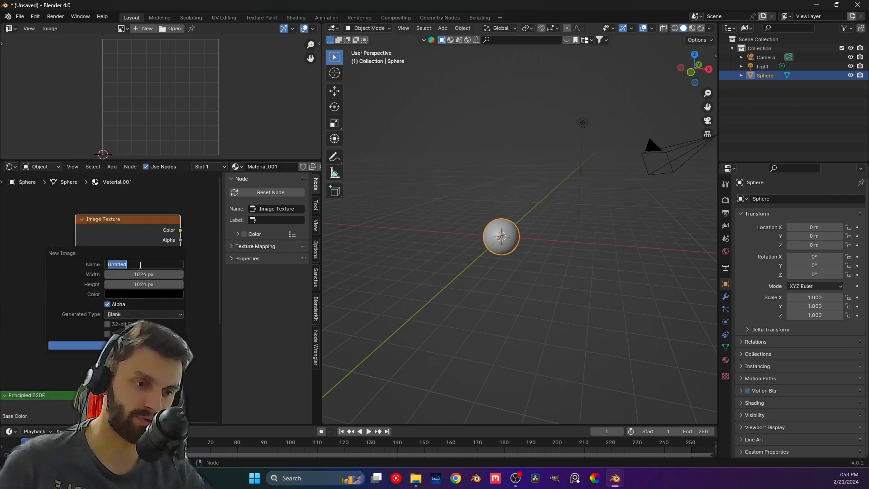
{"action": "type", "text": "Color"}
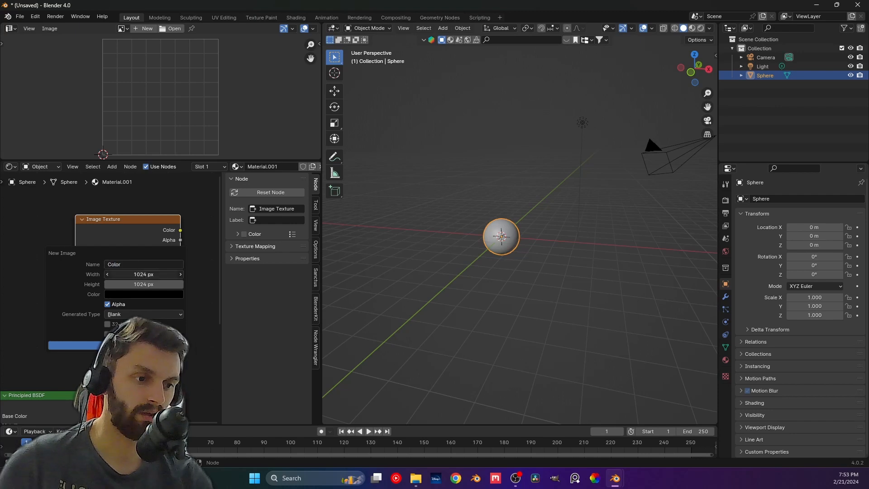
{"action": "left_click_drag", "start_coordinate": [132, 275], "coordinate": [132, 284]}
{"action": "left_click", "coordinate": [151, 275]}
{"action": "type", "text": "*2"}
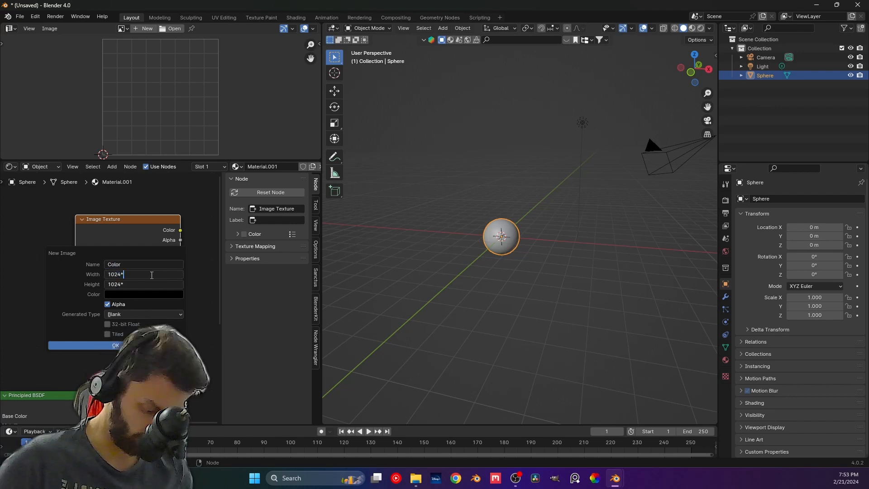
{"action": "key", "text": "Return"}
{"action": "left_click", "coordinate": [109, 304]}
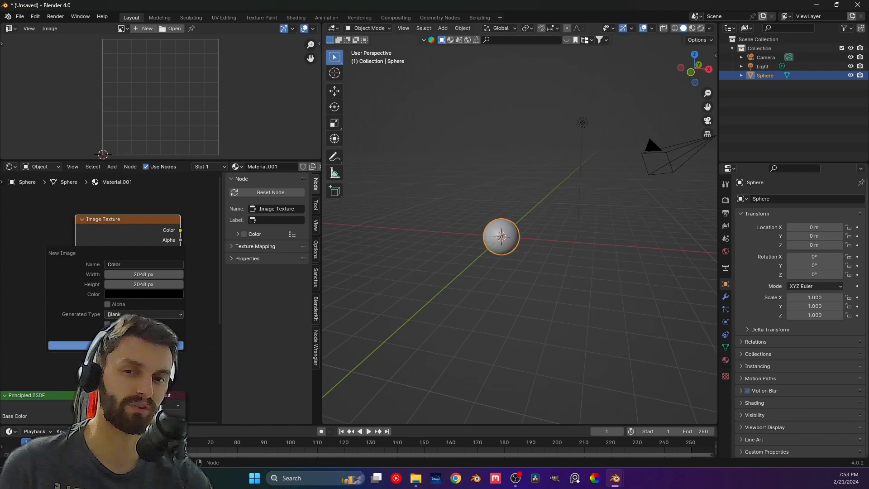
{"action": "left_click", "coordinate": [73, 346]}
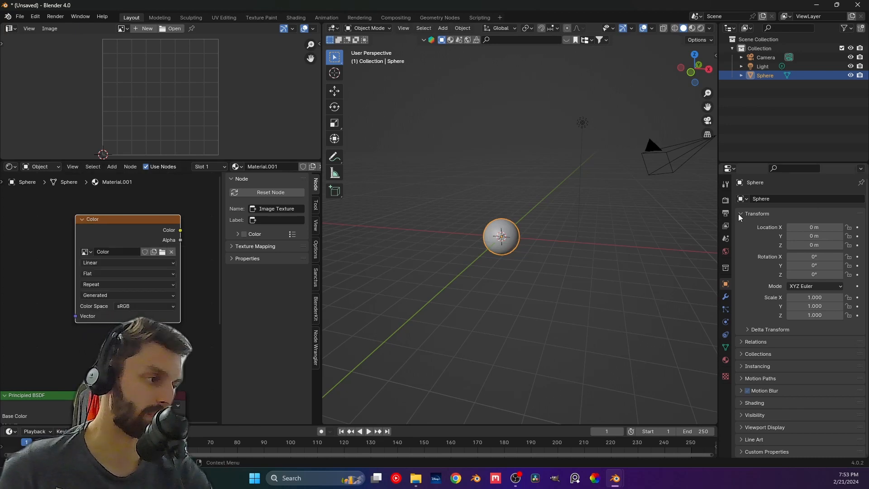
Set the Bake Type to Diffuse in the scene's Cycles bake settings
{"action": "left_click", "coordinate": [726, 200]}
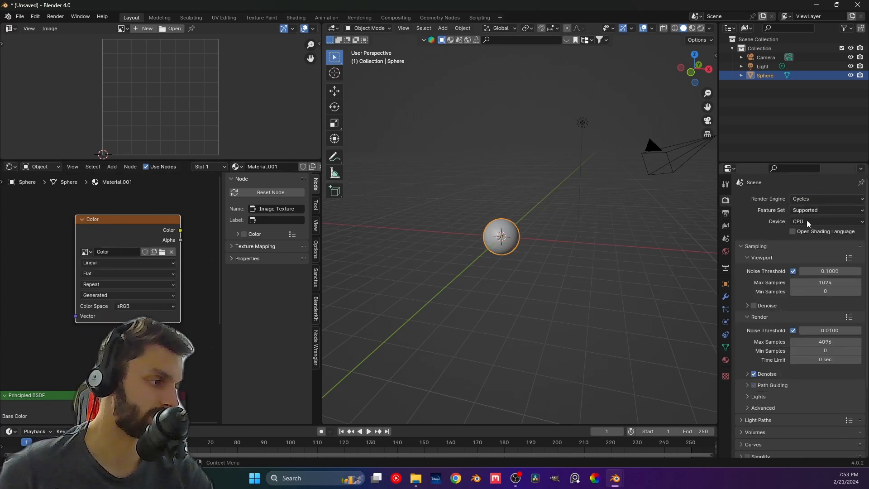
{"action": "scroll", "coordinate": [746, 315], "scroll_direction": "down", "scroll_amount": 5}
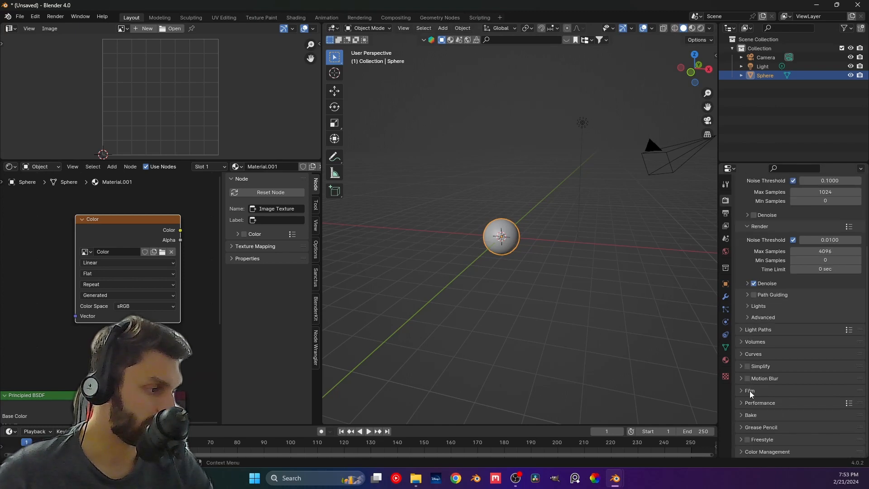
{"action": "left_click", "coordinate": [743, 414]}
{"action": "scroll", "coordinate": [782, 389], "scroll_direction": "down", "scroll_amount": 4}
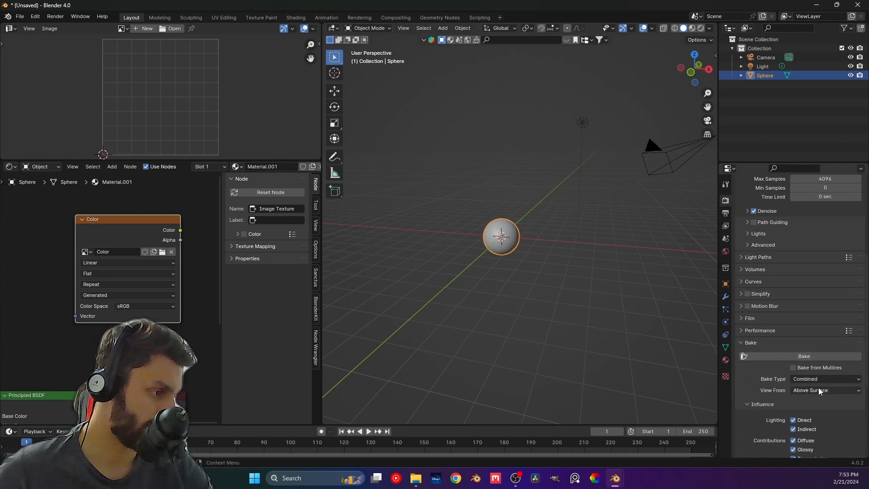
{"action": "left_click", "coordinate": [819, 390]}
{"action": "left_click", "coordinate": [819, 377]}
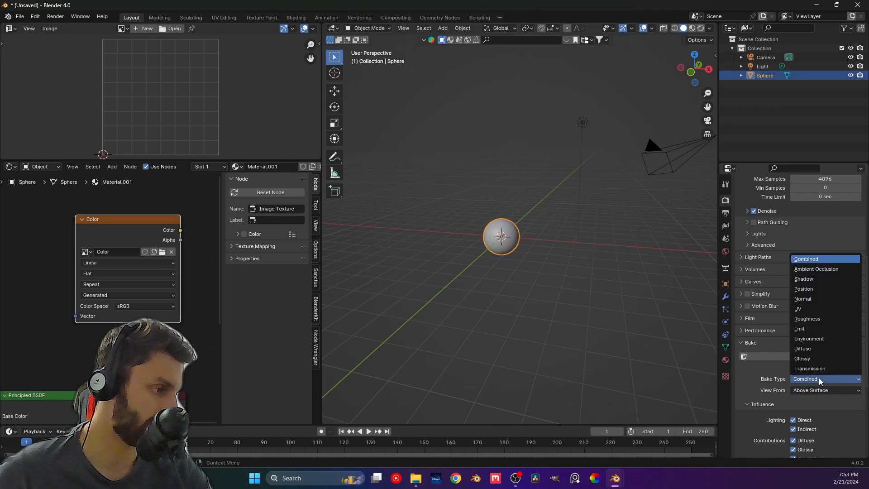
{"action": "left_click", "coordinate": [811, 349]}
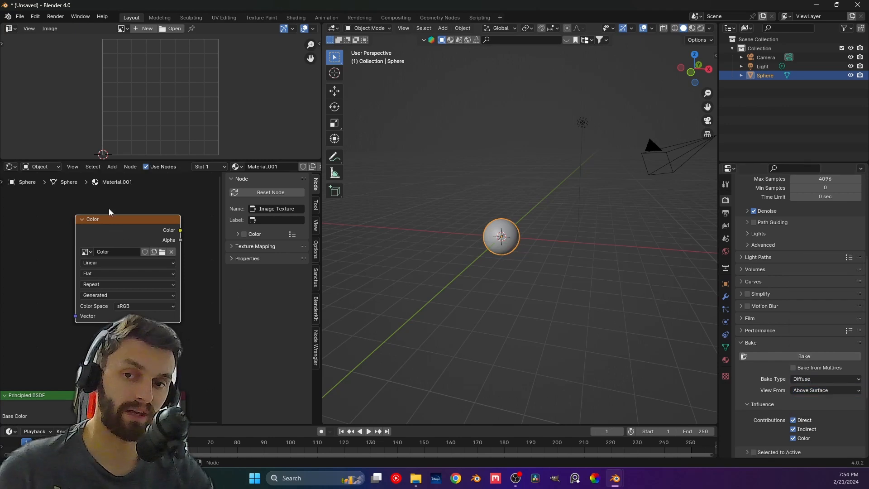
Display the Color image in the image editor and bake the sphere's diffuse pass into it
{"action": "left_click", "coordinate": [122, 28]}
{"action": "left_click", "coordinate": [135, 52]}
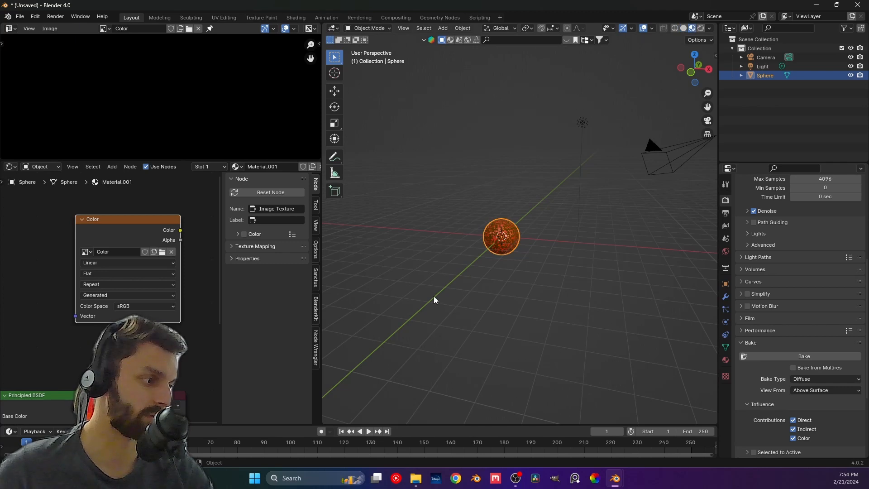
{"action": "scroll", "coordinate": [504, 288], "scroll_direction": "up", "scroll_amount": 4}
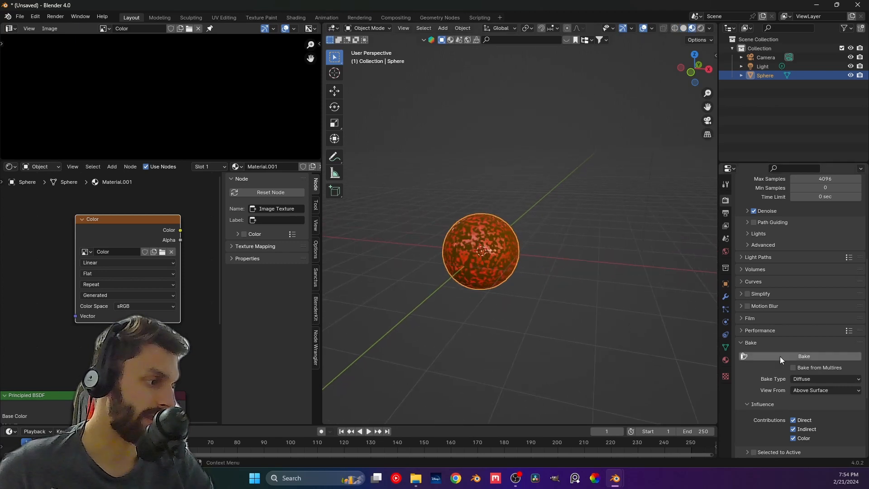
{"action": "scroll", "coordinate": [176, 303], "scroll_direction": "down", "scroll_amount": 5}
{"action": "middle_click_drag", "start_coordinate": [203, 298], "coordinate": [204, 234]}
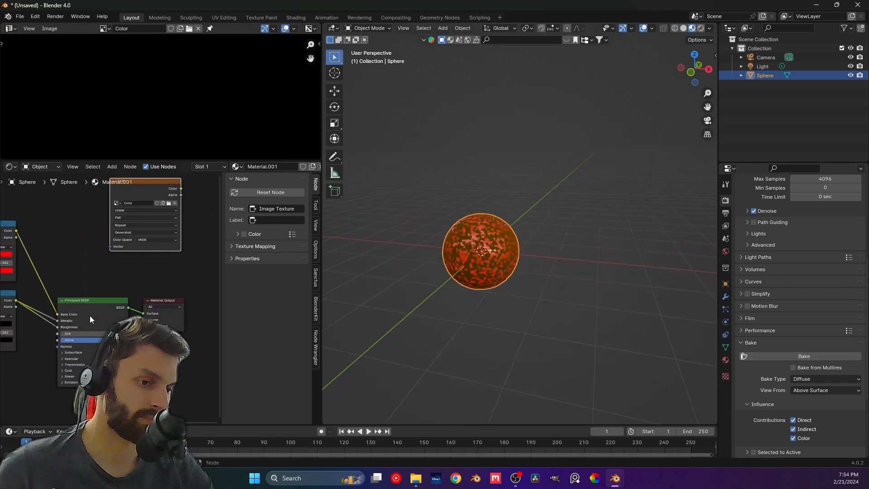
{"action": "left_click", "coordinate": [785, 356]}
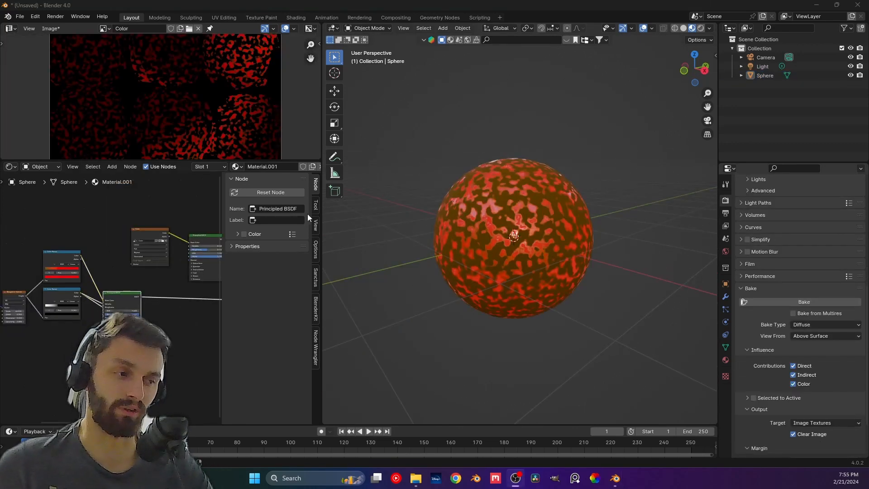
Enlarge the image editor area downward and inspect the baked Color image
{"action": "scroll", "coordinate": [196, 122], "scroll_direction": "down", "scroll_amount": 4}
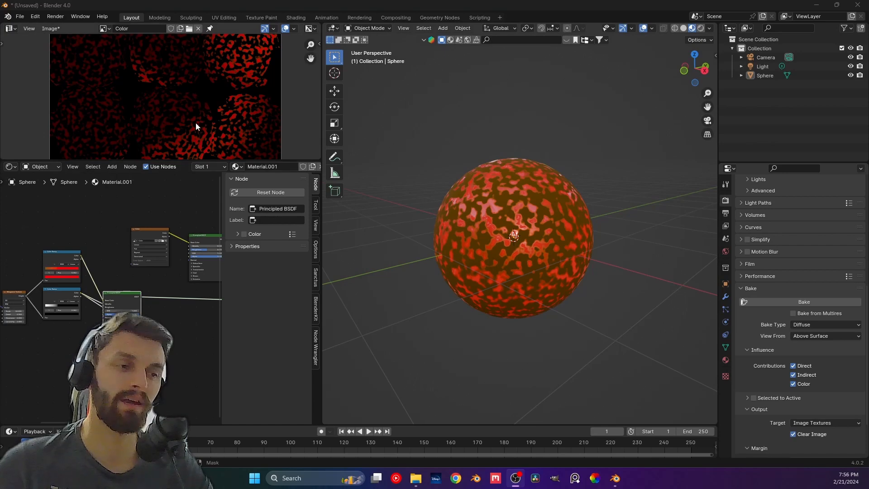
{"action": "scroll", "coordinate": [180, 139], "scroll_direction": "up", "scroll_amount": 2}
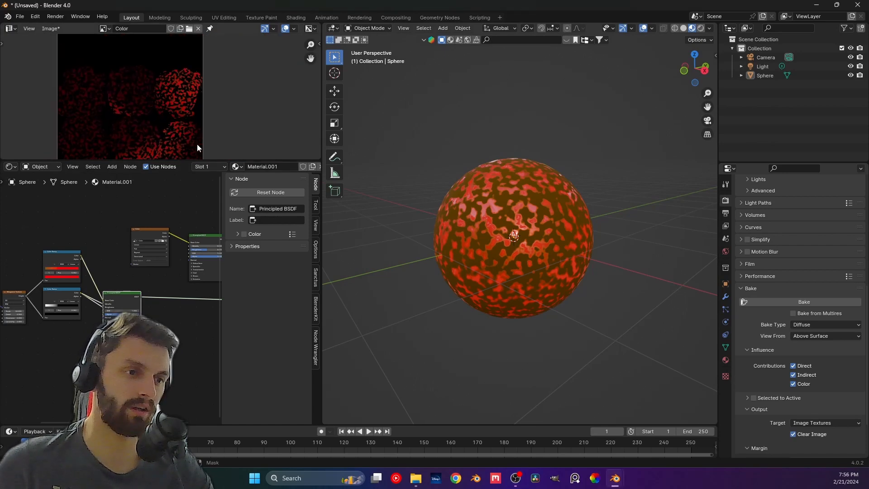
{"action": "left_click_drag", "start_coordinate": [214, 161], "coordinate": [212, 212]}
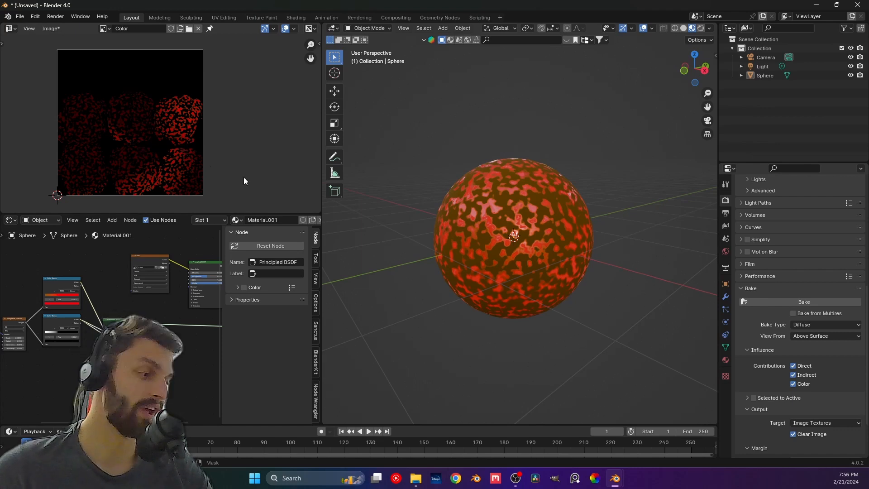
{"action": "scroll", "coordinate": [180, 127], "scroll_direction": "up", "scroll_amount": 2}
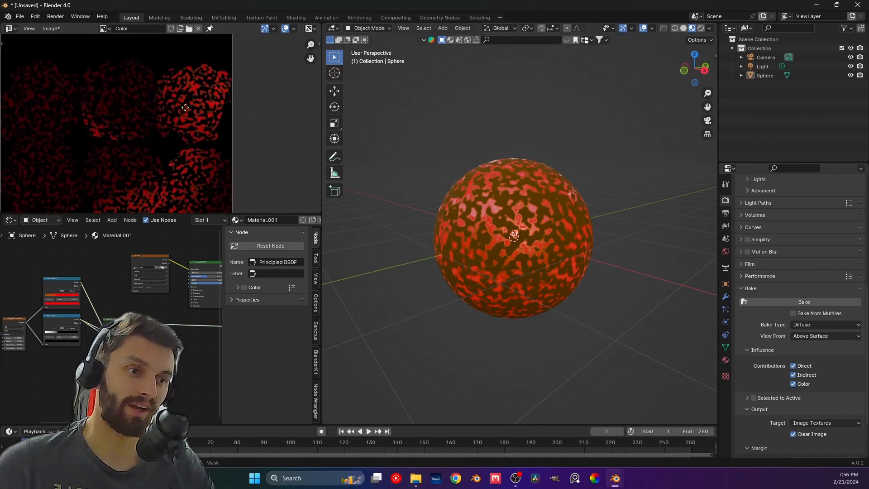
{"action": "middle_click_drag", "start_coordinate": [182, 142], "coordinate": [217, 117]}
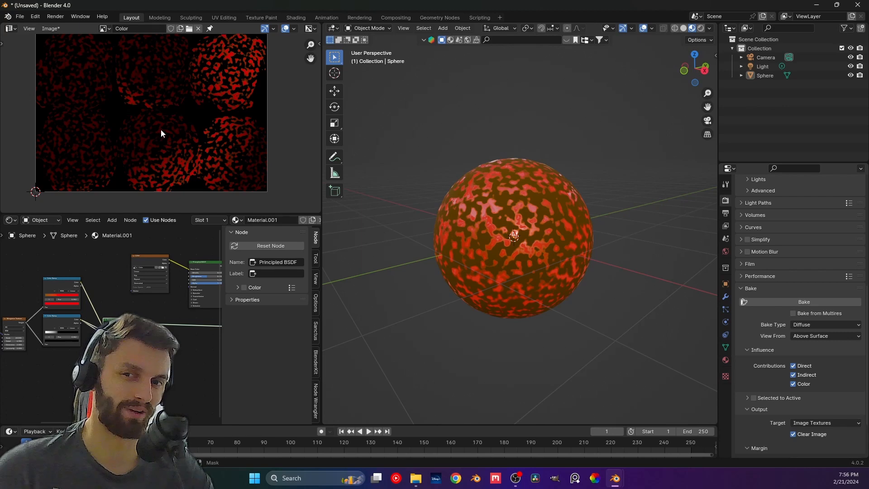
{"action": "scroll", "coordinate": [161, 129], "scroll_direction": "down", "scroll_amount": 1}
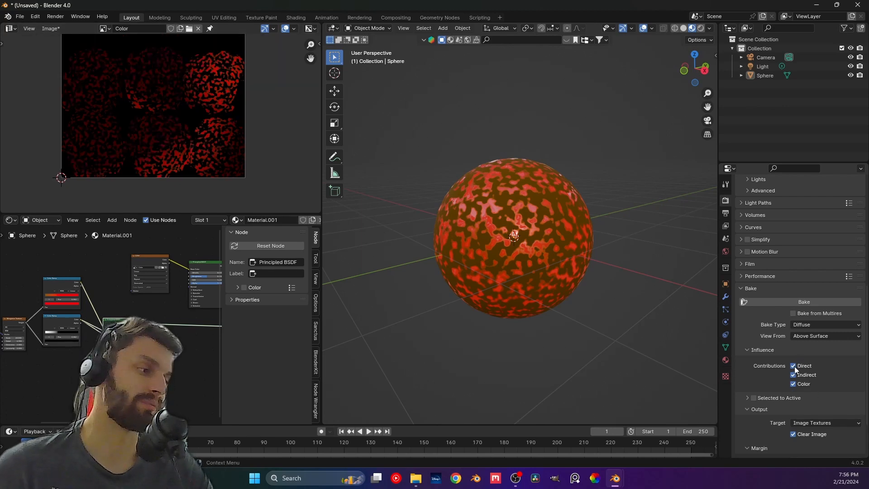
Exclude the Direct and Indirect contributions, select the Color image texture node and bake the diffuse map with Color only
{"action": "left_click_drag", "start_coordinate": [793, 366], "coordinate": [794, 376]}
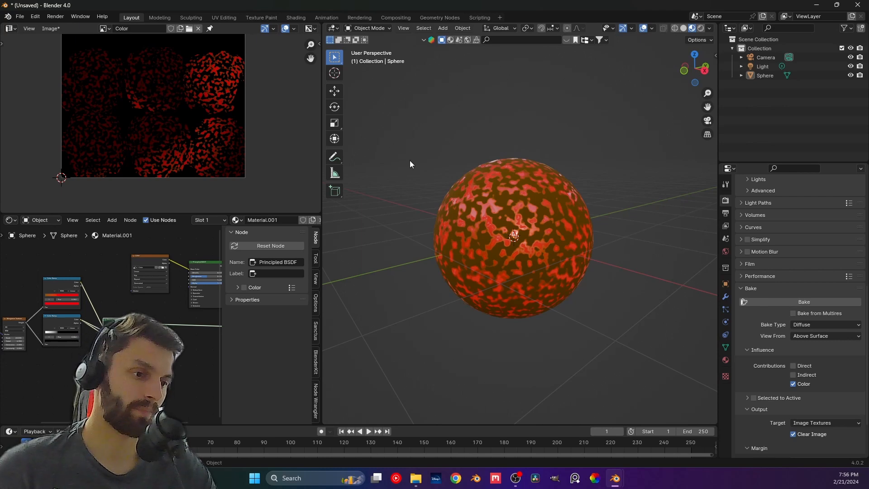
{"action": "left_click", "coordinate": [153, 260]}
{"action": "middle_click_drag", "start_coordinate": [160, 261], "coordinate": [108, 245]}
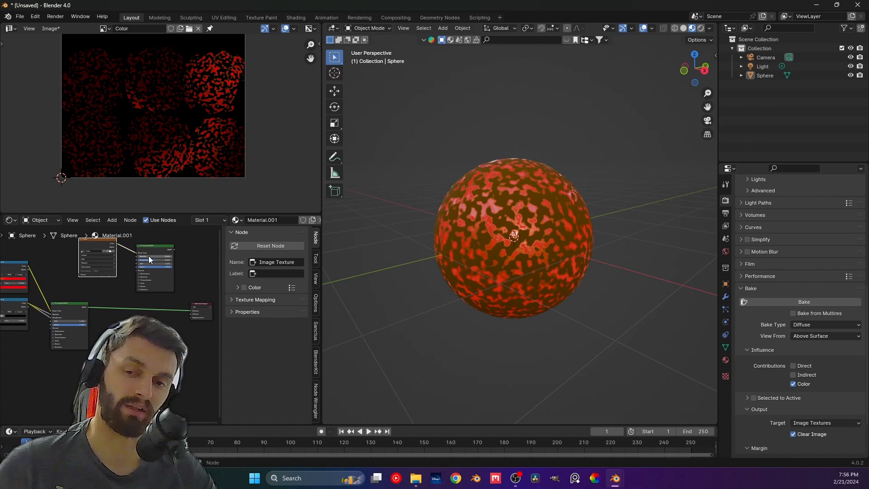
{"action": "middle_click_drag", "start_coordinate": [128, 283], "coordinate": [143, 306]}
{"action": "left_click", "coordinate": [806, 301]}
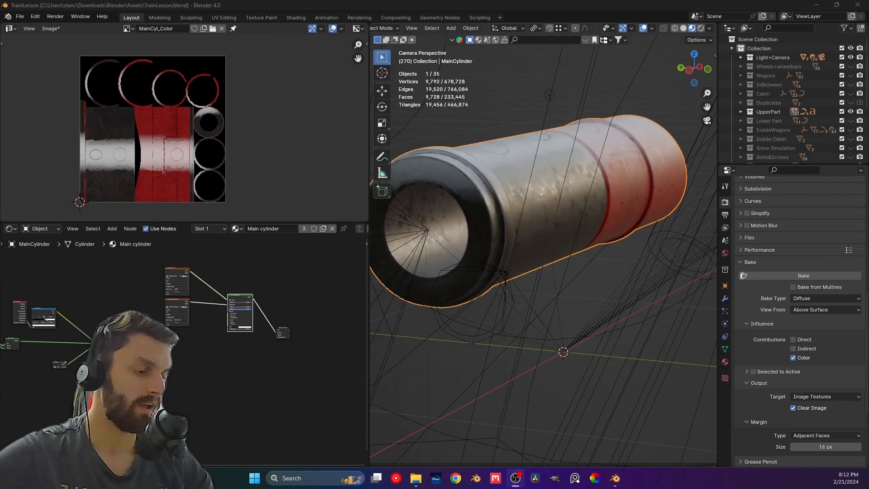
Switch back to the unsaved sphere file's Blender window and examine the baked Color image up close
{"action": "mouse_move", "coordinate": [615, 478]}
{"action": "left_click", "coordinate": [628, 430]}
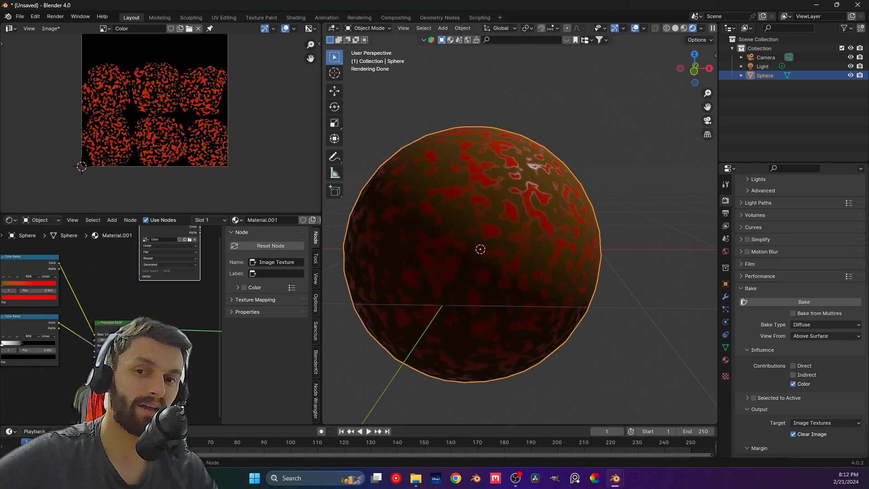
{"action": "scroll", "coordinate": [188, 181], "scroll_direction": "up", "scroll_amount": 4}
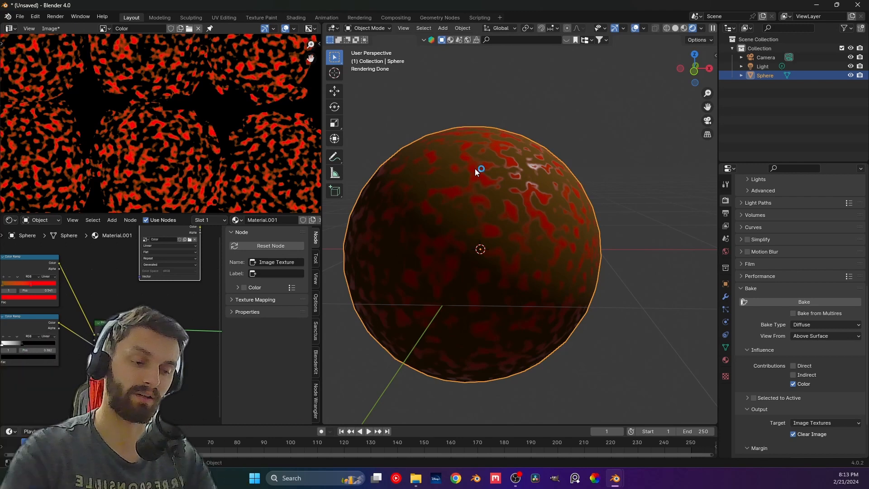
{"action": "scroll", "coordinate": [122, 330], "scroll_direction": "up", "scroll_amount": 1}
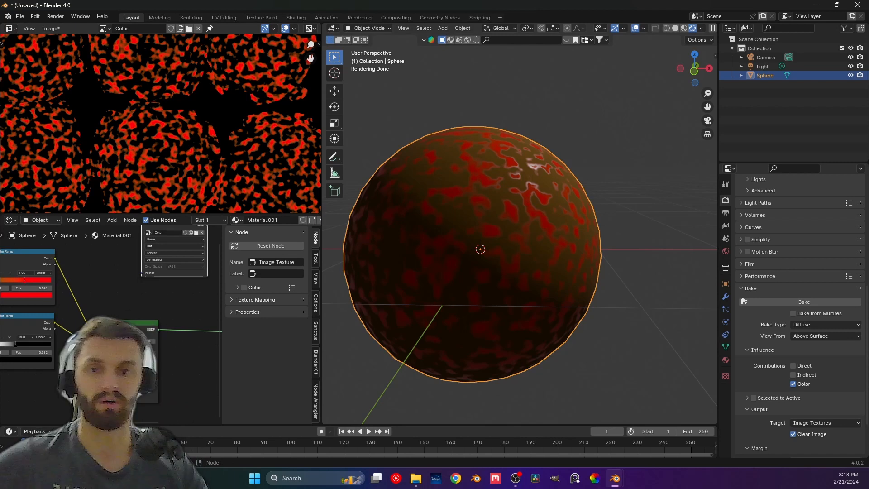
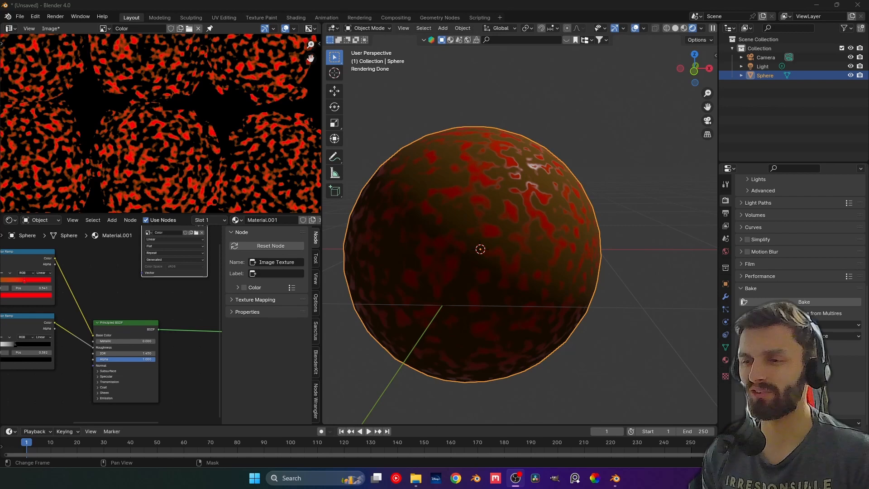
{"action": "scroll", "coordinate": [411, 170], "scroll_direction": "down", "scroll_amount": 3}
{"action": "scroll", "coordinate": [240, 120], "scroll_direction": "down", "scroll_amount": 2}
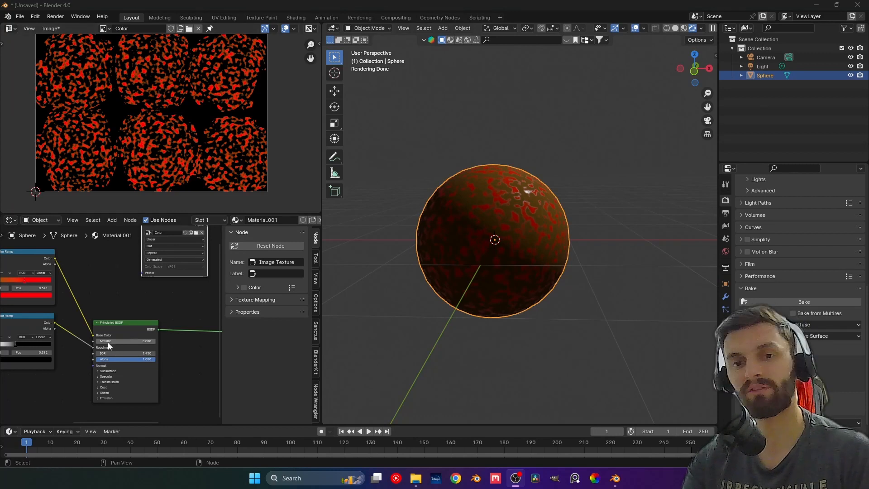
Rebake the diffuse color into the Color image with Metallic disconnected on the Principled BSDF
{"action": "middle_click_drag", "start_coordinate": [150, 277], "coordinate": [269, 306]}
{"action": "middle_click_drag", "start_coordinate": [151, 252], "coordinate": [12, 284]}
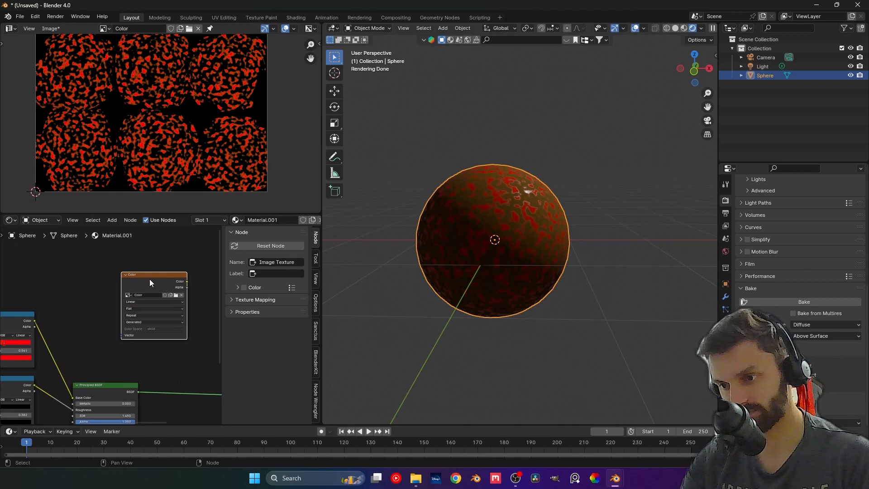
{"action": "left_click", "coordinate": [803, 304]}
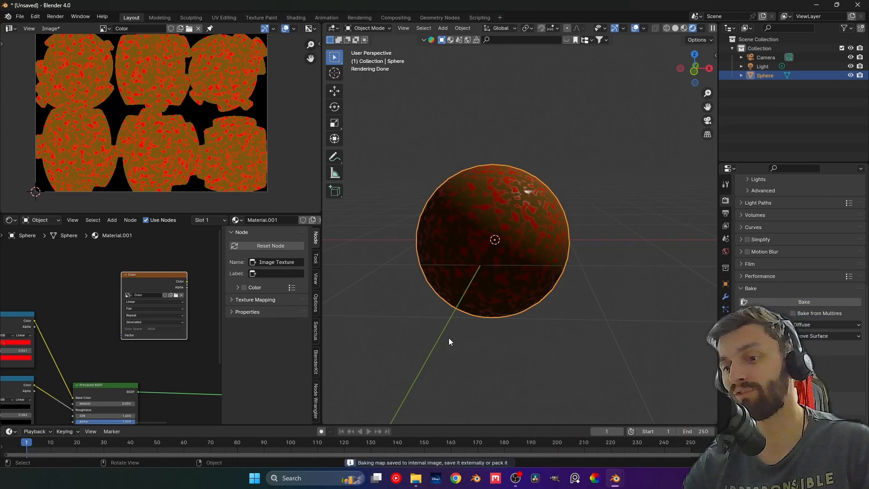
Move the Color image node farther up from the Principled BSDF and switch to the TrainLesson file's Blender window
{"action": "left_click_drag", "start_coordinate": [146, 276], "coordinate": [172, 243]}
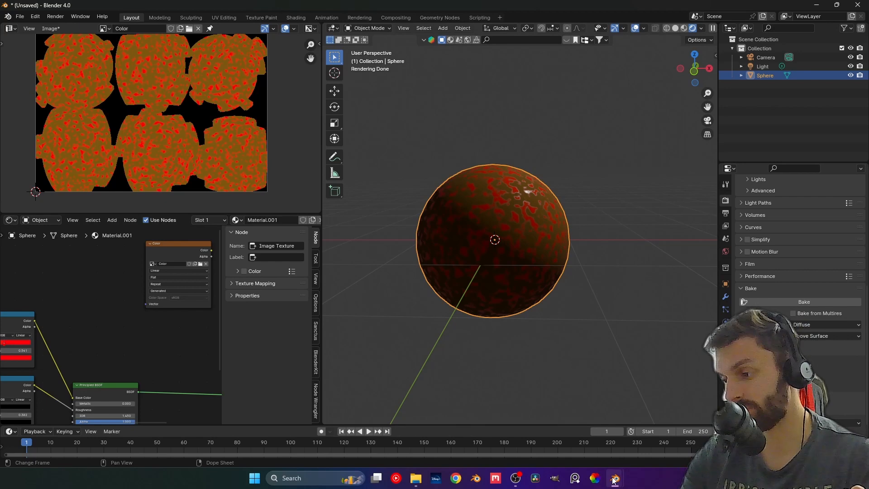
{"action": "mouse_move", "coordinate": [615, 478]}
{"action": "left_click", "coordinate": [572, 433]}
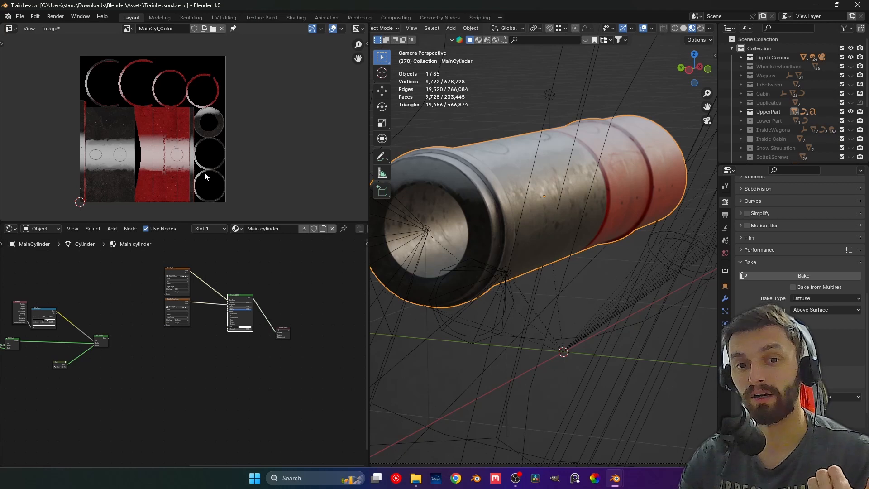
Open the baked MainCyl_Roughness.png and MainCyl_Color.png in the image viewer, examine them and close the images
{"action": "left_click", "coordinate": [415, 478]}
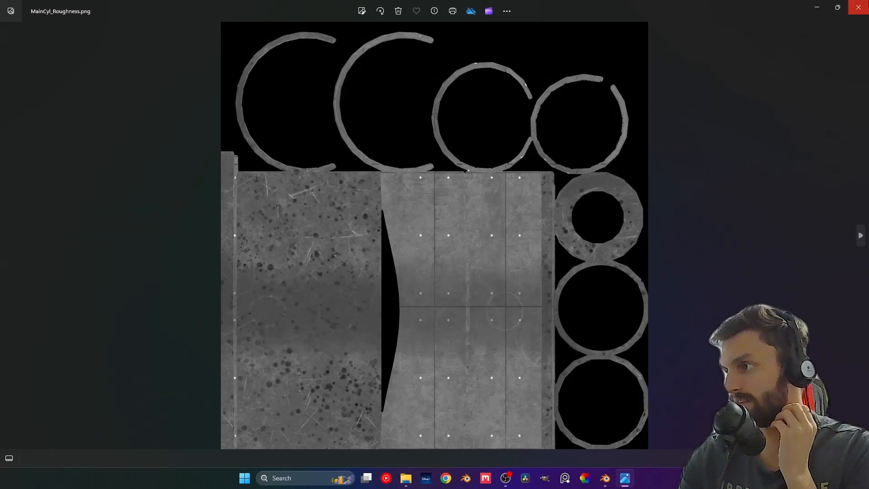
{"action": "left_click", "coordinate": [865, 5]}
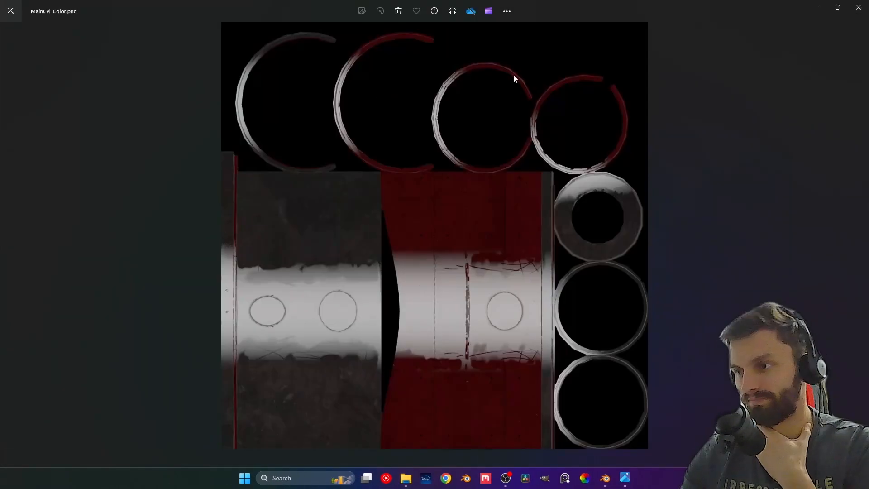
{"action": "left_click", "coordinate": [843, 10]}
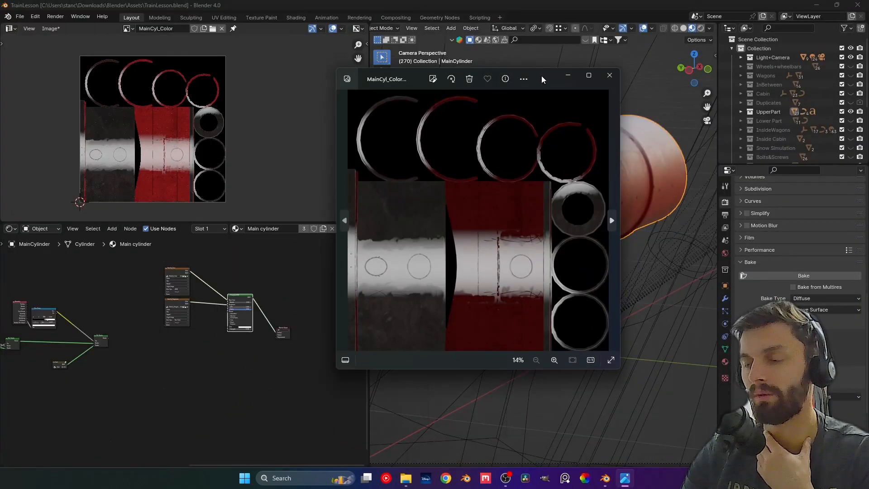
{"action": "left_click_drag", "start_coordinate": [541, 79], "coordinate": [428, 19]}
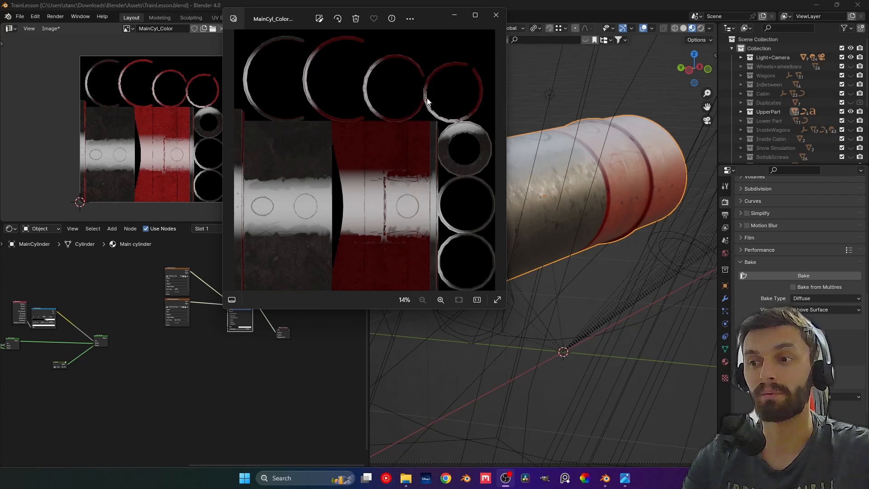
{"action": "left_click", "coordinate": [496, 15]}
{"action": "left_click", "coordinate": [286, 257]}
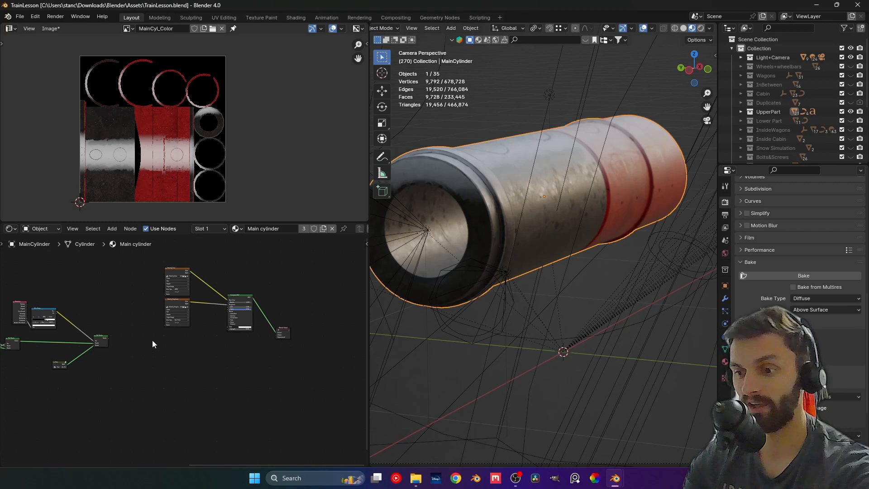
Compare the cylinder's procedural shader mix with its baked-texture Principled BSDF by alternately previewing each through the Material Output
{"action": "left_click", "coordinate": [106, 346], "text": "ctrl+shift"}
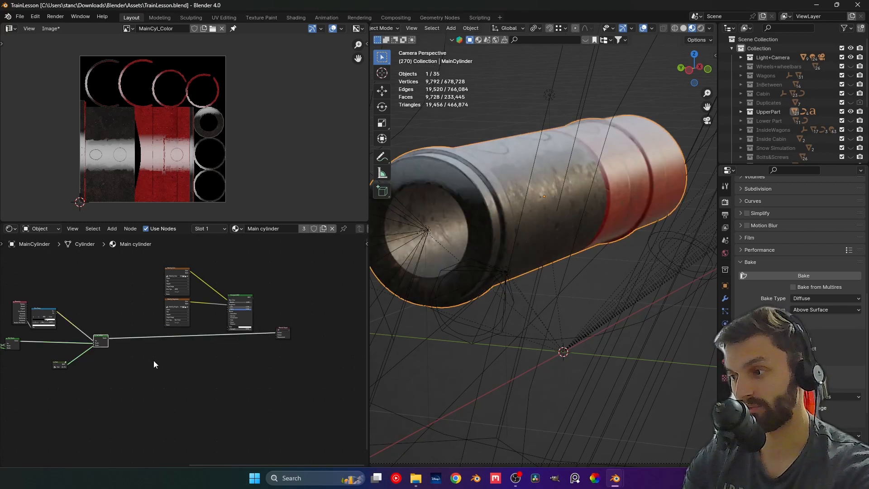
{"action": "left_click", "coordinate": [243, 300], "text": "ctrl+shift"}
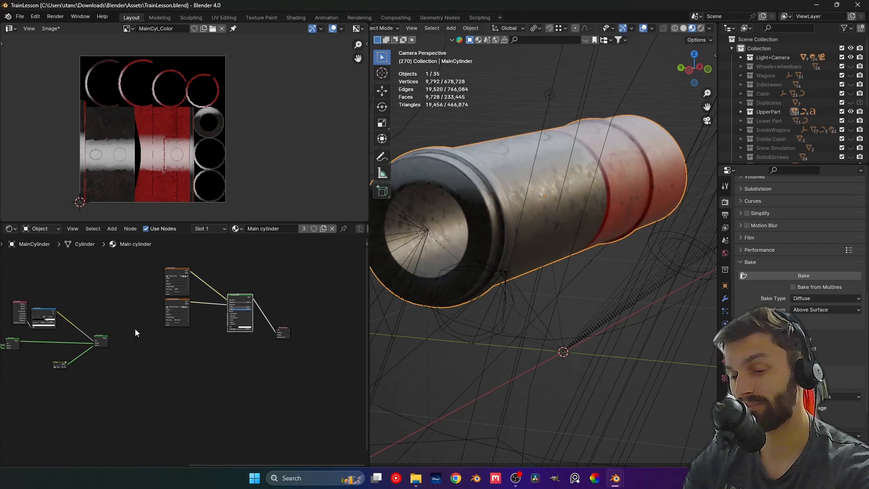
{"action": "left_click", "coordinate": [107, 345], "text": "ctrl+shift"}
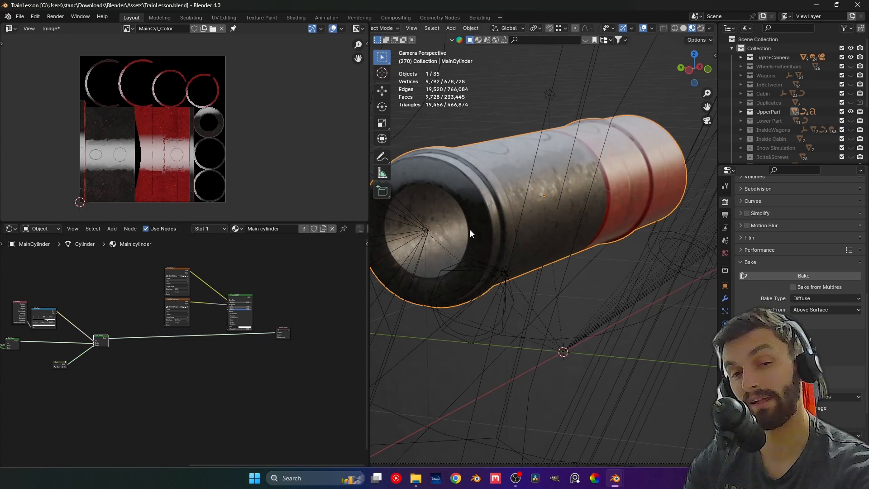
{"action": "left_click", "coordinate": [242, 303], "text": "ctrl+shift"}
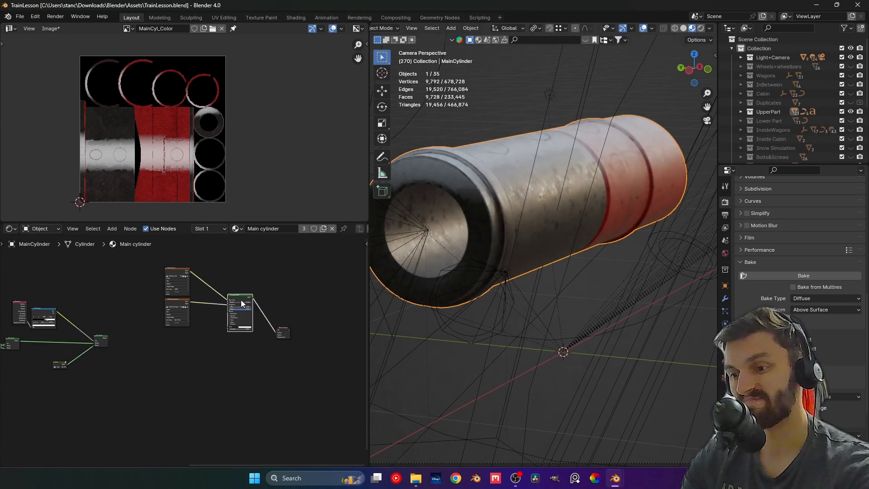
Set Metallic to 1 on the baked-texture Principled BSDF and compare the cylinder's look with the procedural shader mix
{"action": "scroll", "coordinate": [235, 304], "scroll_direction": "up", "scroll_amount": 1}
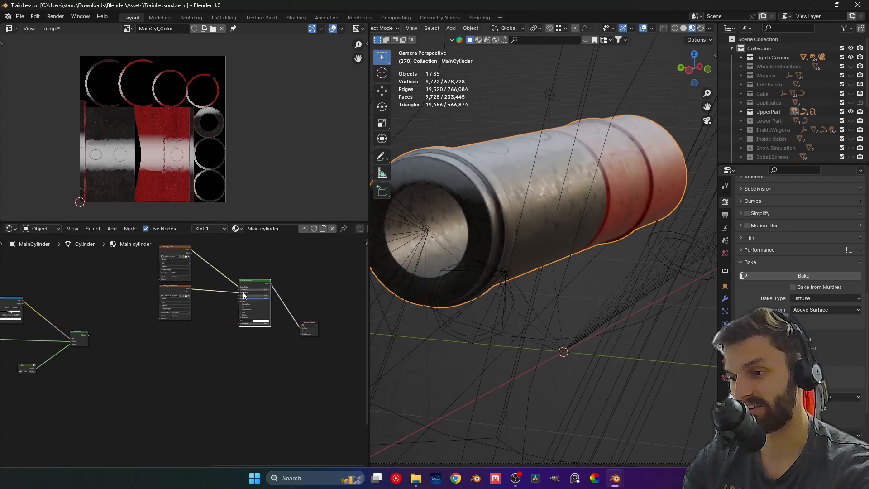
{"action": "left_click_drag", "start_coordinate": [243, 290], "coordinate": [269, 290]}
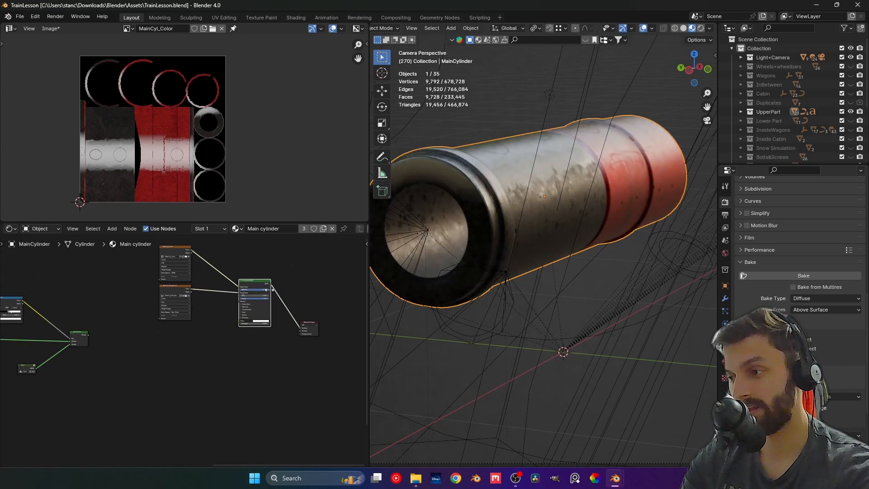
{"action": "left_click", "coordinate": [82, 339], "text": "ctrl+shift"}
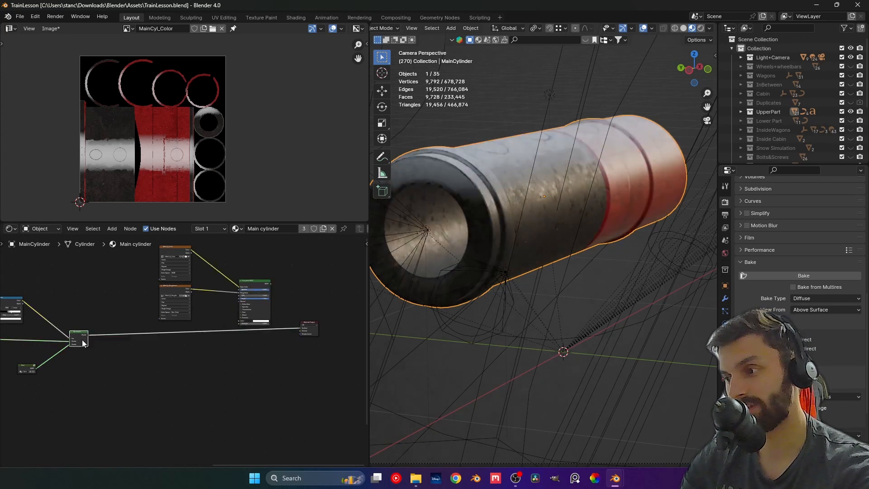
{"action": "left_click", "coordinate": [255, 286], "text": "ctrl+shift"}
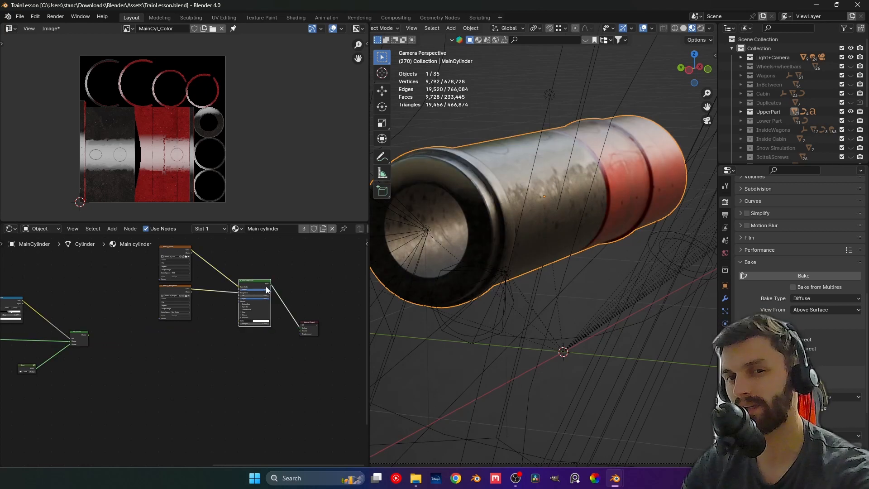
{"action": "middle_click_drag", "start_coordinate": [117, 323], "coordinate": [149, 318]}
{"action": "left_click", "coordinate": [115, 335], "text": "ctrl+shift"}
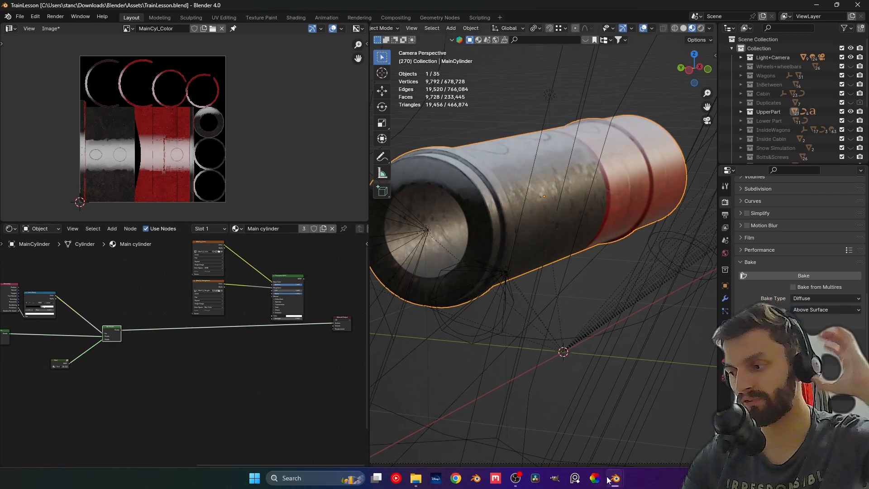
{"action": "mouse_move", "coordinate": [611, 479]}
{"action": "left_click", "coordinate": [683, 419]}
{"action": "left_click", "coordinate": [701, 401]}
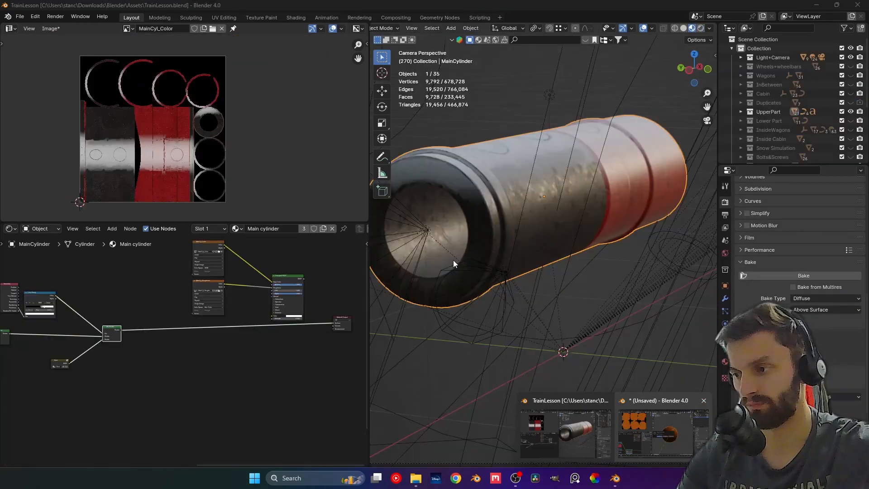
{"action": "left_click", "coordinate": [656, 418]}
{"action": "left_click", "coordinate": [459, 263]}
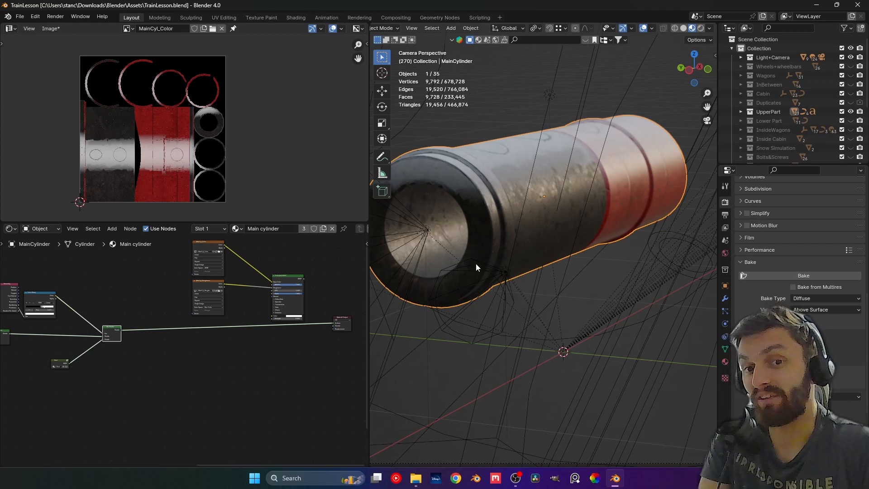
Set Metallic to 0.8 on the Principled BSDF inside the Red Metal node group and return to the main material
{"action": "middle_click_drag", "start_coordinate": [35, 353], "coordinate": [262, 360]}
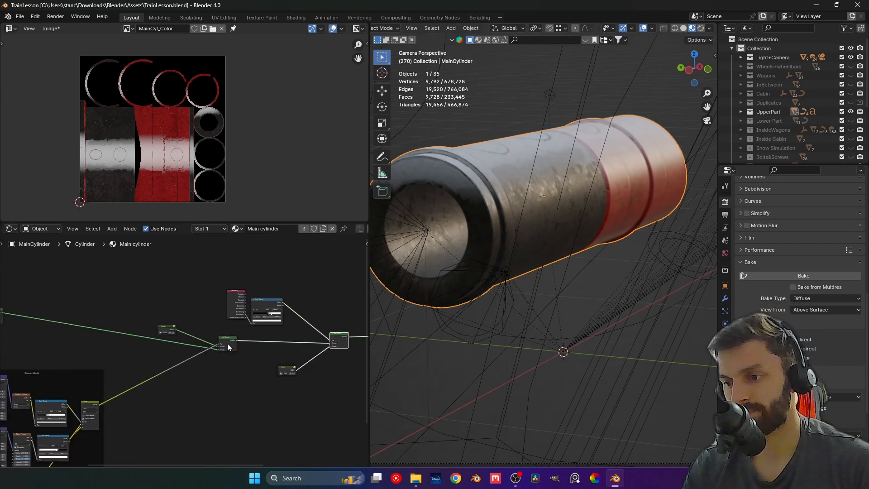
{"action": "scroll", "coordinate": [178, 356], "scroll_direction": "down", "scroll_amount": 1}
{"action": "middle_click_drag", "start_coordinate": [105, 412], "coordinate": [212, 325]}
{"action": "scroll", "coordinate": [68, 248], "scroll_direction": "up", "scroll_amount": 1}
{"action": "middle_click_drag", "start_coordinate": [87, 253], "coordinate": [199, 307]}
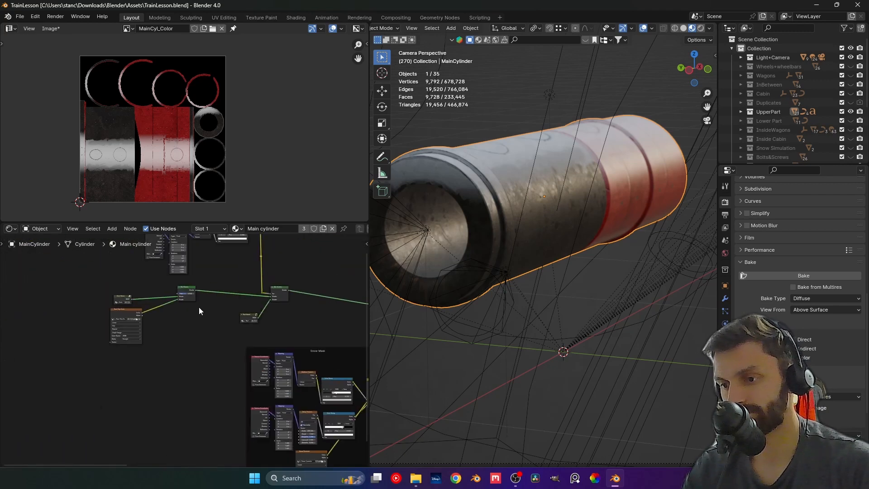
{"action": "scroll", "coordinate": [255, 310], "scroll_direction": "up", "scroll_amount": 4}
{"action": "left_click", "coordinate": [266, 304]}
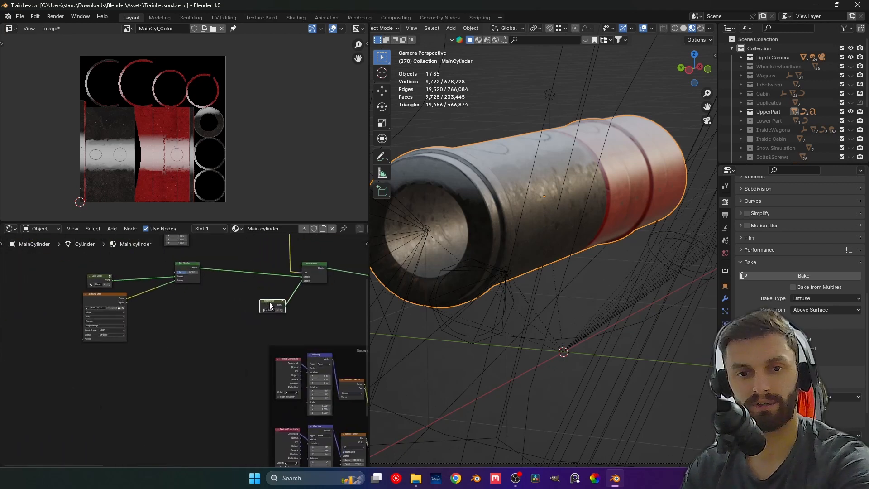
{"action": "key", "text": "Tab"}
{"action": "scroll", "coordinate": [156, 335], "scroll_direction": "up", "scroll_amount": 2}
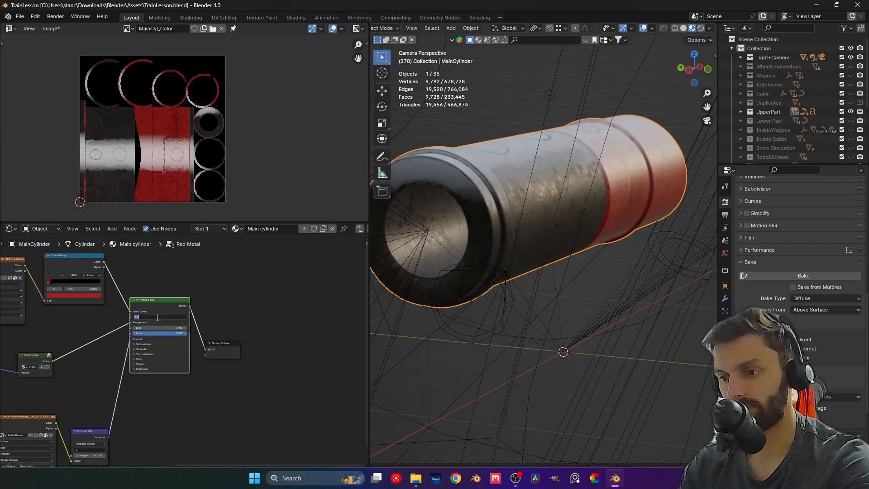
{"action": "key", "text": "Escape"}
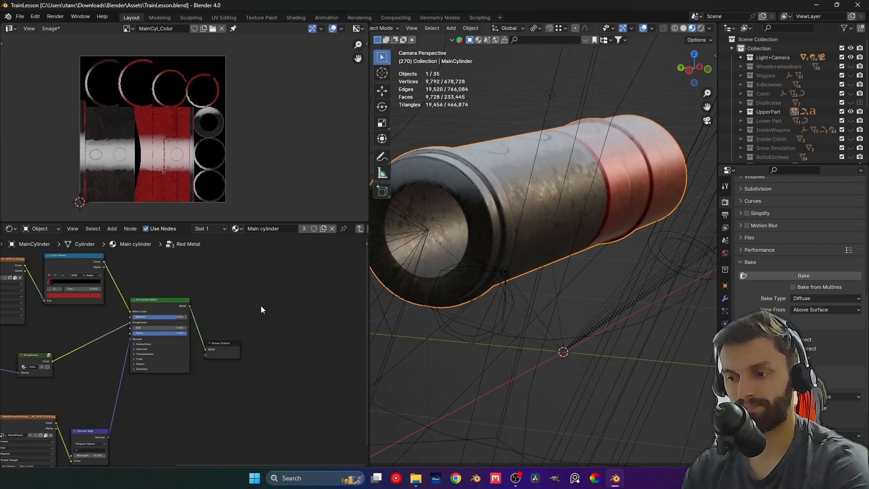
{"action": "key", "text": "Tab"}
Compare the baked-texture Principled BSDF with the updated procedural mix on the cylinder, leaving the Principled BSDF connected to the output
{"action": "middle_click_drag", "start_coordinate": [261, 306], "coordinate": [57, 305]}
{"action": "scroll", "coordinate": [222, 299], "scroll_direction": "up", "scroll_amount": 2}
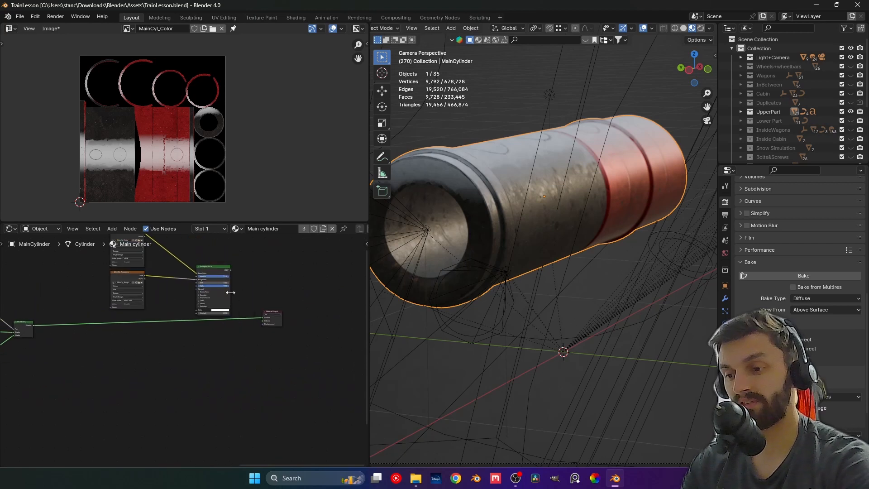
{"action": "left_click", "coordinate": [215, 267], "text": "ctrl+shift"}
{"action": "middle_click_drag", "start_coordinate": [153, 321], "coordinate": [189, 341]}
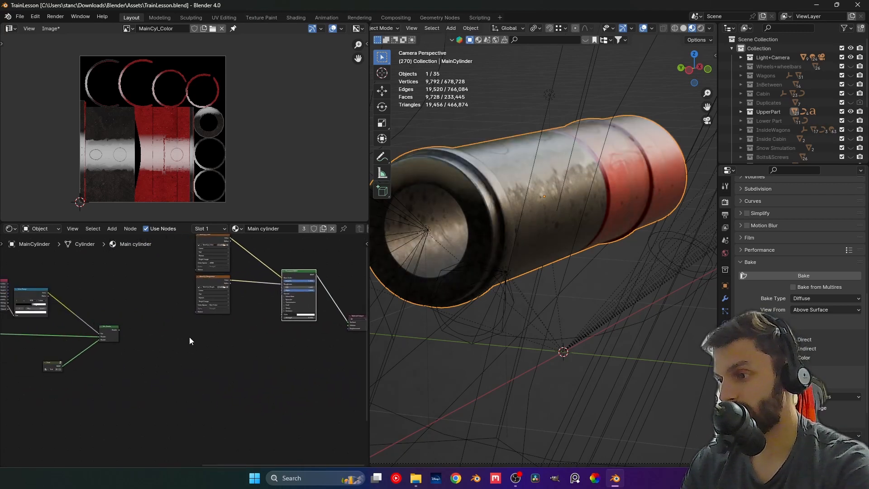
{"action": "left_click", "coordinate": [109, 326], "text": "ctrl+shift"}
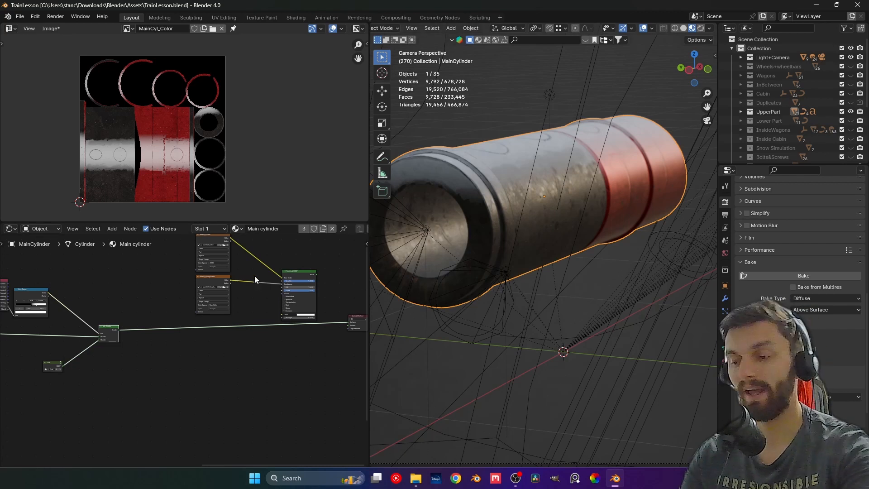
{"action": "left_click", "coordinate": [312, 283], "text": "ctrl+shift"}
Examine the baked cylinder's metallic shading from angles outside the camera view
{"action": "key", "text": "KP_0"}
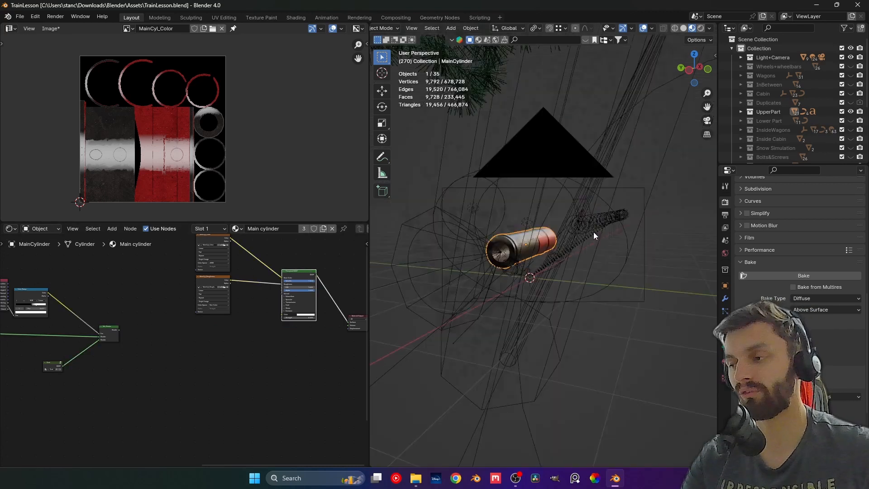
{"action": "middle_click_drag", "start_coordinate": [575, 234], "coordinate": [451, 267]}
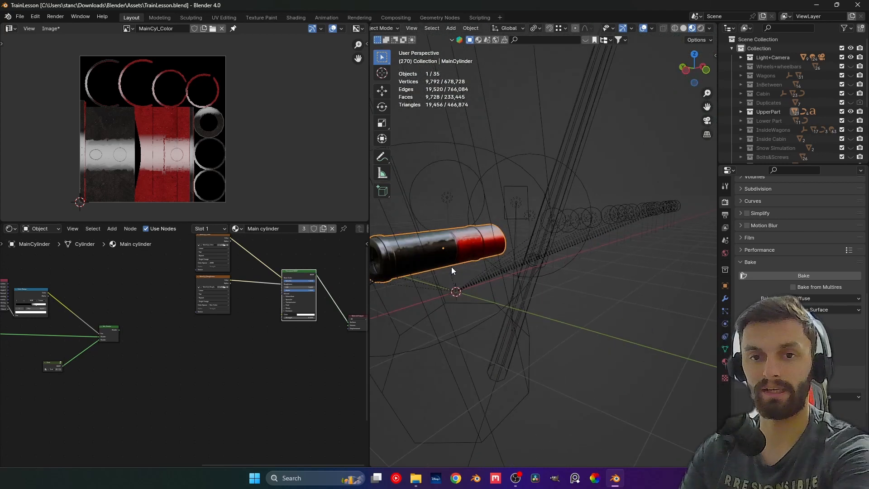
{"action": "key", "text": "KP_0"}
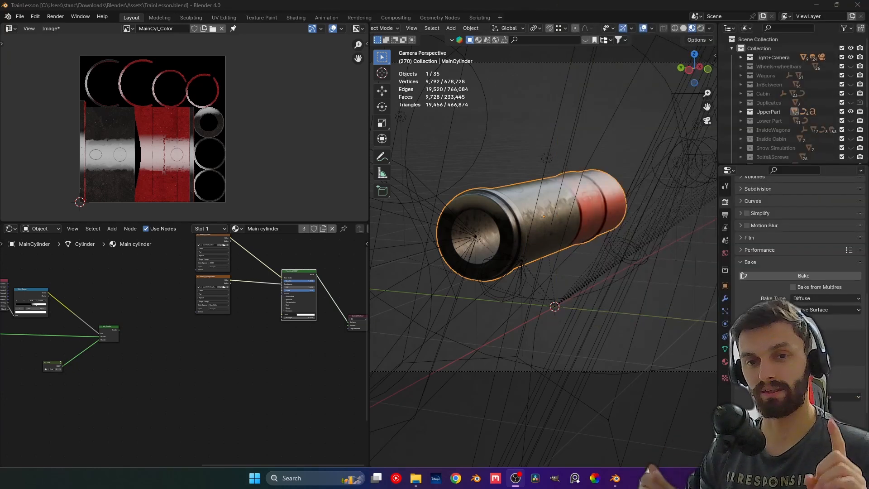
{"action": "scroll", "coordinate": [253, 343], "scroll_direction": "down", "scroll_amount": 2}
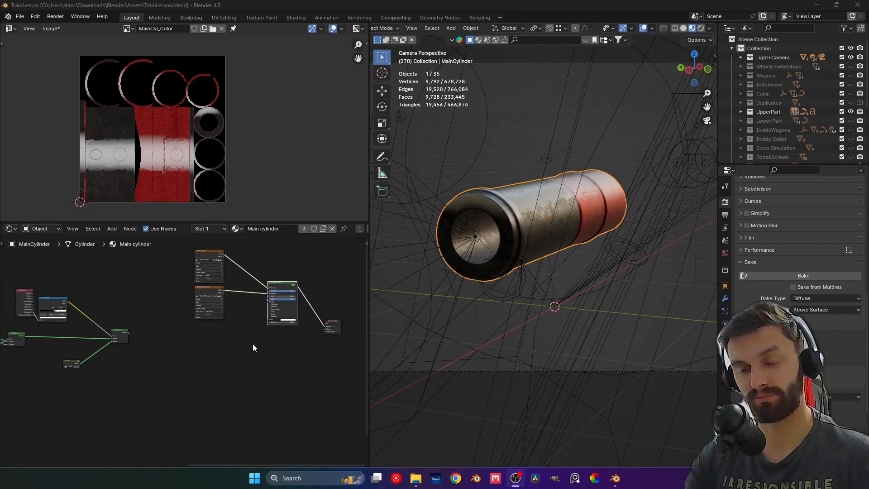
{"action": "left_click", "coordinate": [120, 337]}
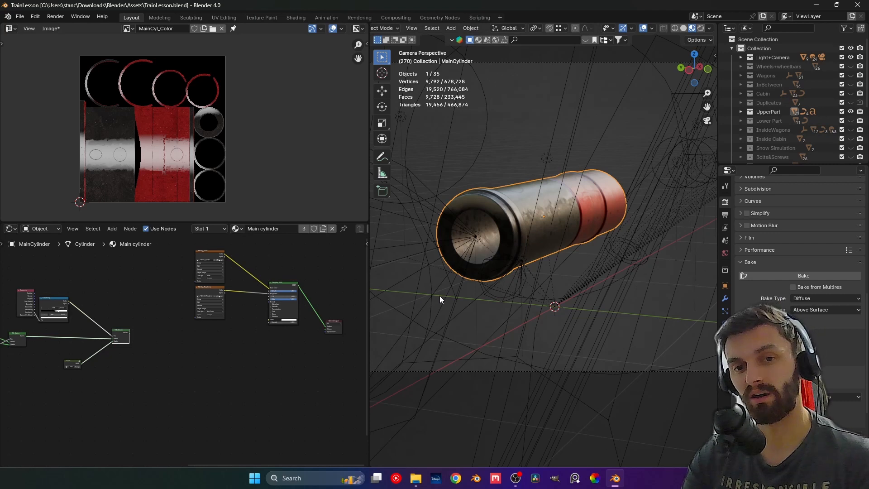
{"action": "middle_click_drag", "start_coordinate": [507, 269], "coordinate": [459, 270]}
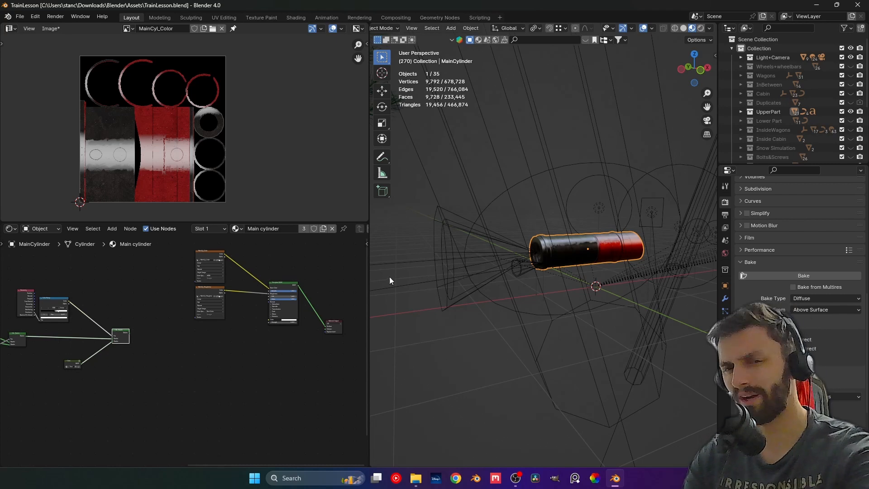
Move the MainCyl_Roughness texture node farther below MainCyl_Color and set the baked-texture Principled BSDF's Metallic to 0
{"action": "scroll", "coordinate": [324, 335], "scroll_direction": "up", "scroll_amount": 3}
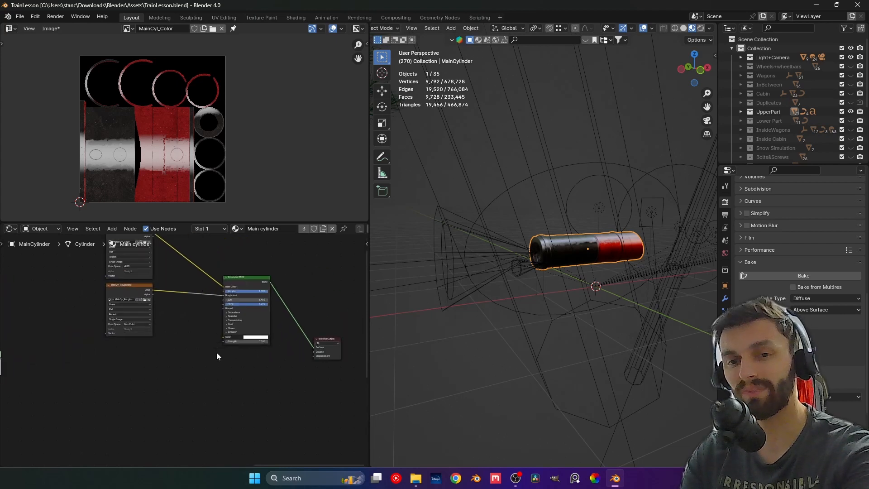
{"action": "middle_click_drag", "start_coordinate": [213, 317], "coordinate": [204, 333]}
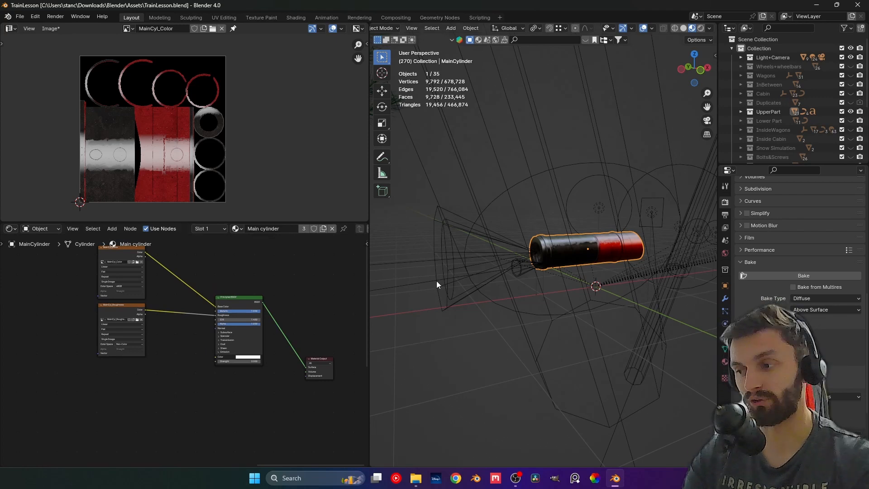
{"action": "key", "text": "KP_0"}
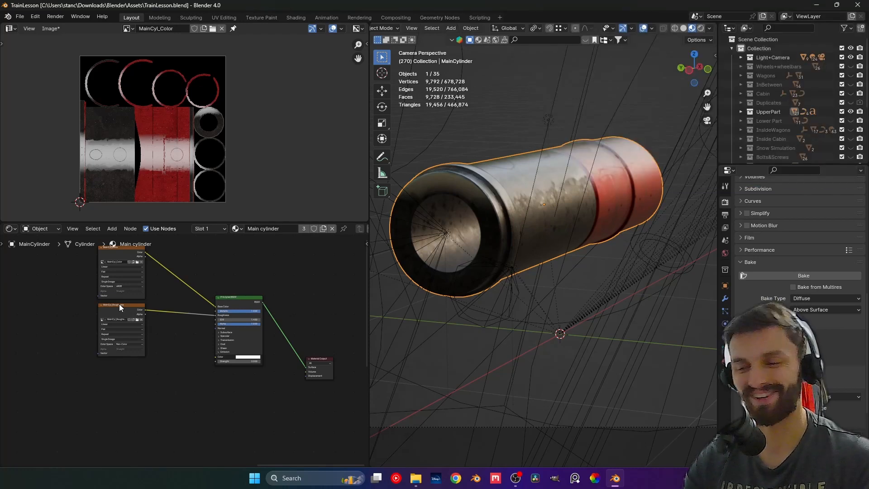
{"action": "left_click_drag", "start_coordinate": [119, 304], "coordinate": [119, 357]}
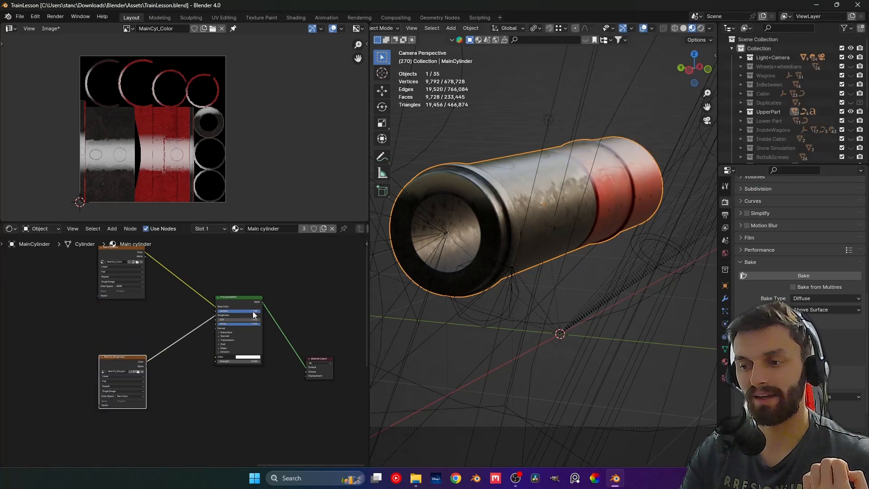
{"action": "left_click_drag", "start_coordinate": [253, 311], "coordinate": [216, 311]}
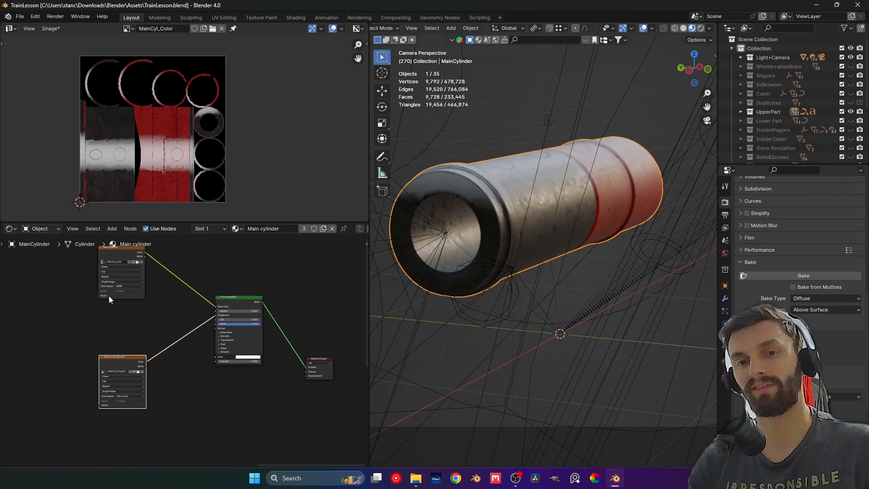
{"action": "scroll", "coordinate": [28, 357], "scroll_direction": "down", "scroll_amount": 3}
{"action": "middle_click_drag", "start_coordinate": [27, 371], "coordinate": [159, 331]}
{"action": "middle_click_drag", "start_coordinate": [232, 326], "coordinate": [186, 332]}
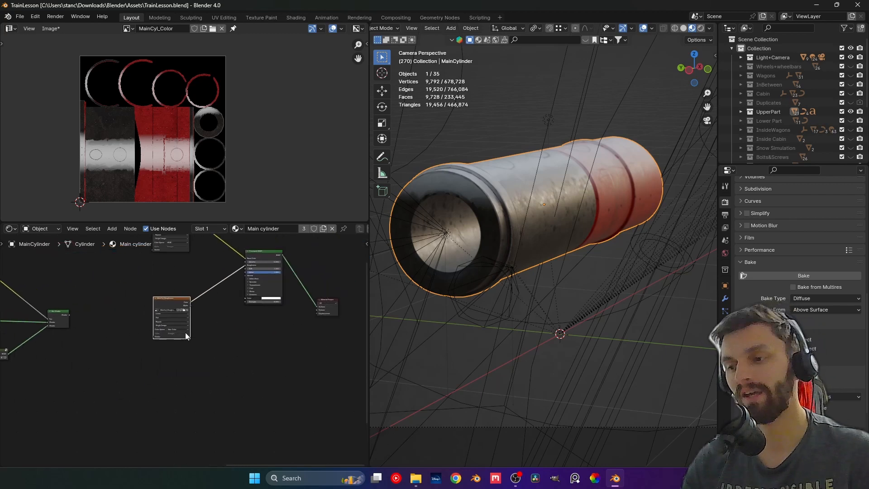
{"action": "scroll", "coordinate": [186, 332], "scroll_direction": "up", "scroll_amount": 3}
{"action": "middle_click_drag", "start_coordinate": [257, 281], "coordinate": [171, 348]}
{"action": "scroll", "coordinate": [169, 350], "scroll_direction": "up", "scroll_amount": 1}
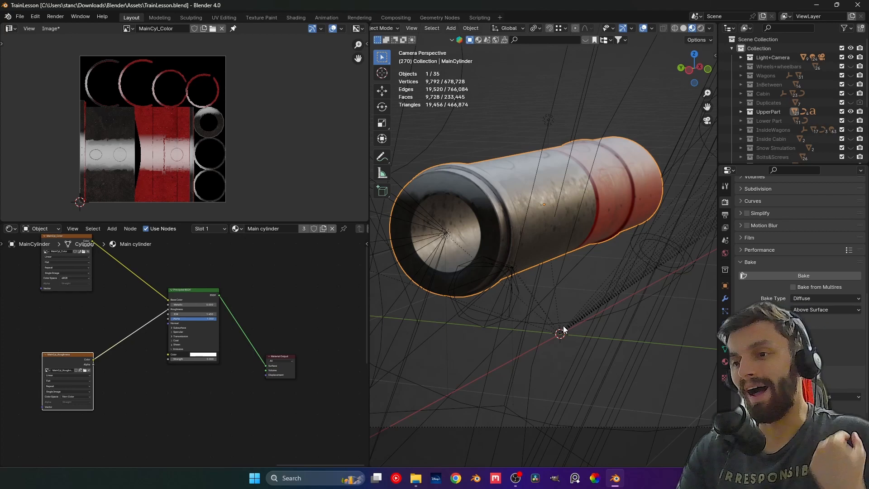
Save the baked MainCyl_Color image to its existing file and deselect the texture nodes
{"action": "left_click", "coordinate": [51, 28]}
{"action": "left_click", "coordinate": [91, 123]}
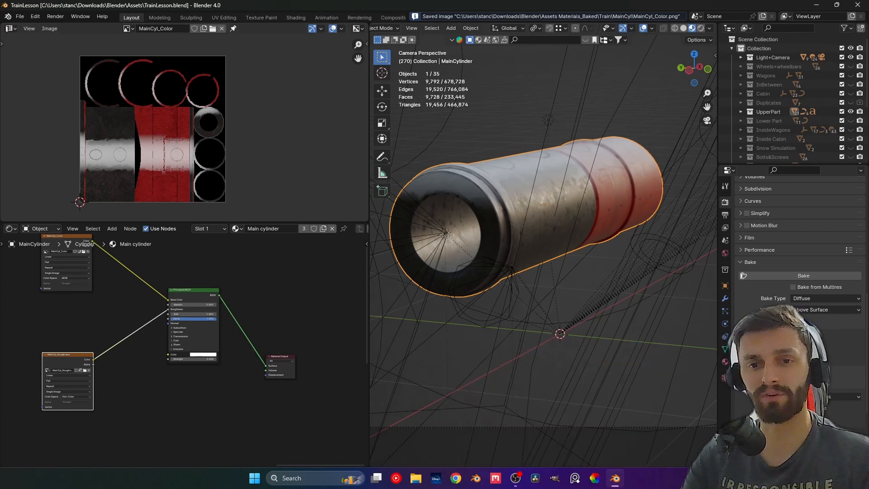
{"action": "left_click", "coordinate": [173, 406]}
{"action": "scroll", "coordinate": [120, 399], "scroll_direction": "down", "scroll_amount": 3}
{"action": "middle_click_drag", "start_coordinate": [90, 415], "coordinate": [138, 357]}
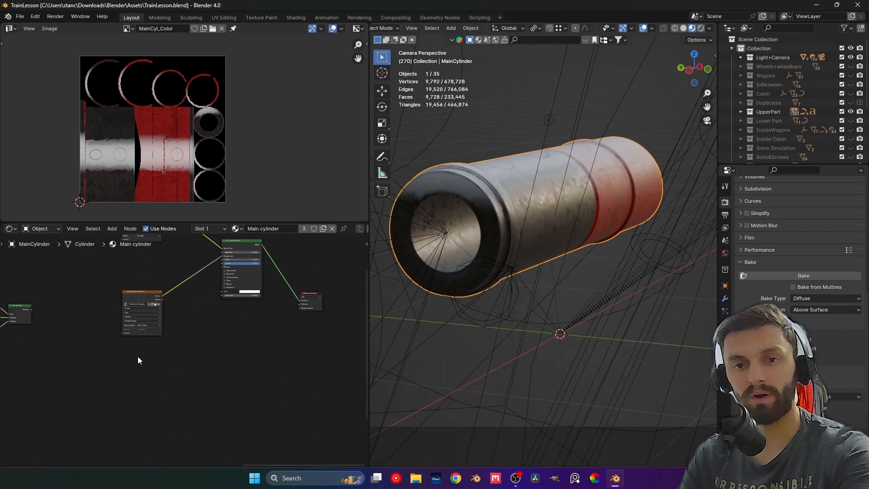
{"action": "scroll", "coordinate": [130, 350], "scroll_direction": "up", "scroll_amount": 2}
{"action": "key", "text": "shift+a"}
{"action": "left_click", "coordinate": [122, 348]}
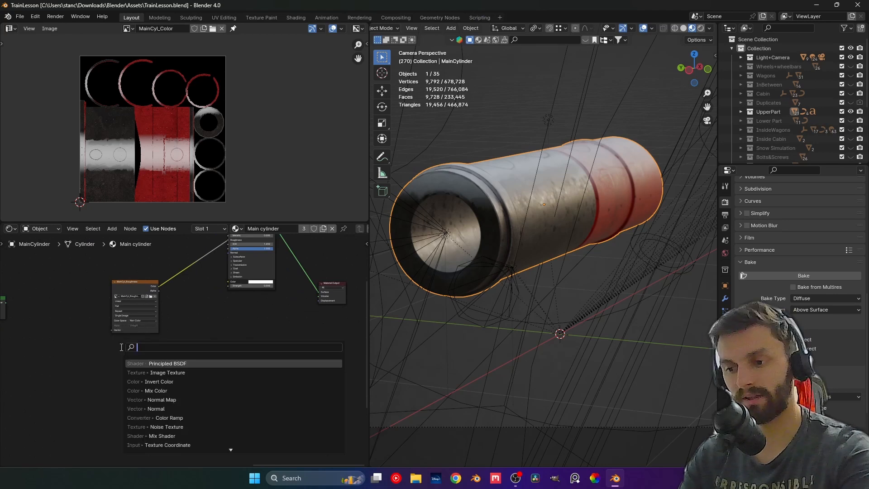
{"action": "key", "text": "Escape"}
Duplicate the MainCyl_Roughness texture node between the color and roughness nodes and open the copy's image name for editing
{"action": "middle_click_drag", "start_coordinate": [134, 286], "coordinate": [143, 353]}
{"action": "left_click", "coordinate": [143, 353]}
{"action": "key", "text": "shift+d"}
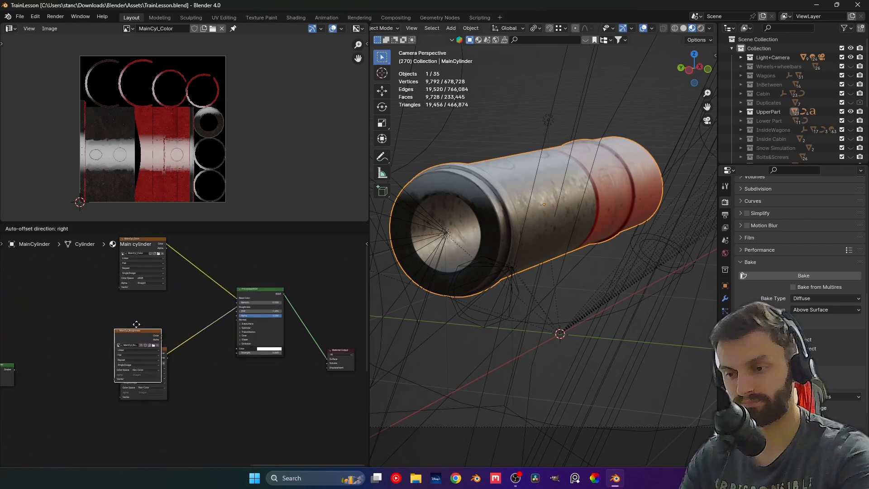
{"action": "left_click", "coordinate": [138, 303]}
{"action": "scroll", "coordinate": [187, 319], "scroll_direction": "up", "scroll_amount": 3}
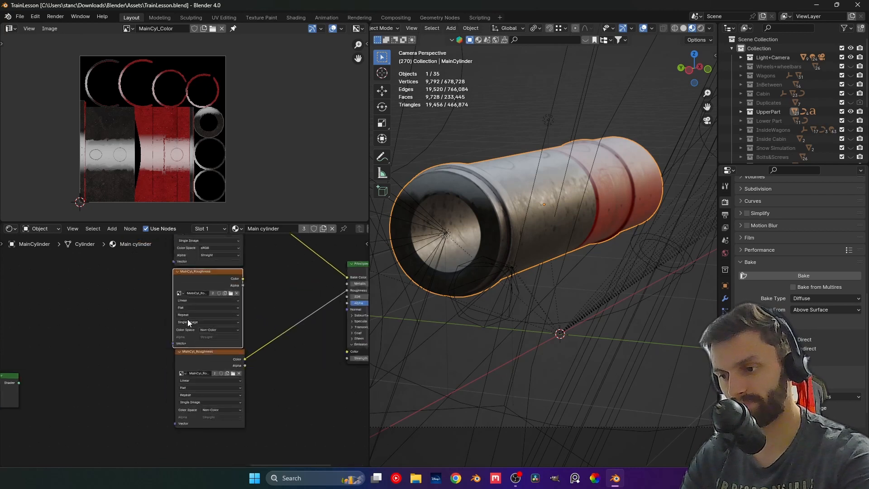
{"action": "scroll", "coordinate": [205, 309], "scroll_direction": "up", "scroll_amount": 2}
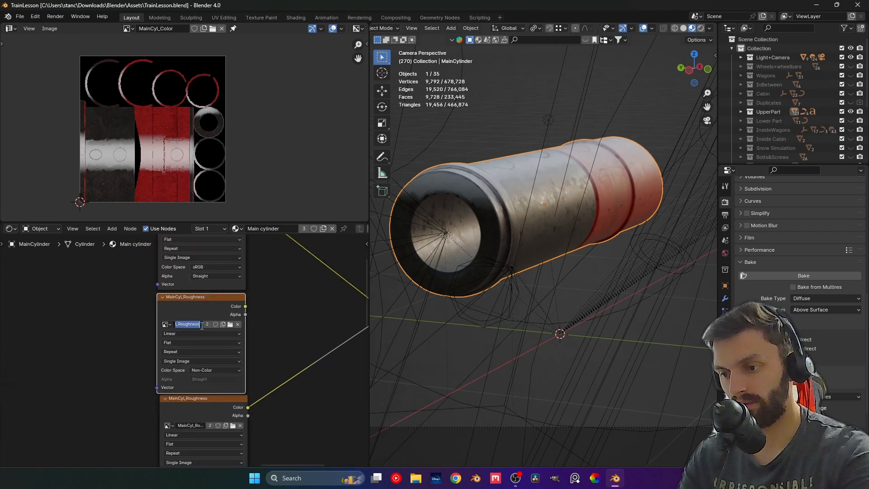
Try renaming the duplicated roughness node's image to MainCyl_Metalness and displaying it in the image editor, and undo the changes
{"action": "left_click_drag", "start_coordinate": [202, 326], "coordinate": [180, 329]}
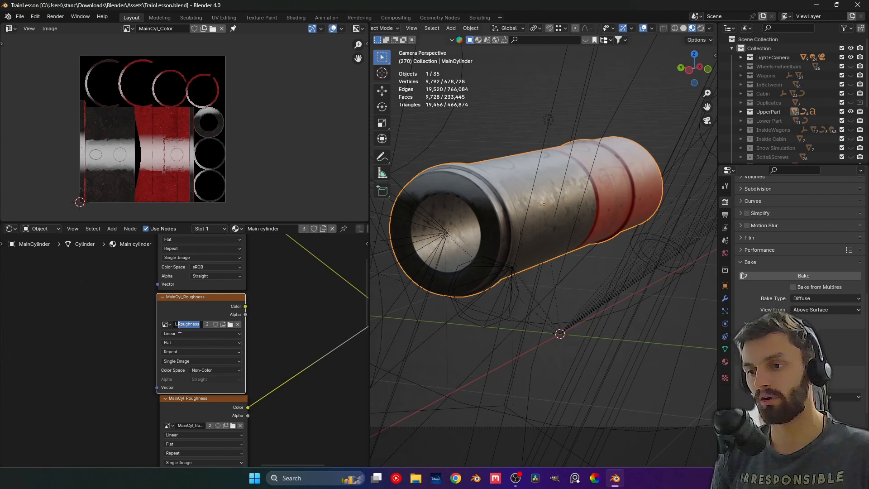
{"action": "type", "text": "Metalness"}
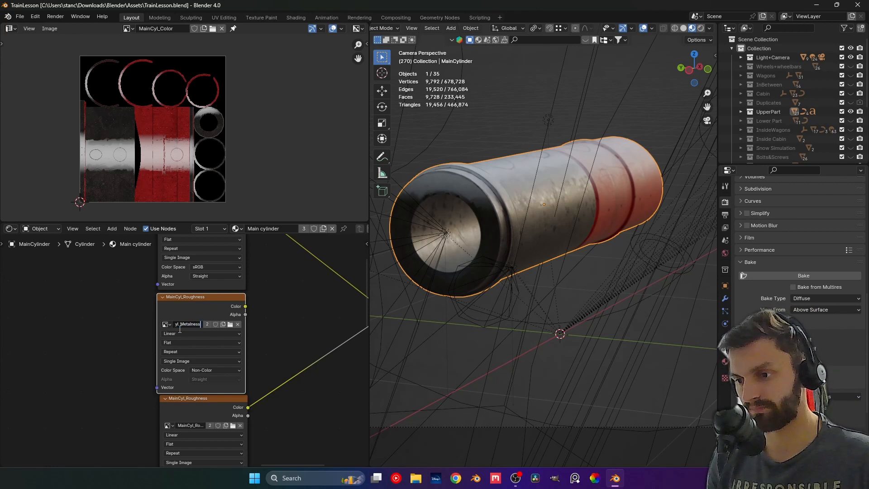
{"action": "key", "text": "Return"}
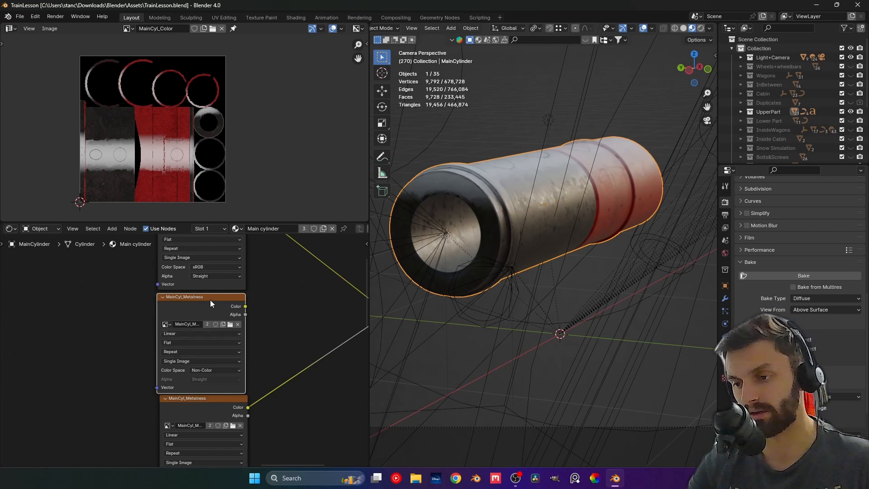
{"action": "left_click", "coordinate": [126, 28]}
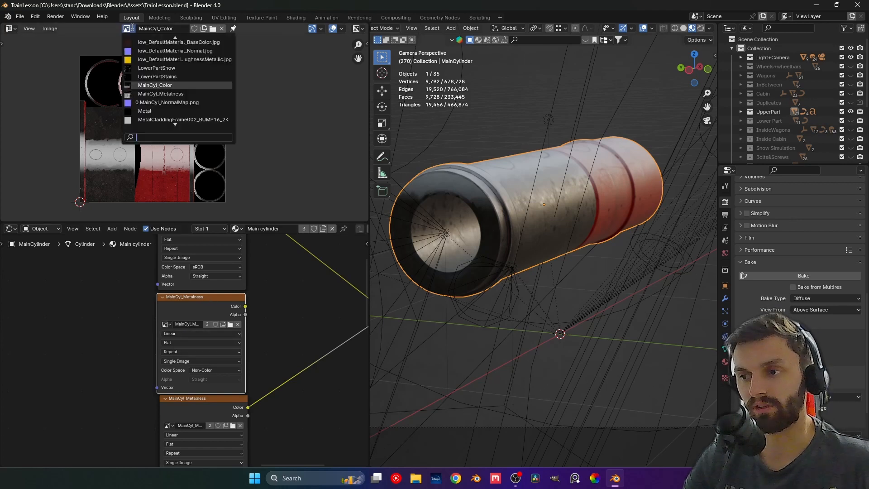
{"action": "left_click", "coordinate": [163, 93]}
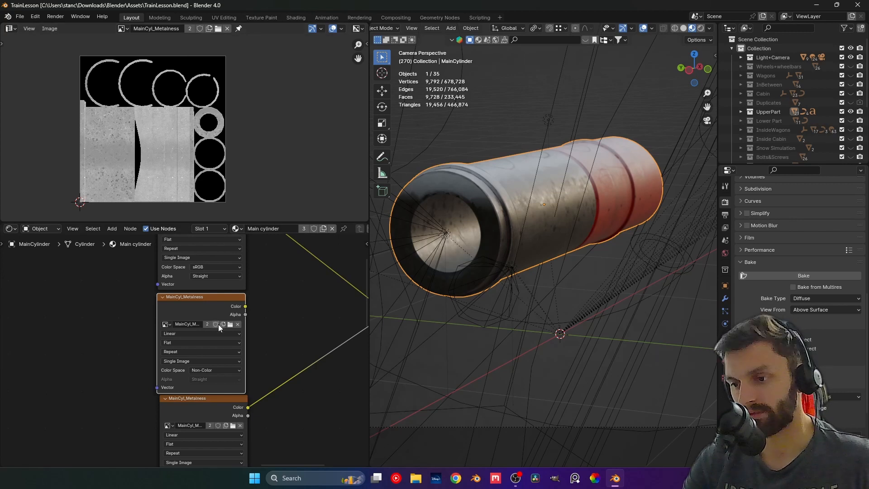
{"action": "key", "text": "ctrl+z"}
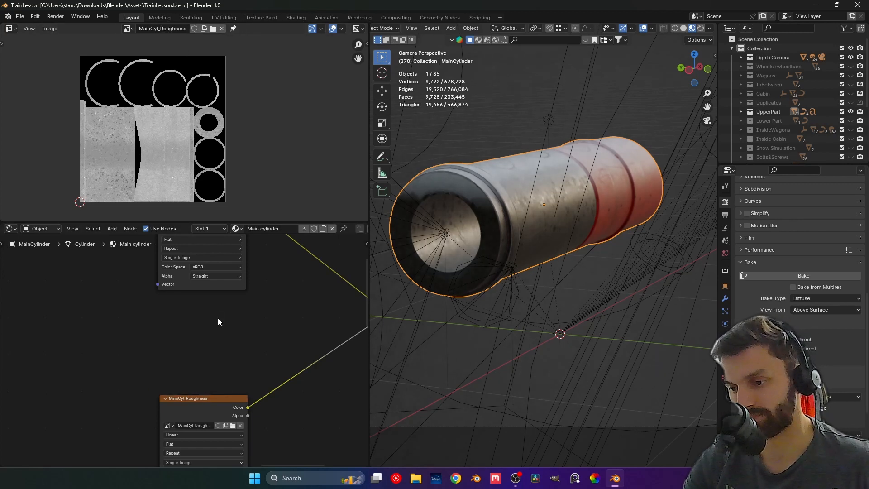
Duplicate the MainCyl_Roughness image texture node and place the copy just above the original
{"action": "key", "text": "shift+d"}
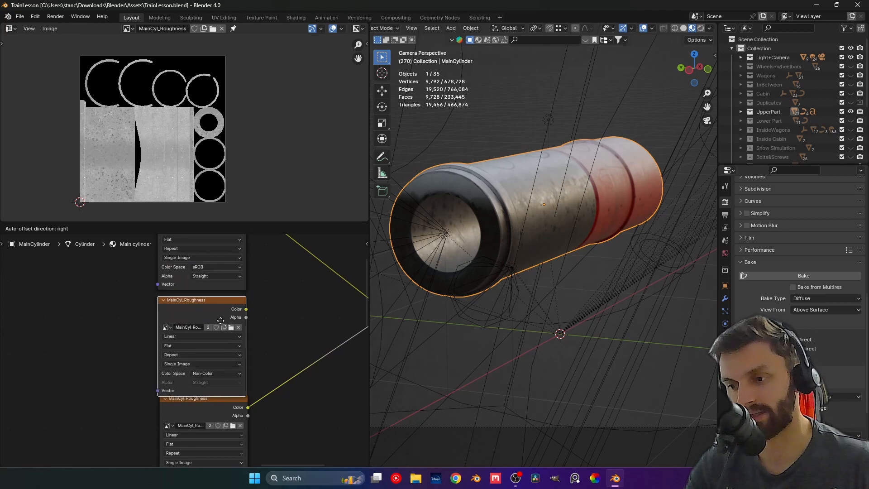
{"action": "left_click", "coordinate": [227, 336]}
{"action": "scroll", "coordinate": [171, 336], "scroll_direction": "up", "scroll_amount": 1}
Make the duplicated node's image a single-user copy and rename it MainCyl_Metalness
{"action": "left_click", "coordinate": [213, 324]}
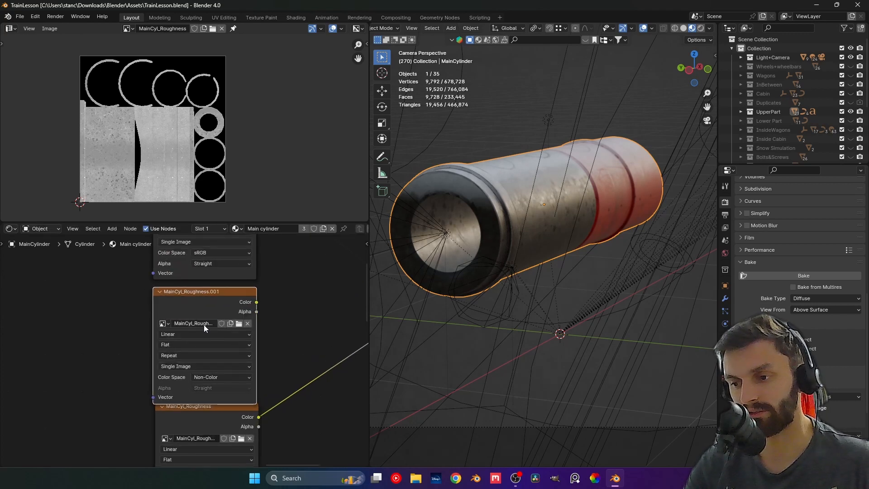
{"action": "left_click", "coordinate": [208, 324]}
{"action": "left_click_drag", "start_coordinate": [213, 325], "coordinate": [179, 333]}
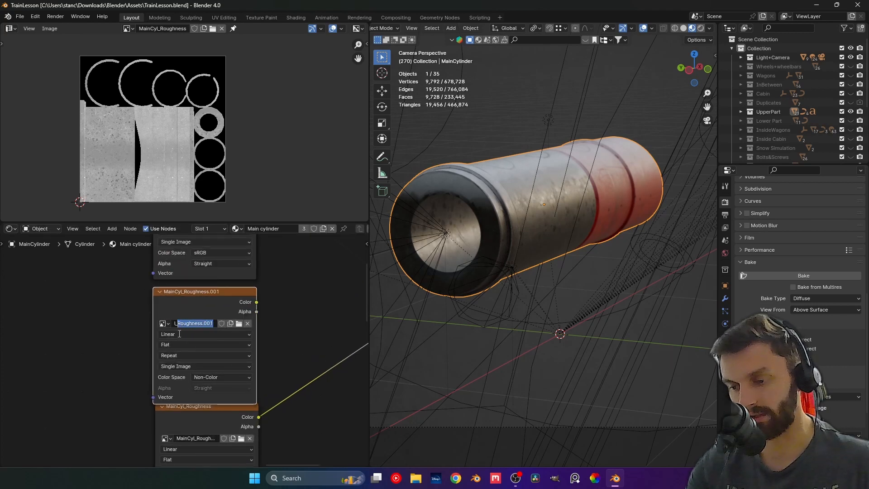
{"action": "type", "text": "Metal"}
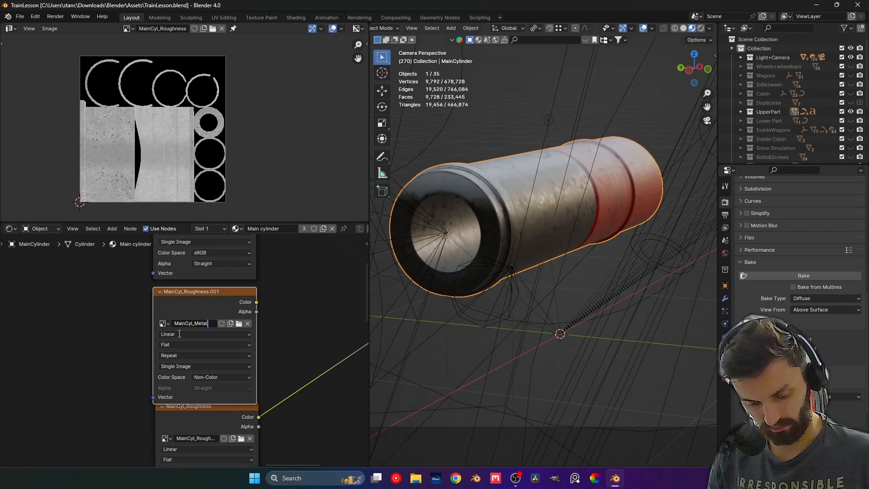
{"action": "type", "text": "ness"}
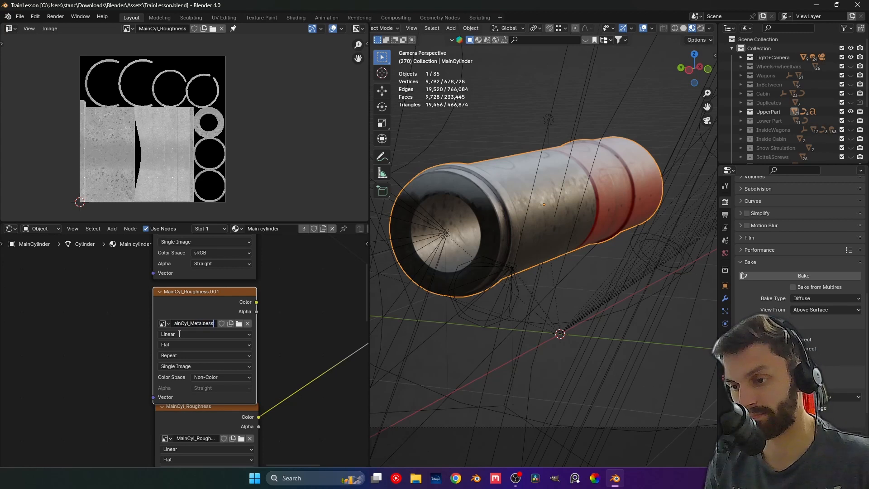
{"action": "key", "text": "Return"}
Unlink the duplicated node's image and start a new image named MainCyl_Metalness for it
{"action": "left_click", "coordinate": [248, 323]}
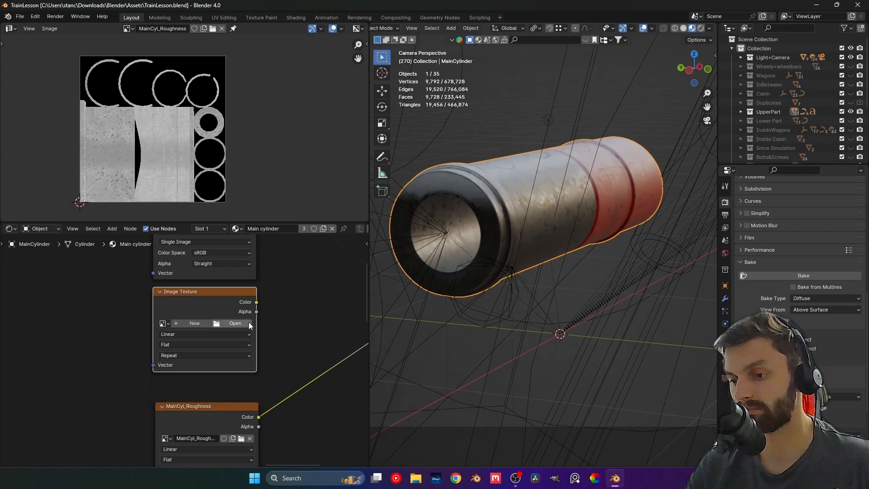
{"action": "left_click", "coordinate": [200, 323]}
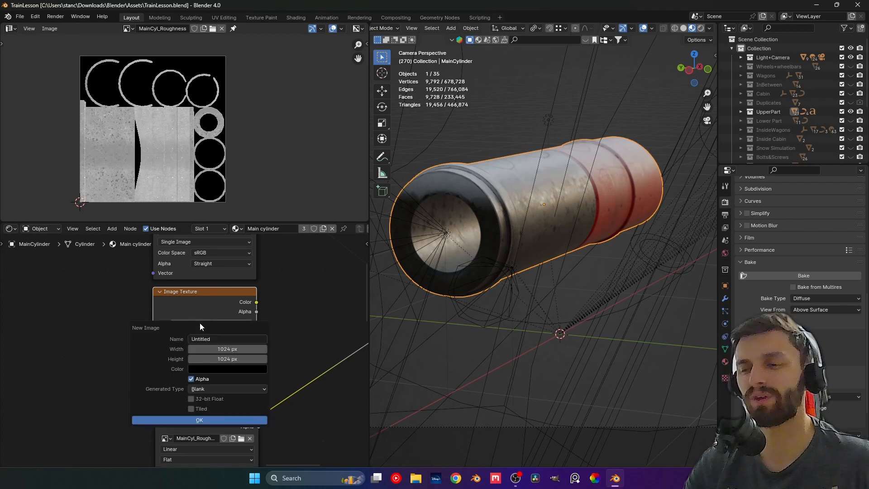
{"action": "left_click", "coordinate": [205, 339]}
{"action": "type", "text": "Main"}
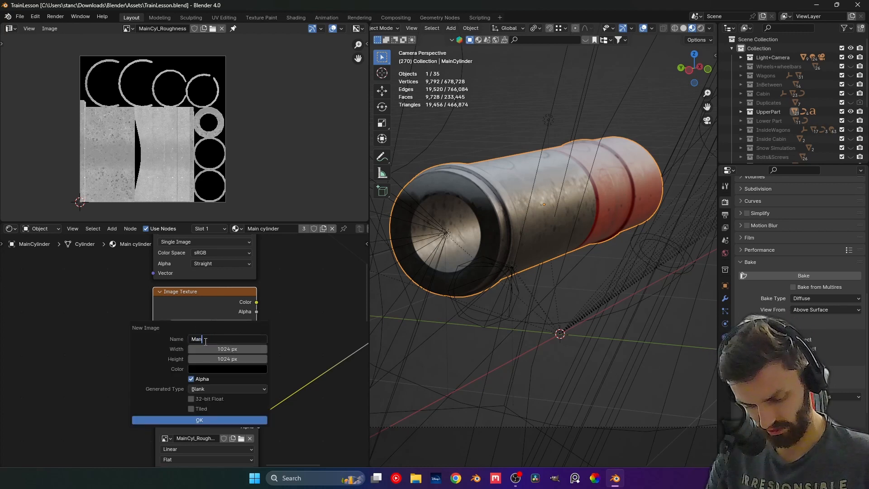
{"action": "type", "text": "Cy"}
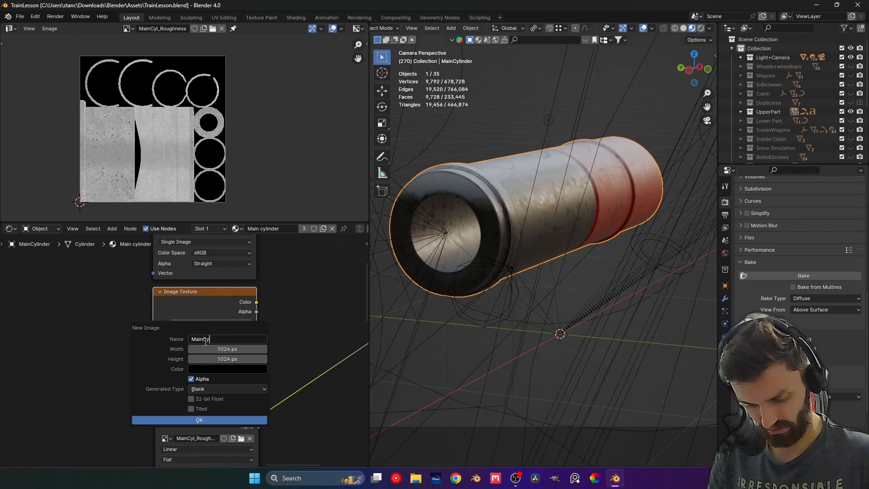
{"action": "type", "text": "l_"}
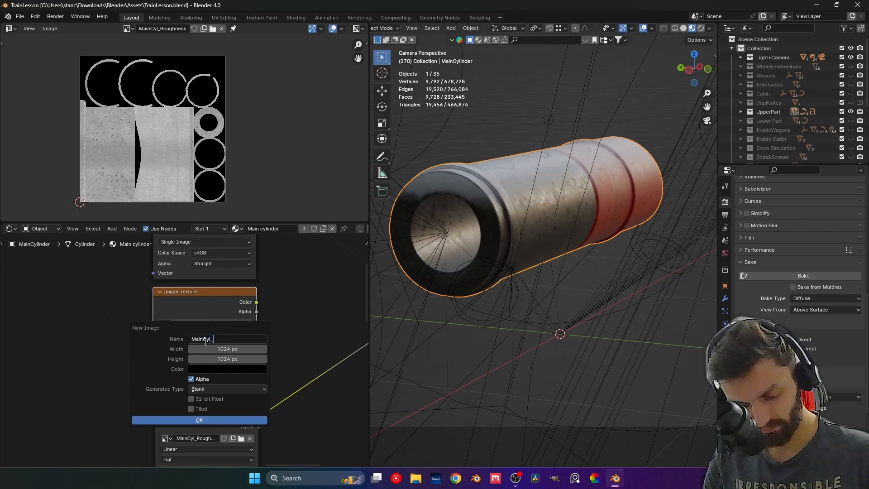
{"action": "type", "text": "Metalness"}
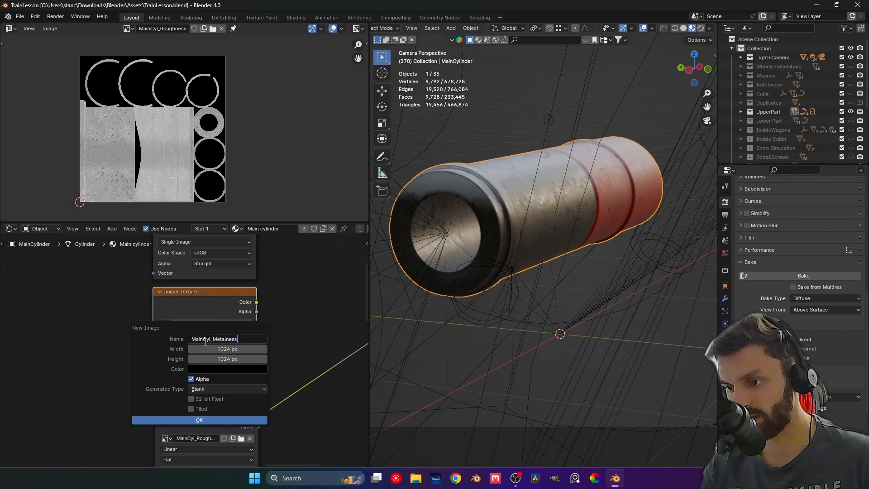
Create the metalness image at 4096 × 4096 px without alpha and display it in the image editor
{"action": "left_click", "coordinate": [235, 347]}
{"action": "left_click", "coordinate": [240, 347]}
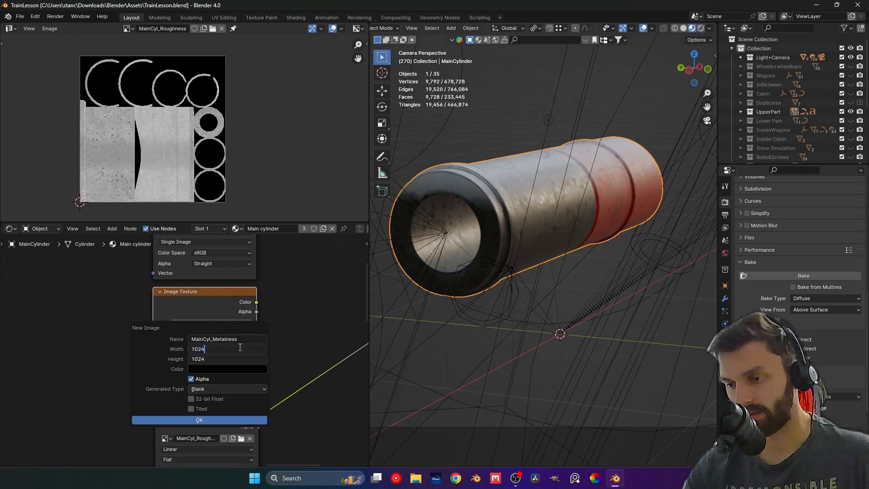
{"action": "type", "text": "*4"}
{"action": "key", "text": "Return"}
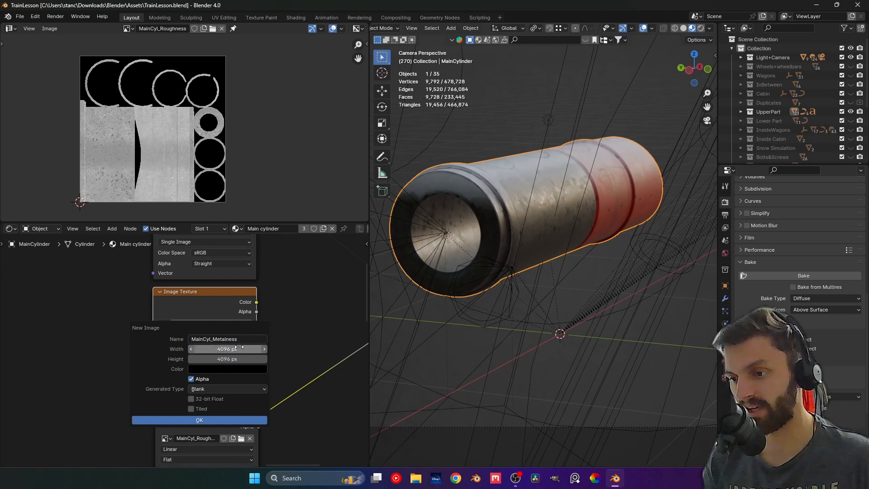
{"action": "left_click", "coordinate": [191, 379]}
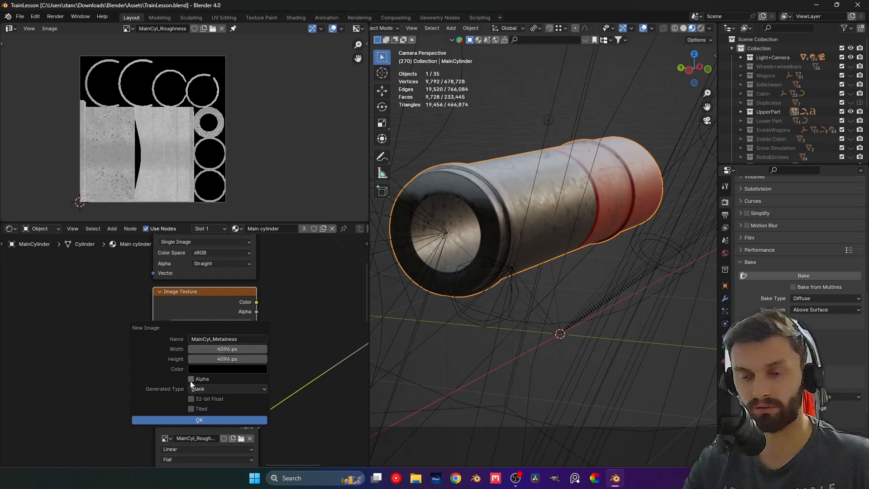
{"action": "left_click", "coordinate": [196, 417]}
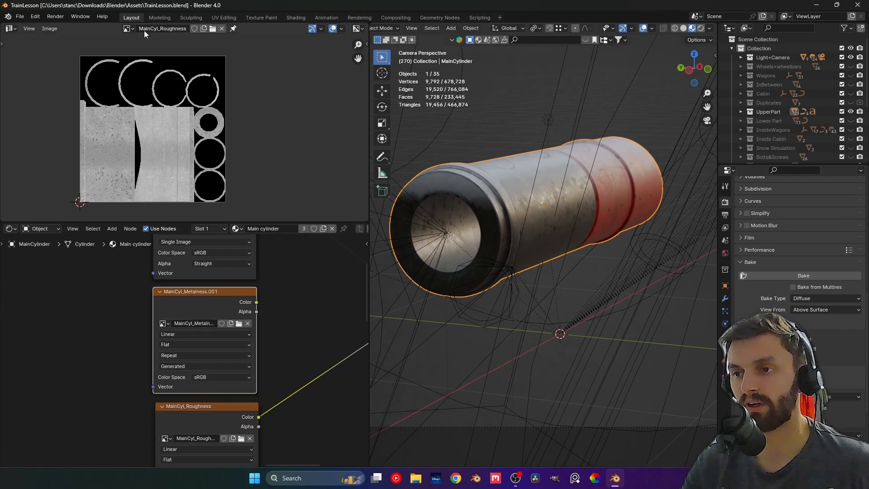
{"action": "left_click", "coordinate": [128, 28]}
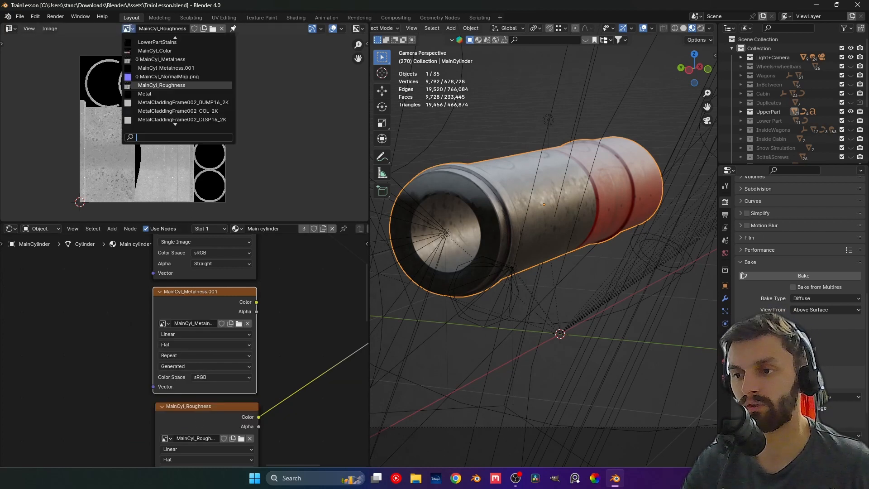
{"action": "left_click", "coordinate": [191, 68]}
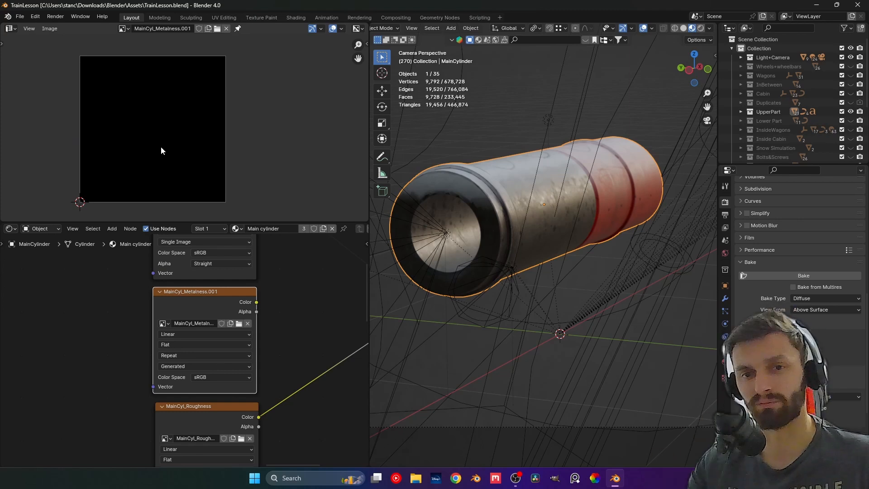
Test the Principled BSDF's Metallic value at 1.000 and return it to 0.000
{"action": "scroll", "coordinate": [294, 289], "scroll_direction": "down", "scroll_amount": 3}
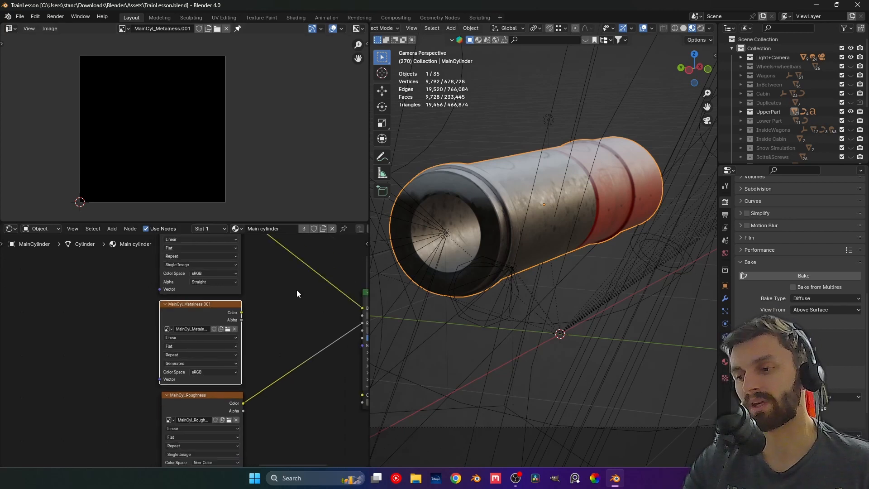
{"action": "middle_click_drag", "start_coordinate": [297, 290], "coordinate": [156, 293]}
{"action": "left_click_drag", "start_coordinate": [235, 319], "coordinate": [303, 319]}
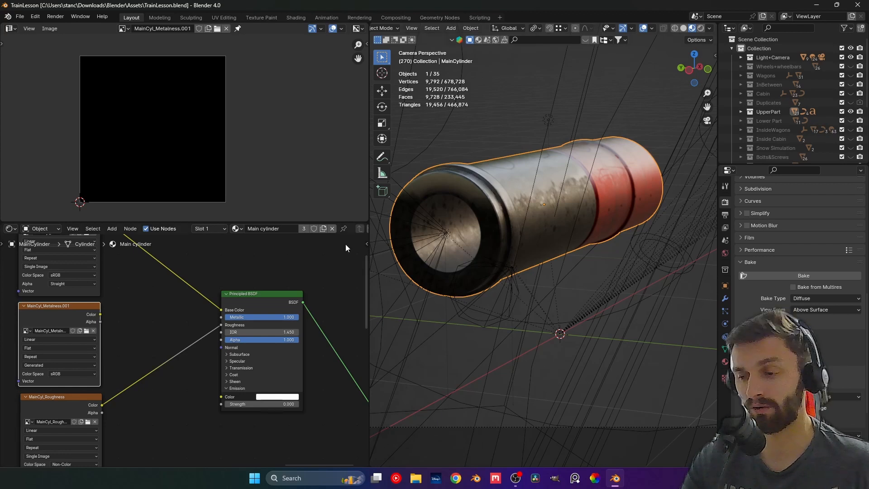
{"action": "left_click_drag", "start_coordinate": [290, 317], "coordinate": [224, 317]}
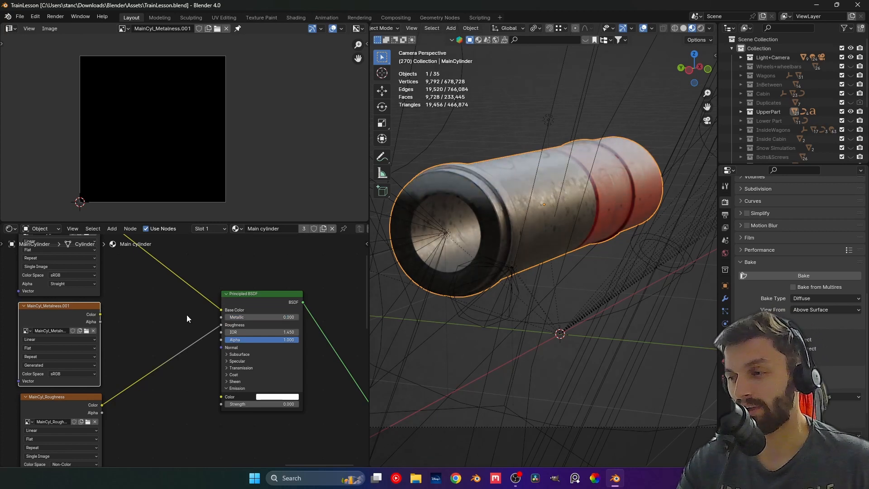
{"action": "middle_click_drag", "start_coordinate": [178, 320], "coordinate": [199, 315]}
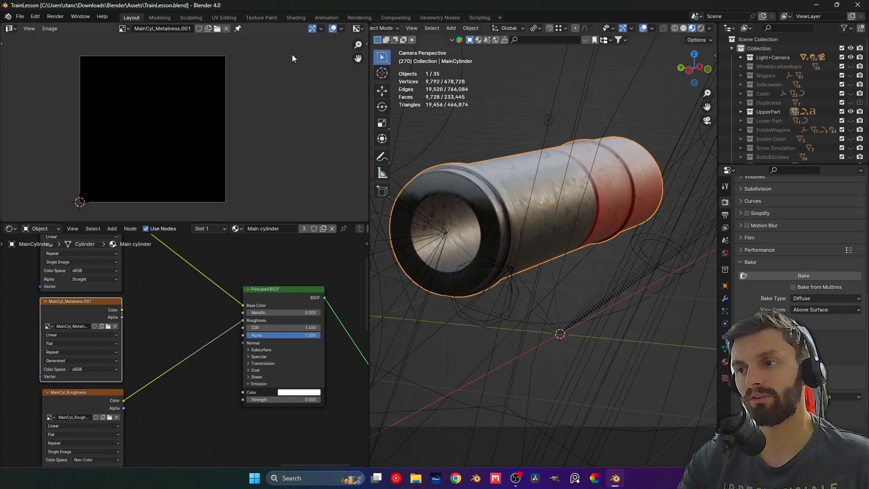
Switch to the Texture Paint workspace and split the 3D viewport to add an image editor beside it
{"action": "left_click", "coordinate": [263, 19]}
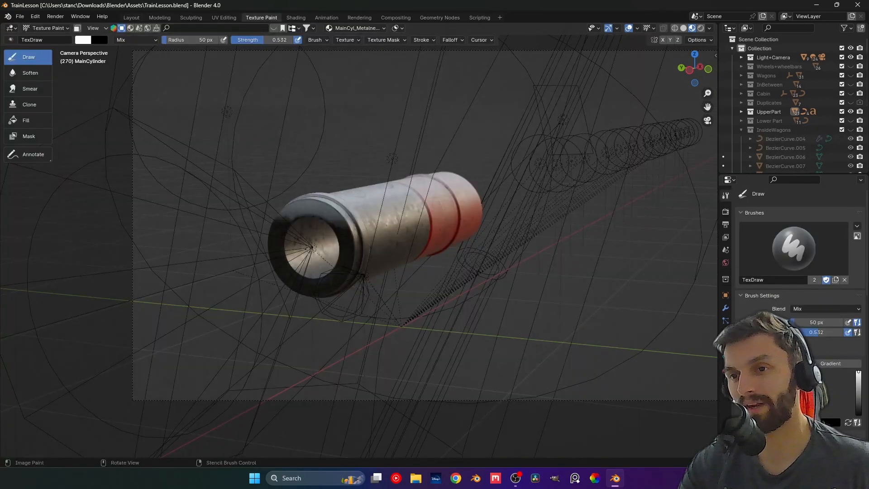
{"action": "left_click_drag", "start_coordinate": [2, 26], "coordinate": [264, 29]}
{"action": "left_click", "coordinate": [13, 28]}
{"action": "left_click", "coordinate": [31, 73]}
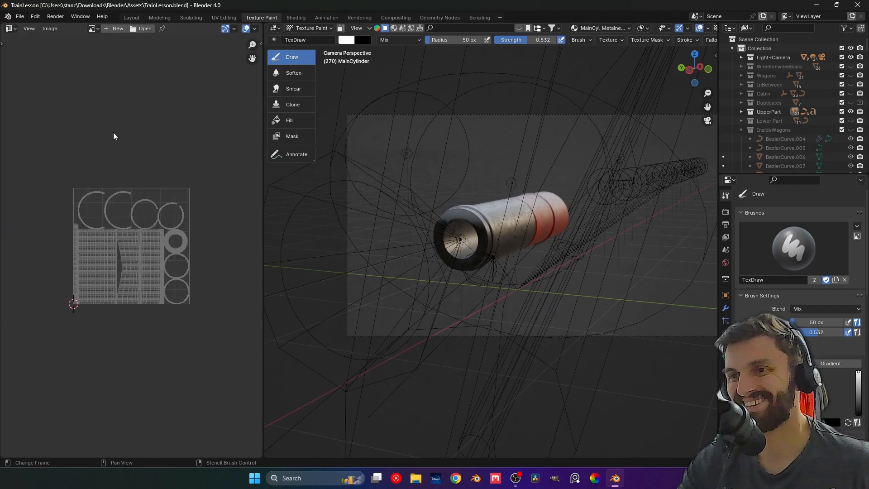
Find MainCyl_Metalness.001 by searching for "mainc" and display it in the new image editor
{"action": "left_click", "coordinate": [93, 29]}
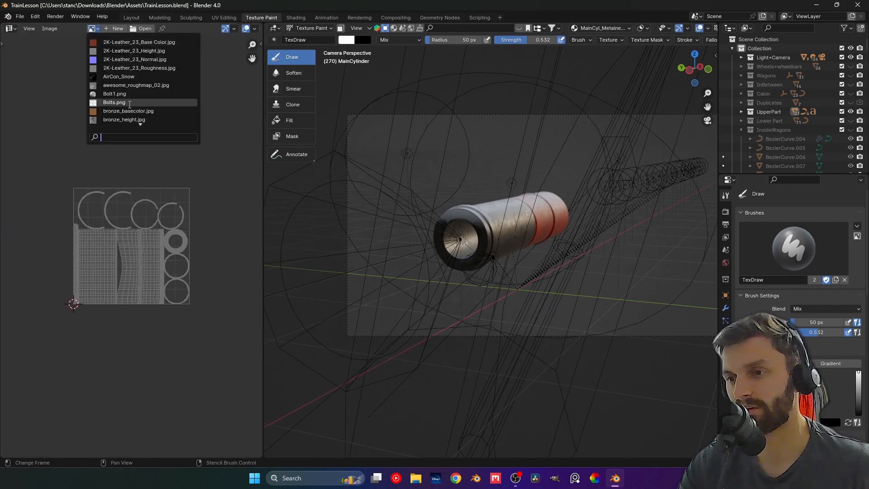
{"action": "type", "text": "mainc"}
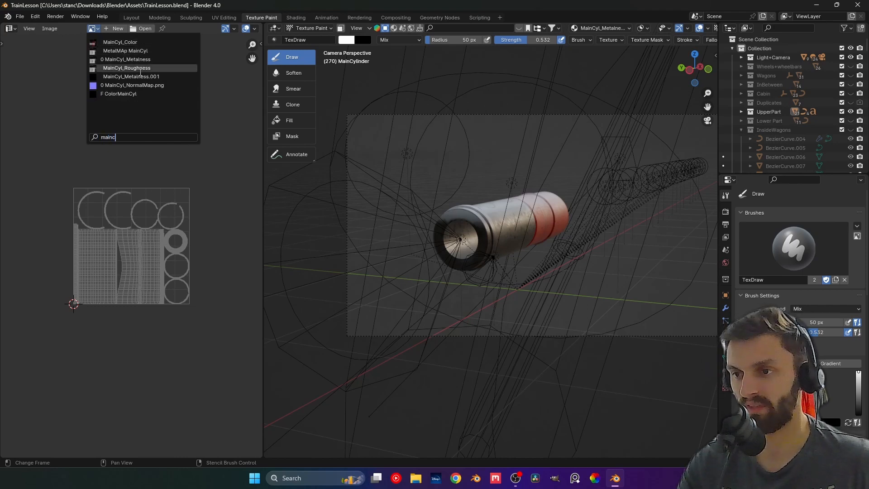
{"action": "left_click", "coordinate": [143, 80]}
{"action": "scroll", "coordinate": [175, 190], "scroll_direction": "down", "scroll_amount": 8}
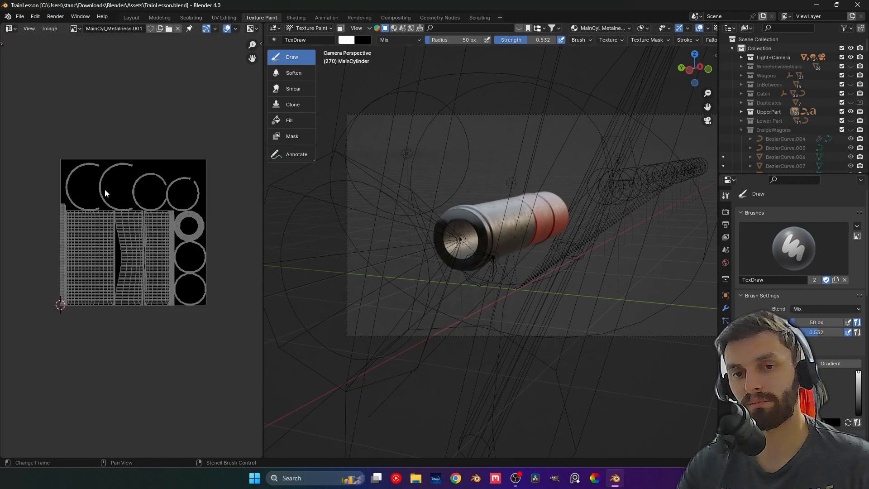
{"action": "scroll", "coordinate": [103, 194], "scroll_direction": "up", "scroll_amount": 1}
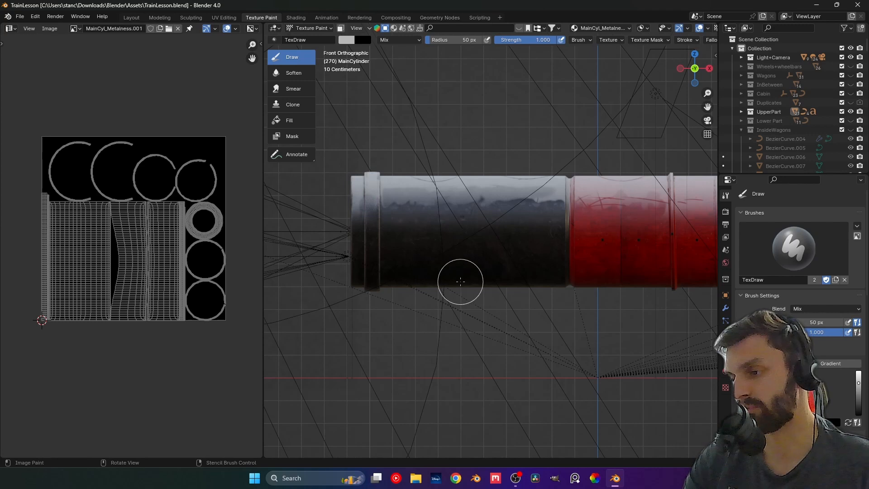
Paint light grey metalness strokes along the side of the main cylinder with the 50 px TexDraw brush
{"action": "scroll", "coordinate": [799, 317], "scroll_direction": "down", "scroll_amount": 8}
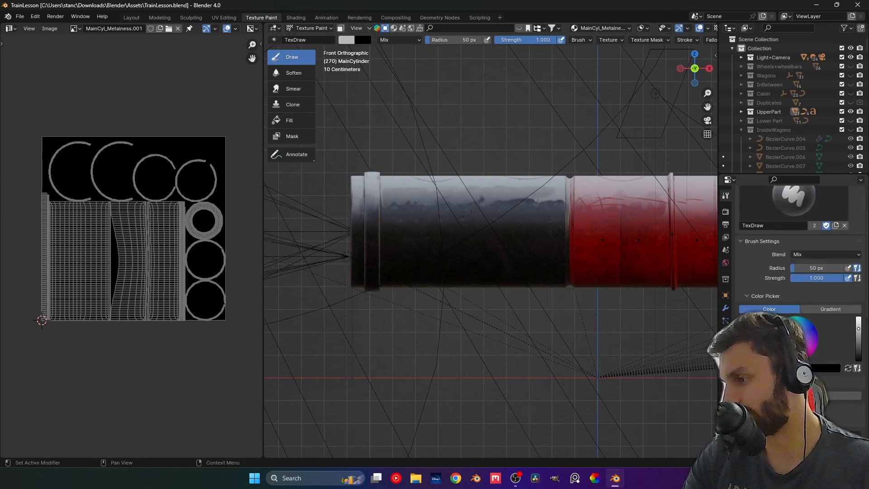
{"action": "scroll", "coordinate": [799, 254], "scroll_direction": "down", "scroll_amount": 1}
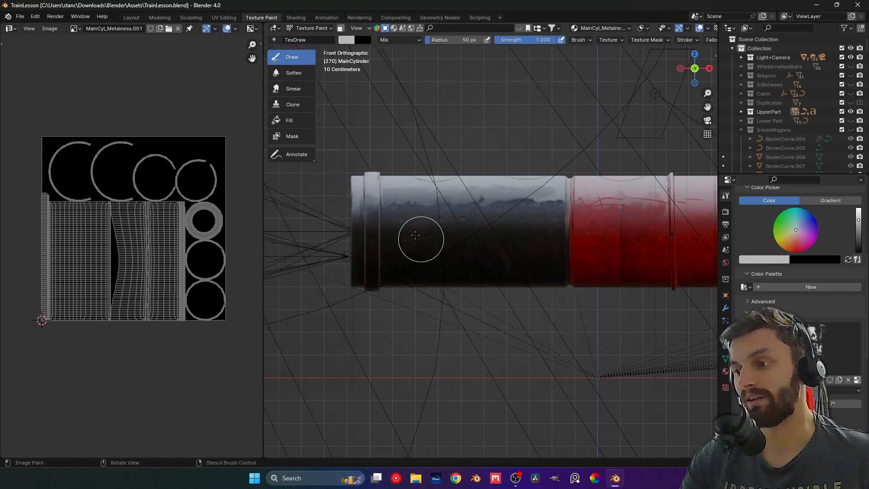
{"action": "left_click", "coordinate": [446, 250]}
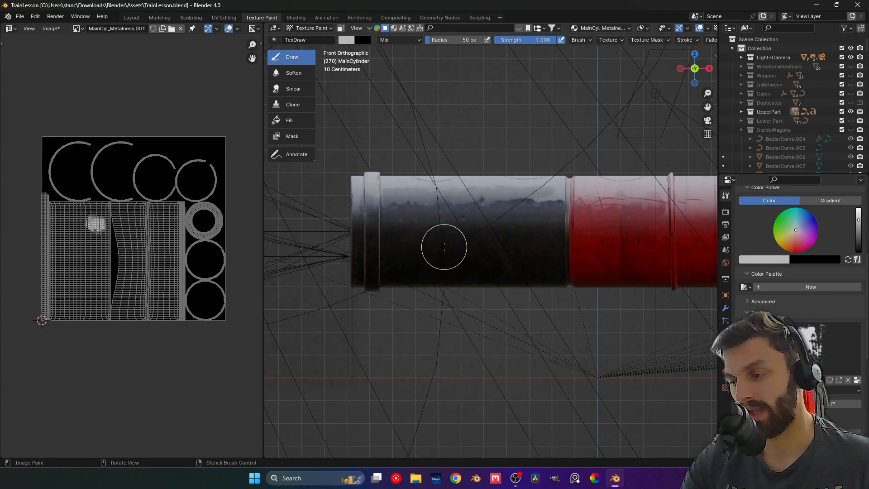
{"action": "left_click_drag", "start_coordinate": [537, 270], "coordinate": [627, 285]}
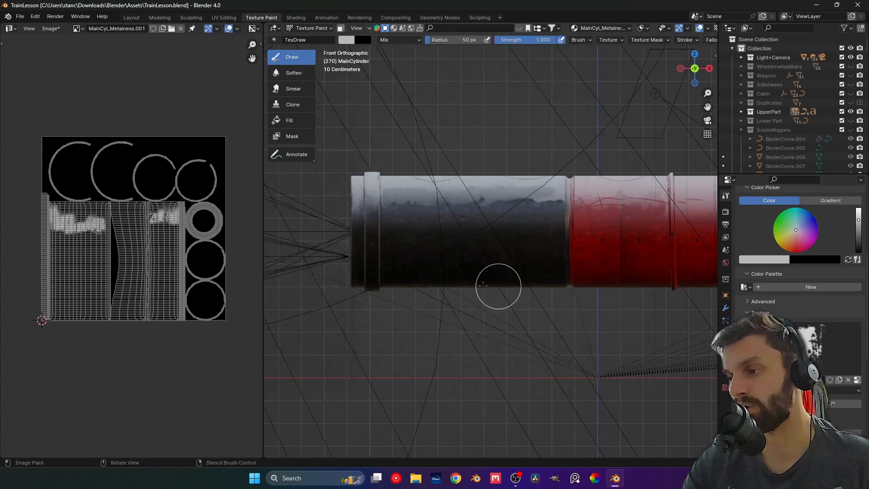
{"action": "mouse_move", "coordinate": [497, 289]}
{"action": "middle_mouse_down"}
{"action": "mouse_move", "coordinate": [476, 284]}
{"action": "mouse_move", "coordinate": [516, 285]}
{"action": "mouse_move", "coordinate": [542, 263]}
{"action": "mouse_move", "coordinate": [537, 280]}
{"action": "mouse_move", "coordinate": [540, 258]}
{"action": "mouse_move", "coordinate": [529, 283]}
{"action": "mouse_move", "coordinate": [541, 258]}
{"action": "mouse_move", "coordinate": [557, 262]}
{"action": "middle_mouse_up"}
{"action": "left_click_drag", "start_coordinate": [566, 240], "coordinate": [590, 253]}
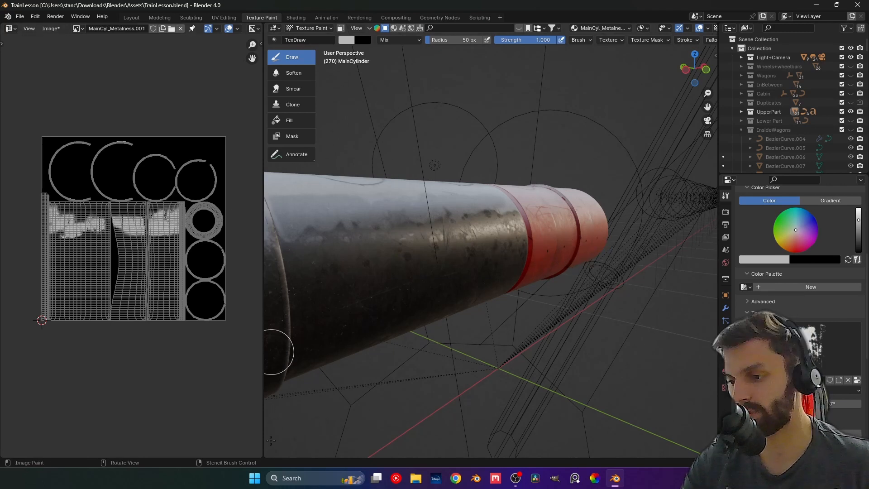
Split the image editor area in two and turn the lower half into a Shader Editor
{"action": "left_click_drag", "start_coordinate": [260, 334], "coordinate": [260, 229]}
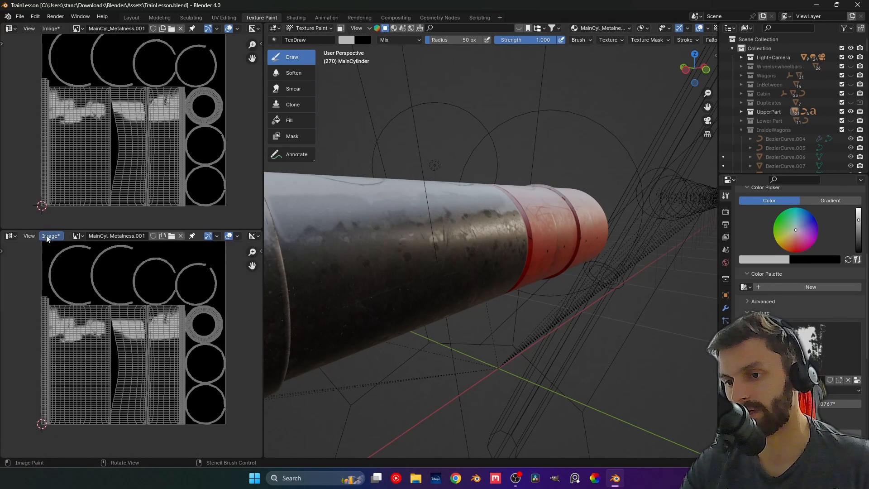
{"action": "left_click", "coordinate": [26, 236]}
{"action": "left_click", "coordinate": [14, 236]}
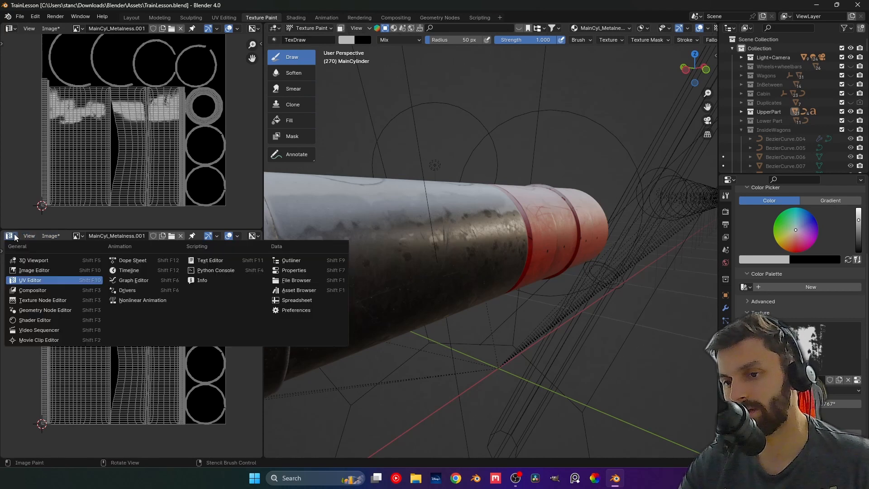
{"action": "left_click", "coordinate": [50, 316]}
Connect the MainCyl_Metalness.001 texture's Color output to the Metallic input of the Principled BSDF
{"action": "scroll", "coordinate": [136, 332], "scroll_direction": "down", "scroll_amount": 5}
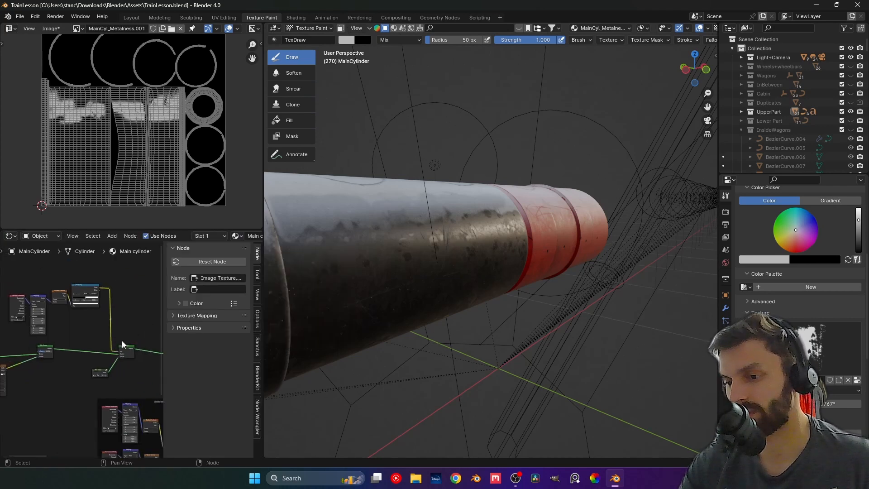
{"action": "scroll", "coordinate": [91, 348], "scroll_direction": "down", "scroll_amount": 3}
{"action": "middle_click_drag", "start_coordinate": [122, 351], "coordinate": [59, 346]}
{"action": "scroll", "coordinate": [58, 347], "scroll_direction": "up", "scroll_amount": 5}
{"action": "scroll", "coordinate": [57, 344], "scroll_direction": "up", "scroll_amount": 6}
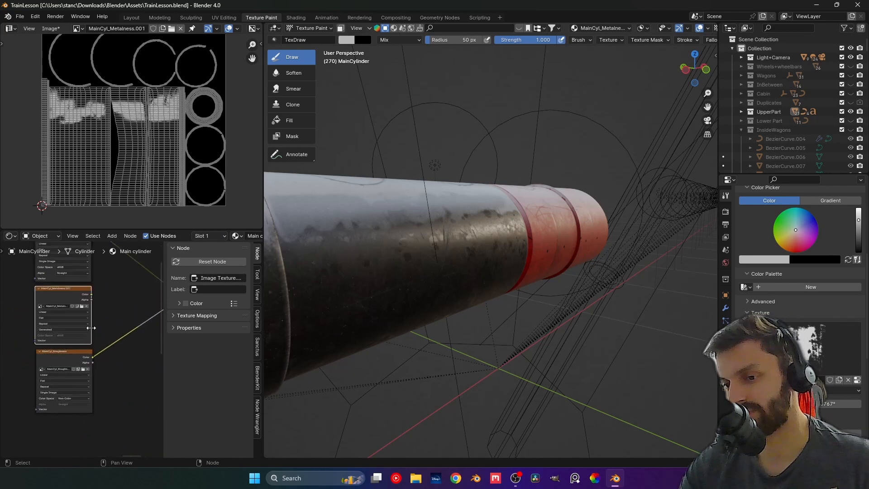
{"action": "left_click_drag", "start_coordinate": [60, 320], "coordinate": [107, 324]}
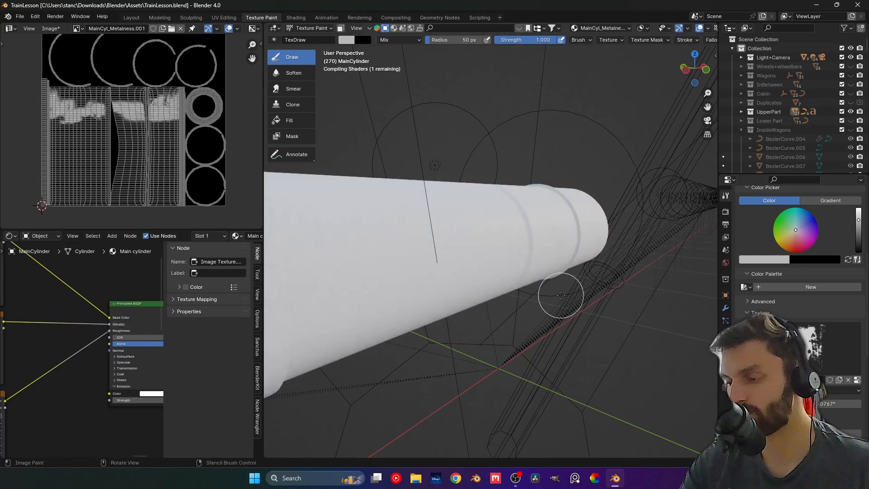
Paint light grey metalness over the front rim rings and the remaining gaps on the side of the cylinder's black section
{"action": "middle_click_drag", "start_coordinate": [506, 286], "coordinate": [550, 306]}
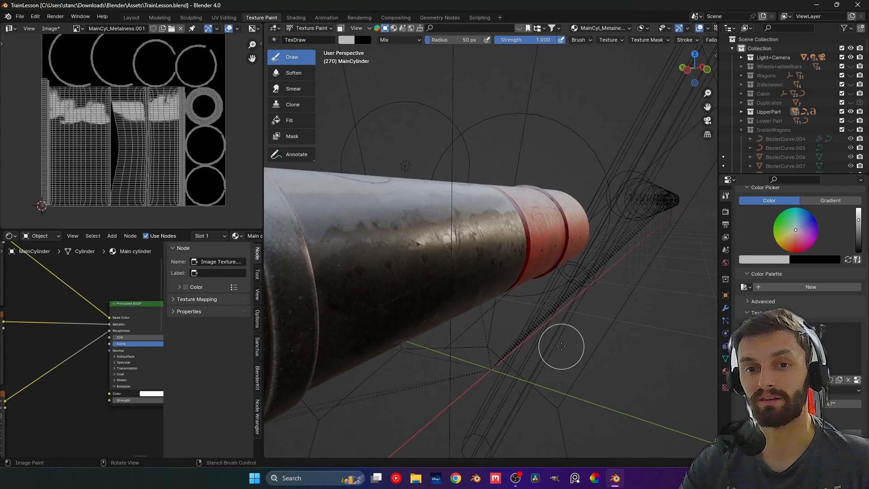
{"action": "middle_click_drag", "start_coordinate": [480, 343], "coordinate": [450, 295]}
{"action": "scroll", "coordinate": [450, 294], "scroll_direction": "up", "scroll_amount": 5}
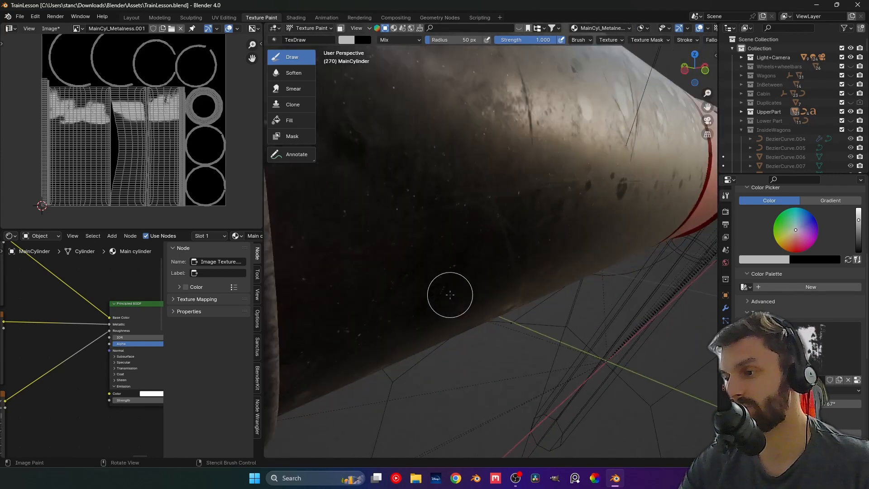
{"action": "scroll", "coordinate": [450, 295], "scroll_direction": "down", "scroll_amount": 5}
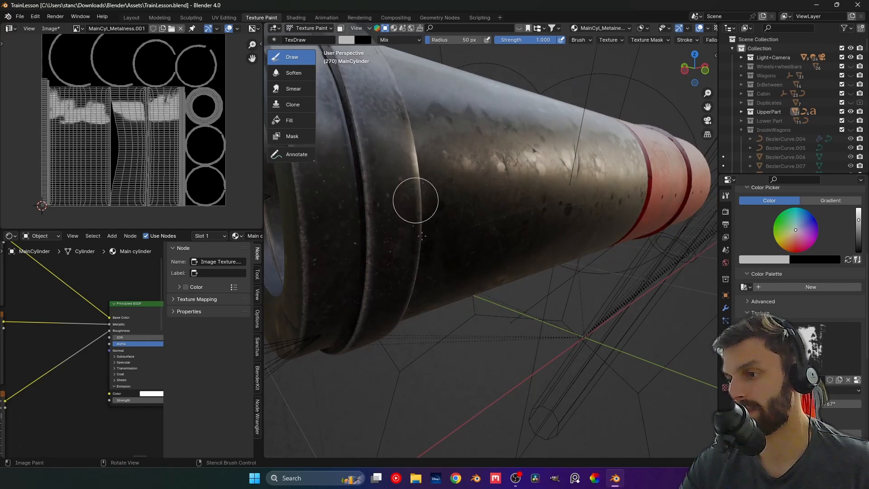
{"action": "scroll", "coordinate": [427, 288], "scroll_direction": "down", "scroll_amount": 6}
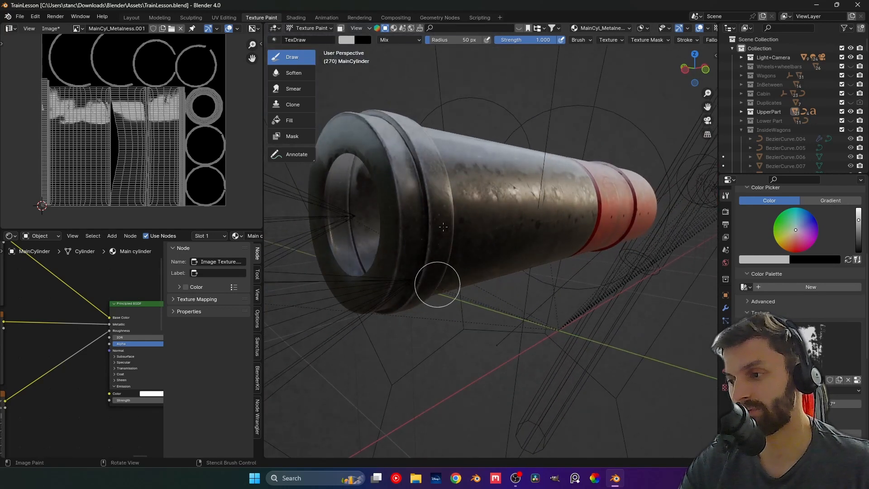
{"action": "mouse_move", "coordinate": [423, 299]}
{"action": "left_mouse_down"}
{"action": "mouse_move", "coordinate": [419, 265]}
{"action": "mouse_move", "coordinate": [485, 245]}
{"action": "mouse_move", "coordinate": [494, 282]}
{"action": "left_mouse_up"}
{"action": "middle_click_drag", "start_coordinate": [535, 253], "coordinate": [462, 233]}
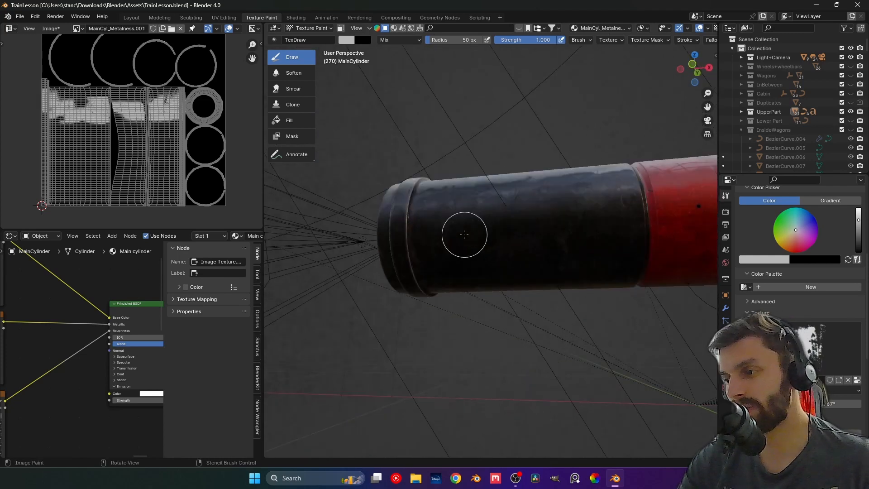
{"action": "middle_click_drag", "start_coordinate": [502, 263], "coordinate": [440, 237]}
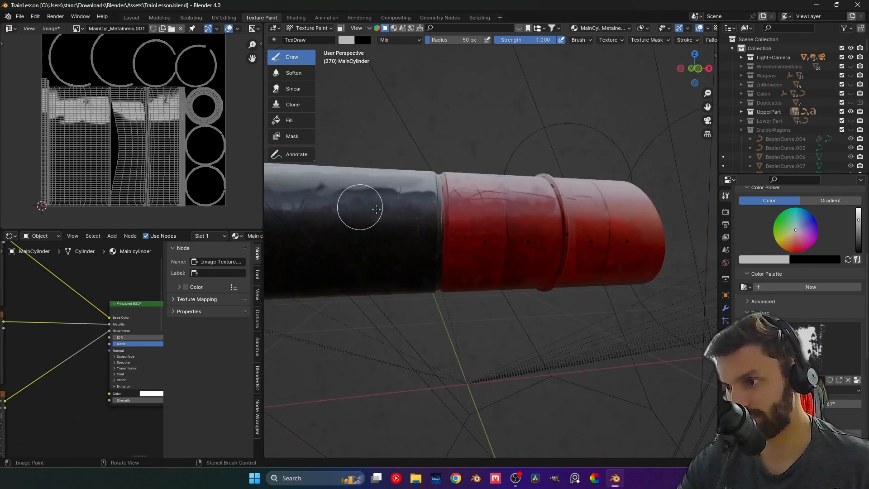
{"action": "mouse_move", "coordinate": [438, 206]}
{"action": "middle_mouse_down"}
{"action": "mouse_move", "coordinate": [486, 248]}
{"action": "mouse_move", "coordinate": [414, 229]}
{"action": "mouse_move", "coordinate": [490, 215]}
{"action": "middle_mouse_up"}
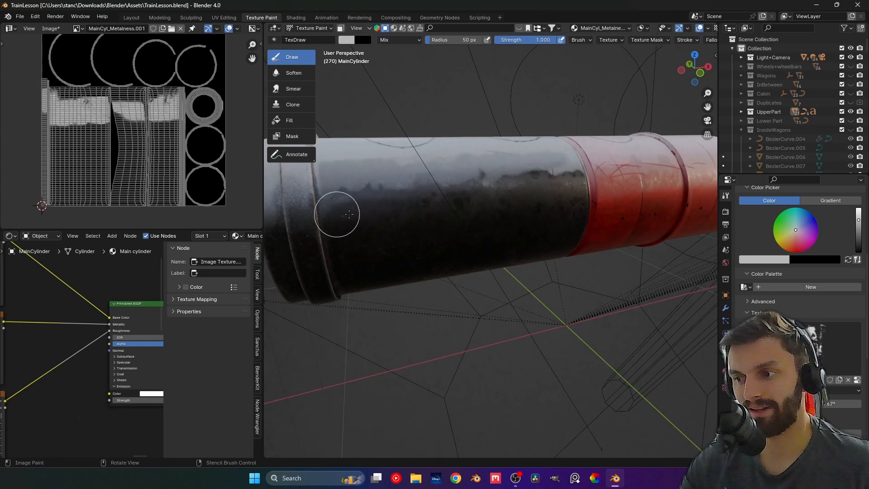
{"action": "middle_click_drag", "start_coordinate": [337, 273], "coordinate": [427, 262]}
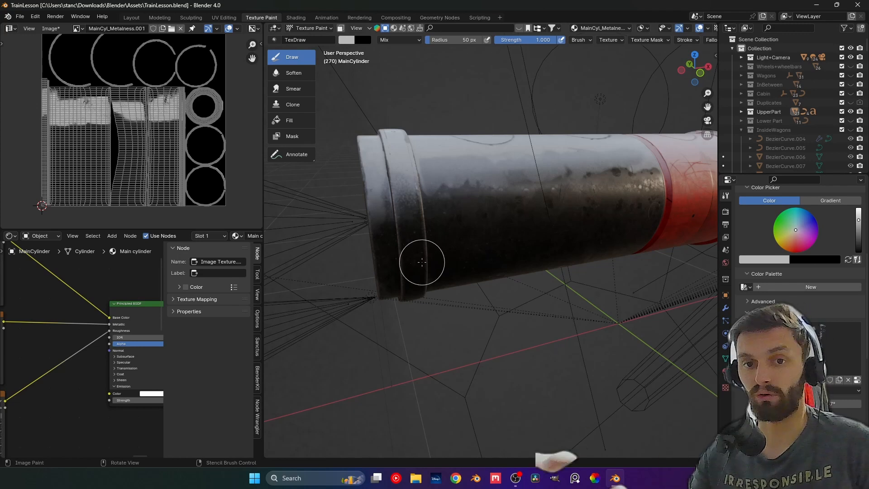
Paint metalness over the side of the red section and start covering the cylinder's underside
{"action": "scroll", "coordinate": [561, 276], "scroll_direction": "down", "scroll_amount": 2}
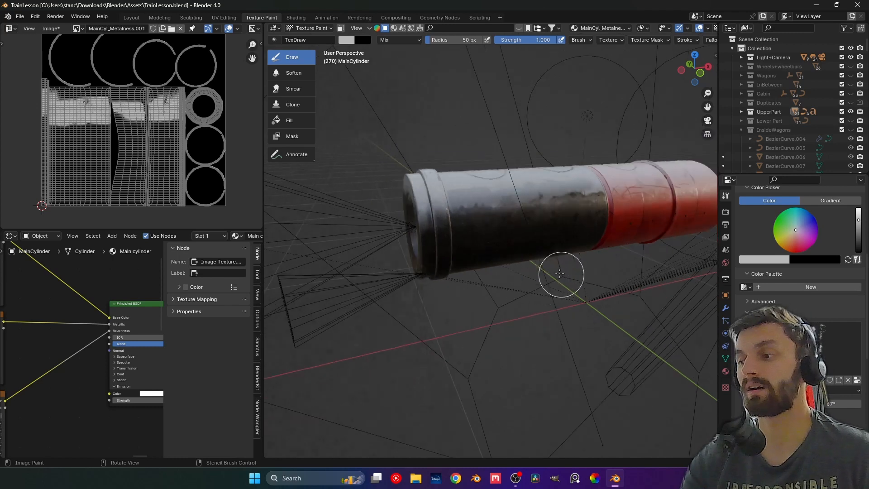
{"action": "middle_click_drag", "start_coordinate": [637, 253], "coordinate": [543, 233], "text": "shift"}
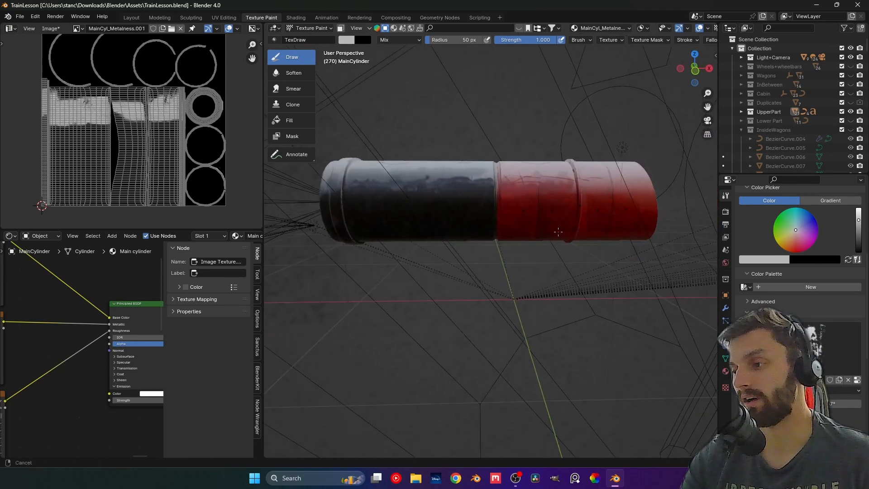
{"action": "scroll", "coordinate": [530, 229], "scroll_direction": "up", "scroll_amount": 2}
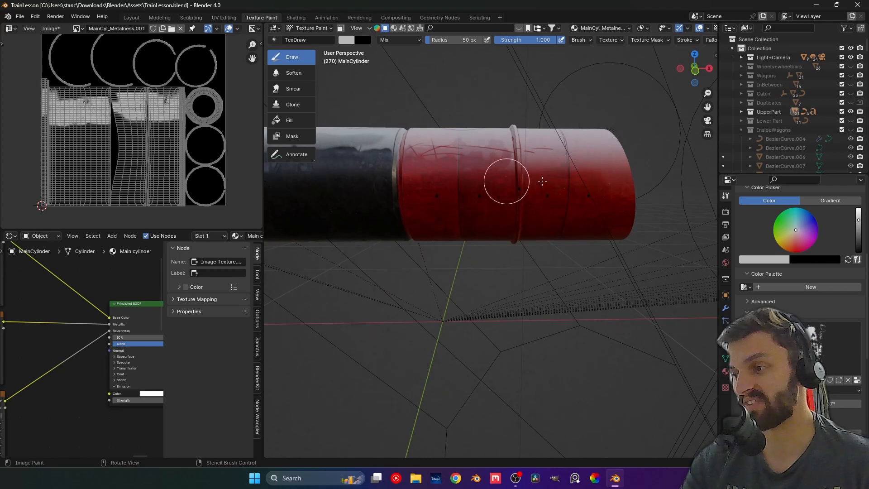
{"action": "middle_click_drag", "start_coordinate": [557, 251], "coordinate": [511, 190]}
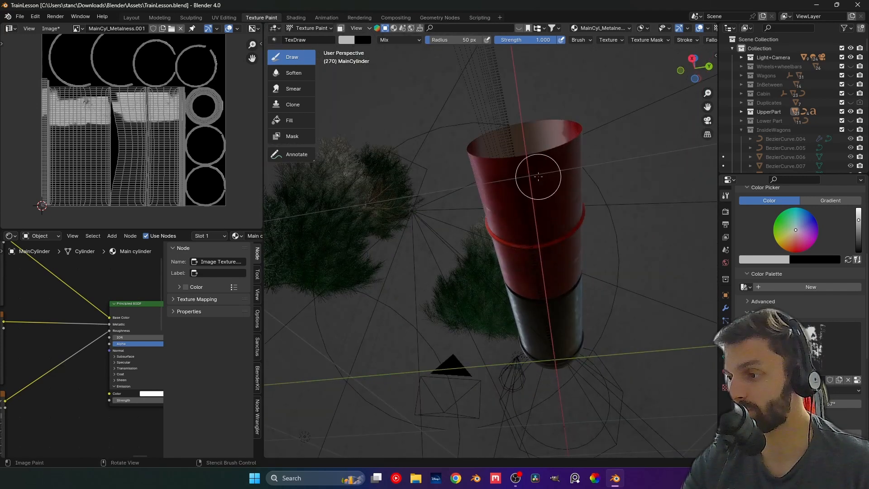
{"action": "left_click_drag", "start_coordinate": [539, 287], "coordinate": [561, 373]}
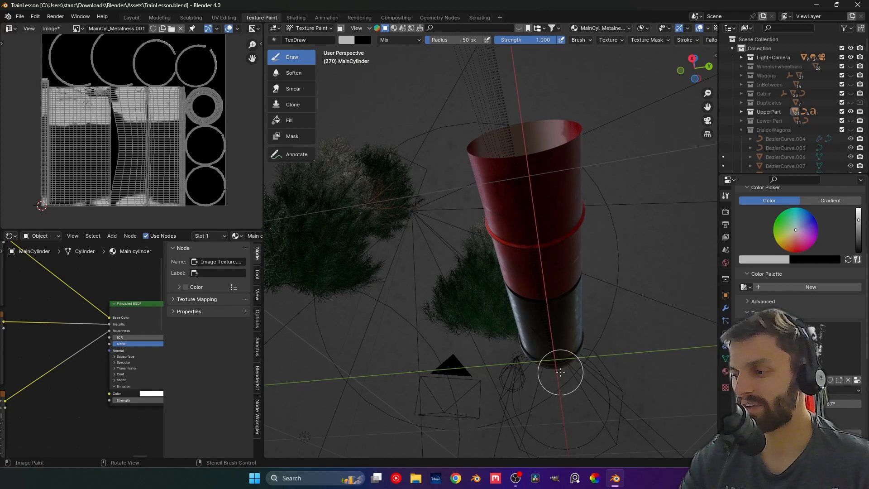
Paint metalness along the full length of the cylinder's underside from the bottom orthographic view
{"action": "key", "text": "ctrl+KP_7"}
{"action": "scroll", "coordinate": [485, 357], "scroll_direction": "down", "scroll_amount": 2}
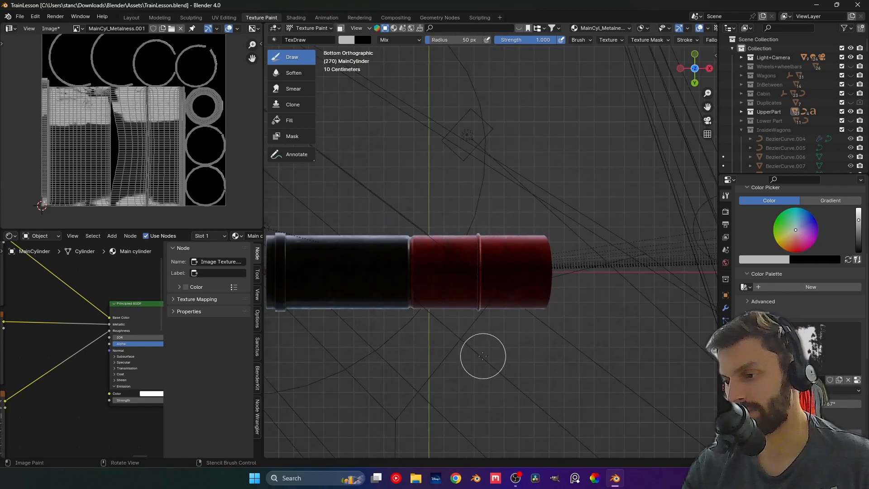
{"action": "middle_click_drag", "start_coordinate": [365, 329], "coordinate": [440, 352], "text": "shift"}
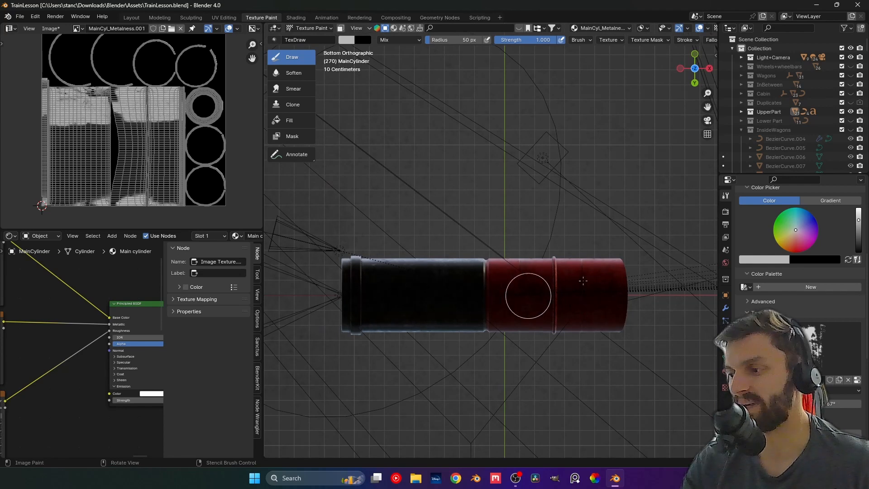
{"action": "left_click_drag", "start_coordinate": [618, 283], "coordinate": [623, 302]}
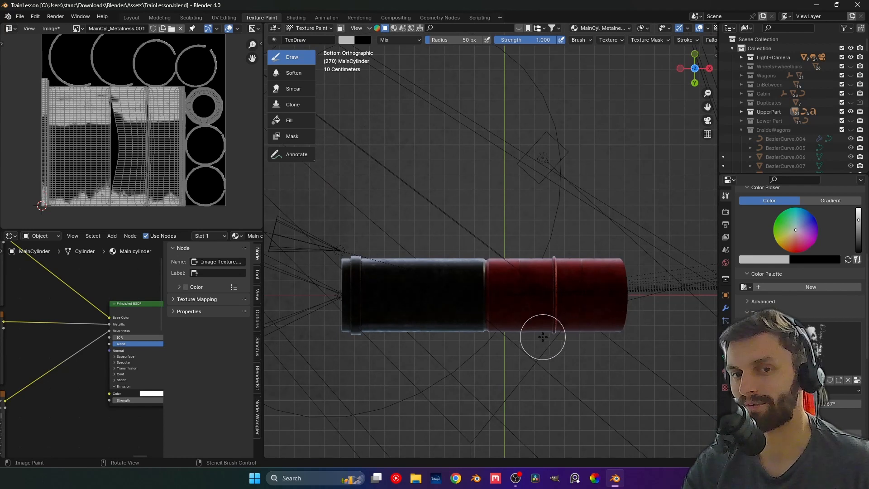
Paint patchy metalness across the opposite side of the cylinder, from the red end to the black front
{"action": "mouse_move", "coordinate": [555, 298]}
{"action": "middle_mouse_down"}
{"action": "mouse_move", "coordinate": [498, 242]}
{"action": "mouse_move", "coordinate": [448, 246]}
{"action": "middle_mouse_up"}
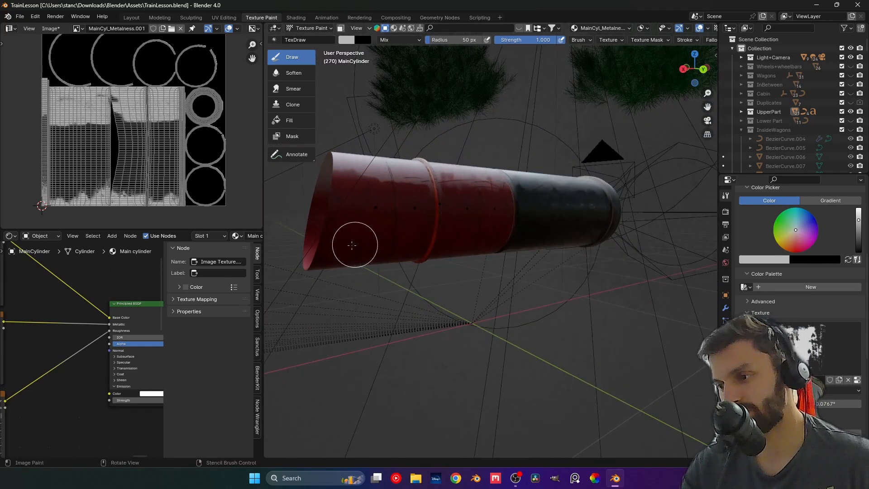
{"action": "mouse_move", "coordinate": [341, 238]}
{"action": "left_mouse_down"}
{"action": "mouse_move", "coordinate": [591, 233]}
{"action": "mouse_move", "coordinate": [528, 216]}
{"action": "mouse_move", "coordinate": [342, 200]}
{"action": "mouse_move", "coordinate": [495, 194]}
{"action": "mouse_move", "coordinate": [611, 208]}
{"action": "left_mouse_up"}
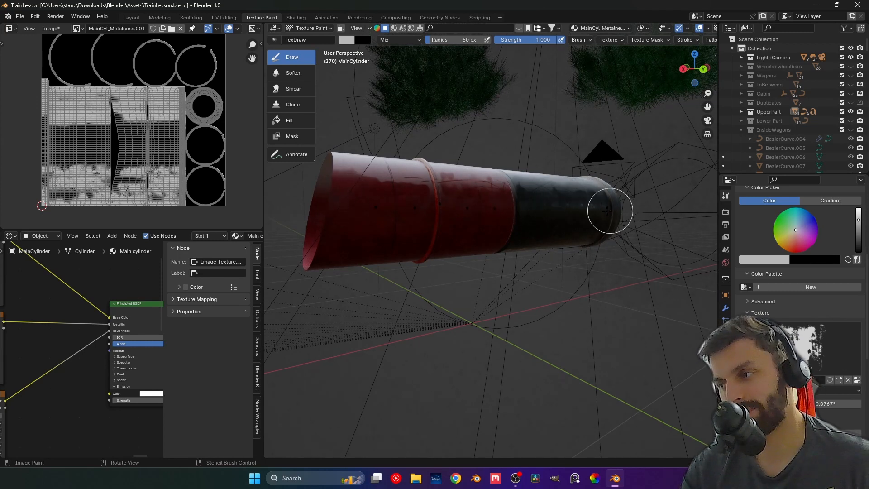
{"action": "mouse_move", "coordinate": [522, 216]}
{"action": "middle_mouse_down"}
{"action": "mouse_move", "coordinate": [487, 233]}
{"action": "mouse_move", "coordinate": [460, 209]}
{"action": "mouse_move", "coordinate": [564, 233]}
{"action": "mouse_move", "coordinate": [429, 240]}
{"action": "mouse_move", "coordinate": [467, 200]}
{"action": "mouse_move", "coordinate": [490, 209]}
{"action": "middle_mouse_up"}
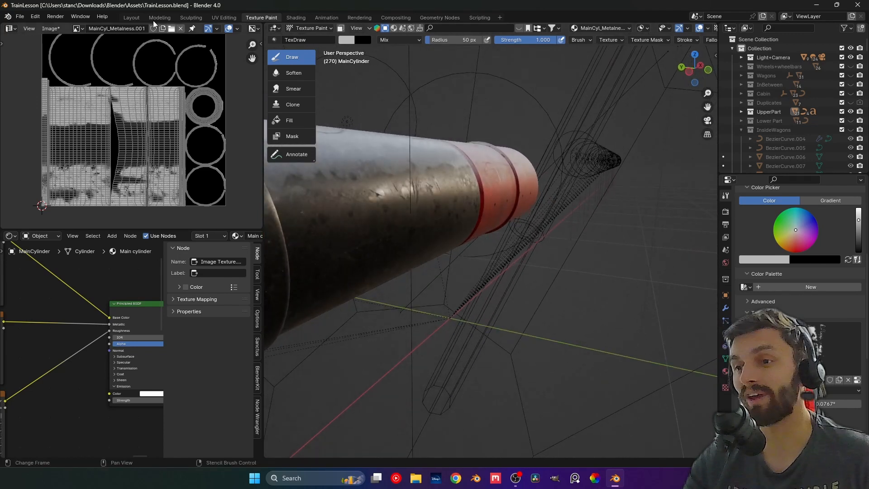
Save the painted metalness image as MAinCyl_Metalness.png in the Train\MainCyl folder
{"action": "left_click", "coordinate": [50, 29]}
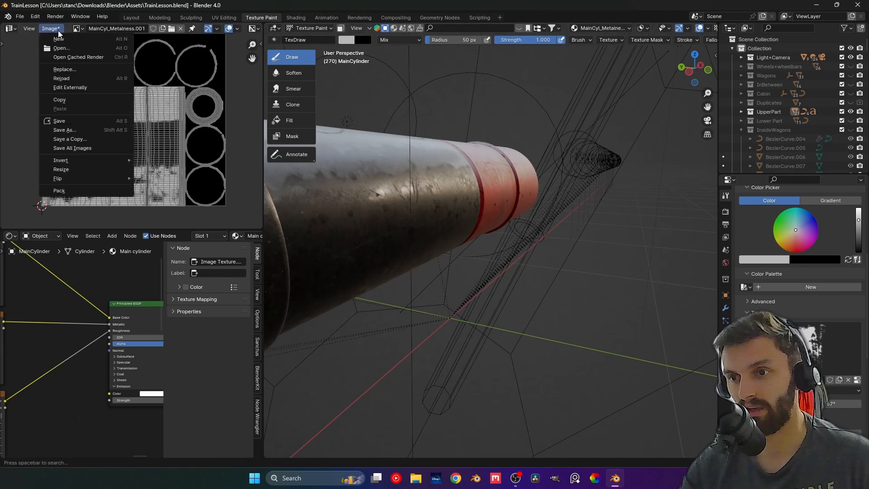
{"action": "left_click", "coordinate": [70, 130]}
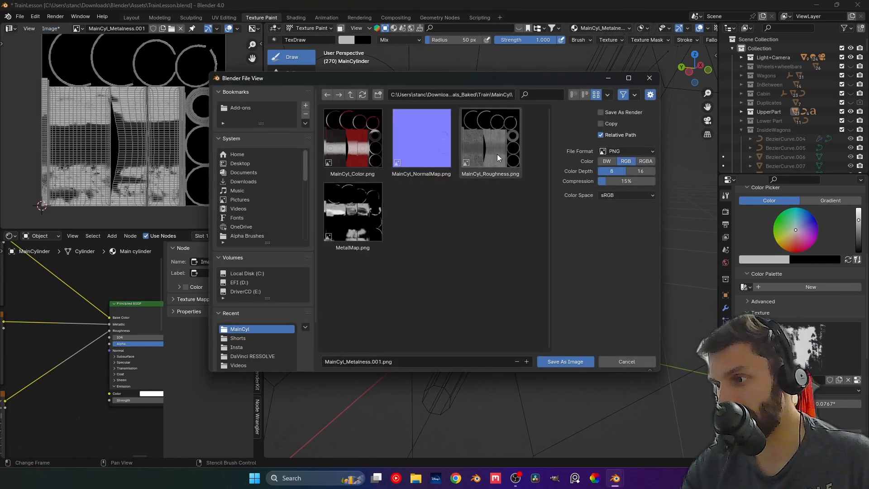
{"action": "left_click", "coordinate": [365, 220]}
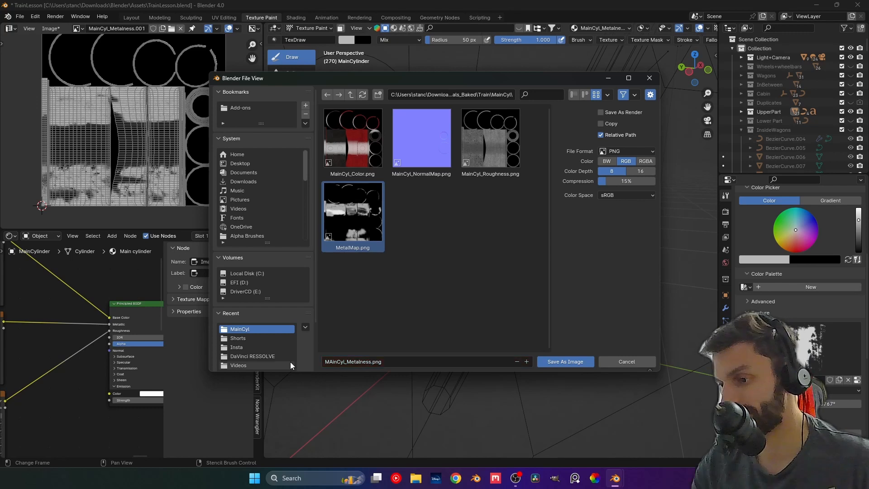
{"action": "left_click", "coordinate": [568, 362]}
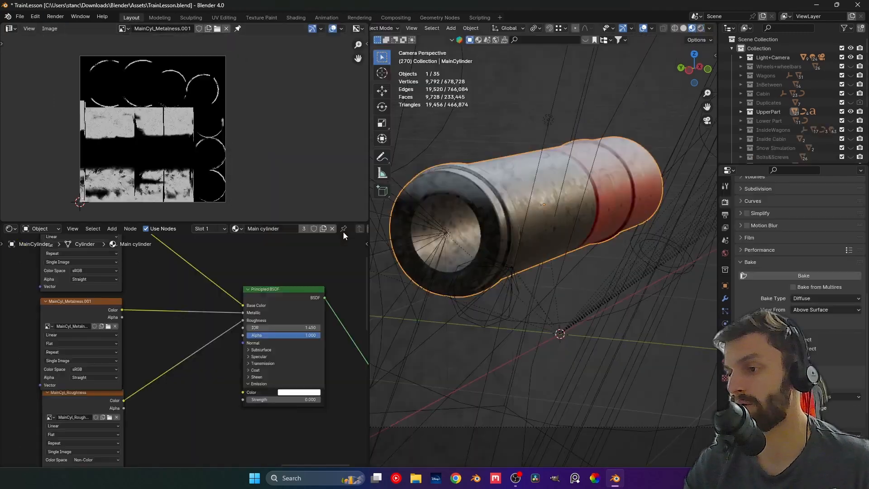
Examine the metallic cylinder and its Main cylinder shader nodes in the Layout workspace
{"action": "middle_click_drag", "start_coordinate": [412, 249], "coordinate": [444, 213]}
{"action": "middle_click_drag", "start_coordinate": [262, 313], "coordinate": [189, 291]}
{"action": "scroll", "coordinate": [192, 295], "scroll_direction": "down", "scroll_amount": 4}
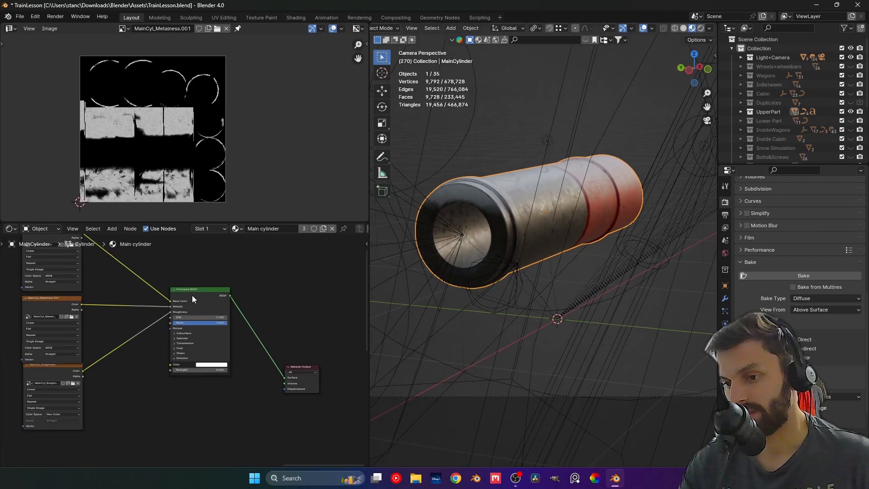
{"action": "scroll", "coordinate": [192, 295], "scroll_direction": "up", "scroll_amount": 2}
{"action": "middle_click_drag", "start_coordinate": [146, 316], "coordinate": [203, 313]}
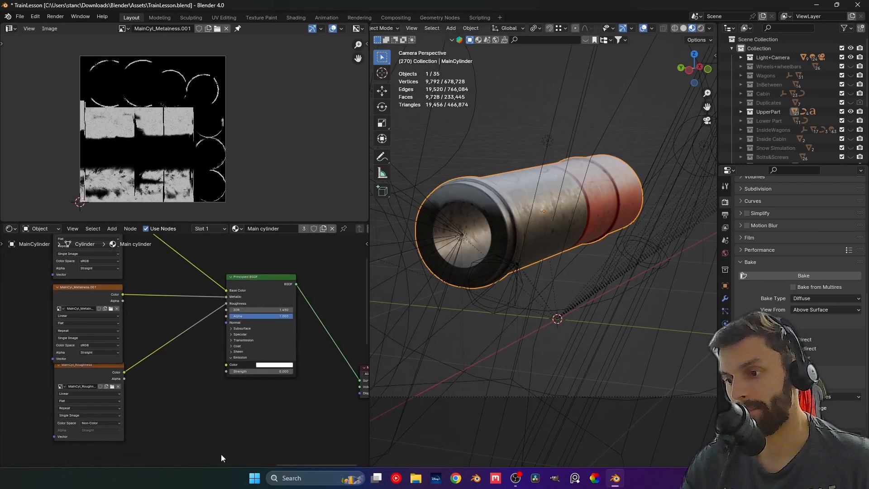
Compare the cylinder's look by previewing the original Mix Shader network and returning to the texture-based Principled BSDF
{"action": "scroll", "coordinate": [274, 404], "scroll_direction": "down", "scroll_amount": 3}
{"action": "scroll", "coordinate": [116, 337], "scroll_direction": "up", "scroll_amount": 2}
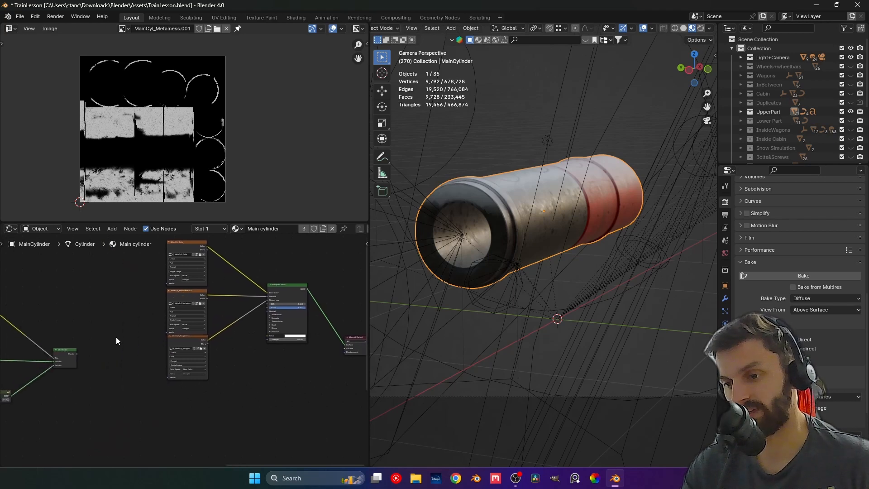
{"action": "left_click", "coordinate": [71, 363], "text": "ctrl+shift"}
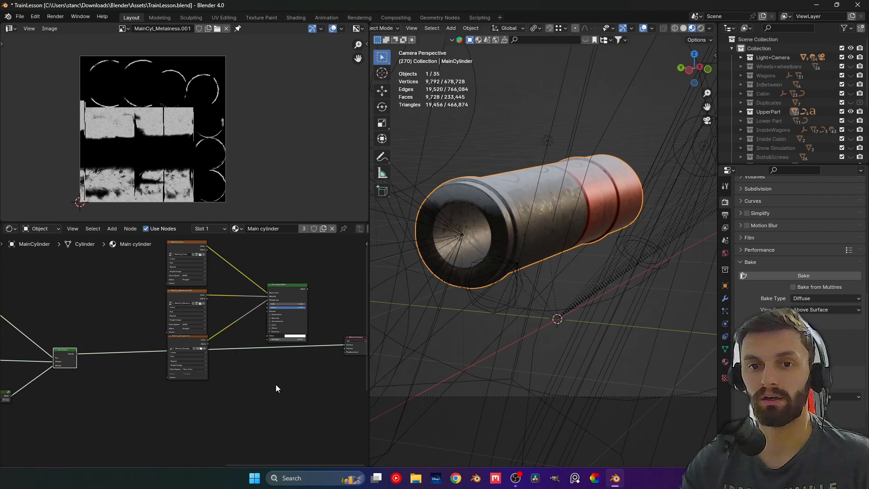
{"action": "left_click", "coordinate": [289, 289], "text": "ctrl+shift"}
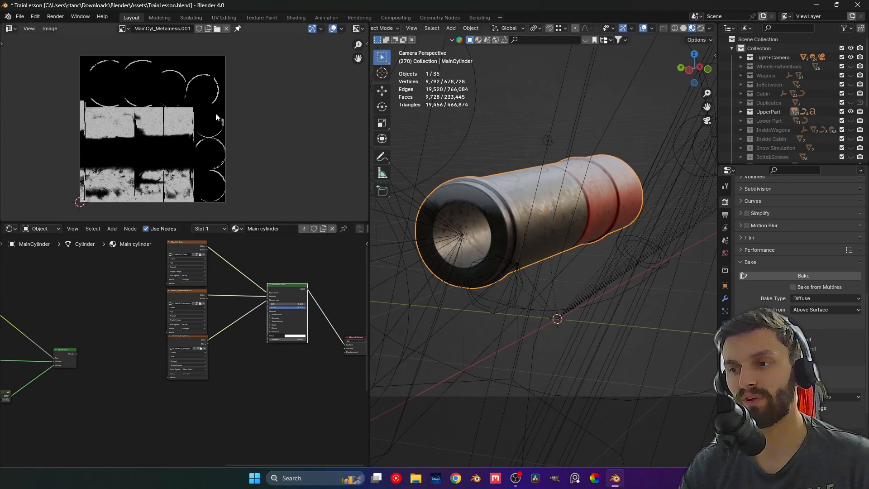
Show the MainCyl_Color image in the image editor and route the original Mix Shader to the material output
{"action": "left_click", "coordinate": [129, 28]}
{"action": "left_click", "coordinate": [154, 68]}
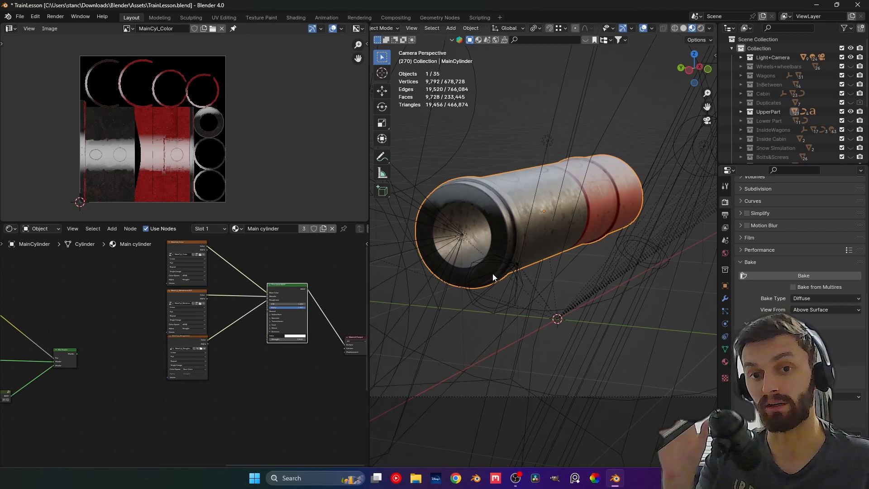
{"action": "left_click", "coordinate": [73, 362], "text": "ctrl+shift"}
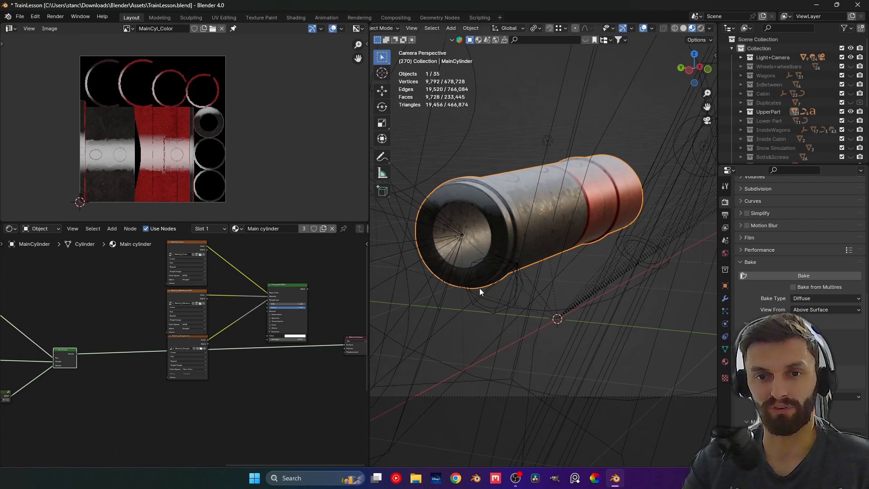
Open the Red Metal node group and set its Principled BSDF's Metallic value to 0
{"action": "scroll", "coordinate": [213, 387], "scroll_direction": "down", "scroll_amount": 2}
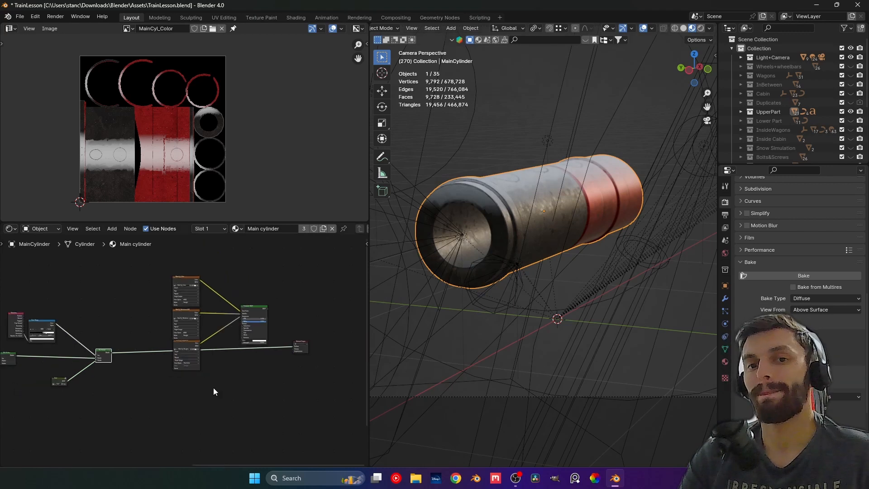
{"action": "middle_click_drag", "start_coordinate": [219, 349], "coordinate": [233, 344]}
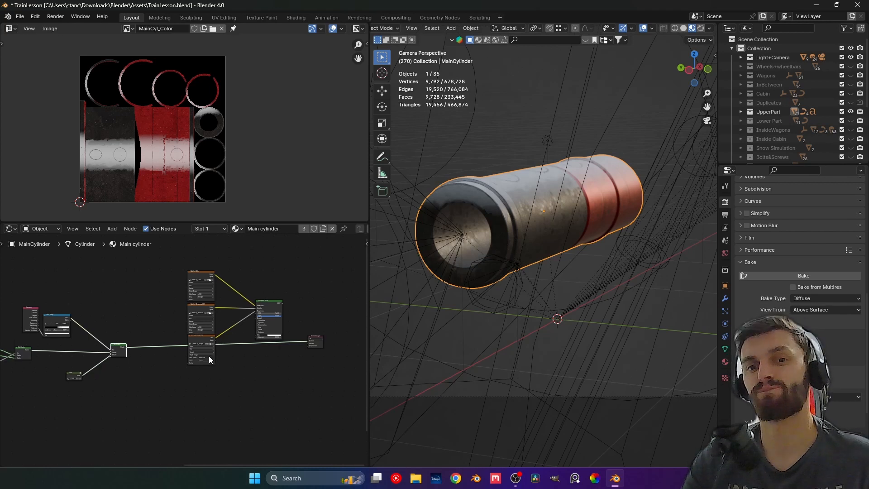
{"action": "middle_click_drag", "start_coordinate": [133, 355], "coordinate": [254, 328]}
{"action": "middle_click_drag", "start_coordinate": [94, 353], "coordinate": [308, 322]}
{"action": "middle_click_drag", "start_coordinate": [112, 361], "coordinate": [126, 360]}
{"action": "scroll", "coordinate": [155, 351], "scroll_direction": "up", "scroll_amount": 2}
{"action": "scroll", "coordinate": [154, 371], "scroll_direction": "up", "scroll_amount": 2}
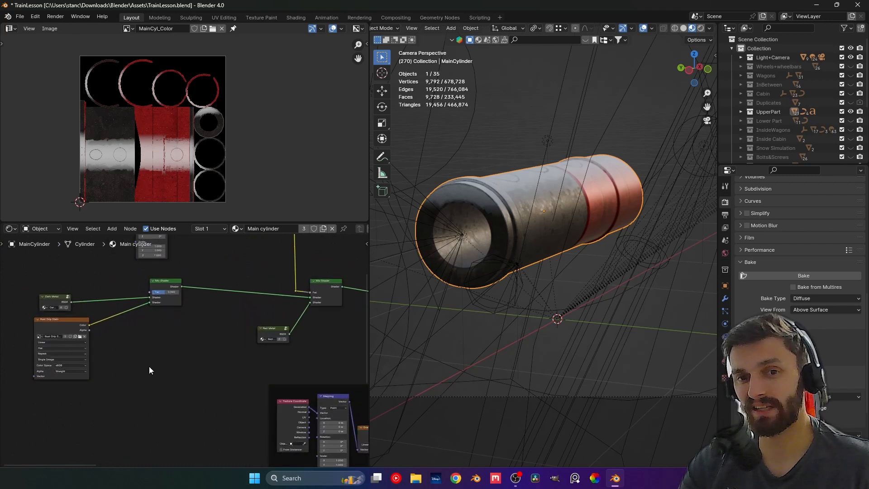
{"action": "middle_click_drag", "start_coordinate": [149, 366], "coordinate": [168, 368]}
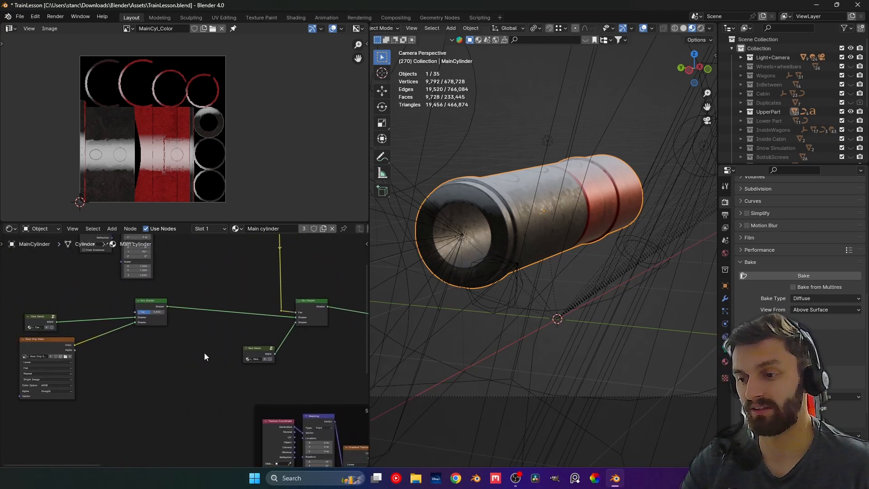
{"action": "left_click", "coordinate": [252, 349]}
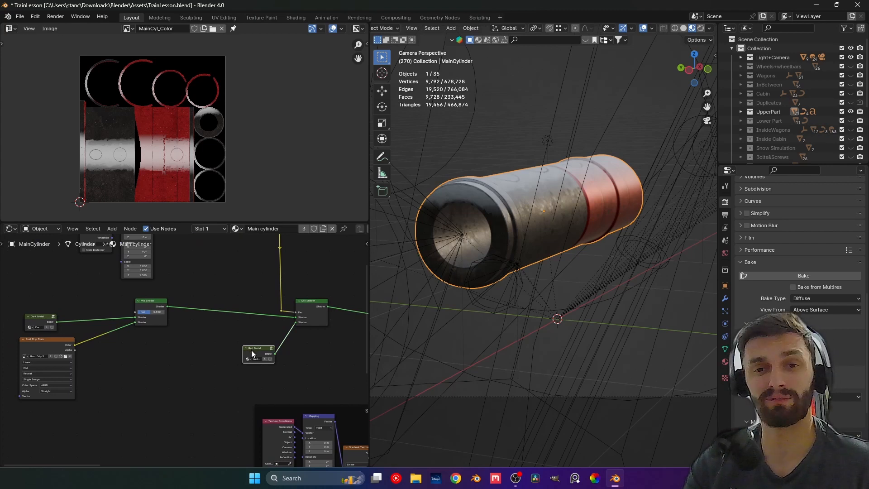
{"action": "left_click", "coordinate": [269, 350]}
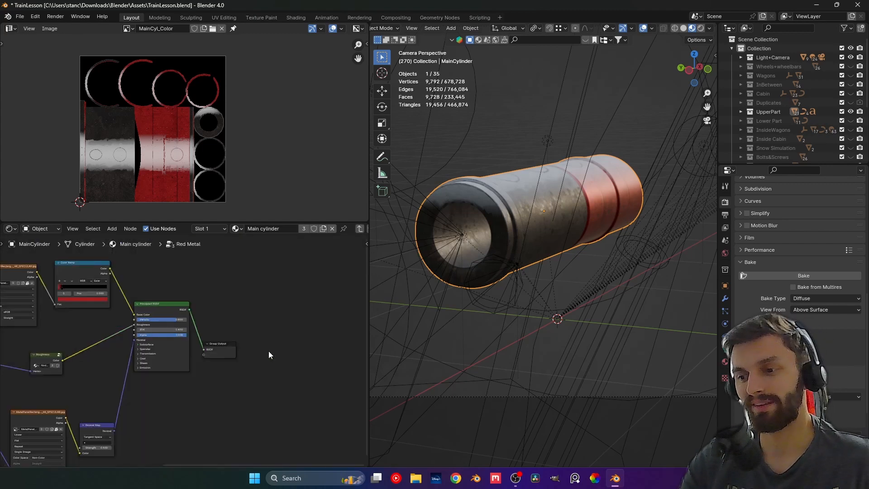
{"action": "middle_click_drag", "start_coordinate": [150, 371], "coordinate": [264, 354]}
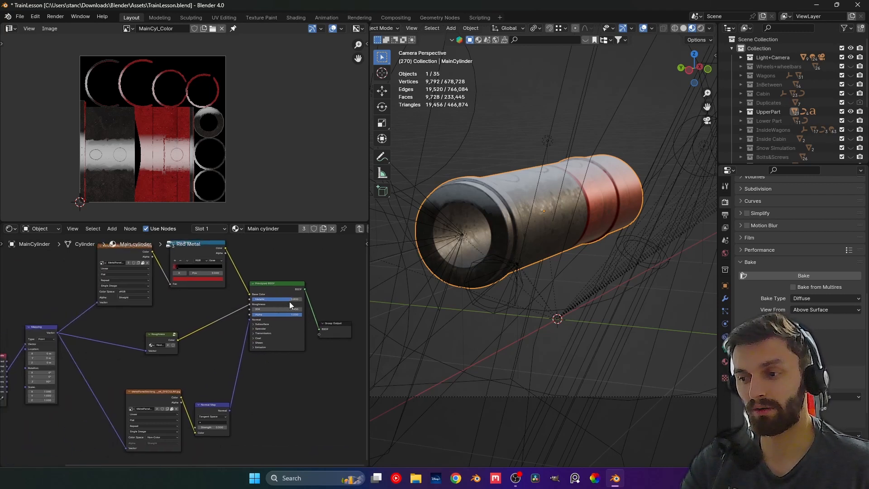
{"action": "left_click_drag", "start_coordinate": [290, 300], "coordinate": [247, 299]}
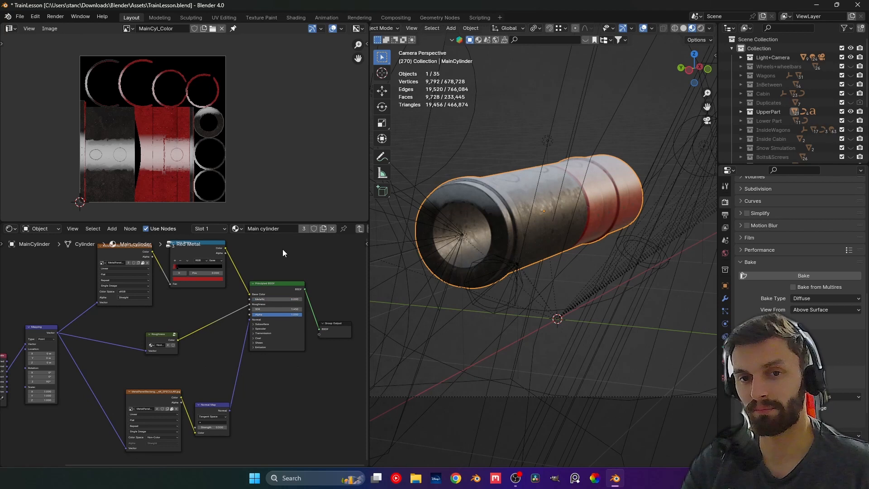
Leave the Red Metal group and set the color space of the MainCyl_Metalness.001 texture to Non-Color
{"action": "scroll", "coordinate": [282, 250], "scroll_direction": "down", "scroll_amount": 8}
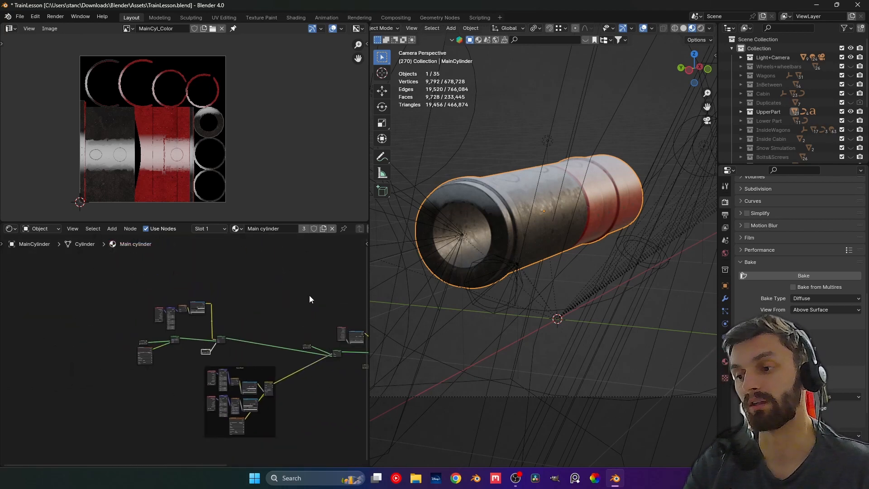
{"action": "middle_click_drag", "start_coordinate": [312, 297], "coordinate": [158, 302]}
{"action": "scroll", "coordinate": [206, 311], "scroll_direction": "up", "scroll_amount": 10}
{"action": "middle_click_drag", "start_coordinate": [261, 306], "coordinate": [165, 326]}
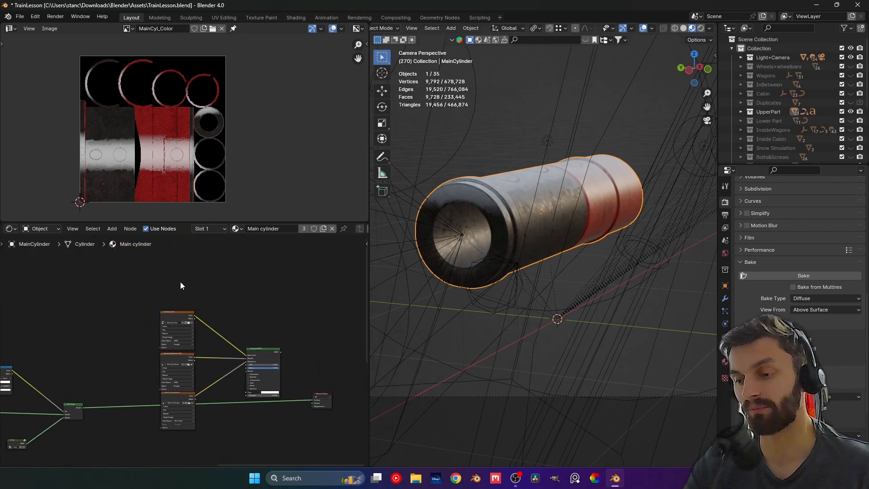
{"action": "key", "text": "shift+a"}
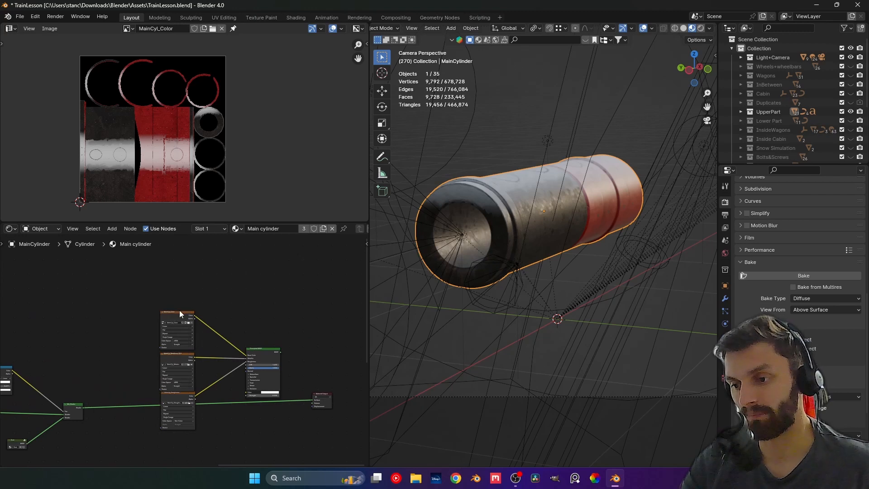
{"action": "left_click", "coordinate": [179, 313]}
{"action": "middle_click_drag", "start_coordinate": [174, 391], "coordinate": [227, 431]}
{"action": "scroll", "coordinate": [213, 284], "scroll_direction": "up", "scroll_amount": 6}
{"action": "scroll", "coordinate": [182, 317], "scroll_direction": "up", "scroll_amount": 5}
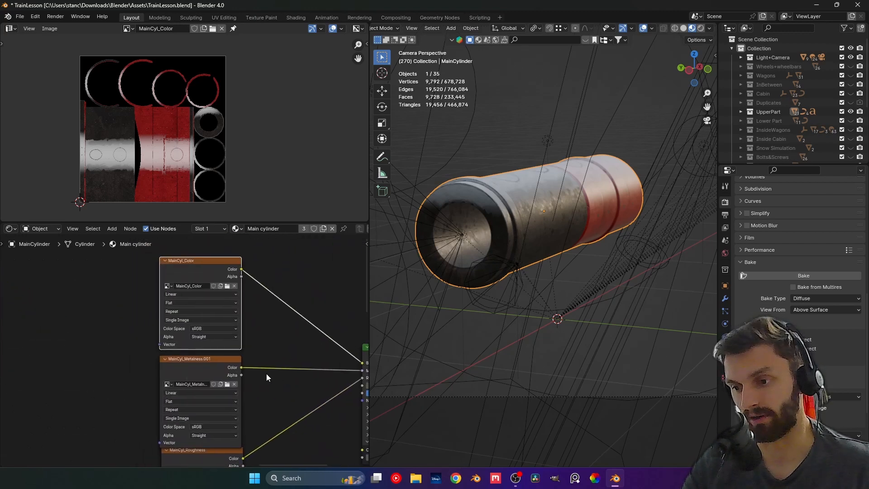
{"action": "middle_click_drag", "start_coordinate": [267, 375], "coordinate": [215, 269]}
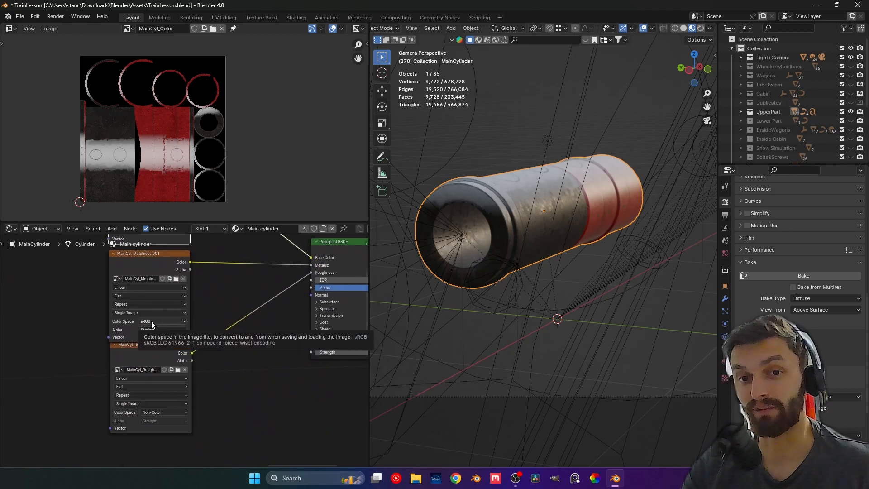
{"action": "left_click", "coordinate": [151, 322]}
{"action": "left_click", "coordinate": [210, 374]}
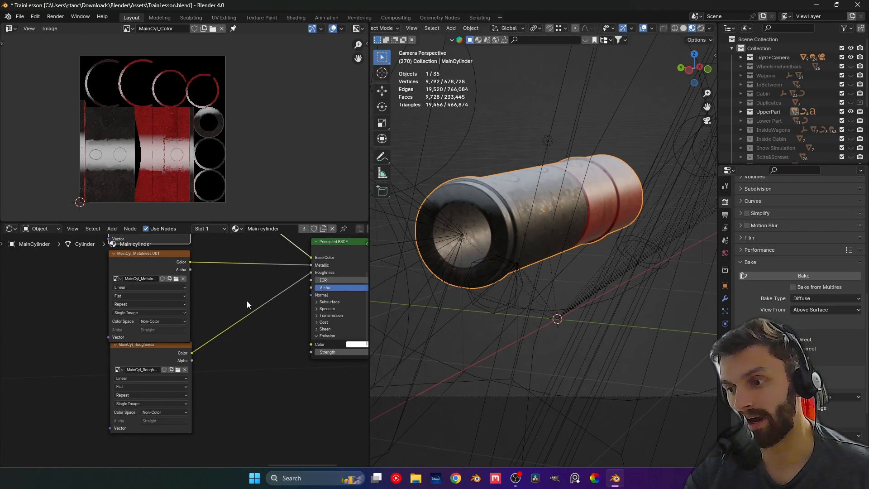
Route the texture-based Principled BSDF back to the material output
{"action": "scroll", "coordinate": [247, 301], "scroll_direction": "down", "scroll_amount": 2}
{"action": "middle_click_drag", "start_coordinate": [247, 301], "coordinate": [299, 299]}
{"action": "left_click", "coordinate": [210, 273], "text": "ctrl+shift"}
{"action": "scroll", "coordinate": [170, 322], "scroll_direction": "up", "scroll_amount": 1}
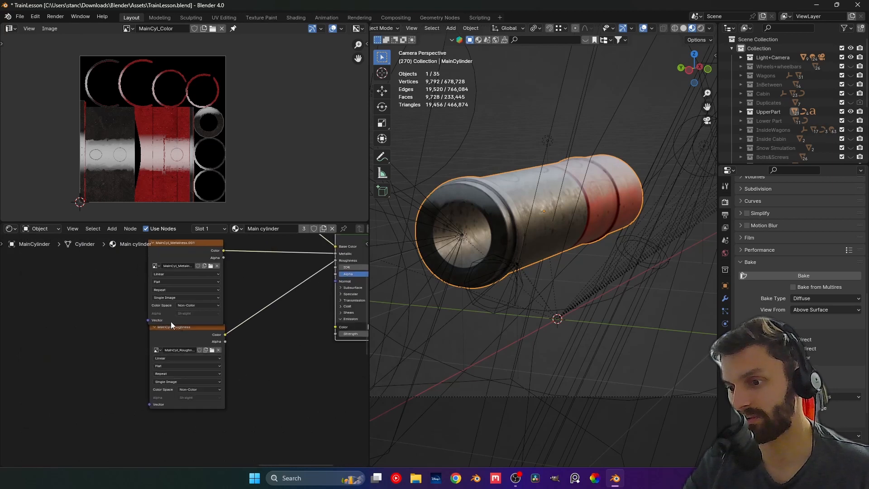
Switch the metalness texture's color space to sRGB for comparison and return it to Non-Color
{"action": "left_click", "coordinate": [197, 306]}
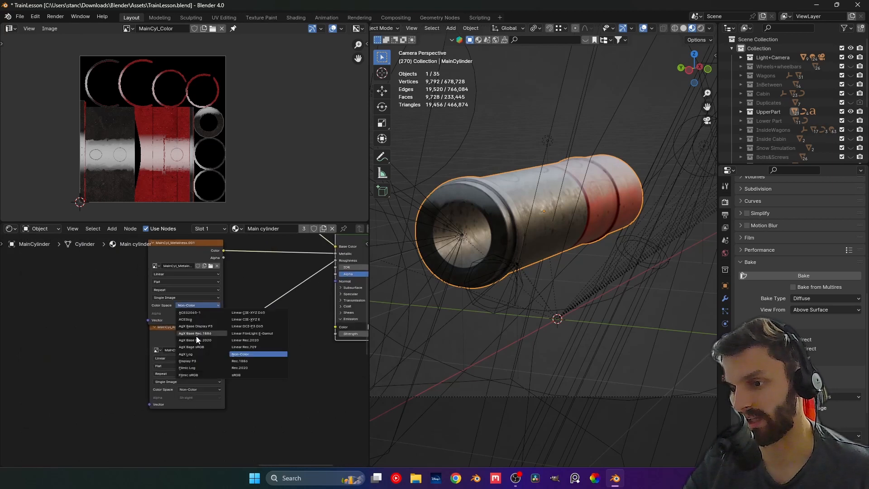
{"action": "left_click", "coordinate": [255, 375]}
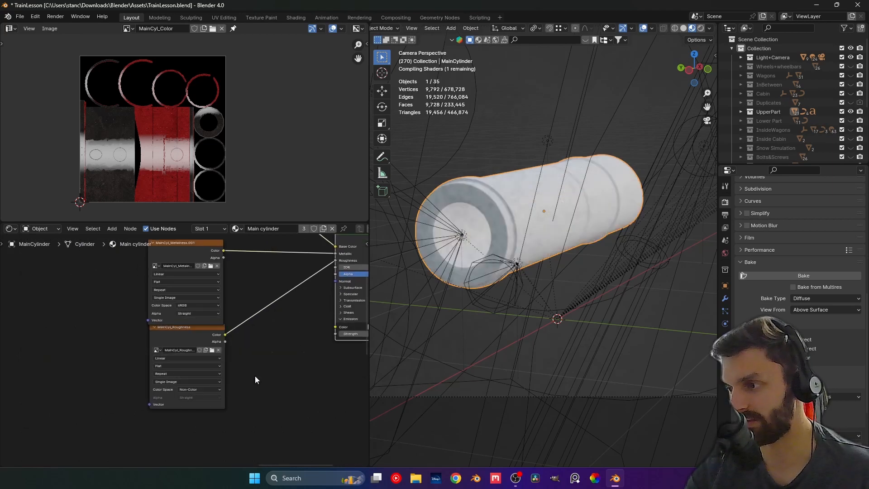
{"action": "left_click", "coordinate": [209, 306]}
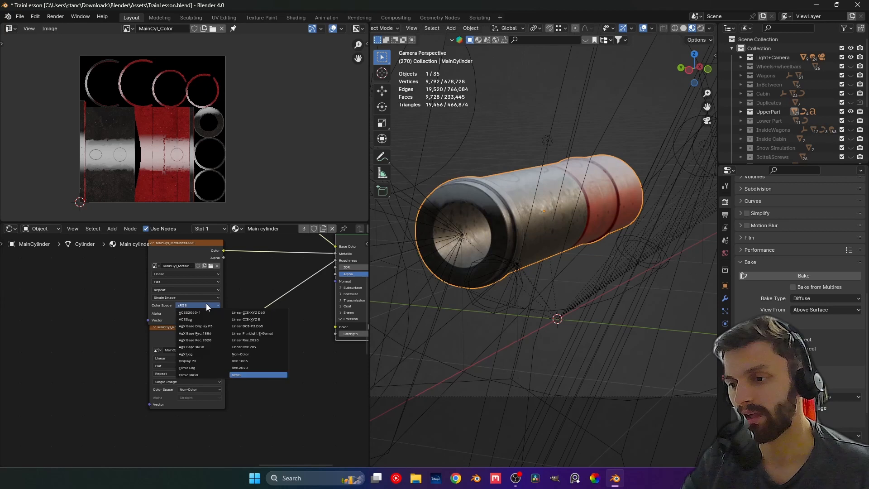
{"action": "left_click", "coordinate": [249, 353]}
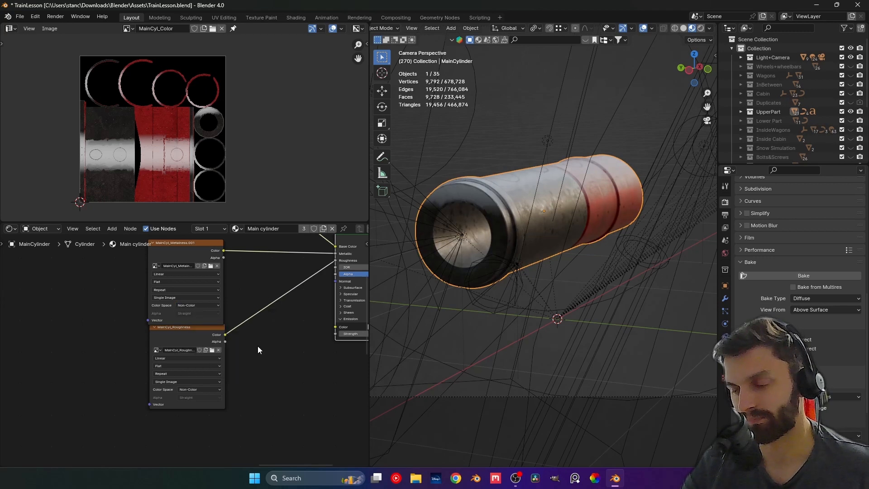
Space out the color and metalness texture nodes in a tidy column above the roughness node
{"action": "middle_click_drag", "start_coordinate": [248, 295], "coordinate": [248, 368]}
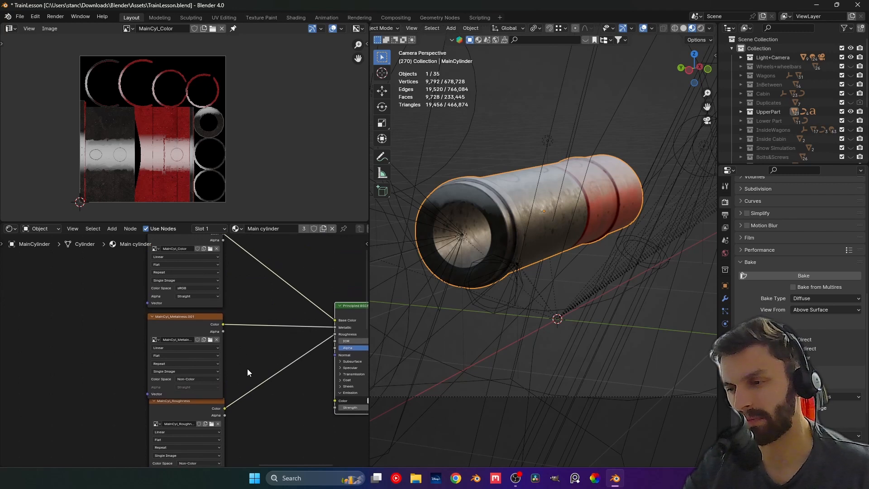
{"action": "left_click_drag", "start_coordinate": [194, 320], "coordinate": [196, 316]}
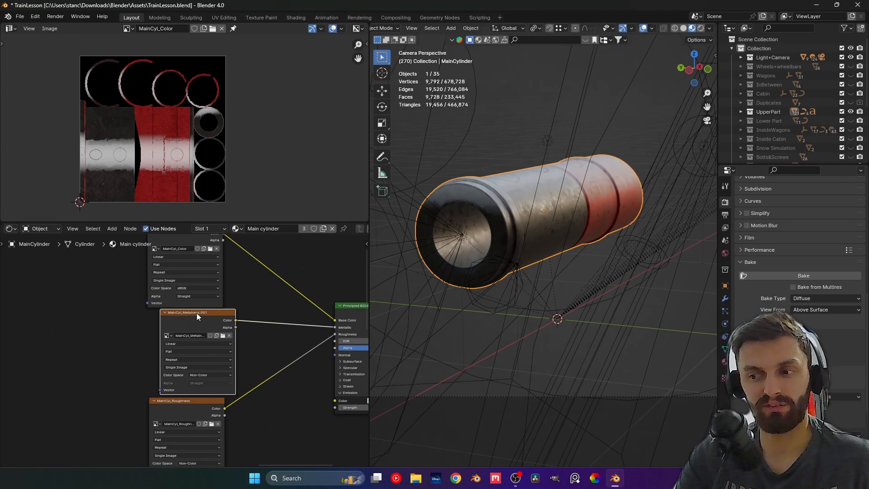
{"action": "scroll", "coordinate": [198, 346], "scroll_direction": "down", "scroll_amount": 3}
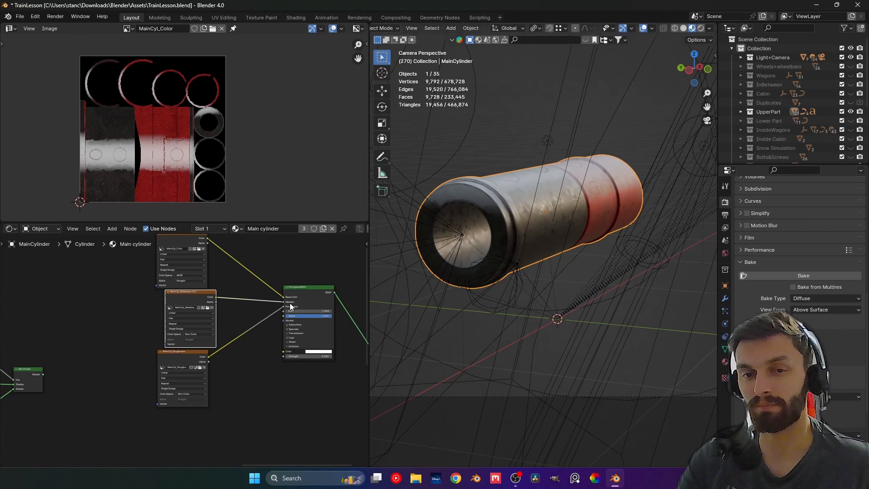
{"action": "middle_click_drag", "start_coordinate": [221, 279], "coordinate": [220, 321]}
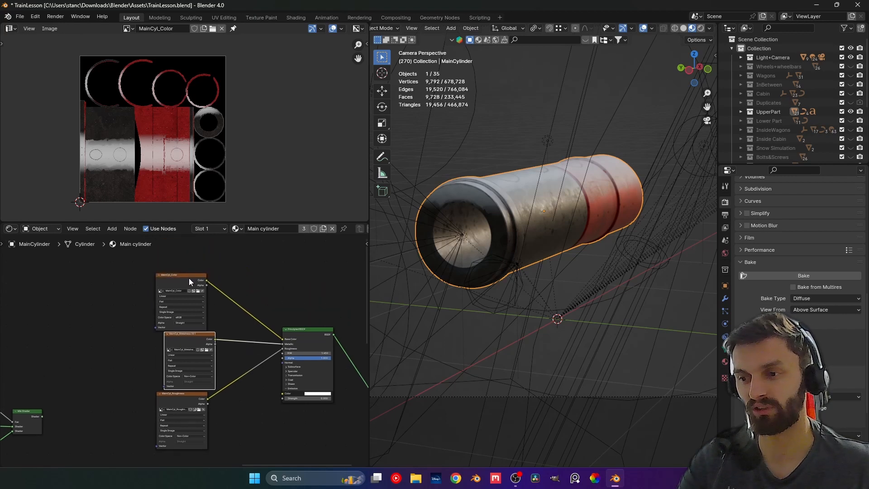
{"action": "left_click_drag", "start_coordinate": [190, 277], "coordinate": [207, 254]}
{"action": "left_click_drag", "start_coordinate": [187, 339], "coordinate": [180, 326]}
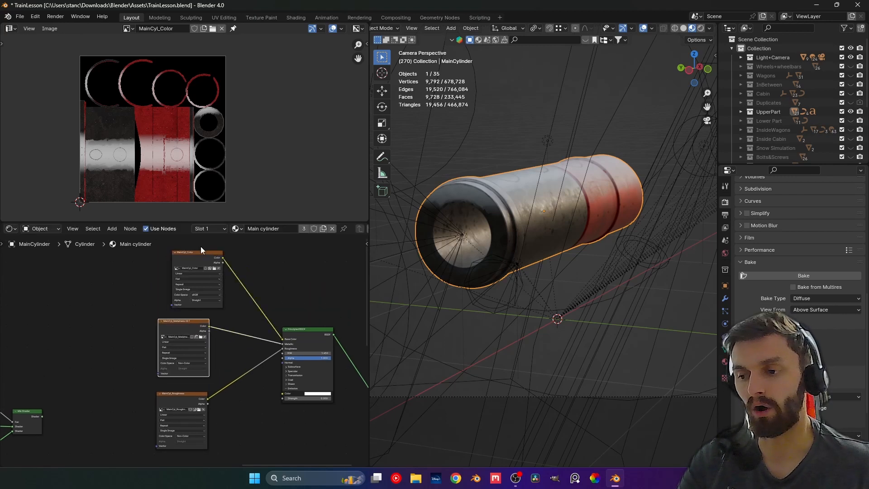
{"action": "left_click_drag", "start_coordinate": [200, 255], "coordinate": [184, 331]}
{"action": "middle_click_drag", "start_coordinate": [187, 358], "coordinate": [195, 261]}
{"action": "left_click", "coordinate": [74, 334]}
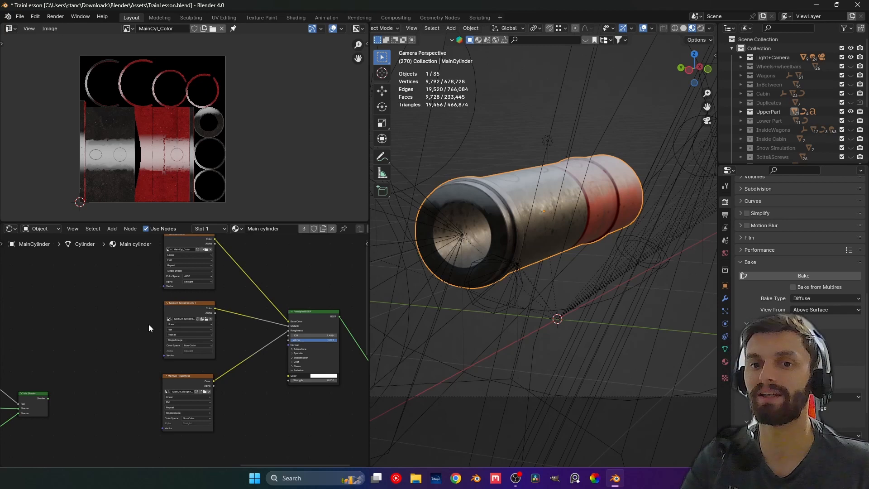
Duplicate the MainCyl_Color image texture node and place the copy above the original
{"action": "scroll", "coordinate": [178, 350], "scroll_direction": "up", "scroll_amount": 1}
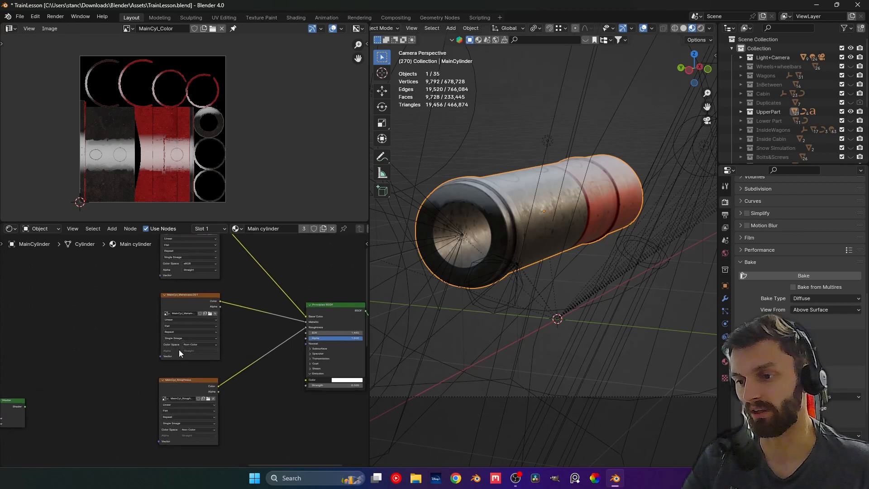
{"action": "middle_click_drag", "start_coordinate": [178, 350], "coordinate": [179, 416]}
{"action": "scroll", "coordinate": [167, 318], "scroll_direction": "down", "scroll_amount": 1}
{"action": "left_click", "coordinate": [179, 304]}
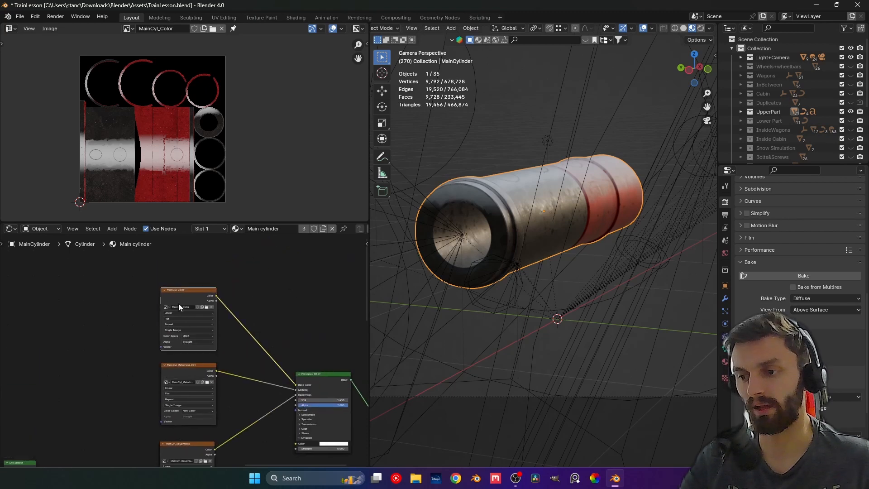
{"action": "middle_click_drag", "start_coordinate": [178, 304], "coordinate": [179, 355]}
{"action": "key", "text": "shift+d"}
{"action": "left_click", "coordinate": [194, 284]}
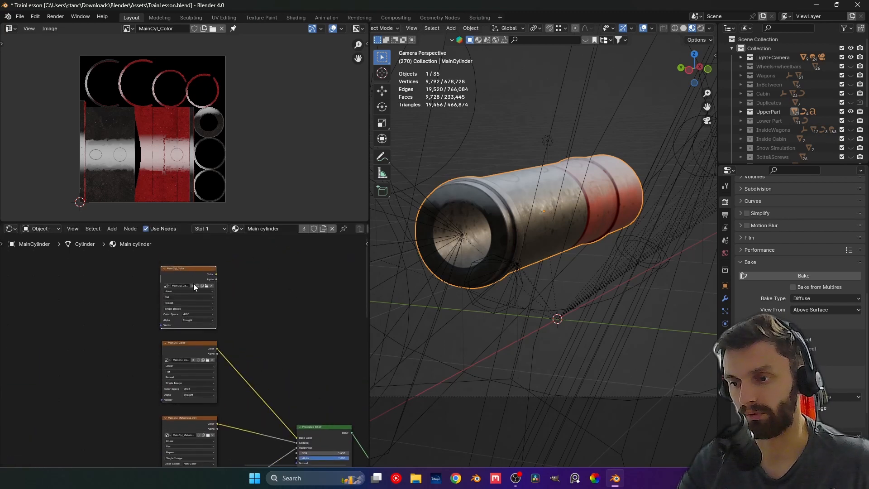
Search the existing images for an emission or main cylinder map to use in the duplicated texture node
{"action": "scroll", "coordinate": [190, 299], "scroll_direction": "up", "scroll_amount": 1}
{"action": "scroll", "coordinate": [188, 313], "scroll_direction": "up", "scroll_amount": 3}
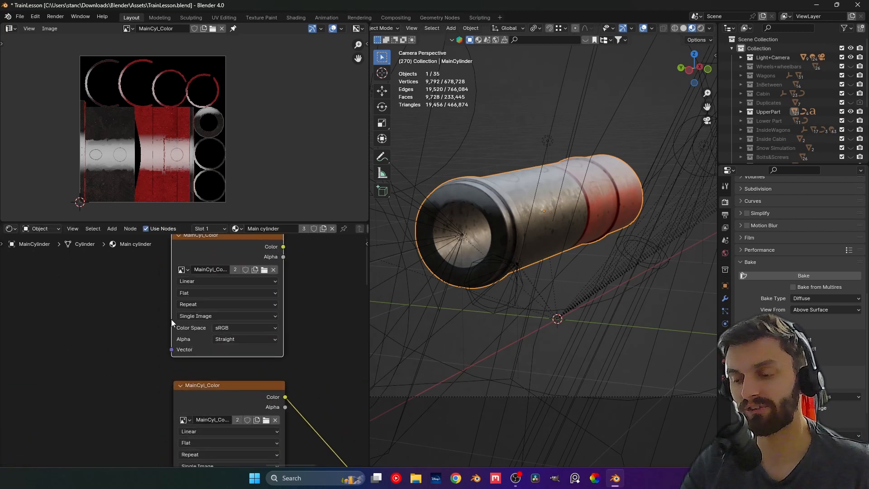
{"action": "left_click", "coordinate": [183, 271]}
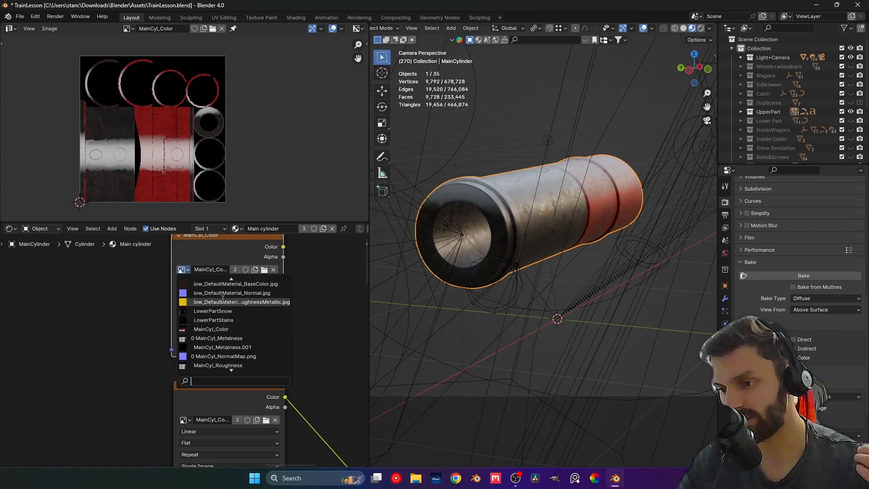
{"action": "type", "text": "emis"}
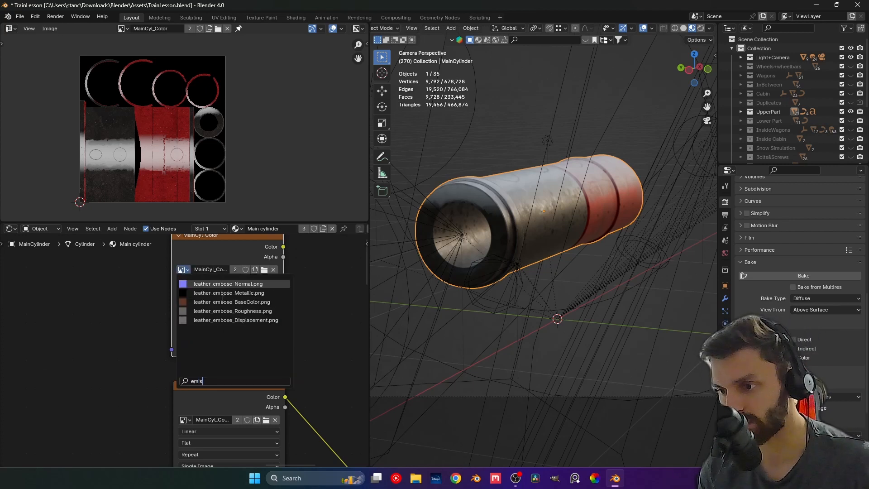
{"action": "key", "text": "BackSpace"}
{"action": "key", "text": "BackSpace"}
{"action": "key", "text": "BackSpace"}
{"action": "key", "text": "BackSpace"}
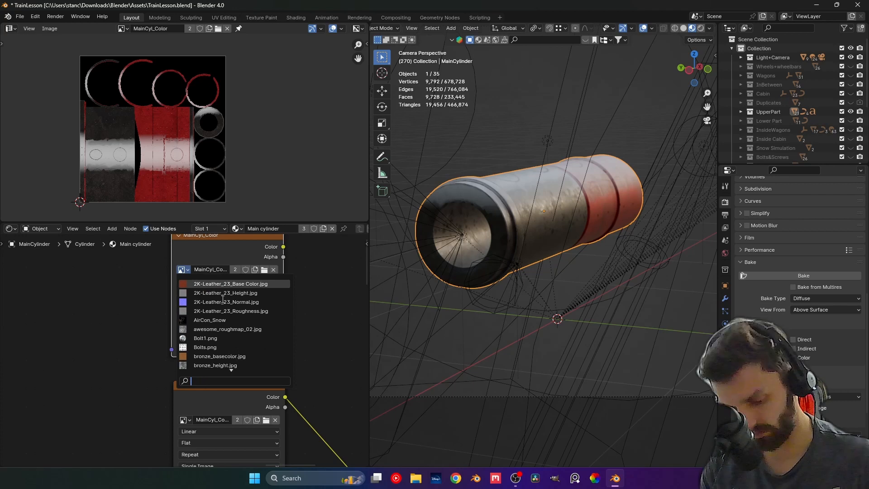
{"action": "type", "text": "min"}
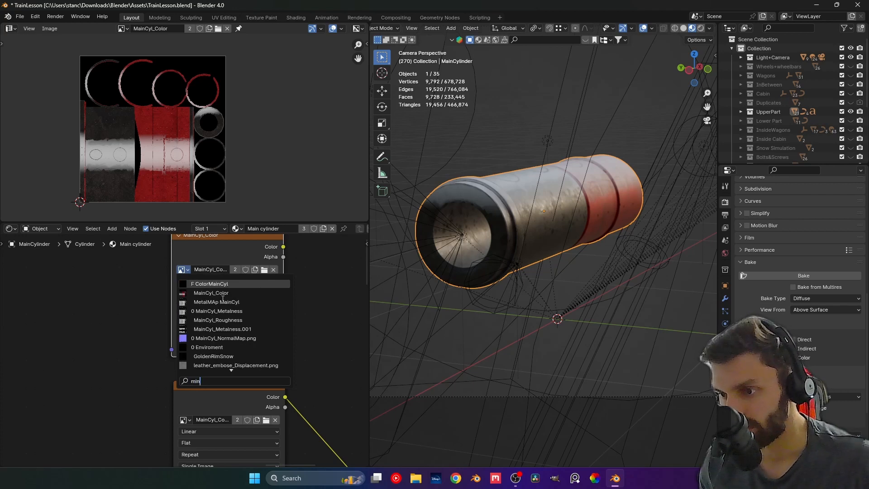
{"action": "key", "text": "Down"}
{"action": "key", "text": "Down"}
{"action": "key", "text": "Down"}
{"action": "key", "text": "Down"}
{"action": "key", "text": "Down"}
{"action": "key", "text": "Down"}
{"action": "key", "text": "Down"}
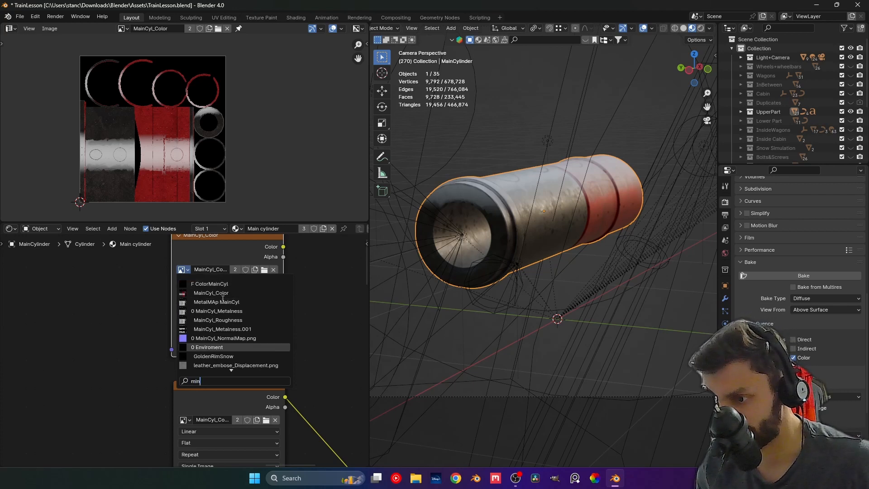
{"action": "key", "text": "Down"}
{"action": "key", "text": "Down"}
{"action": "key", "text": "Up"}
{"action": "key", "text": "Up"}
{"action": "key", "text": "Up"}
{"action": "key", "text": "Up"}
{"action": "key", "text": "Up"}
{"action": "key", "text": "Up"}
{"action": "key", "text": "Up"}
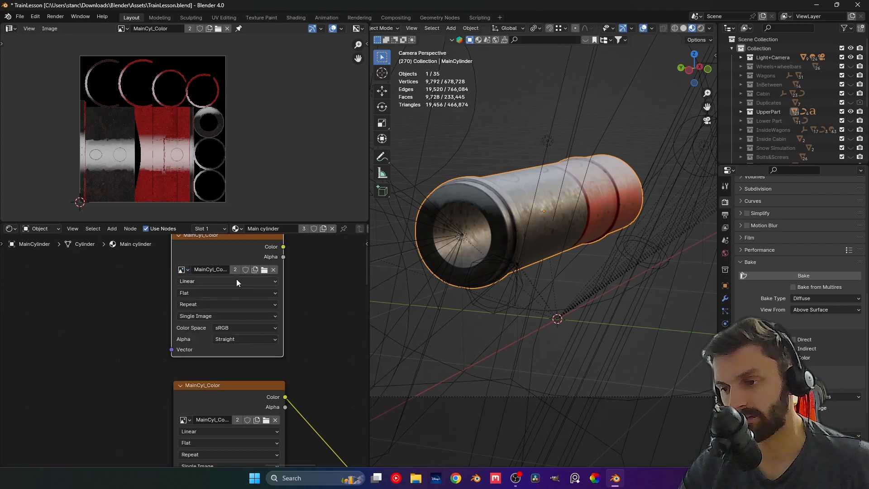
Replace the duplicated texture node's image with a new blank black 4096 x 4096 px image named MainCyl_Stains
{"action": "left_click", "coordinate": [273, 269]}
{"action": "left_click", "coordinate": [213, 268]}
{"action": "left_click", "coordinate": [218, 283]}
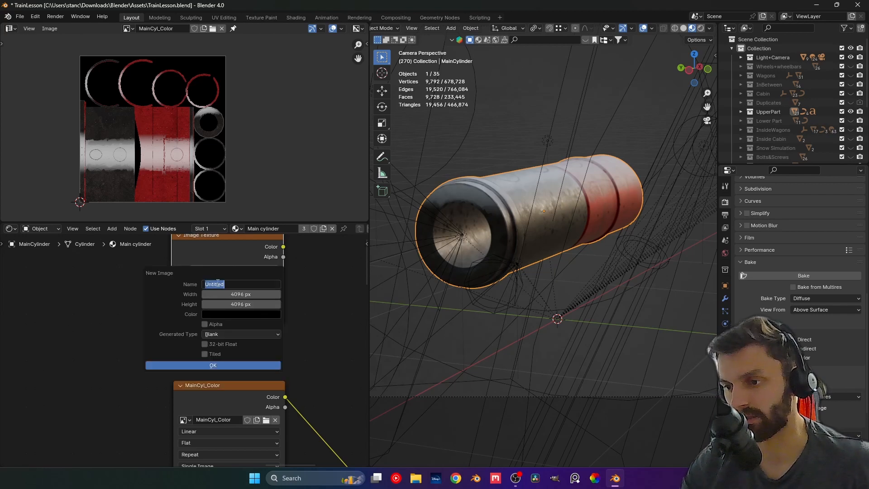
{"action": "type", "text": "Main"}
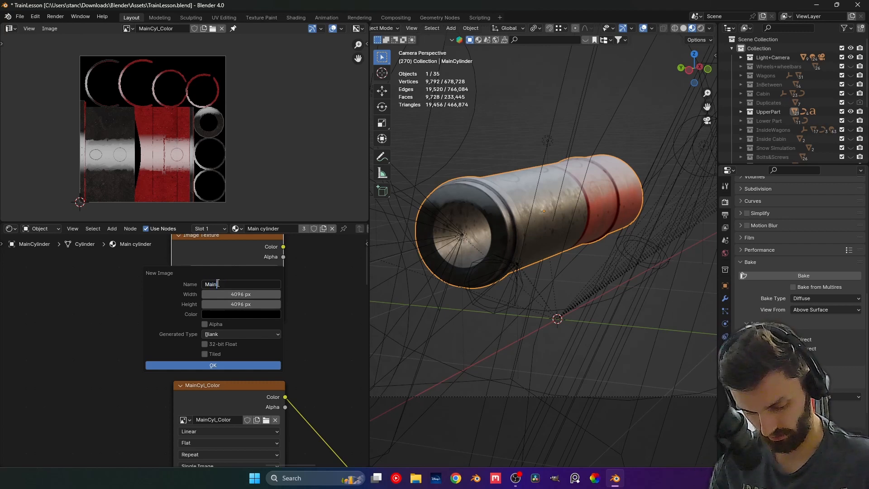
{"action": "type", "text": "Cyl_Stains"}
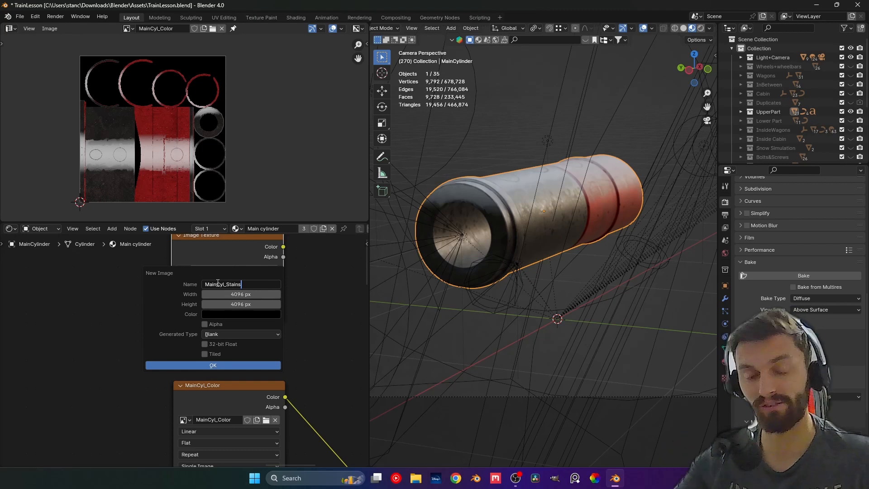
{"action": "key", "text": "Return"}
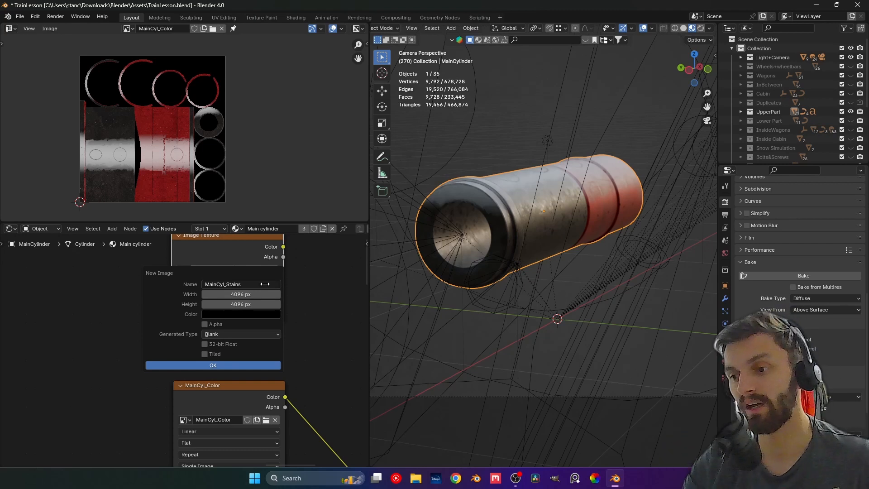
{"action": "left_click", "coordinate": [186, 365]}
{"action": "scroll", "coordinate": [275, 347], "scroll_direction": "down", "scroll_amount": 1}
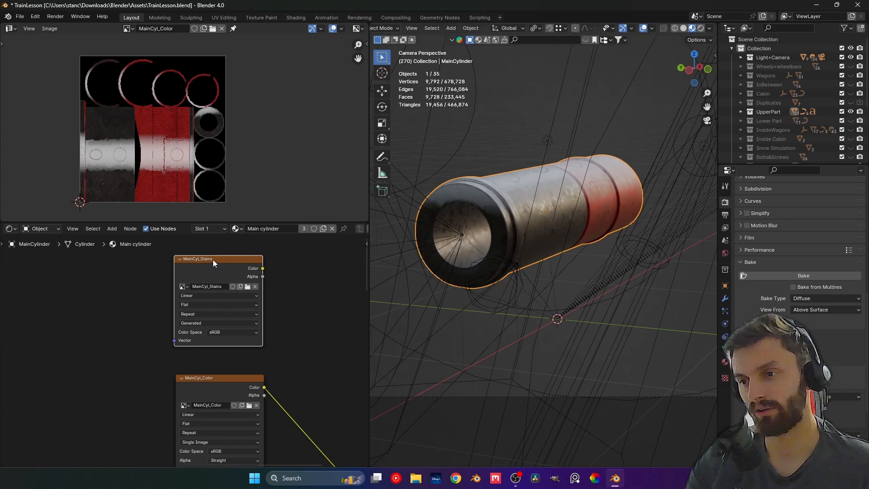
Display the MainCyl_Stains image in the image editor
{"action": "left_click", "coordinate": [129, 29]}
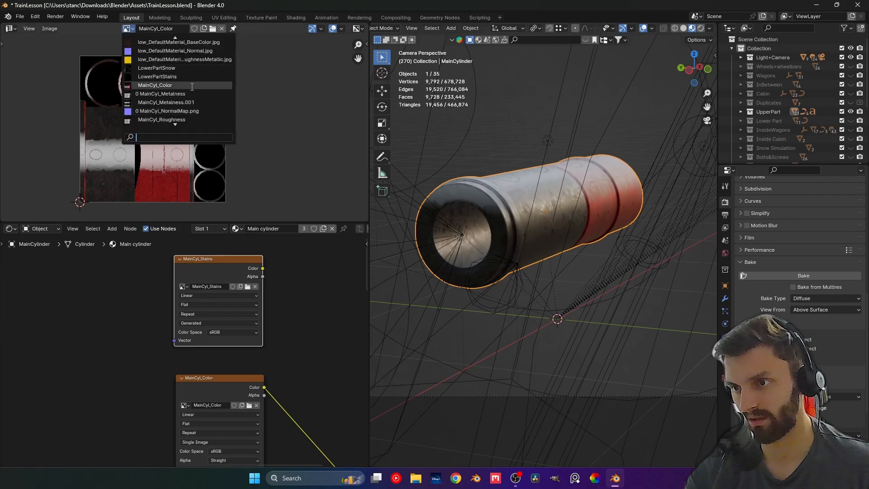
{"action": "scroll", "coordinate": [188, 107], "scroll_direction": "down", "scroll_amount": 3}
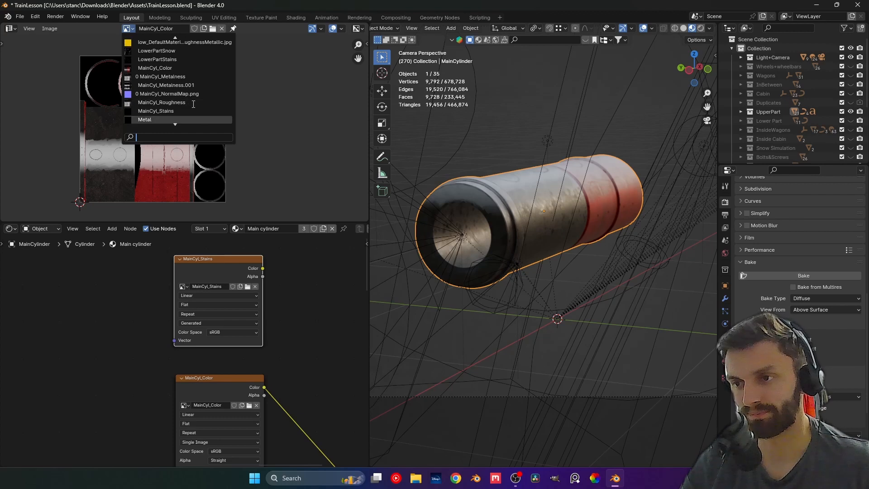
{"action": "left_click", "coordinate": [178, 111]}
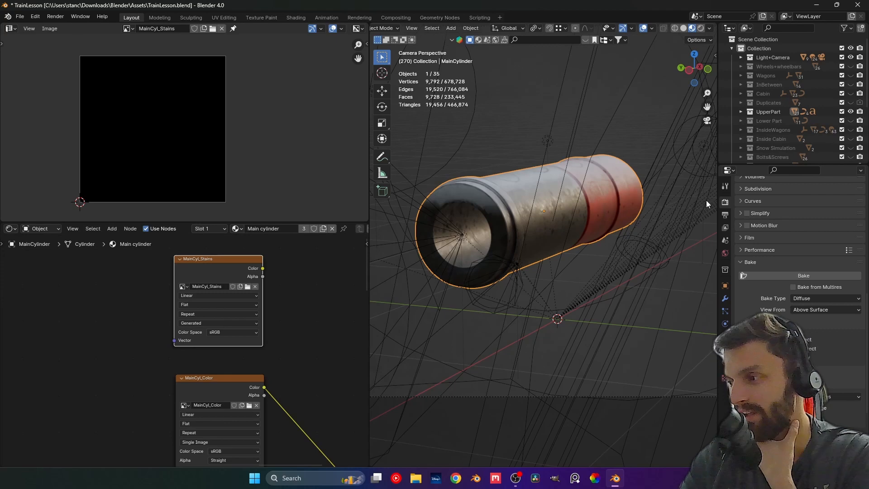
Examine the baked texture nodes and the Emission inputs of the texture-based Principled BSDF
{"action": "left_click", "coordinate": [810, 301]}
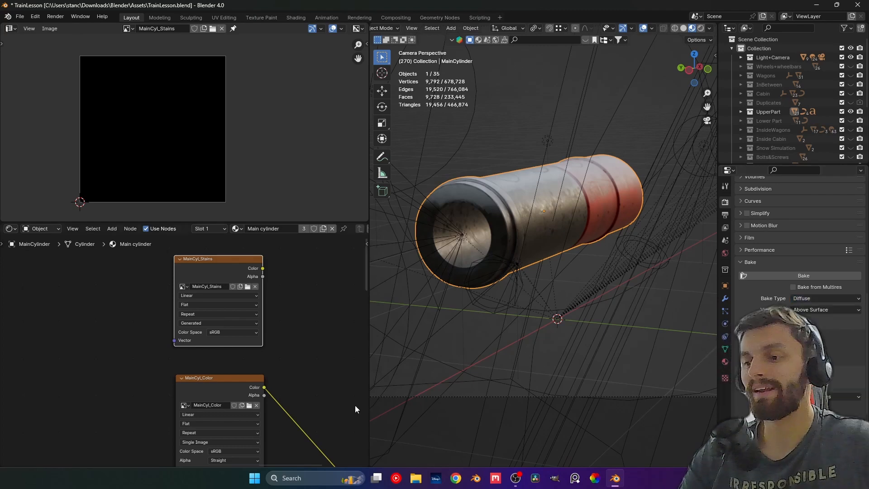
{"action": "scroll", "coordinate": [236, 380], "scroll_direction": "down", "scroll_amount": 2}
{"action": "middle_click_drag", "start_coordinate": [237, 379], "coordinate": [192, 259]}
{"action": "scroll", "coordinate": [203, 338], "scroll_direction": "down", "scroll_amount": 1}
{"action": "middle_click_drag", "start_coordinate": [200, 324], "coordinate": [190, 290]}
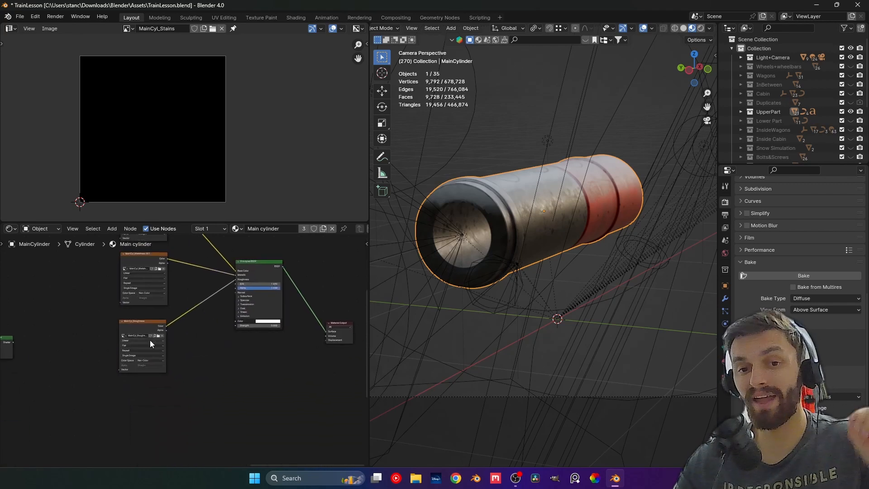
{"action": "scroll", "coordinate": [153, 339], "scroll_direction": "up", "scroll_amount": 3}
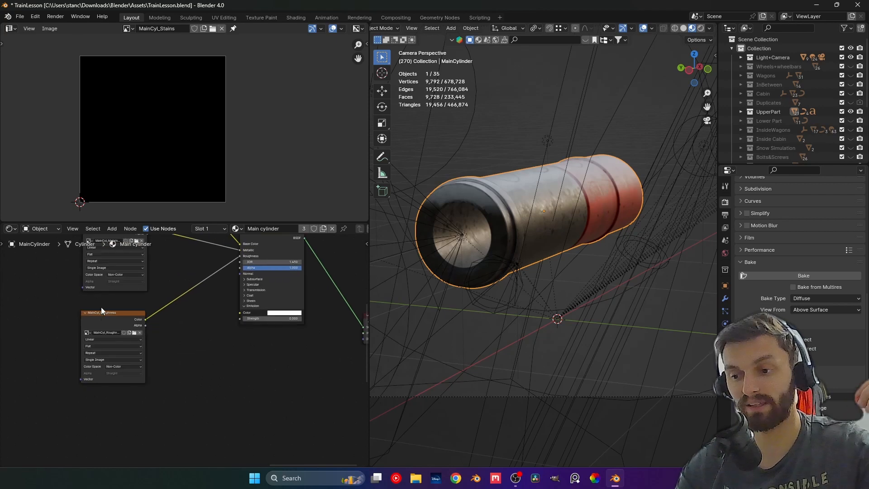
{"action": "scroll", "coordinate": [196, 311], "scroll_direction": "up", "scroll_amount": 2}
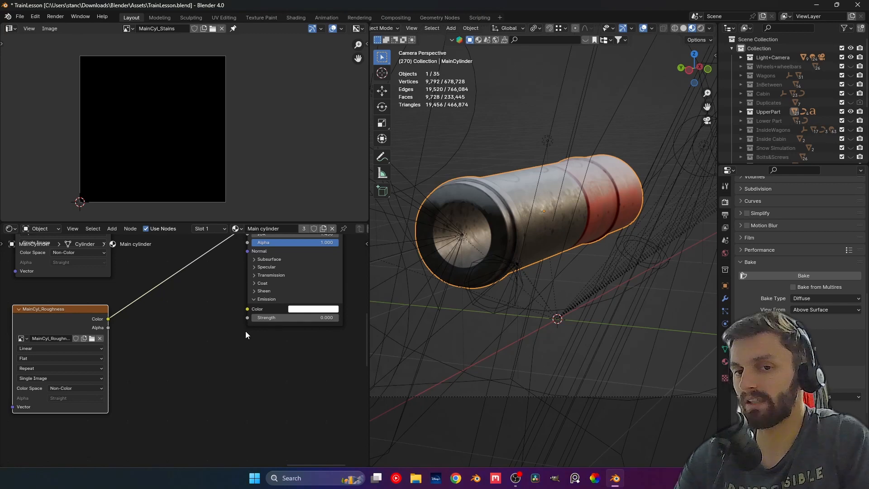
{"action": "scroll", "coordinate": [192, 383], "scroll_direction": "down", "scroll_amount": 3}
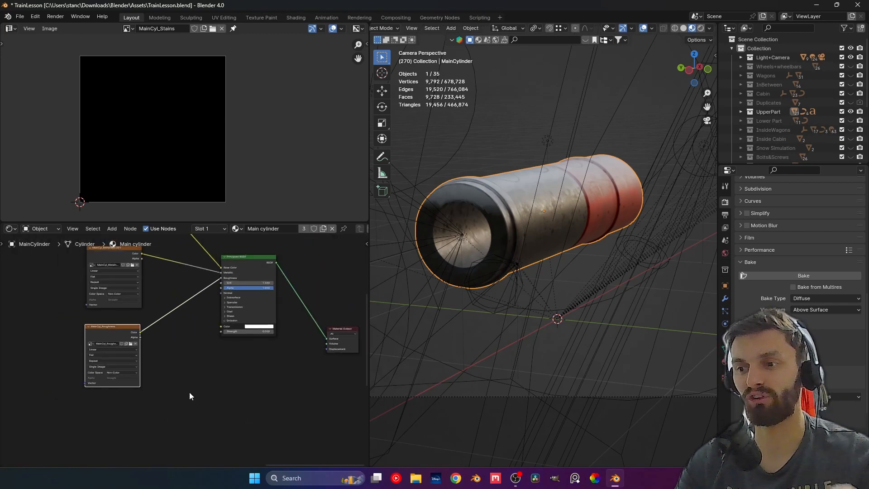
{"action": "scroll", "coordinate": [189, 392], "scroll_direction": "down", "scroll_amount": 3}
{"action": "middle_click_drag", "start_coordinate": [170, 238], "coordinate": [200, 377]}
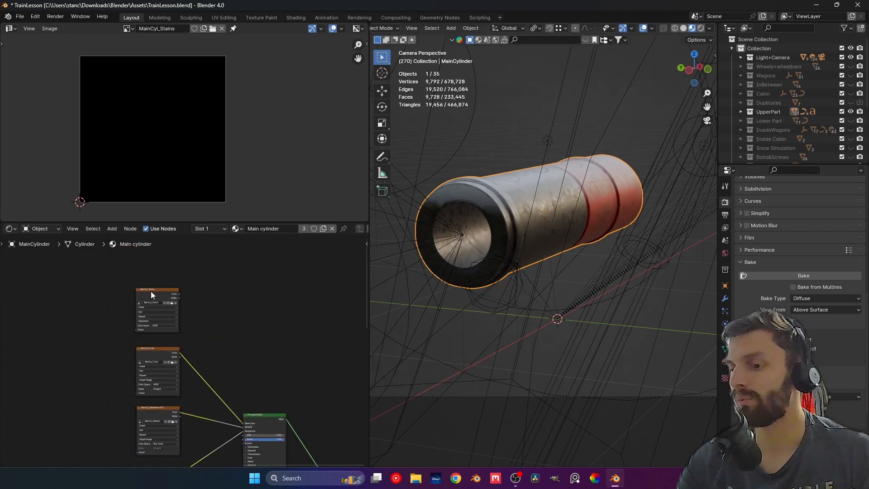
Set the bake type to Emit and bake the stains with the MainCyl_Stains texture node as the active target
{"action": "left_click", "coordinate": [151, 292]}
{"action": "middle_click_drag", "start_coordinate": [157, 311], "coordinate": [177, 290]}
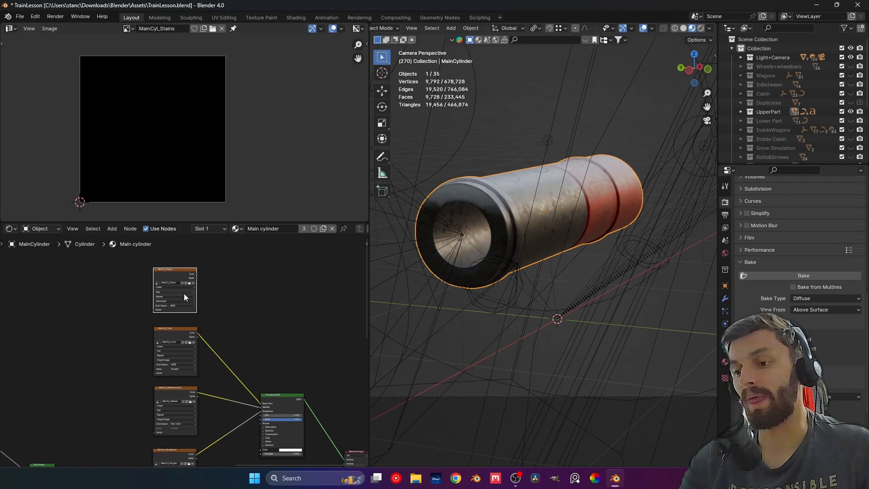
{"action": "left_click", "coordinate": [165, 331]}
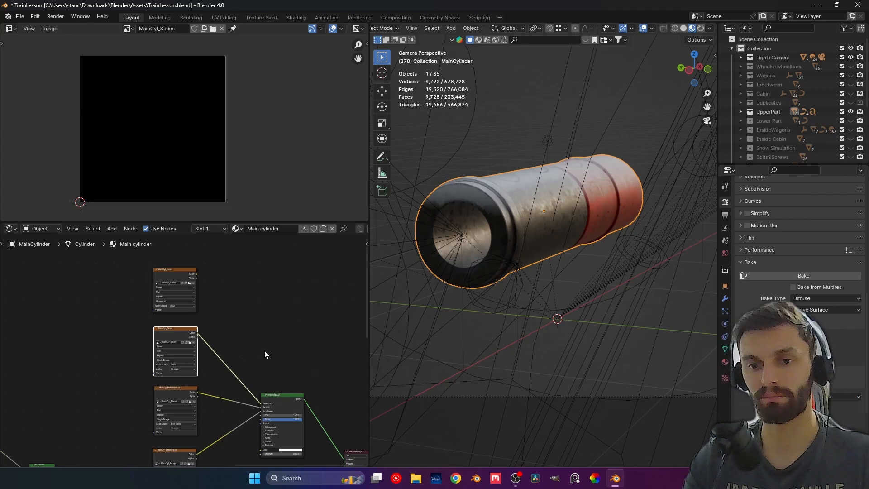
{"action": "left_click", "coordinate": [814, 297]}
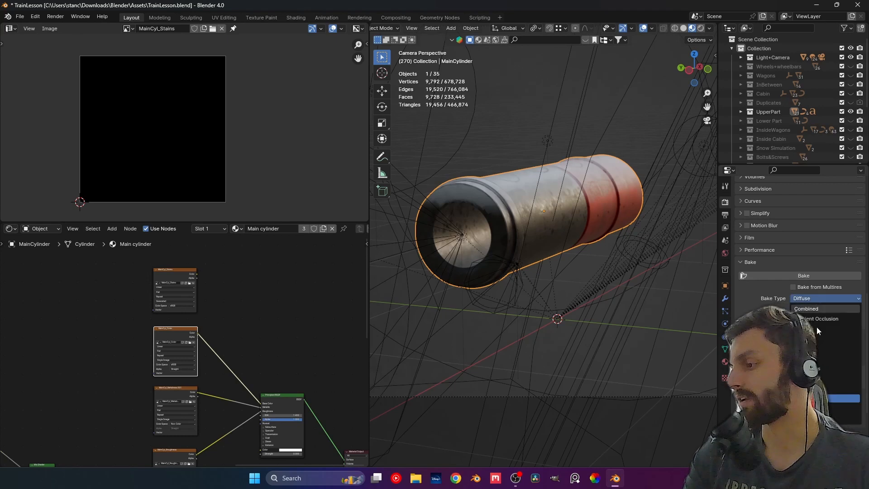
{"action": "left_click", "coordinate": [818, 317]}
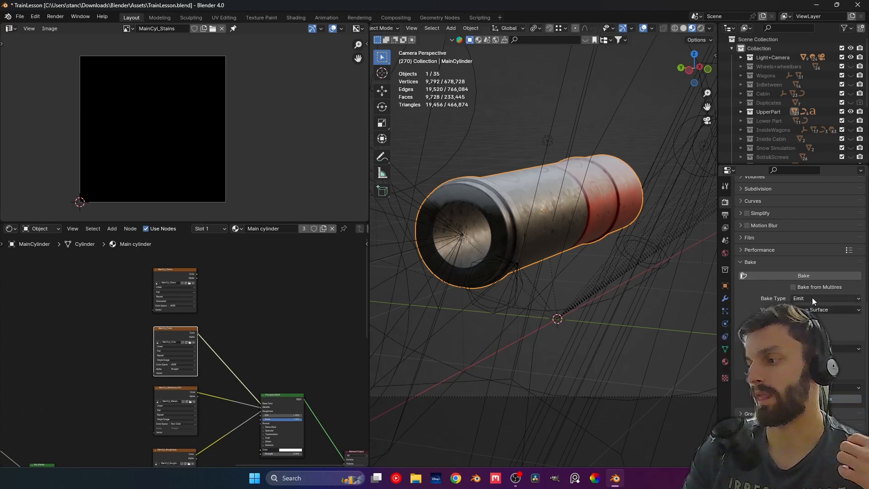
{"action": "left_click", "coordinate": [169, 274]}
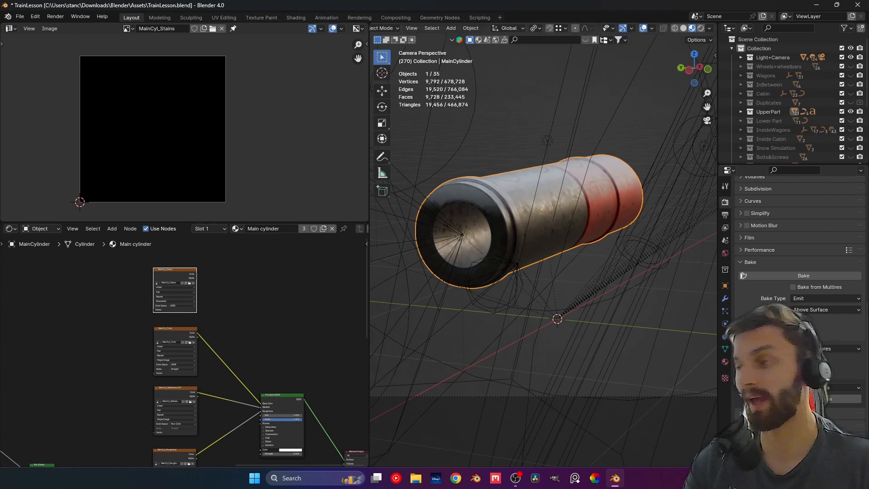
{"action": "left_click", "coordinate": [813, 278]}
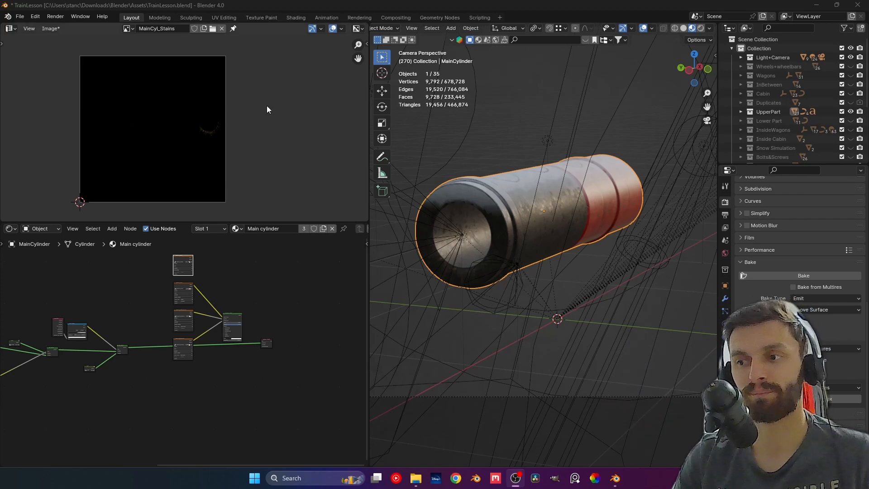
Inspect the baked stain marks up close in the MainCyl_Stains image
{"action": "scroll", "coordinate": [219, 109], "scroll_direction": "up", "scroll_amount": 5}
{"action": "middle_click_drag", "start_coordinate": [219, 109], "coordinate": [163, 60]}
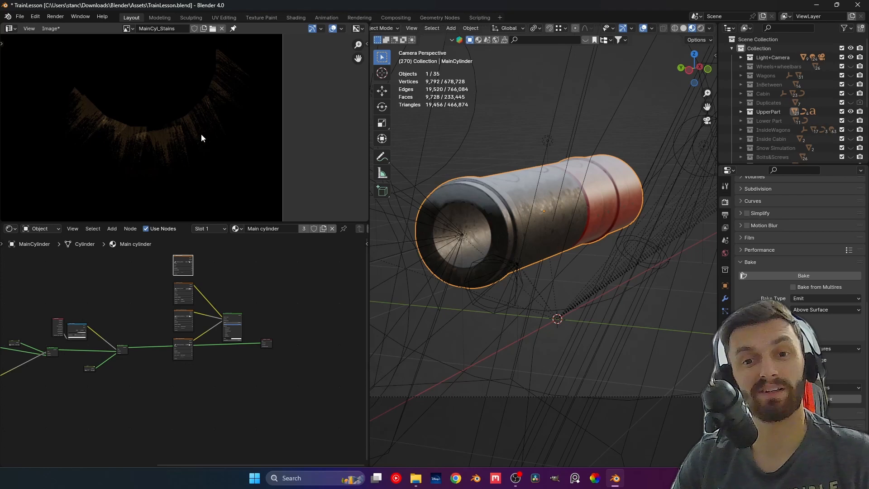
{"action": "scroll", "coordinate": [191, 133], "scroll_direction": "down", "scroll_amount": 6}
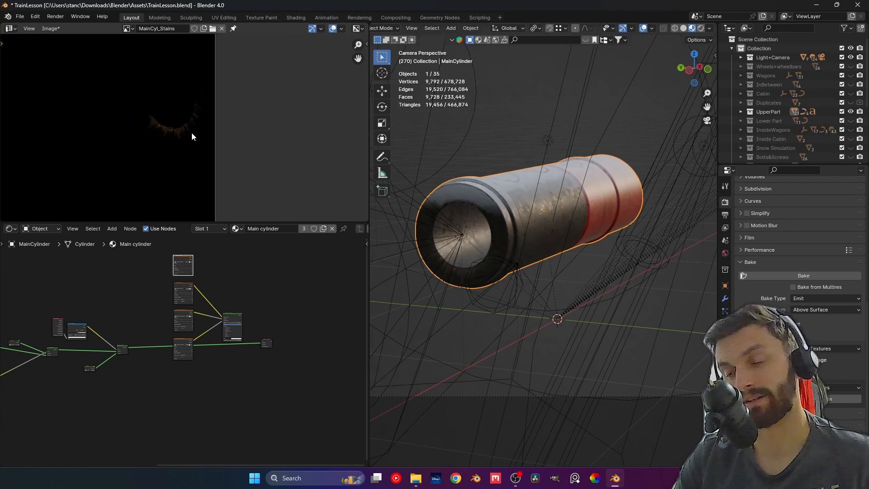
{"action": "middle_click_drag", "start_coordinate": [178, 113], "coordinate": [182, 117]}
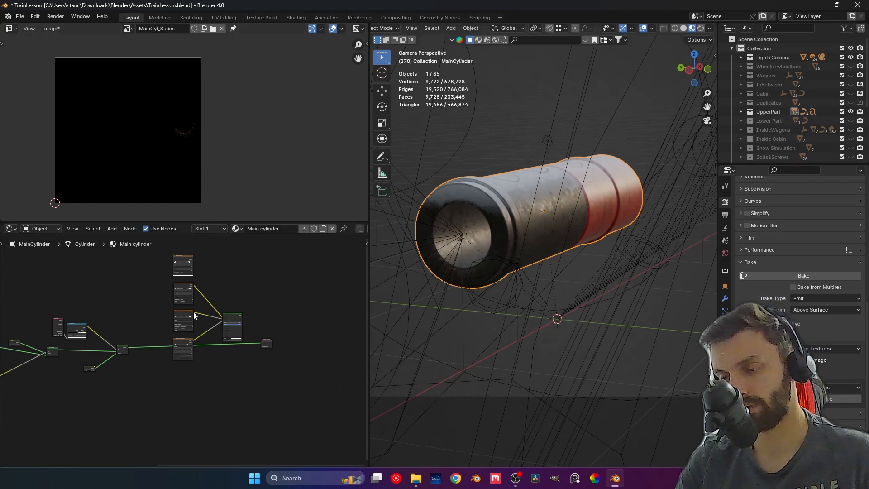
{"action": "scroll", "coordinate": [194, 313], "scroll_direction": "up", "scroll_amount": 2}
{"action": "middle_click_drag", "start_coordinate": [141, 312], "coordinate": [160, 320]}
{"action": "left_click_drag", "start_coordinate": [137, 363], "coordinate": [174, 276]}
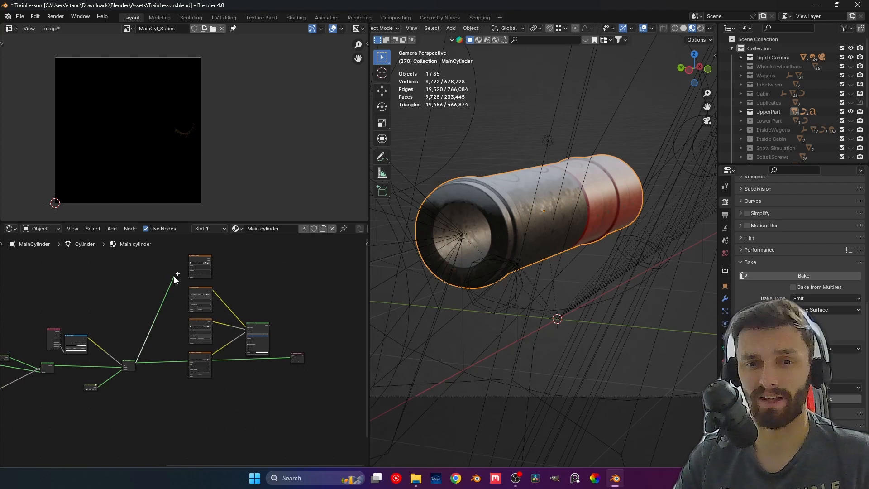
{"action": "left_click_drag", "start_coordinate": [175, 277], "coordinate": [170, 277]}
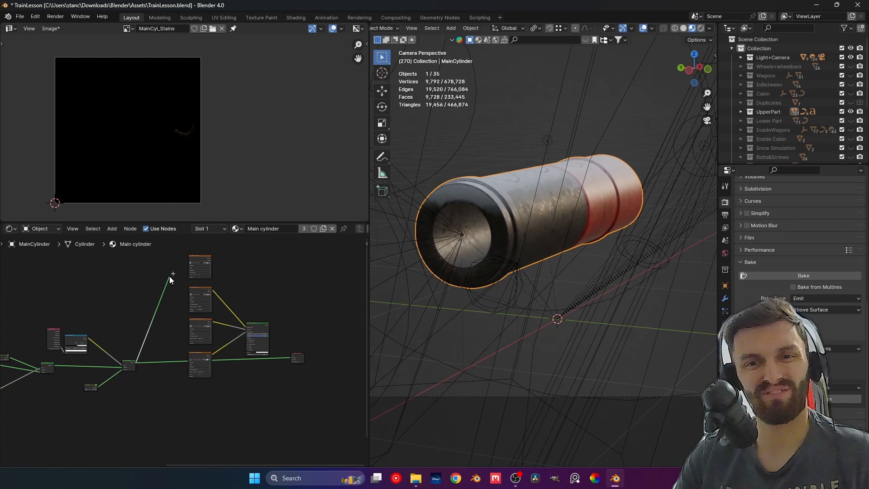
{"action": "left_click_drag", "start_coordinate": [169, 277], "coordinate": [170, 276]}
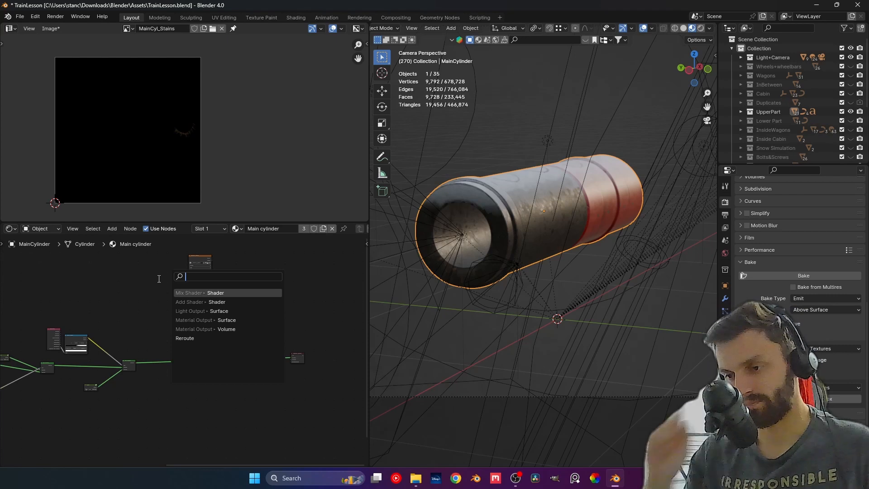
{"action": "left_click", "coordinate": [159, 279]}
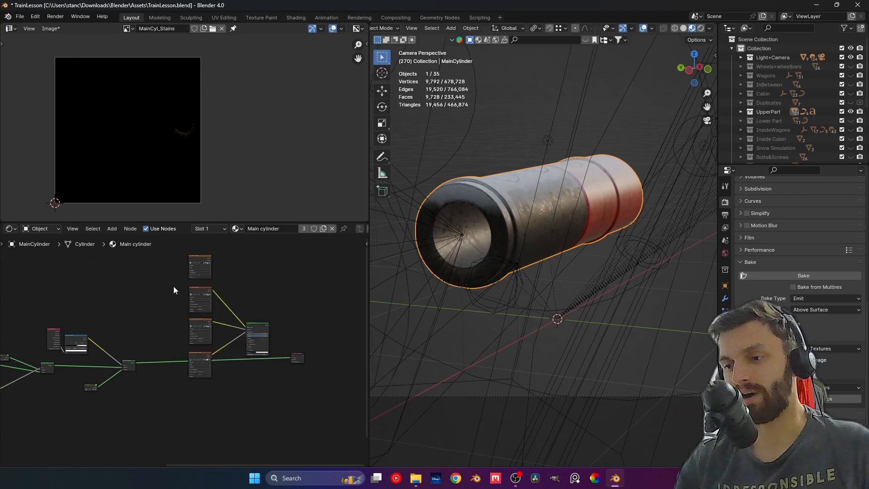
Connect the texture-based Principled BSDF to the material output in place of the procedural shader
{"action": "left_click", "coordinate": [263, 327], "text": "ctrl+shift"}
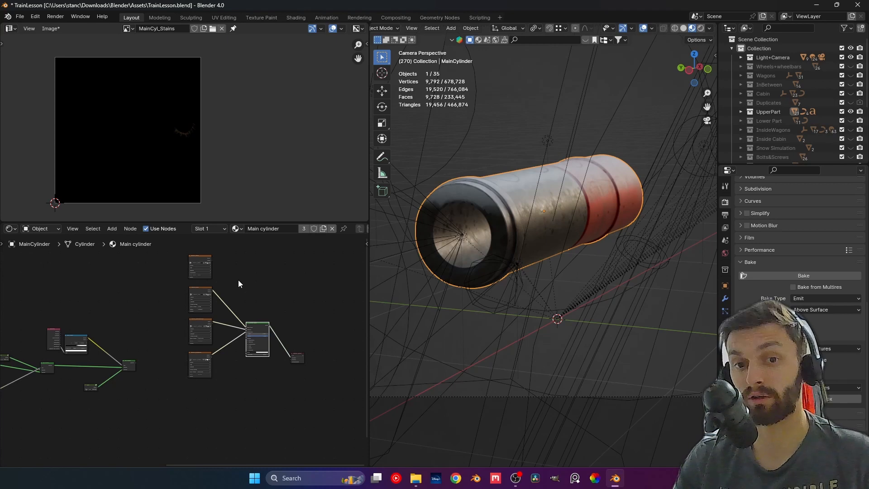
Insert a Mix Color node between the MainCyl_Color texture and the Principled BSDF's Base Color, with the texture feeding its B input
{"action": "scroll", "coordinate": [238, 287], "scroll_direction": "up", "scroll_amount": 3}
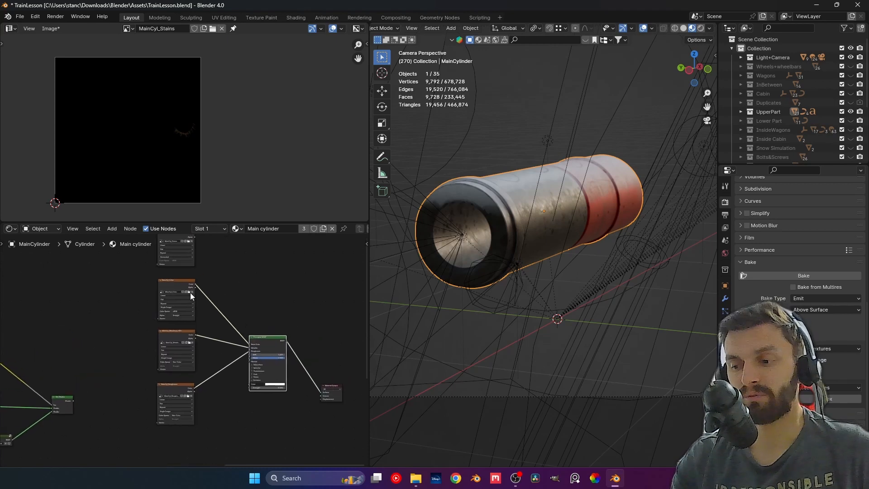
{"action": "middle_click_drag", "start_coordinate": [270, 299], "coordinate": [241, 329]}
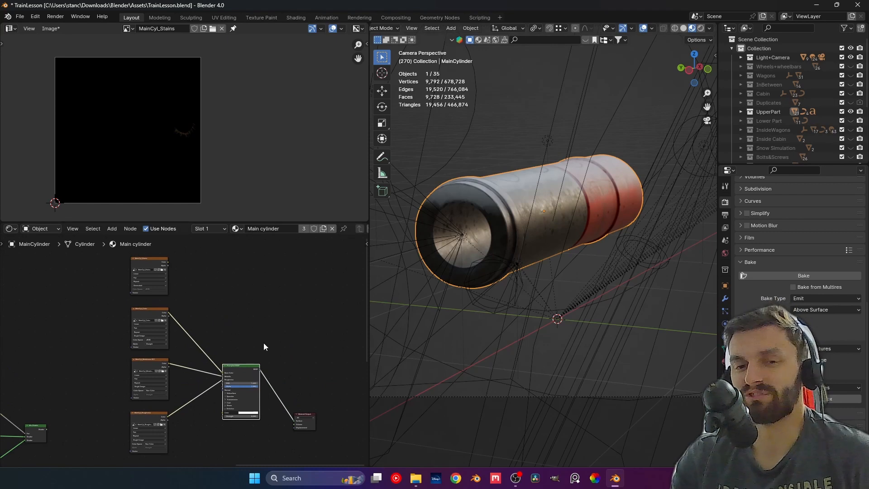
{"action": "left_click", "coordinate": [226, 298]}
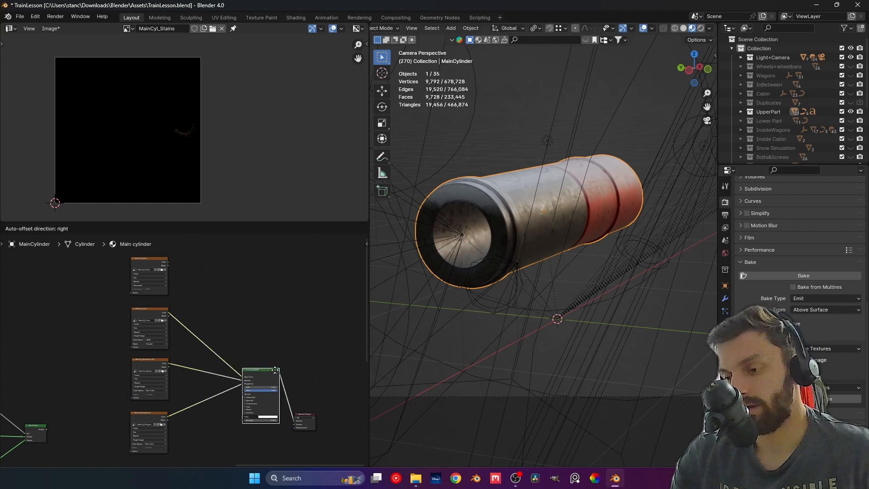
{"action": "key", "text": "shift+a"}
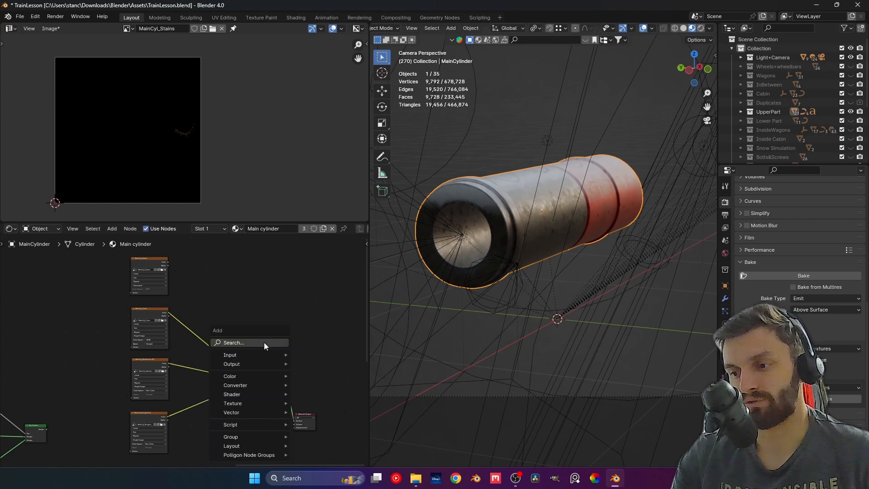
{"action": "left_click", "coordinate": [264, 343]}
{"action": "type", "text": "mix"}
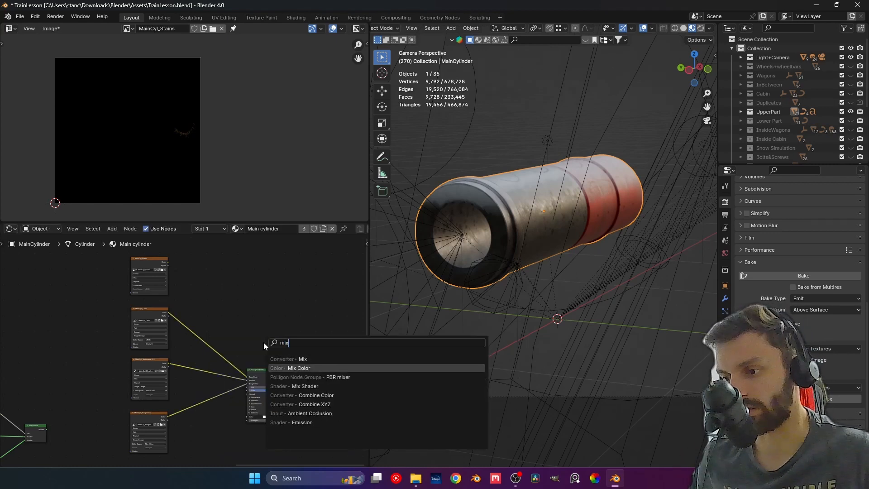
{"action": "key", "text": "Return"}
{"action": "left_click", "coordinate": [217, 331]}
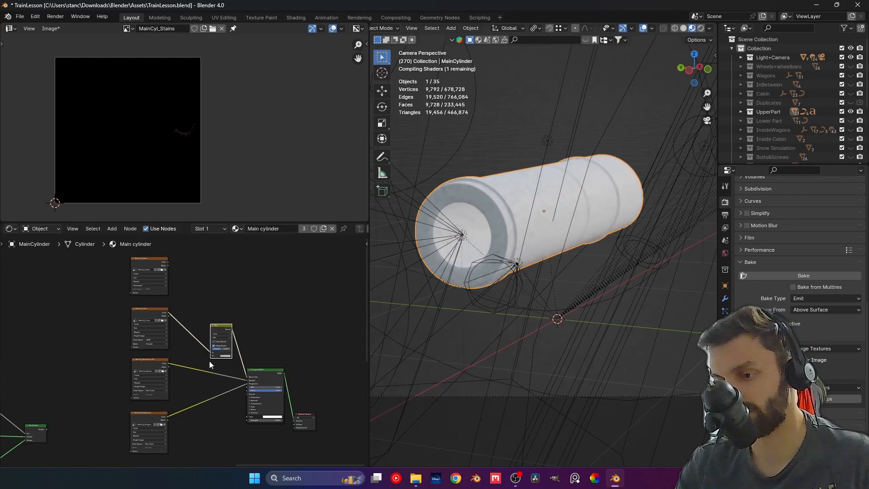
{"action": "left_click_drag", "start_coordinate": [211, 353], "coordinate": [211, 356]}
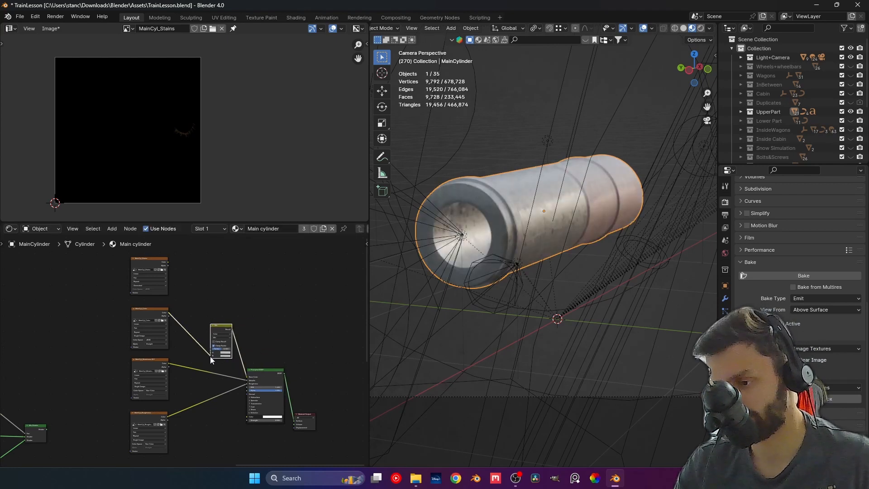
{"action": "left_click_drag", "start_coordinate": [223, 327], "coordinate": [224, 326]}
Connect the MainCyl_Stains color to the Mix node's A input and set the blending mode to Add
{"action": "left_click", "coordinate": [177, 268]}
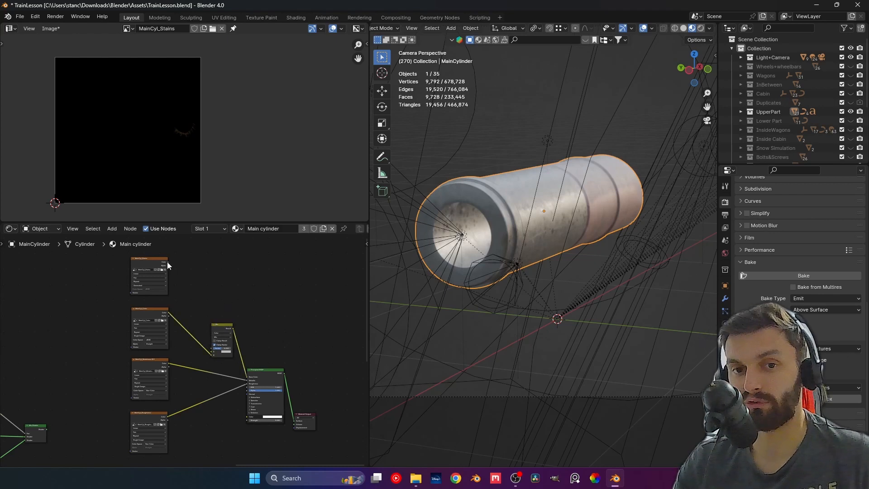
{"action": "left_click", "coordinate": [168, 265]}
{"action": "left_click_drag", "start_coordinate": [186, 302], "coordinate": [214, 353]}
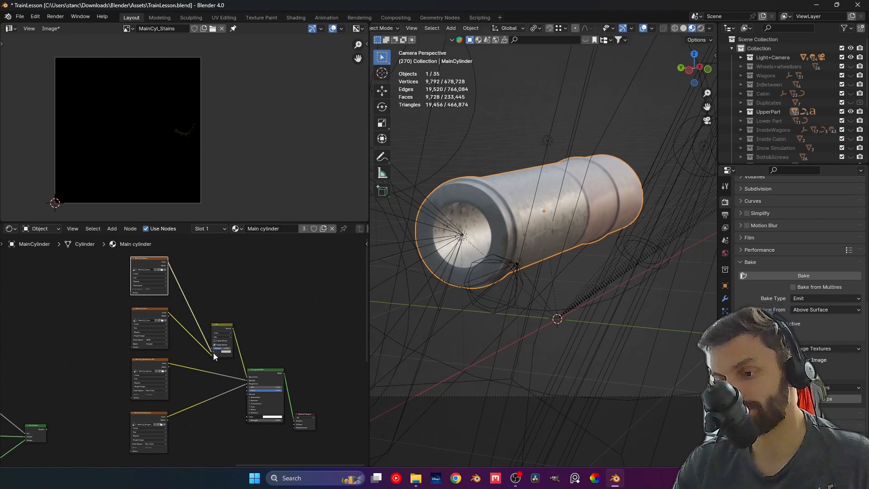
{"action": "scroll", "coordinate": [210, 354], "scroll_direction": "up", "scroll_amount": 3}
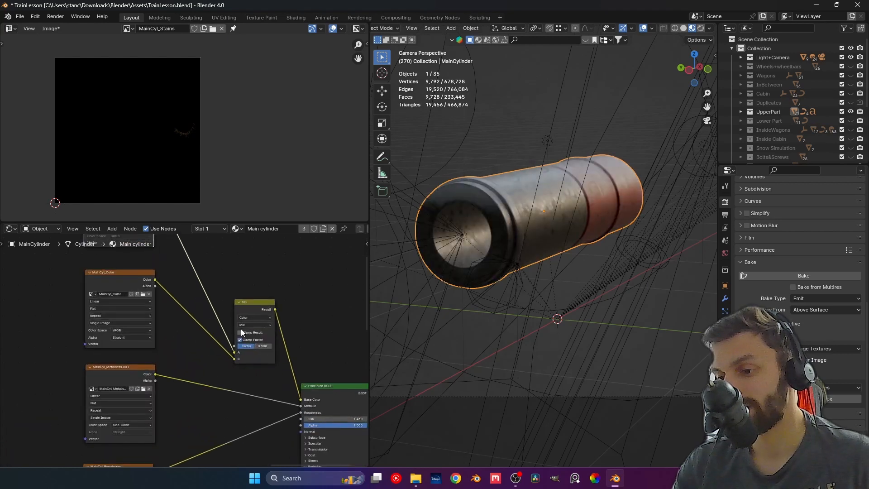
{"action": "left_click", "coordinate": [243, 326]}
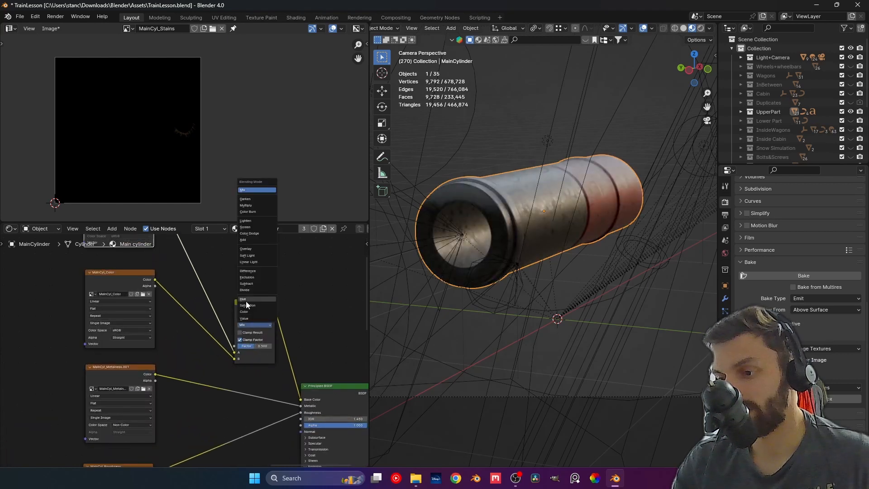
{"action": "left_click", "coordinate": [253, 240]}
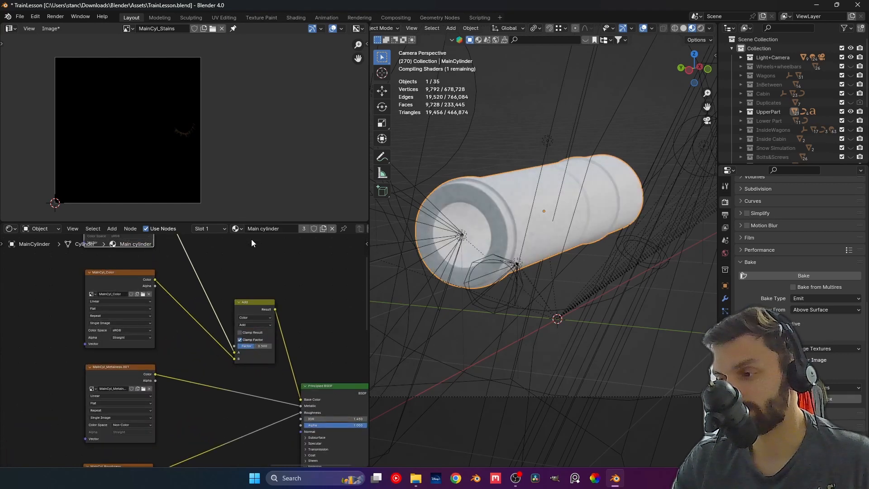
Rewire the MainCyl_Stains color into the Add node and set the node's Factor to 1.000
{"action": "scroll", "coordinate": [431, 324], "scroll_direction": "up", "scroll_amount": 3}
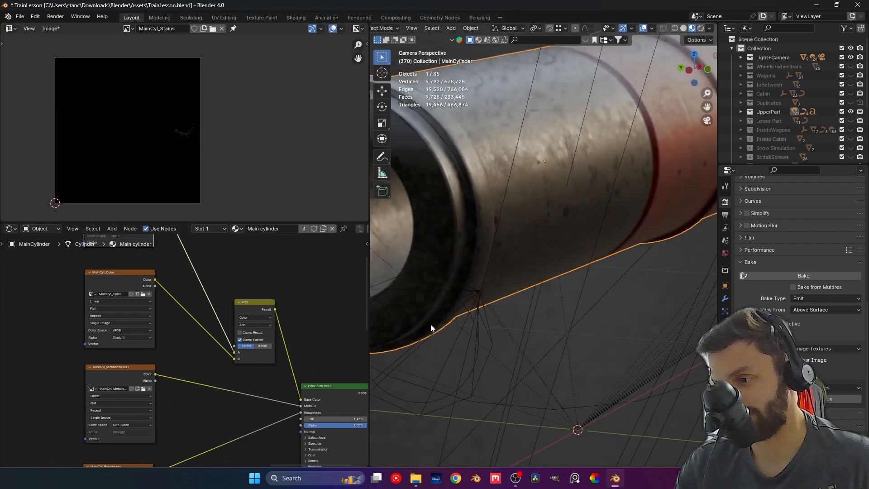
{"action": "middle_click_drag", "start_coordinate": [430, 324], "coordinate": [533, 300], "text": "shift"}
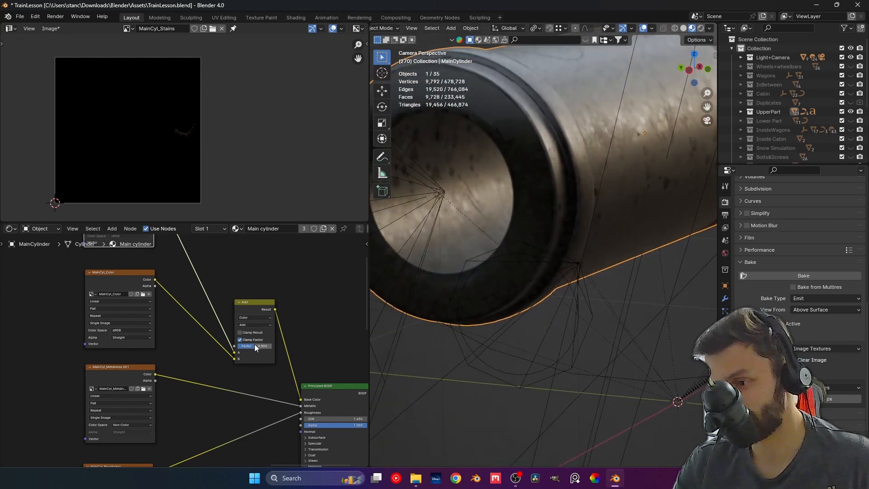
{"action": "mouse_move", "coordinate": [255, 345]}
{"action": "left_mouse_down"}
{"action": "mouse_move", "coordinate": [272, 345]}
{"action": "mouse_move", "coordinate": [234, 352]}
{"action": "left_mouse_up"}
{"action": "mouse_move", "coordinate": [202, 310]}
{"action": "middle_mouse_down"}
{"action": "mouse_move", "coordinate": [194, 344]}
{"action": "mouse_move", "coordinate": [191, 317]}
{"action": "middle_mouse_up"}
{"action": "scroll", "coordinate": [194, 343], "scroll_direction": "down", "scroll_amount": 4}
{"action": "left_click_drag", "start_coordinate": [158, 272], "coordinate": [221, 401]}
{"action": "left_click", "coordinate": [158, 276]}
{"action": "left_click_drag", "start_coordinate": [158, 273], "coordinate": [219, 399]}
{"action": "middle_click_drag", "start_coordinate": [265, 326], "coordinate": [243, 271]}
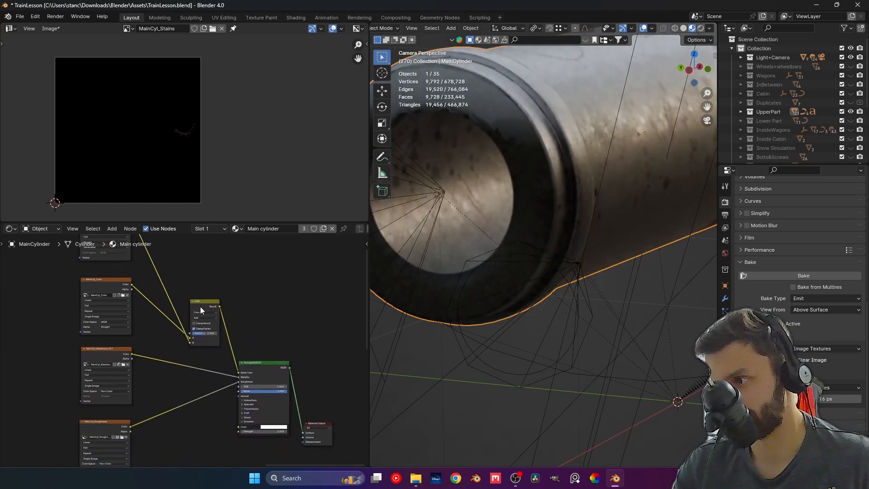
{"action": "scroll", "coordinate": [174, 318], "scroll_direction": "up", "scroll_amount": 2}
{"action": "left_click_drag", "start_coordinate": [210, 327], "coordinate": [226, 328]}
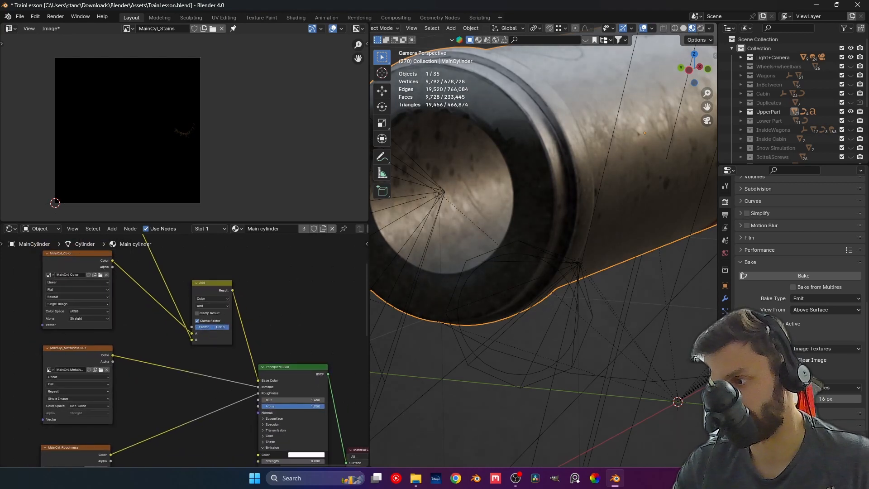
Examine the cylinder's front opening and rim for the stains, and check the MainCyl_Stains texture node feeding the Add node
{"action": "scroll", "coordinate": [490, 262], "scroll_direction": "down", "scroll_amount": 5}
{"action": "middle_click_drag", "start_coordinate": [517, 224], "coordinate": [444, 267]}
{"action": "scroll", "coordinate": [444, 268], "scroll_direction": "up", "scroll_amount": 2}
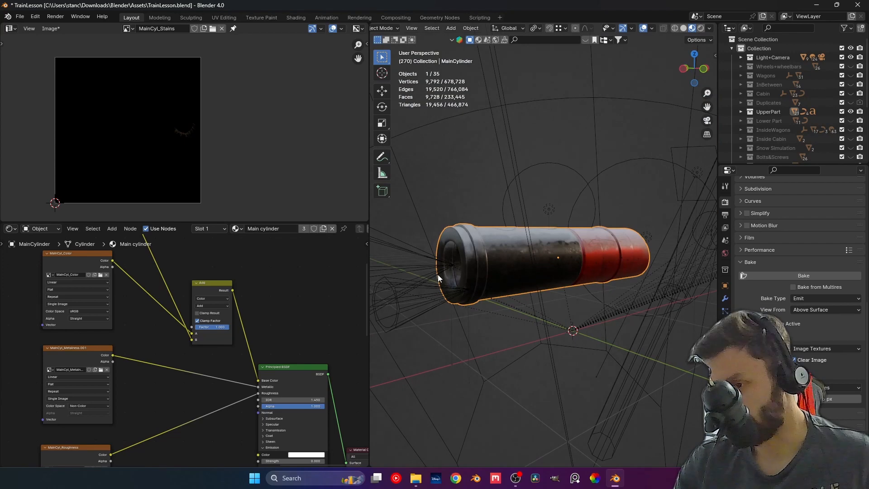
{"action": "scroll", "coordinate": [522, 248], "scroll_direction": "up", "scroll_amount": 2}
{"action": "scroll", "coordinate": [520, 249], "scroll_direction": "up", "scroll_amount": 5}
{"action": "middle_click_drag", "start_coordinate": [448, 278], "coordinate": [647, 253]}
{"action": "scroll", "coordinate": [444, 289], "scroll_direction": "up", "scroll_amount": 4}
{"action": "key", "text": "KP_0"}
{"action": "scroll", "coordinate": [504, 277], "scroll_direction": "up", "scroll_amount": 4}
{"action": "scroll", "coordinate": [574, 284], "scroll_direction": "up", "scroll_amount": 2}
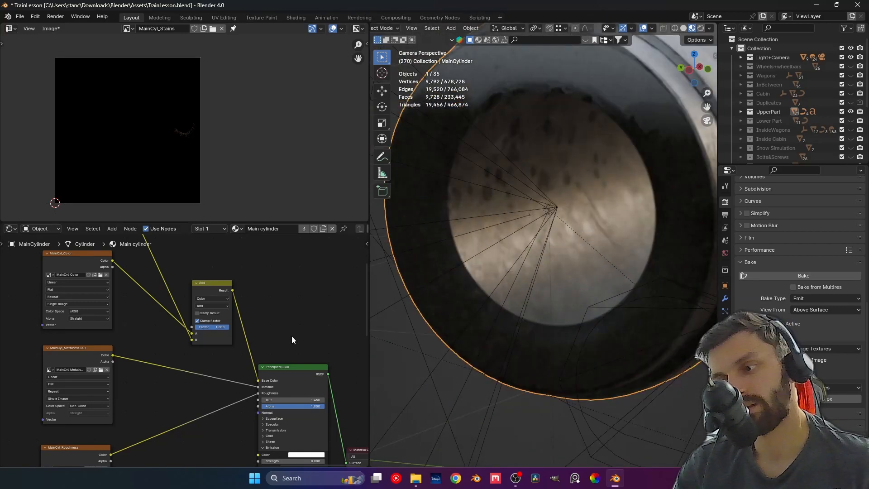
{"action": "scroll", "coordinate": [292, 336], "scroll_direction": "down", "scroll_amount": 1}
{"action": "scroll", "coordinate": [190, 285], "scroll_direction": "up", "scroll_amount": 3, "text": "shift"}
{"action": "middle_click_drag", "start_coordinate": [143, 289], "coordinate": [230, 341]}
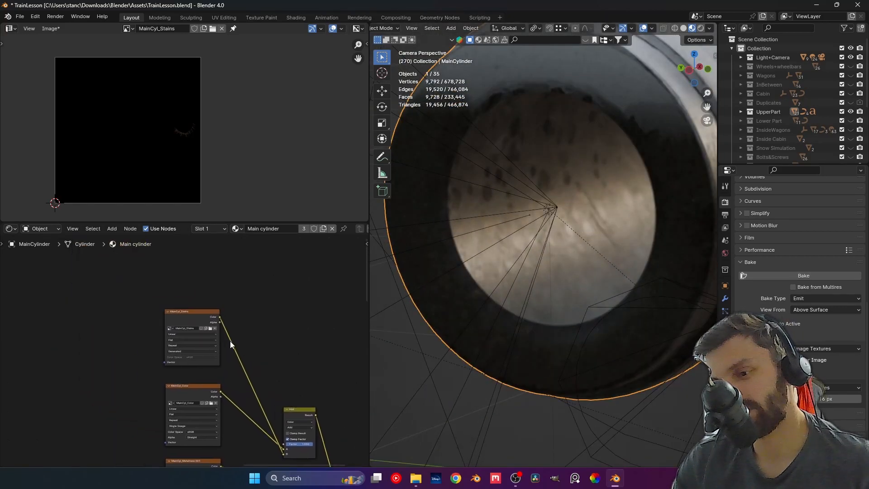
{"action": "scroll", "coordinate": [217, 336], "scroll_direction": "up", "scroll_amount": 2}
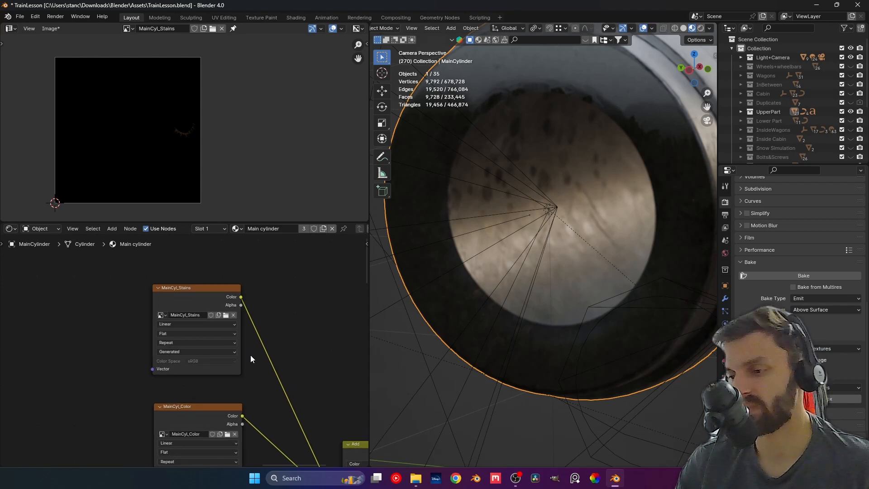
Try the Lighten and Overlay blending modes for combining the stains and color textures, and return to Add
{"action": "scroll", "coordinate": [251, 355], "scroll_direction": "down", "scroll_amount": 7}
{"action": "middle_click_drag", "start_coordinate": [251, 355], "coordinate": [180, 254]}
{"action": "scroll", "coordinate": [225, 351], "scroll_direction": "up", "scroll_amount": 5}
{"action": "scroll", "coordinate": [225, 350], "scroll_direction": "up", "scroll_amount": 2}
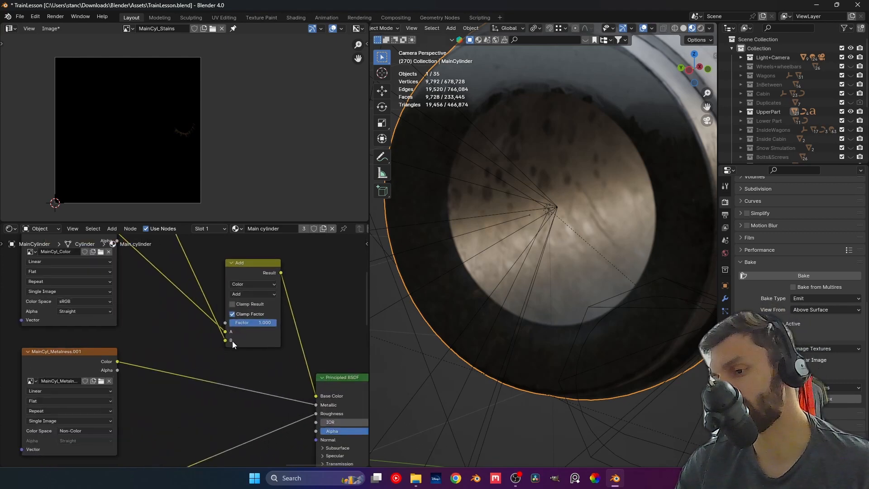
{"action": "left_click", "coordinate": [225, 301]}
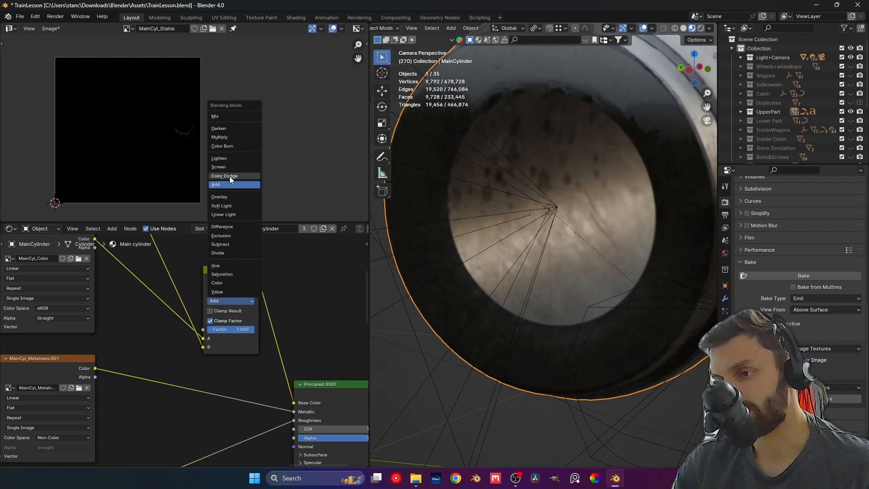
{"action": "left_click", "coordinate": [227, 159]}
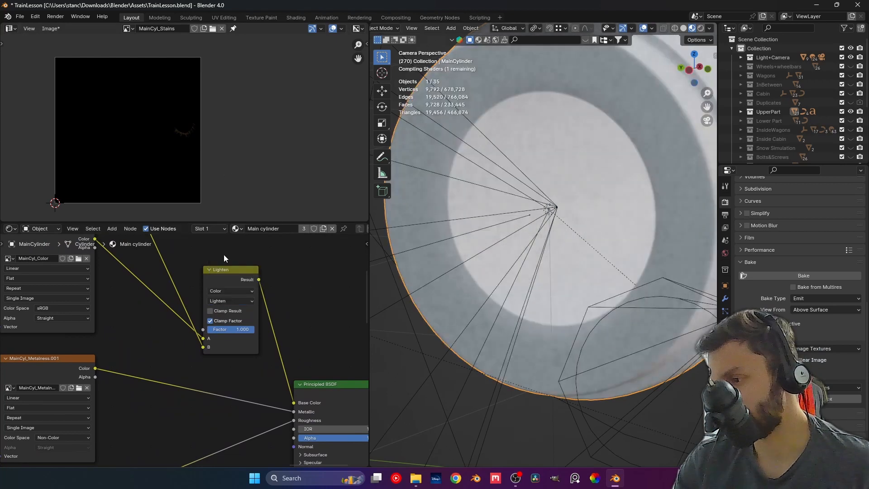
{"action": "left_click", "coordinate": [229, 299]}
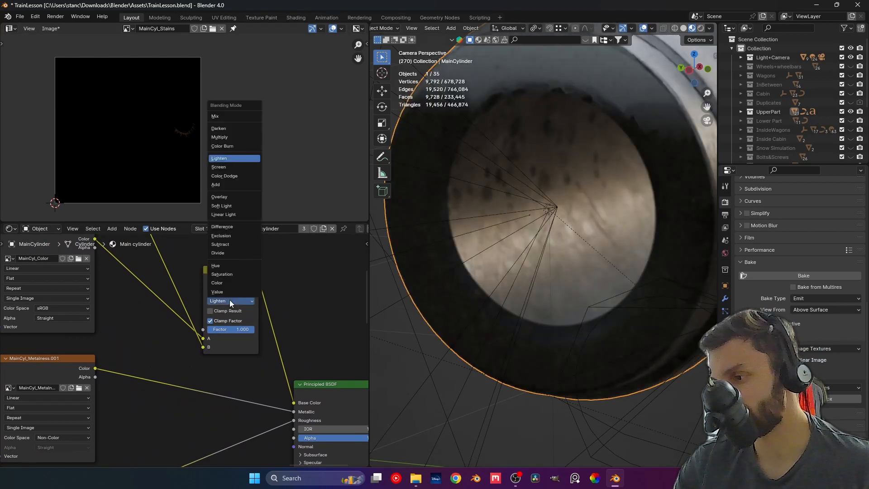
{"action": "left_click", "coordinate": [240, 195]}
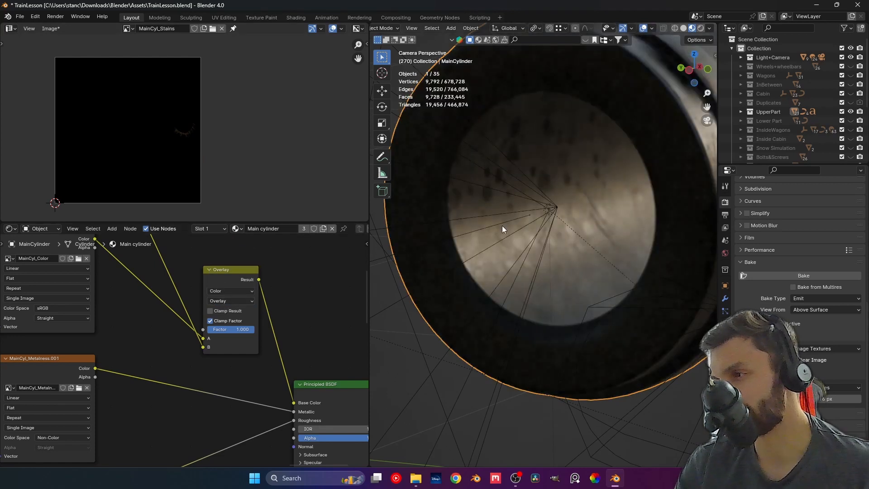
{"action": "scroll", "coordinate": [502, 226], "scroll_direction": "down", "scroll_amount": 5}
{"action": "middle_click_drag", "start_coordinate": [504, 224], "coordinate": [559, 175]}
{"action": "scroll", "coordinate": [535, 203], "scroll_direction": "down", "scroll_amount": 3}
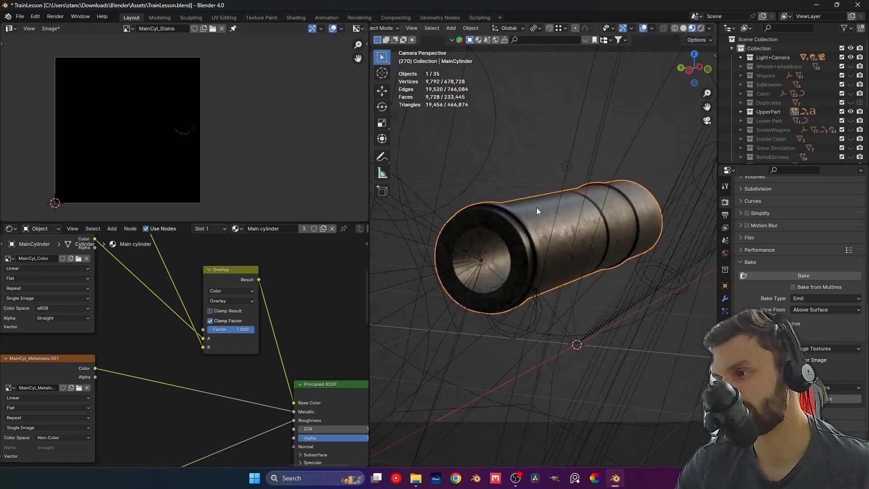
{"action": "left_click", "coordinate": [232, 300]}
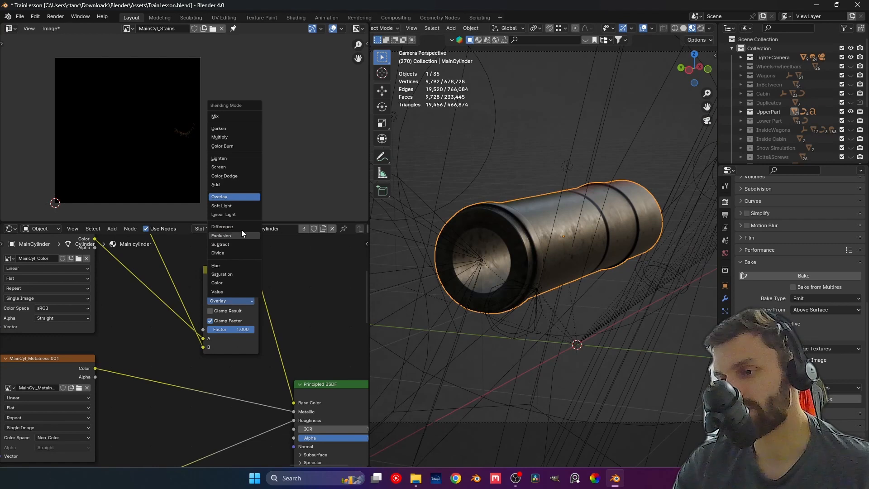
{"action": "left_click", "coordinate": [238, 184]}
Inspect the textured cylinder from the side and from the camera view, including a close-up of the front rim
{"action": "scroll", "coordinate": [601, 194], "scroll_direction": "up", "scroll_amount": 2}
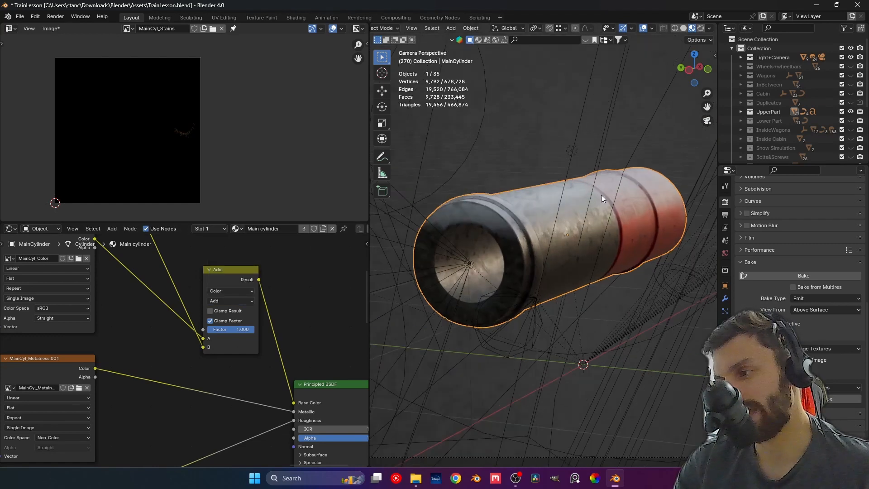
{"action": "middle_click_drag", "start_coordinate": [601, 195], "coordinate": [439, 225], "text": "shift"}
{"action": "scroll", "coordinate": [531, 256], "scroll_direction": "up", "scroll_amount": 3}
{"action": "scroll", "coordinate": [531, 256], "scroll_direction": "up", "scroll_amount": 2}
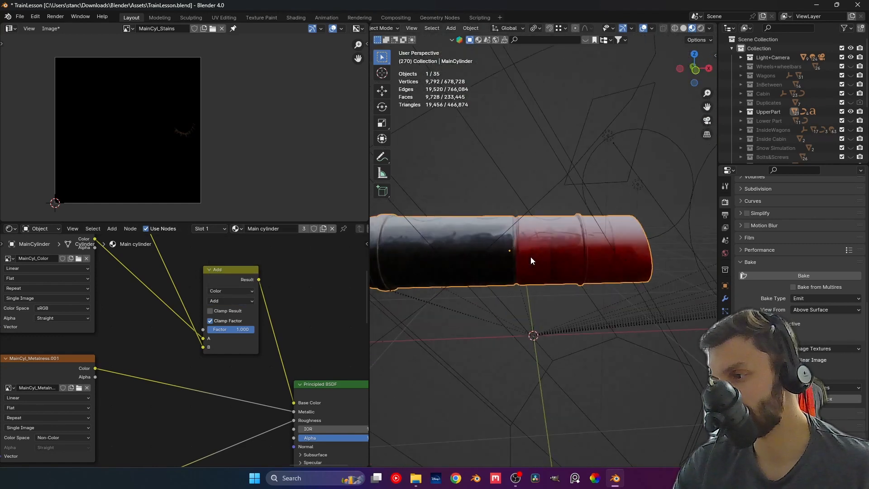
{"action": "middle_click_drag", "start_coordinate": [531, 256], "coordinate": [555, 250]}
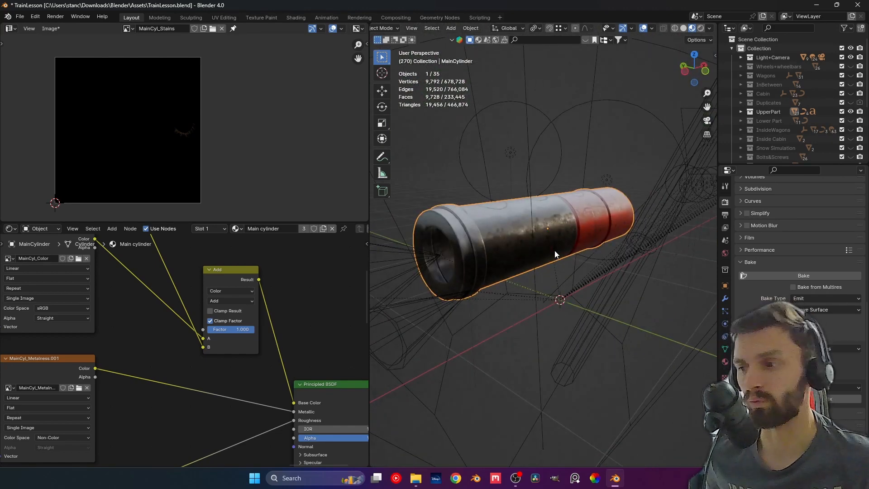
{"action": "key", "text": "KP_0"}
{"action": "middle_click_drag", "start_coordinate": [523, 284], "coordinate": [450, 268]}
{"action": "scroll", "coordinate": [450, 268], "scroll_direction": "up", "scroll_amount": 4}
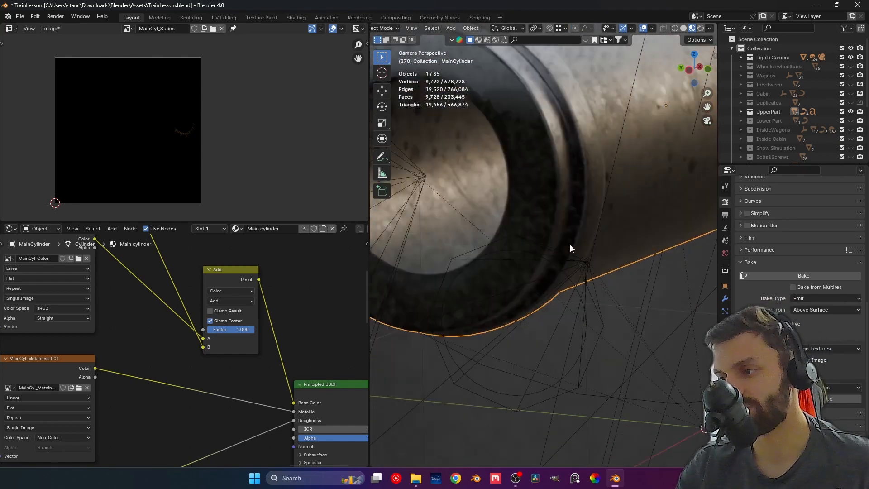
{"action": "scroll", "coordinate": [569, 245], "scroll_direction": "down", "scroll_amount": 4}
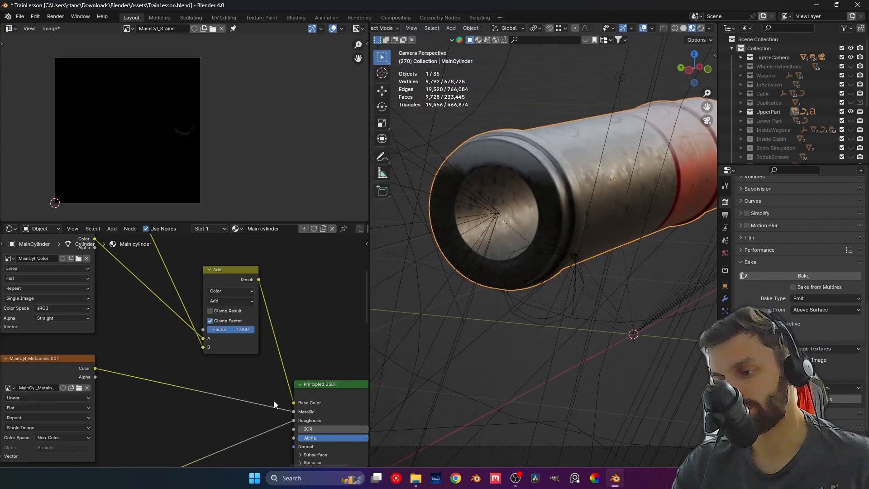
Compare the procedural shader with the texture-based Principled BSDF by connecting each in turn to the material output
{"action": "scroll", "coordinate": [255, 411], "scroll_direction": "down", "scroll_amount": 5}
{"action": "scroll", "coordinate": [190, 347], "scroll_direction": "down", "scroll_amount": 1}
{"action": "middle_click_drag", "start_coordinate": [146, 359], "coordinate": [205, 364]}
{"action": "left_click", "coordinate": [80, 352], "text": "ctrl+shift"}
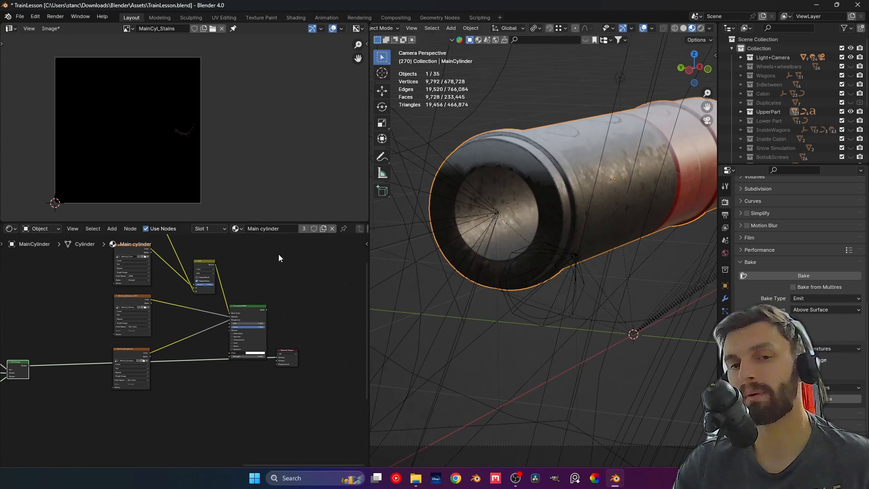
{"action": "middle_click_drag", "start_coordinate": [257, 241], "coordinate": [281, 316]}
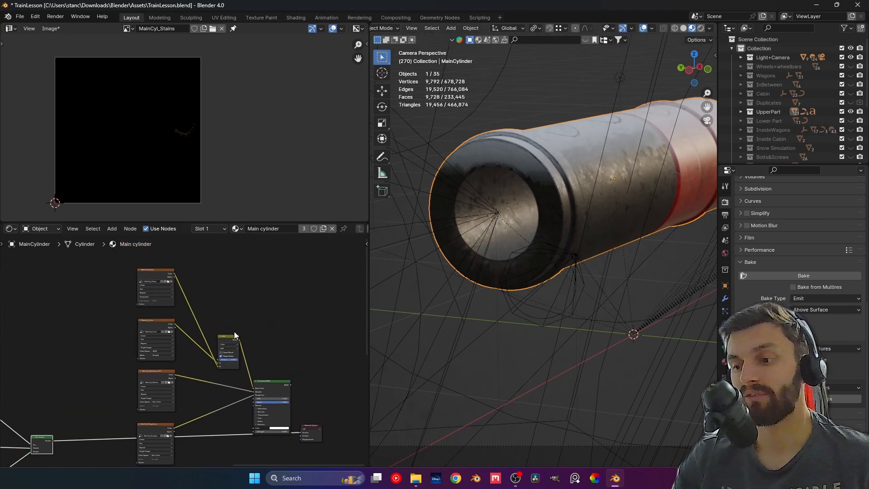
{"action": "left_click", "coordinate": [276, 386], "text": "ctrl+shift"}
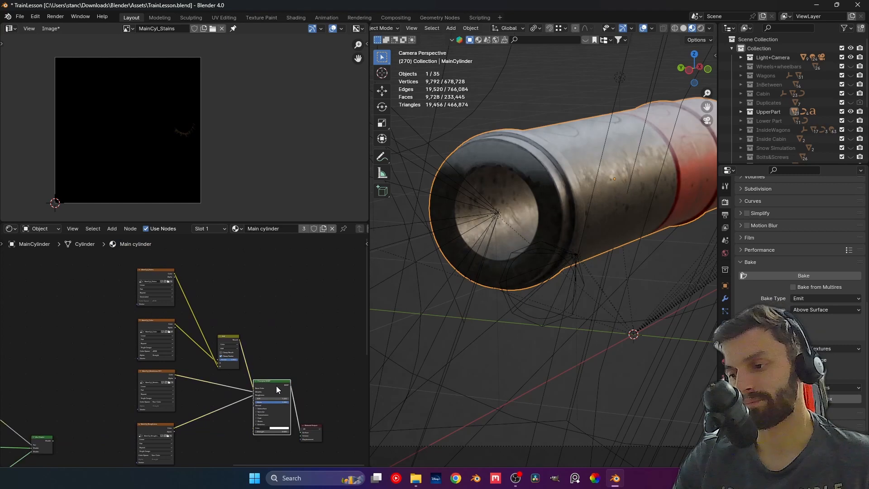
Add an Image Texture node in empty space above the Principled BSDF
{"action": "key", "text": "shift+a"}
{"action": "left_click", "coordinate": [273, 306]}
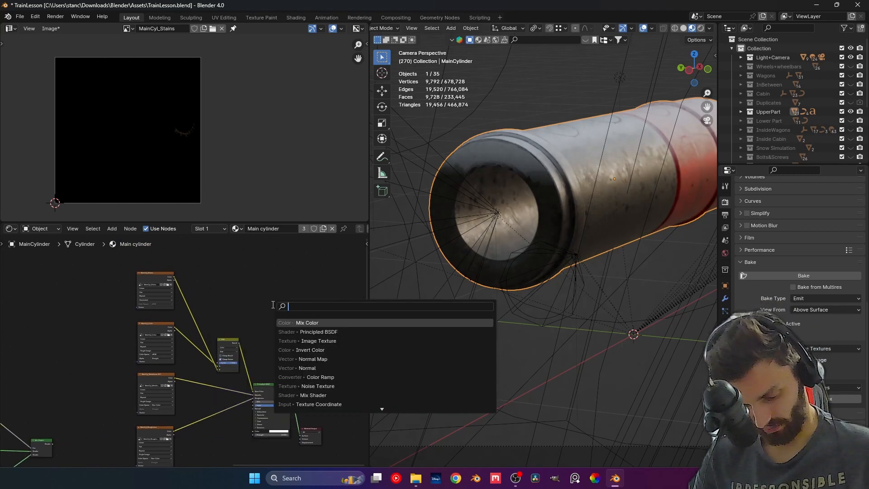
{"action": "type", "text": "imag"}
{"action": "key", "text": "Return"}
{"action": "left_click", "coordinate": [272, 305]}
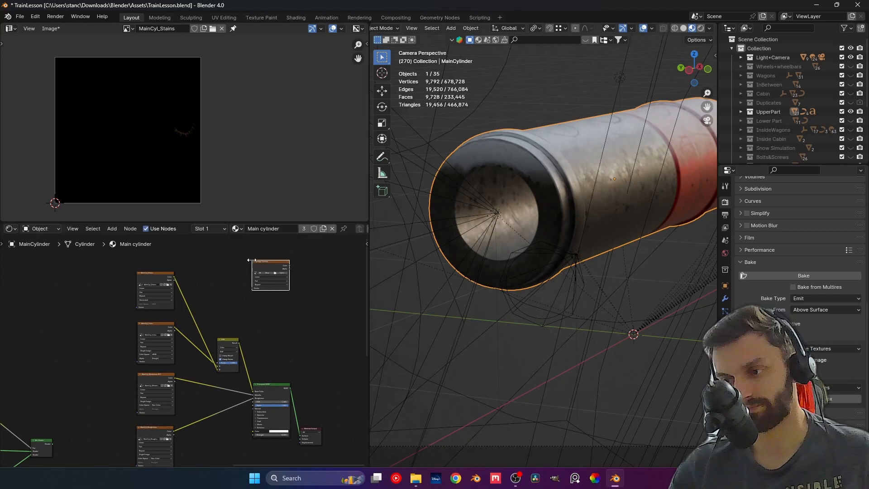
Create a blank 4096 × 4096 px image named NewColor in the unconnected Image Texture node
{"action": "scroll", "coordinate": [251, 261], "scroll_direction": "up", "scroll_amount": 4}
{"action": "left_click", "coordinate": [270, 281]}
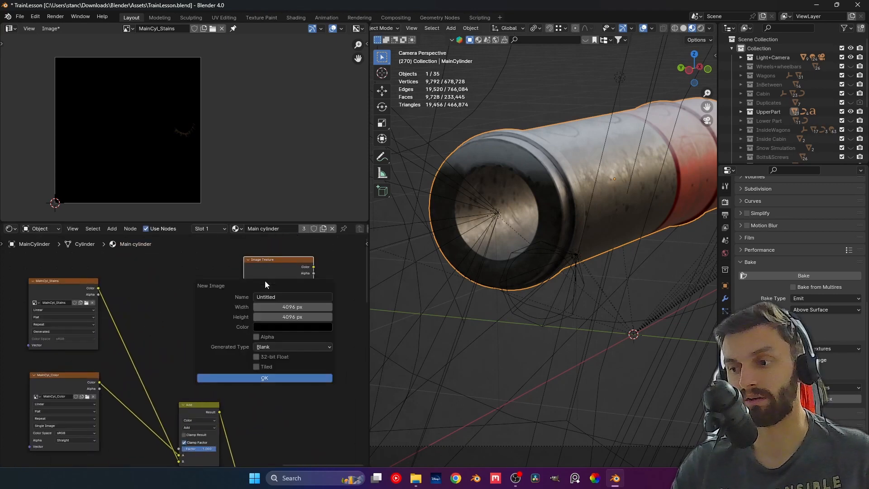
{"action": "left_click", "coordinate": [286, 297]}
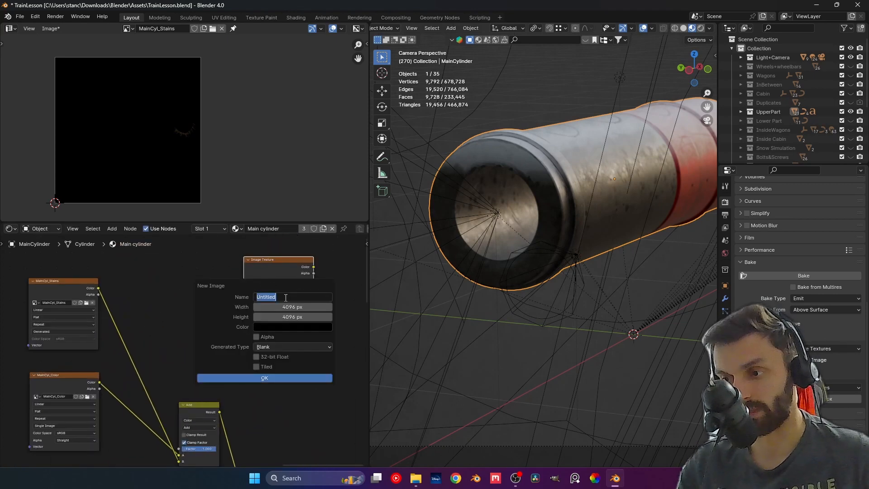
{"action": "type", "text": "\\Color"}
{"action": "key", "text": "BackSpace"}
{"action": "key", "text": "BackSpace"}
{"action": "key", "text": "BackSpace"}
{"action": "key", "text": "BackSpace"}
{"action": "key", "text": "BackSpace"}
{"action": "key", "text": "BackSpace"}
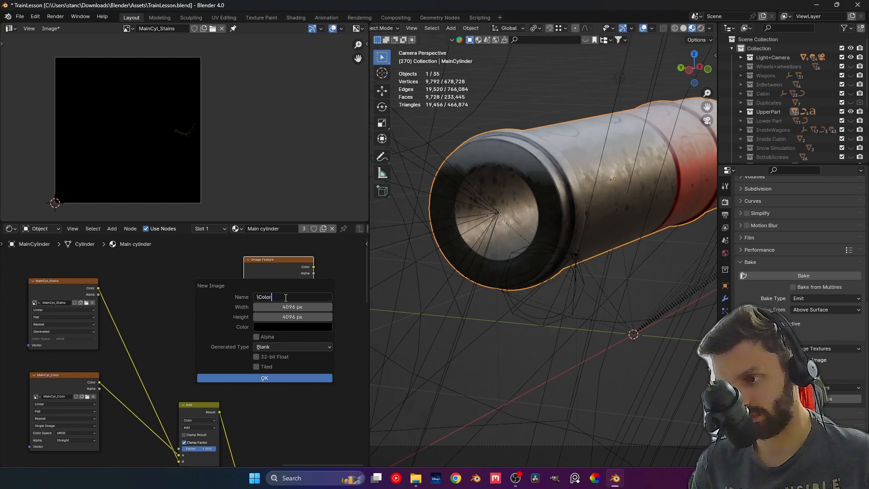
{"action": "type", "text": "NewColor"}
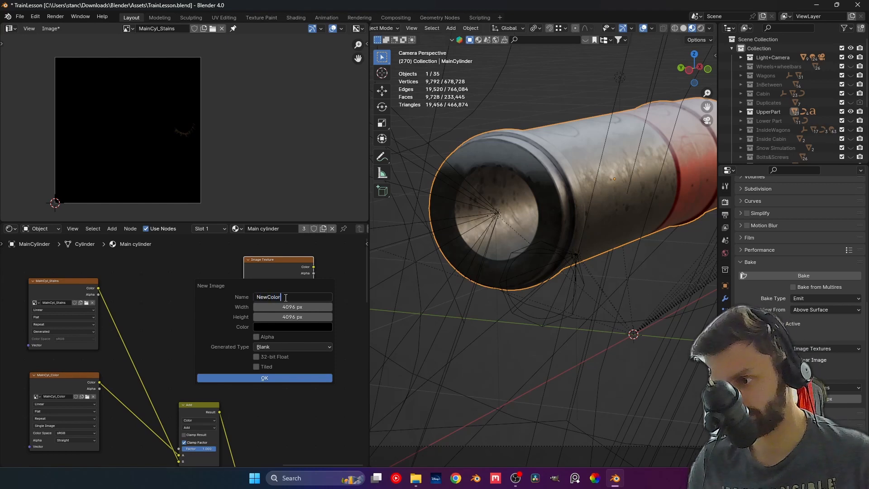
{"action": "key", "text": "Return"}
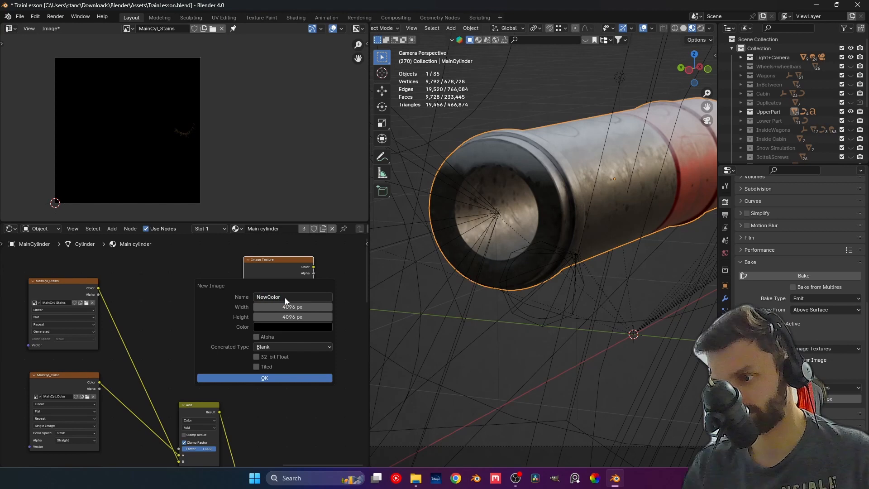
{"action": "left_click", "coordinate": [261, 379]}
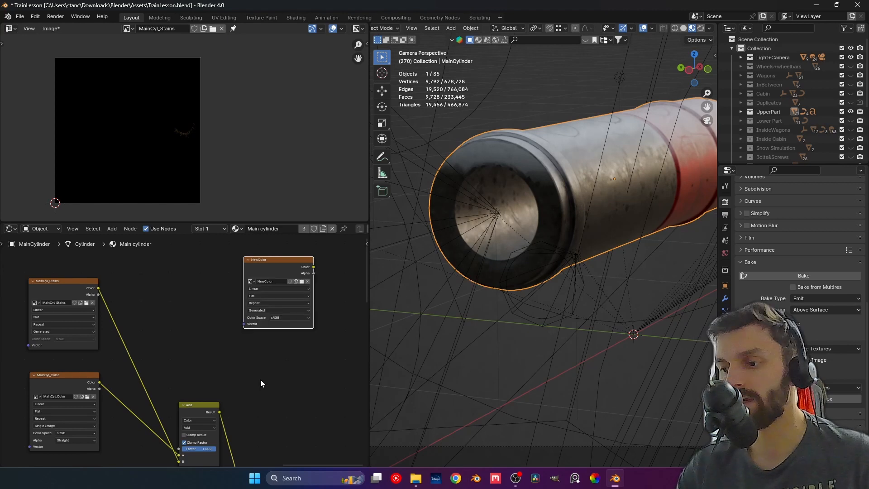
Display the NewColor image in the image editor
{"action": "left_click", "coordinate": [131, 29]}
{"action": "type", "text": "new"}
{"action": "key", "text": "Return"}
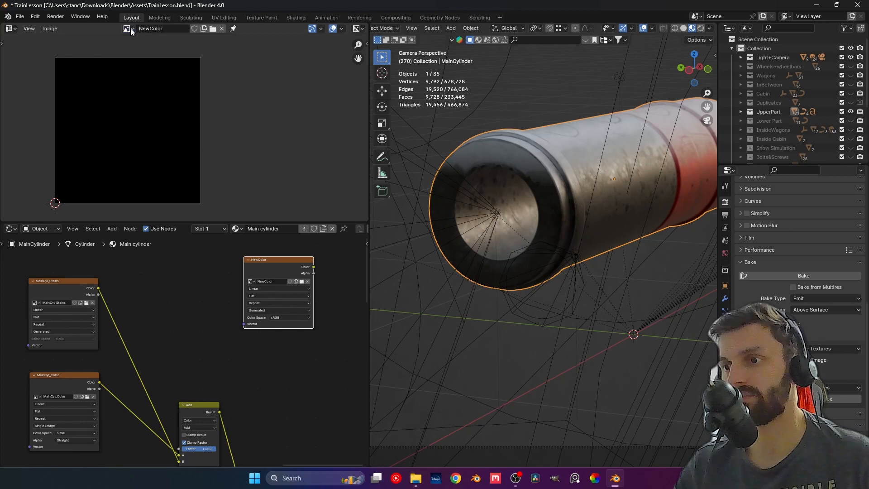
{"action": "scroll", "coordinate": [518, 183], "scroll_direction": "down", "scroll_amount": 1}
{"action": "scroll", "coordinate": [519, 183], "scroll_direction": "down", "scroll_amount": 1}
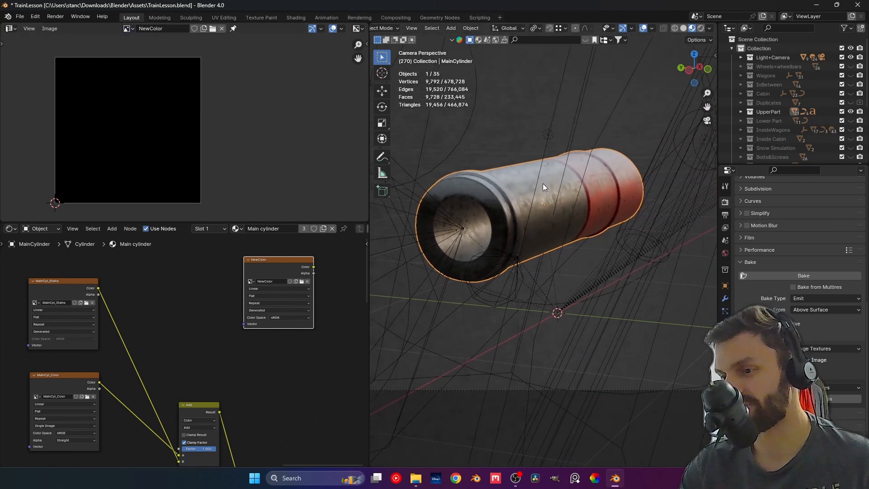
Bake the Diffuse type into the NewColor image, with the metalness texture disconnected from the Principled BSDF's Metallic input
{"action": "left_click", "coordinate": [835, 300]}
{"action": "left_click", "coordinate": [825, 358]}
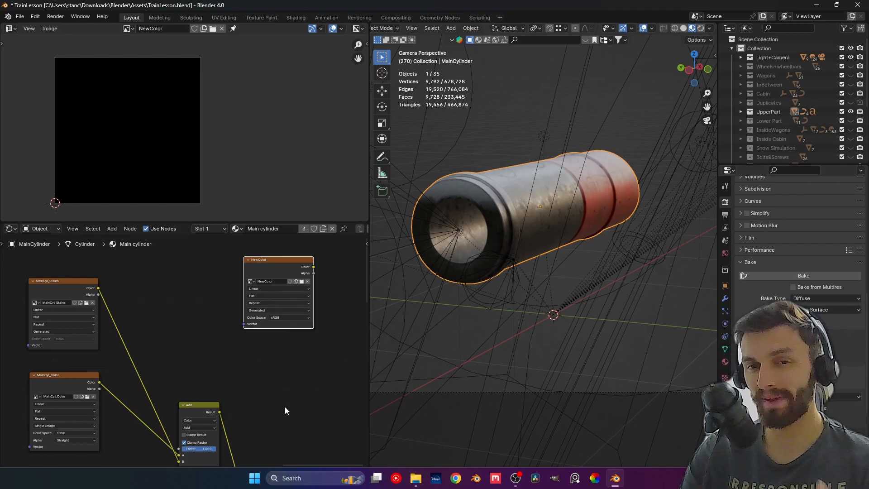
{"action": "scroll", "coordinate": [285, 408], "scroll_direction": "down", "scroll_amount": 6}
{"action": "middle_click_drag", "start_coordinate": [284, 408], "coordinate": [275, 320]}
{"action": "scroll", "coordinate": [254, 327], "scroll_direction": "down", "scroll_amount": 3}
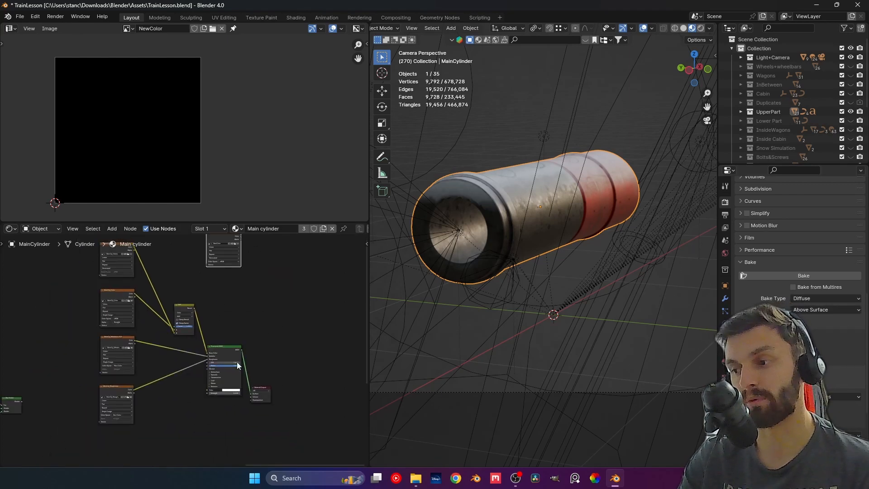
{"action": "middle_click_drag", "start_coordinate": [238, 362], "coordinate": [246, 374]}
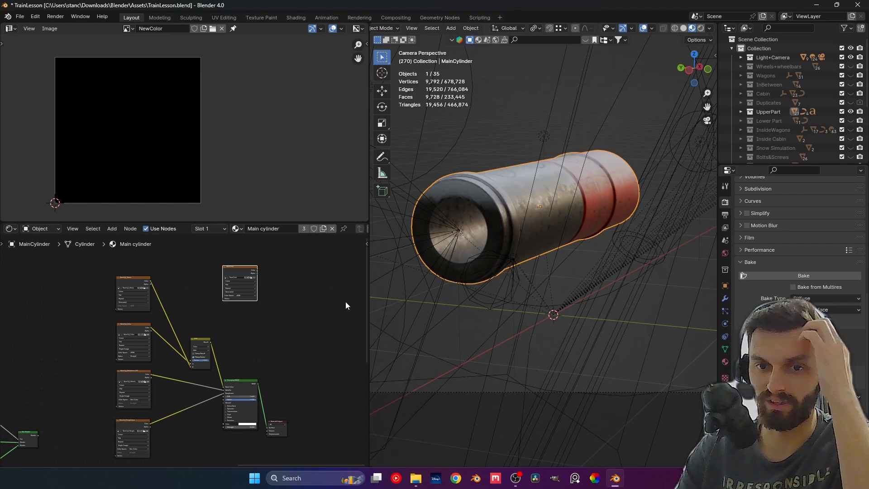
{"action": "left_click", "coordinate": [760, 276]}
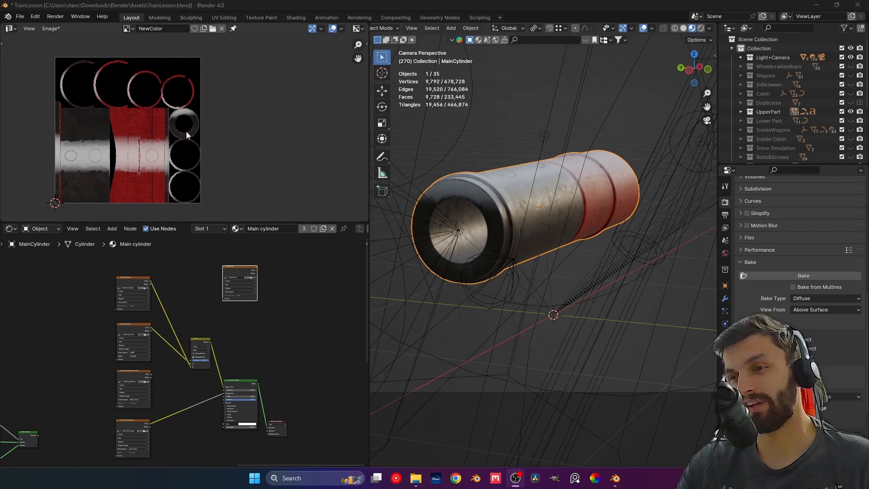
Display the original MainCyl_Color image in the image editor to compare it with the new bake
{"action": "left_click", "coordinate": [132, 327]}
{"action": "left_click", "coordinate": [233, 272]}
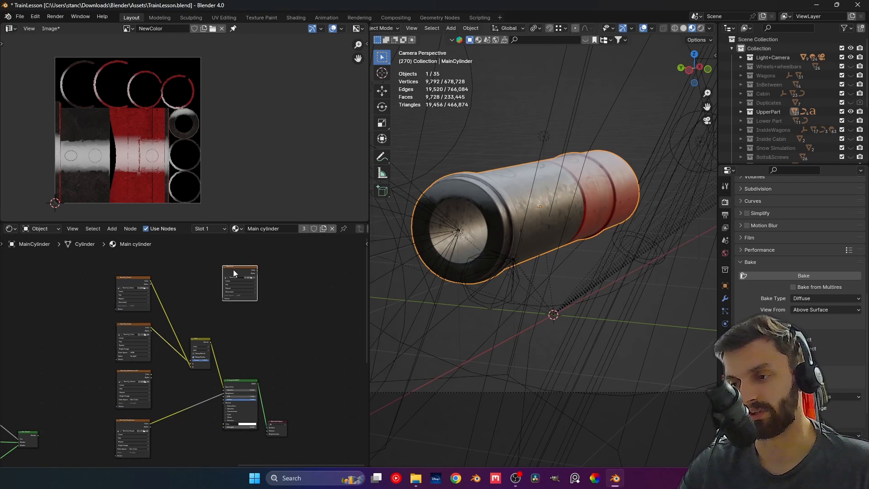
{"action": "left_click", "coordinate": [128, 29]}
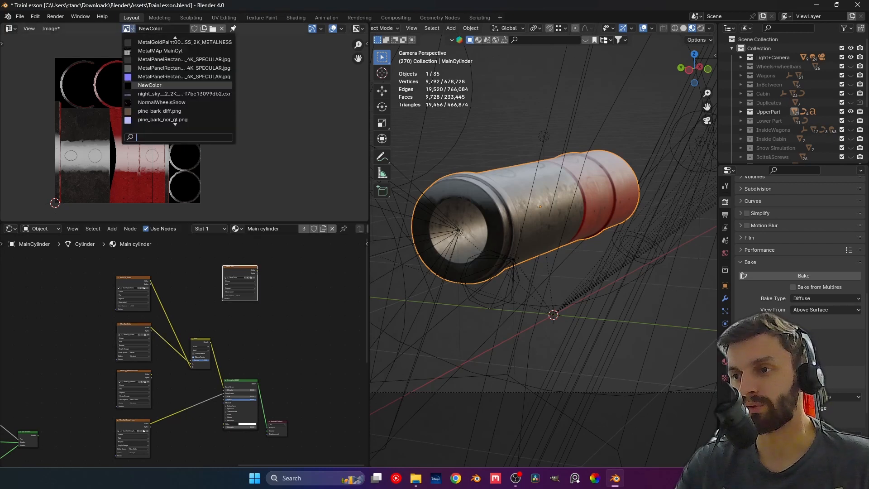
{"action": "left_click", "coordinate": [166, 52]}
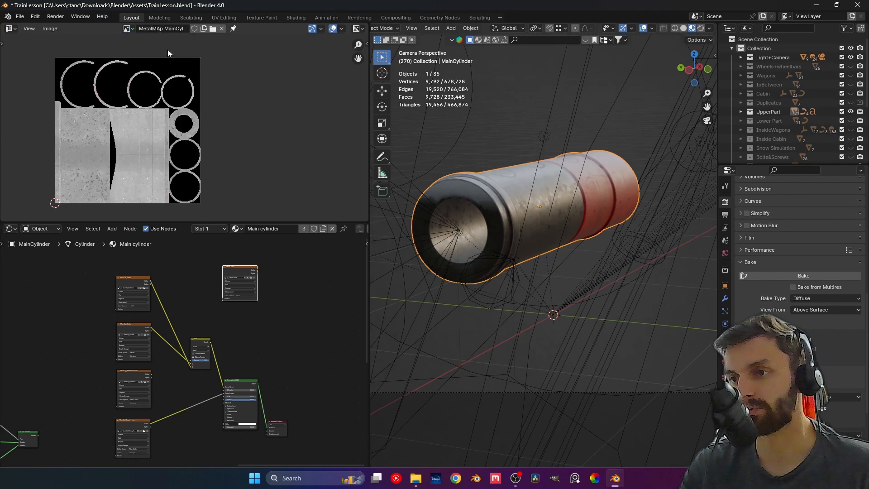
{"action": "left_click", "coordinate": [128, 29]}
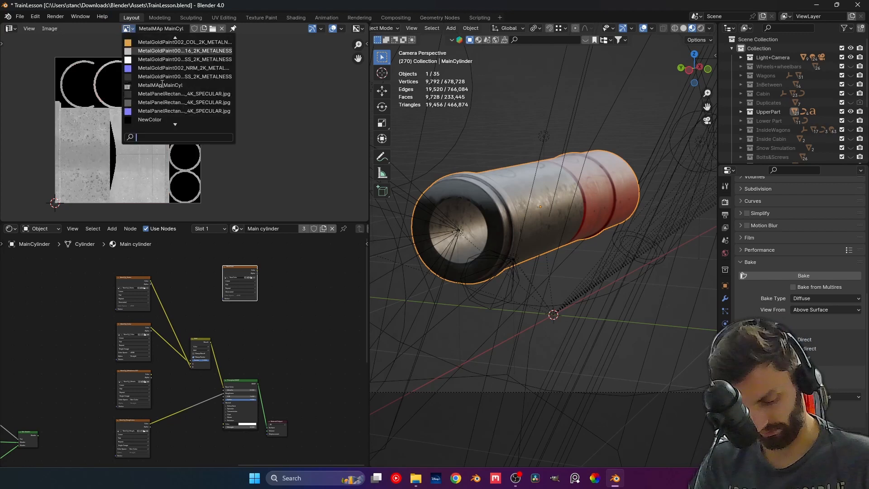
{"action": "type", "text": "MAIN"}
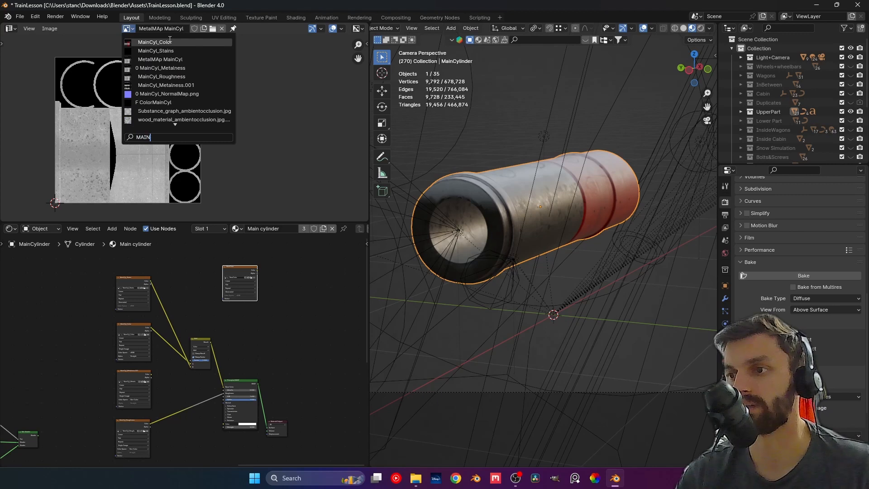
{"action": "left_click", "coordinate": [169, 42]}
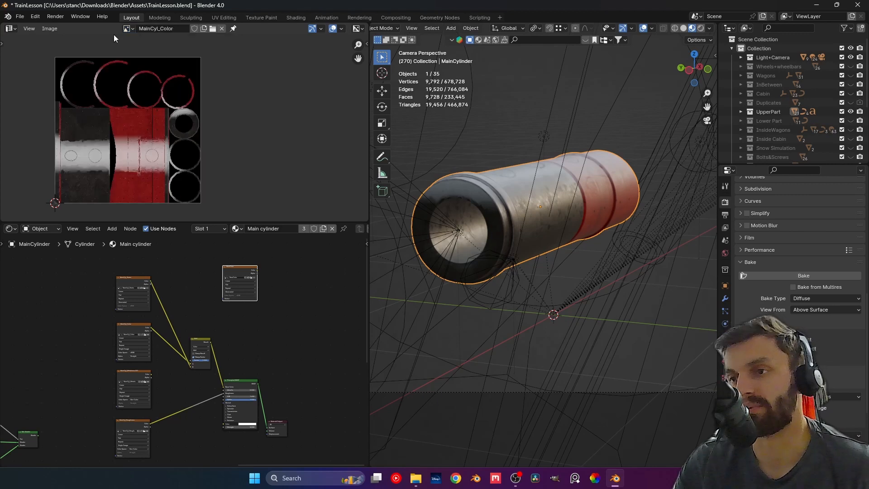
Switch the image editor back to NewColor and examine the stains on the ring-shaped UV island up close
{"action": "left_click", "coordinate": [128, 29]}
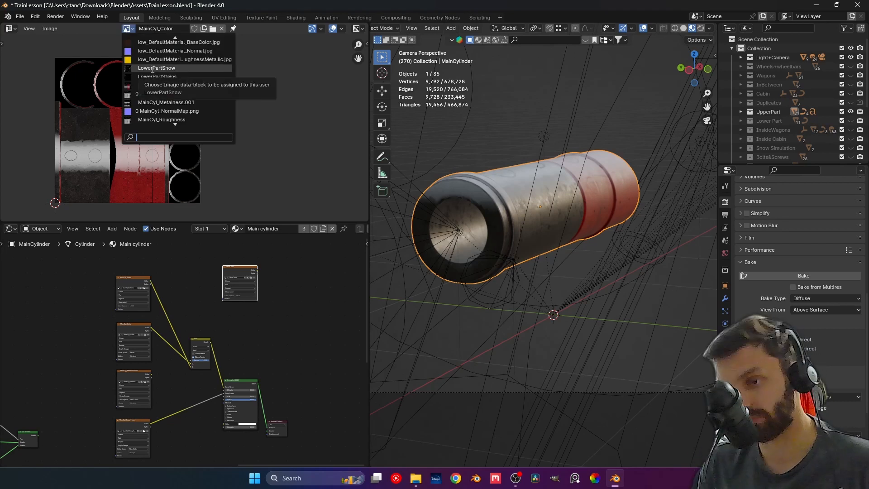
{"action": "type", "text": "NEW"}
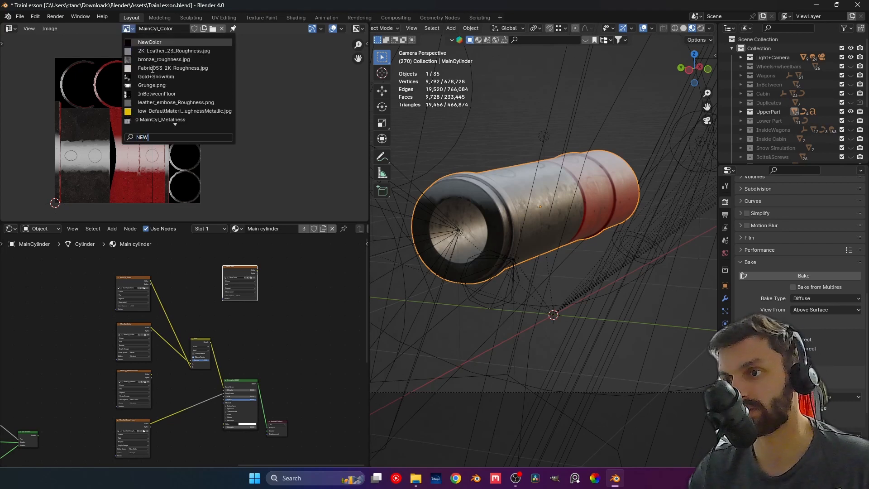
{"action": "left_click", "coordinate": [158, 42]}
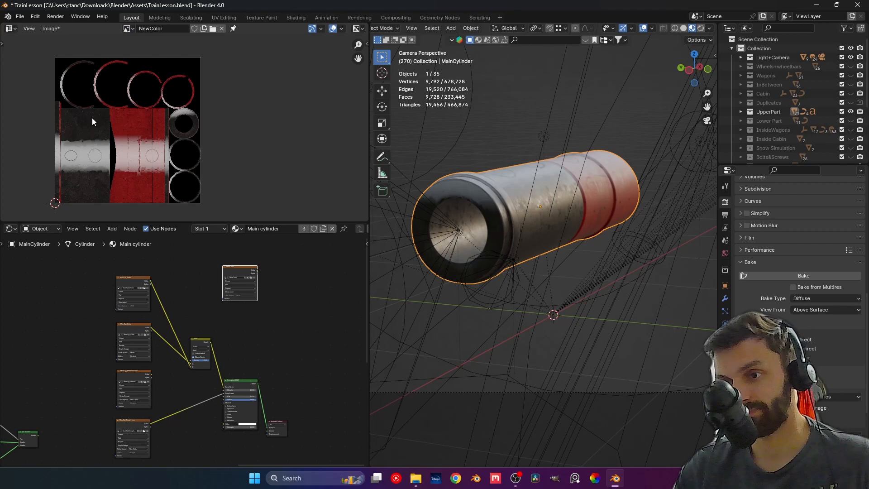
{"action": "scroll", "coordinate": [183, 127], "scroll_direction": "up", "scroll_amount": 7}
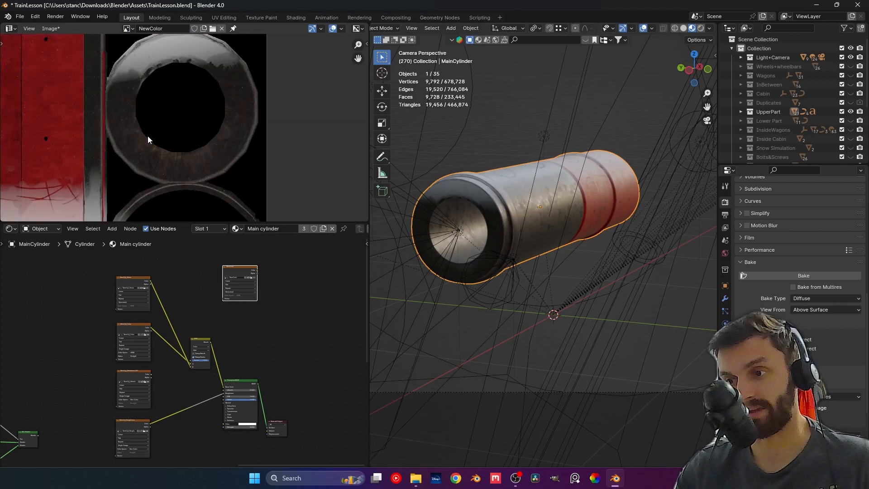
{"action": "scroll", "coordinate": [145, 116], "scroll_direction": "up", "scroll_amount": 3}
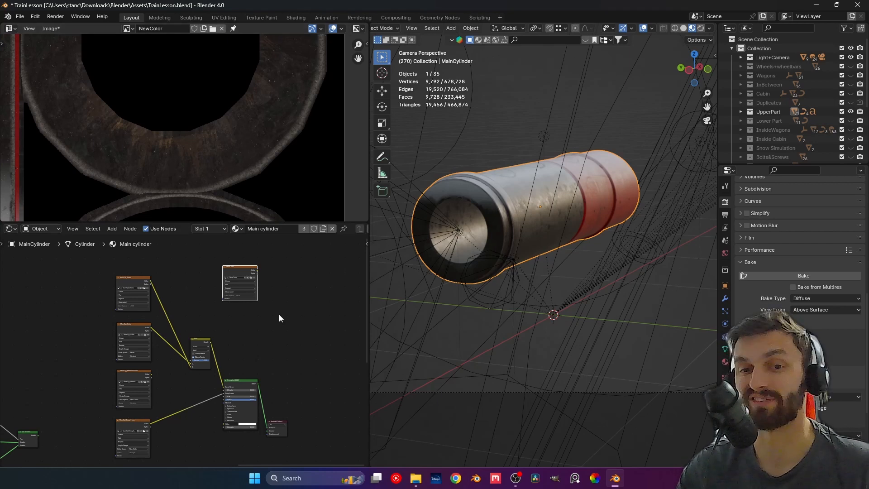
Delete the MainCyl_Stains texture, the MainCyl_Color texture and the Add node that combines them
{"action": "middle_click_drag", "start_coordinate": [245, 319], "coordinate": [289, 302]}
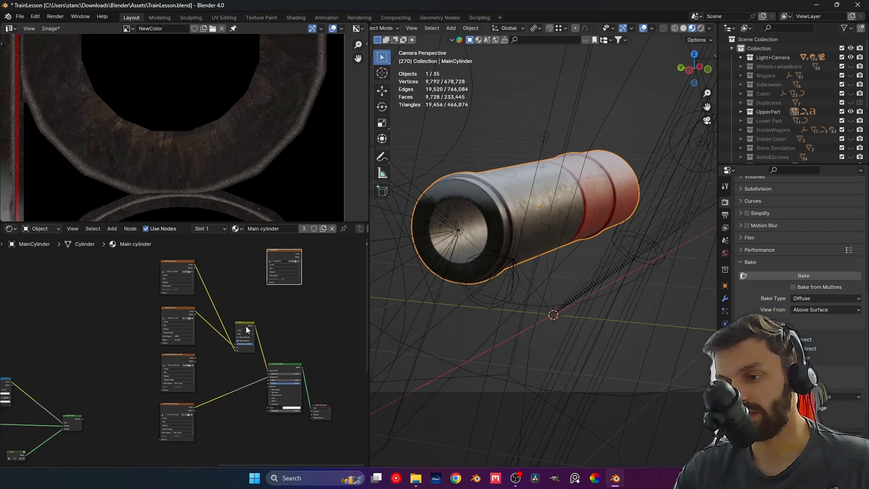
{"action": "left_click_drag", "start_coordinate": [265, 328], "coordinate": [142, 286]}
{"action": "key", "text": "x"}
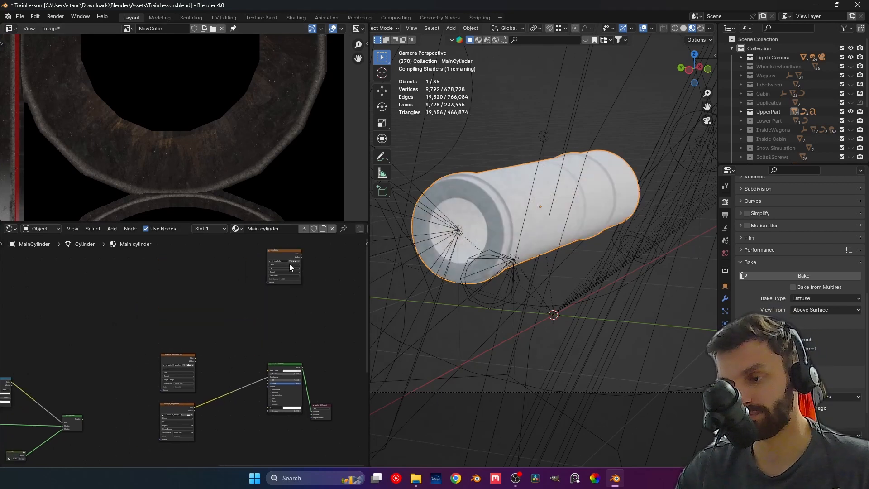
Move the NewColor texture node above the metalness texture and rename its image MainCyl_NewColor
{"action": "middle_click_drag", "start_coordinate": [277, 256], "coordinate": [173, 318]}
{"action": "scroll", "coordinate": [171, 333], "scroll_direction": "up", "scroll_amount": 5}
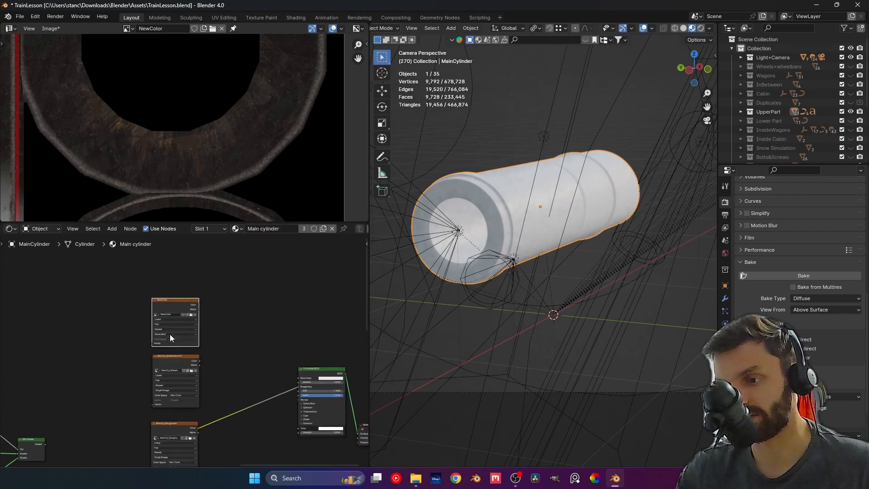
{"action": "left_click", "coordinate": [165, 293]}
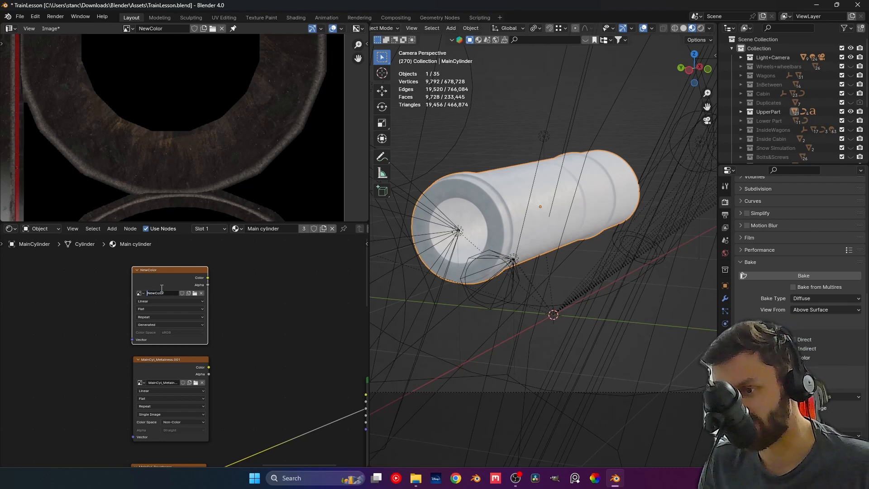
{"action": "type", "text": "Main"}
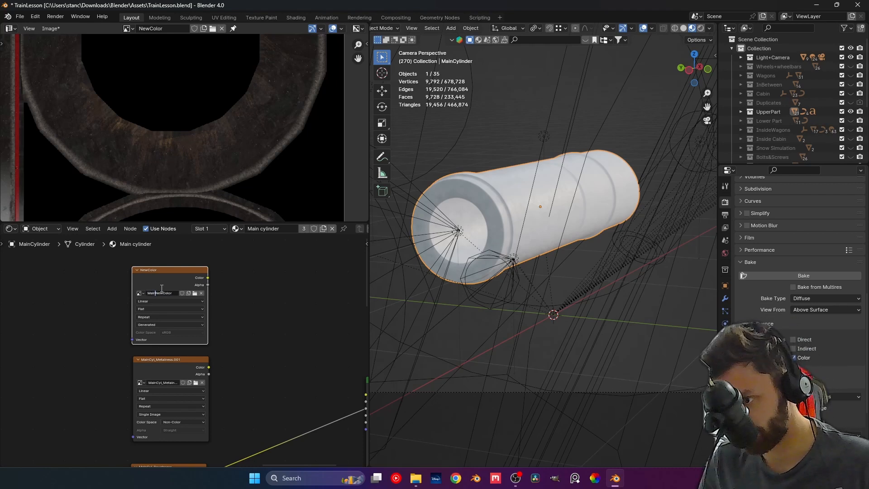
{"action": "type", "text": "Cyl"}
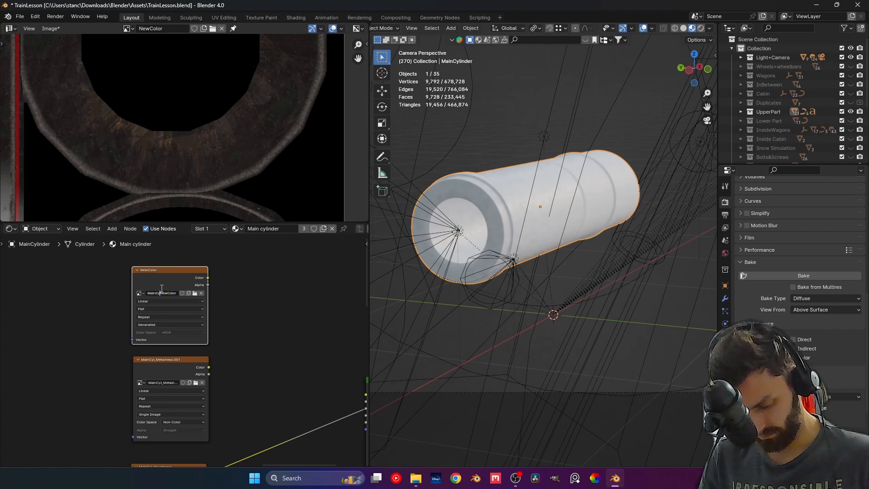
{"action": "type", "text": "_"}
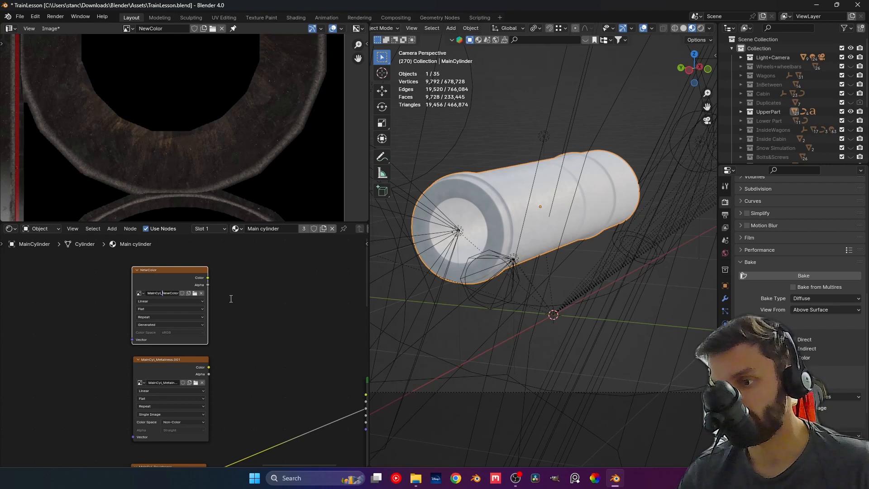
{"action": "key", "text": "Return"}
Connect the MainCyl_NewColor color to the Principled BSDF's Base Color and the MainCyl_Metalness.001 color to Metallic
{"action": "left_click_drag", "start_coordinate": [208, 277], "coordinate": [311, 395]}
{"action": "middle_click_drag", "start_coordinate": [216, 329], "coordinate": [136, 267]}
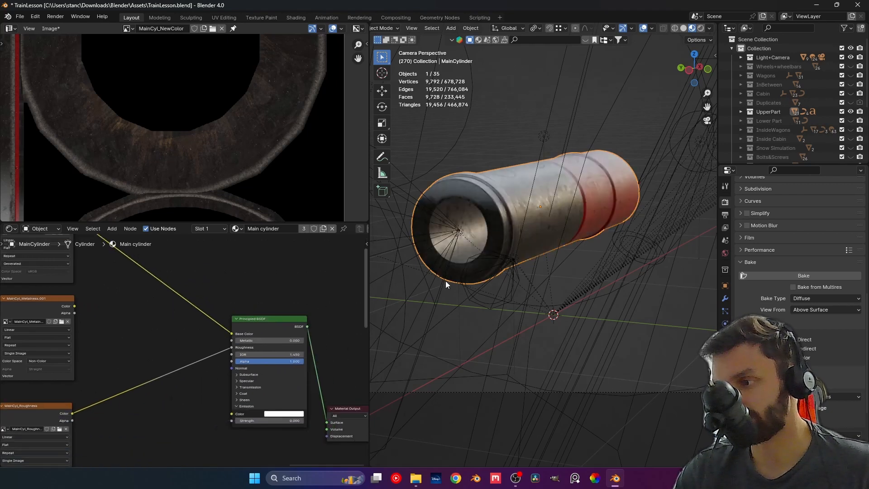
{"action": "scroll", "coordinate": [446, 280], "scroll_direction": "up", "scroll_amount": 5}
{"action": "middle_click_drag", "start_coordinate": [413, 306], "coordinate": [517, 254], "text": "shift"}
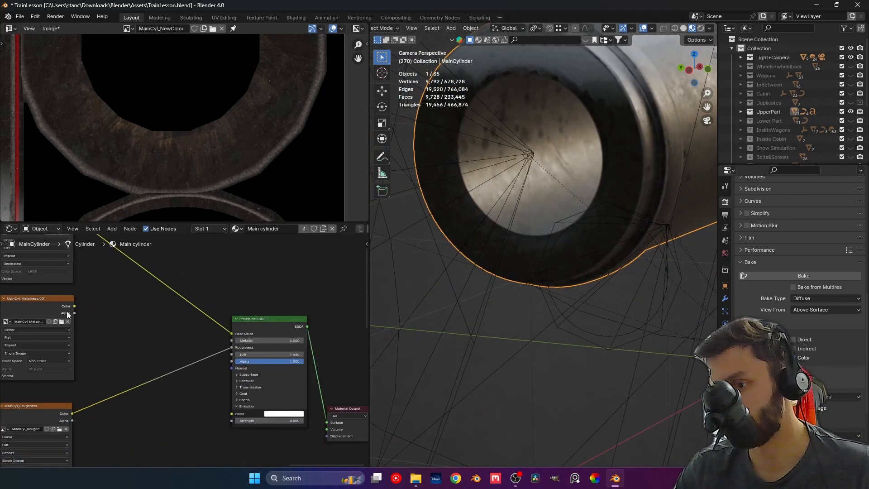
{"action": "left_click_drag", "start_coordinate": [76, 306], "coordinate": [232, 340]}
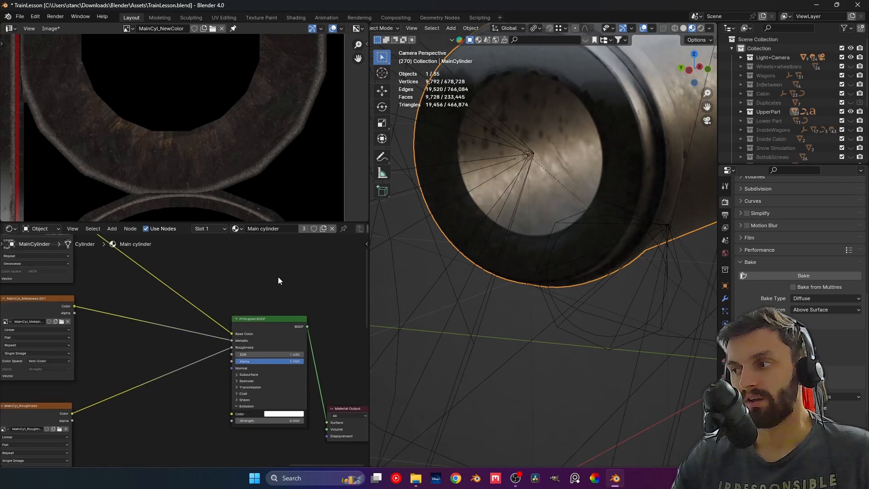
Move the Material Output beside the Principled BSDF and stack the metalness and roughness textures closely below the color texture
{"action": "scroll", "coordinate": [278, 277], "scroll_direction": "down", "scroll_amount": 1}
{"action": "scroll", "coordinate": [627, 186], "scroll_direction": "down", "scroll_amount": 6}
{"action": "middle_click_drag", "start_coordinate": [627, 180], "coordinate": [560, 233], "text": "shift"}
{"action": "scroll", "coordinate": [543, 204], "scroll_direction": "up", "scroll_amount": 3}
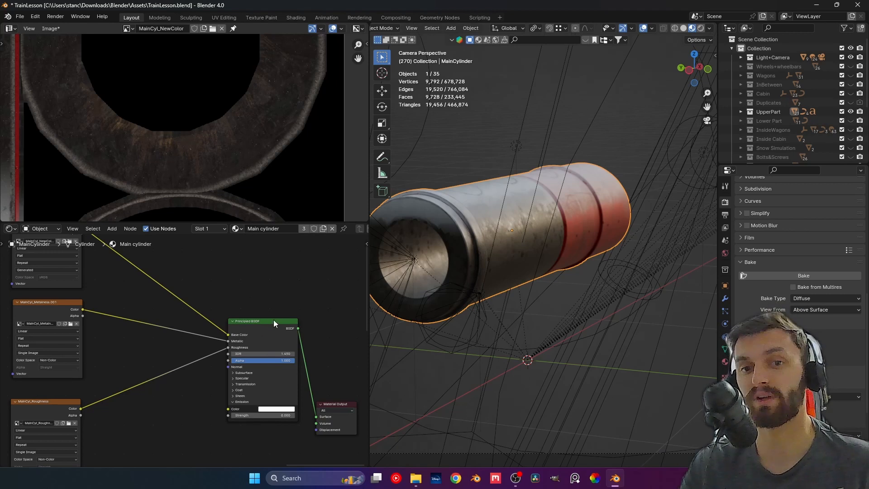
{"action": "middle_click_drag", "start_coordinate": [296, 347], "coordinate": [192, 301]}
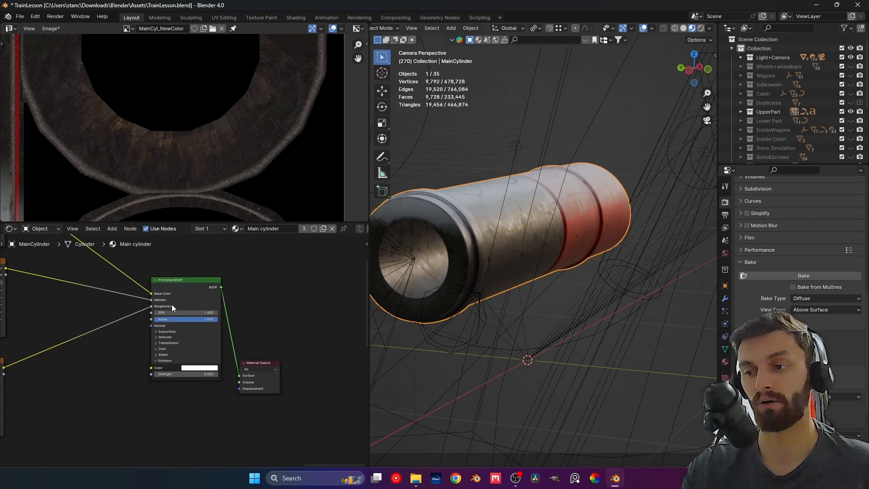
{"action": "scroll", "coordinate": [172, 305], "scroll_direction": "down", "scroll_amount": 2}
{"action": "scroll", "coordinate": [175, 186], "scroll_direction": "down", "scroll_amount": 5}
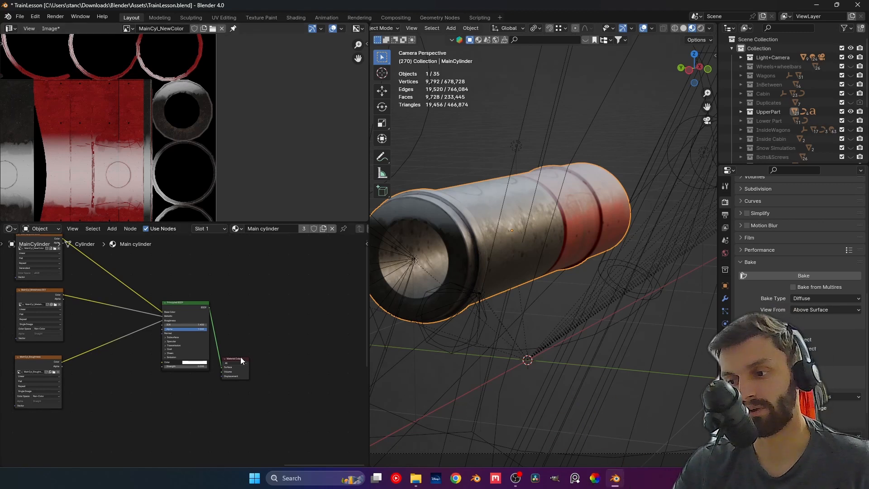
{"action": "left_click_drag", "start_coordinate": [240, 360], "coordinate": [243, 293]}
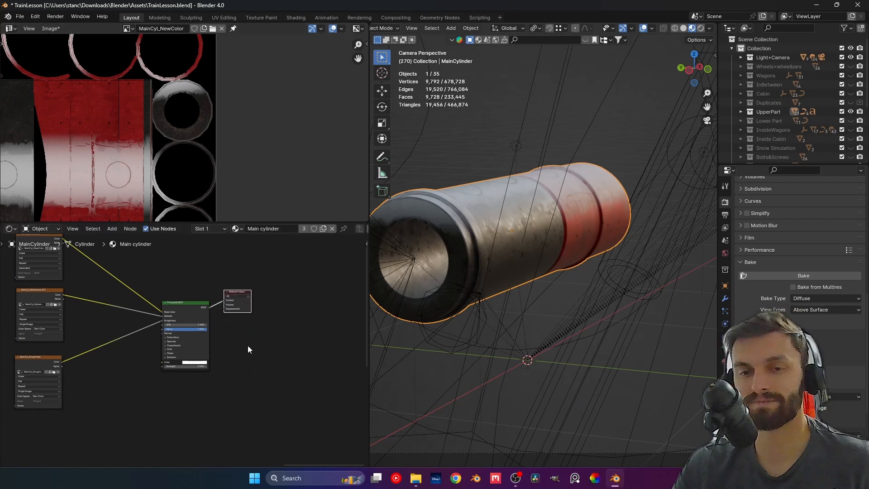
{"action": "key", "text": "Home"}
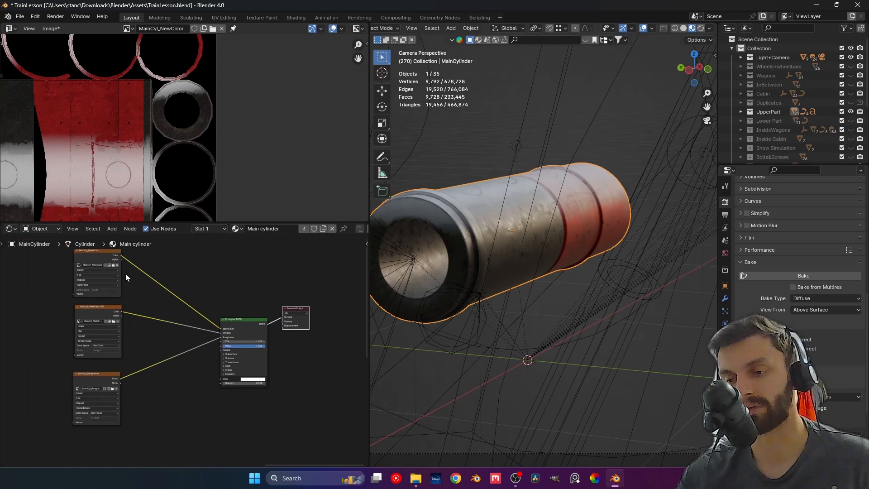
{"action": "left_click_drag", "start_coordinate": [97, 307], "coordinate": [97, 302]}
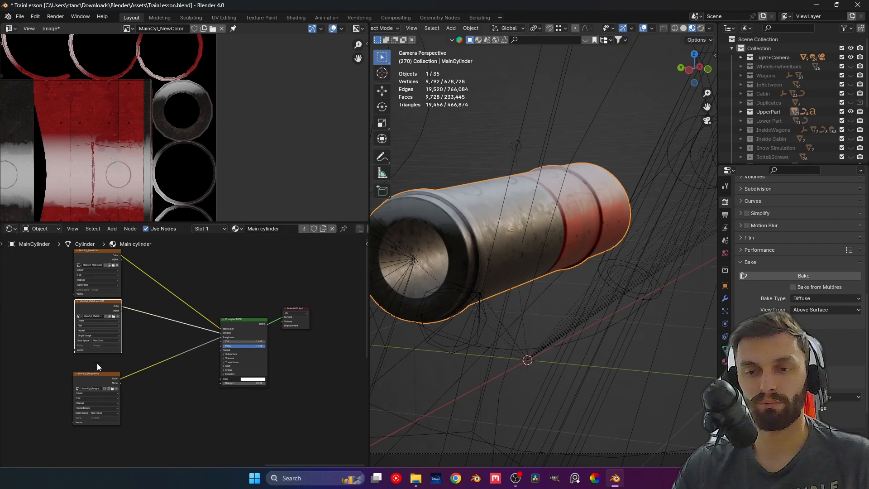
{"action": "left_click_drag", "start_coordinate": [95, 375], "coordinate": [94, 360]}
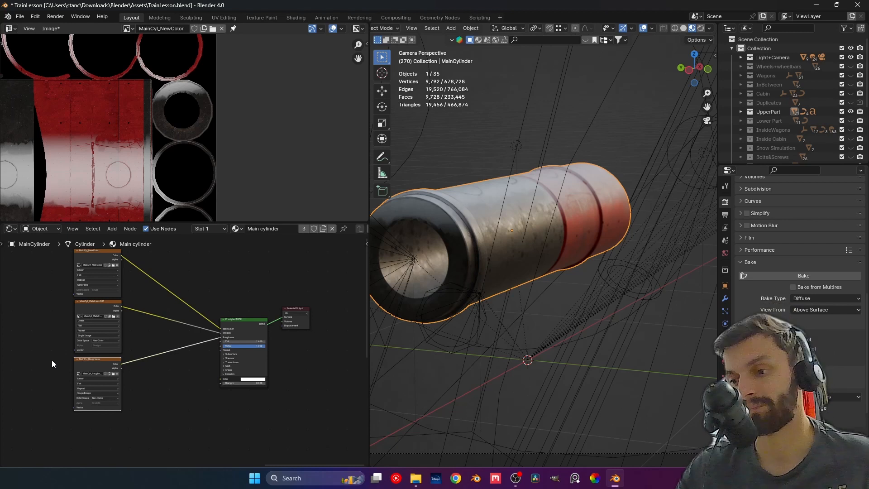
{"action": "middle_click_drag", "start_coordinate": [133, 366], "coordinate": [142, 352]}
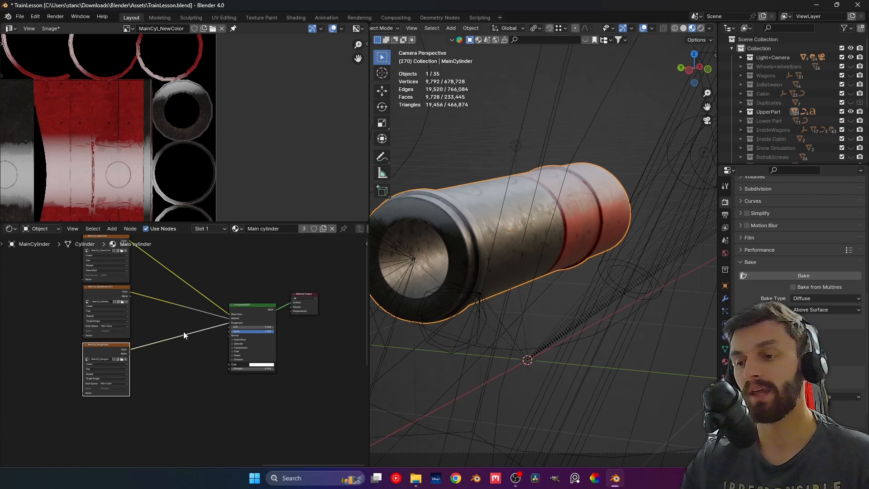
Open Character.blend and show the orc character from the front in Solid shading
{"action": "left_click", "coordinate": [415, 478]}
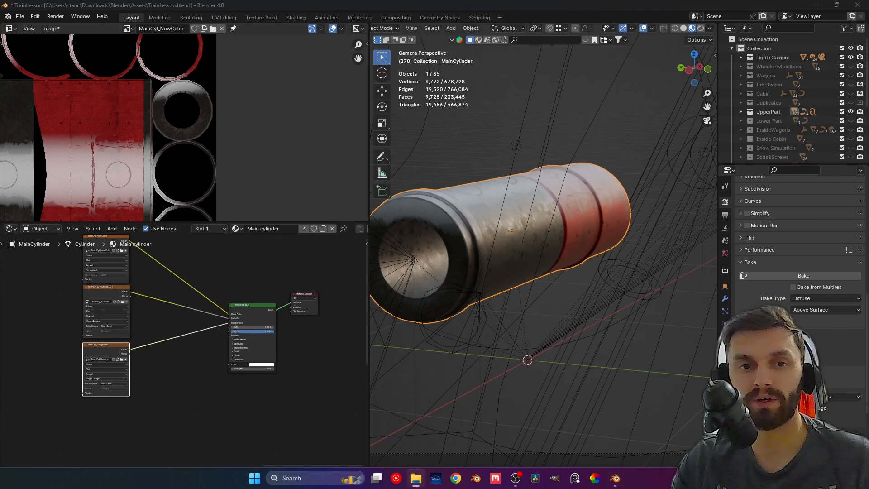
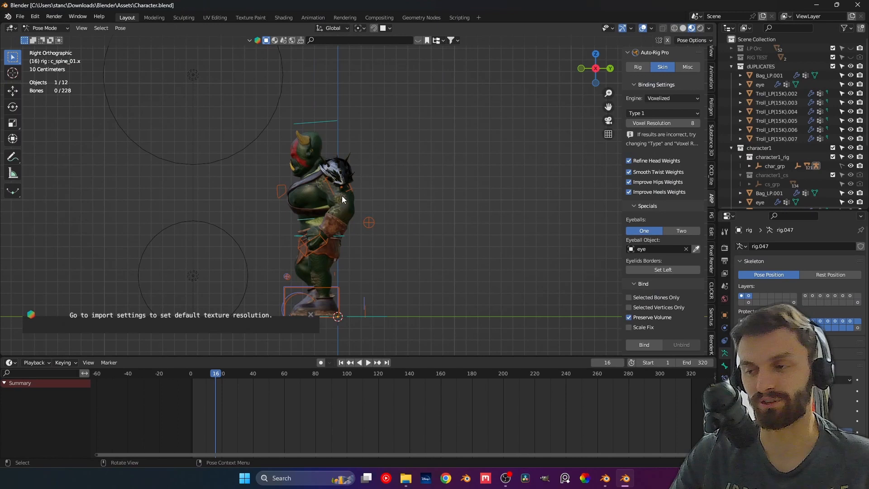
{"action": "mouse_move", "coordinate": [342, 199]}
{"action": "middle_mouse_down"}
{"action": "mouse_move", "coordinate": [404, 209]}
{"action": "mouse_move", "coordinate": [347, 189]}
{"action": "mouse_move", "coordinate": [368, 191]}
{"action": "mouse_move", "coordinate": [342, 193]}
{"action": "middle_mouse_up"}
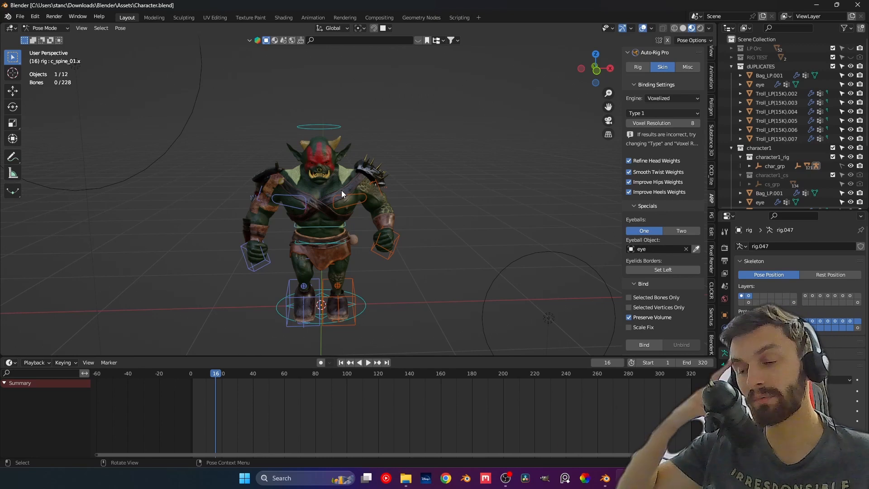
{"action": "key", "text": "KP_1"}
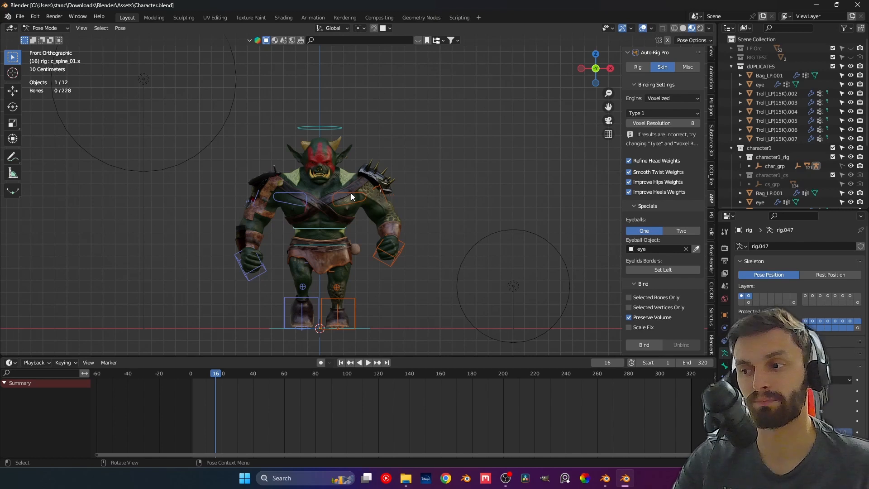
{"action": "middle_click_drag", "start_coordinate": [351, 193], "coordinate": [379, 189], "text": "shift"}
{"action": "scroll", "coordinate": [374, 195], "scroll_direction": "down", "scroll_amount": 1}
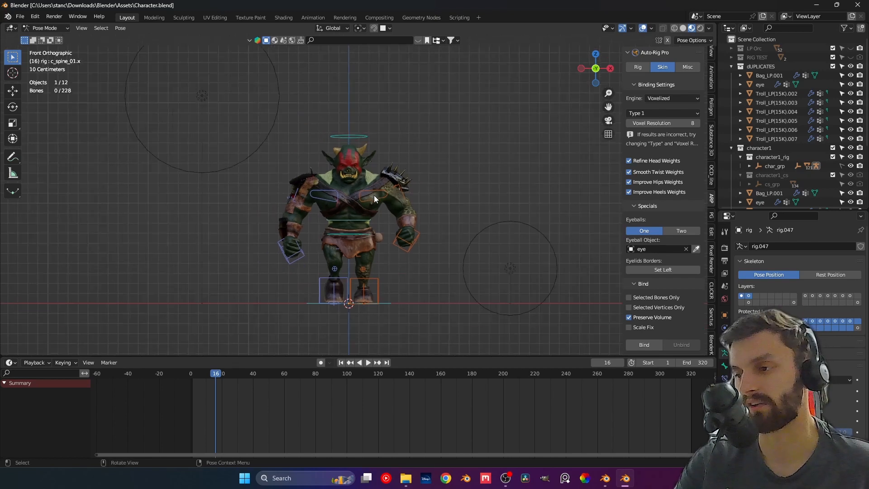
{"action": "scroll", "coordinate": [349, 200], "scroll_direction": "up", "scroll_amount": 3}
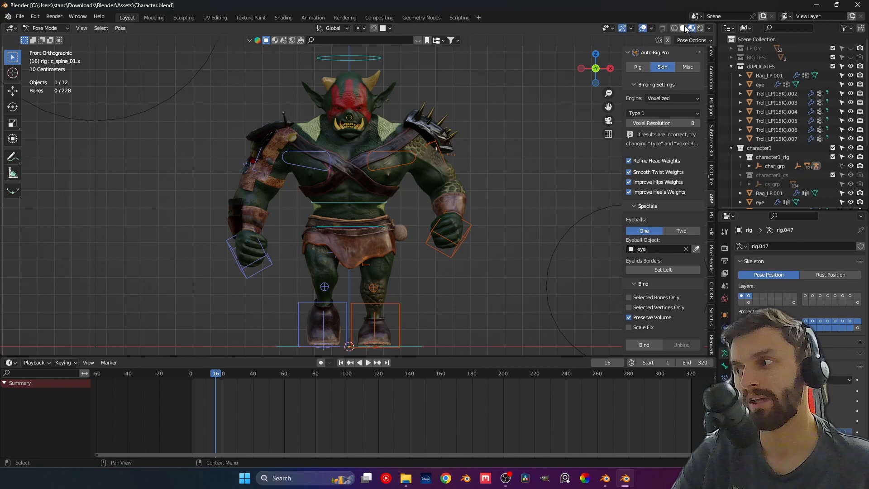
{"action": "key", "text": "z"}
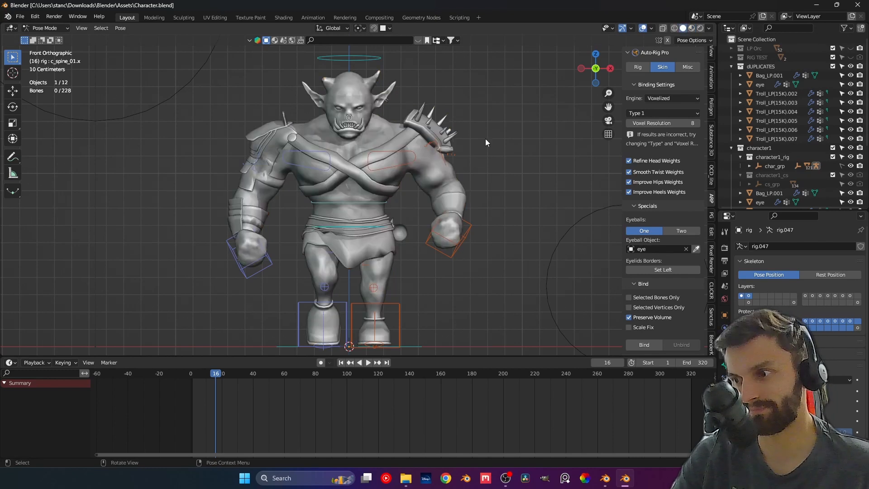
Duplicate the rigged orc's body mesh to the side along the X axis and delete the copy
{"action": "left_click", "coordinate": [347, 90]}
{"action": "scroll", "coordinate": [362, 140], "scroll_direction": "down", "scroll_amount": 1}
{"action": "middle_click_drag", "start_coordinate": [362, 140], "coordinate": [375, 170]}
{"action": "key", "text": "shift+d"}
{"action": "key", "text": "x"}
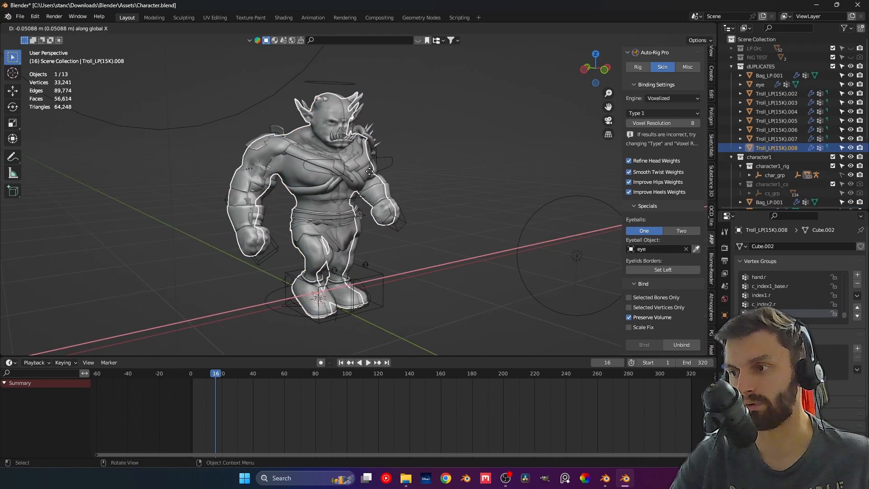
{"action": "left_click", "coordinate": [188, 192]}
{"action": "middle_click_drag", "start_coordinate": [188, 192], "coordinate": [301, 164], "text": "shift"}
{"action": "middle_click_drag", "start_coordinate": [385, 166], "coordinate": [324, 170], "text": "shift"}
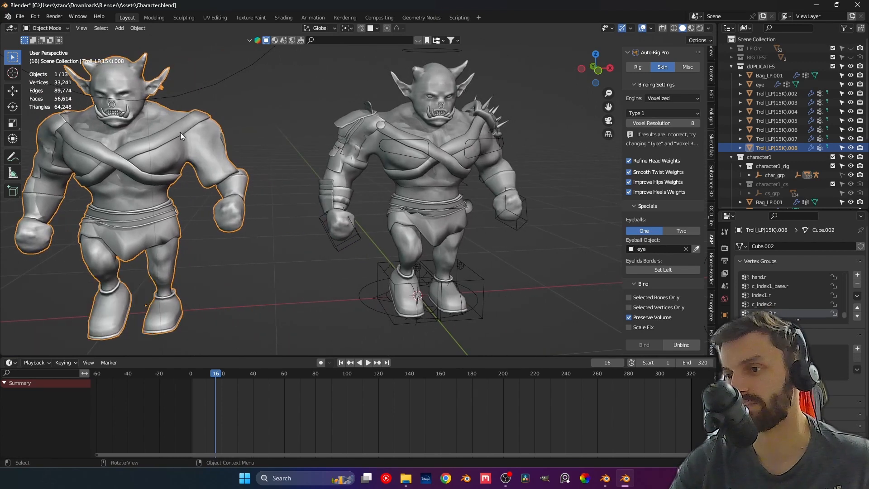
{"action": "key", "text": "Delete"}
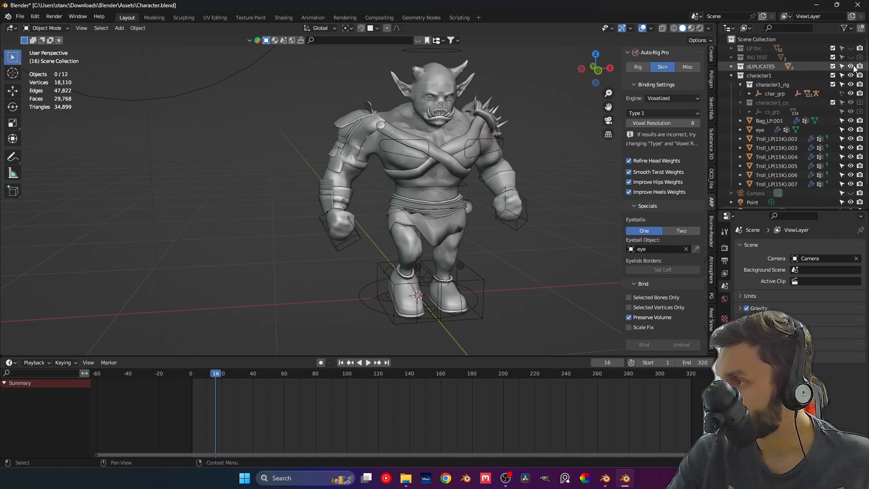
Collapse the dUPLICATES and character1 collections, hide both of them, and show the LP Orc collection
{"action": "left_click", "coordinate": [730, 67]}
{"action": "left_click", "coordinate": [730, 75]}
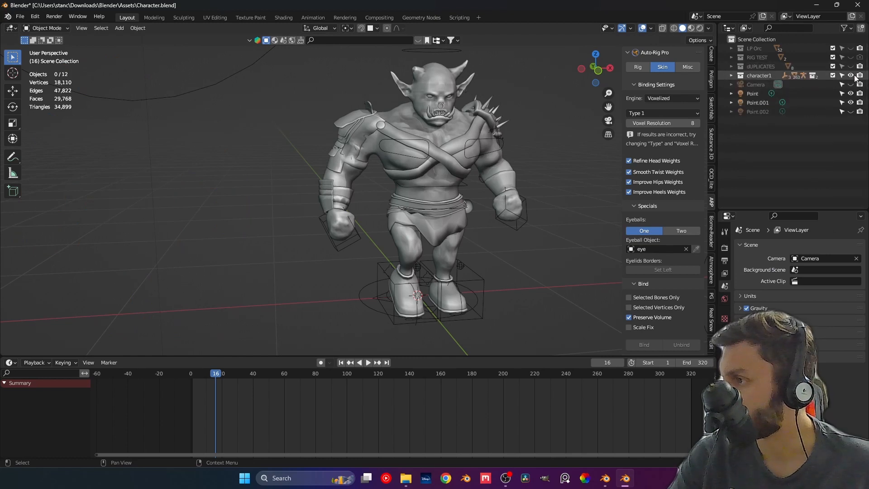
{"action": "left_click", "coordinate": [851, 75]}
{"action": "left_click", "coordinate": [851, 48]}
Duplicate the LP Orc body mesh and move the copy about -2.09 m along the X axis
{"action": "left_click", "coordinate": [430, 90]}
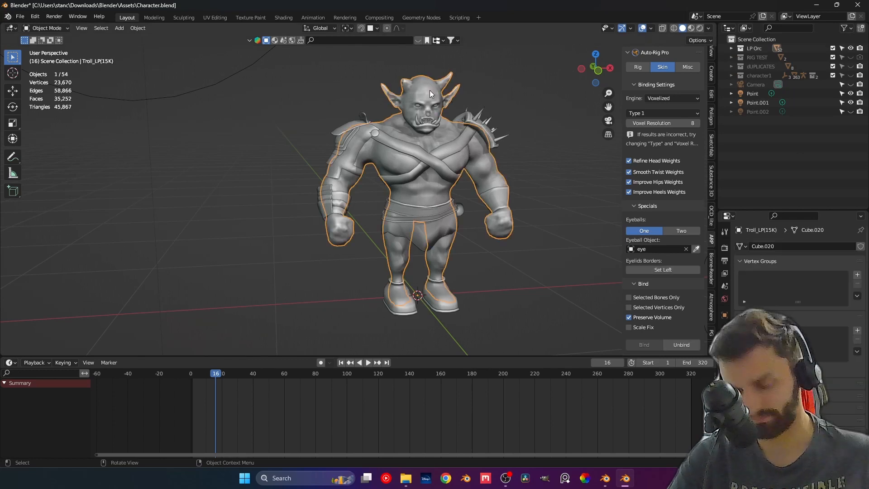
{"action": "key", "text": "shift+d"}
{"action": "key", "text": "x"}
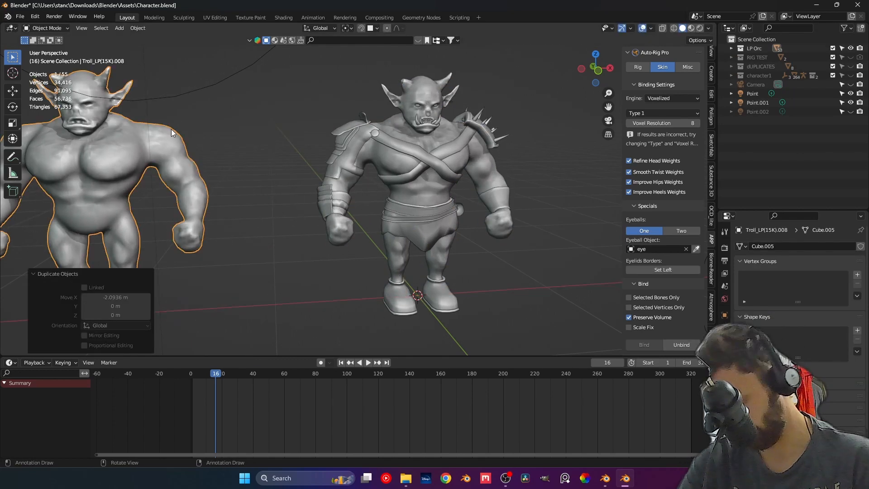
Examine the duplicated body's head and torso up close in Solid shading
{"action": "key", "text": "KP_1"}
{"action": "middle_click_drag", "start_coordinate": [167, 157], "coordinate": [433, 178], "text": "shift"}
{"action": "scroll", "coordinate": [219, 168], "scroll_direction": "up", "scroll_amount": 3}
{"action": "middle_click_drag", "start_coordinate": [319, 158], "coordinate": [445, 224]}
{"action": "scroll", "coordinate": [344, 164], "scroll_direction": "up", "scroll_amount": 3}
{"action": "scroll", "coordinate": [409, 177], "scroll_direction": "down", "scroll_amount": 1}
{"action": "middle_click_drag", "start_coordinate": [409, 176], "coordinate": [393, 210]}
{"action": "scroll", "coordinate": [392, 212], "scroll_direction": "down", "scroll_amount": 4}
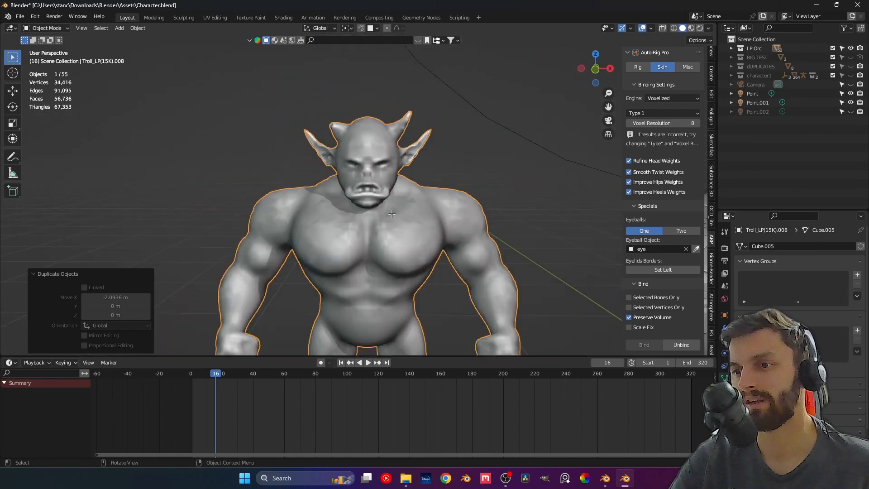
Inspect the duplicated body's mesh topology from the front in Edit Mode and return to Object Mode
{"action": "key", "text": "Tab"}
{"action": "scroll", "coordinate": [391, 214], "scroll_direction": "up", "scroll_amount": 1}
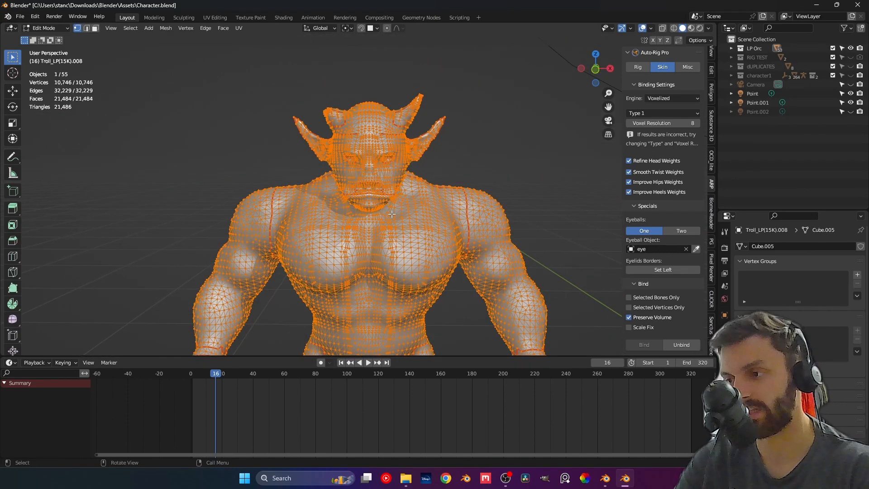
{"action": "key", "text": "KP_1"}
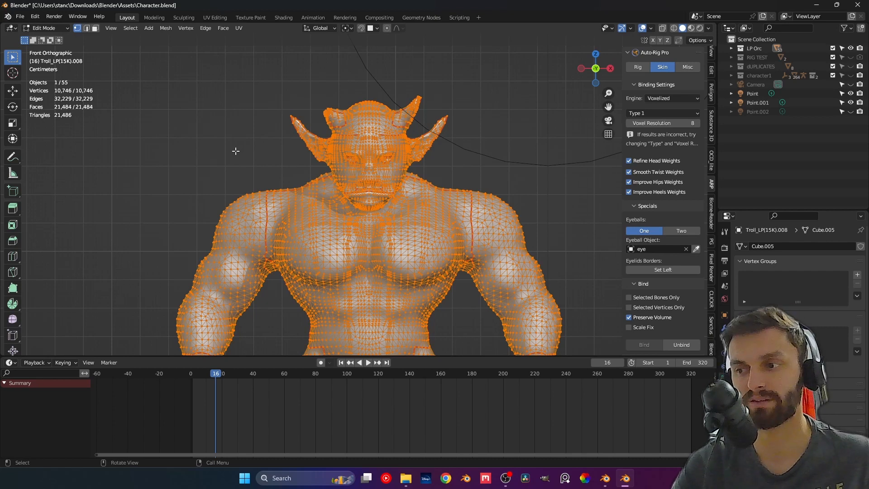
{"action": "key", "text": "Tab"}
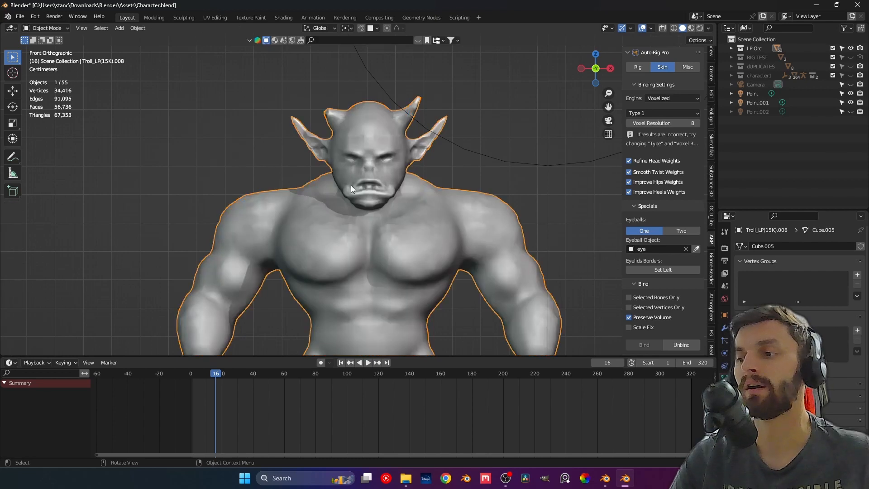
{"action": "scroll", "coordinate": [351, 186], "scroll_direction": "down", "scroll_amount": 4}
{"action": "scroll", "coordinate": [304, 175], "scroll_direction": "up", "scroll_amount": 3}
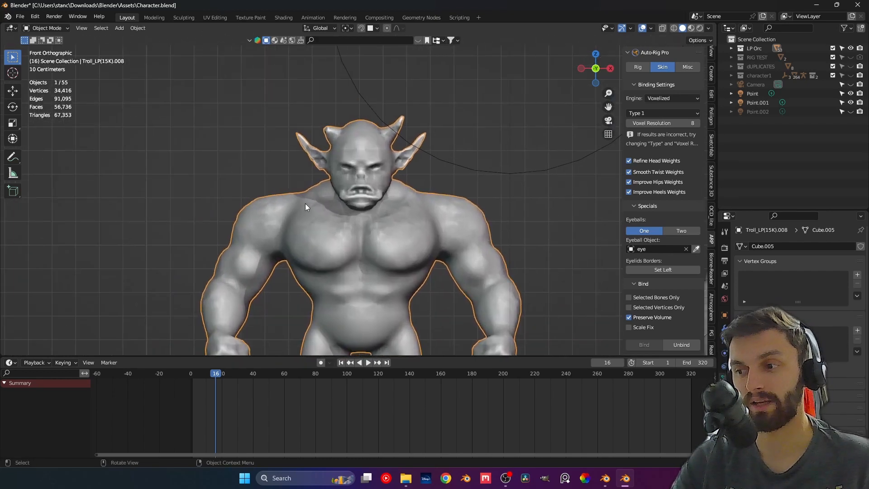
Switch the viewport to Material Preview and bring up the duplicated body with its NormsLP nodes in the Shading workspace
{"action": "left_click", "coordinate": [692, 29]}
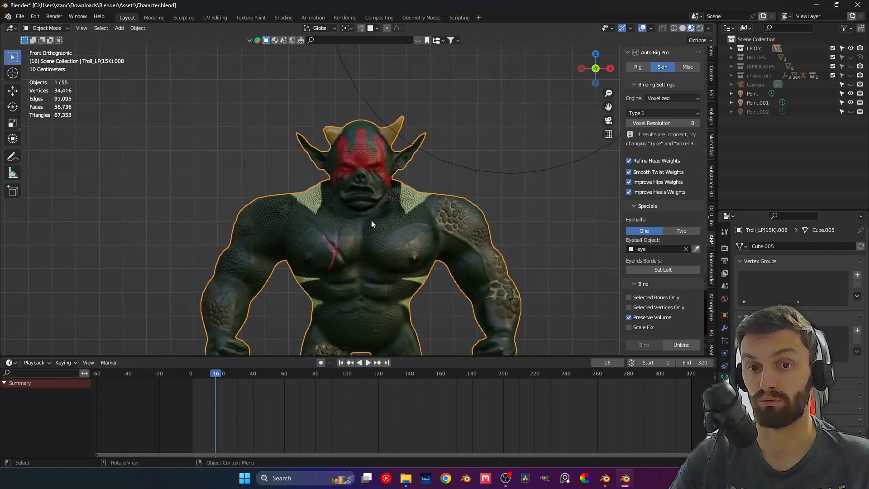
{"action": "left_click", "coordinate": [284, 17]}
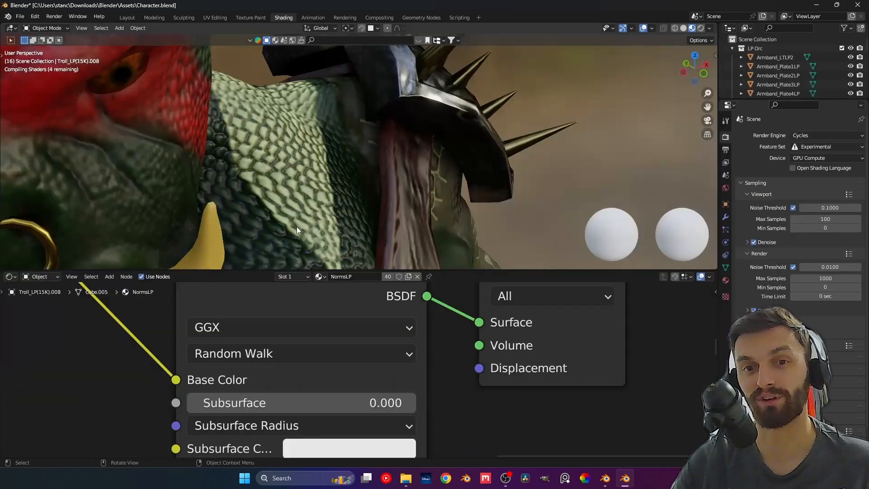
{"action": "scroll", "coordinate": [271, 206], "scroll_direction": "down", "scroll_amount": 10}
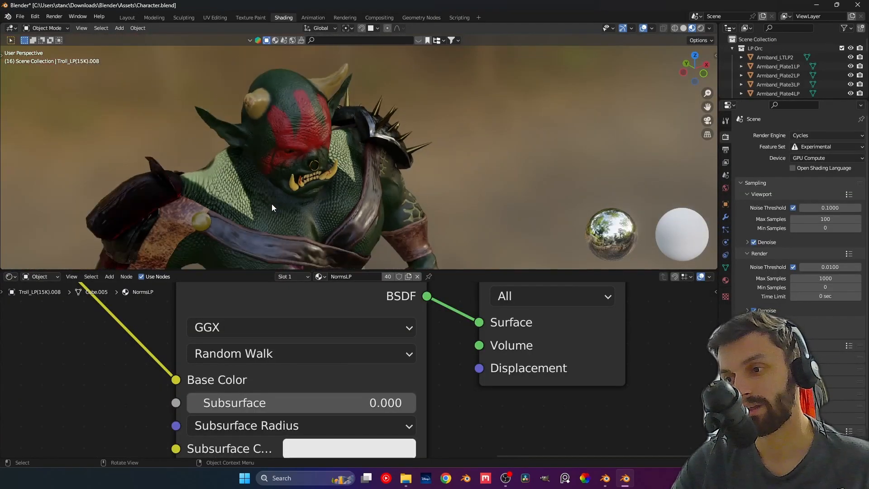
{"action": "middle_click_drag", "start_coordinate": [271, 208], "coordinate": [253, 235]}
{"action": "scroll", "coordinate": [303, 368], "scroll_direction": "down", "scroll_amount": 5}
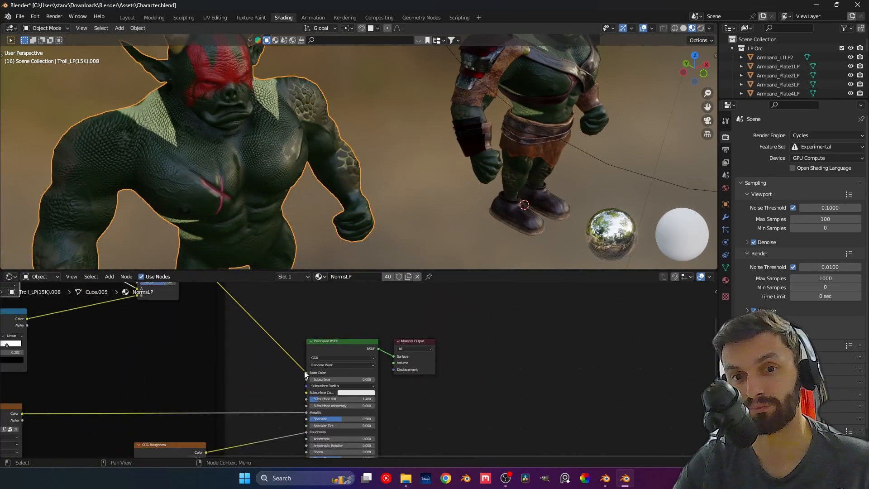
Examine the NormsLP material's node setup, including the ORC Metallic, ORC Roughness and normal textures feeding the Principled BSDF
{"action": "middle_click_drag", "start_coordinate": [235, 380], "coordinate": [375, 274]}
{"action": "scroll", "coordinate": [368, 357], "scroll_direction": "up", "scroll_amount": 1}
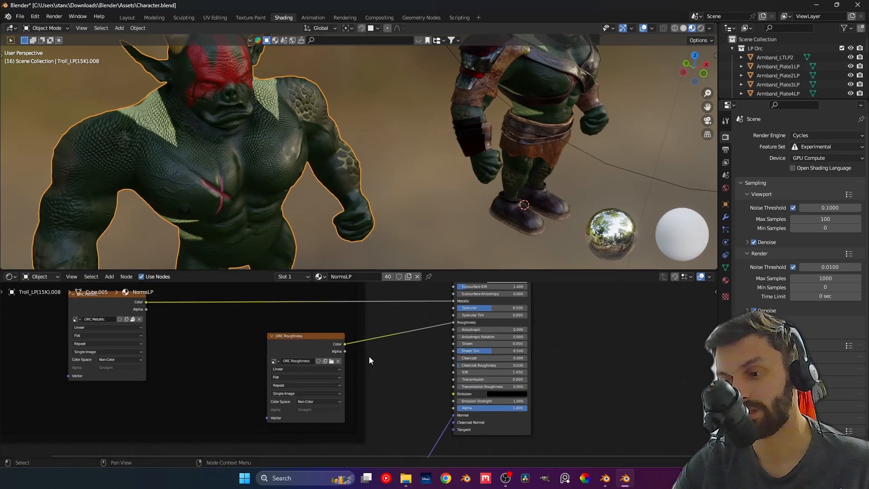
{"action": "scroll", "coordinate": [368, 356], "scroll_direction": "down", "scroll_amount": 10}
{"action": "middle_click_drag", "start_coordinate": [371, 360], "coordinate": [353, 253]}
{"action": "middle_click_drag", "start_coordinate": [338, 377], "coordinate": [331, 455]}
{"action": "scroll", "coordinate": [312, 390], "scroll_direction": "down", "scroll_amount": 2}
{"action": "middle_click_drag", "start_coordinate": [309, 376], "coordinate": [294, 389]}
{"action": "scroll", "coordinate": [305, 403], "scroll_direction": "down", "scroll_amount": 2}
{"action": "scroll", "coordinate": [291, 426], "scroll_direction": "down", "scroll_amount": 2}
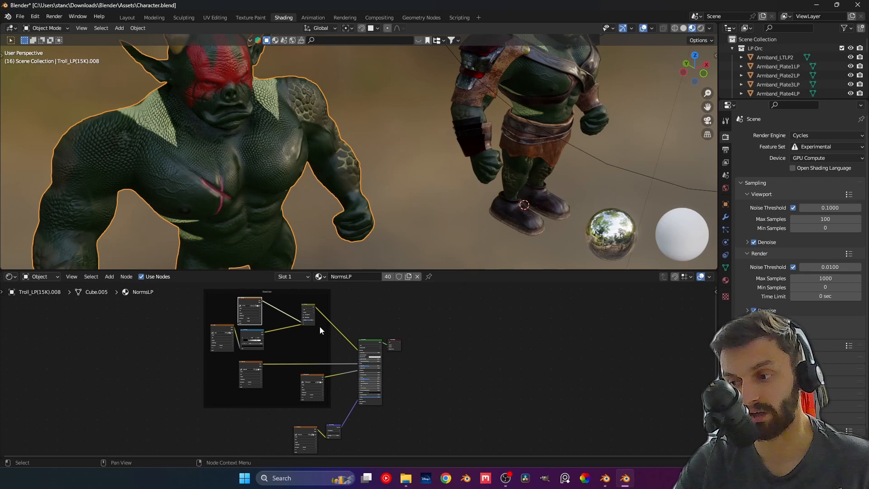
{"action": "scroll", "coordinate": [294, 394], "scroll_direction": "up", "scroll_amount": 5}
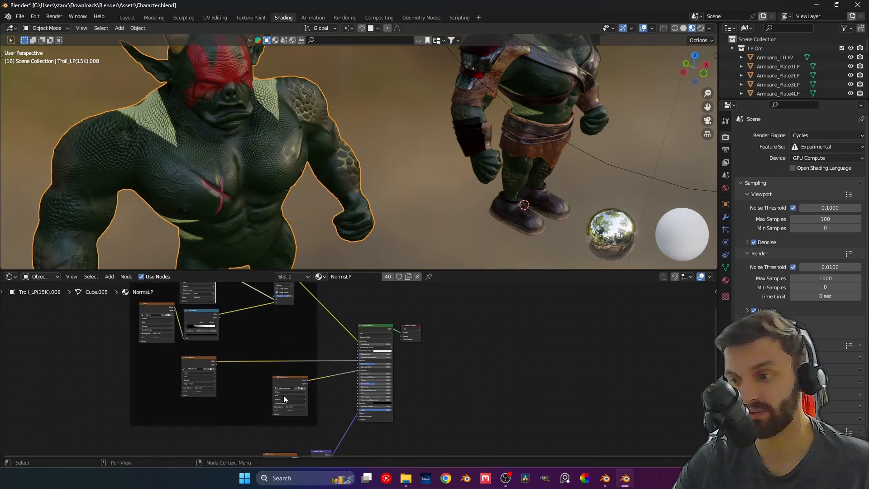
{"action": "scroll", "coordinate": [281, 384], "scroll_direction": "up", "scroll_amount": 1}
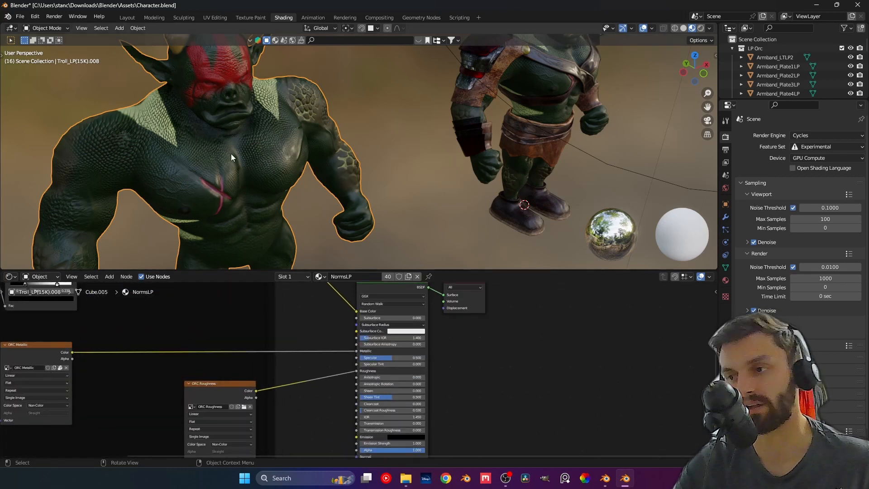
{"action": "scroll", "coordinate": [392, 156], "scroll_direction": "up", "scroll_amount": 1}
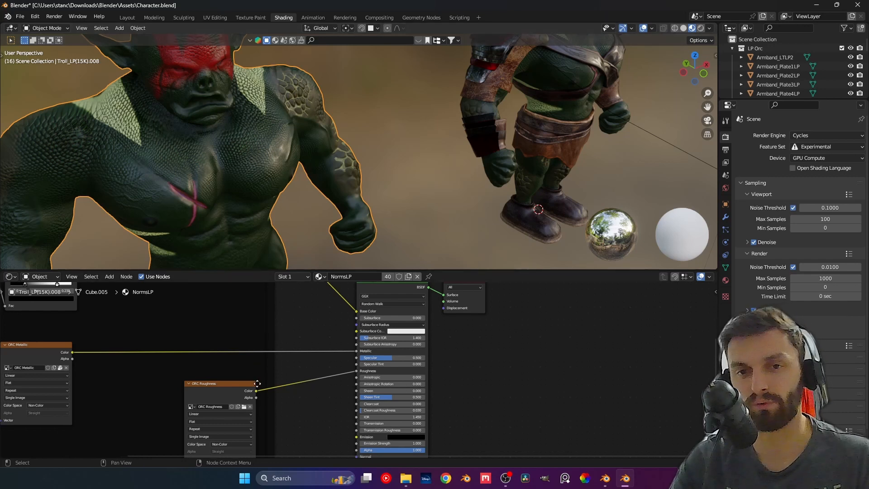
Cut the link between the Orc Norms Normal Map node and the Principled BSDF's Normal input
{"action": "scroll", "coordinate": [252, 357], "scroll_direction": "down", "scroll_amount": 4}
{"action": "middle_click_drag", "start_coordinate": [257, 385], "coordinate": [228, 281]}
{"action": "scroll", "coordinate": [273, 320], "scroll_direction": "up", "scroll_amount": 5}
{"action": "middle_click_drag", "start_coordinate": [311, 343], "coordinate": [368, 386]}
{"action": "scroll", "coordinate": [306, 369], "scroll_direction": "up", "scroll_amount": 1}
{"action": "mouse_move", "coordinate": [283, 325]}
{"action": "middle_mouse_down"}
{"action": "mouse_move", "coordinate": [303, 342]}
{"action": "mouse_move", "coordinate": [272, 333]}
{"action": "middle_mouse_up"}
{"action": "scroll", "coordinate": [294, 374], "scroll_direction": "up", "scroll_amount": 3}
{"action": "middle_click_drag", "start_coordinate": [392, 350], "coordinate": [358, 389]}
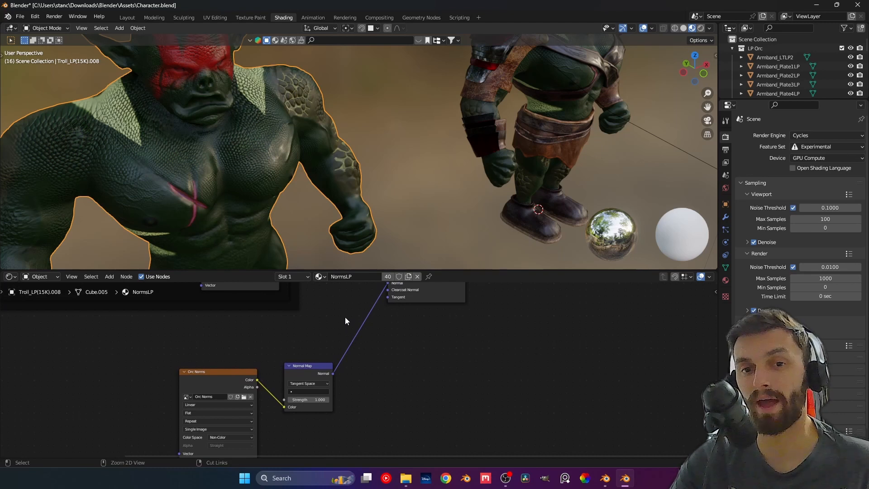
{"action": "mouse_move", "coordinate": [345, 317]}
{"action": "right_mouse_down", "text": "ctrl"}
{"action": "mouse_move", "coordinate": [409, 351]}
{"action": "mouse_move", "coordinate": [420, 370]}
{"action": "right_mouse_up", "text": "ctrl"}
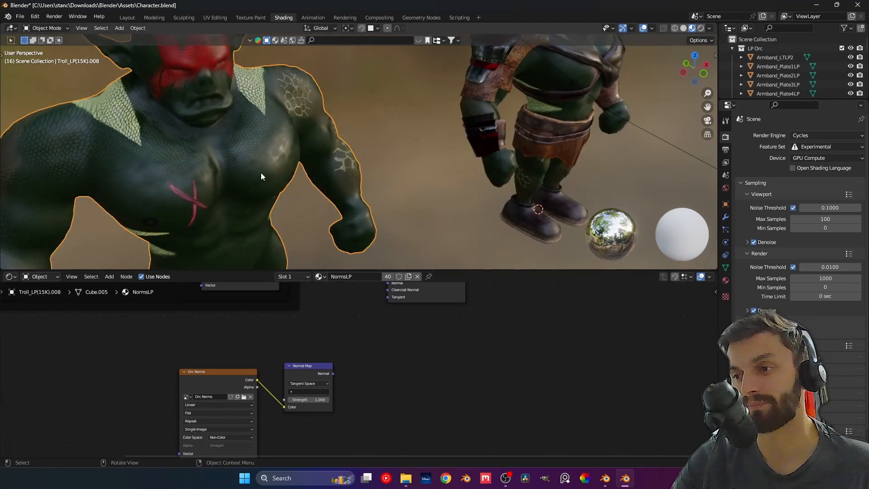
Examine the duplicated body's chest and shoulder scales from the front with the normal map disconnected
{"action": "middle_click_drag", "start_coordinate": [261, 176], "coordinate": [301, 186], "text": "shift"}
{"action": "key", "text": "KP_1"}
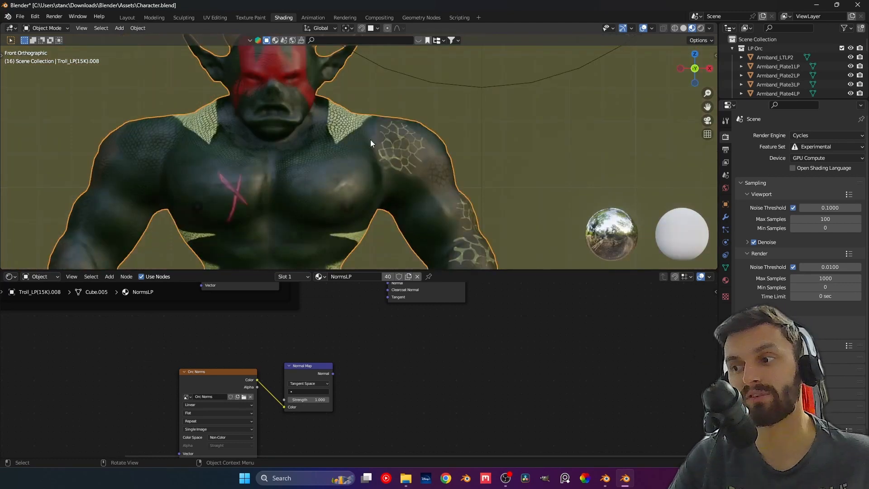
{"action": "scroll", "coordinate": [344, 132], "scroll_direction": "up", "scroll_amount": 8}
{"action": "scroll", "coordinate": [345, 163], "scroll_direction": "up", "scroll_amount": 2}
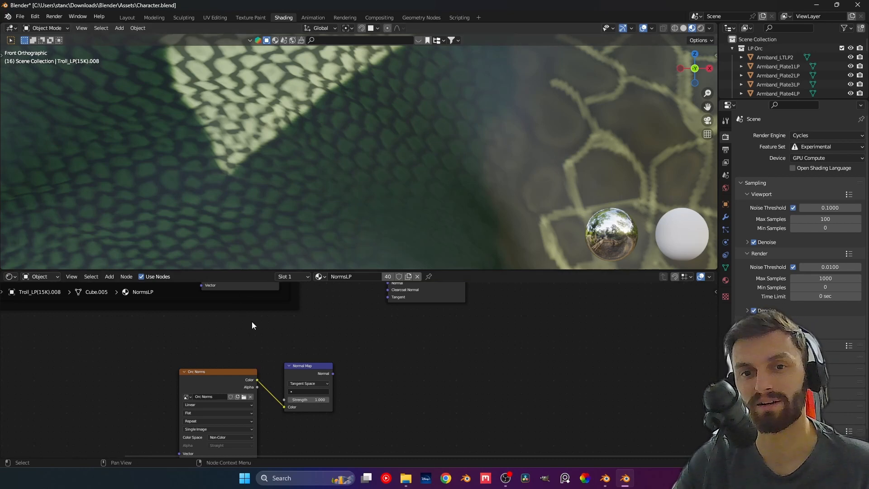
{"action": "scroll", "coordinate": [295, 200], "scroll_direction": "down", "scroll_amount": 4}
{"action": "scroll", "coordinate": [294, 202], "scroll_direction": "down", "scroll_amount": 6}
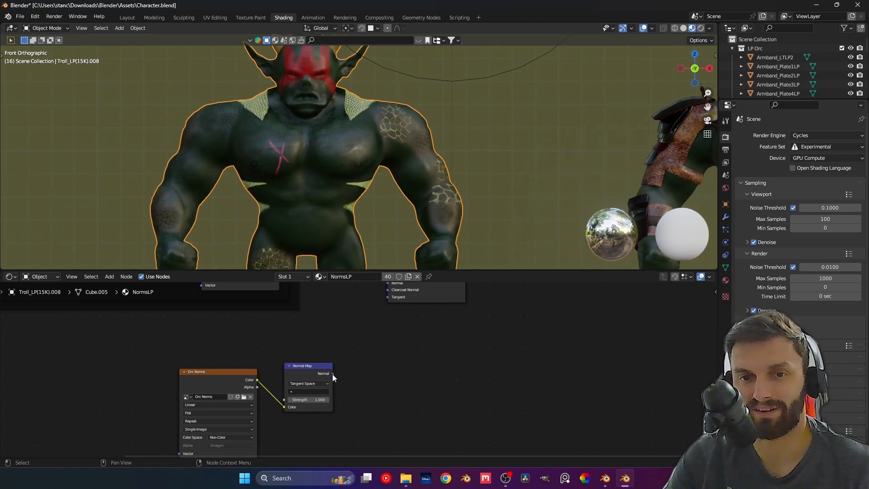
Reconnect the Normal Map output to the Principled BSDF's Normal input and compare both orc bodies from the front
{"action": "left_click_drag", "start_coordinate": [332, 374], "coordinate": [368, 388]}
{"action": "left_click_drag", "start_coordinate": [382, 427], "coordinate": [383, 429]}
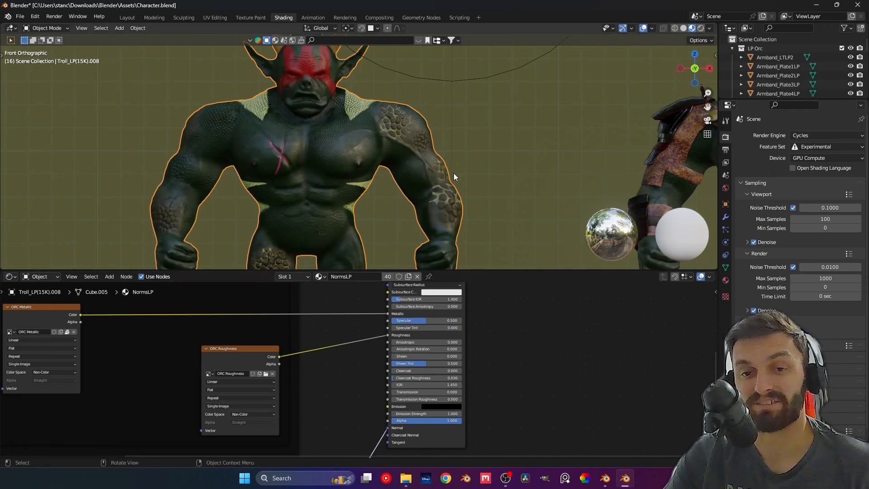
{"action": "scroll", "coordinate": [473, 210], "scroll_direction": "down", "scroll_amount": 5}
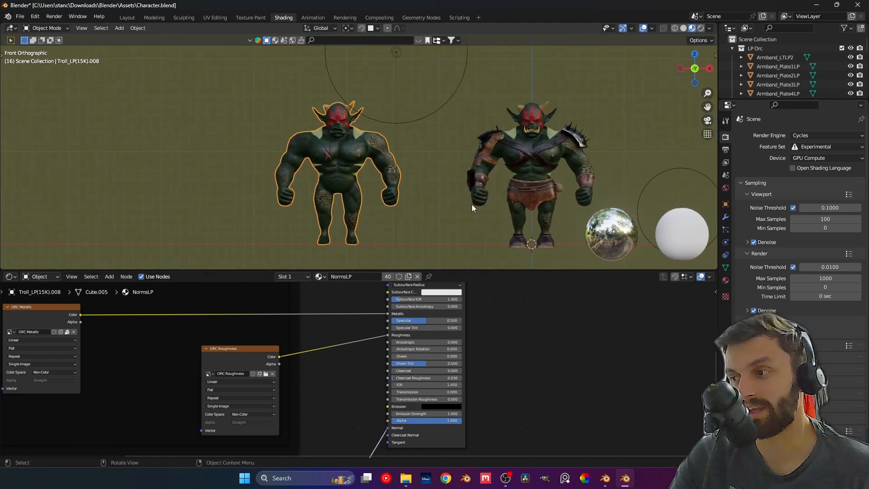
{"action": "scroll", "coordinate": [355, 183], "scroll_direction": "up", "scroll_amount": 2}
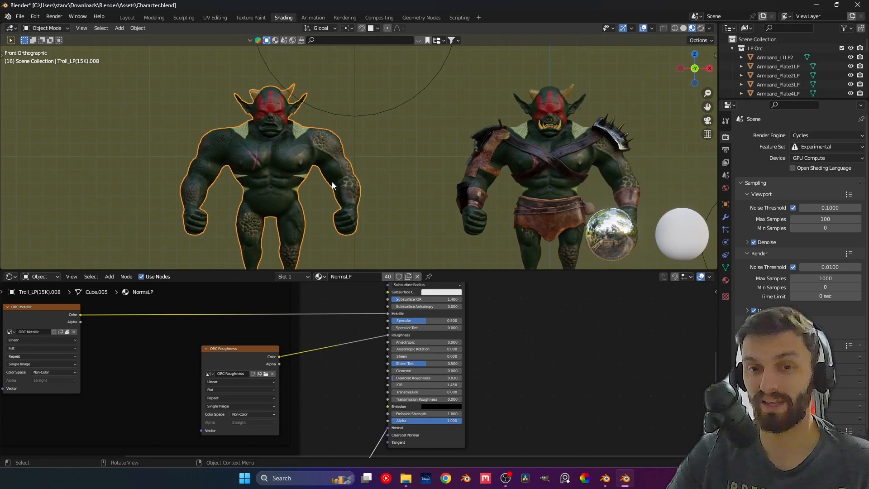
Delete the duplicated orc body and close the character file's window to return to the train scene
{"action": "key", "text": "x"}
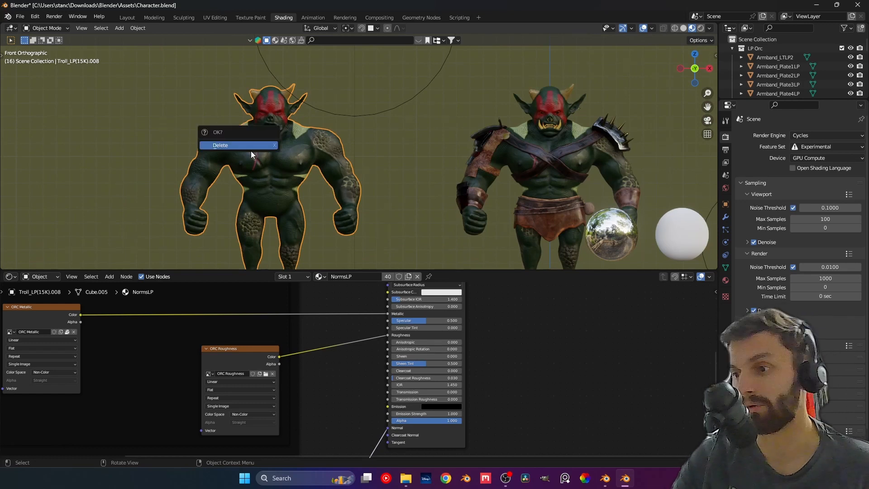
{"action": "left_click", "coordinate": [249, 144]}
{"action": "left_click", "coordinate": [858, 4]}
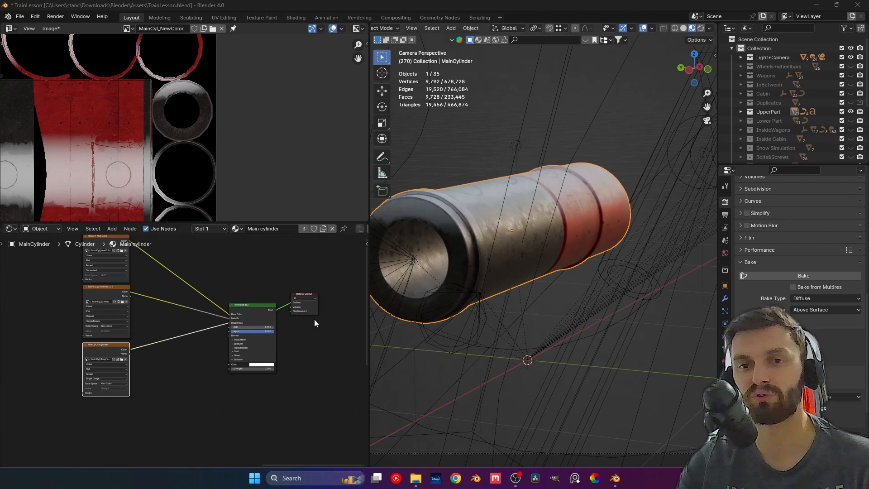
Duplicate the MainCyl_Roughness image texture node and place the copy below the original
{"action": "scroll", "coordinate": [263, 337], "scroll_direction": "down", "scroll_amount": 3}
{"action": "middle_click_drag", "start_coordinate": [219, 355], "coordinate": [220, 302]}
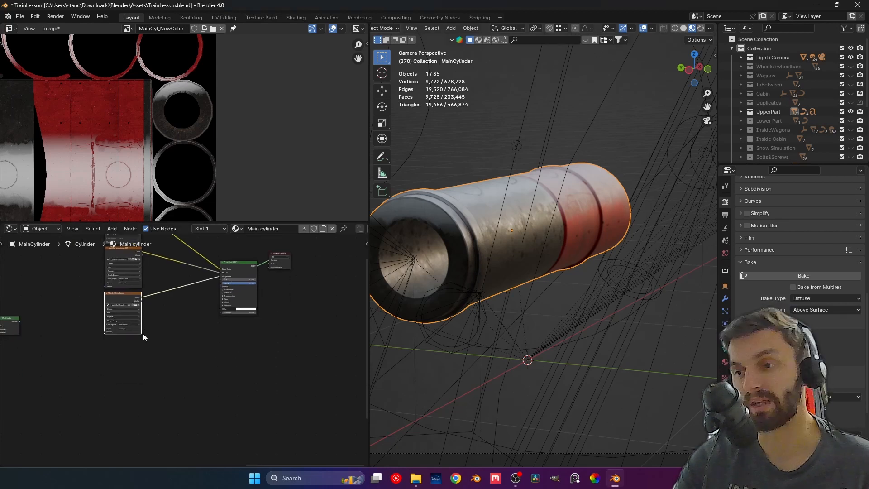
{"action": "scroll", "coordinate": [134, 344], "scroll_direction": "up", "scroll_amount": 3}
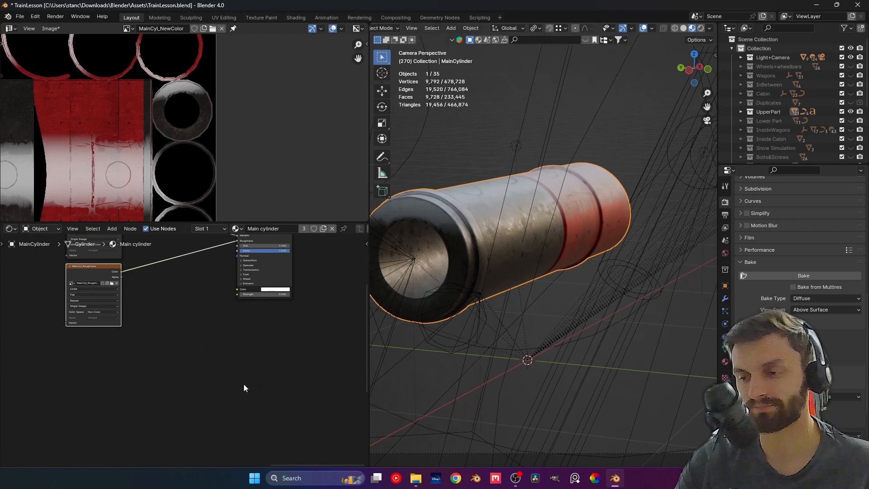
{"action": "left_click_drag", "start_coordinate": [94, 272], "coordinate": [95, 274]}
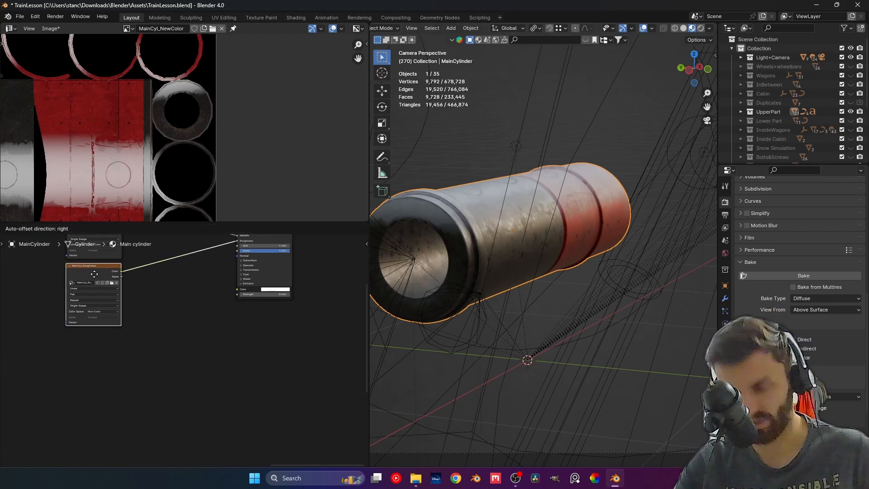
{"action": "left_click", "coordinate": [93, 343]}
Unlink the roughness image from the copied node and create a new blank 4096 x 4096 px image named Normal in it
{"action": "scroll", "coordinate": [92, 342], "scroll_direction": "up", "scroll_amount": 5}
{"action": "middle_click_drag", "start_coordinate": [51, 344], "coordinate": [211, 318]}
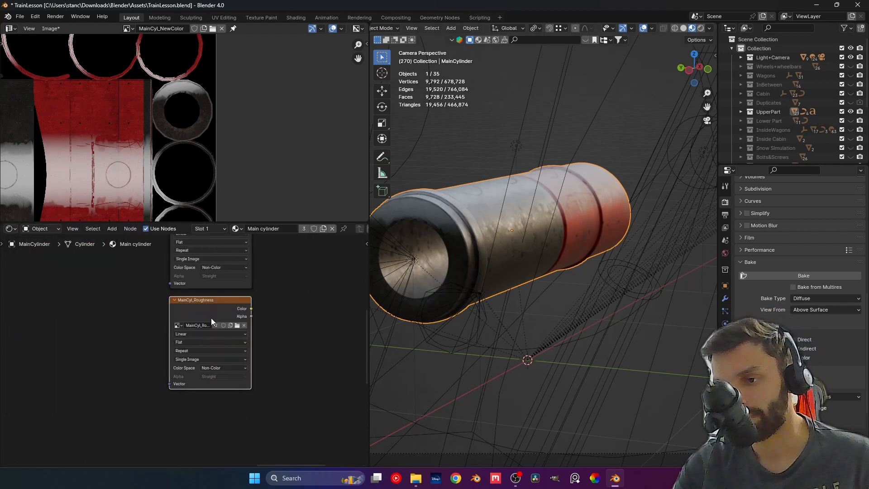
{"action": "left_click", "coordinate": [177, 324]}
{"action": "left_click", "coordinate": [170, 316]}
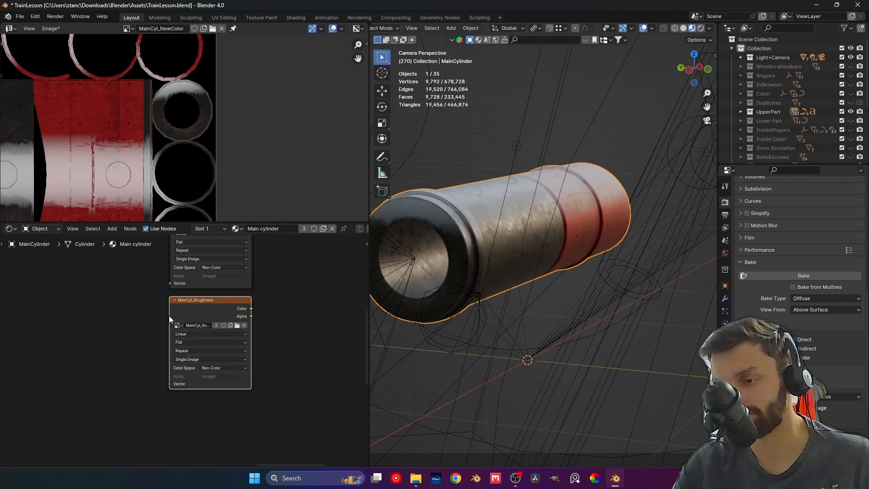
{"action": "left_click", "coordinate": [245, 326]}
{"action": "left_click", "coordinate": [188, 325]}
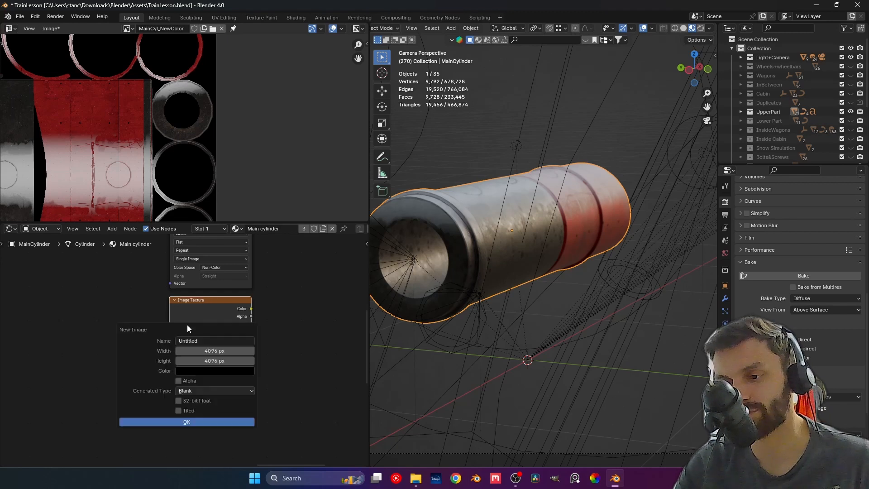
{"action": "type", "text": "Normal"}
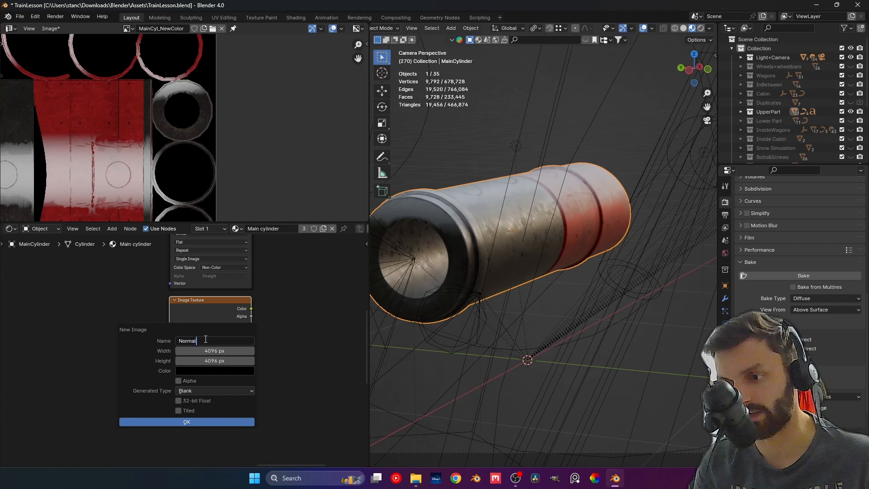
{"action": "key", "text": "Return"}
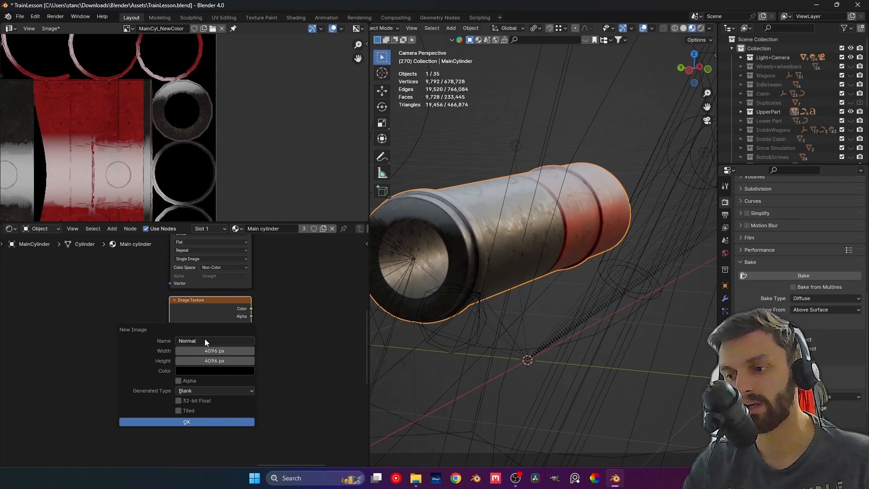
{"action": "left_click", "coordinate": [186, 421]}
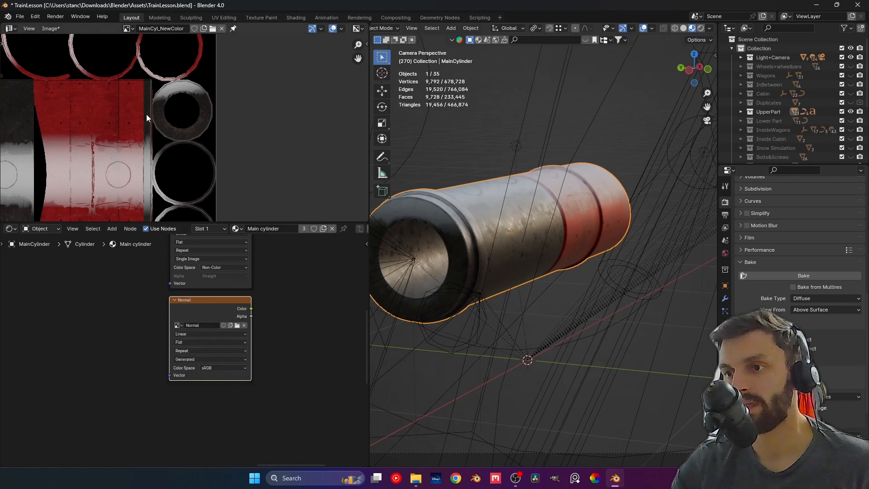
Display the new Normal image in the image editor and fit it in view
{"action": "left_click", "coordinate": [126, 29]}
{"action": "type", "text": "norma;"}
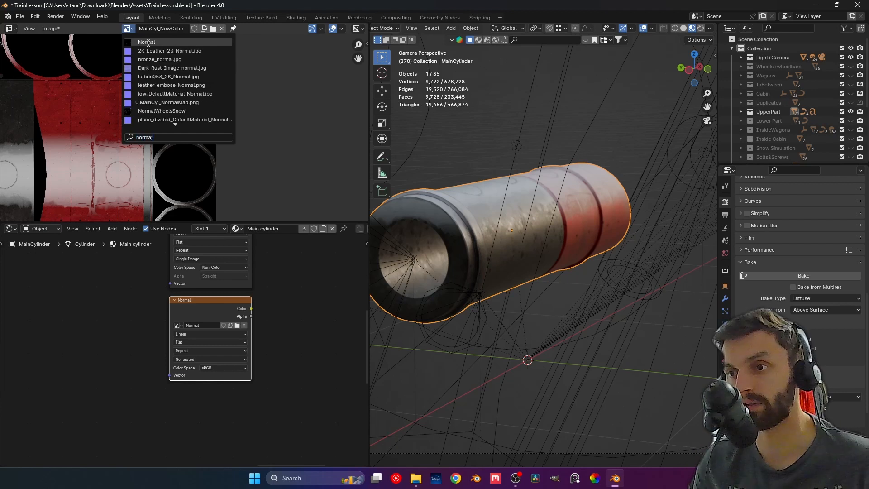
{"action": "left_click", "coordinate": [147, 42]}
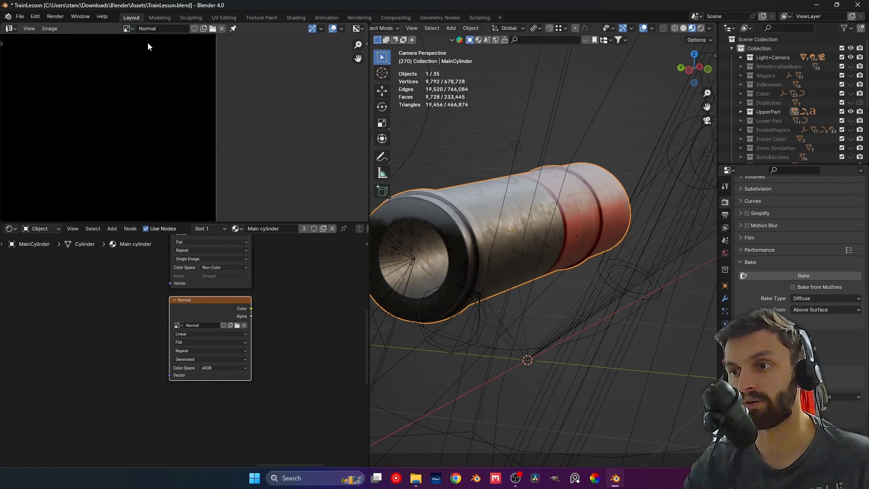
{"action": "scroll", "coordinate": [115, 164], "scroll_direction": "down", "scroll_amount": 4}
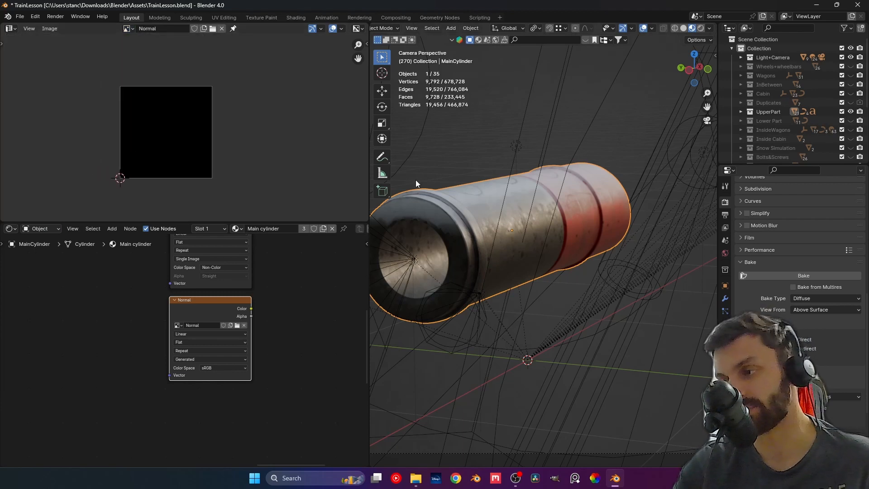
Route the original Mix Shader to the Material Output and select the Normal image texture node as the bake target
{"action": "scroll", "coordinate": [277, 384], "scroll_direction": "down", "scroll_amount": 3}
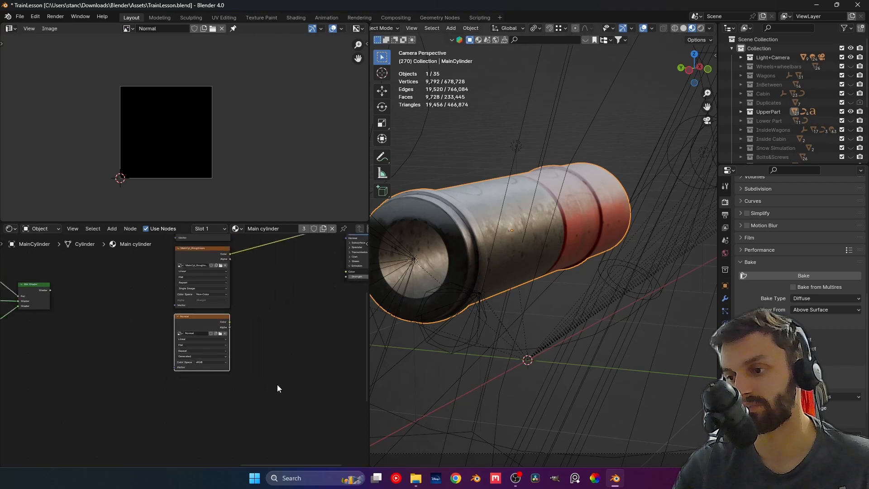
{"action": "left_click", "coordinate": [59, 297], "text": "ctrl+shift"}
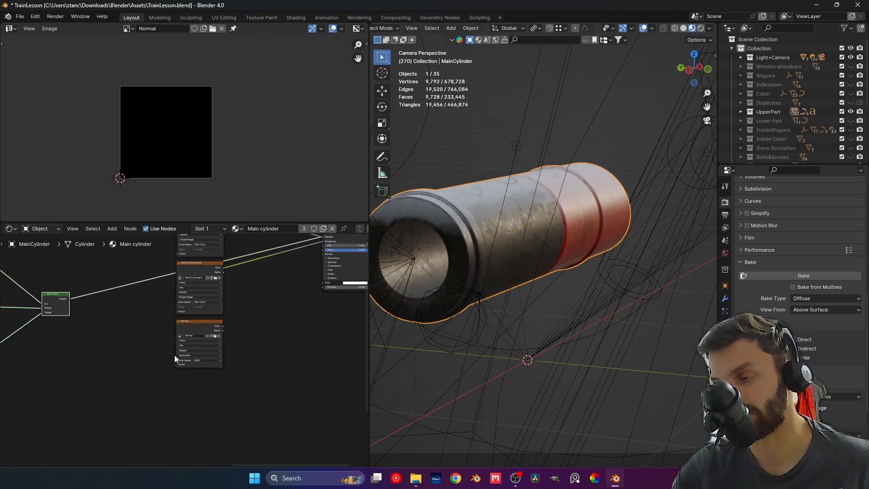
{"action": "left_click", "coordinate": [194, 334]}
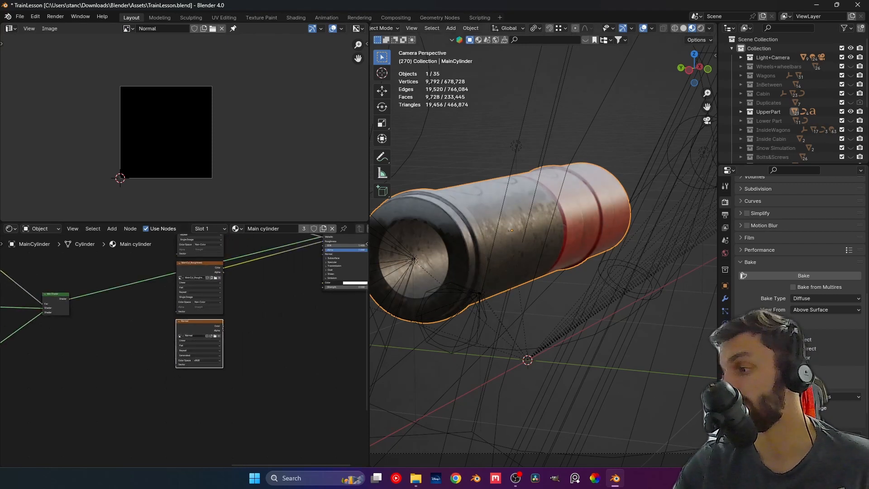
Set the bake type to Normal and bake the cylinder's normals into the Normal image
{"action": "left_click", "coordinate": [815, 298]}
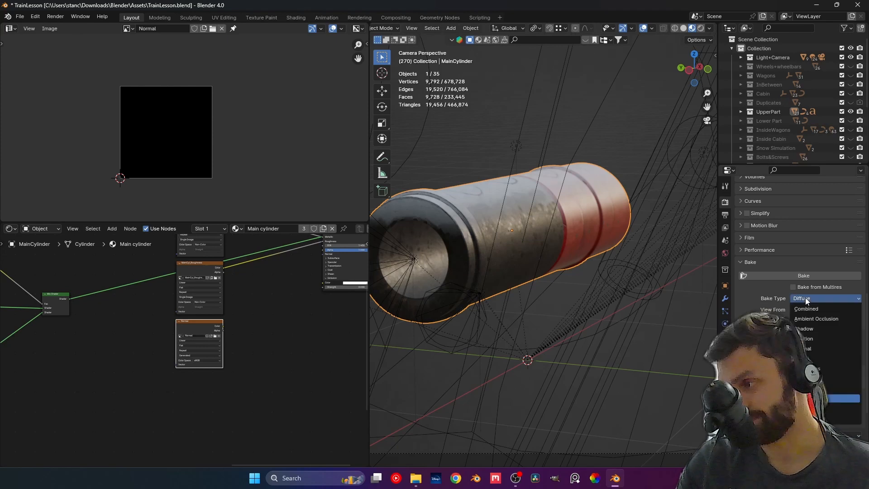
{"action": "left_click", "coordinate": [809, 349]}
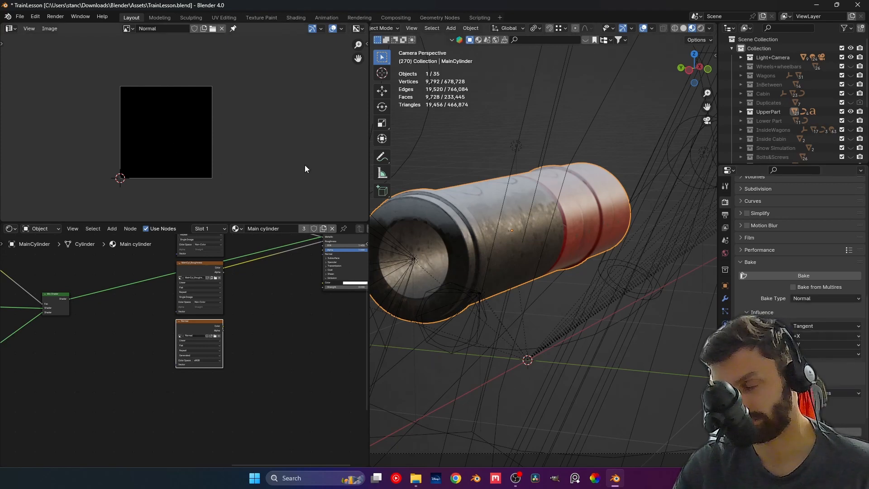
{"action": "left_click", "coordinate": [803, 274]}
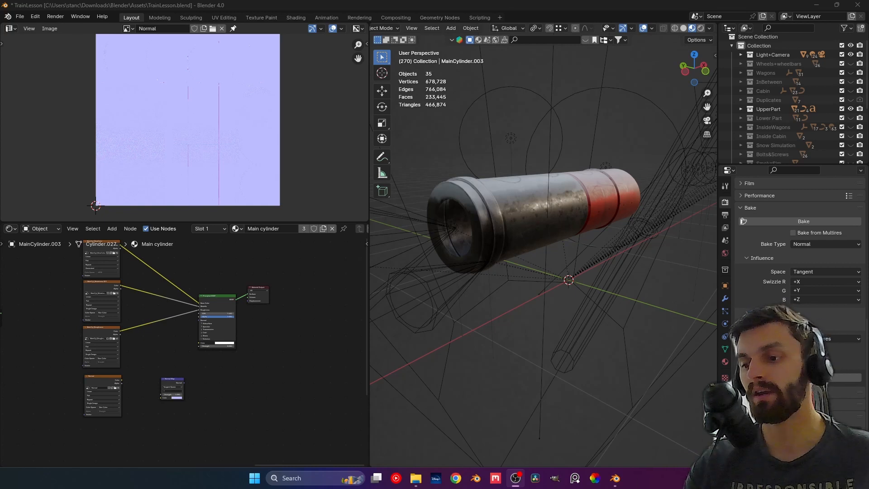
Move the Normal Map node aside, connect the Normal texture's color directly to the Principled BSDF's Normal input, and check the cylinder
{"action": "left_click_drag", "start_coordinate": [166, 383], "coordinate": [149, 371]}
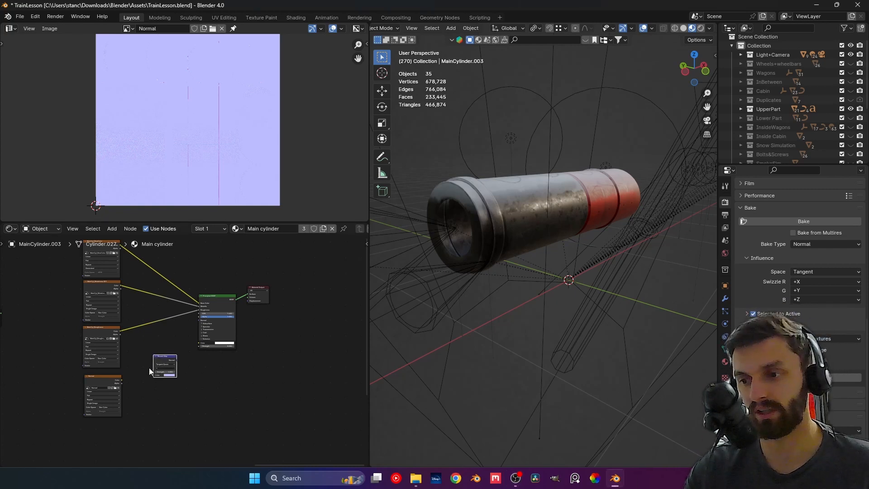
{"action": "scroll", "coordinate": [149, 371], "scroll_direction": "up", "scroll_amount": 2}
{"action": "scroll", "coordinate": [128, 367], "scroll_direction": "up", "scroll_amount": 1}
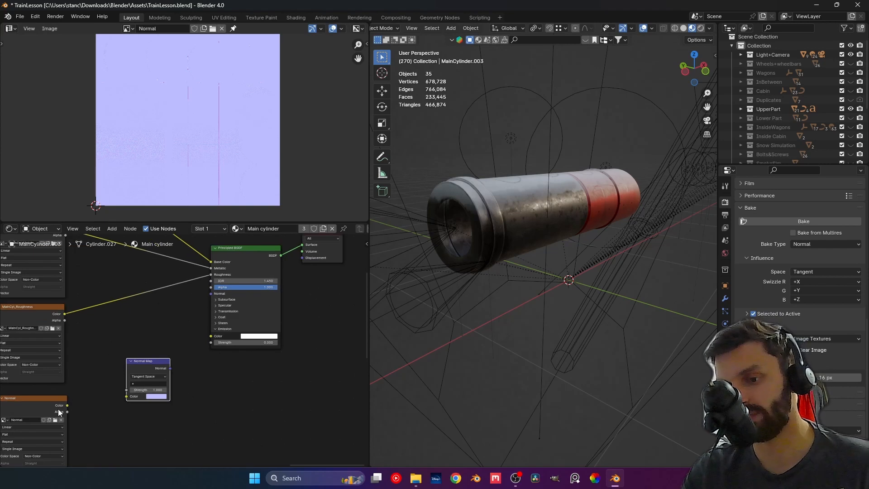
{"action": "left_click_drag", "start_coordinate": [67, 405], "coordinate": [211, 295]}
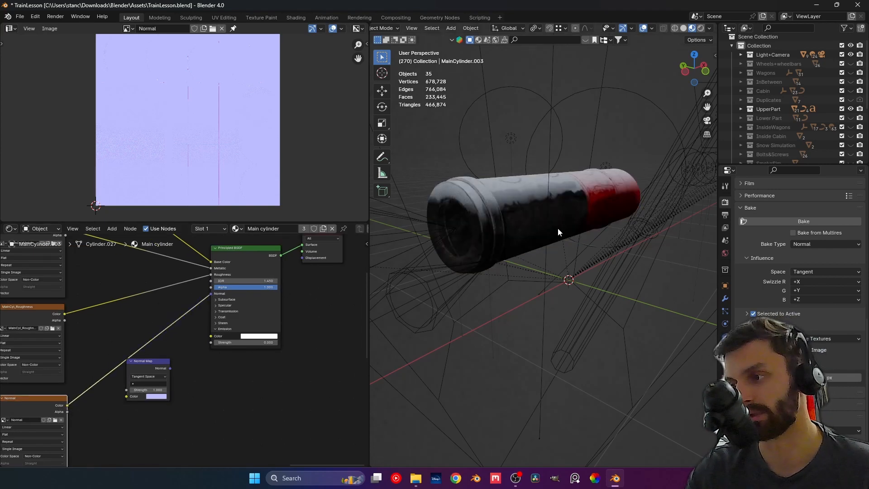
{"action": "middle_click_drag", "start_coordinate": [509, 251], "coordinate": [506, 247]}
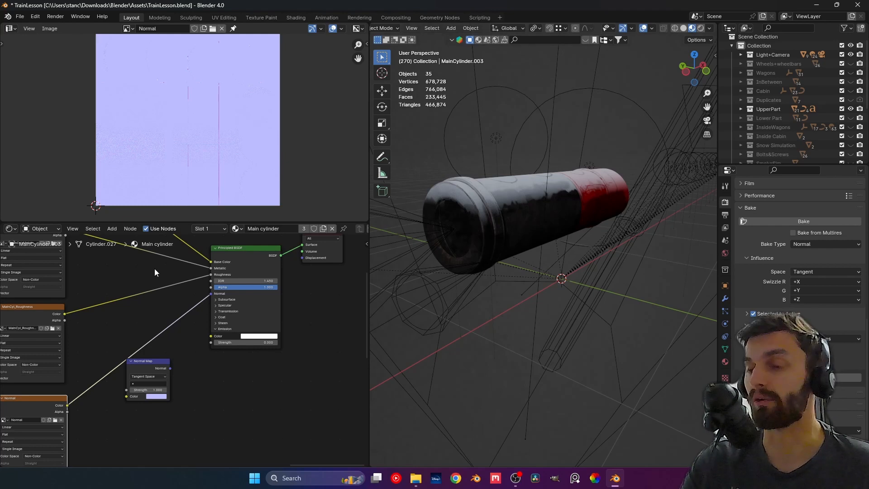
Insert the Normal Map node into the link between the Normal texture and the Principled BSDF
{"action": "scroll", "coordinate": [113, 291], "scroll_direction": "down", "scroll_amount": 3}
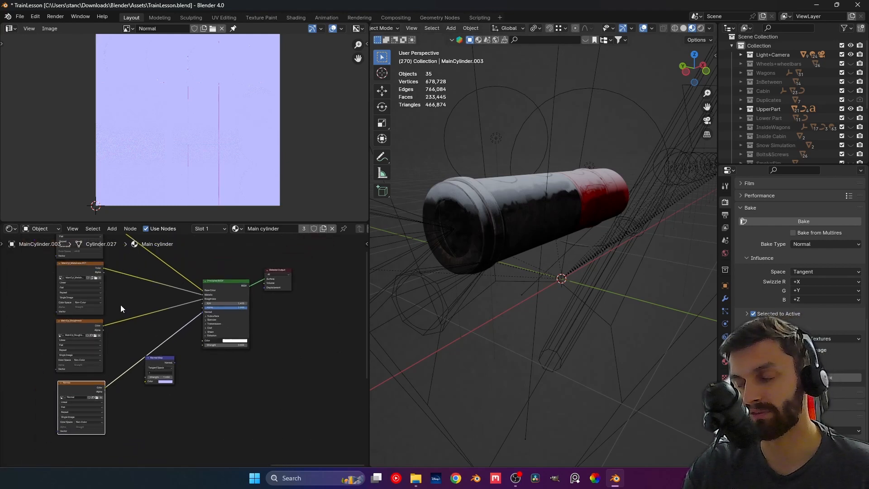
{"action": "middle_click_drag", "start_coordinate": [121, 305], "coordinate": [195, 297]}
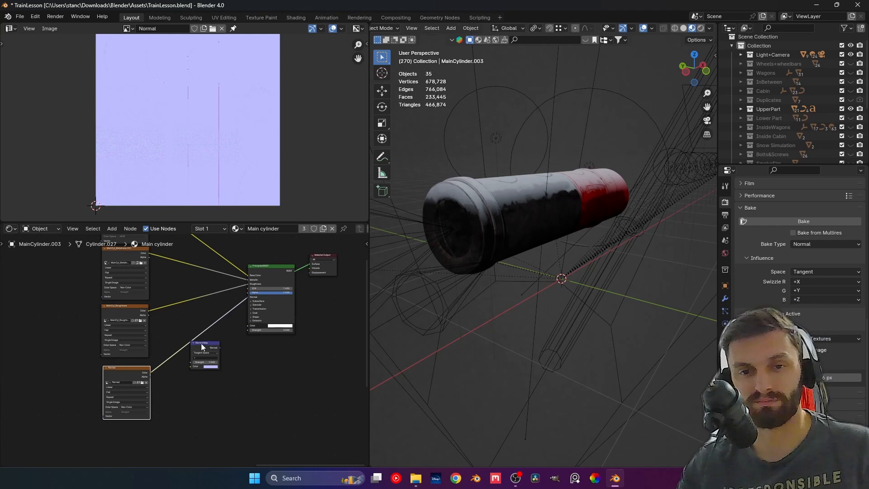
{"action": "scroll", "coordinate": [181, 357], "scroll_direction": "up", "scroll_amount": 2}
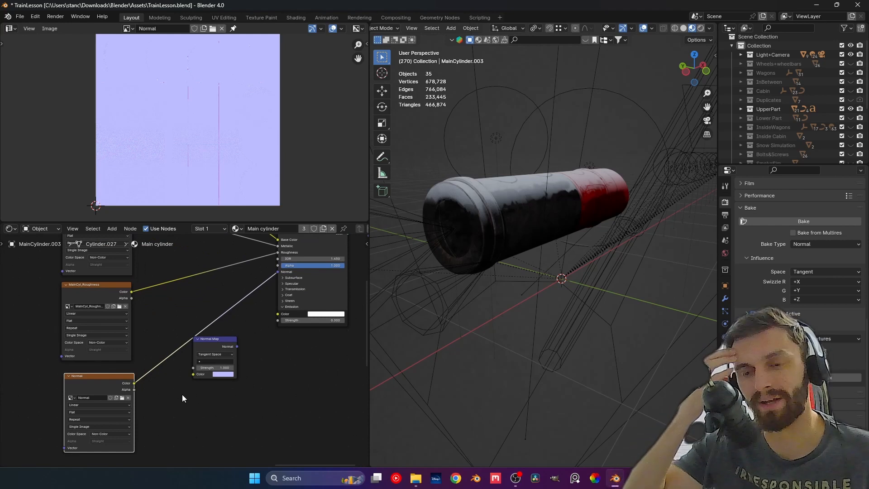
{"action": "mouse_move", "coordinate": [213, 344]}
{"action": "left_mouse_down"}
{"action": "mouse_move", "coordinate": [200, 379]}
{"action": "mouse_move", "coordinate": [195, 354]}
{"action": "mouse_move", "coordinate": [241, 364]}
{"action": "mouse_move", "coordinate": [184, 325]}
{"action": "left_mouse_up"}
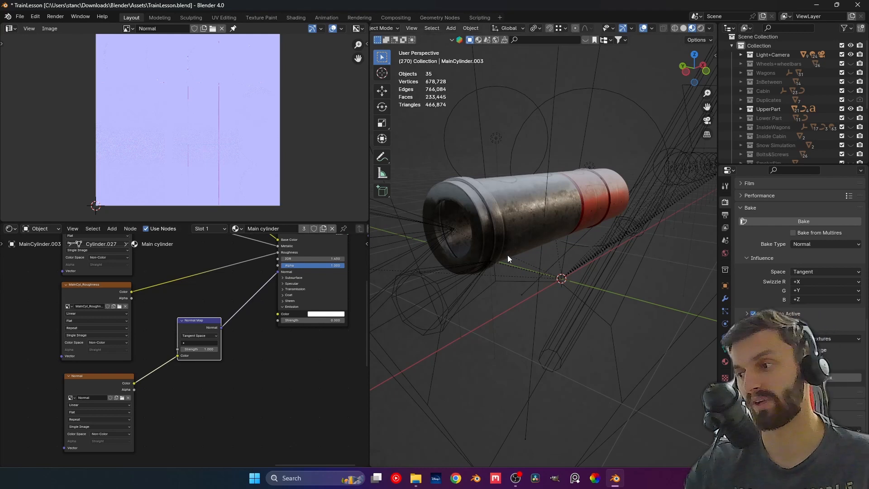
Connect the original Mix Shader to the Material Output to compare the procedural material with the baked one
{"action": "scroll", "coordinate": [507, 256], "scroll_direction": "down", "scroll_amount": 3}
{"action": "scroll", "coordinate": [273, 312], "scroll_direction": "down", "scroll_amount": 2}
{"action": "key", "text": "Home"}
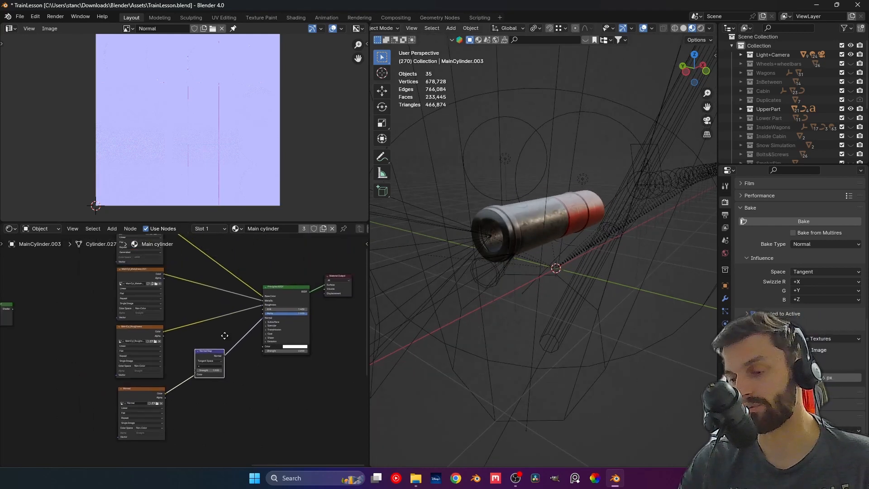
{"action": "left_click", "coordinate": [38, 346], "text": "ctrl+shift"}
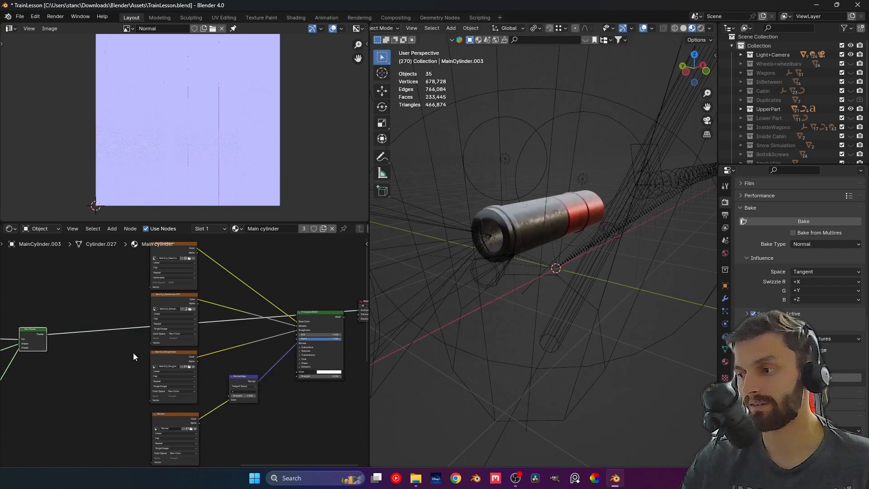
Connect the Principled BSDF with the baked textures to the Main cylinder material's output
{"action": "scroll", "coordinate": [449, 286], "scroll_direction": "up", "scroll_amount": 4}
{"action": "mouse_move", "coordinate": [479, 256]}
{"action": "middle_mouse_down"}
{"action": "mouse_move", "coordinate": [482, 267]}
{"action": "mouse_move", "coordinate": [457, 272]}
{"action": "middle_mouse_up"}
{"action": "scroll", "coordinate": [310, 372], "scroll_direction": "down", "scroll_amount": 2}
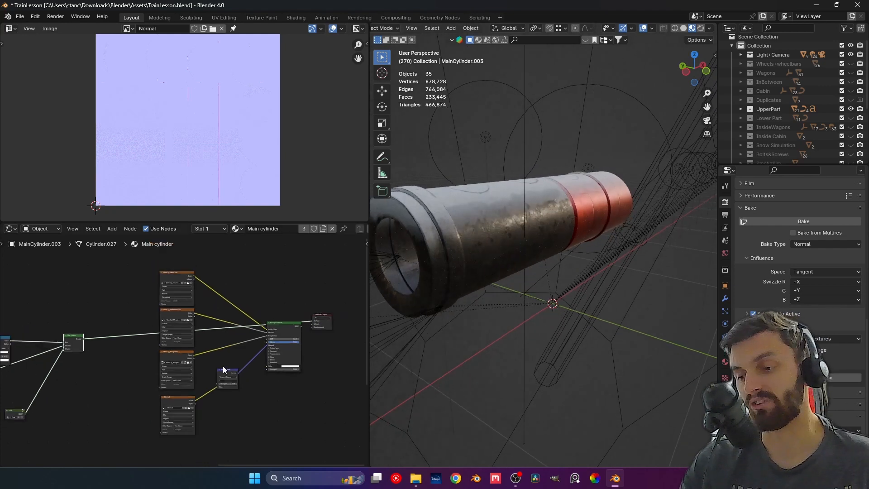
{"action": "middle_click_drag", "start_coordinate": [223, 402], "coordinate": [195, 403]}
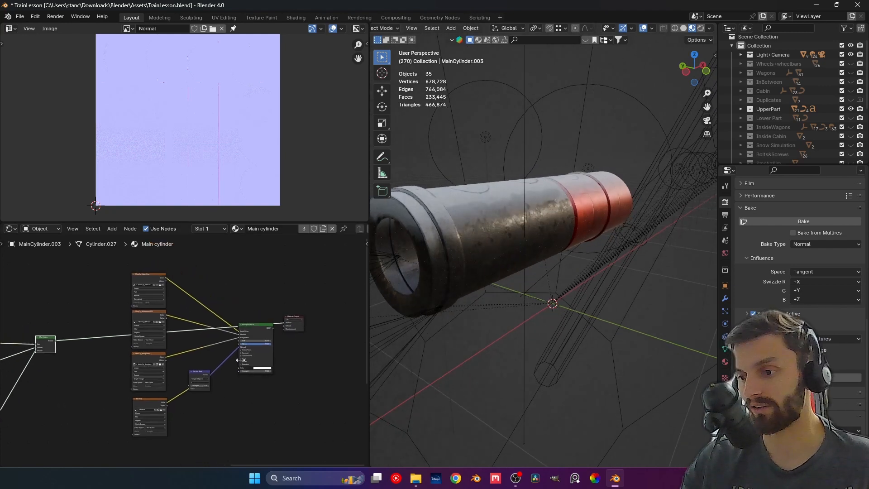
{"action": "left_click", "coordinate": [266, 333]}
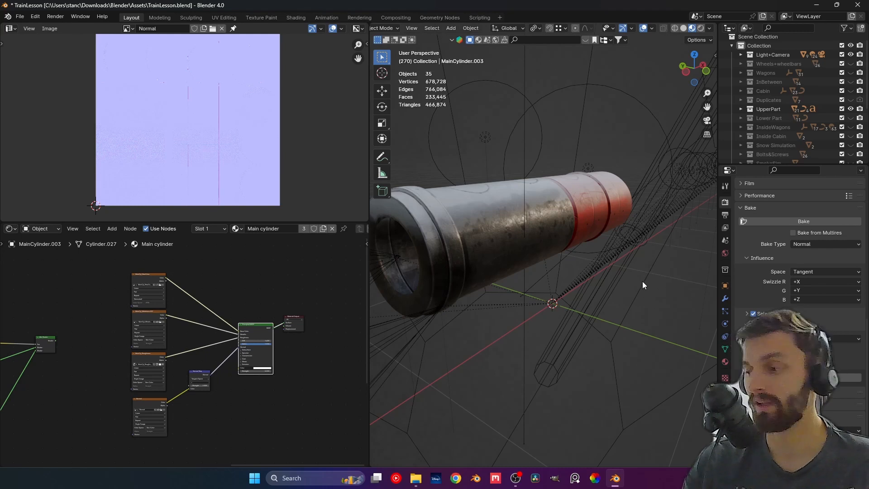
Examine the baked normal map's lines in the Normal image and on the cylinder's red section
{"action": "scroll", "coordinate": [644, 280], "scroll_direction": "up", "scroll_amount": 5}
{"action": "scroll", "coordinate": [645, 279], "scroll_direction": "down", "scroll_amount": 3}
{"action": "middle_click_drag", "start_coordinate": [639, 271], "coordinate": [574, 294], "text": "shift"}
{"action": "scroll", "coordinate": [481, 287], "scroll_direction": "up", "scroll_amount": 5}
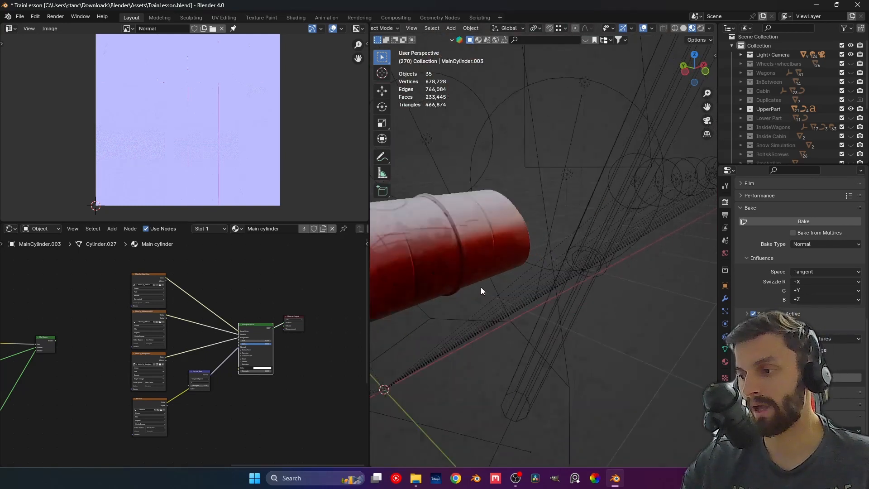
{"action": "middle_click_drag", "start_coordinate": [507, 276], "coordinate": [593, 260], "text": "shift"}
{"action": "scroll", "coordinate": [176, 139], "scroll_direction": "up", "scroll_amount": 2}
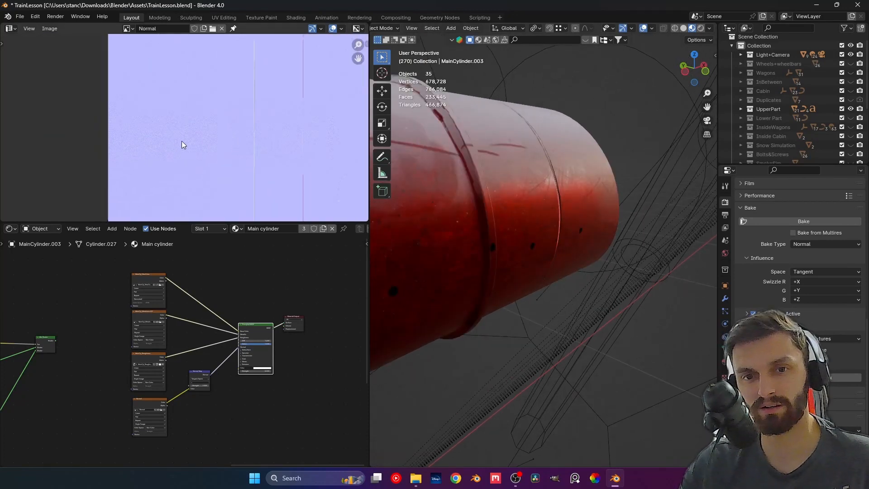
{"action": "middle_click_drag", "start_coordinate": [194, 137], "coordinate": [145, 163]}
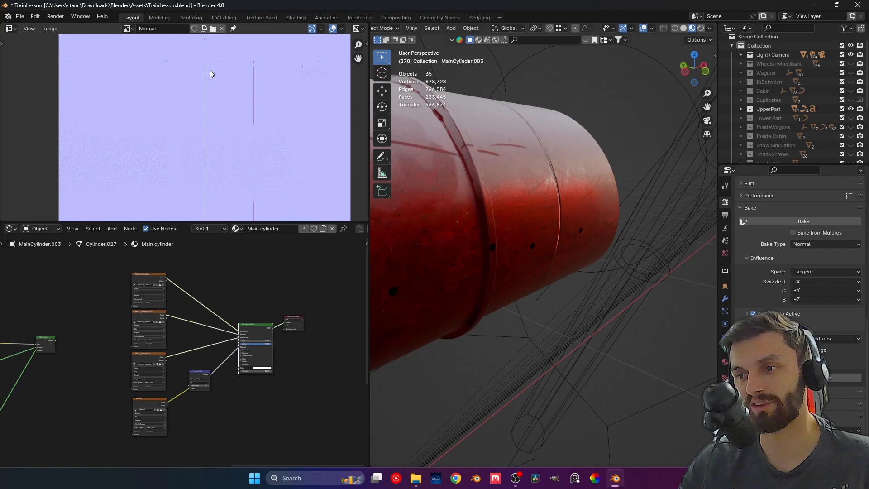
{"action": "scroll", "coordinate": [236, 136], "scroll_direction": "up", "scroll_amount": 2}
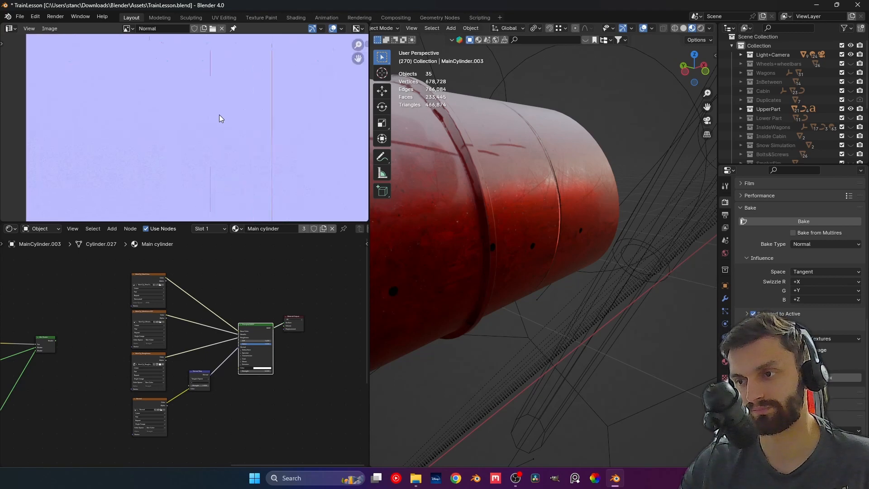
{"action": "scroll", "coordinate": [199, 181], "scroll_direction": "up", "scroll_amount": 2}
{"action": "middle_click_drag", "start_coordinate": [289, 147], "coordinate": [96, 164]}
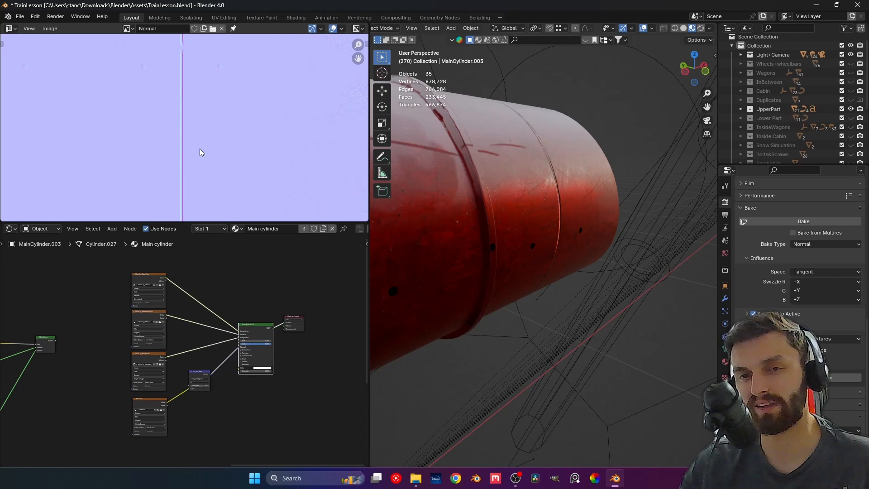
{"action": "middle_click_drag", "start_coordinate": [562, 181], "coordinate": [512, 182]}
{"action": "middle_click_drag", "start_coordinate": [634, 204], "coordinate": [507, 217], "text": "shift"}
{"action": "scroll", "coordinate": [496, 159], "scroll_direction": "up", "scroll_amount": 5}
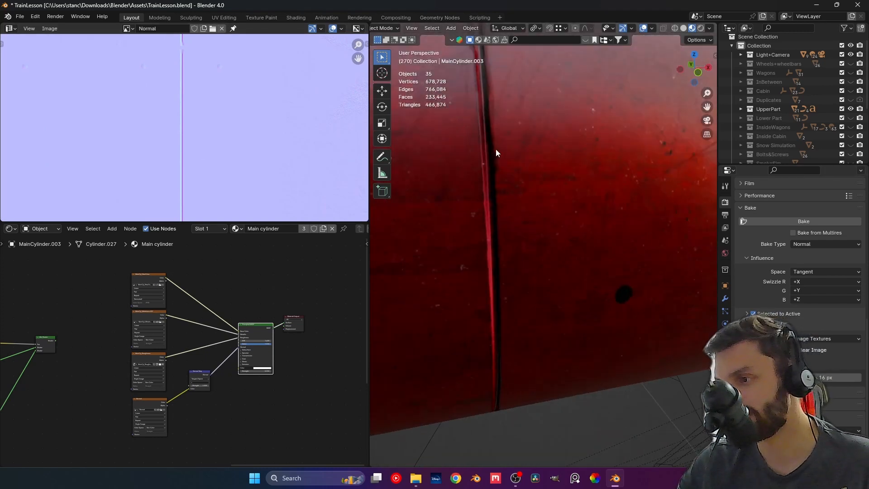
{"action": "scroll", "coordinate": [493, 261], "scroll_direction": "down", "scroll_amount": 5}
{"action": "middle_click_drag", "start_coordinate": [493, 261], "coordinate": [581, 239]}
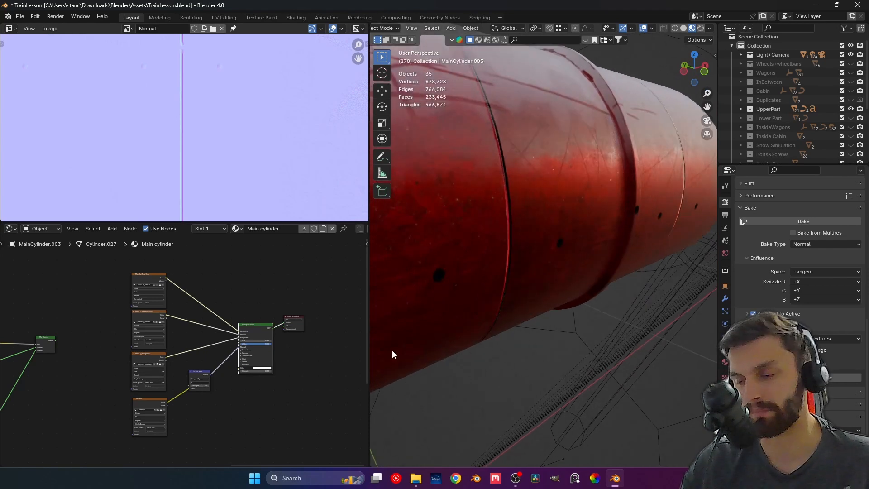
Reduce the Normal Map node's strength to 0 and compare the grooves on the cylinder
{"action": "scroll", "coordinate": [231, 374], "scroll_direction": "up", "scroll_amount": 6}
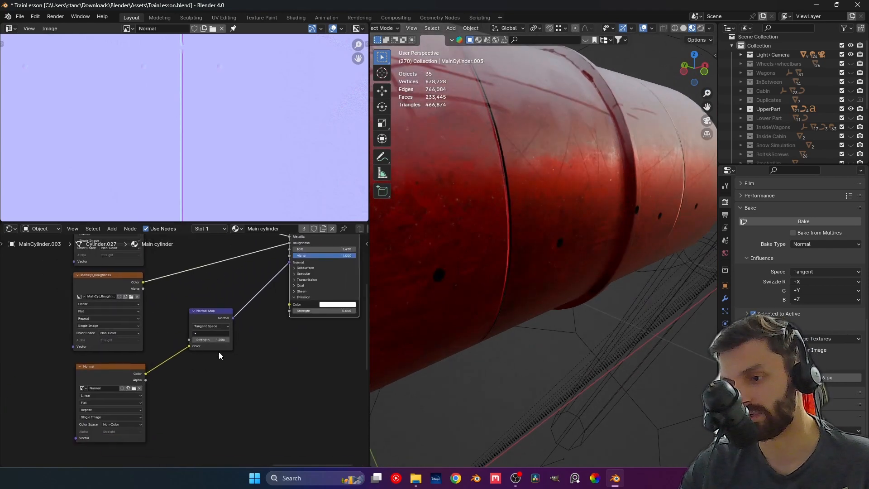
{"action": "scroll", "coordinate": [219, 352], "scroll_direction": "up", "scroll_amount": 7}
{"action": "left_click_drag", "start_coordinate": [252, 334], "coordinate": [218, 333]}
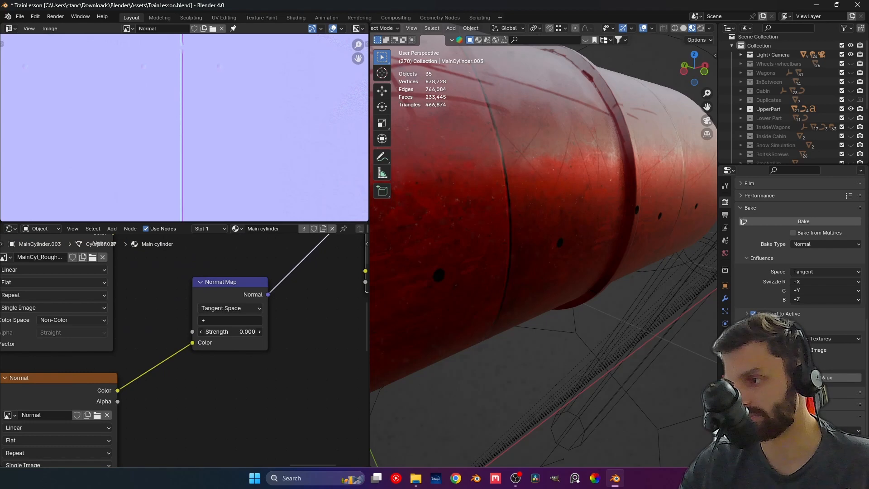
{"action": "middle_click_drag", "start_coordinate": [481, 277], "coordinate": [507, 284]}
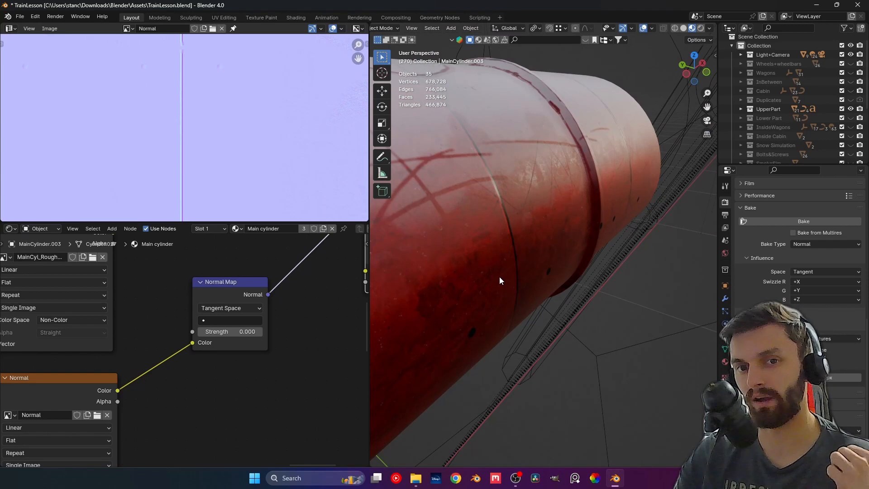
Raise the Normal Map node's strength to 10 and view the exaggerated groove up close
{"action": "left_click_drag", "start_coordinate": [237, 332], "coordinate": [362, 332]}
{"action": "middle_click_drag", "start_coordinate": [498, 242], "coordinate": [598, 246]}
{"action": "scroll", "coordinate": [599, 247], "scroll_direction": "up", "scroll_amount": 4}
{"action": "scroll", "coordinate": [479, 270], "scroll_direction": "up", "scroll_amount": 3}
{"action": "middle_click_drag", "start_coordinate": [479, 270], "coordinate": [515, 257]}
{"action": "scroll", "coordinate": [514, 257], "scroll_direction": "up", "scroll_amount": 2}
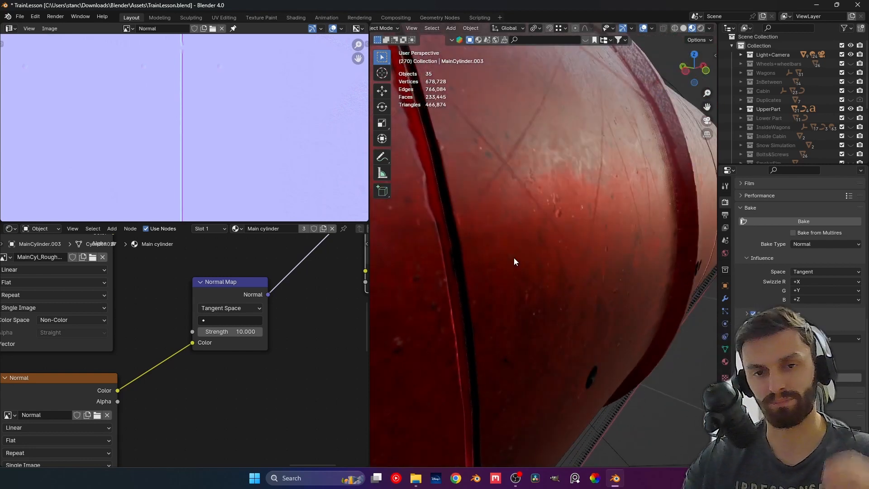
Set the Normal Map node's strength to 1
{"action": "left_click_drag", "start_coordinate": [257, 332], "coordinate": [215, 332]}
{"action": "left_click", "coordinate": [254, 332]}
{"action": "type", "text": "1"}
{"action": "key", "text": "Return"}
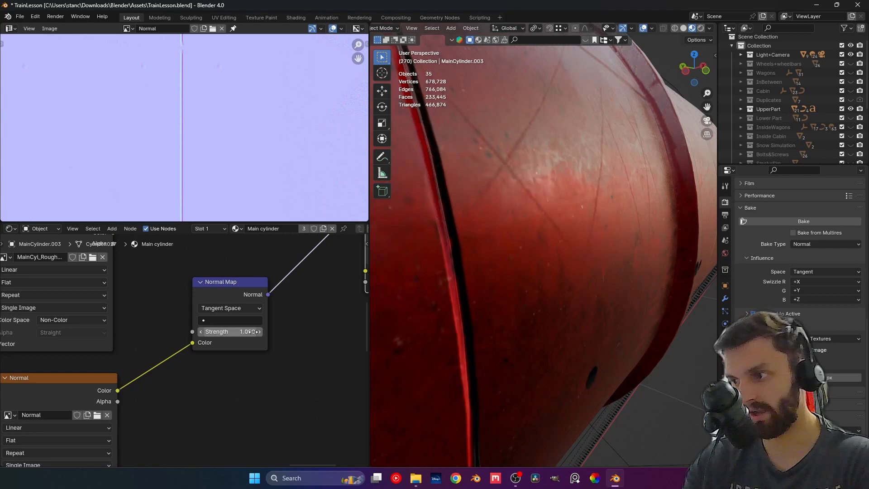
Raise the Normal Map node's strength to 1.4 while viewing the whole red section of the cylinder
{"action": "scroll", "coordinate": [449, 277], "scroll_direction": "down", "scroll_amount": 6}
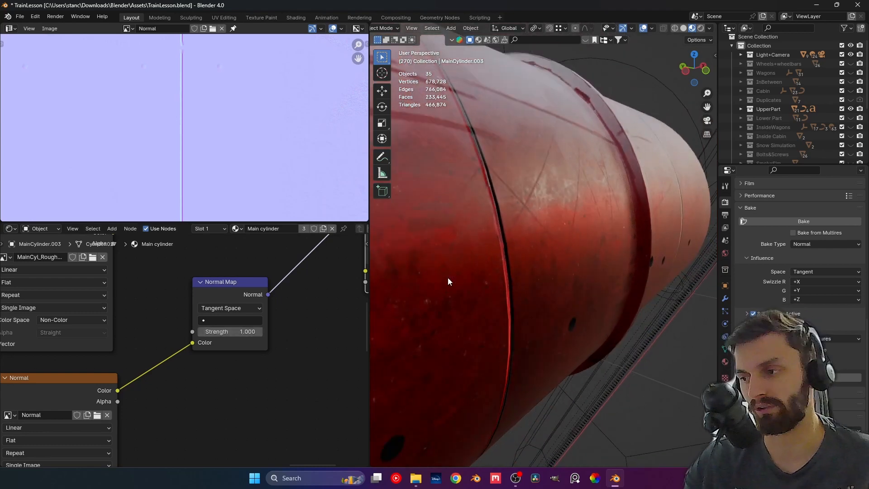
{"action": "middle_click_drag", "start_coordinate": [454, 278], "coordinate": [436, 285]}
{"action": "middle_click_drag", "start_coordinate": [437, 285], "coordinate": [492, 230], "text": "shift"}
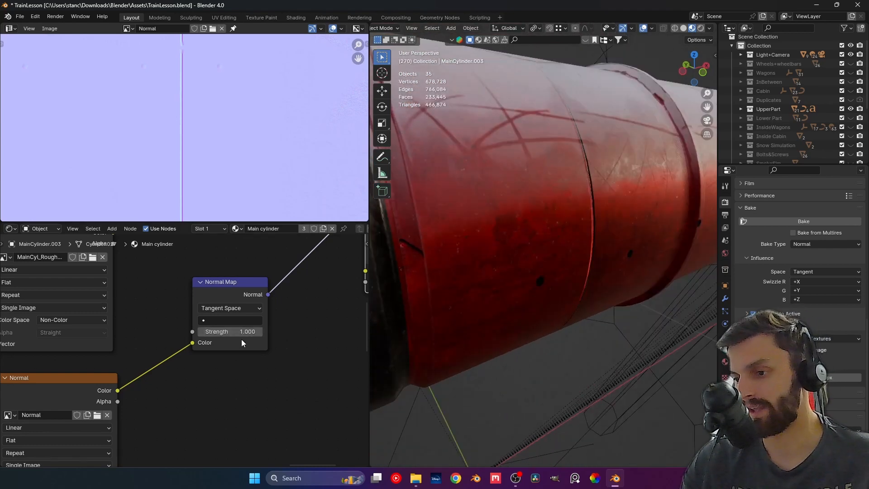
{"action": "scroll", "coordinate": [483, 264], "scroll_direction": "down", "scroll_amount": 1}
{"action": "middle_click_drag", "start_coordinate": [482, 259], "coordinate": [489, 290]}
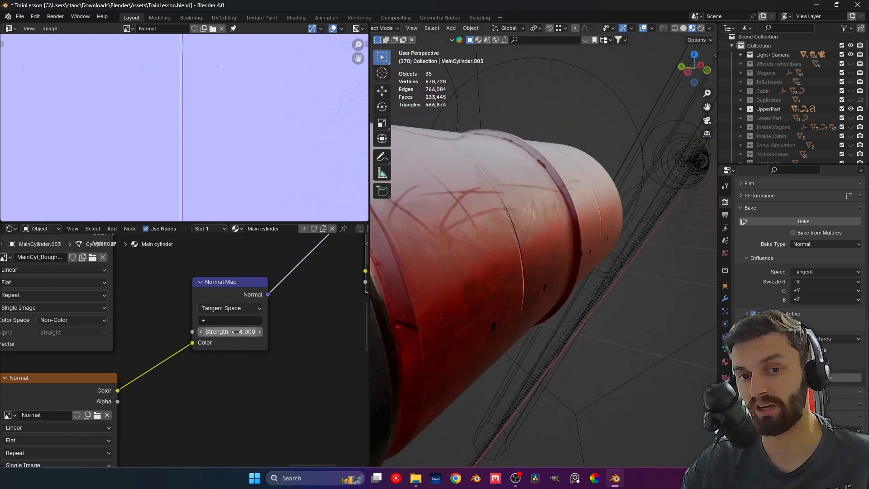
{"action": "left_click_drag", "start_coordinate": [238, 332], "coordinate": [279, 332]}
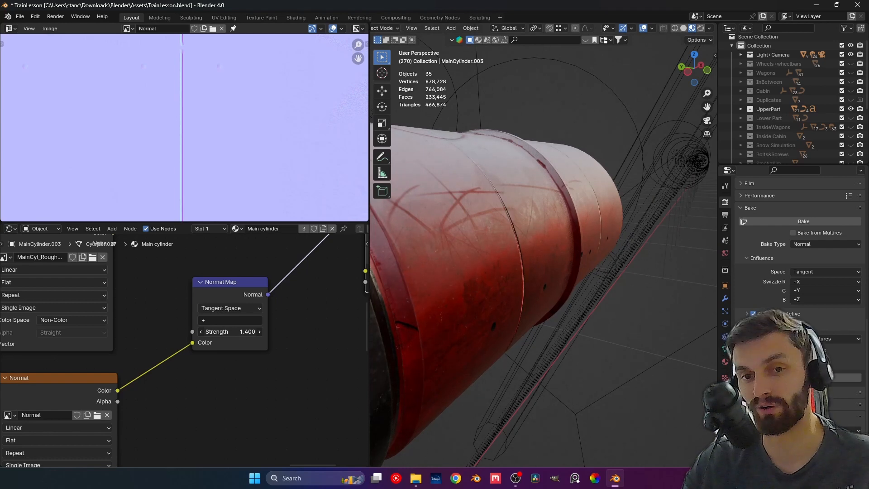
{"action": "left_click", "coordinate": [238, 332]}
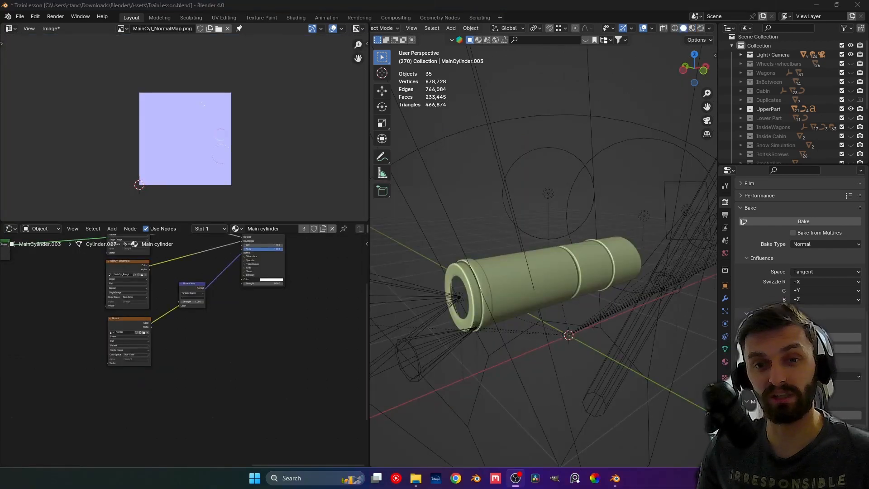
Display the NormalWheelsSnow image in the Image Editor
{"action": "left_click", "coordinate": [122, 29]}
{"action": "type", "text": "norma"}
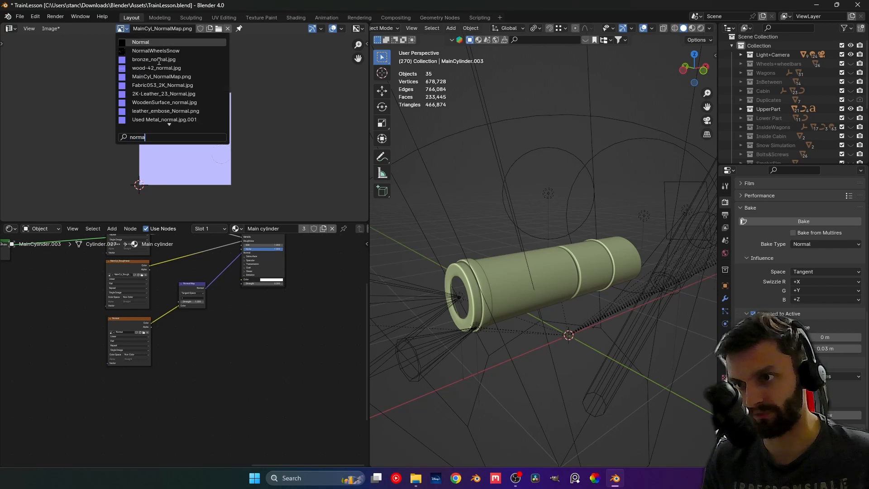
{"action": "left_click", "coordinate": [204, 50]}
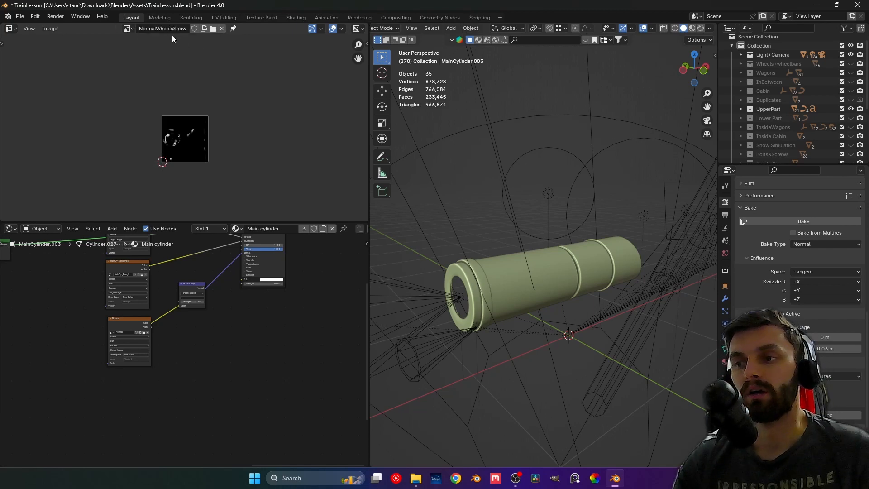
Display the baked image named Normal in the Image Editor
{"action": "left_click", "coordinate": [128, 29]}
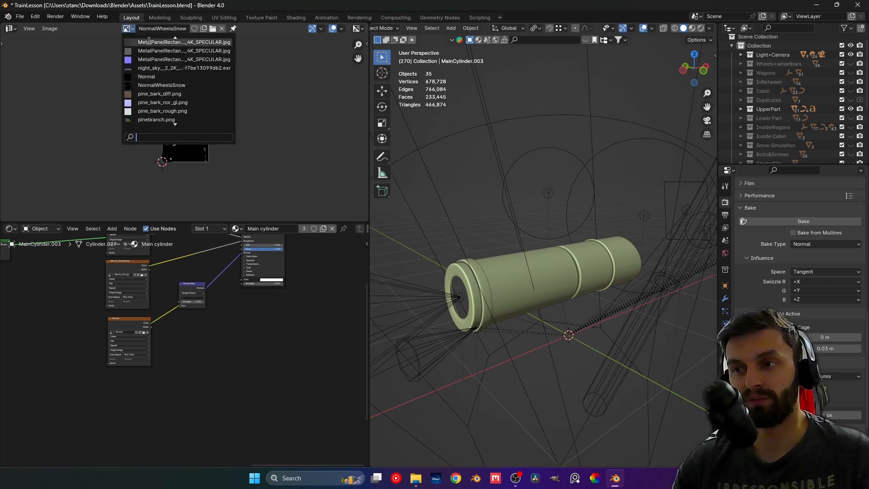
{"action": "left_click", "coordinate": [128, 28]}
{"action": "left_click", "coordinate": [129, 28]}
{"action": "left_click", "coordinate": [151, 78]}
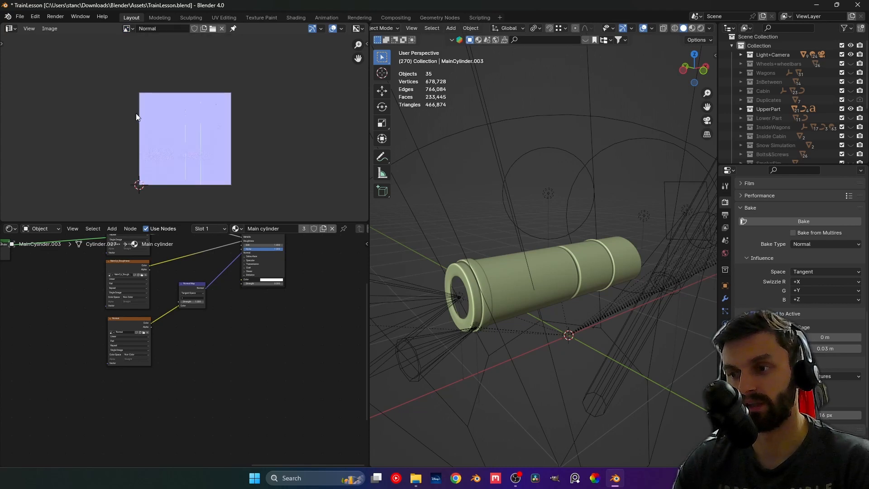
{"action": "scroll", "coordinate": [127, 137], "scroll_direction": "up", "scroll_amount": 4}
{"action": "scroll", "coordinate": [132, 136], "scroll_direction": "down", "scroll_amount": 2}
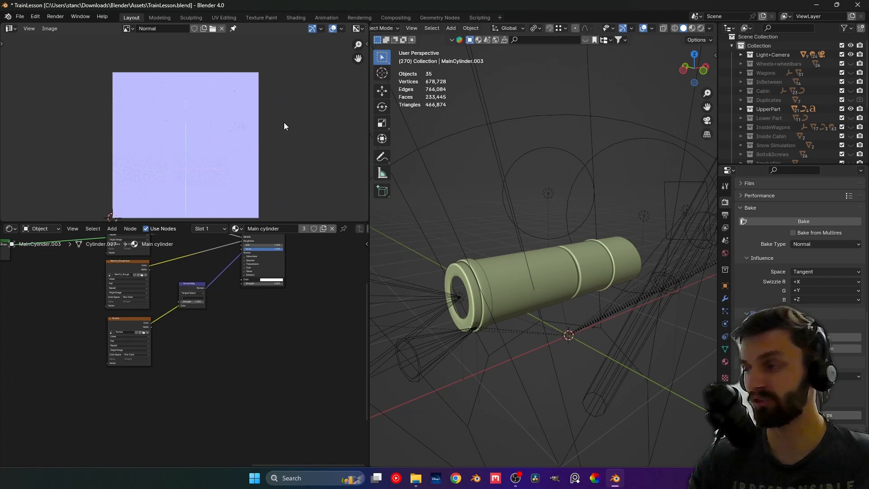
Hide the UpperPart collection, show the Lower Part collection, and select the Rim object of the train
{"action": "left_click", "coordinate": [850, 110]}
{"action": "left_click", "coordinate": [850, 118]}
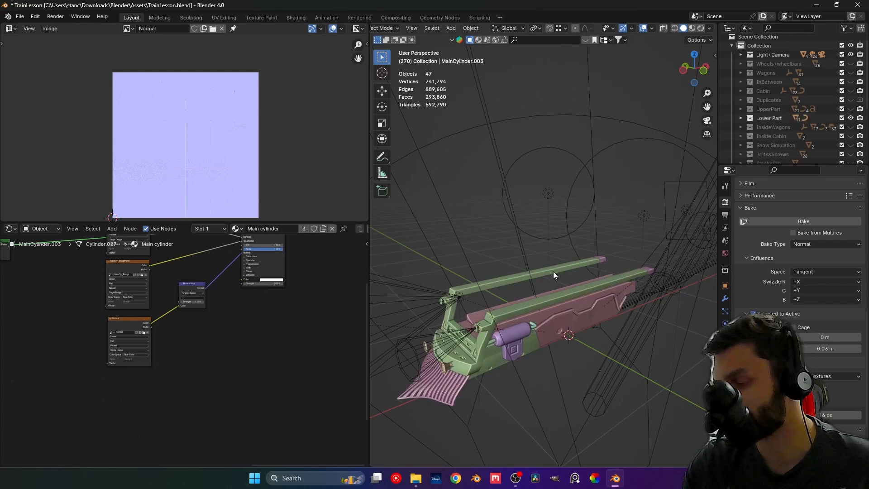
{"action": "scroll", "coordinate": [553, 271], "scroll_direction": "down", "scroll_amount": 2}
{"action": "left_click", "coordinate": [532, 268]}
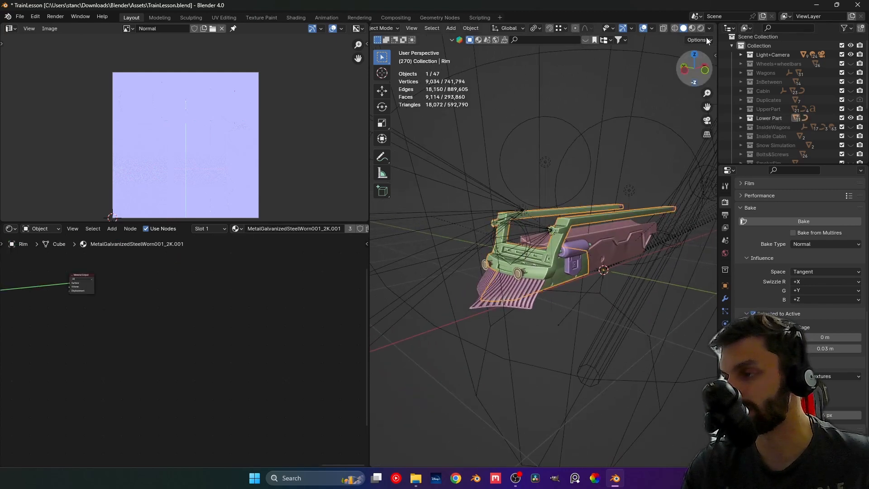
Move the Rim material's Material Output node farther away from the last Mix Shader to free up space
{"action": "middle_click_drag", "start_coordinate": [219, 300], "coordinate": [365, 368]}
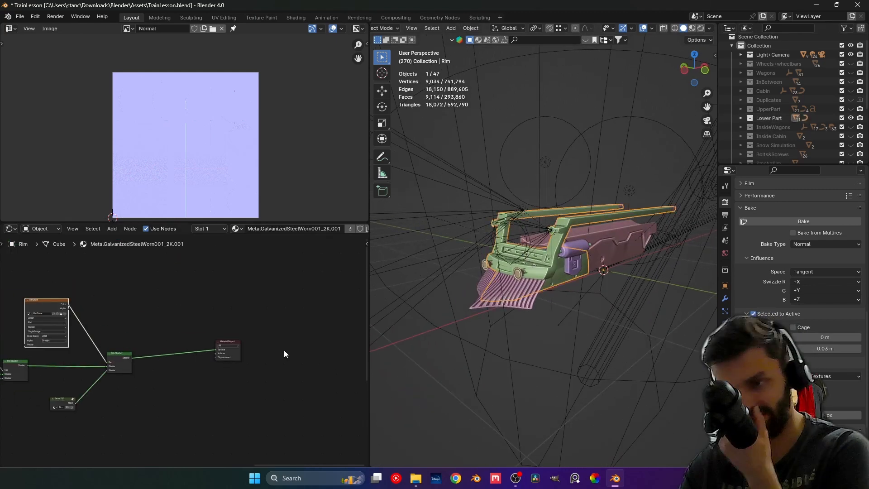
{"action": "scroll", "coordinate": [182, 352], "scroll_direction": "up", "scroll_amount": 3}
{"action": "middle_click_drag", "start_coordinate": [42, 304], "coordinate": [174, 305]}
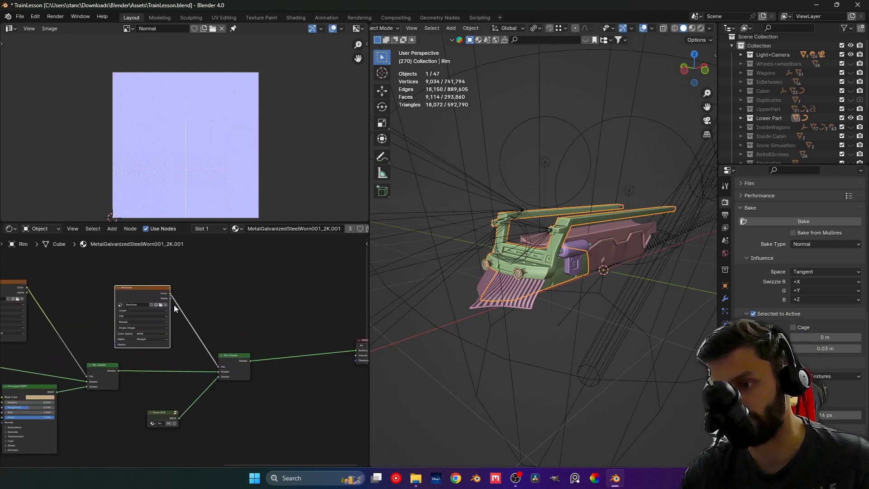
{"action": "middle_click_drag", "start_coordinate": [232, 306], "coordinate": [121, 289]}
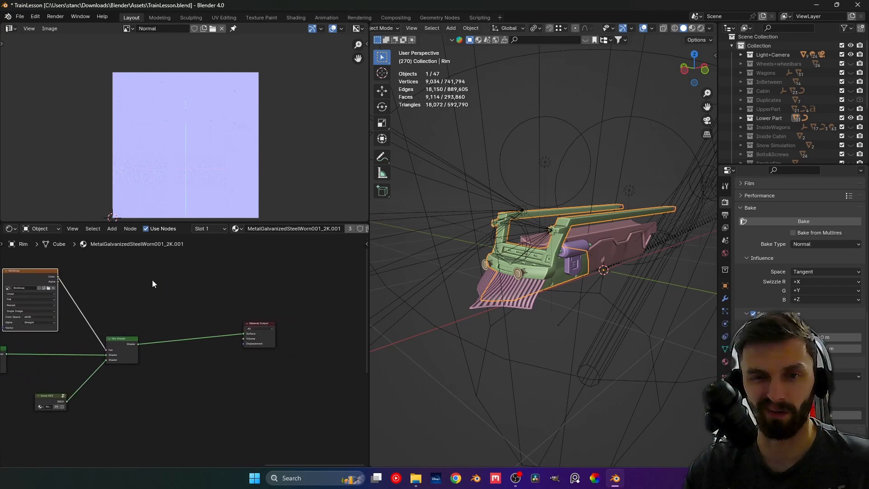
{"action": "scroll", "coordinate": [152, 281], "scroll_direction": "right", "scroll_amount": 5}
{"action": "left_click_drag", "start_coordinate": [159, 319], "coordinate": [329, 319]}
{"action": "left_click", "coordinate": [250, 272]}
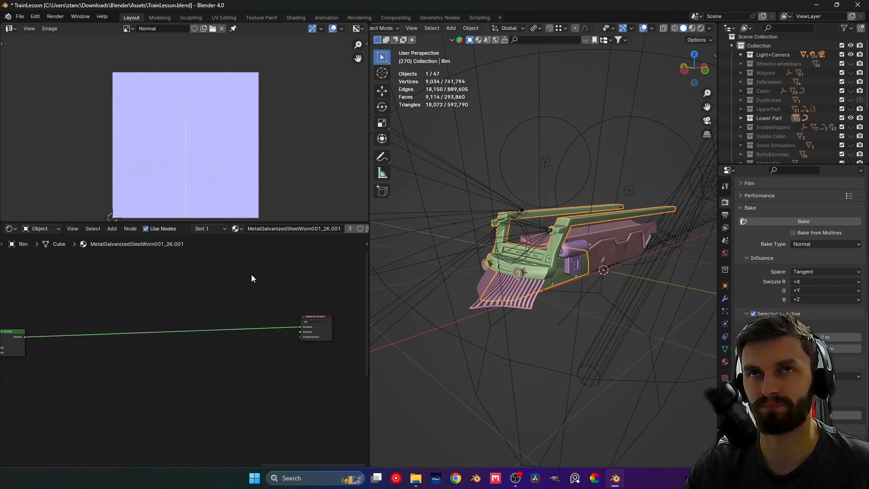
Add an unconnected Image Texture node above the Material Output in the Rim's material
{"action": "middle_click_drag", "start_coordinate": [252, 275], "coordinate": [168, 283]}
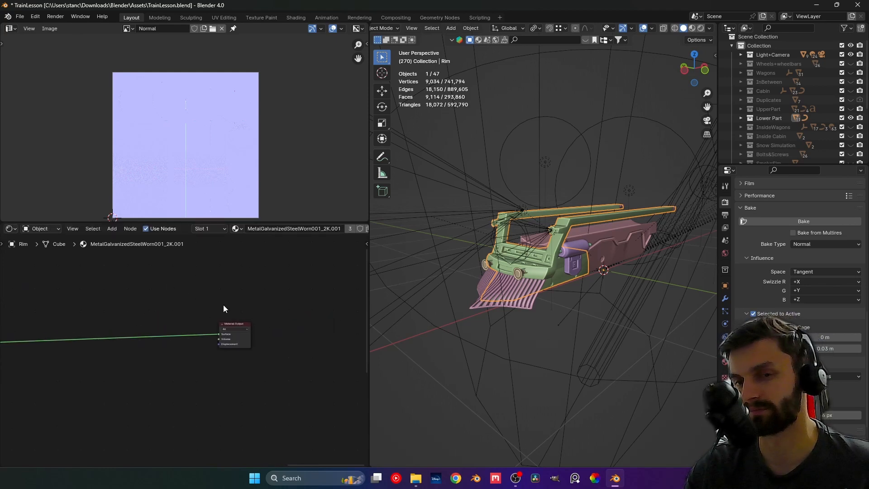
{"action": "middle_click_drag", "start_coordinate": [223, 309], "coordinate": [229, 324]}
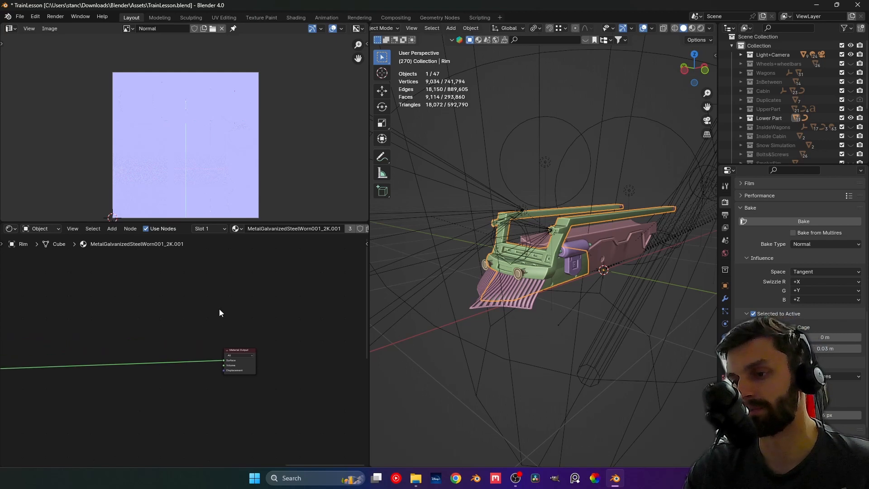
{"action": "key", "text": "shift+a"}
{"action": "left_click", "coordinate": [189, 282]}
{"action": "type", "text": "image"}
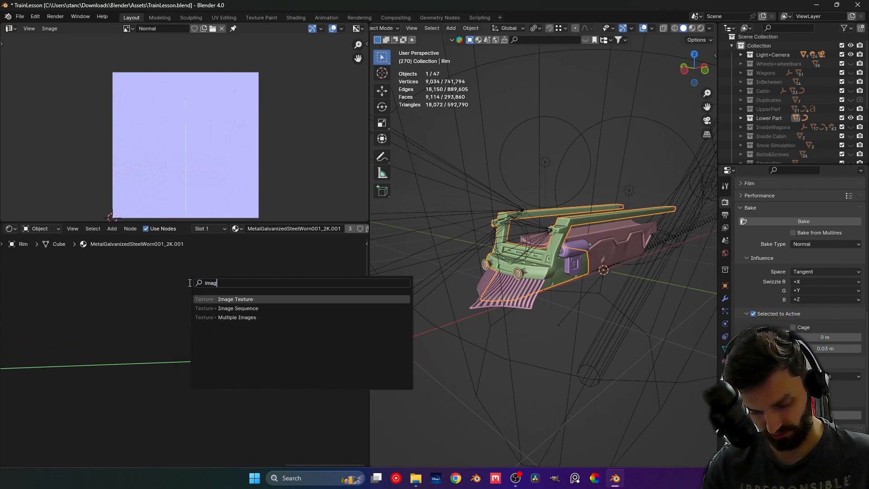
{"action": "left_click", "coordinate": [209, 301]}
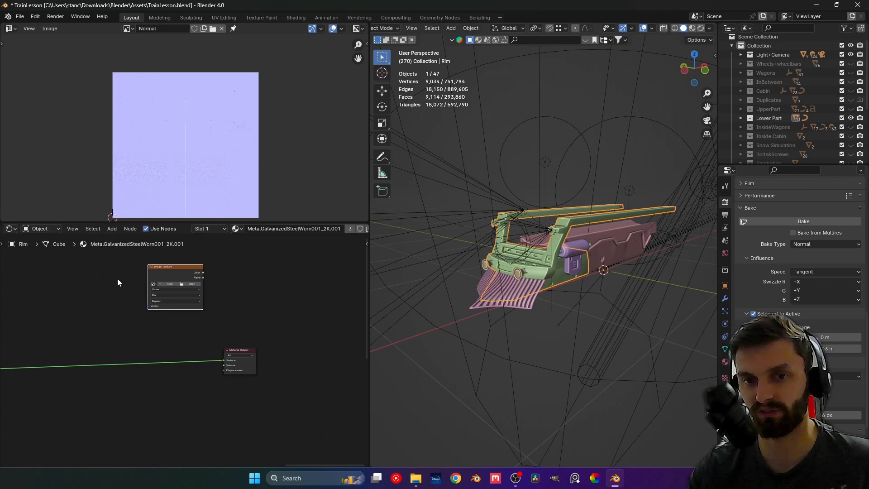
Switch the viewport to Material Preview and create a blank 4096 × 4096 px image named Rim_Color in the new Image Texture node
{"action": "left_click", "coordinate": [692, 29]}
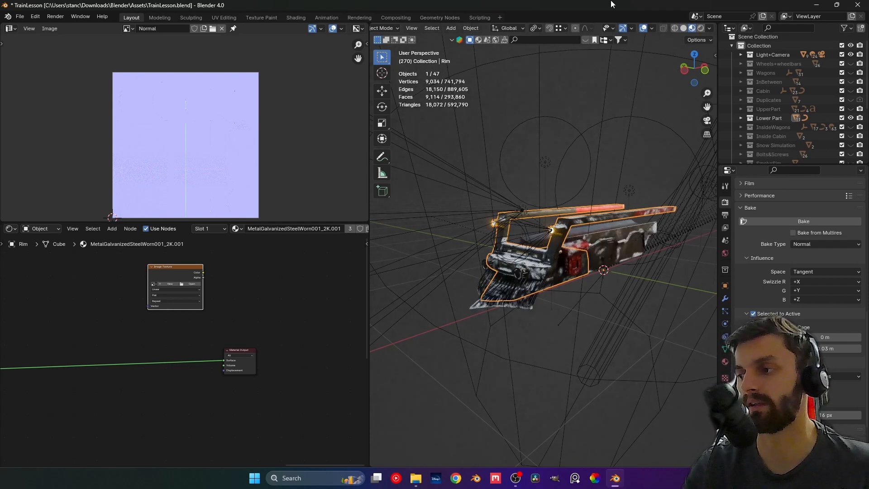
{"action": "scroll", "coordinate": [181, 295], "scroll_direction": "down", "scroll_amount": 2}
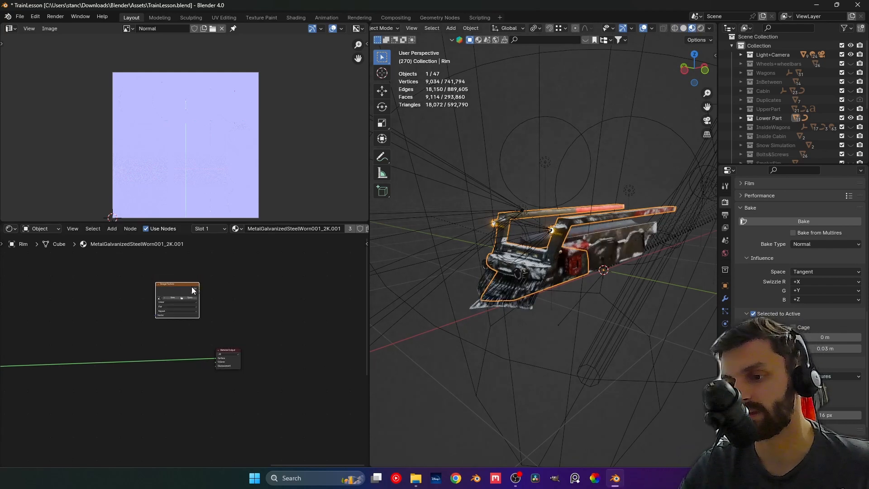
{"action": "left_click", "coordinate": [173, 300]}
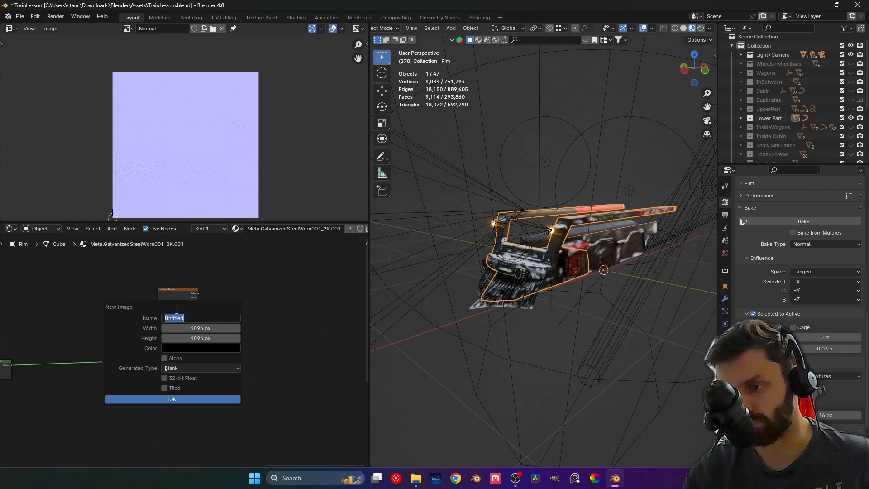
{"action": "type", "text": "Rim_Color"}
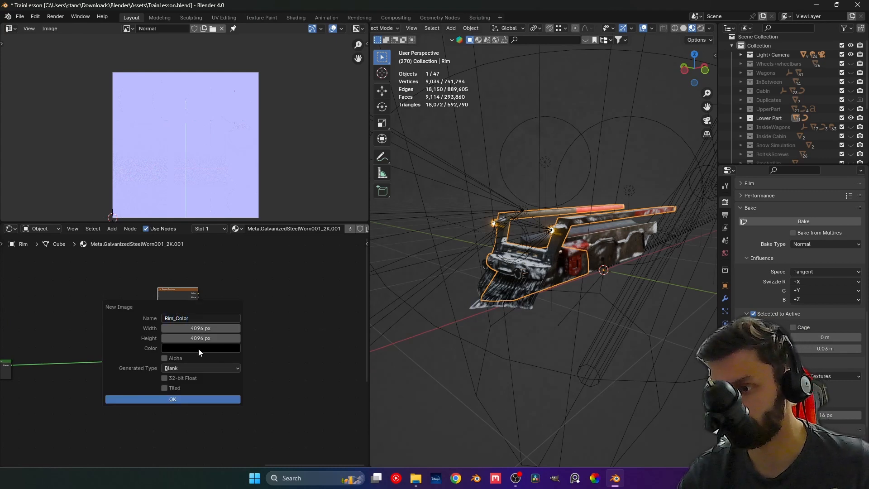
{"action": "left_click", "coordinate": [177, 399]}
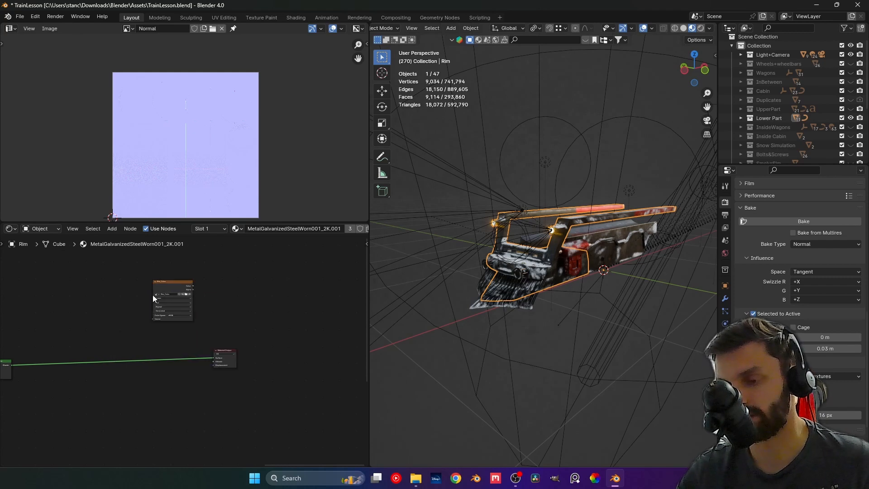
Cut the Metallic links from the two galvanized-steel texture groups to their Principled BSDF nodes in the Rim's material
{"action": "scroll", "coordinate": [153, 295], "scroll_direction": "down", "scroll_amount": 3}
{"action": "middle_click_drag", "start_coordinate": [85, 313], "coordinate": [340, 340]}
{"action": "middle_click_drag", "start_coordinate": [199, 317], "coordinate": [313, 289]}
{"action": "middle_click_drag", "start_coordinate": [59, 373], "coordinate": [197, 326]}
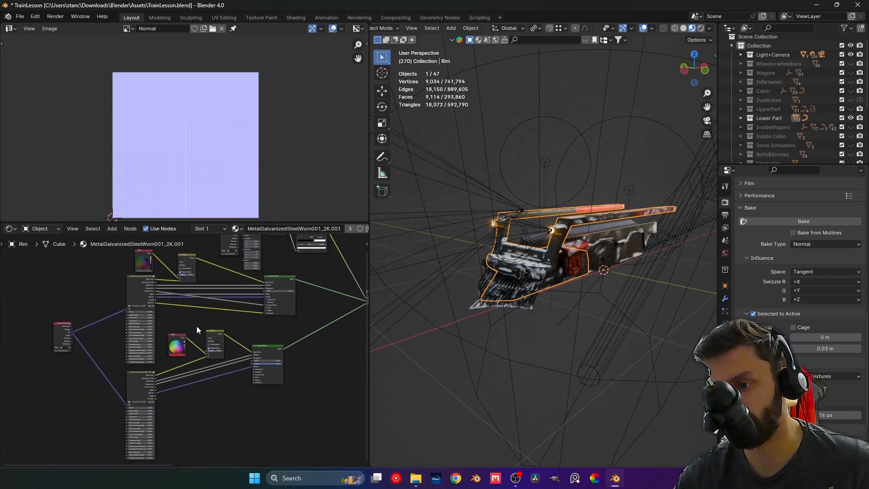
{"action": "scroll", "coordinate": [196, 326], "scroll_direction": "up", "scroll_amount": 2}
{"action": "middle_click_drag", "start_coordinate": [252, 325], "coordinate": [181, 351]}
{"action": "scroll", "coordinate": [214, 348], "scroll_direction": "up", "scroll_amount": 2}
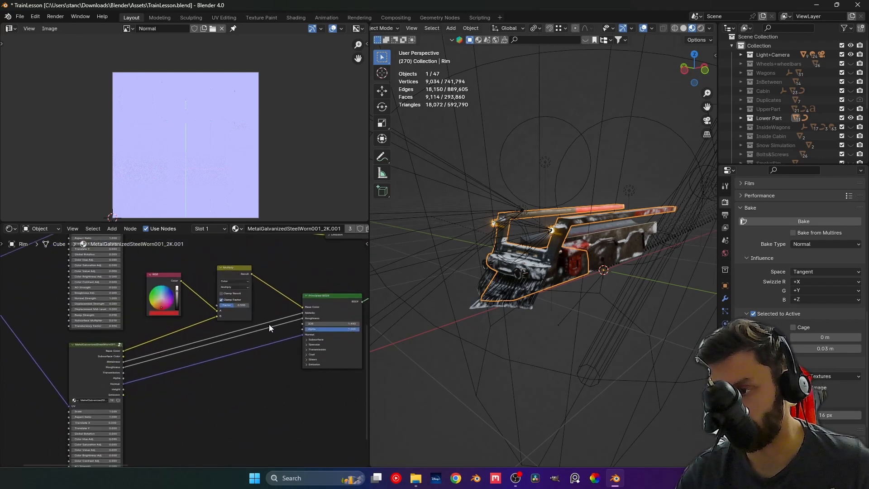
{"action": "right_click_drag", "start_coordinate": [269, 324], "coordinate": [291, 277], "text": "ctrl"}
{"action": "middle_click_drag", "start_coordinate": [291, 276], "coordinate": [286, 415]}
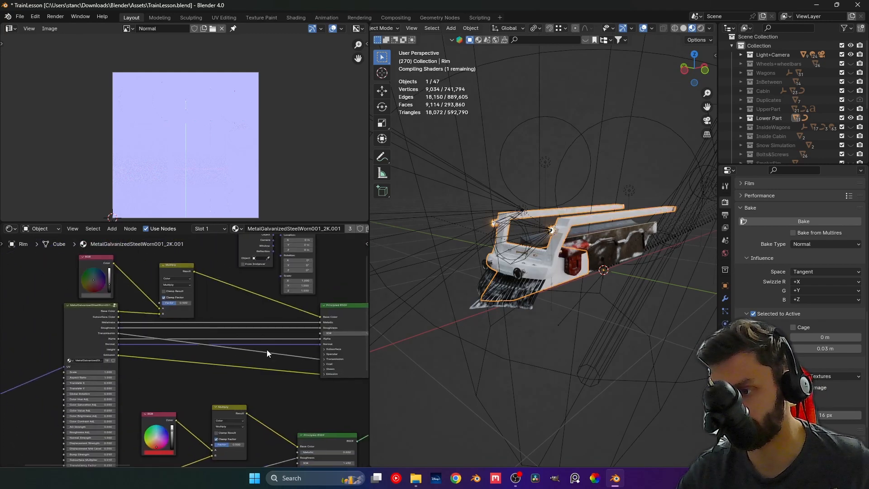
{"action": "right_click_drag", "start_coordinate": [278, 323], "coordinate": [273, 310], "text": "ctrl"}
{"action": "mouse_move", "coordinate": [273, 310]}
{"action": "middle_mouse_down"}
{"action": "mouse_move", "coordinate": [284, 309]}
{"action": "mouse_move", "coordinate": [135, 387]}
{"action": "middle_mouse_up"}
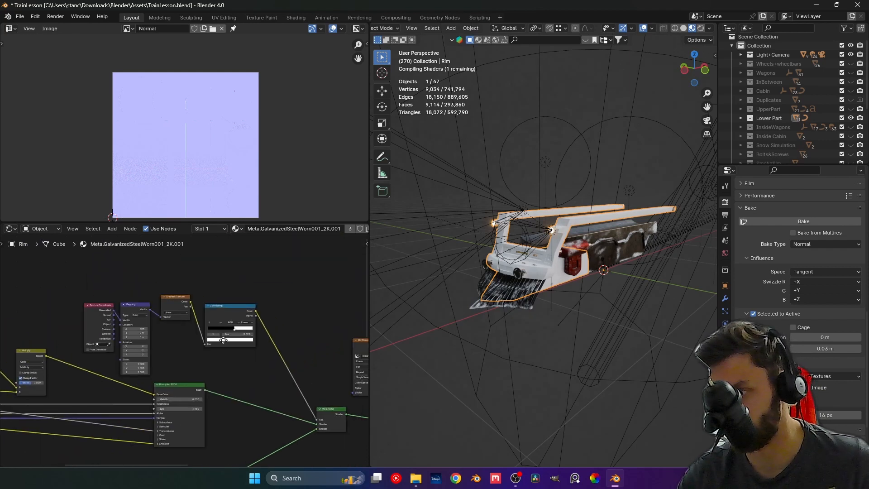
Examine the Rim material's shader nodes through to the Material Output for remaining Metallic connections, and inspect the material preview on the train
{"action": "middle_click_drag", "start_coordinate": [224, 340], "coordinate": [62, 270]}
{"action": "scroll", "coordinate": [252, 357], "scroll_direction": "up", "scroll_amount": 2}
{"action": "middle_click_drag", "start_coordinate": [251, 357], "coordinate": [108, 337]}
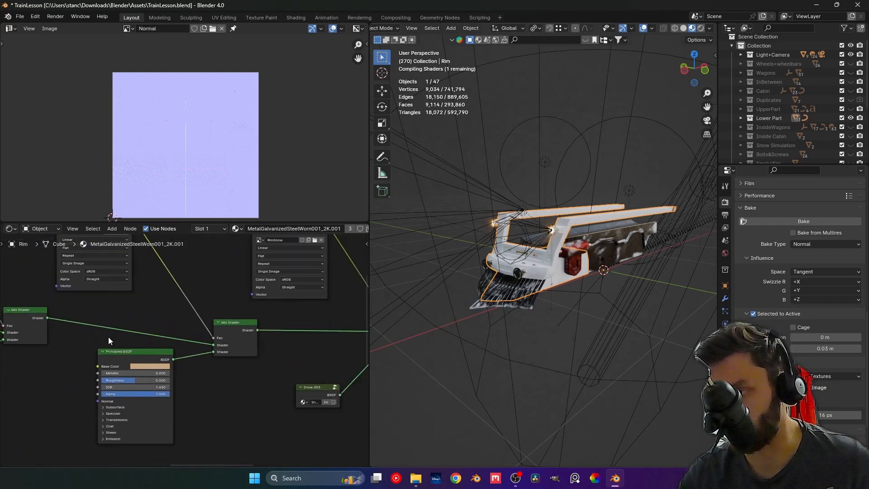
{"action": "middle_click_drag", "start_coordinate": [284, 390], "coordinate": [195, 384]}
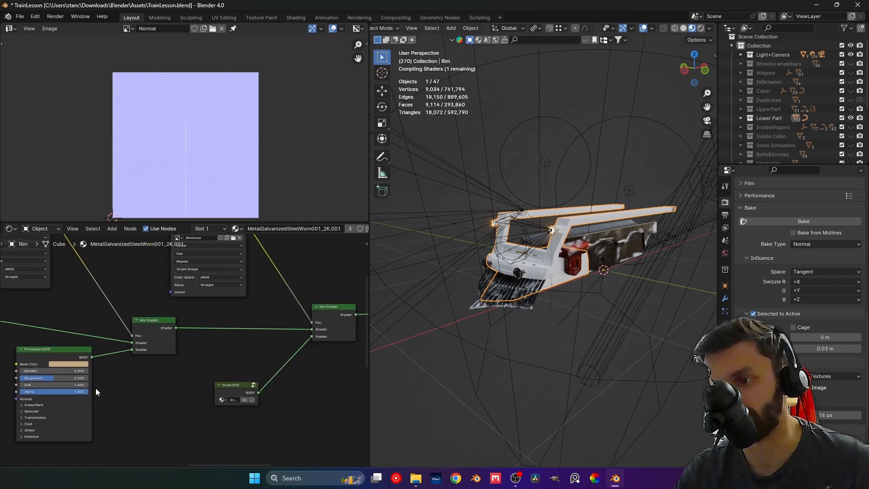
{"action": "scroll", "coordinate": [197, 344], "scroll_direction": "down", "scroll_amount": 2}
{"action": "middle_click_drag", "start_coordinate": [55, 367], "coordinate": [130, 396]}
{"action": "scroll", "coordinate": [133, 371], "scroll_direction": "up", "scroll_amount": 1}
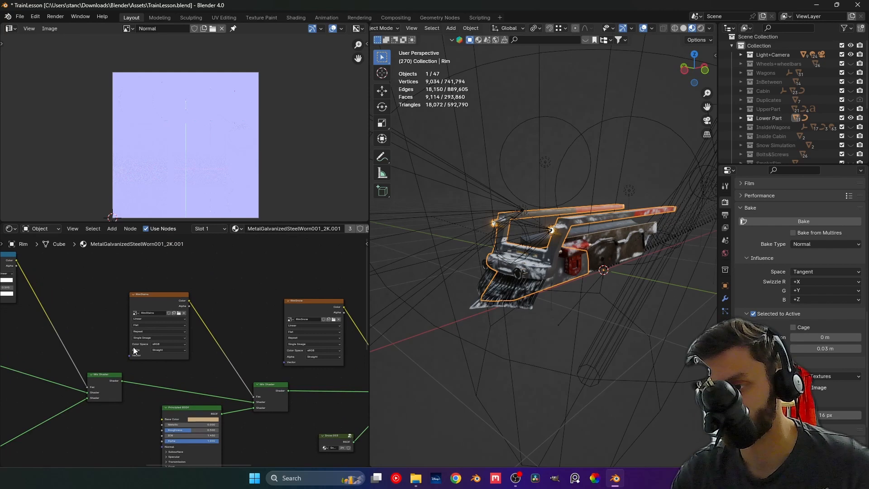
{"action": "middle_click_drag", "start_coordinate": [133, 350], "coordinate": [186, 333]}
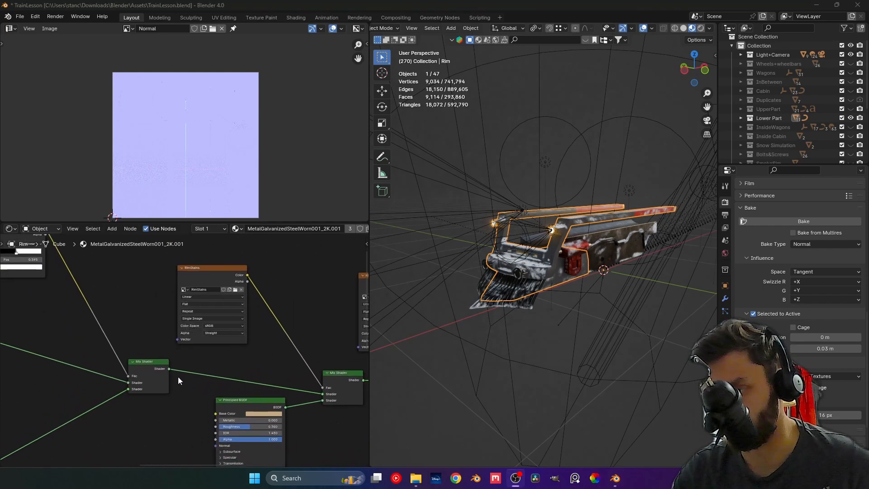
{"action": "scroll", "coordinate": [178, 383], "scroll_direction": "down", "scroll_amount": 2}
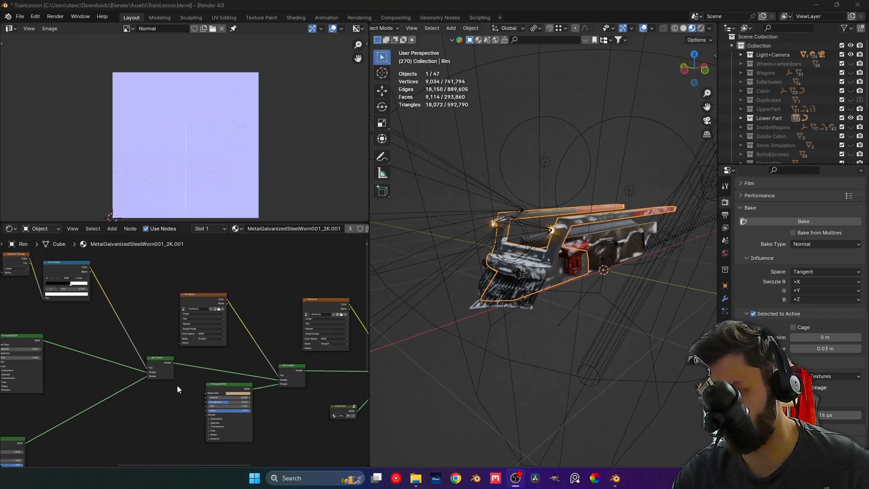
{"action": "middle_click_drag", "start_coordinate": [78, 413], "coordinate": [233, 392]}
{"action": "middle_click_drag", "start_coordinate": [77, 377], "coordinate": [281, 362]}
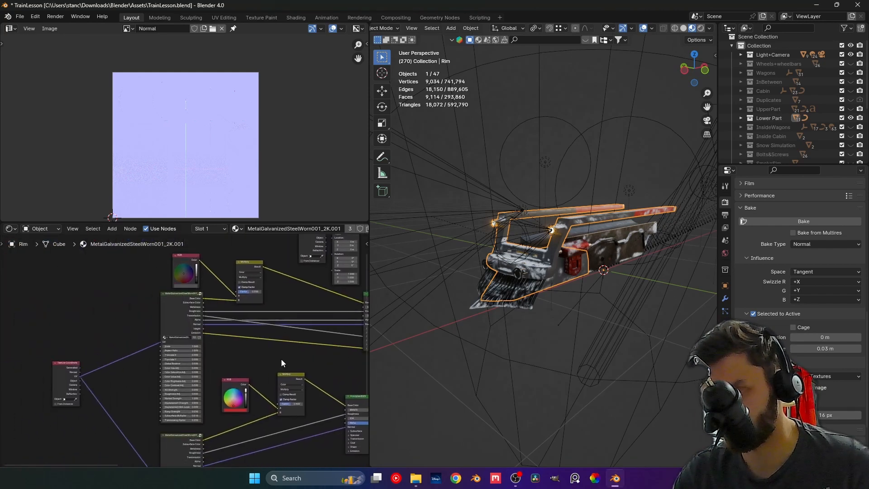
{"action": "middle_click_drag", "start_coordinate": [169, 379], "coordinate": [120, 253]}
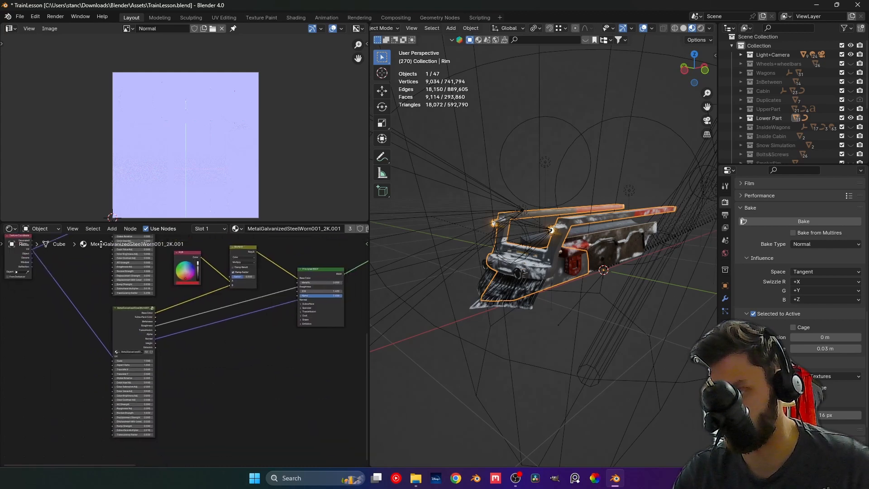
{"action": "middle_click_drag", "start_coordinate": [336, 248], "coordinate": [215, 324]}
{"action": "scroll", "coordinate": [231, 339], "scroll_direction": "down", "scroll_amount": 5}
{"action": "middle_click_drag", "start_coordinate": [317, 333], "coordinate": [229, 353]}
{"action": "scroll", "coordinate": [272, 341], "scroll_direction": "down", "scroll_amount": 3}
{"action": "middle_click_drag", "start_coordinate": [303, 342], "coordinate": [242, 347]}
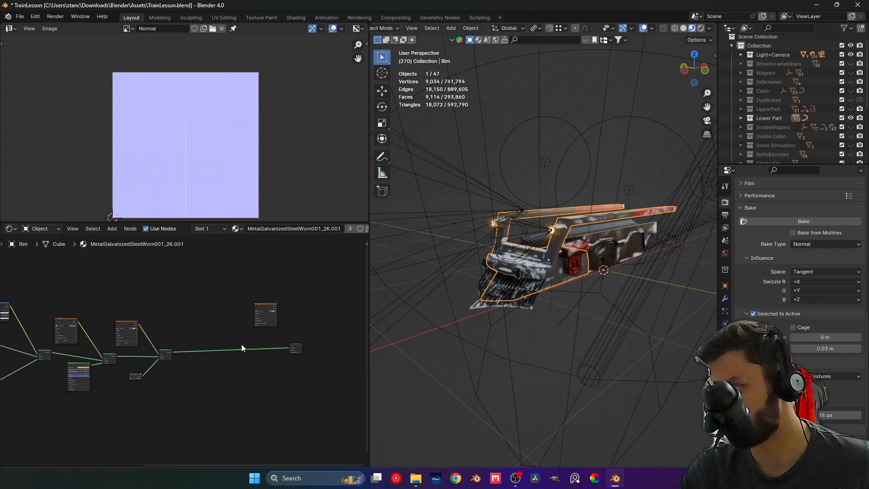
{"action": "scroll", "coordinate": [607, 189], "scroll_direction": "up", "scroll_amount": 4}
{"action": "middle_click_drag", "start_coordinate": [608, 189], "coordinate": [343, 270]}
{"action": "scroll", "coordinate": [567, 211], "scroll_direction": "down", "scroll_amount": 4}
{"action": "mouse_move", "coordinate": [474, 267]}
{"action": "middle_mouse_down"}
{"action": "mouse_move", "coordinate": [487, 256]}
{"action": "mouse_move", "coordinate": [645, 247]}
{"action": "middle_mouse_up"}
{"action": "scroll", "coordinate": [518, 284], "scroll_direction": "down", "scroll_amount": 1}
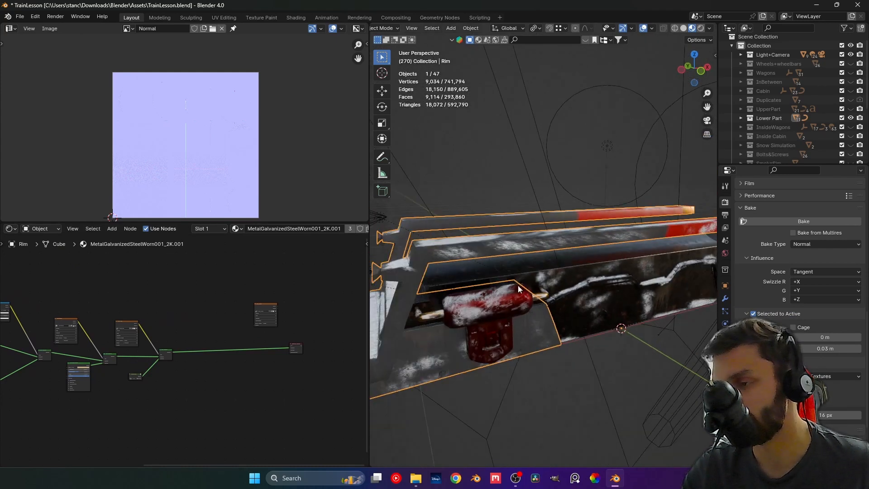
{"action": "mouse_move", "coordinate": [518, 285]}
{"action": "middle_mouse_down", "text": "shift"}
{"action": "mouse_move", "coordinate": [606, 245]}
{"action": "mouse_move", "coordinate": [600, 256]}
{"action": "mouse_move", "coordinate": [496, 265]}
{"action": "mouse_move", "coordinate": [515, 265]}
{"action": "middle_mouse_up", "text": "shift"}
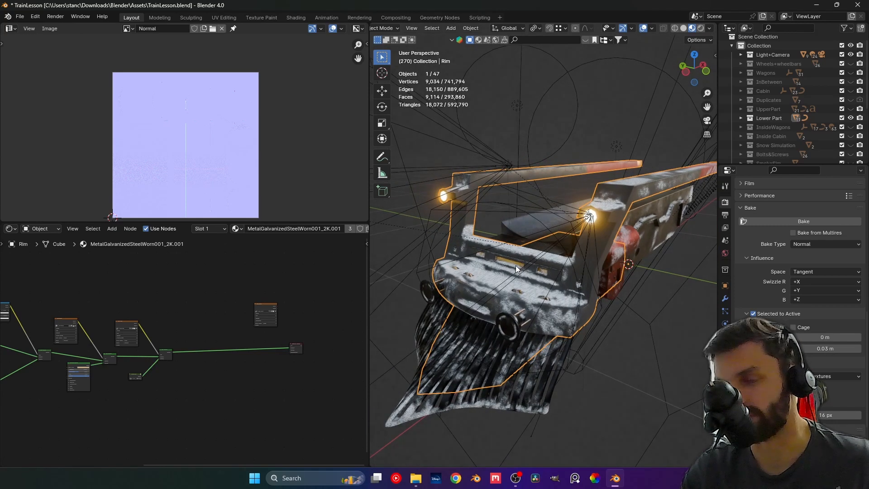
Make the Rim_Color Image Texture node active and display the Rim_Color image in the Image Editor
{"action": "scroll", "coordinate": [272, 306], "scroll_direction": "up", "scroll_amount": 3}
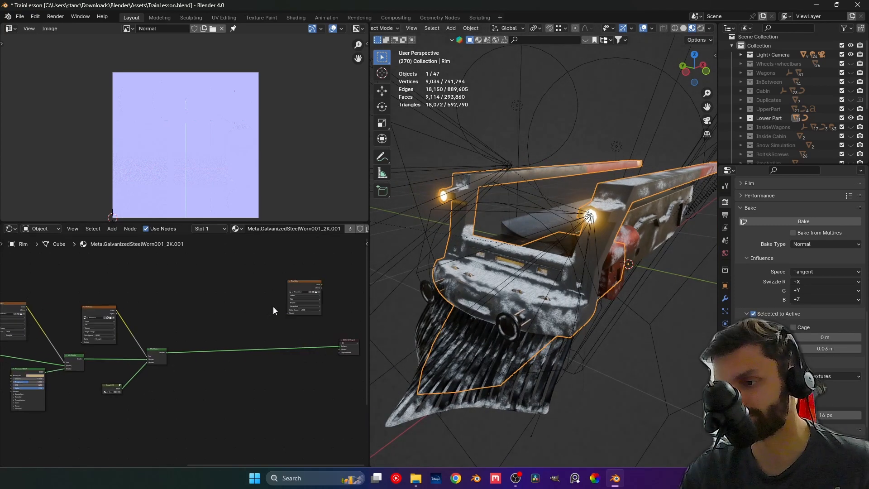
{"action": "left_click", "coordinate": [298, 286]}
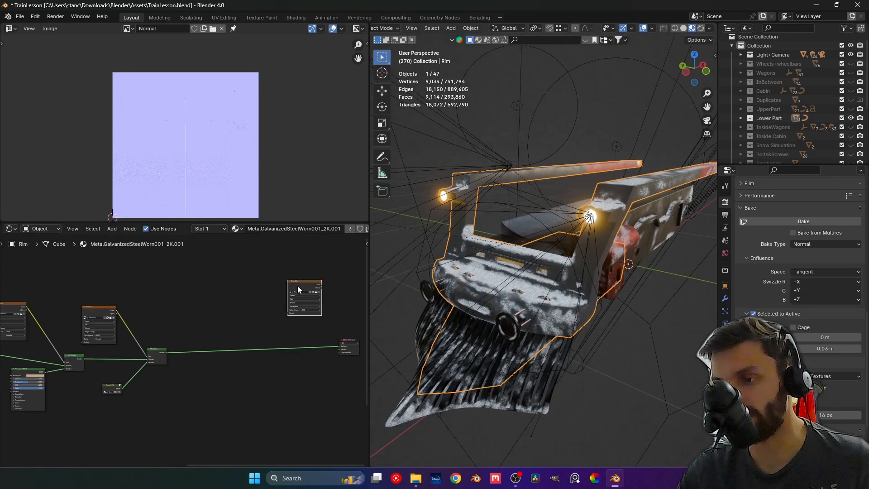
{"action": "double_click", "coordinate": [147, 29]}
{"action": "key", "text": "Escape"}
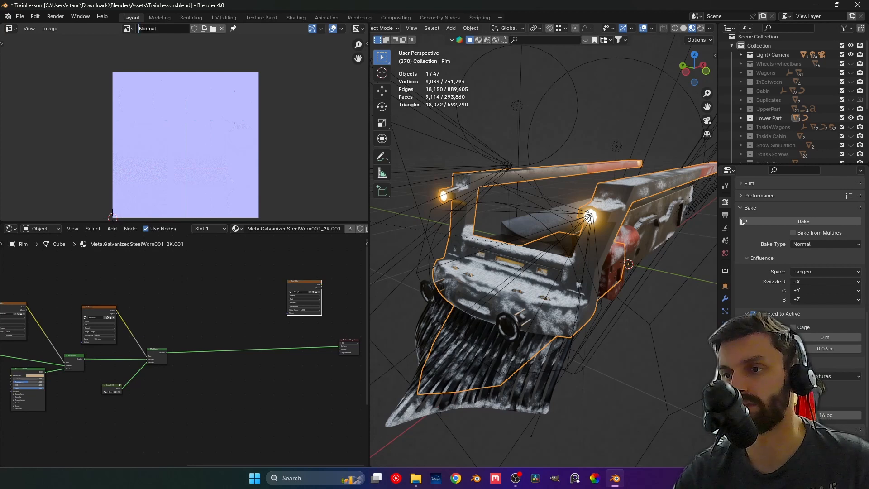
{"action": "left_click", "coordinate": [127, 29]}
{"action": "type", "text": "rimc"}
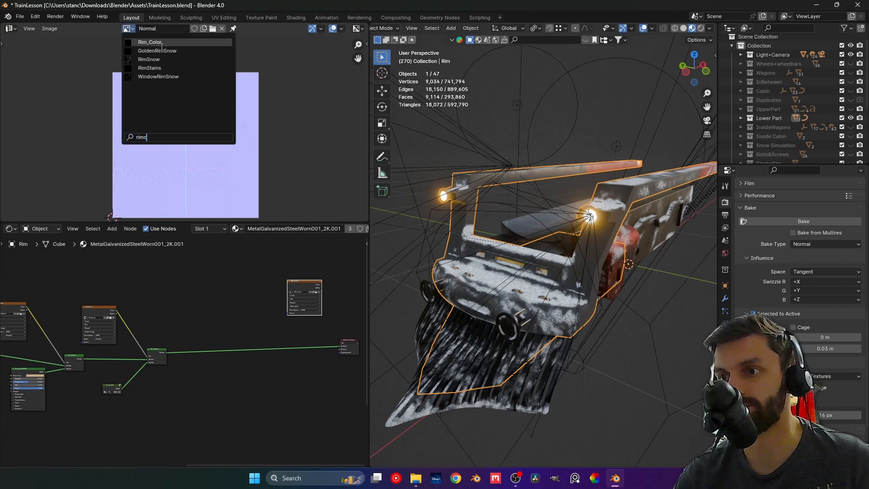
{"action": "key", "text": "Return"}
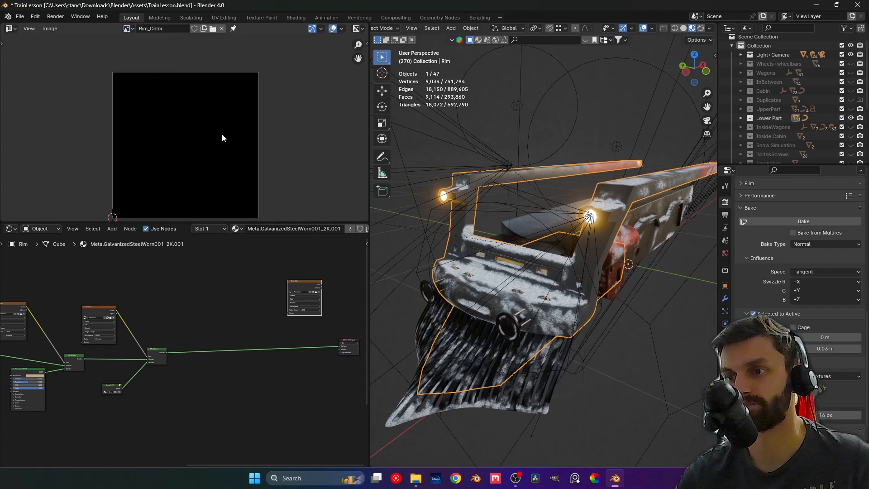
{"action": "scroll", "coordinate": [225, 135], "scroll_direction": "down", "scroll_amount": 2}
{"action": "scroll", "coordinate": [206, 134], "scroll_direction": "up", "scroll_amount": 3}
{"action": "scroll", "coordinate": [205, 134], "scroll_direction": "down", "scroll_amount": 1}
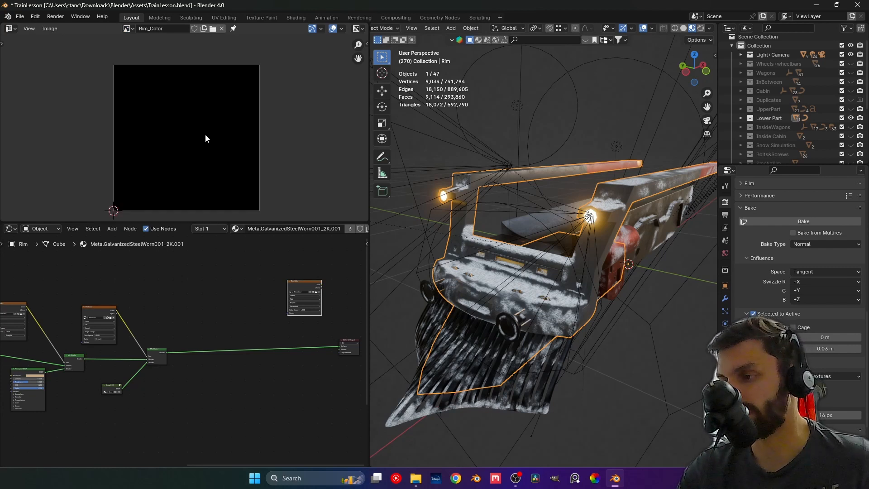
Set the bake type to Diffuse for the Rim's color map
{"action": "left_click", "coordinate": [810, 245]}
{"action": "left_click", "coordinate": [806, 344]}
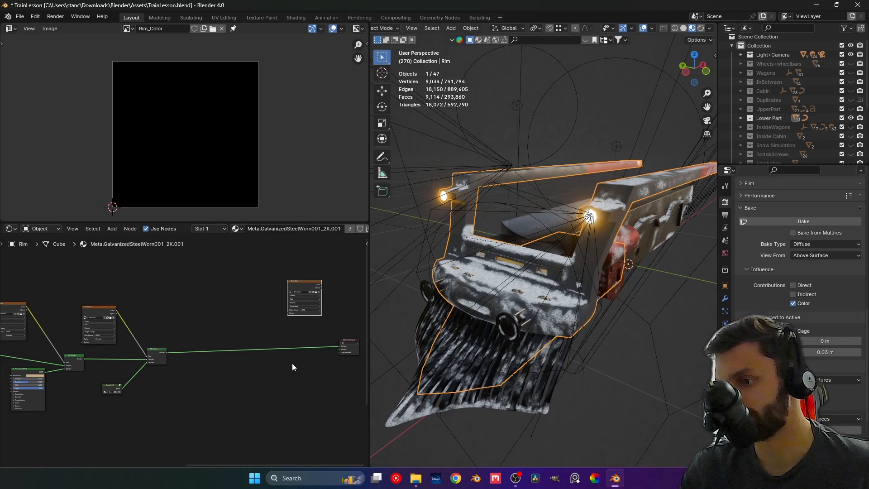
{"action": "middle_click_drag", "start_coordinate": [265, 372], "coordinate": [200, 365]}
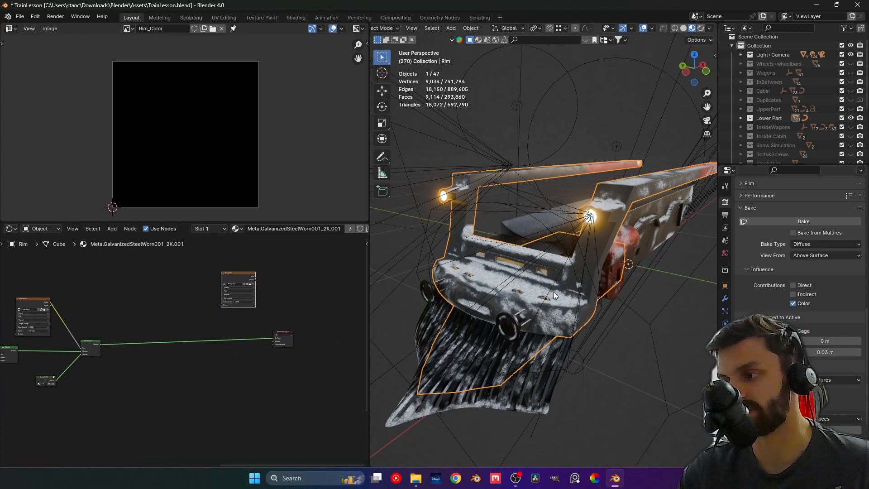
{"action": "middle_click_drag", "start_coordinate": [553, 292], "coordinate": [529, 294]}
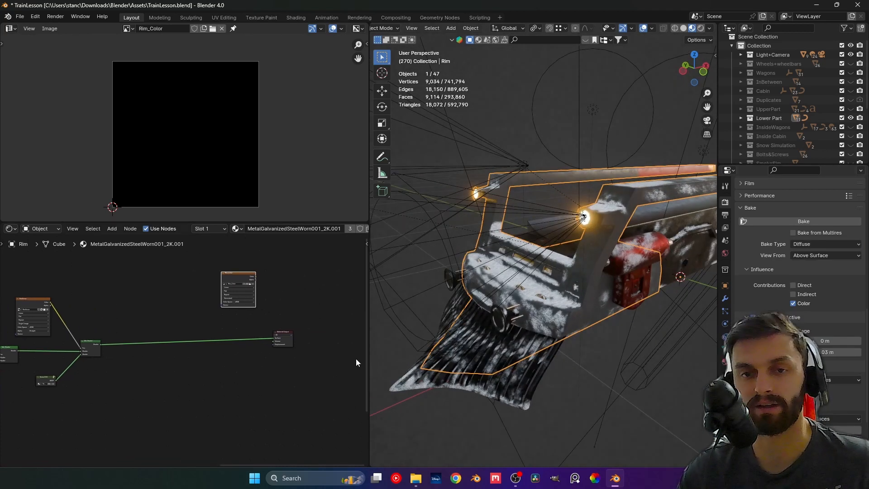
Turn off Selected to Active and bake the Rim's diffuse color into the Rim_Color image
{"action": "left_click", "coordinate": [824, 222]}
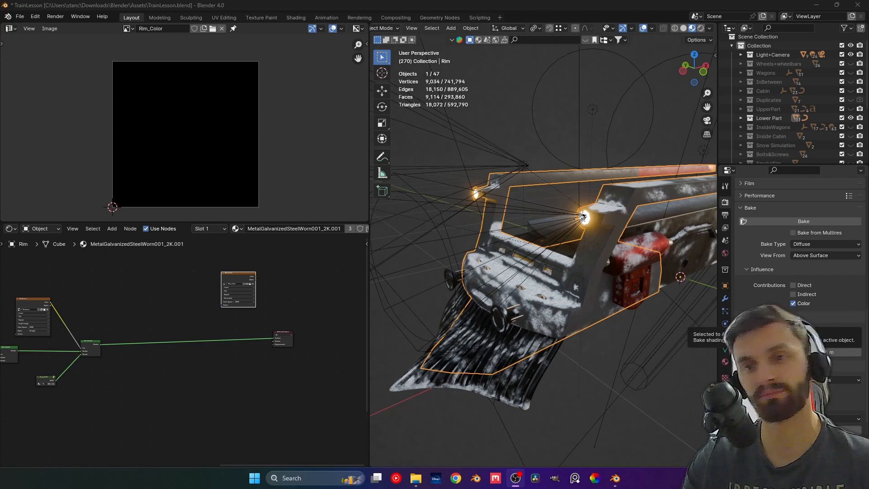
{"action": "key", "text": "alt+Tab"}
{"action": "left_click", "coordinate": [775, 317]}
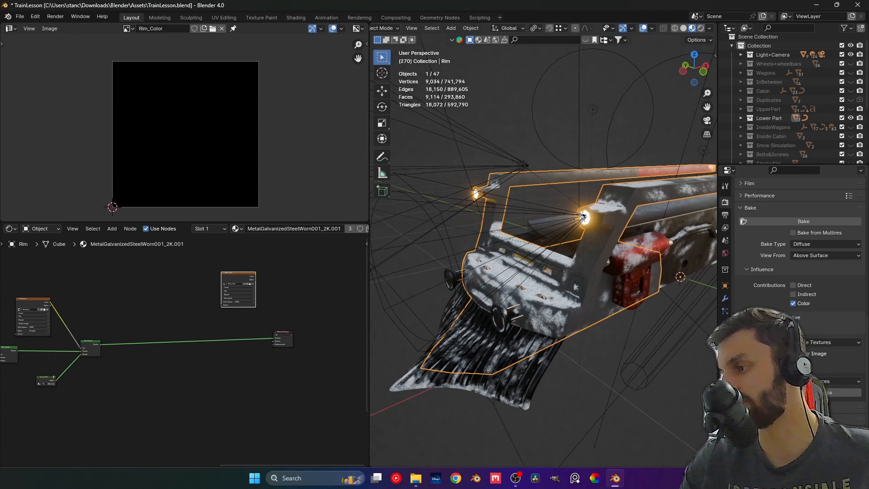
{"action": "left_click", "coordinate": [781, 221]}
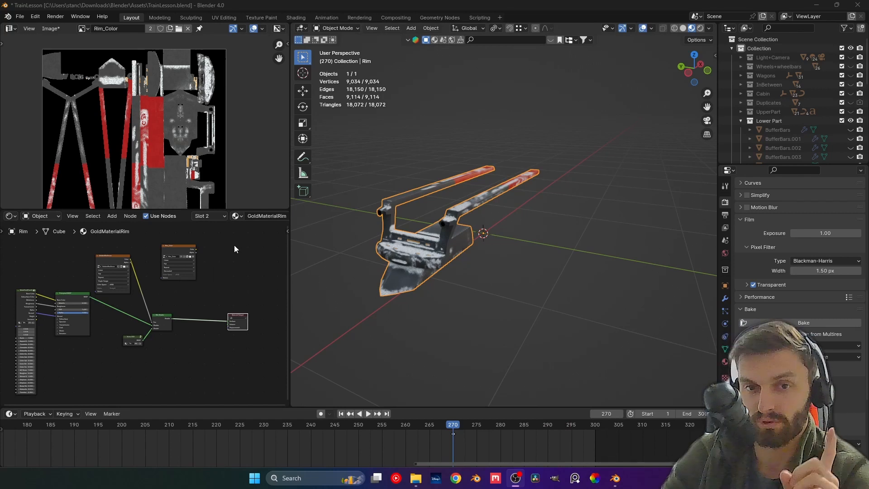
Review the Rim's MetalGalvanizedSteelWorn001_2K.001 and GoldMaterialRim slots, and locate the Rim_Color Image Texture node in the galvanized steel material
{"action": "left_click", "coordinate": [725, 361]}
{"action": "scroll", "coordinate": [778, 294], "scroll_direction": "up", "scroll_amount": 10}
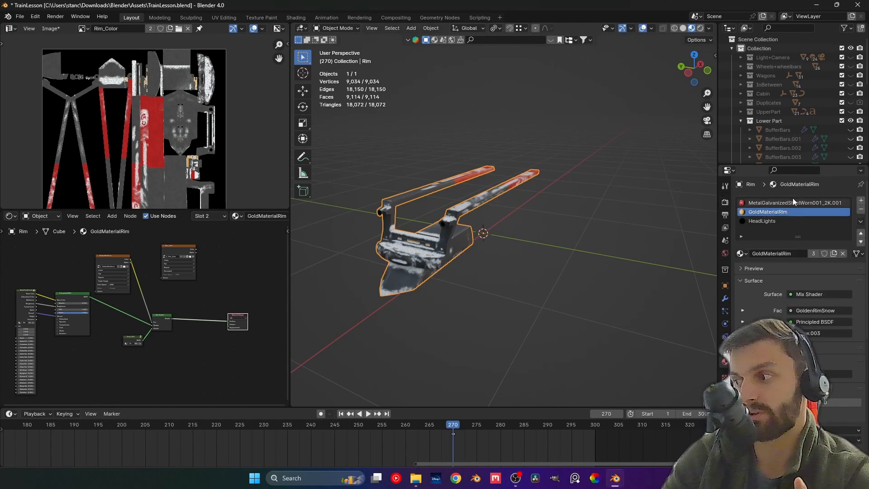
{"action": "left_click", "coordinate": [792, 202]}
{"action": "left_click", "coordinate": [792, 211]}
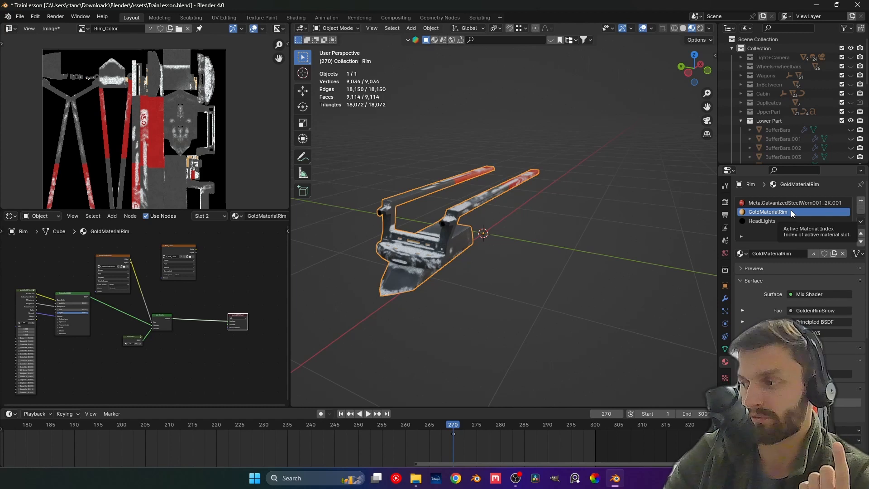
{"action": "left_click", "coordinate": [789, 203]}
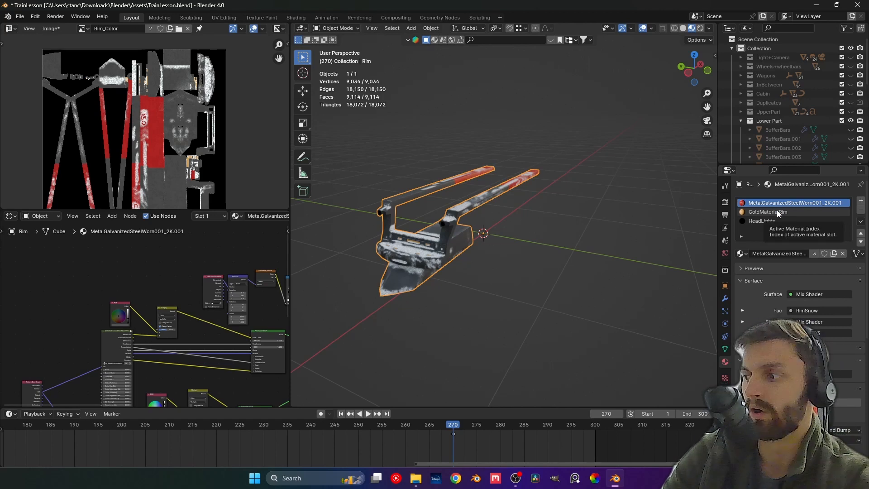
{"action": "middle_click_drag", "start_coordinate": [206, 353], "coordinate": [0, 311]}
{"action": "middle_click_drag", "start_coordinate": [172, 308], "coordinate": [73, 309]}
{"action": "scroll", "coordinate": [114, 275], "scroll_direction": "up", "scroll_amount": 2}
{"action": "scroll", "coordinate": [114, 275], "scroll_direction": "up", "scroll_amount": 1}
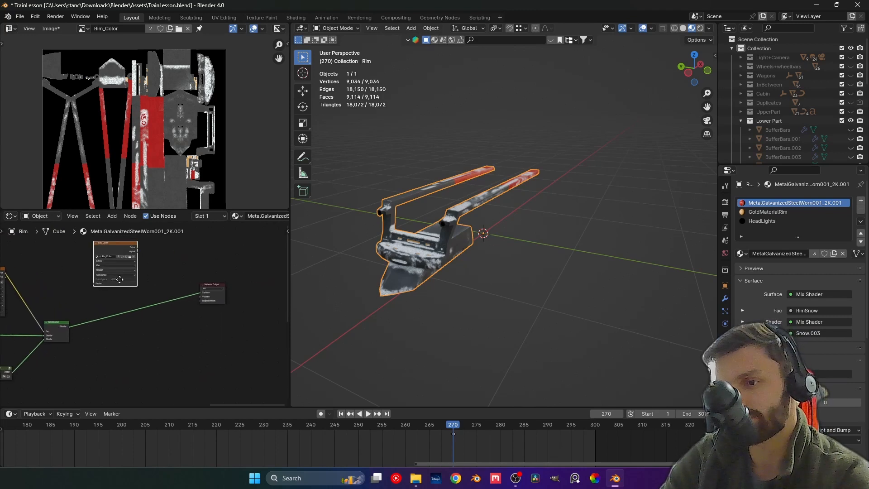
Check the Rim_Color Image Texture node in the Rim's GoldMaterialRim material
{"action": "middle_click_drag", "start_coordinate": [119, 266], "coordinate": [143, 306]}
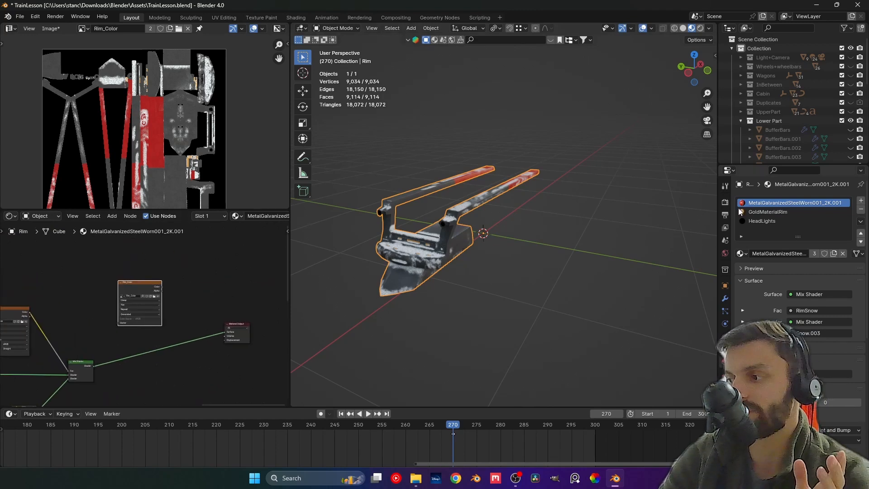
{"action": "left_click", "coordinate": [772, 211]}
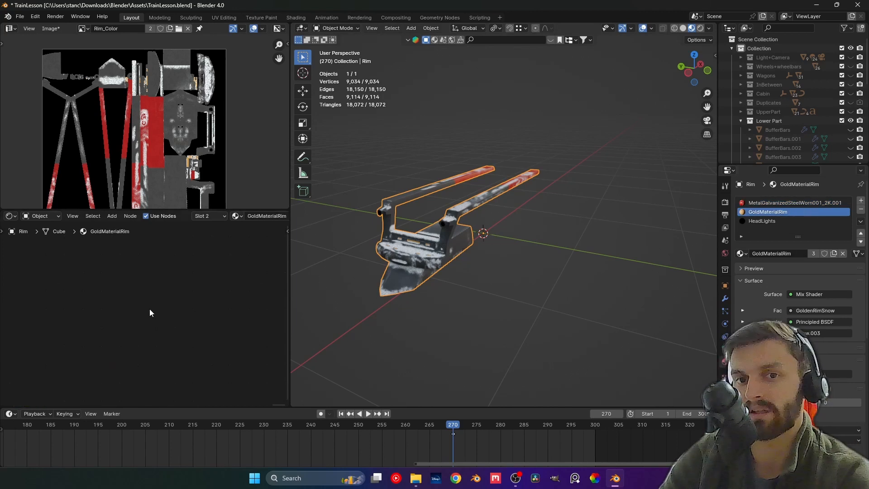
{"action": "key", "text": "Home"}
{"action": "middle_click_drag", "start_coordinate": [96, 301], "coordinate": [223, 304]}
{"action": "left_click", "coordinate": [248, 248]}
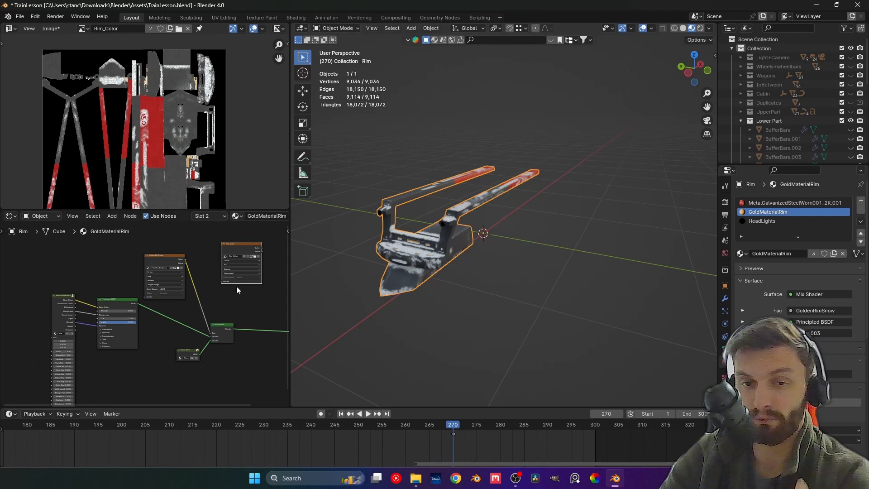
{"action": "scroll", "coordinate": [137, 298], "scroll_direction": "up", "scroll_amount": 3}
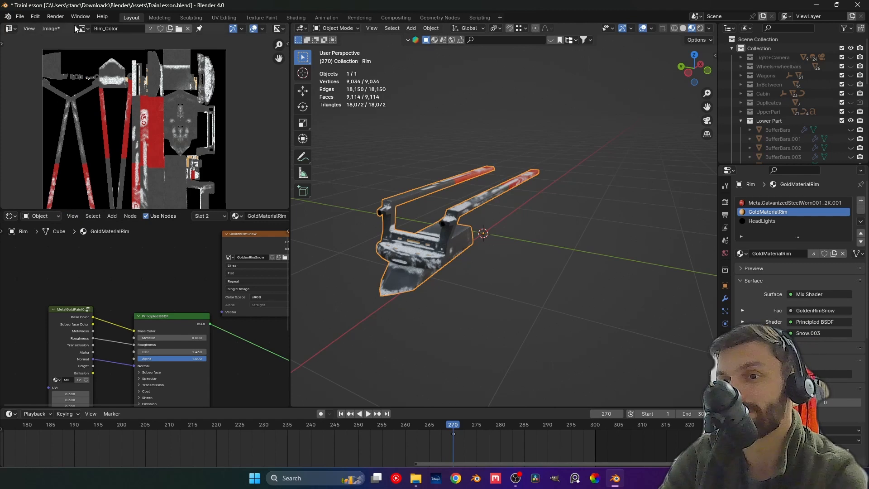
Save the baked Rim_Color image as Rim_Color.png in a new folder named Rim inside the Train folder
{"action": "left_click", "coordinate": [58, 29]}
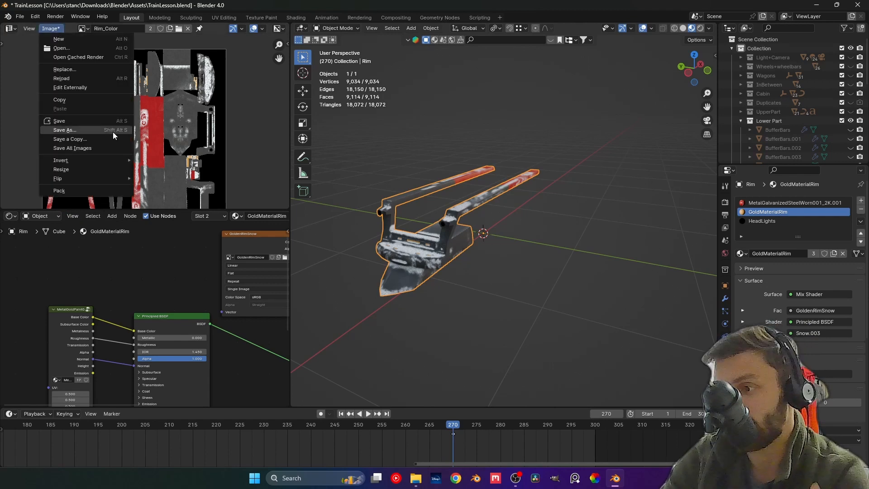
{"action": "left_click", "coordinate": [76, 130]}
{"action": "left_click", "coordinate": [351, 105]}
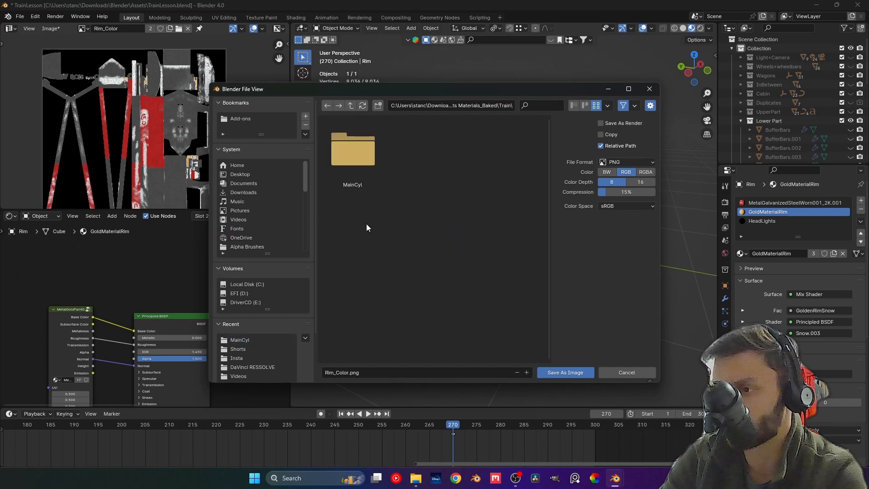
{"action": "right_click", "coordinate": [365, 223]}
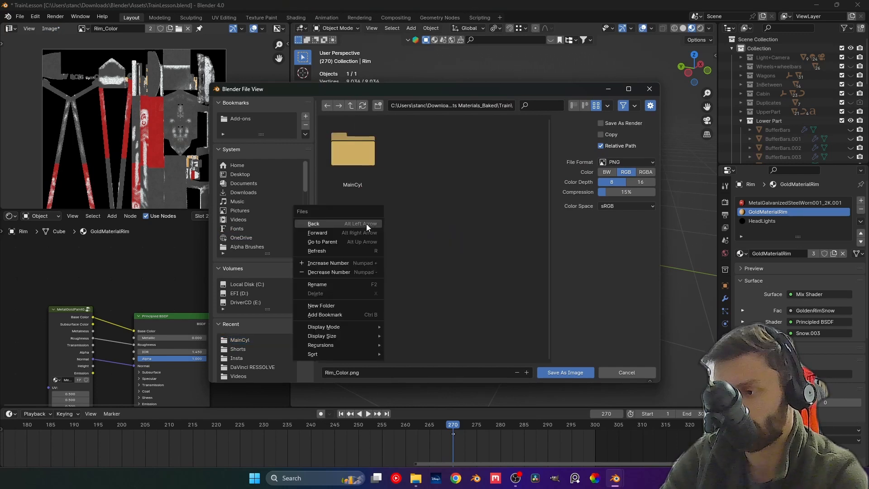
{"action": "left_click", "coordinate": [350, 305]}
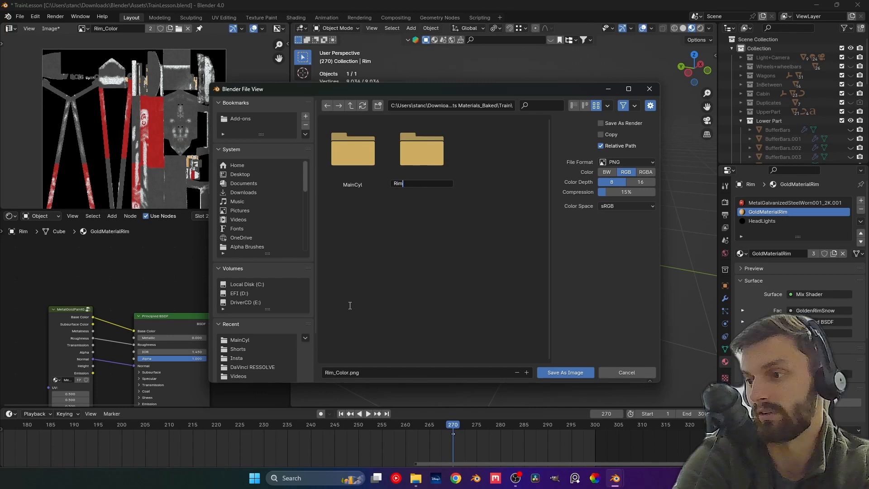
{"action": "key", "text": "Return"}
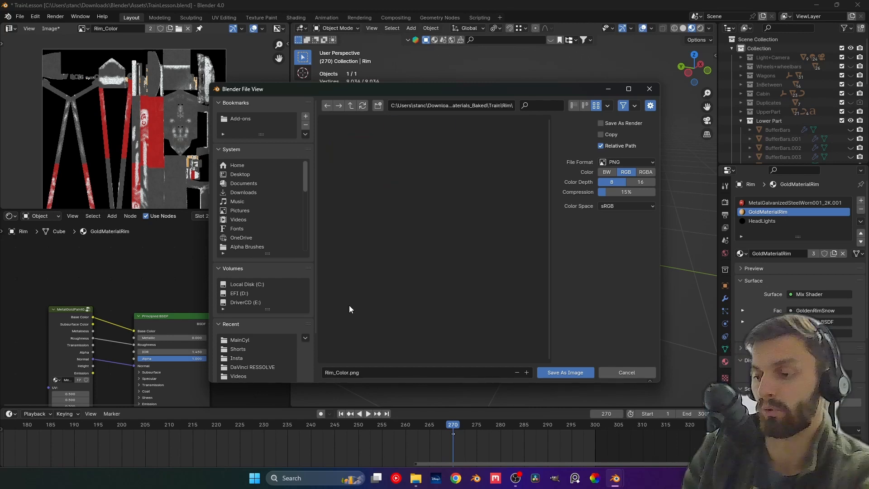
{"action": "left_click", "coordinate": [555, 374]}
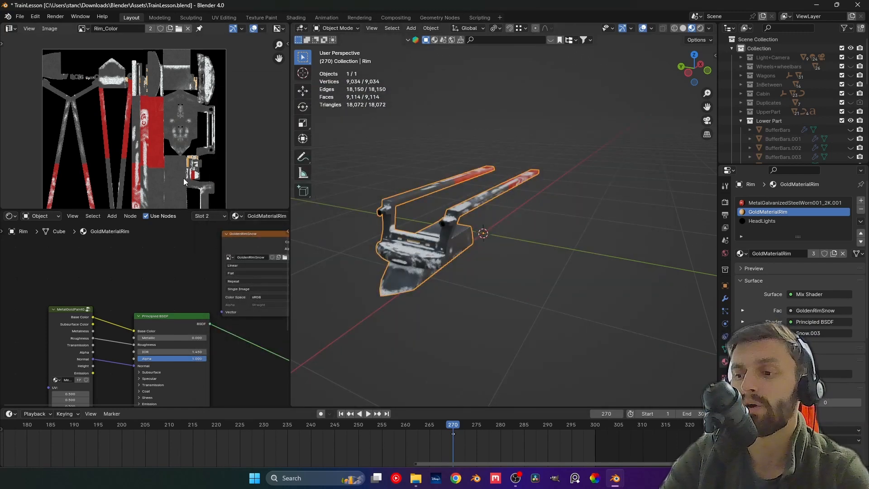
Try linking the gold paint texture's Metalness output to the Principled BSDF's Metallic input, and cut that link again
{"action": "scroll", "coordinate": [164, 252], "scroll_direction": "down", "scroll_amount": 5}
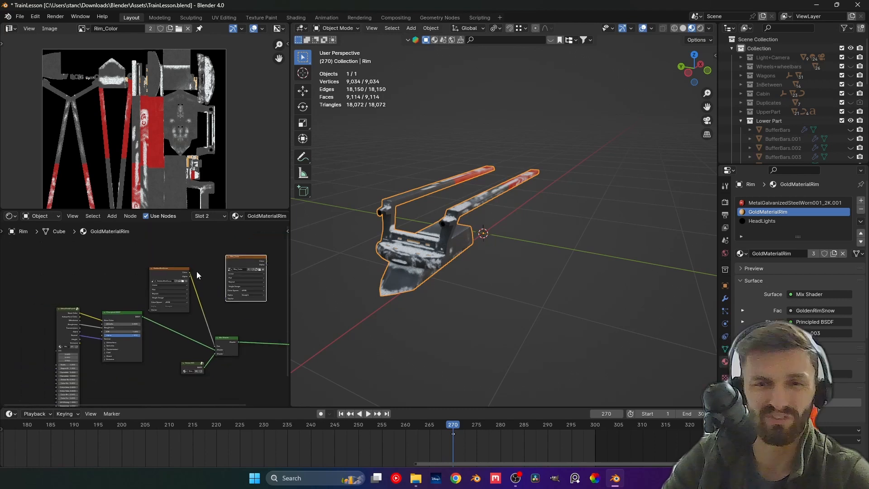
{"action": "middle_click_drag", "start_coordinate": [197, 267], "coordinate": [135, 257]}
{"action": "scroll", "coordinate": [217, 267], "scroll_direction": "up", "scroll_amount": 2}
{"action": "scroll", "coordinate": [73, 298], "scroll_direction": "up", "scroll_amount": 2}
{"action": "middle_click_drag", "start_coordinate": [62, 298], "coordinate": [148, 298]}
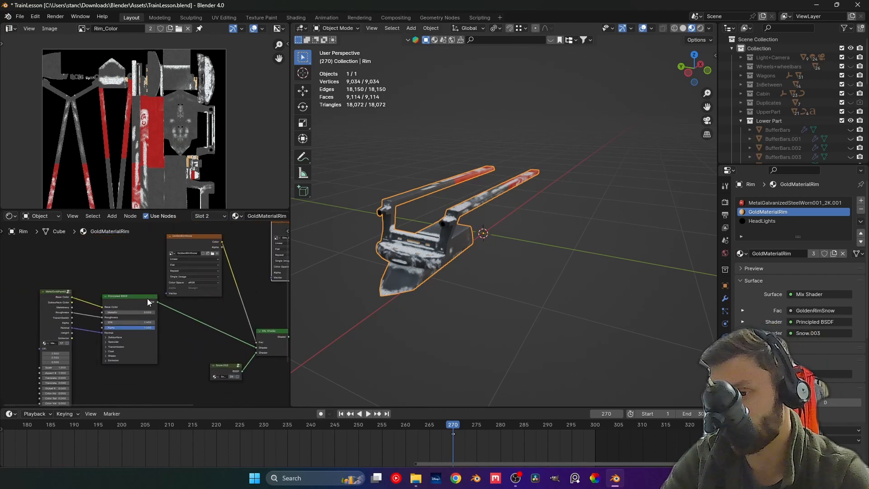
{"action": "left_click_drag", "start_coordinate": [88, 313], "coordinate": [102, 312]}
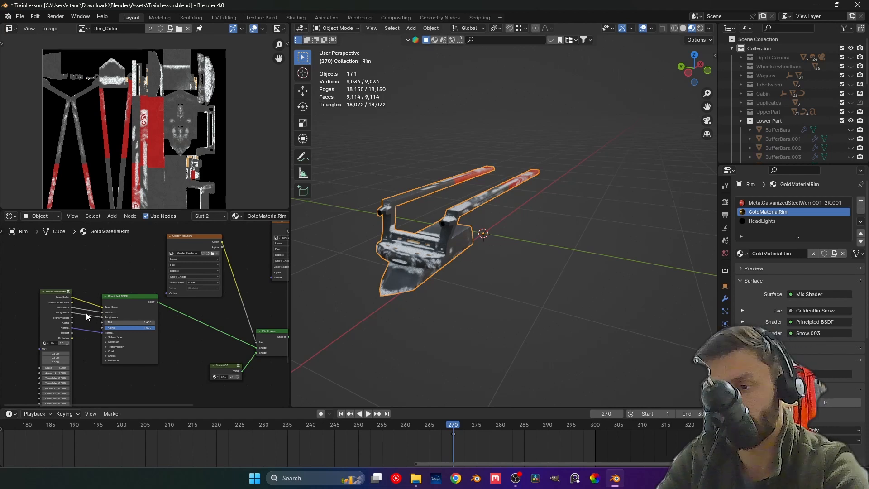
{"action": "right_click_drag", "start_coordinate": [86, 312], "coordinate": [87, 304], "text": "ctrl"}
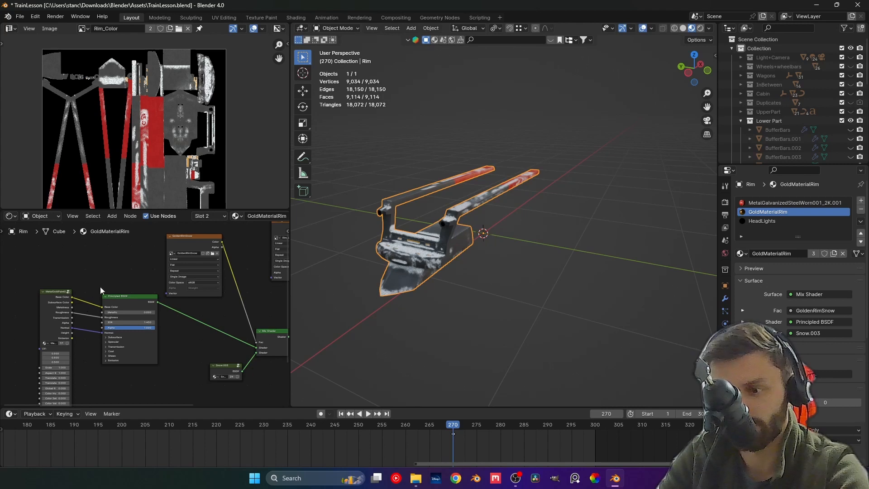
Duplicate the Rim_Color Image Texture node in GoldMaterialRim and place the copy beside the original
{"action": "middle_click_drag", "start_coordinate": [190, 283], "coordinate": [33, 300]}
{"action": "left_click", "coordinate": [139, 246]}
{"action": "middle_click_drag", "start_coordinate": [215, 267], "coordinate": [119, 307]}
{"action": "key", "text": "shift+d"}
{"action": "left_click", "coordinate": [264, 286]}
{"action": "scroll", "coordinate": [168, 297], "scroll_direction": "up", "scroll_amount": 4}
{"action": "scroll", "coordinate": [139, 290], "scroll_direction": "up", "scroll_amount": 2}
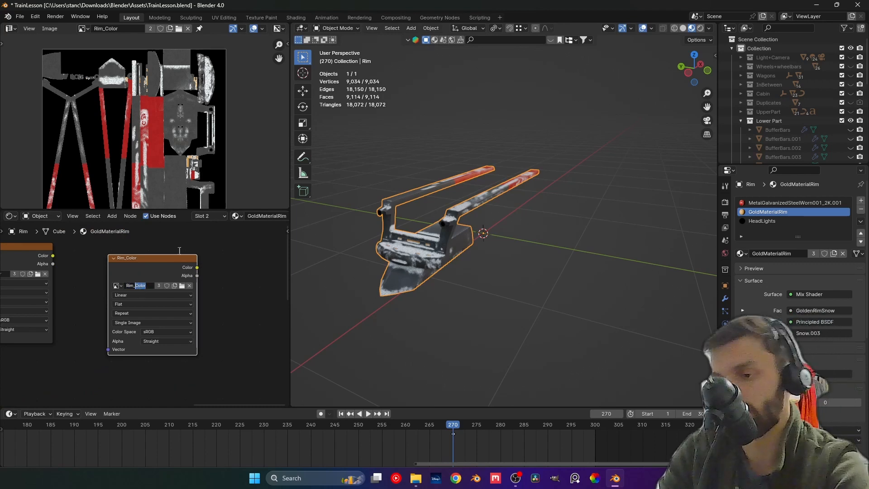
Unlink the Rim_Color image from the duplicated node and create a new image named rim_Roughness in it
{"action": "left_click", "coordinate": [190, 285]}
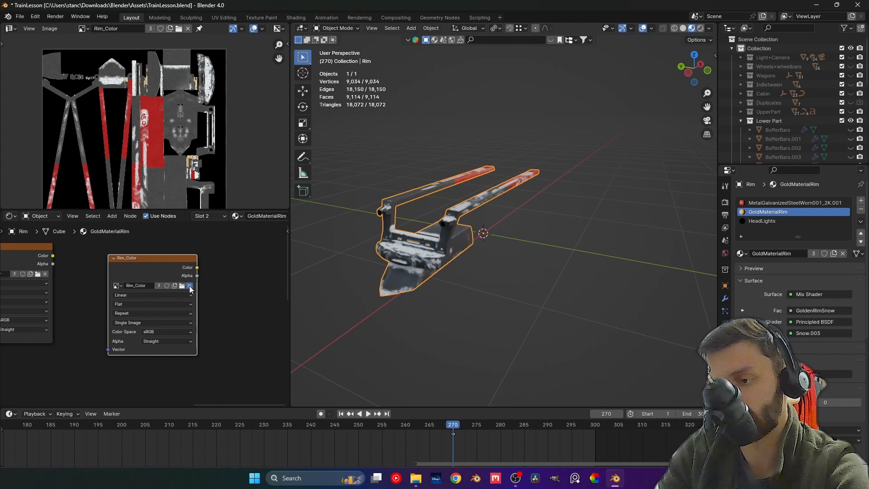
{"action": "left_click", "coordinate": [143, 286]}
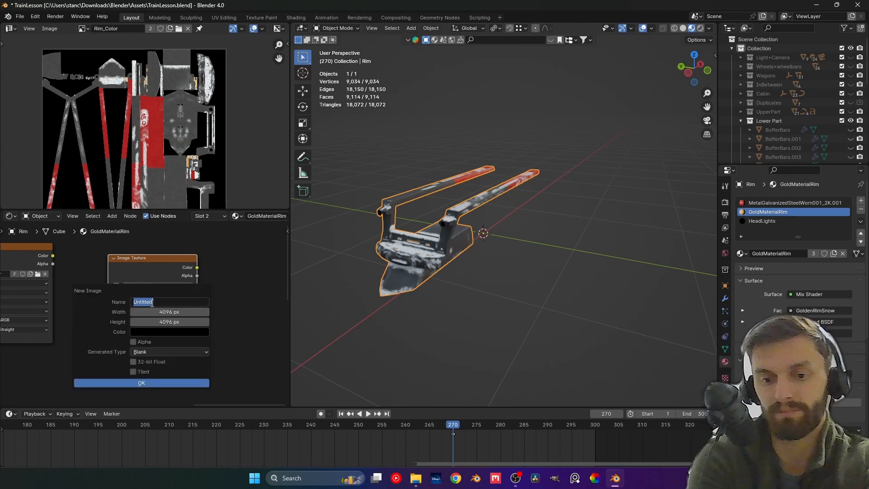
{"action": "key", "text": "BackSpace"}
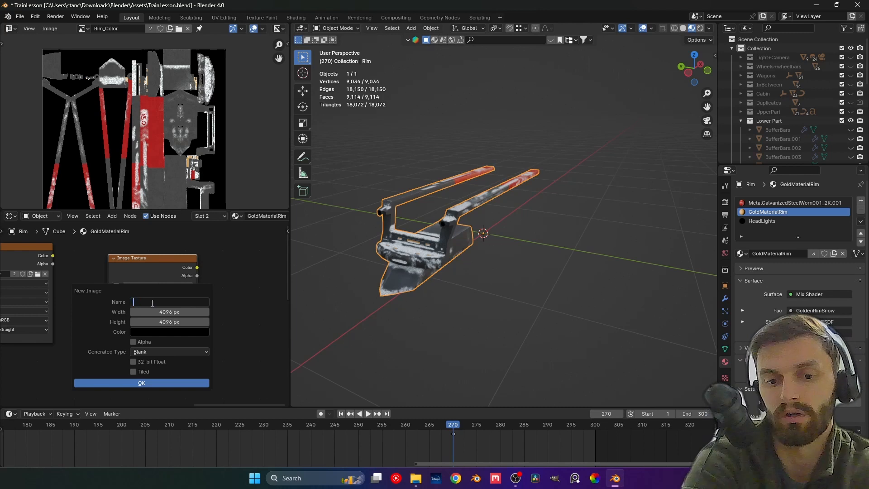
{"action": "type", "text": "rim_Ro"}
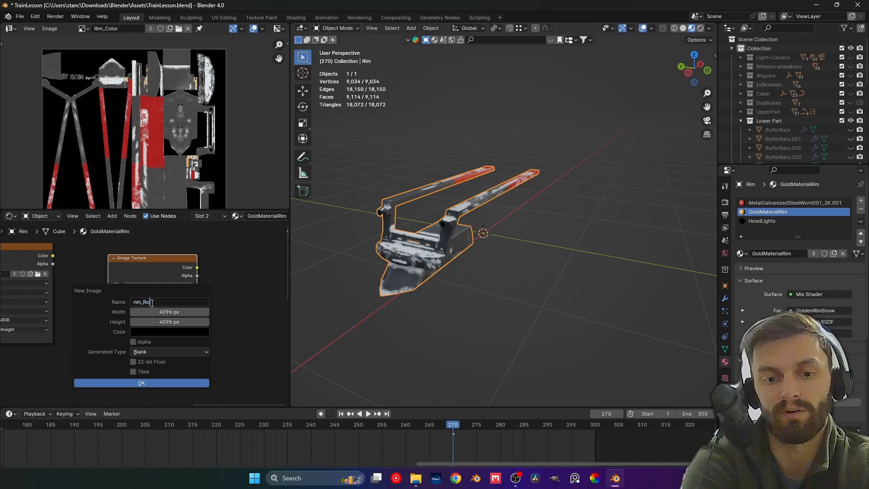
{"action": "type", "text": "ughness"}
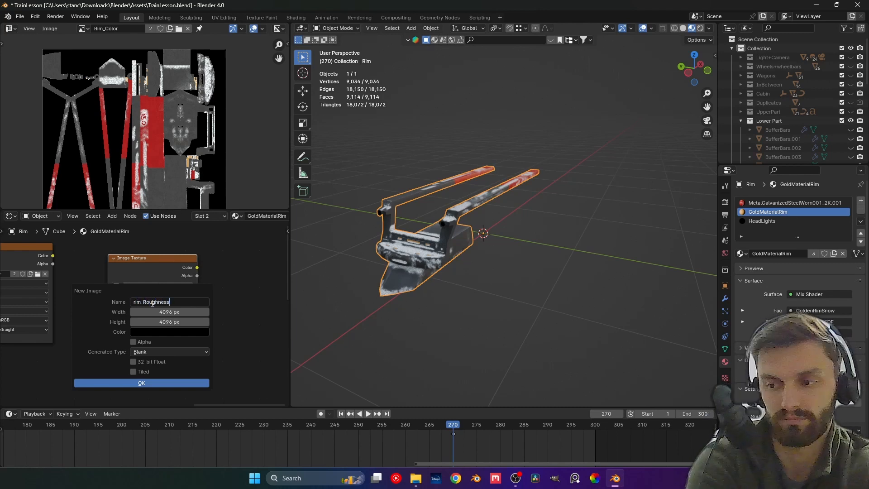
{"action": "key", "text": "Return"}
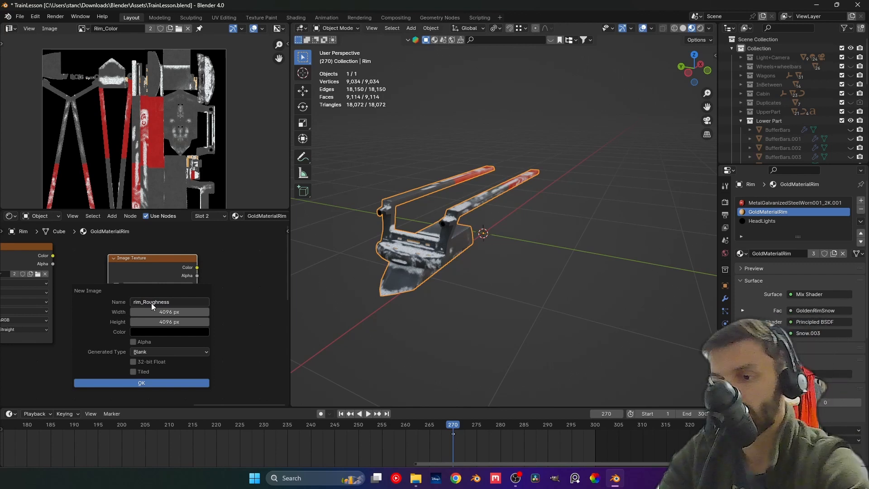
{"action": "left_click", "coordinate": [147, 383]}
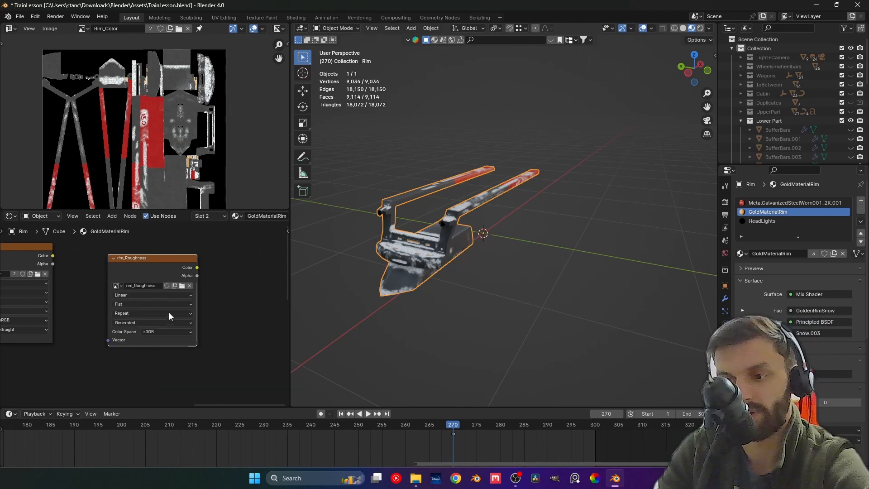
Set the new roughness image's color space to Non-Color and rename the image Rim_Roughness
{"action": "left_click", "coordinate": [166, 332]}
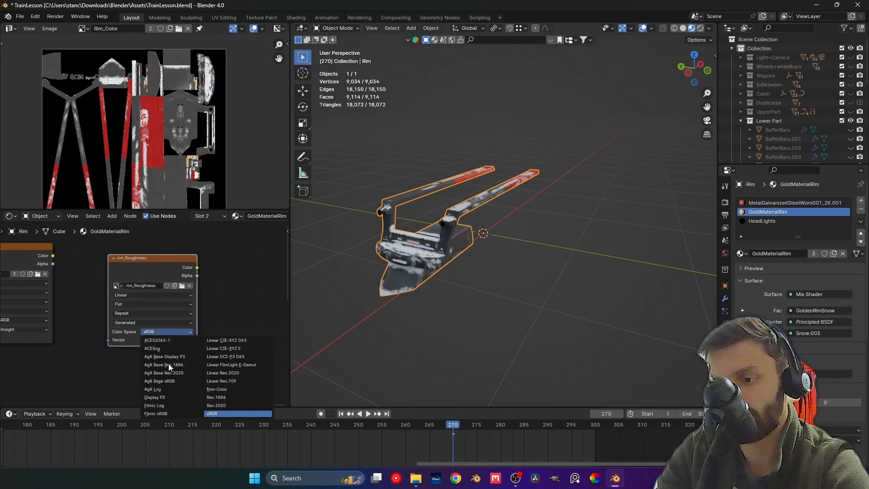
{"action": "left_click", "coordinate": [214, 389]}
{"action": "middle_click_drag", "start_coordinate": [100, 313], "coordinate": [141, 316]}
{"action": "middle_click_drag", "start_coordinate": [210, 271], "coordinate": [164, 271]}
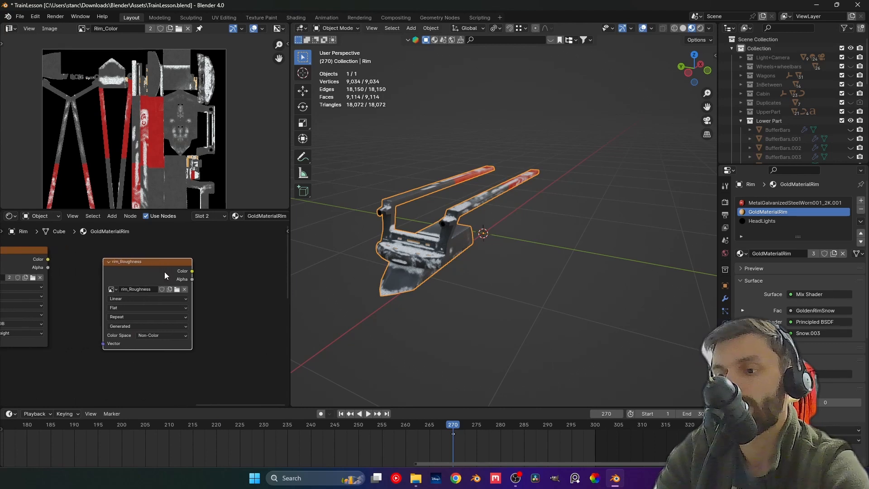
{"action": "left_click", "coordinate": [124, 289]}
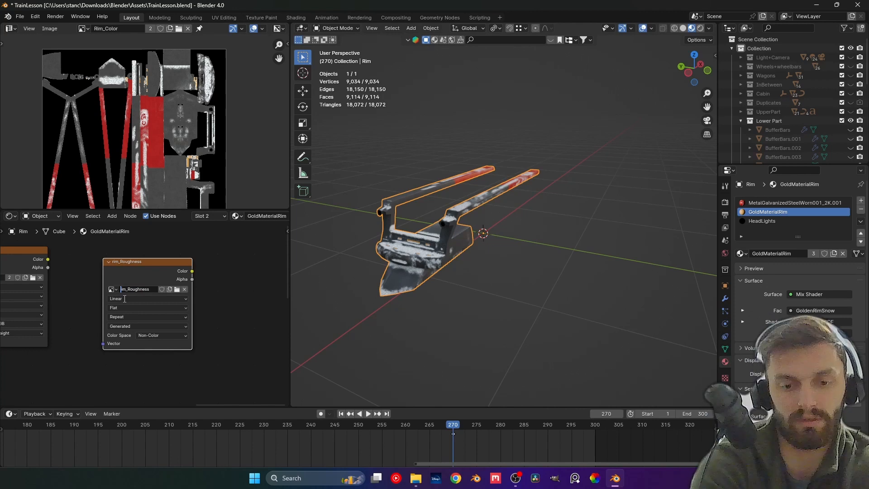
{"action": "key", "text": "Delete"}
{"action": "type", "text": "R"}
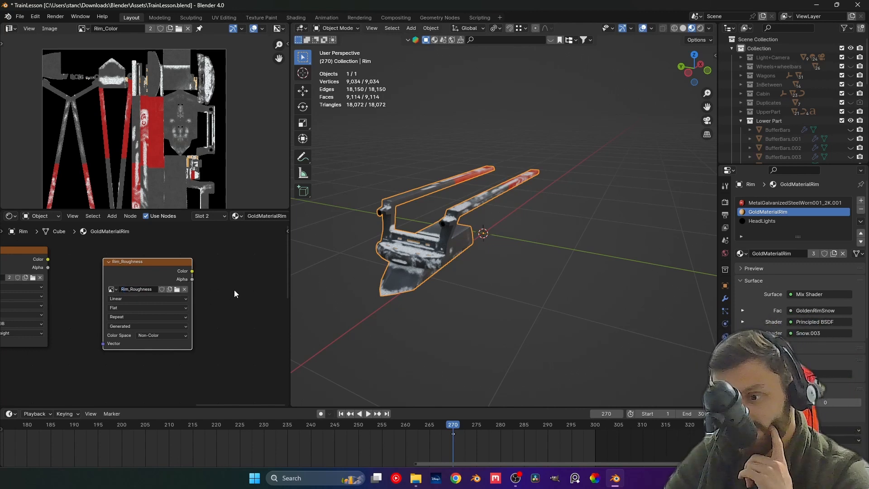
Copy the Rim_Roughness Image Texture node into the MetalGalvanizedSteelWorn001_2K.001 material, placing it beside the Rim_Color node
{"action": "scroll", "coordinate": [235, 289], "scroll_direction": "down", "scroll_amount": 2}
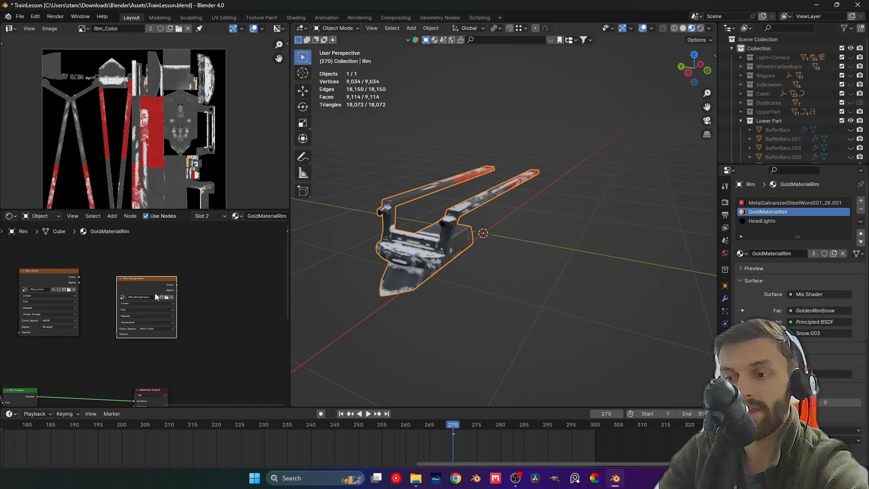
{"action": "scroll", "coordinate": [151, 335], "scroll_direction": "down", "scroll_amount": 3}
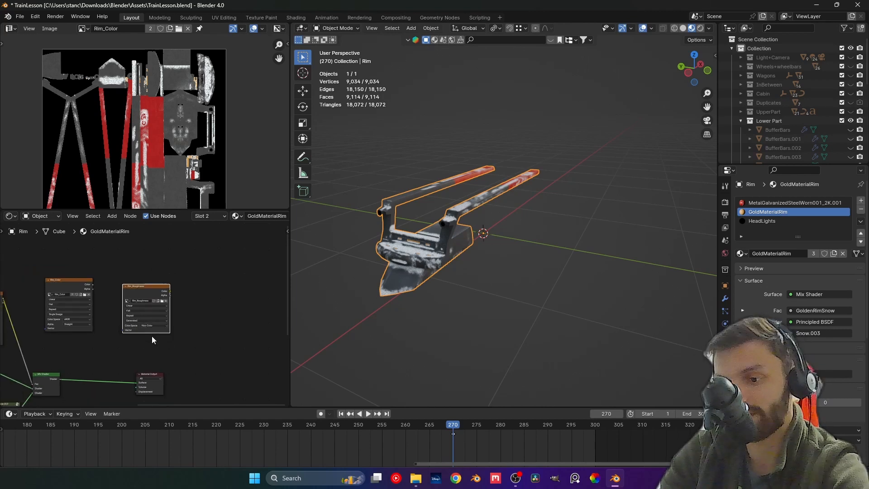
{"action": "left_click", "coordinate": [774, 203]}
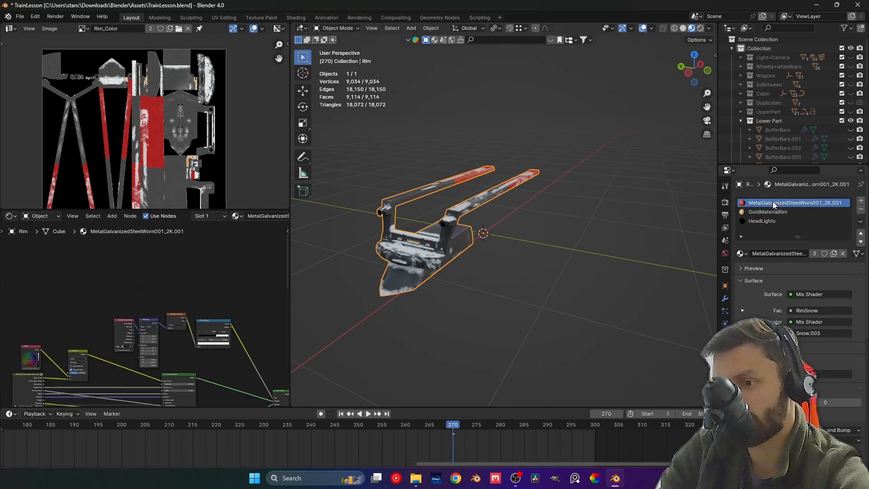
{"action": "middle_click_drag", "start_coordinate": [201, 293], "coordinate": [50, 219]}
{"action": "middle_click_drag", "start_coordinate": [271, 256], "coordinate": [132, 296]}
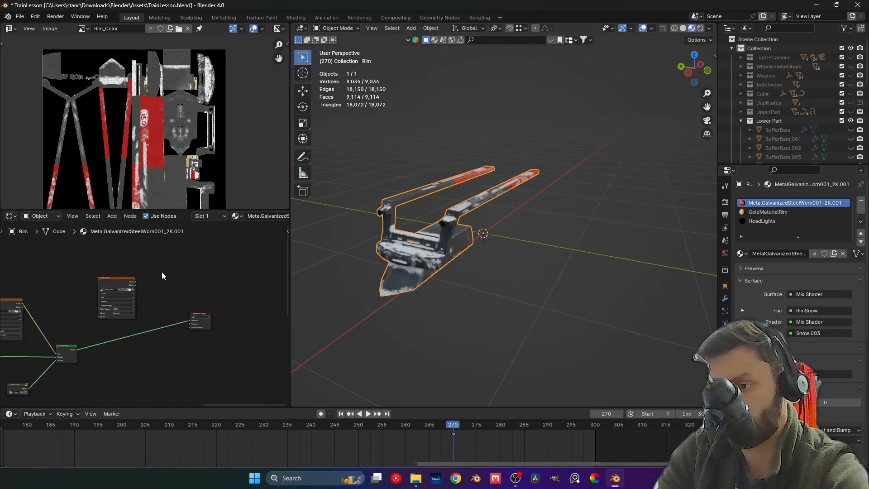
{"action": "key", "text": "ctrl+v"}
{"action": "left_click_drag", "start_coordinate": [161, 258], "coordinate": [164, 259]}
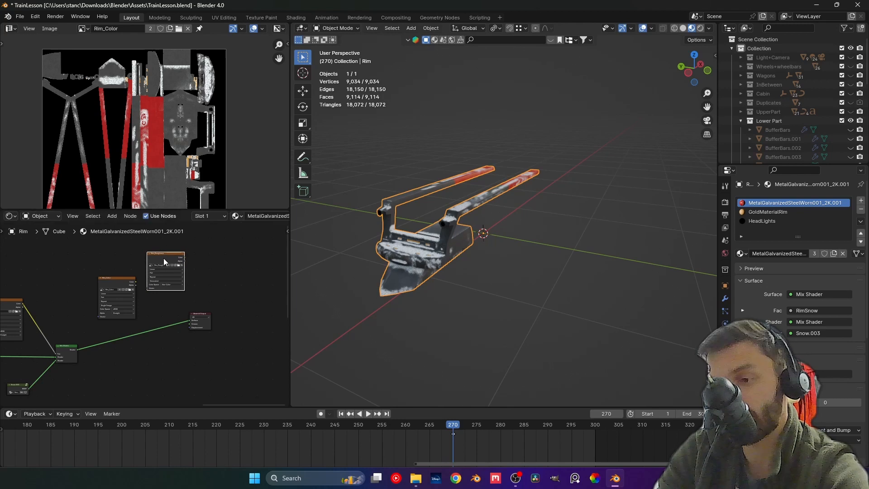
Set the render bake type to Roughness
{"action": "left_click", "coordinate": [726, 203]}
{"action": "scroll", "coordinate": [797, 249], "scroll_direction": "down", "scroll_amount": 6}
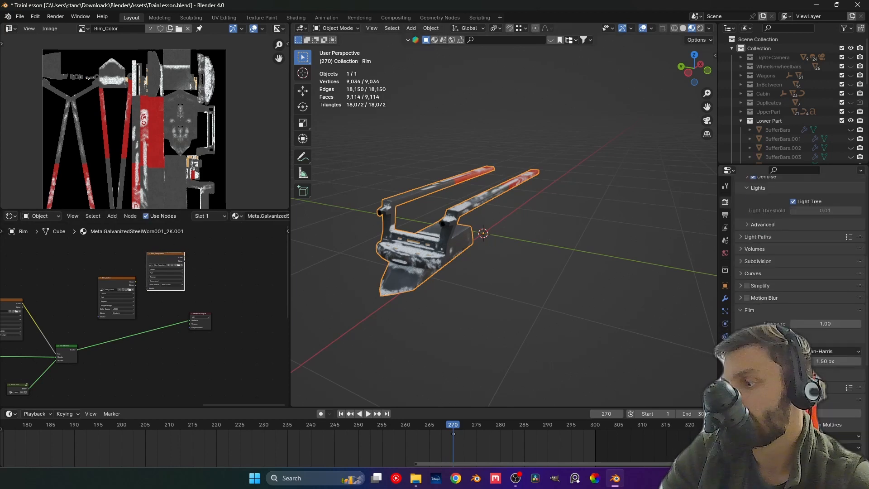
{"action": "scroll", "coordinate": [797, 272], "scroll_direction": "down", "scroll_amount": 3}
{"action": "left_click", "coordinate": [833, 382]}
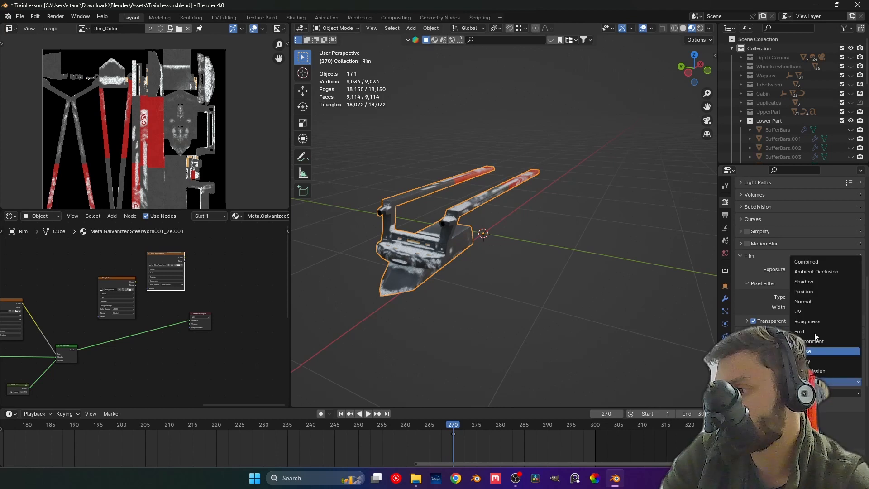
{"action": "left_click", "coordinate": [804, 323]}
Display the Rim_Roughness image in the Image Editor
{"action": "left_click", "coordinate": [87, 28]}
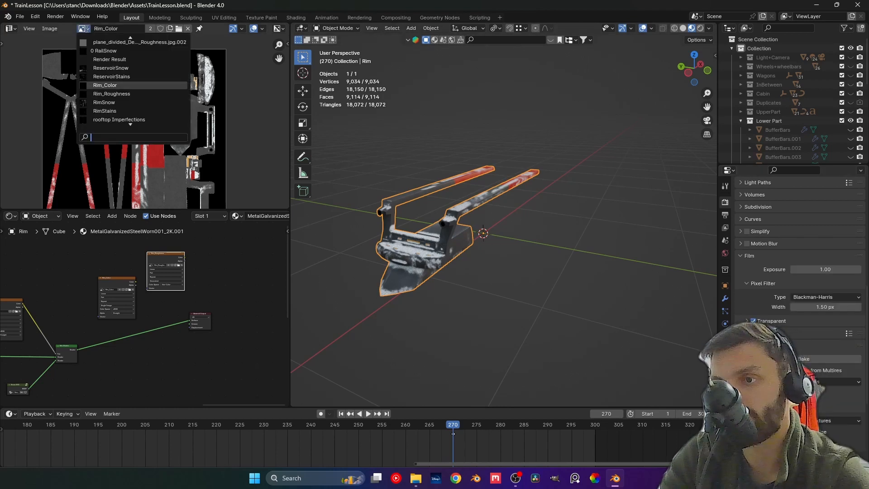
{"action": "left_click", "coordinate": [117, 95]}
{"action": "scroll", "coordinate": [134, 121], "scroll_direction": "down", "scroll_amount": 1}
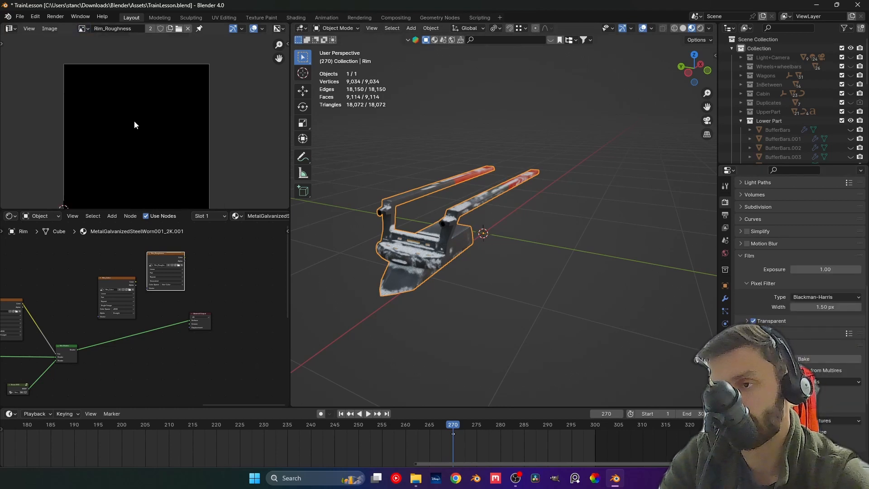
Bake the Rim's roughness into the Rim_Roughness image
{"action": "middle_click_drag", "start_coordinate": [134, 121], "coordinate": [133, 107]}
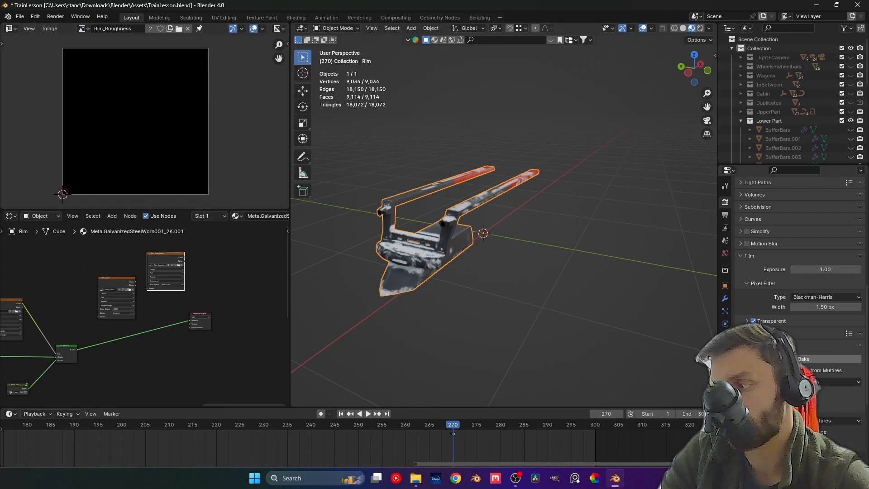
{"action": "left_click", "coordinate": [797, 359]}
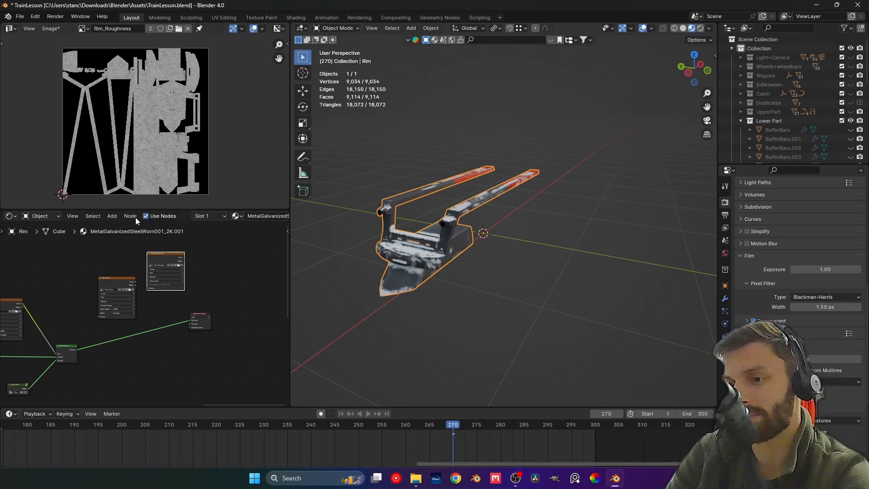
Stack the Rim_Color node above the Rim_Roughness node and move the Material Output node further right
{"action": "left_click", "coordinate": [131, 278]}
{"action": "middle_click_drag", "start_coordinate": [124, 258], "coordinate": [128, 290]}
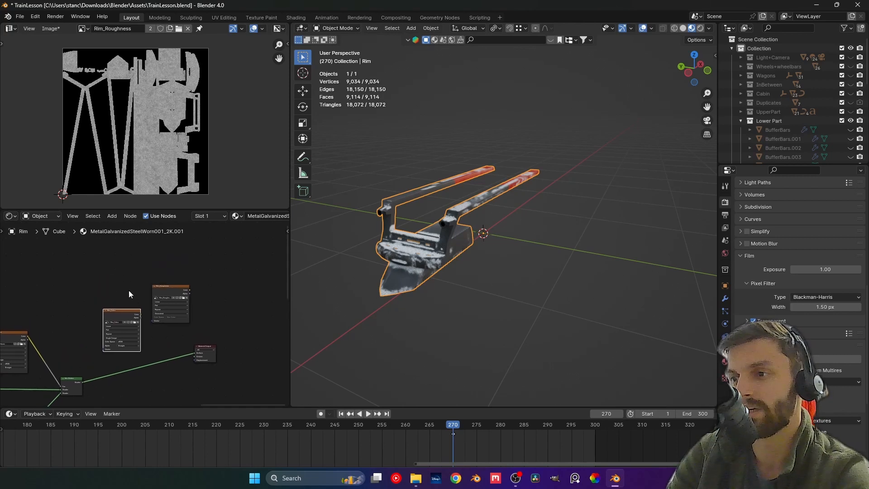
{"action": "left_click_drag", "start_coordinate": [126, 311], "coordinate": [175, 252]}
{"action": "middle_click_drag", "start_coordinate": [230, 367], "coordinate": [197, 333]}
{"action": "left_click_drag", "start_coordinate": [180, 326], "coordinate": [261, 333]}
{"action": "left_click", "coordinate": [224, 281]}
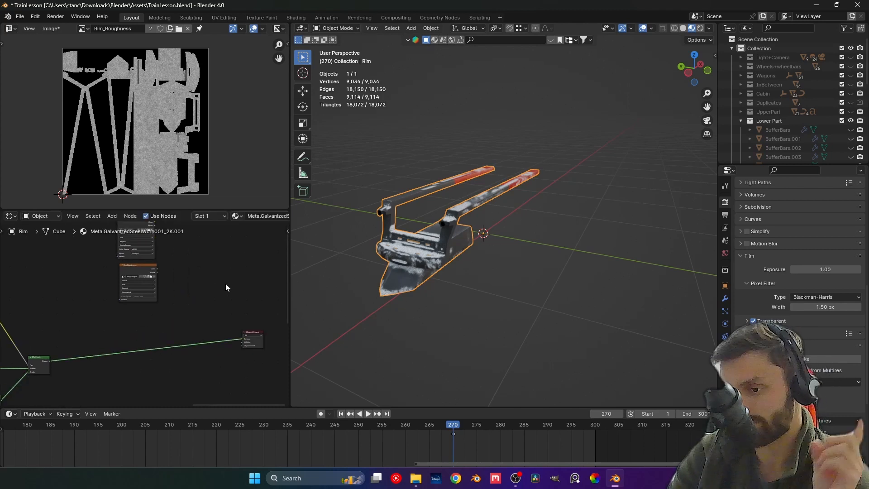
{"action": "middle_click_drag", "start_coordinate": [200, 272], "coordinate": [189, 282]}
{"action": "key", "text": "shift+a"}
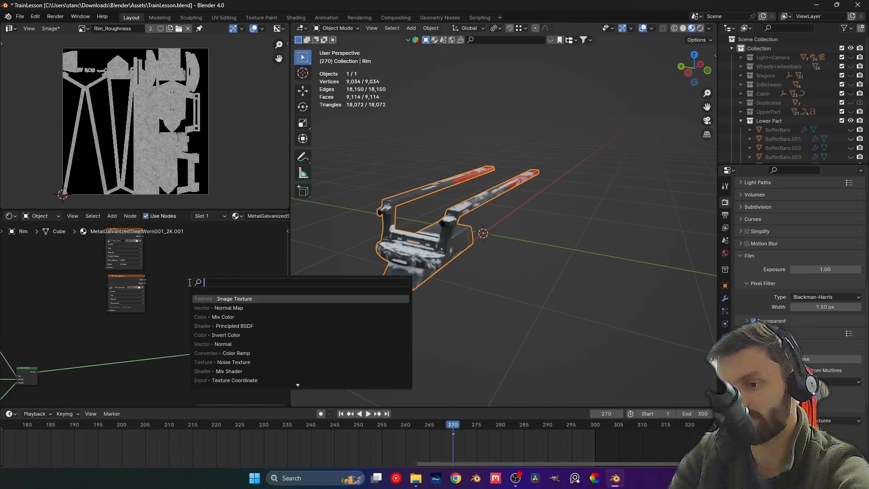
{"action": "left_click", "coordinate": [239, 301]}
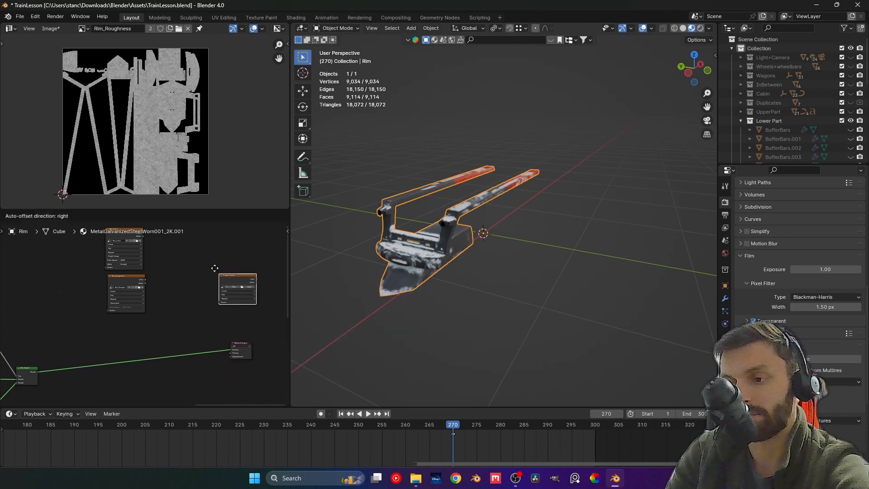
{"action": "left_click", "coordinate": [201, 263]}
{"action": "key", "text": "x"}
Add a Principled BSDF node beside the two baked image nodes
{"action": "key", "text": "shift+a"}
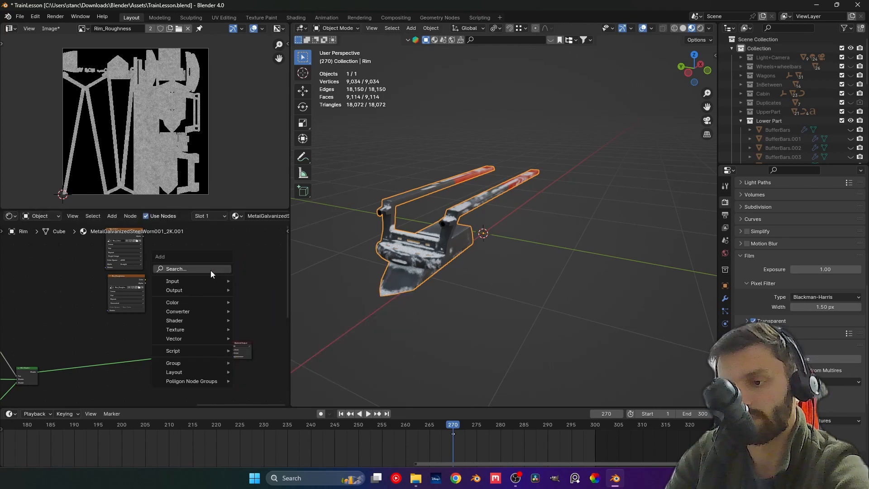
{"action": "mouse_move", "coordinate": [199, 303]}
{"action": "left_click", "coordinate": [254, 311]}
{"action": "left_click", "coordinate": [184, 256]}
Connect Rim_Color's Color output to Base Color and Rim_Roughness's Color output to Roughness on the new Principled BSDF
{"action": "scroll", "coordinate": [164, 245], "scroll_direction": "up", "scroll_amount": 2}
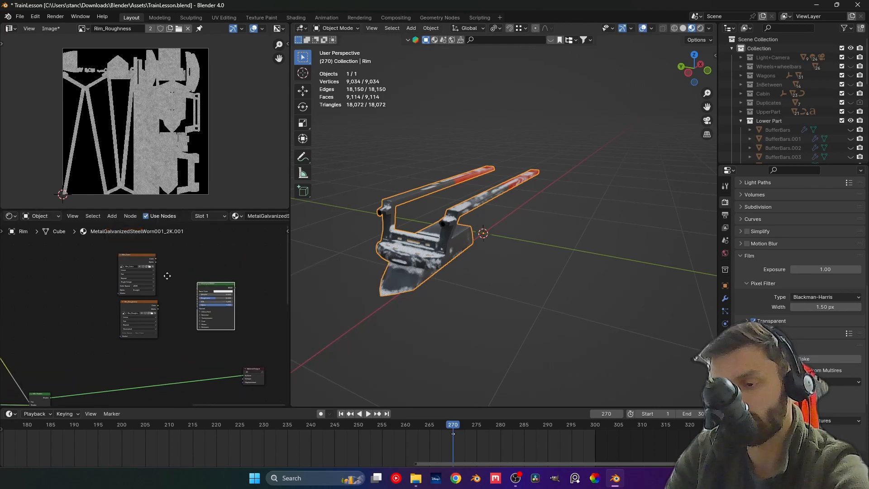
{"action": "left_click_drag", "start_coordinate": [161, 238], "coordinate": [198, 266]}
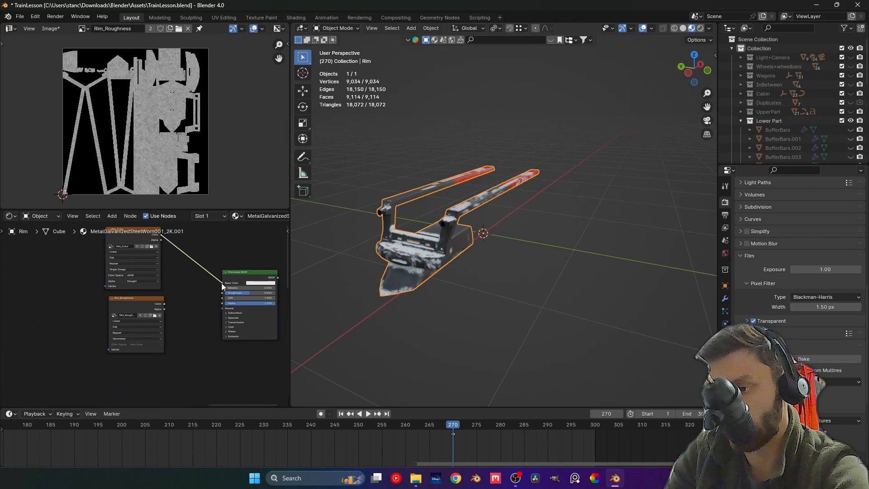
{"action": "left_click_drag", "start_coordinate": [162, 303], "coordinate": [222, 293]}
{"action": "scroll", "coordinate": [193, 287], "scroll_direction": "down", "scroll_amount": 2}
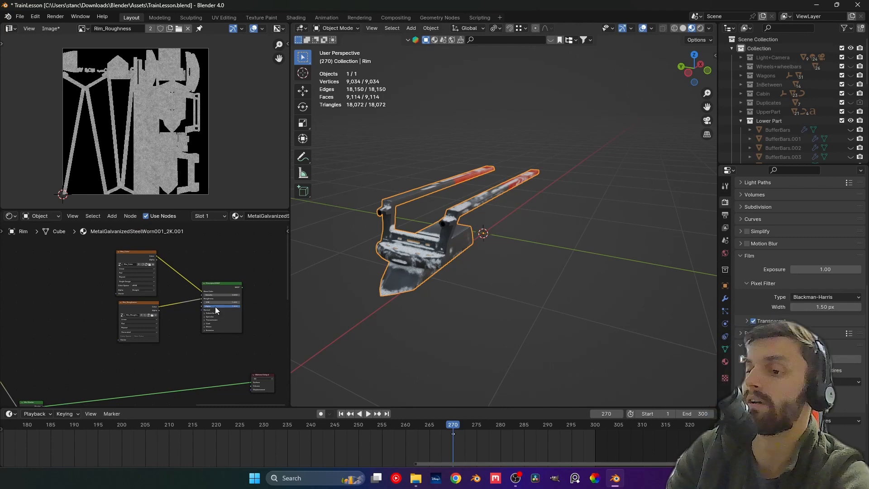
Move the Rim_Color and Rim_Roughness nodes together up and further left of the Principled BSDF
{"action": "left_click", "coordinate": [156, 336]}
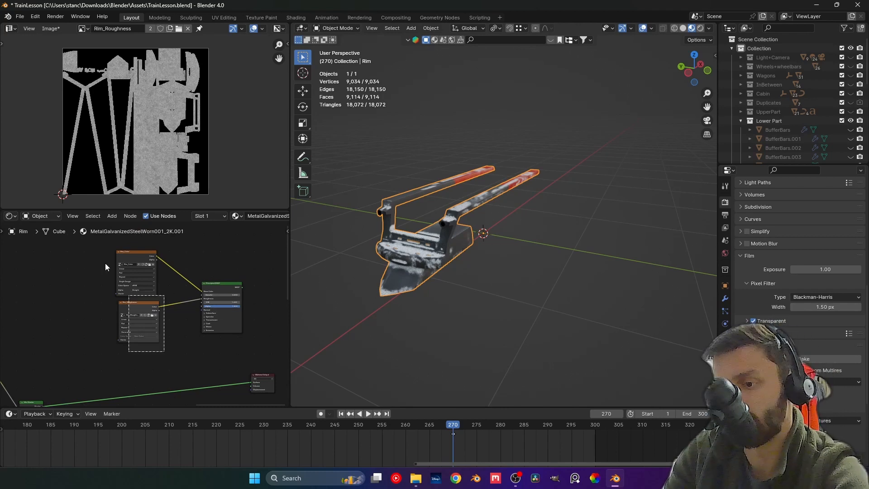
{"action": "left_click", "coordinate": [139, 263], "text": "shift"}
{"action": "left_click_drag", "start_coordinate": [142, 305], "coordinate": [123, 276]}
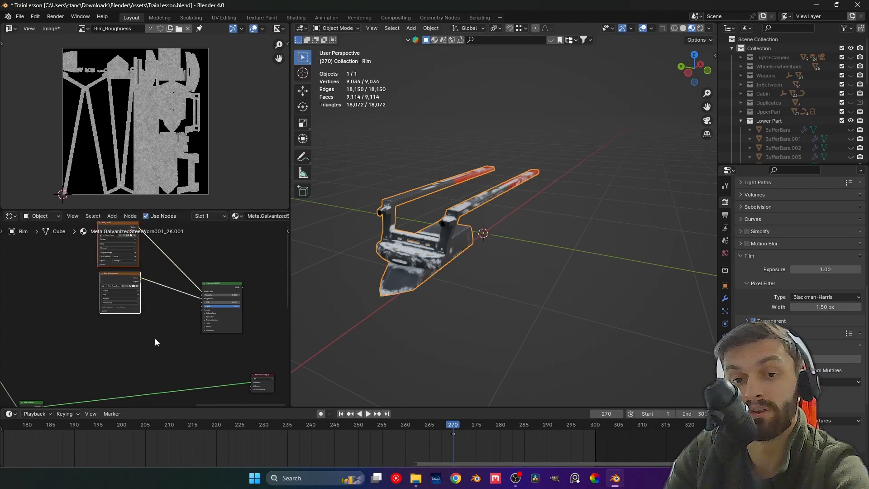
{"action": "left_click", "coordinate": [155, 338]}
Duplicate the Rim_Roughness Image Texture node and place the copy directly below it
{"action": "middle_click_drag", "start_coordinate": [151, 328], "coordinate": [85, 368]}
{"action": "scroll", "coordinate": [156, 304], "scroll_direction": "up", "scroll_amount": 4}
{"action": "scroll", "coordinate": [156, 304], "scroll_direction": "up", "scroll_amount": 2}
{"action": "left_click", "coordinate": [58, 278]}
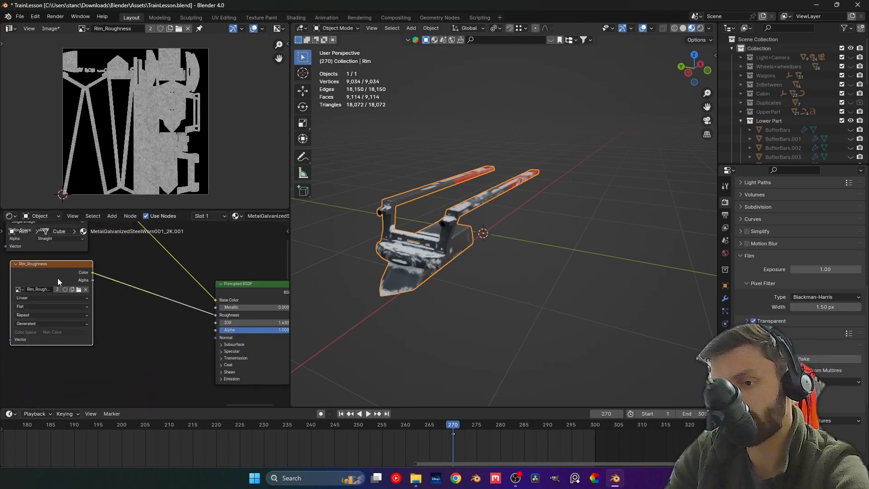
{"action": "middle_click_drag", "start_coordinate": [130, 343], "coordinate": [145, 293]}
{"action": "key", "text": "shift+d"}
{"action": "left_click", "coordinate": [79, 336]}
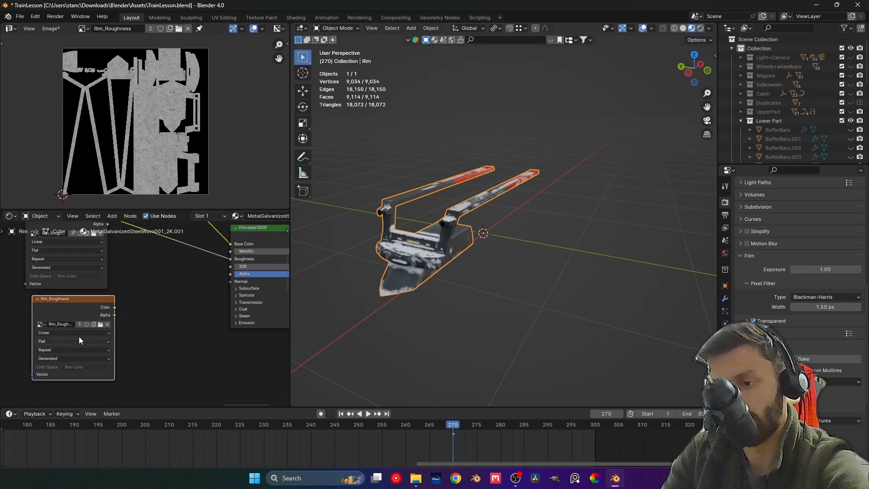
Unlink the duplicated node's image and create a new 4096 x 4096 px image named Rim_Normal without alpha in it
{"action": "left_click", "coordinate": [107, 324]}
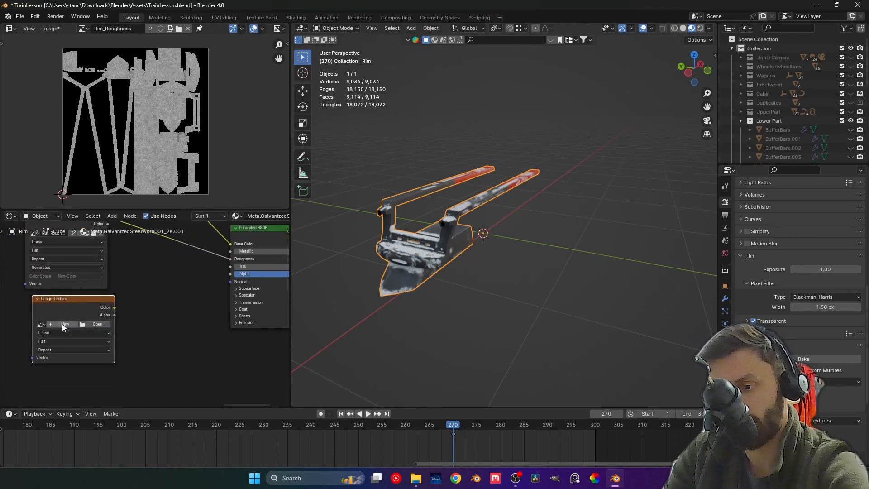
{"action": "left_click", "coordinate": [61, 324]}
{"action": "left_click", "coordinate": [77, 338]}
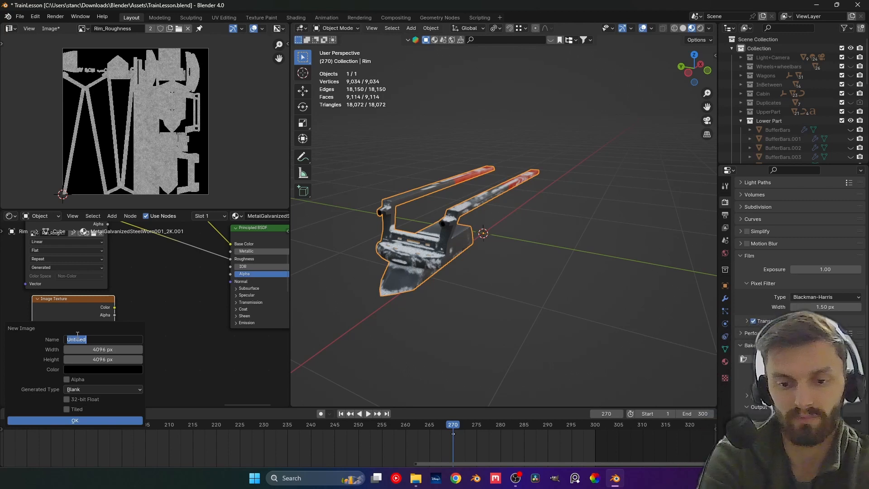
{"action": "type", "text": "Rim_"}
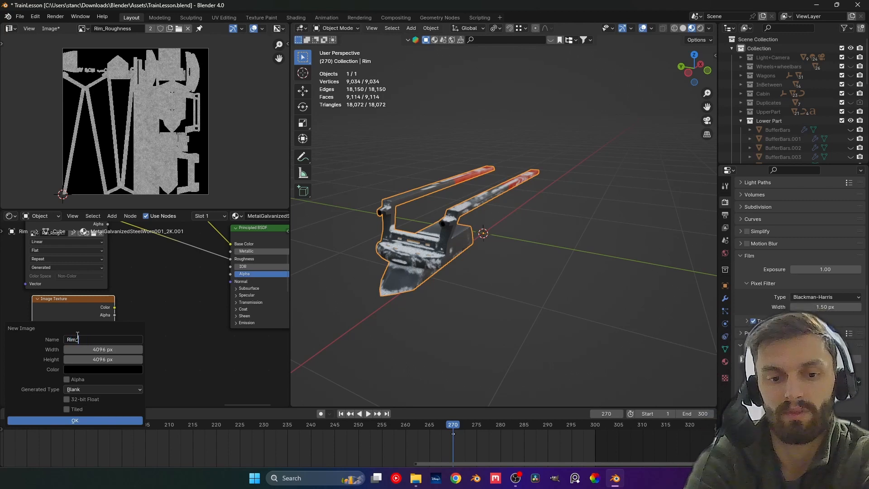
{"action": "type", "text": "No"}
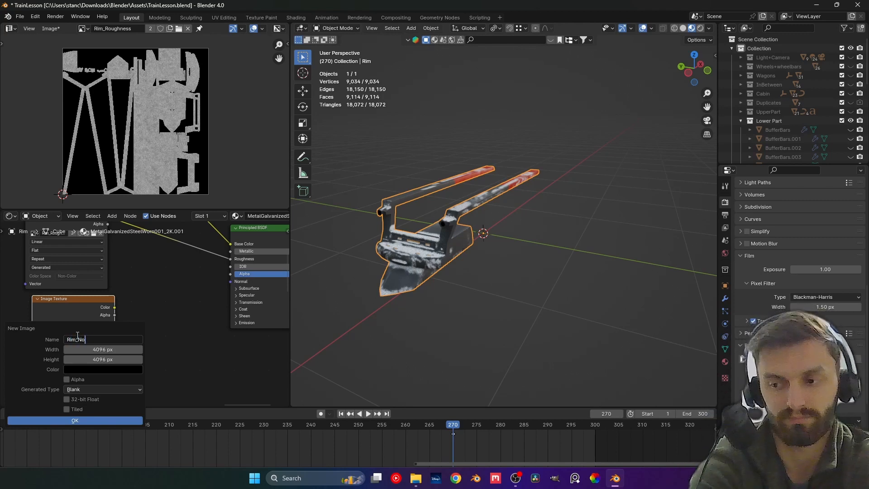
{"action": "type", "text": "rma;"}
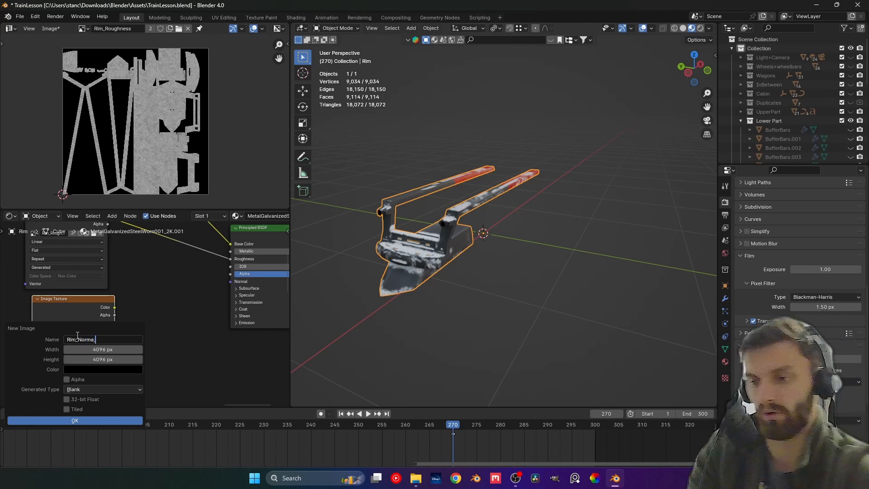
{"action": "key", "text": "BackSpace"}
{"action": "type", "text": "l"}
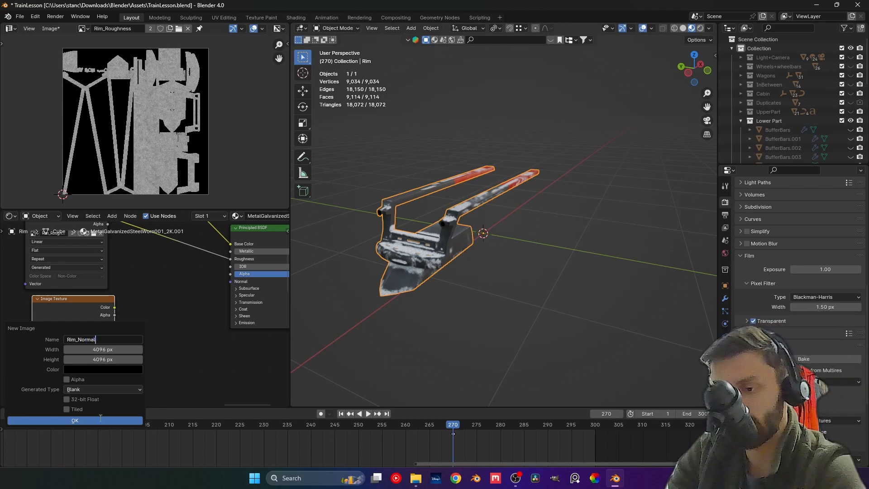
{"action": "left_click", "coordinate": [75, 420]}
{"action": "key", "text": "space"}
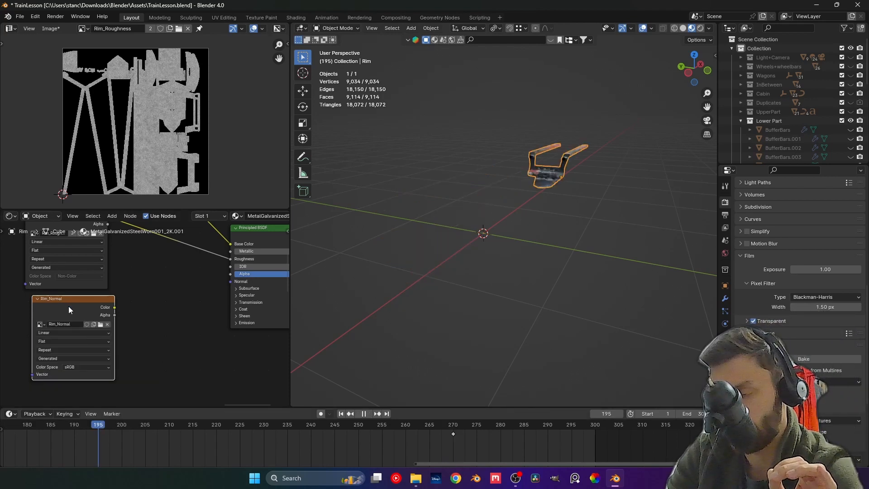
{"action": "key", "text": "space"}
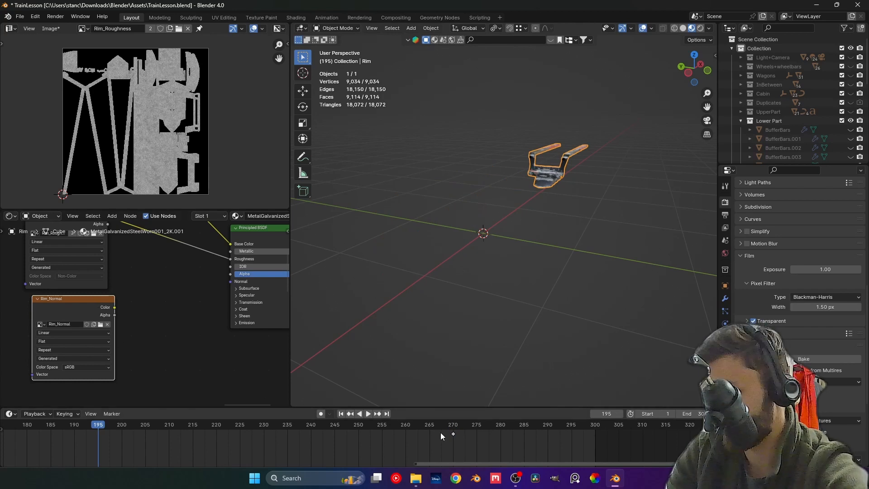
{"action": "left_click", "coordinate": [453, 429]}
{"action": "key", "text": "space"}
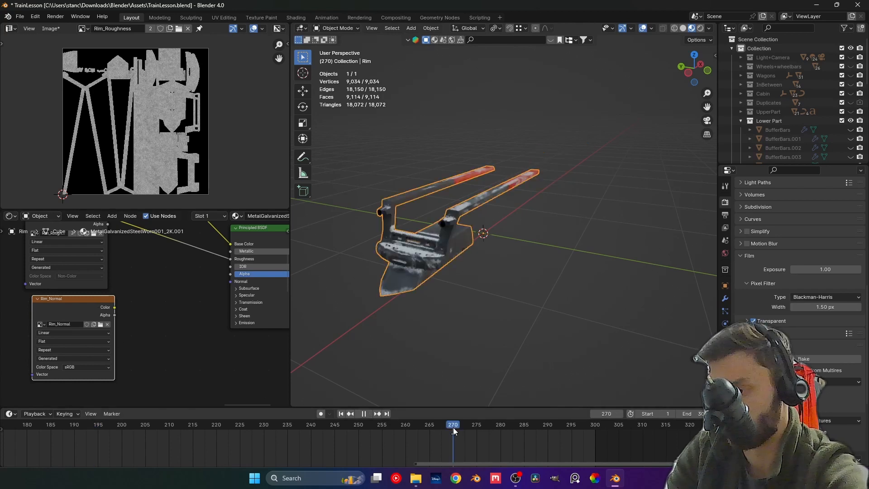
{"action": "key", "text": "space"}
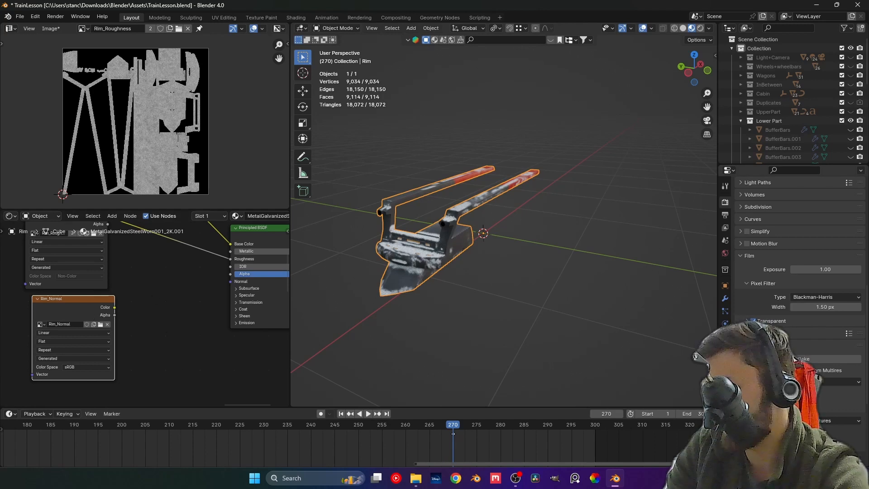
Copy the Rim_Normal Image Texture node into the GoldMaterialRim material, placing it beside the Rim_Roughness node
{"action": "left_click", "coordinate": [725, 361]}
{"action": "scroll", "coordinate": [776, 264], "scroll_direction": "up", "scroll_amount": 11}
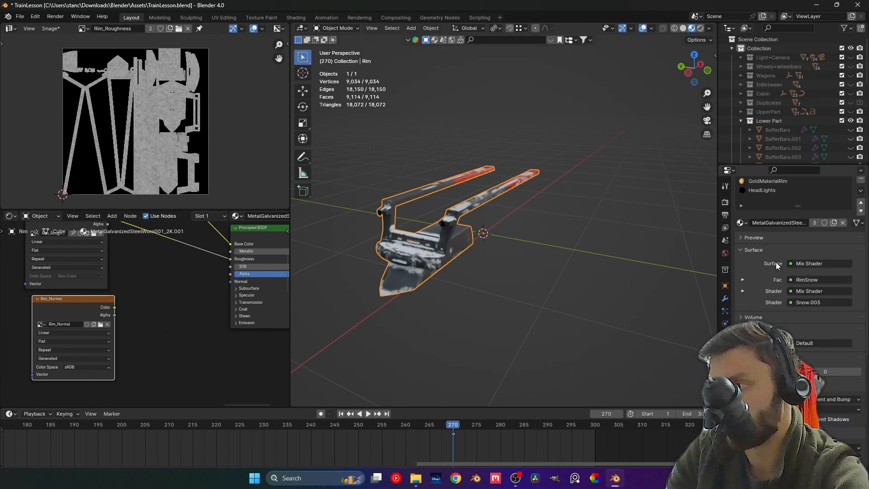
{"action": "scroll", "coordinate": [776, 265], "scroll_direction": "up", "scroll_amount": 2}
{"action": "left_click", "coordinate": [796, 212]}
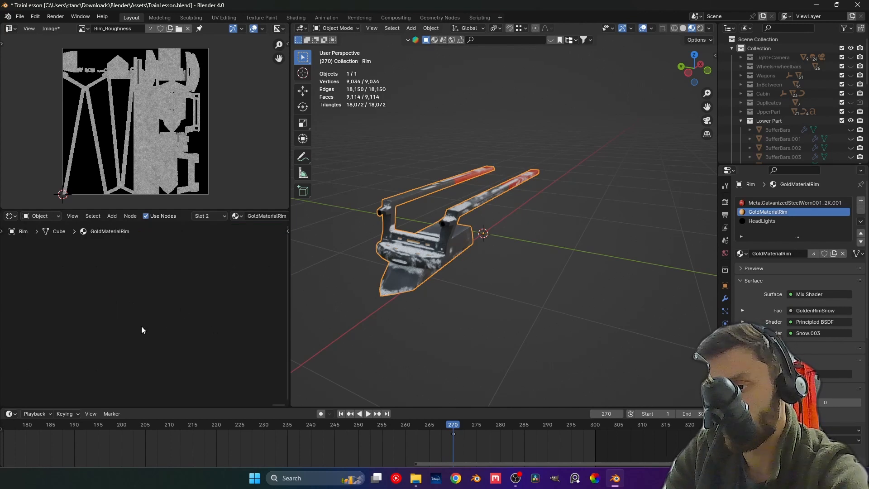
{"action": "scroll", "coordinate": [142, 326], "scroll_direction": "down", "scroll_amount": 4}
{"action": "middle_click_drag", "start_coordinate": [42, 323], "coordinate": [155, 314]}
{"action": "scroll", "coordinate": [155, 312], "scroll_direction": "up", "scroll_amount": 5}
{"action": "scroll", "coordinate": [157, 307], "scroll_direction": "down", "scroll_amount": 1}
{"action": "left_click", "coordinate": [162, 292]}
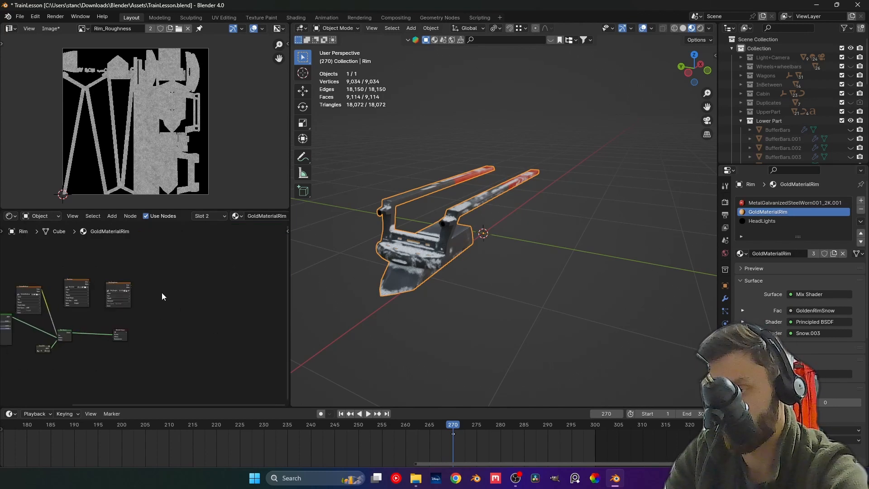
{"action": "scroll", "coordinate": [154, 278], "scroll_direction": "up", "scroll_amount": 3}
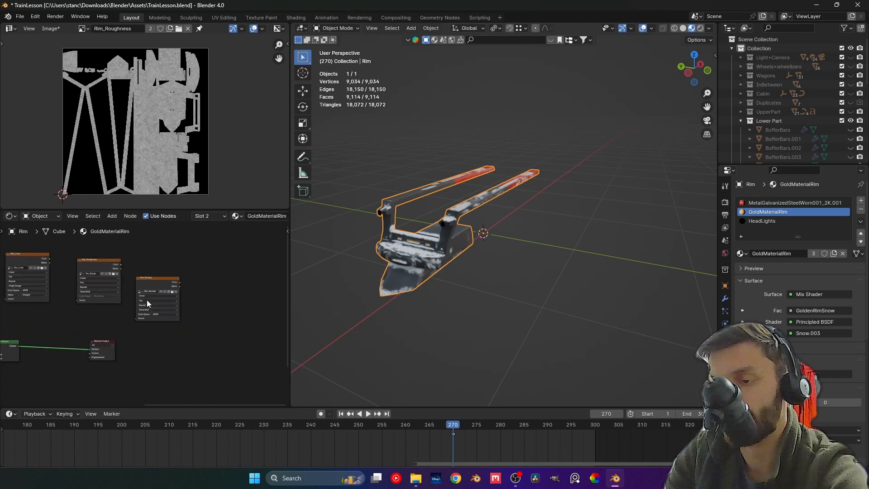
Set the Rim_Normal image's color space to Non-Color
{"action": "scroll", "coordinate": [147, 300], "scroll_direction": "up", "scroll_amount": 4}
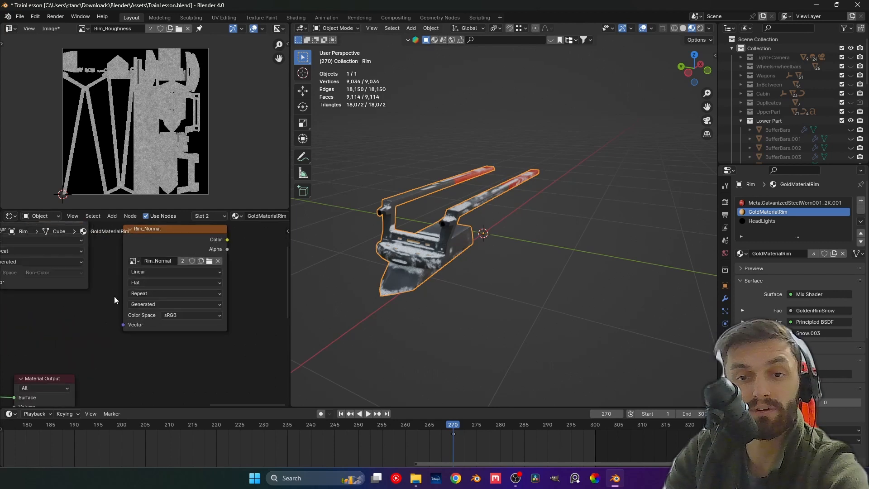
{"action": "middle_click_drag", "start_coordinate": [114, 300], "coordinate": [96, 324]}
{"action": "left_click", "coordinate": [167, 343]}
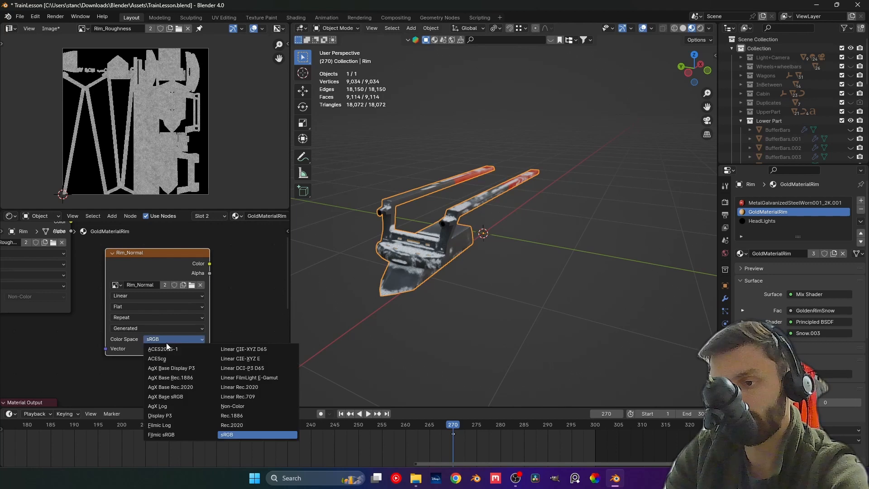
{"action": "left_click", "coordinate": [245, 407]}
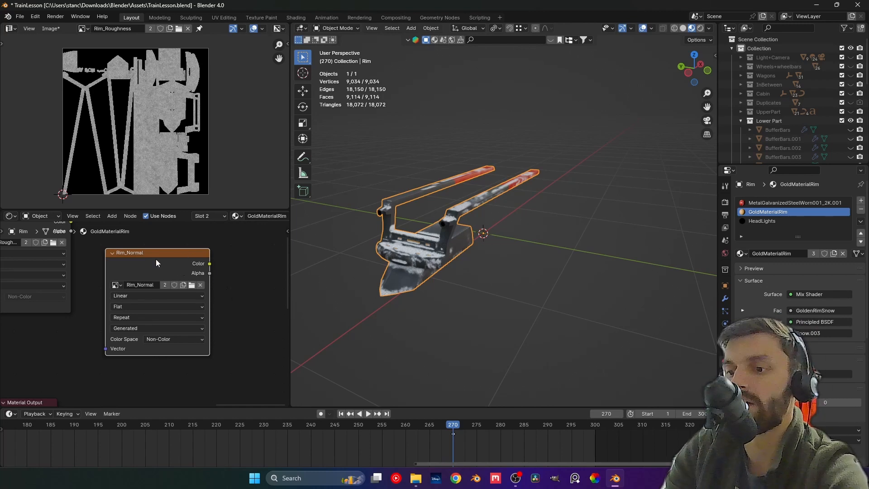
Return to the MetalGalvanizedSteelWorn001_2K.001 material and bring its baked image nodes into view
{"action": "left_click", "coordinate": [783, 203]}
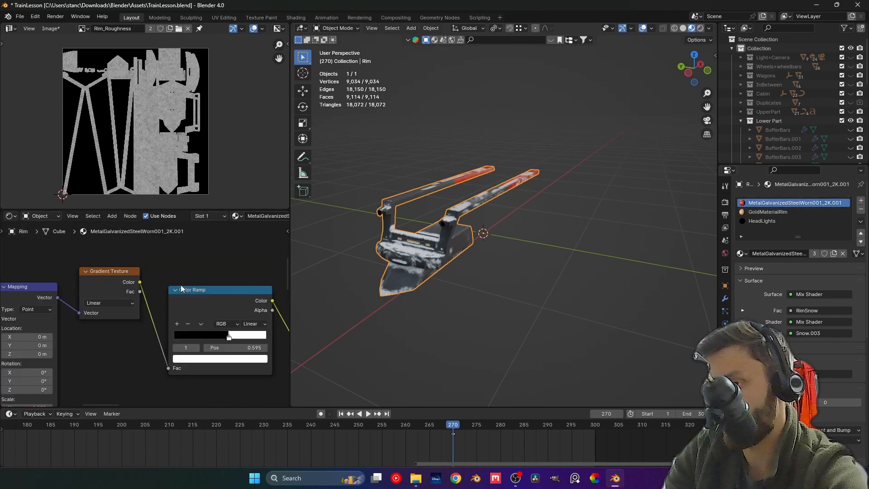
{"action": "scroll", "coordinate": [181, 284], "scroll_direction": "down", "scroll_amount": 5}
{"action": "middle_click_drag", "start_coordinate": [180, 284], "coordinate": [1, 318]}
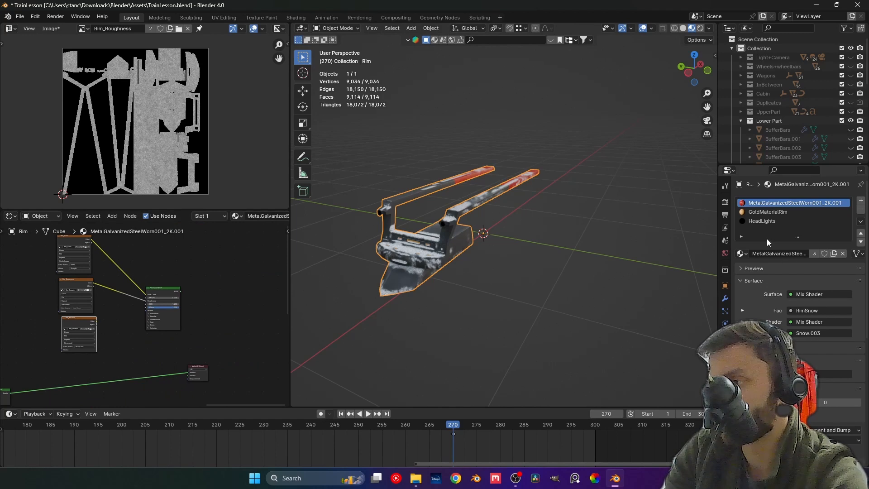
Set the bake type to Normal in the render settings
{"action": "left_click", "coordinate": [725, 203]}
{"action": "scroll", "coordinate": [816, 339], "scroll_direction": "down", "scroll_amount": 5}
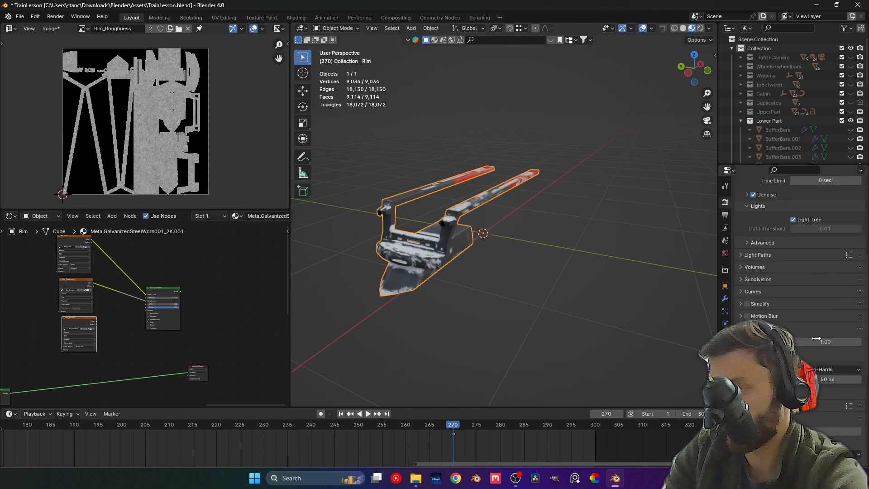
{"action": "scroll", "coordinate": [817, 338], "scroll_direction": "down", "scroll_amount": 4}
{"action": "left_click", "coordinate": [822, 381]}
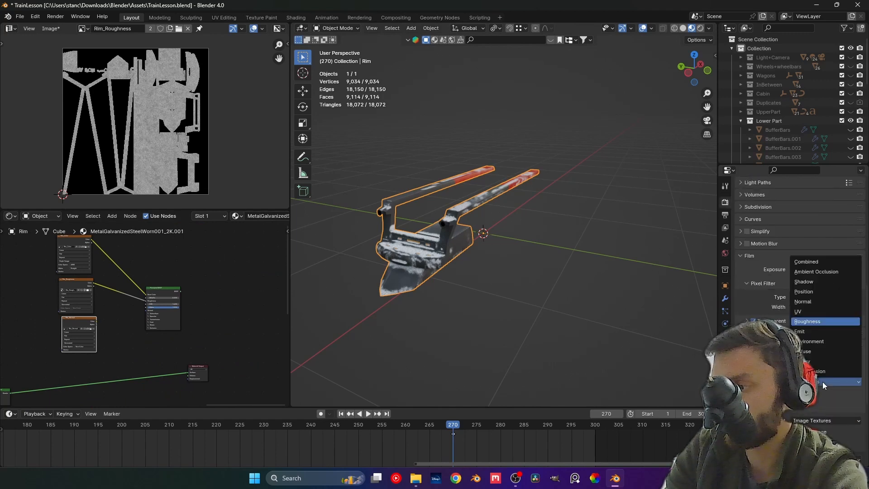
{"action": "left_click", "coordinate": [805, 302]}
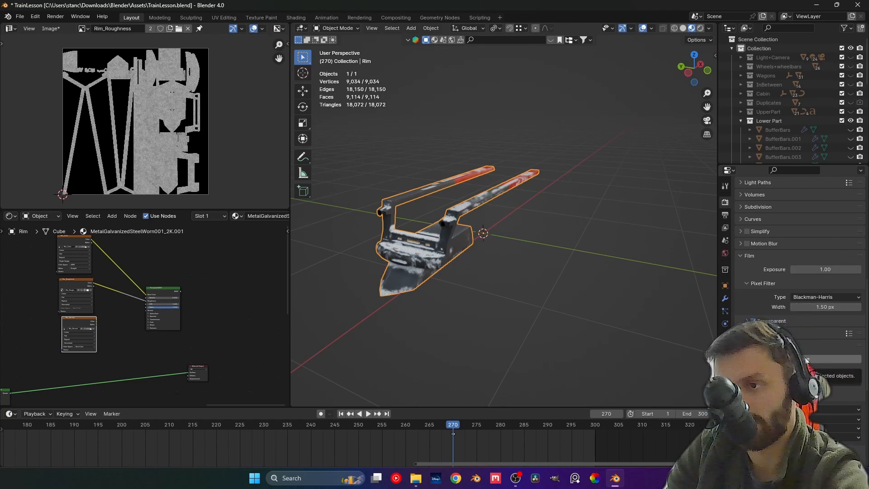
Display the Rim_Normal image in the image editor and bake the Rim's normals into it
{"action": "left_click", "coordinate": [83, 28]}
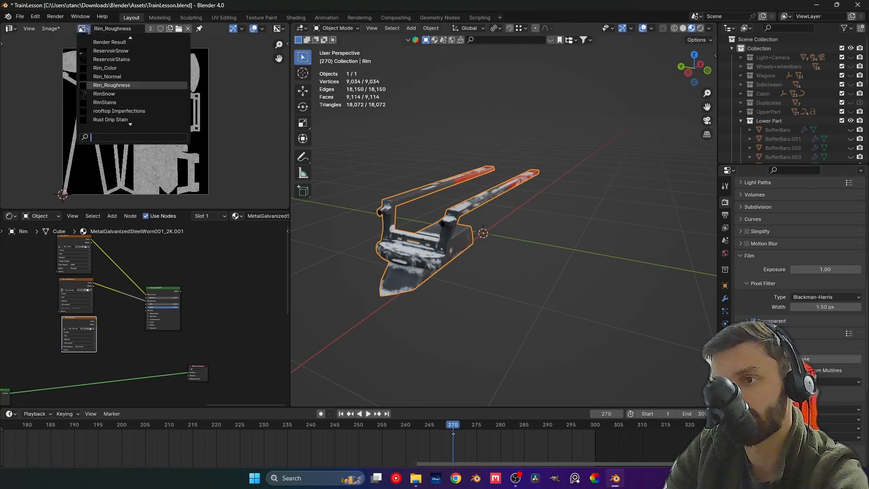
{"action": "left_click", "coordinate": [108, 77]}
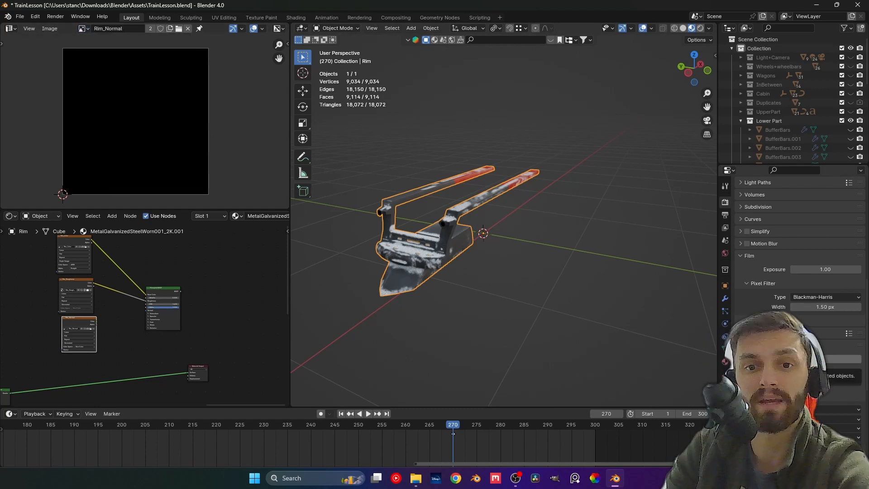
{"action": "left_click", "coordinate": [797, 359]}
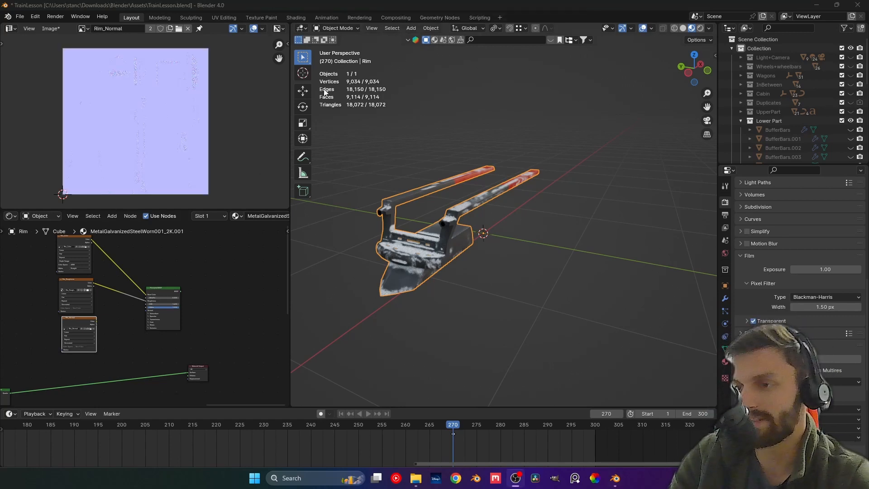
Examine the baked Rim_Normal image up close for surface detail
{"action": "scroll", "coordinate": [85, 116], "scroll_direction": "up", "scroll_amount": 5}
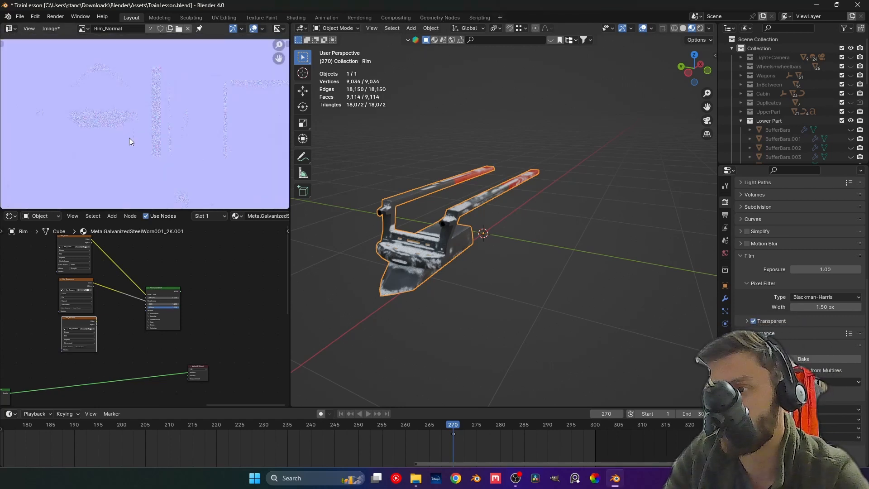
{"action": "scroll", "coordinate": [130, 134], "scroll_direction": "up", "scroll_amount": 2}
{"action": "scroll", "coordinate": [130, 135], "scroll_direction": "down", "scroll_amount": 5}
{"action": "middle_click_drag", "start_coordinate": [138, 153], "coordinate": [123, 90]}
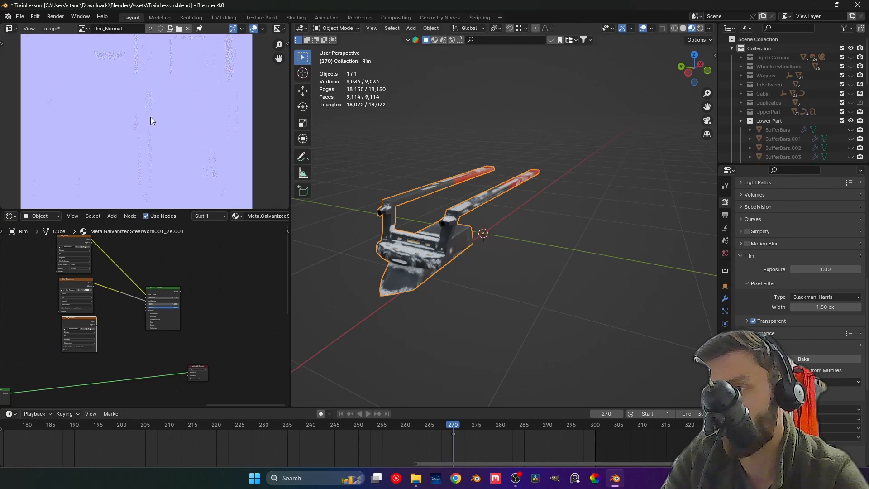
{"action": "scroll", "coordinate": [149, 120], "scroll_direction": "down", "scroll_amount": 2}
{"action": "scroll", "coordinate": [146, 138], "scroll_direction": "up", "scroll_amount": 4}
{"action": "scroll", "coordinate": [141, 133], "scroll_direction": "down", "scroll_amount": 2}
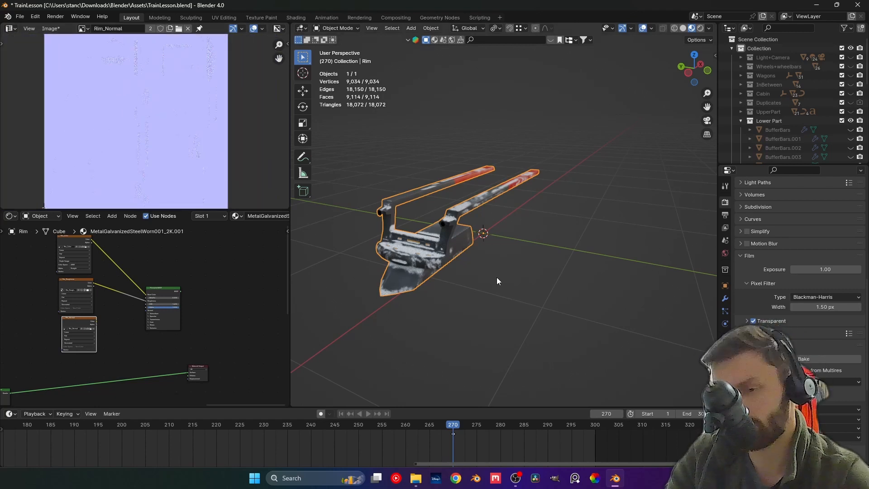
Deselect the Rim and link Rim_Normal's color through a new Normal Map node to the Principled BSDF's Normal input
{"action": "left_click", "coordinate": [485, 284]}
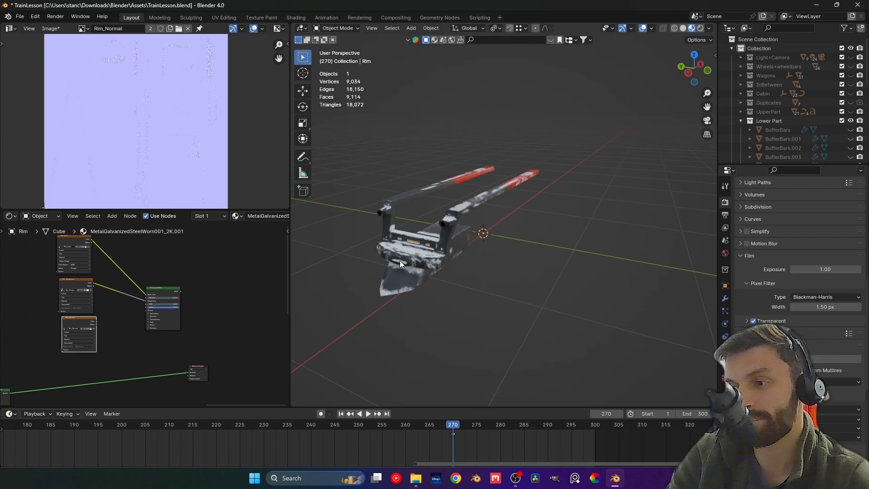
{"action": "scroll", "coordinate": [401, 260], "scroll_direction": "up", "scroll_amount": 3}
{"action": "middle_click_drag", "start_coordinate": [398, 260], "coordinate": [445, 221], "text": "shift"}
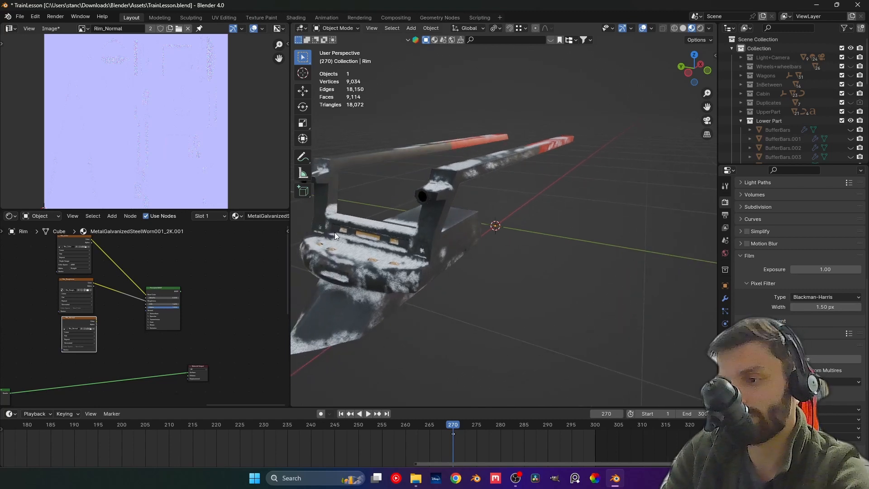
{"action": "middle_click_drag", "start_coordinate": [335, 233], "coordinate": [402, 244]}
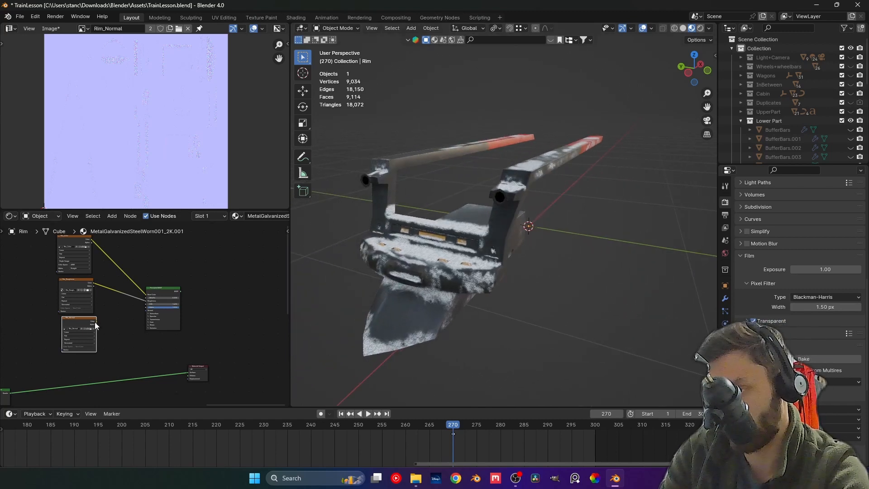
{"action": "scroll", "coordinate": [96, 325], "scroll_direction": "up", "scroll_amount": 2}
{"action": "left_click_drag", "start_coordinate": [139, 308], "coordinate": [180, 304]}
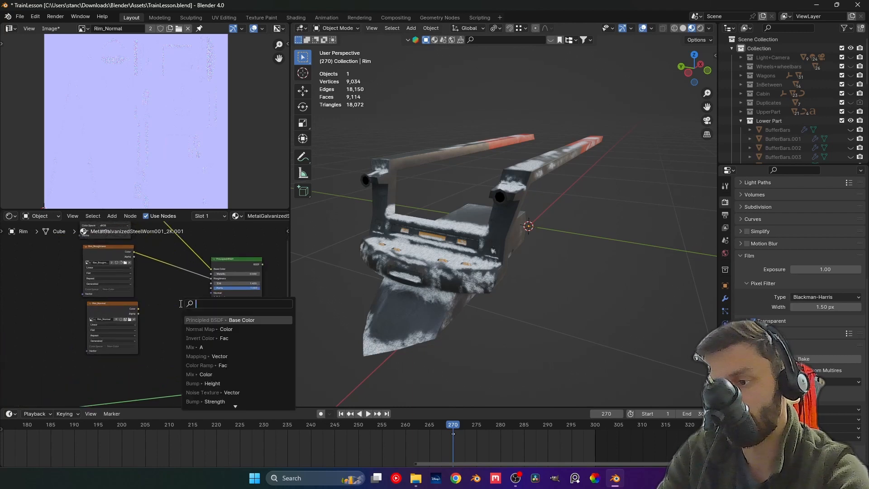
{"action": "left_click", "coordinate": [205, 329]}
{"action": "left_click", "coordinate": [164, 327]}
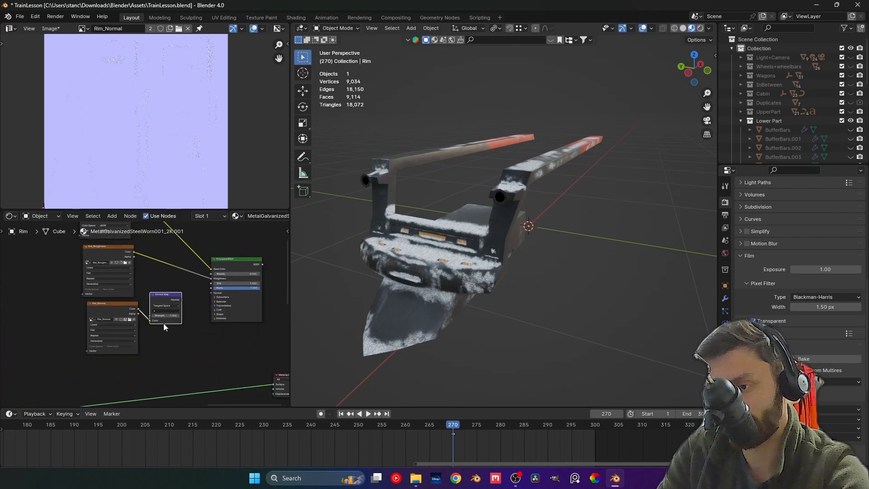
{"action": "left_click_drag", "start_coordinate": [211, 294], "coordinate": [211, 293]}
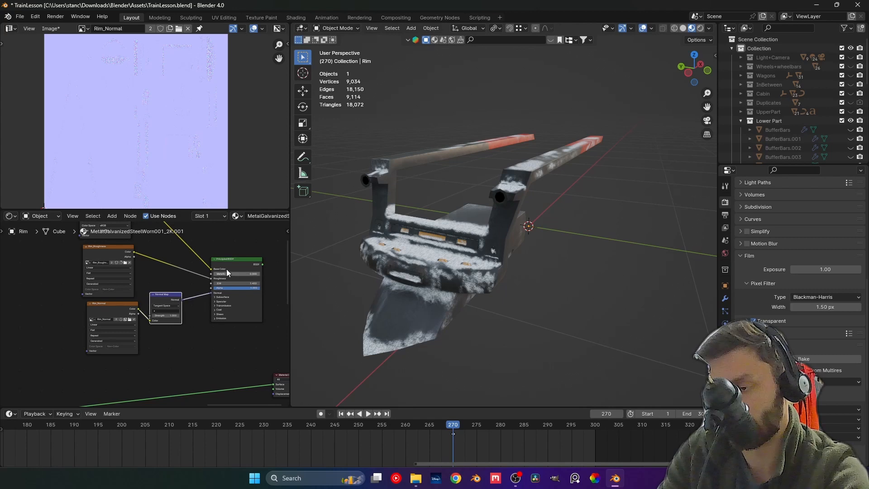
Connect the Principled BSDF to the Material Output and inspect the baked textures on the front of the Rim
{"action": "left_click", "coordinate": [231, 264], "text": "ctrl+shift"}
{"action": "middle_click_drag", "start_coordinate": [437, 274], "coordinate": [445, 218]}
{"action": "scroll", "coordinate": [444, 268], "scroll_direction": "up", "scroll_amount": 4}
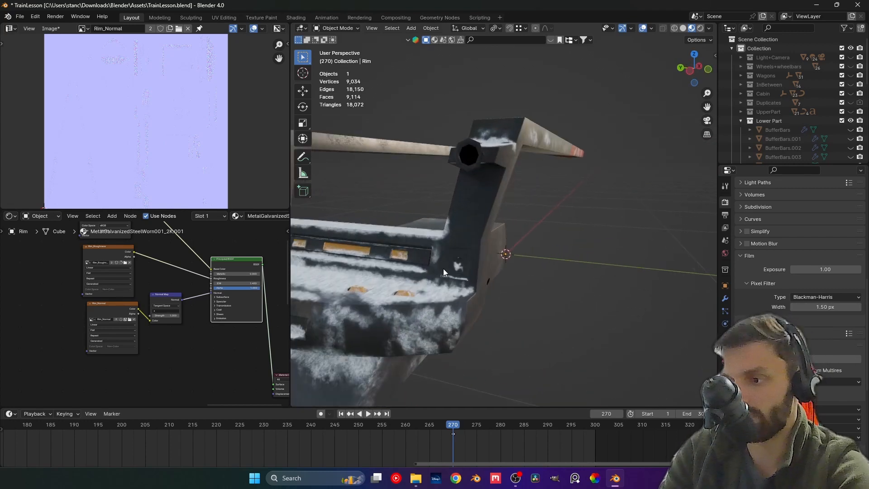
{"action": "middle_click_drag", "start_coordinate": [444, 268], "coordinate": [417, 242]}
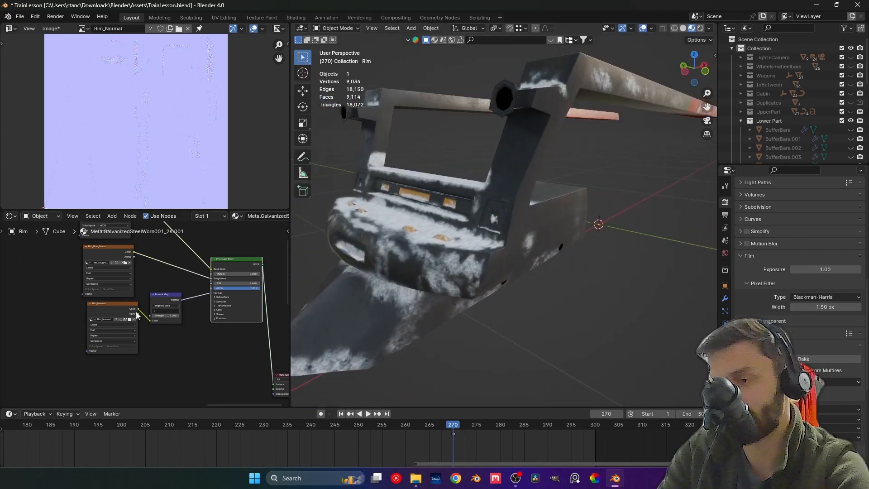
{"action": "scroll", "coordinate": [172, 302], "scroll_direction": "down", "scroll_amount": 4}
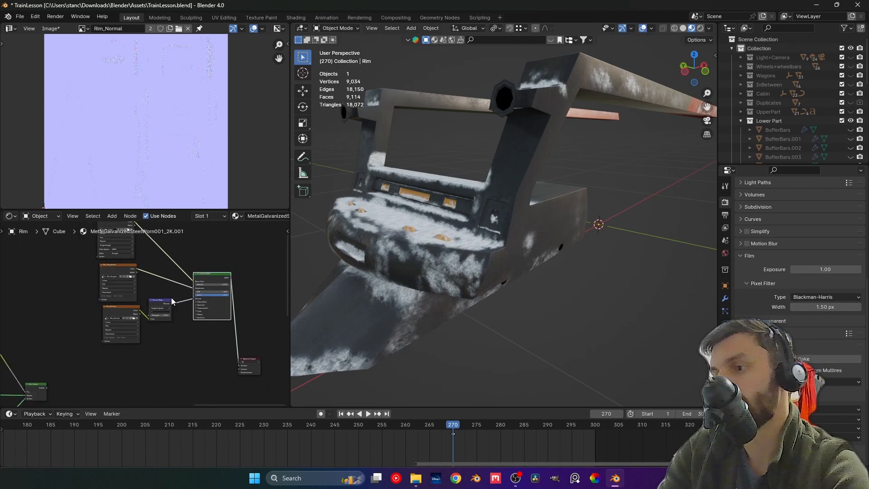
{"action": "scroll", "coordinate": [394, 220], "scroll_direction": "down", "scroll_amount": 3}
{"action": "middle_click_drag", "start_coordinate": [401, 230], "coordinate": [468, 246]}
{"action": "scroll", "coordinate": [475, 262], "scroll_direction": "up", "scroll_amount": 6}
{"action": "scroll", "coordinate": [484, 223], "scroll_direction": "down", "scroll_amount": 2}
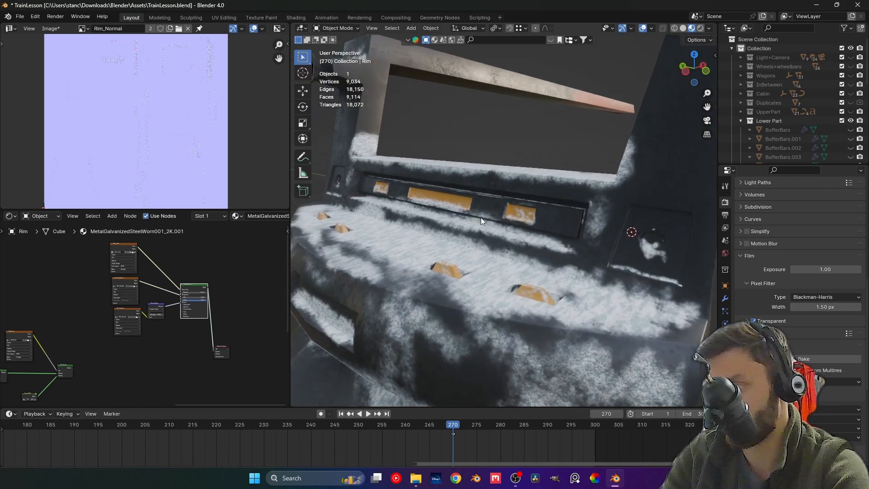
Set the Normal Map node's strength to 0 and examine the details in the baked Rim_Normal image
{"action": "scroll", "coordinate": [165, 355], "scroll_direction": "up", "scroll_amount": 5}
{"action": "scroll", "coordinate": [213, 310], "scroll_direction": "up", "scroll_amount": 2}
{"action": "middle_click_drag", "start_coordinate": [213, 309], "coordinate": [150, 321]}
{"action": "mouse_move", "coordinate": [98, 330]}
{"action": "left_mouse_down"}
{"action": "mouse_move", "coordinate": [54, 330]}
{"action": "mouse_move", "coordinate": [119, 330]}
{"action": "mouse_move", "coordinate": [99, 330]}
{"action": "left_mouse_up"}
{"action": "scroll", "coordinate": [186, 91], "scroll_direction": "up", "scroll_amount": 6}
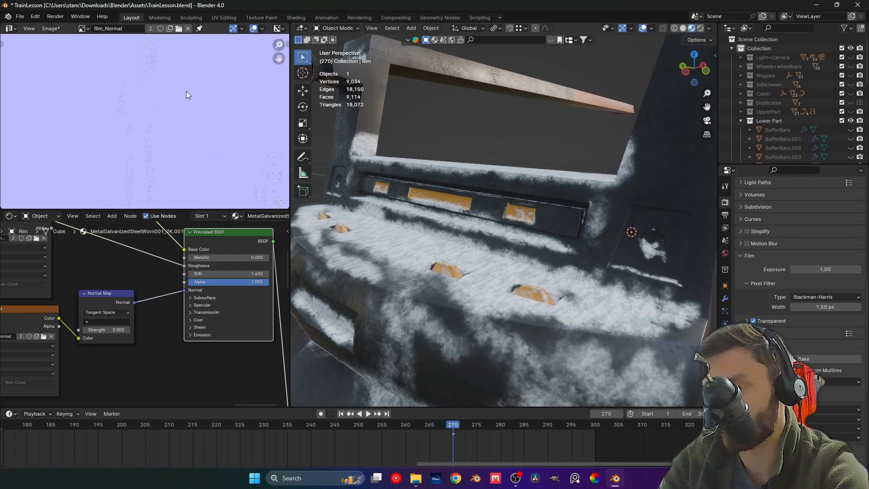
{"action": "scroll", "coordinate": [166, 135], "scroll_direction": "down", "scroll_amount": 6}
{"action": "scroll", "coordinate": [141, 129], "scroll_direction": "up", "scroll_amount": 4}
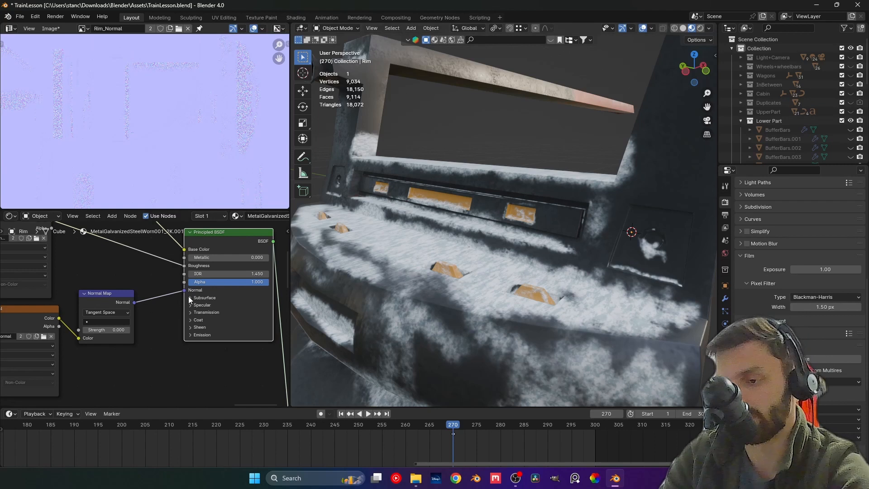
{"action": "scroll", "coordinate": [161, 304], "scroll_direction": "down", "scroll_amount": 6}
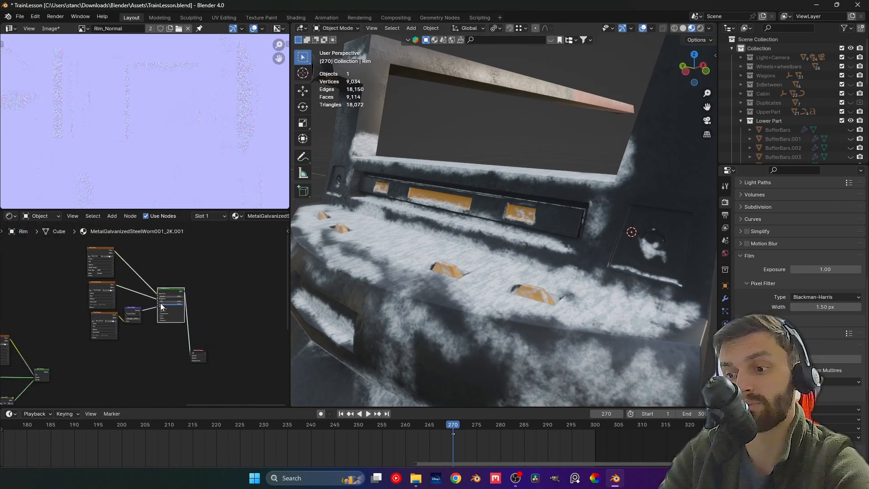
Hide the Lower Part collection and show the Hp_MainCyl collection with its high-poly Rim.002
{"action": "left_click", "coordinate": [739, 120]}
{"action": "left_click", "coordinate": [851, 120]}
{"action": "scroll", "coordinate": [798, 120], "scroll_direction": "down", "scroll_amount": 5}
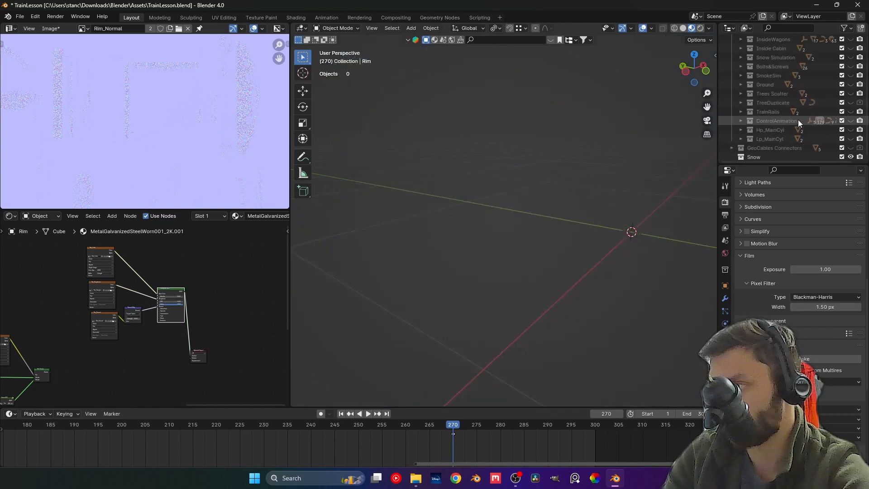
{"action": "left_click", "coordinate": [740, 128]}
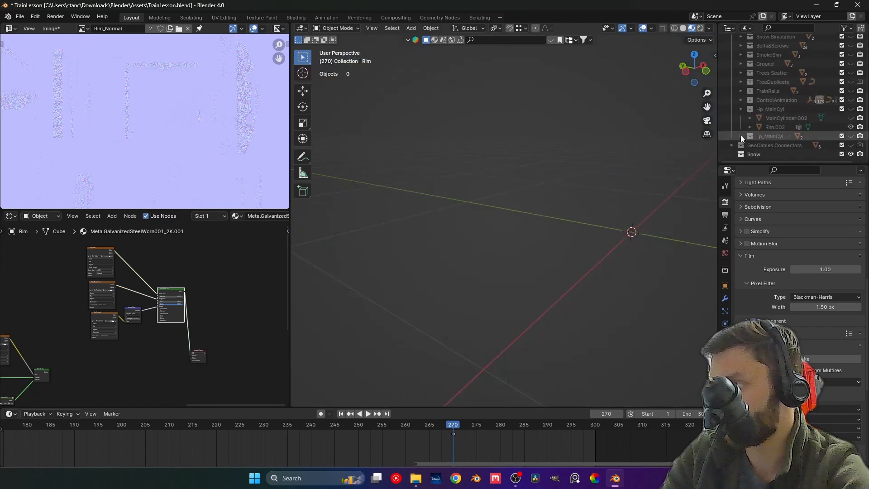
{"action": "left_click", "coordinate": [741, 136]}
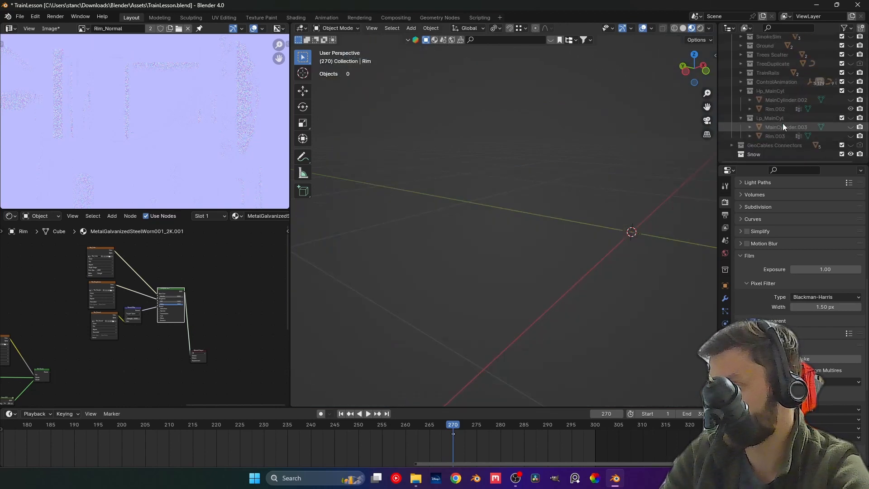
{"action": "left_click", "coordinate": [851, 91]}
{"action": "left_click", "coordinate": [740, 118]}
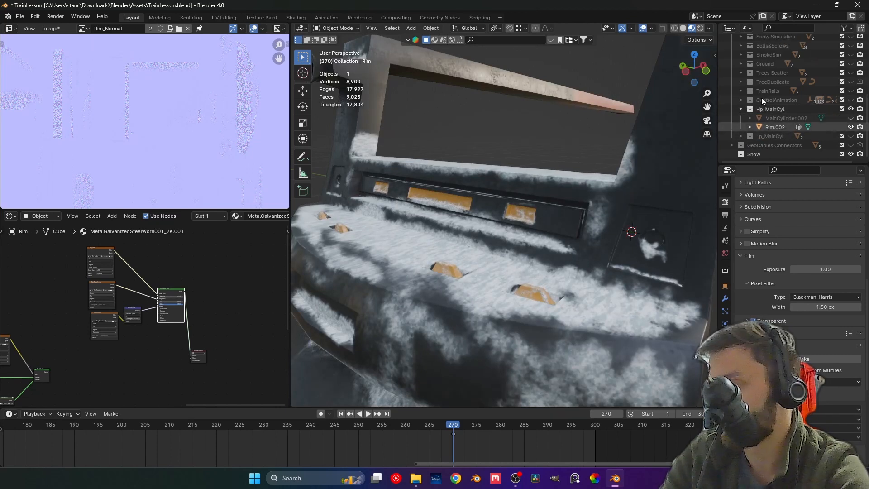
Show the Lp_MainCyl collection and its low-poly Rim.003, and hide Rim.002
{"action": "left_click", "coordinate": [740, 136]}
{"action": "left_click", "coordinate": [851, 135]}
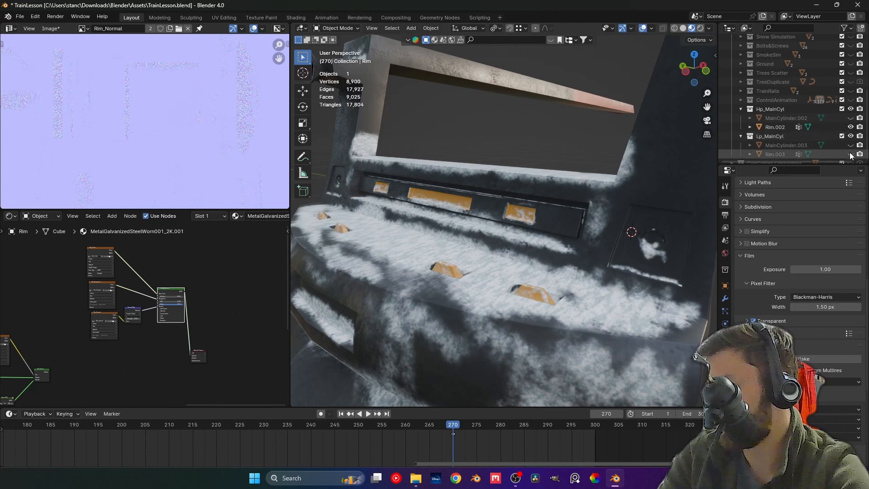
{"action": "middle_click_drag", "start_coordinate": [634, 208], "coordinate": [596, 221]}
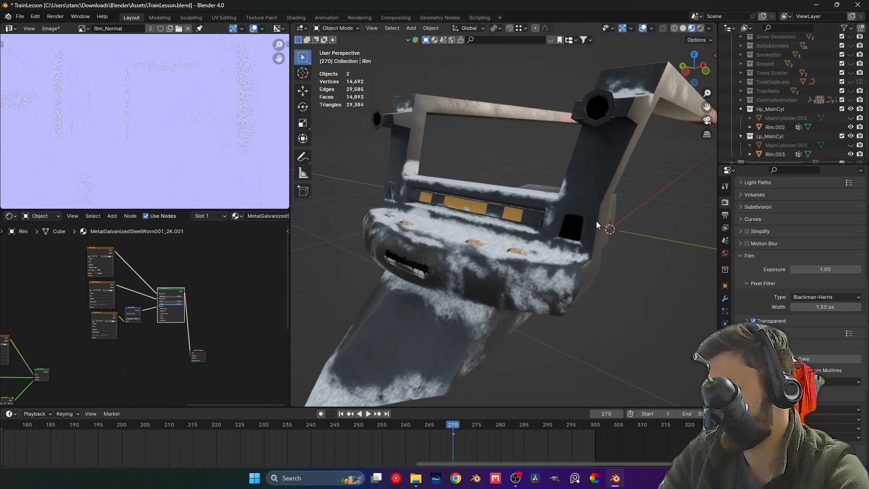
{"action": "left_click", "coordinate": [851, 145]}
{"action": "left_click", "coordinate": [851, 145]}
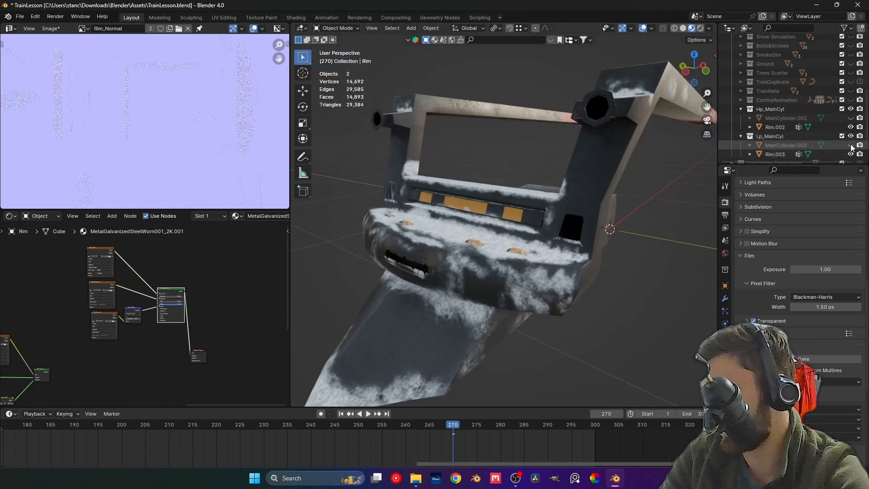
{"action": "left_click", "coordinate": [851, 127]}
Inspect the low-poly Rim.003 from the front and set the Normal Map node's strength to 1
{"action": "scroll", "coordinate": [477, 169], "scroll_direction": "up", "scroll_amount": 5}
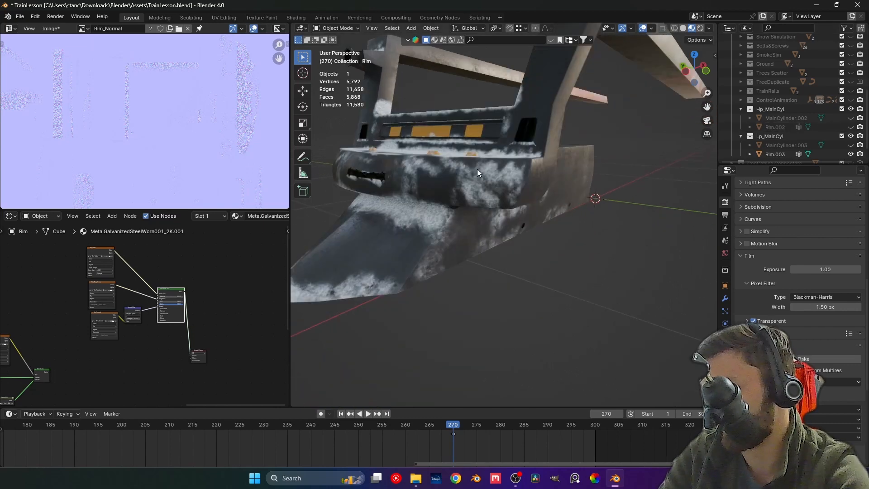
{"action": "middle_click_drag", "start_coordinate": [526, 195], "coordinate": [481, 232]}
{"action": "scroll", "coordinate": [512, 184], "scroll_direction": "down", "scroll_amount": 1}
{"action": "scroll", "coordinate": [466, 246], "scroll_direction": "down", "scroll_amount": 4}
{"action": "scroll", "coordinate": [129, 337], "scroll_direction": "up", "scroll_amount": 5}
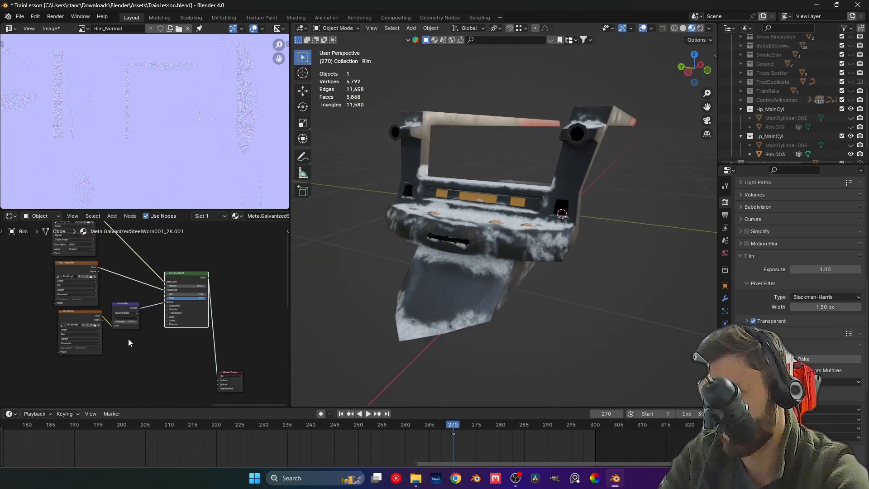
{"action": "left_click", "coordinate": [117, 326]}
{"action": "type", "text": "1"}
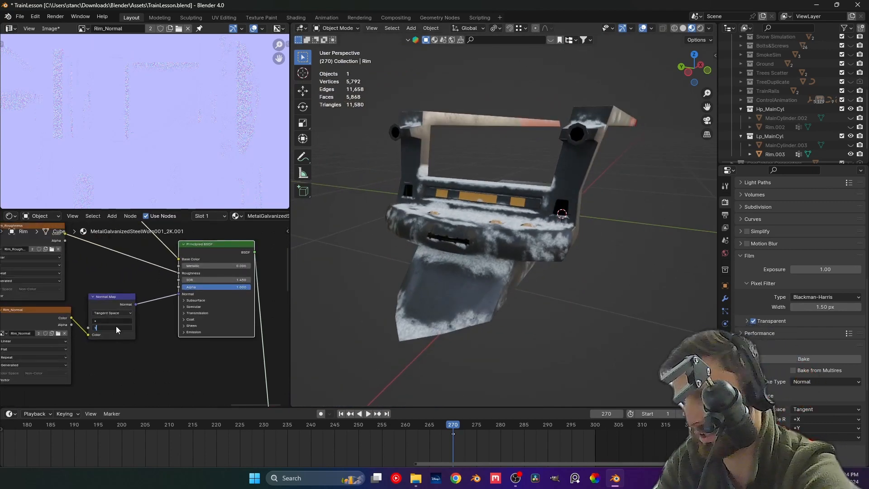
Cut the link between the Normal Map node and the Principled BSDF, and inspect Rim.003 without the normal map
{"action": "scroll", "coordinate": [529, 237], "scroll_direction": "up", "scroll_amount": 4}
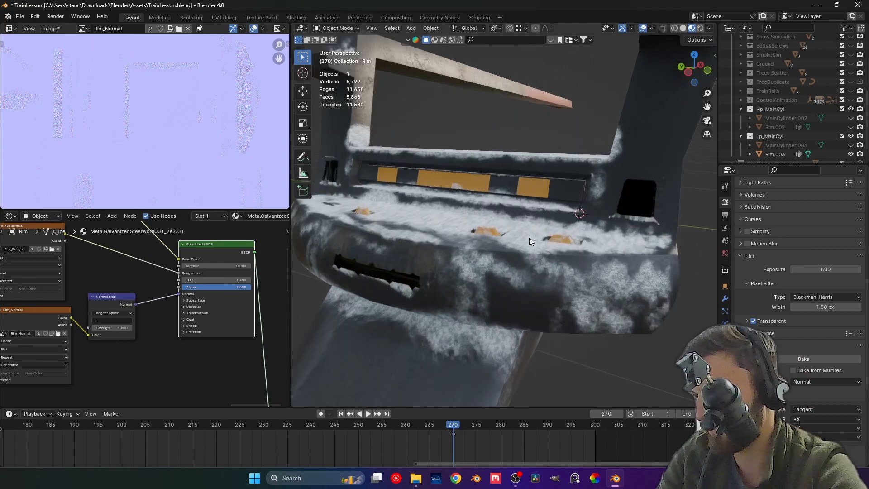
{"action": "mouse_move", "coordinate": [523, 262]}
{"action": "middle_mouse_down"}
{"action": "mouse_move", "coordinate": [531, 273]}
{"action": "mouse_move", "coordinate": [577, 271]}
{"action": "mouse_move", "coordinate": [477, 268]}
{"action": "mouse_move", "coordinate": [530, 270]}
{"action": "middle_mouse_up"}
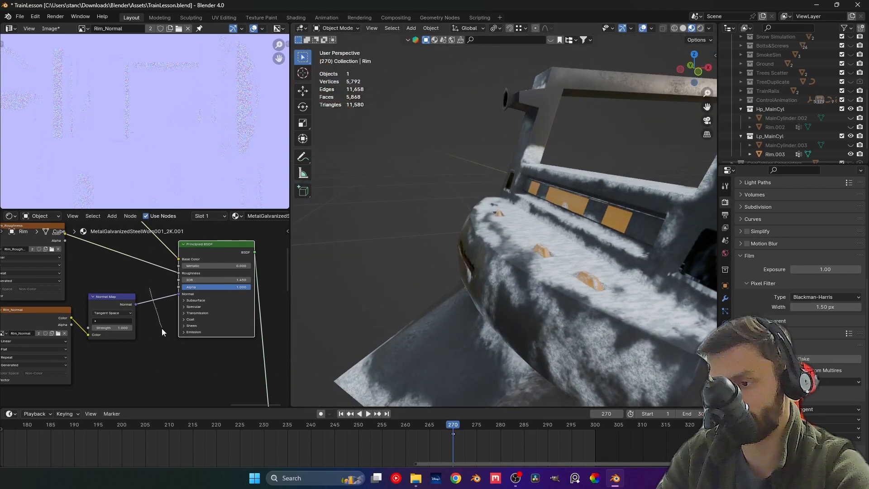
{"action": "right_click_drag", "start_coordinate": [162, 328], "coordinate": [162, 328], "text": "ctrl"}
{"action": "middle_click_drag", "start_coordinate": [467, 249], "coordinate": [489, 223]}
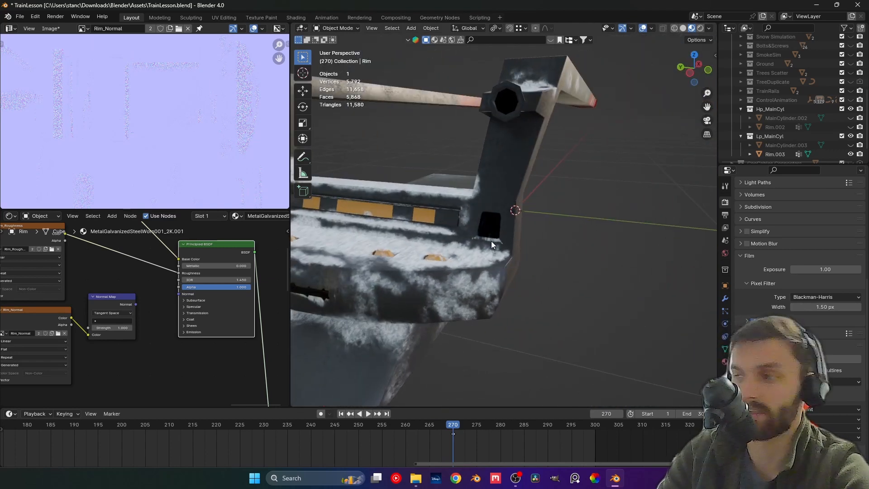
Hide the low-poly Rim.003 and show the high-poly Rim.002 to inspect its surface details
{"action": "left_click", "coordinate": [851, 154]}
{"action": "left_click", "coordinate": [851, 127]}
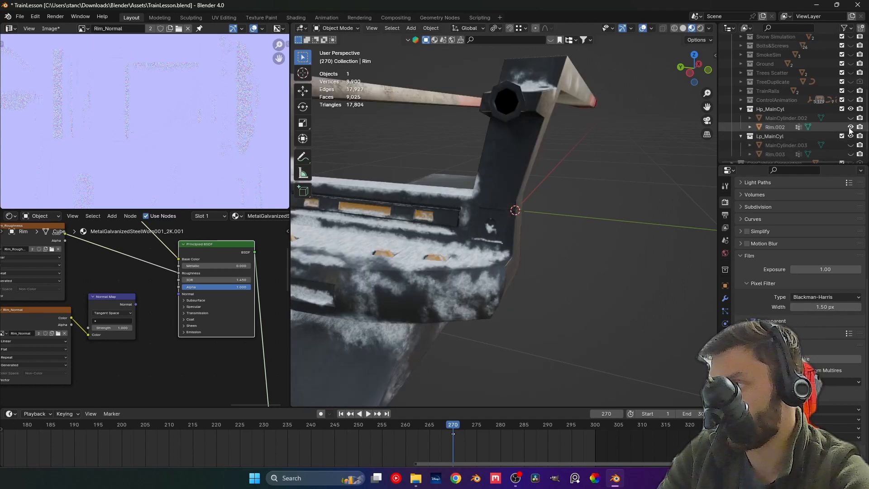
{"action": "middle_click_drag", "start_coordinate": [492, 221], "coordinate": [513, 257]}
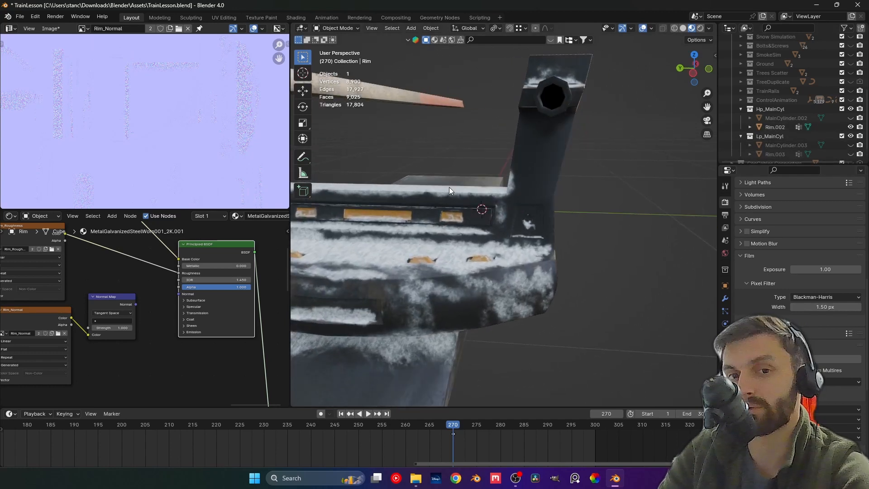
Switch the viewport to solid shading, compare Rim.002 with Rim.003, and leave both rims visible together
{"action": "left_click", "coordinate": [683, 28]}
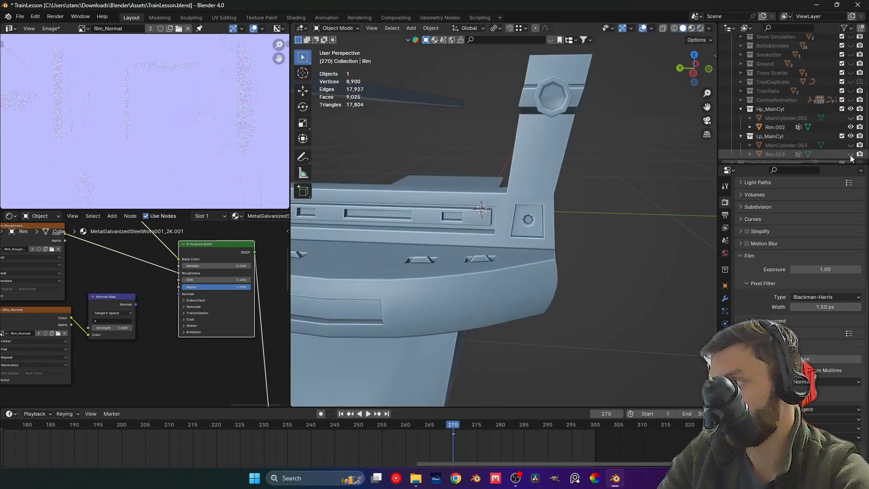
{"action": "left_click", "coordinate": [851, 127]}
{"action": "left_click", "coordinate": [850, 154]}
{"action": "middle_click_drag", "start_coordinate": [538, 273], "coordinate": [523, 241]}
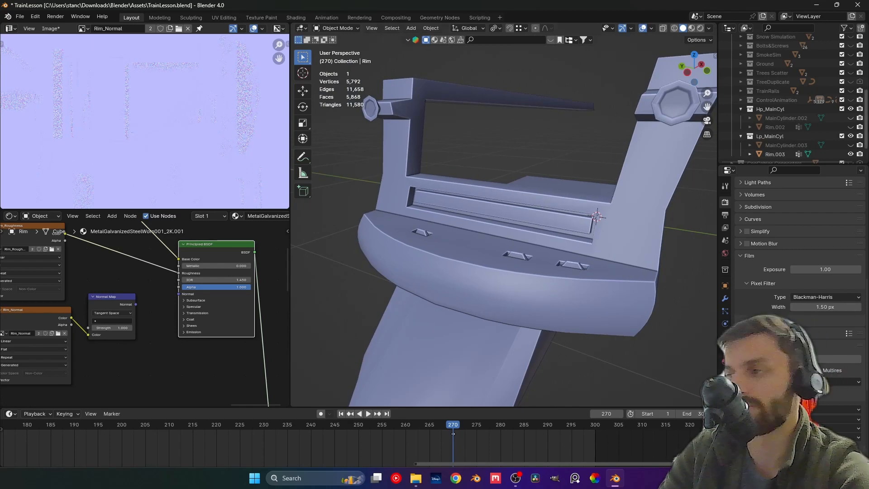
{"action": "left_click", "coordinate": [850, 128]}
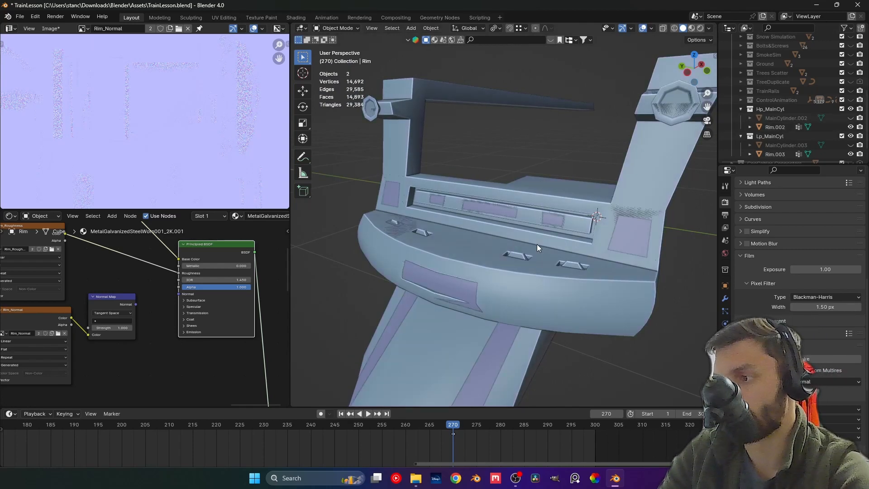
{"action": "mouse_move", "coordinate": [537, 243]}
{"action": "middle_mouse_down"}
{"action": "mouse_move", "coordinate": [510, 253]}
{"action": "mouse_move", "coordinate": [540, 253]}
{"action": "middle_mouse_up"}
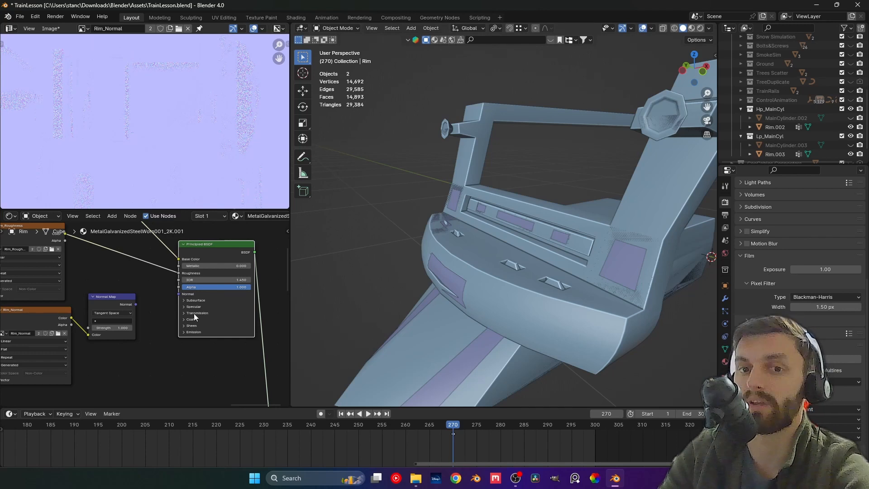
Review the rim material's Rim_Normal and Normal Map nodes, the overlapping rim meshes, and the Bake settings
{"action": "scroll", "coordinate": [45, 316], "scroll_direction": "down", "scroll_amount": 2}
{"action": "middle_click_drag", "start_coordinate": [46, 316], "coordinate": [80, 306]}
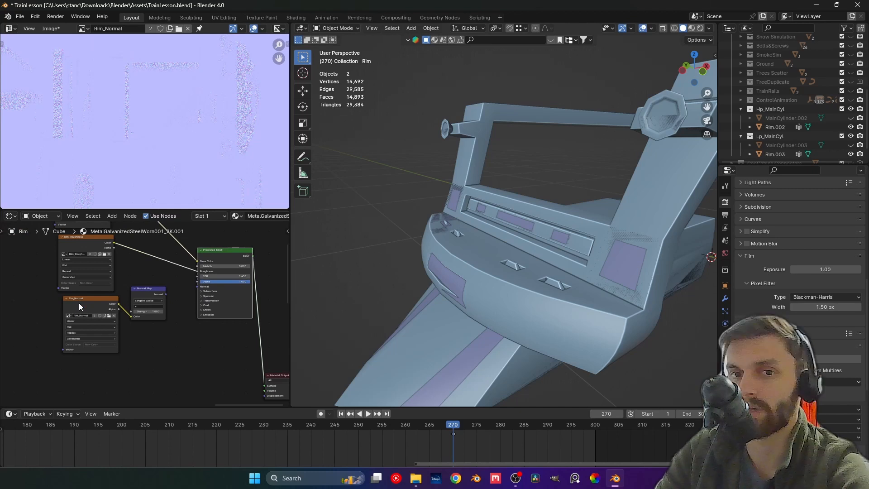
{"action": "scroll", "coordinate": [272, 294], "scroll_direction": "down", "scroll_amount": 1}
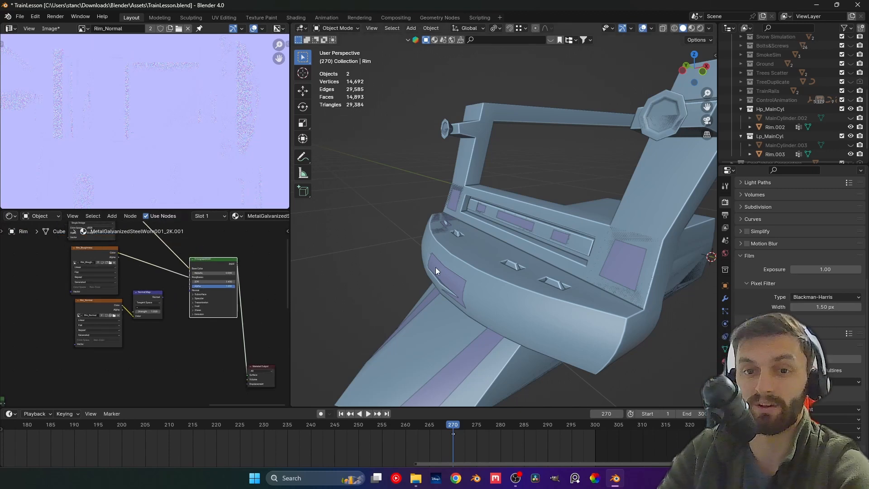
{"action": "middle_click_drag", "start_coordinate": [435, 267], "coordinate": [479, 268]}
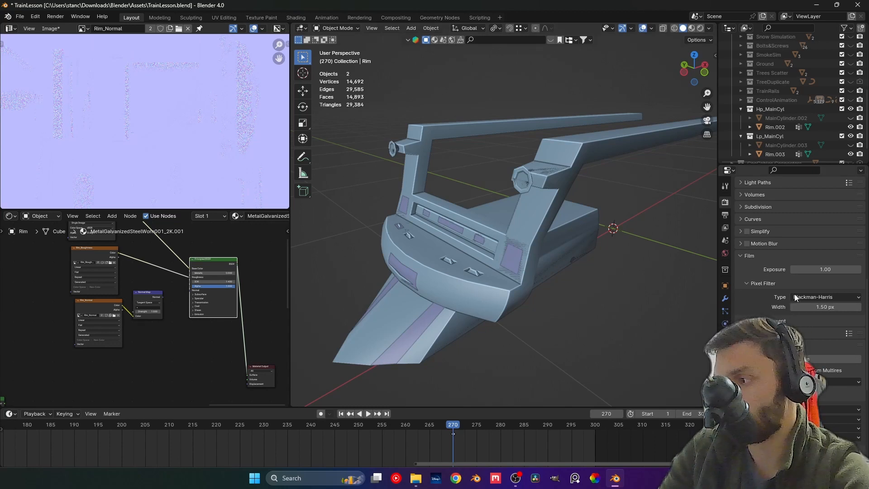
{"action": "scroll", "coordinate": [815, 325], "scroll_direction": "down", "scroll_amount": 4}
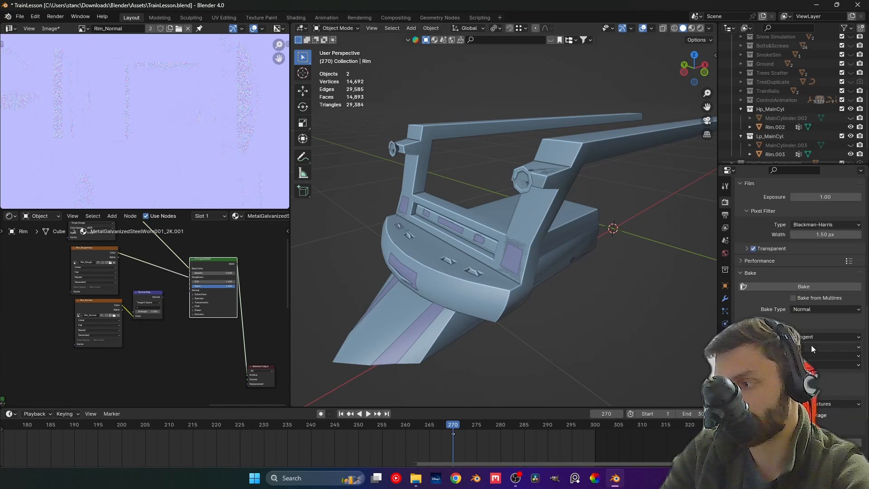
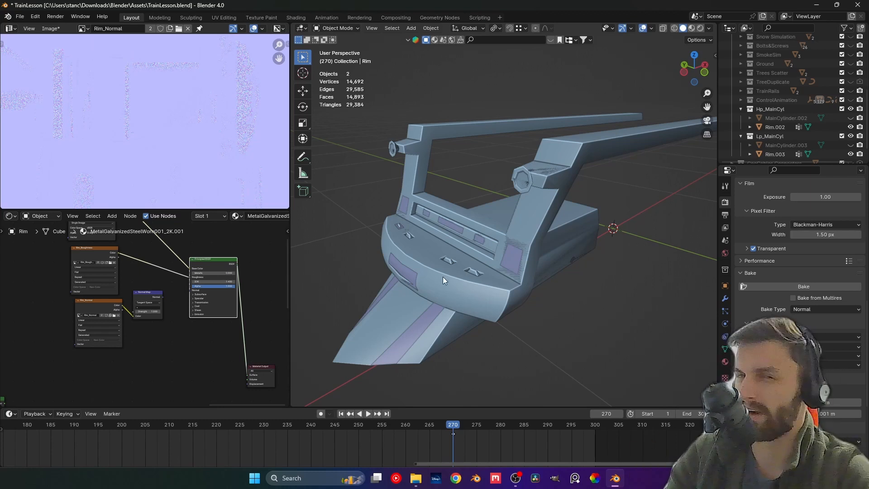
{"action": "middle_click_drag", "start_coordinate": [423, 290], "coordinate": [506, 266]}
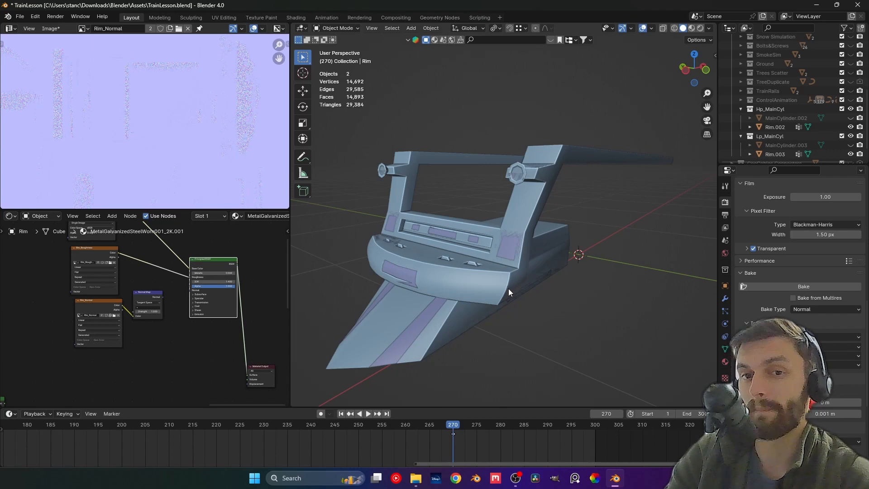
{"action": "middle_click_drag", "start_coordinate": [509, 291], "coordinate": [505, 305]}
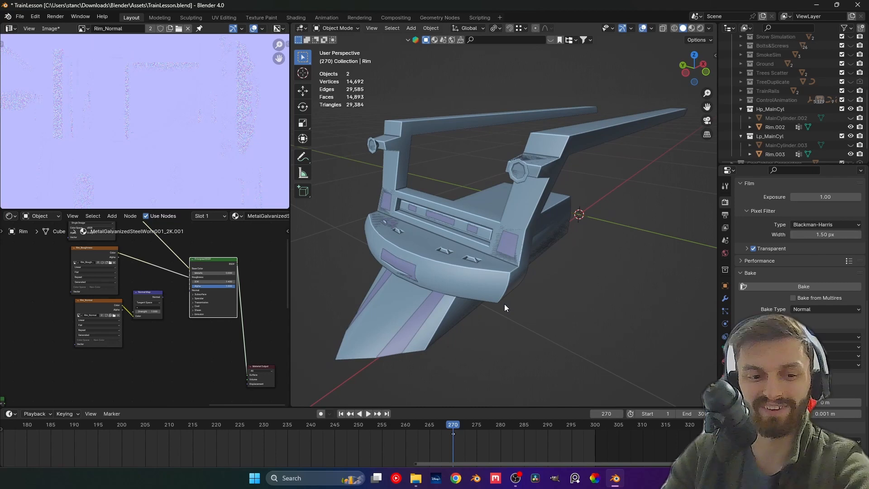
{"action": "scroll", "coordinate": [502, 293], "scroll_direction": "up", "scroll_amount": 3}
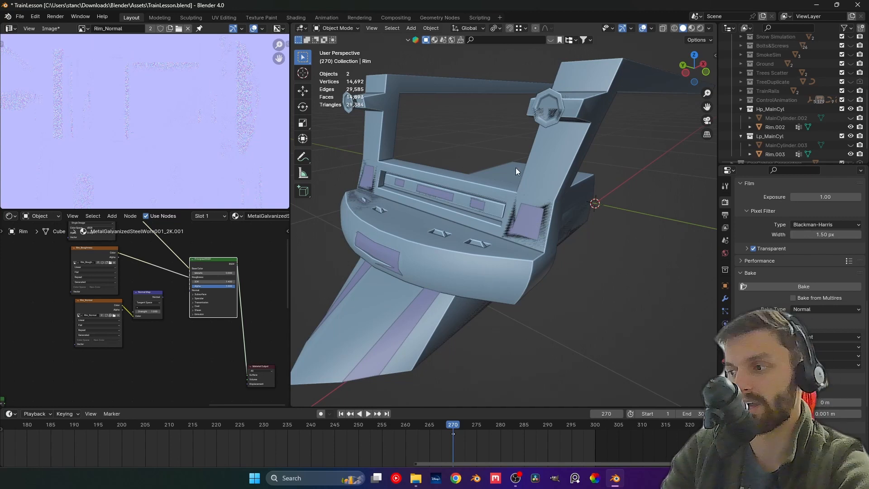
Make the Rim_Normal image texture node active, and select Rim.002 together with Rim.003 as the active object
{"action": "left_click", "coordinate": [552, 164]}
{"action": "middle_click_drag", "start_coordinate": [552, 165], "coordinate": [522, 230]}
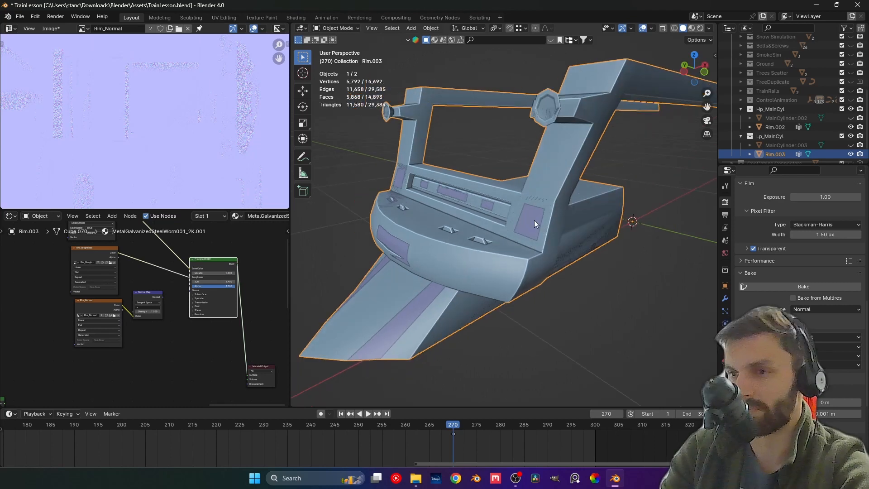
{"action": "left_click", "coordinate": [599, 280]}
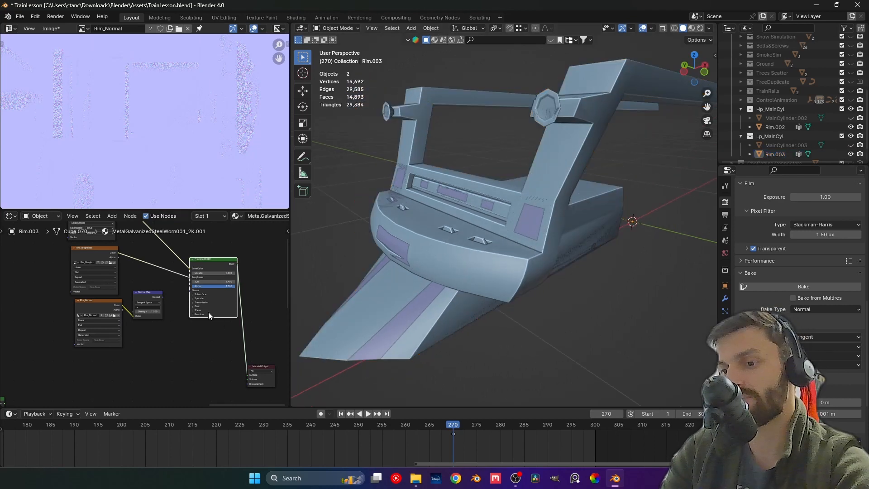
{"action": "mouse_move", "coordinate": [122, 324]}
{"action": "middle_mouse_down"}
{"action": "mouse_move", "coordinate": [58, 297]}
{"action": "mouse_move", "coordinate": [136, 317]}
{"action": "middle_mouse_up"}
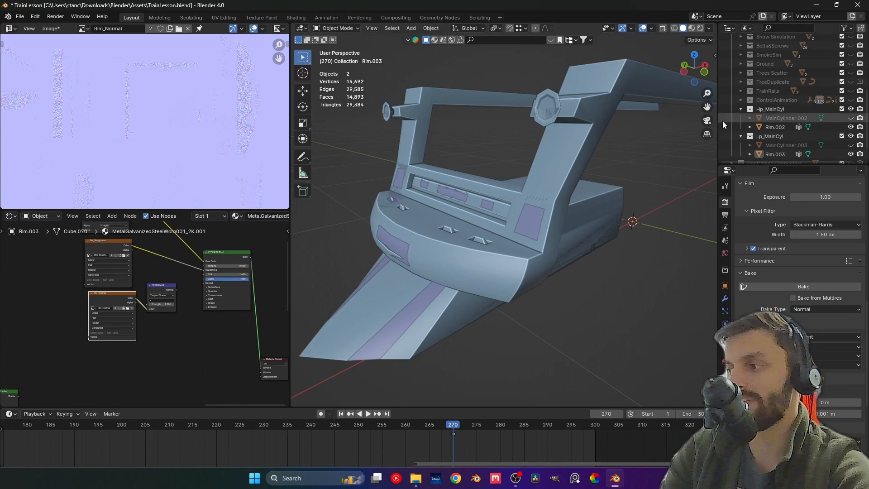
{"action": "left_click", "coordinate": [772, 130]}
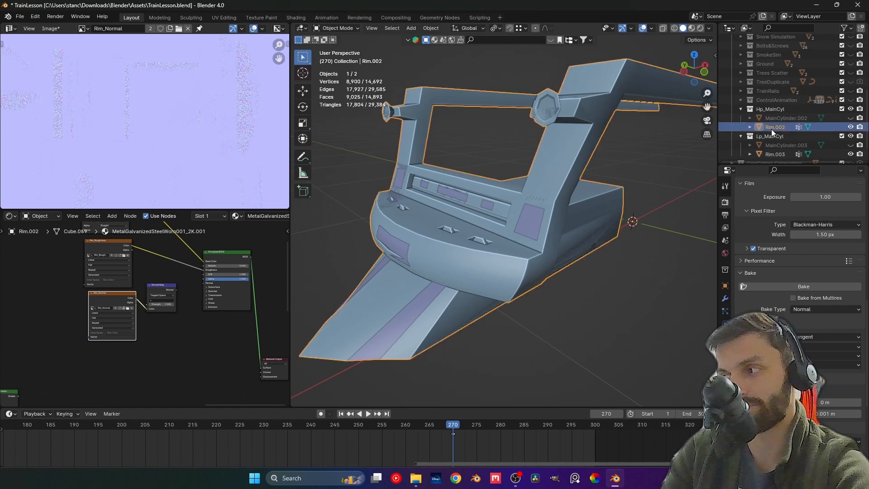
{"action": "left_click", "coordinate": [772, 154], "text": "ctrl"}
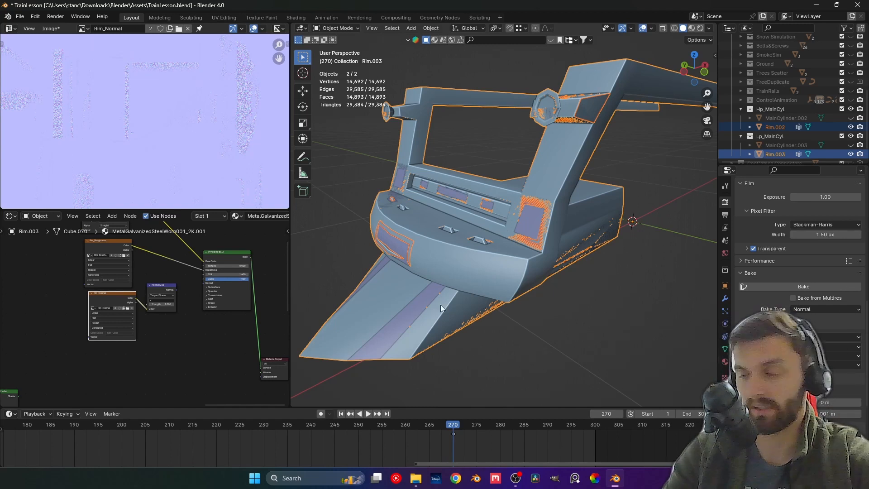
Examine the Selected to Active bake settings and the depth between the two rim meshes around the recessed front panels
{"action": "scroll", "coordinate": [786, 306], "scroll_direction": "down", "scroll_amount": 3}
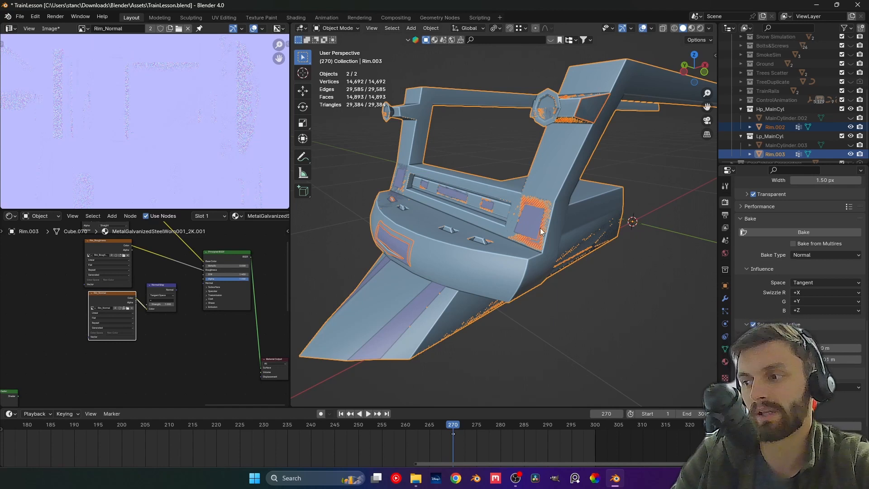
{"action": "middle_click_drag", "start_coordinate": [536, 226], "coordinate": [501, 215]}
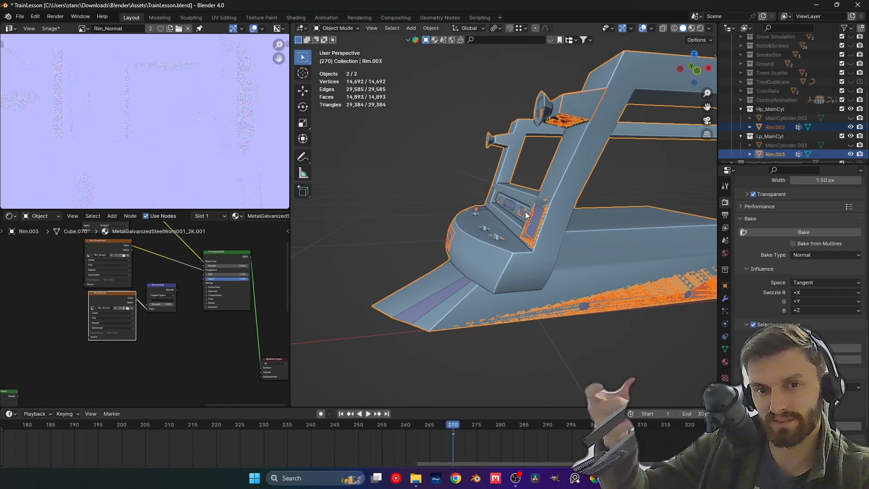
{"action": "scroll", "coordinate": [525, 211], "scroll_direction": "up", "scroll_amount": 4}
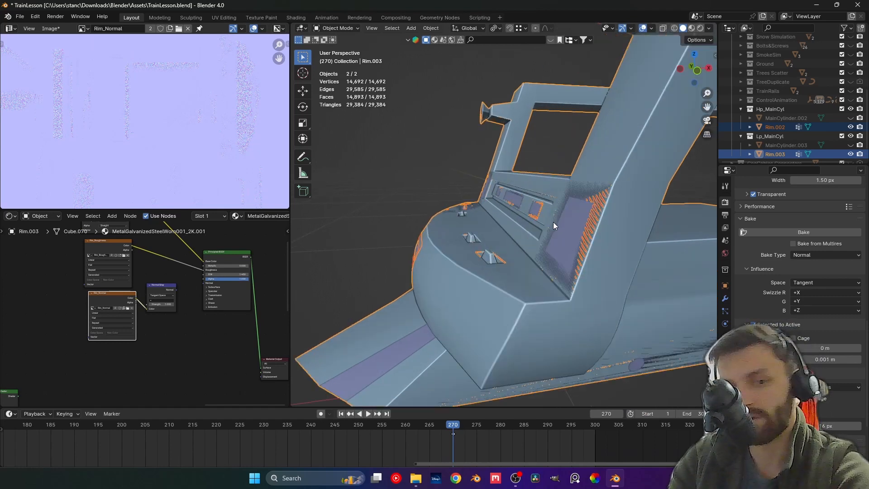
{"action": "middle_click_drag", "start_coordinate": [554, 222], "coordinate": [477, 254], "text": "shift"}
{"action": "scroll", "coordinate": [476, 253], "scroll_direction": "up", "scroll_amount": 4}
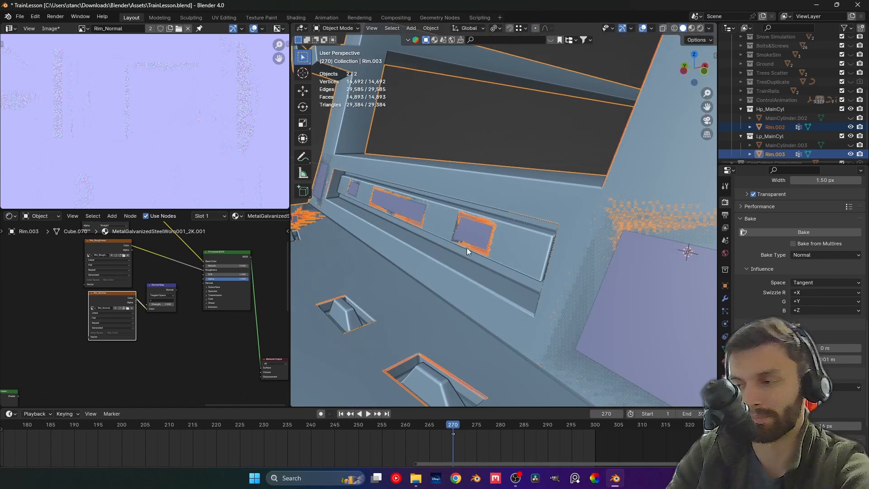
{"action": "mouse_move", "coordinate": [466, 247]}
{"action": "middle_mouse_down"}
{"action": "mouse_move", "coordinate": [457, 245]}
{"action": "mouse_move", "coordinate": [466, 249]}
{"action": "middle_mouse_up"}
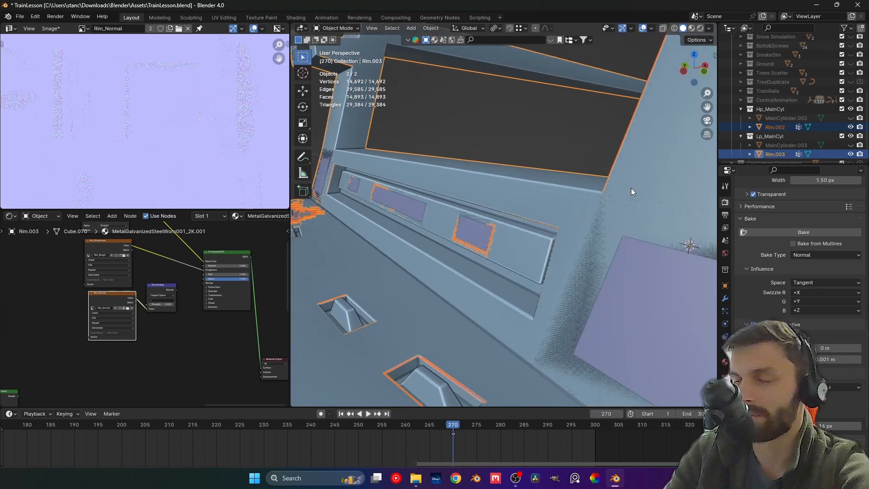
{"action": "middle_click_drag", "start_coordinate": [603, 213], "coordinate": [504, 231]}
{"action": "scroll", "coordinate": [504, 231], "scroll_direction": "up", "scroll_amount": 2}
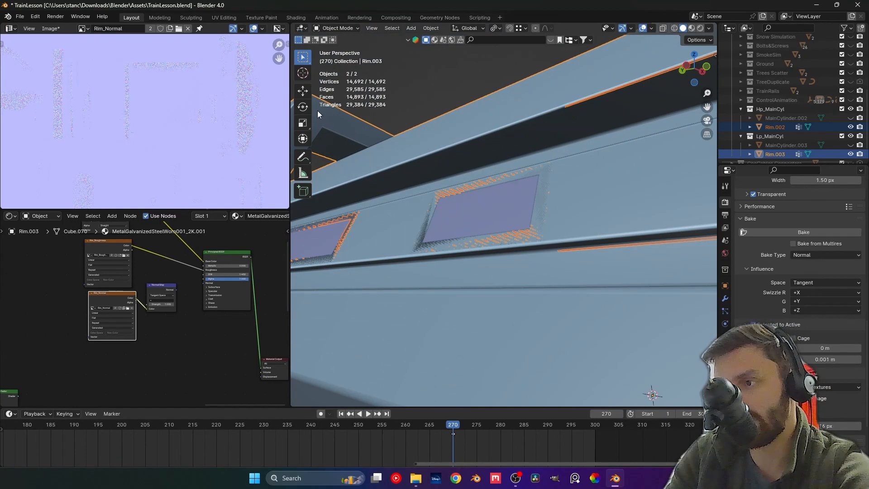
Measure the gap between the rim surfaces beside a recessed front panel and set the bake's Max Ray Distance to 0.008 m
{"action": "left_click", "coordinate": [303, 174]}
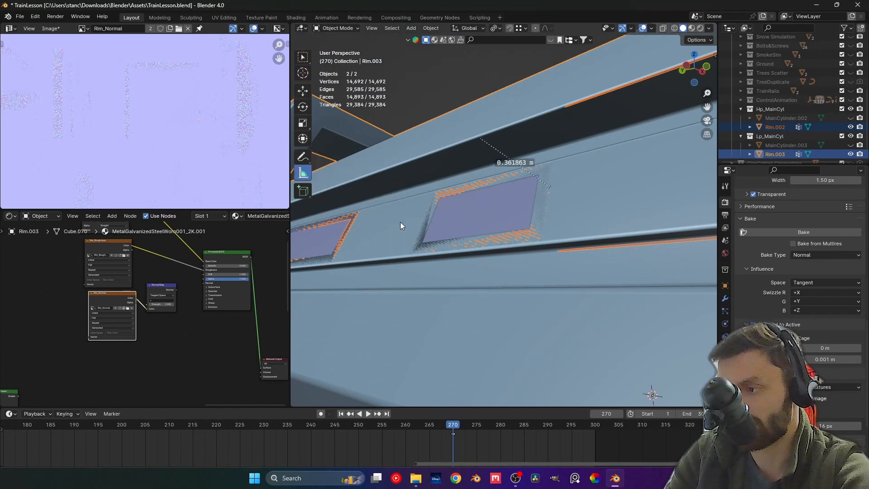
{"action": "left_click", "coordinate": [506, 255]}
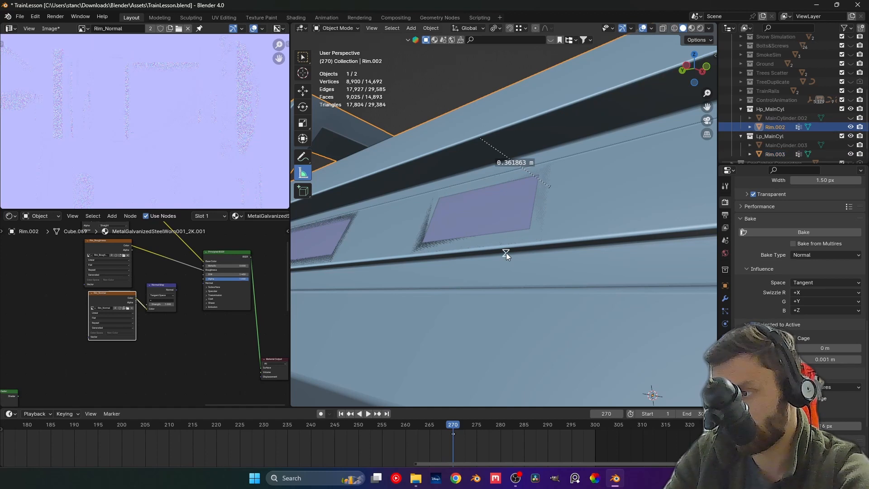
{"action": "left_click_drag", "start_coordinate": [506, 252], "coordinate": [494, 248]}
{"action": "middle_click_drag", "start_coordinate": [499, 246], "coordinate": [516, 268]}
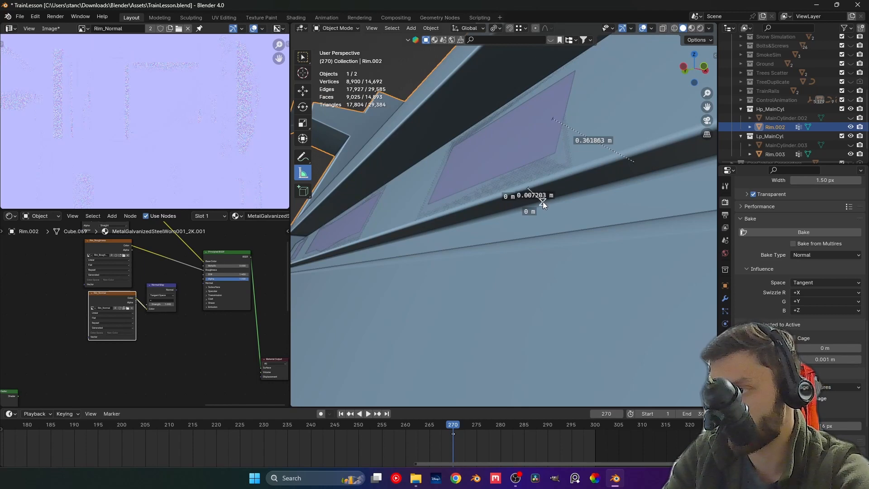
{"action": "middle_click_drag", "start_coordinate": [542, 202], "coordinate": [565, 272]}
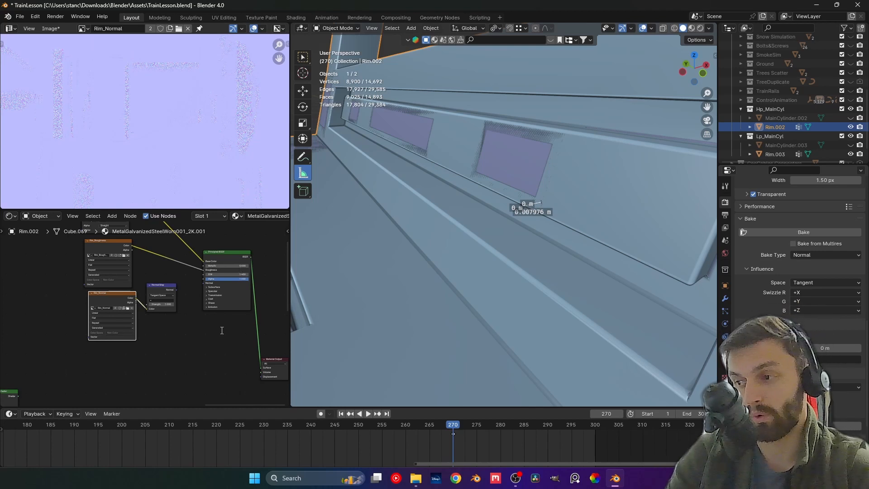
{"action": "left_click", "coordinate": [303, 57]}
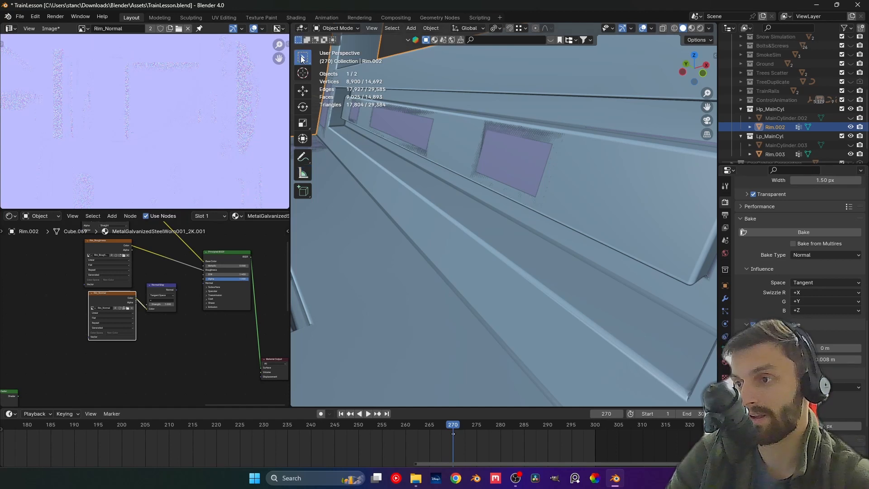
Open the GoldMaterialRim material of Rim.002 and locate its Rim_Normal image texture node
{"action": "scroll", "coordinate": [468, 311], "scroll_direction": "down", "scroll_amount": 6}
{"action": "scroll", "coordinate": [467, 312], "scroll_direction": "down", "scroll_amount": 5}
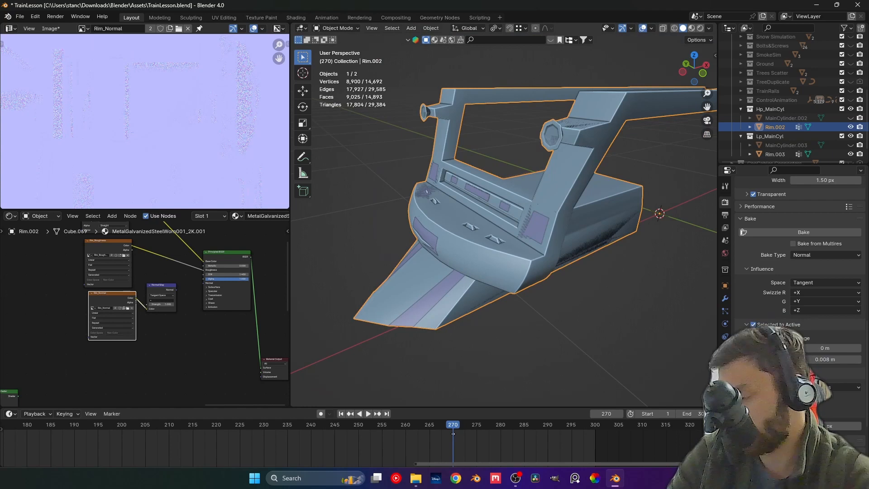
{"action": "left_click", "coordinate": [726, 362]}
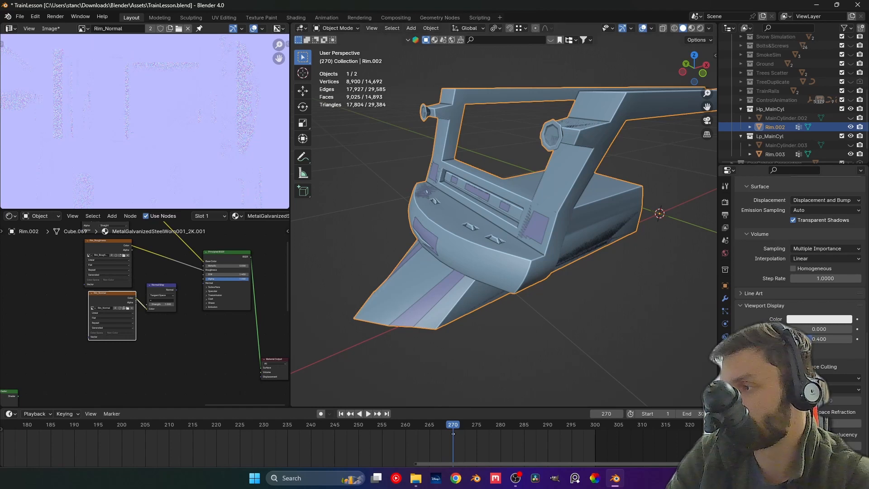
{"action": "scroll", "coordinate": [771, 282], "scroll_direction": "up", "scroll_amount": 15}
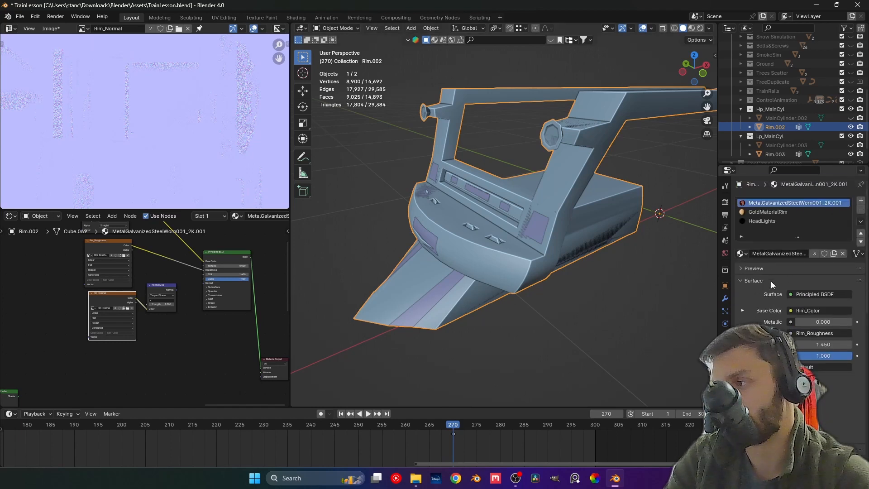
{"action": "left_click", "coordinate": [763, 213]}
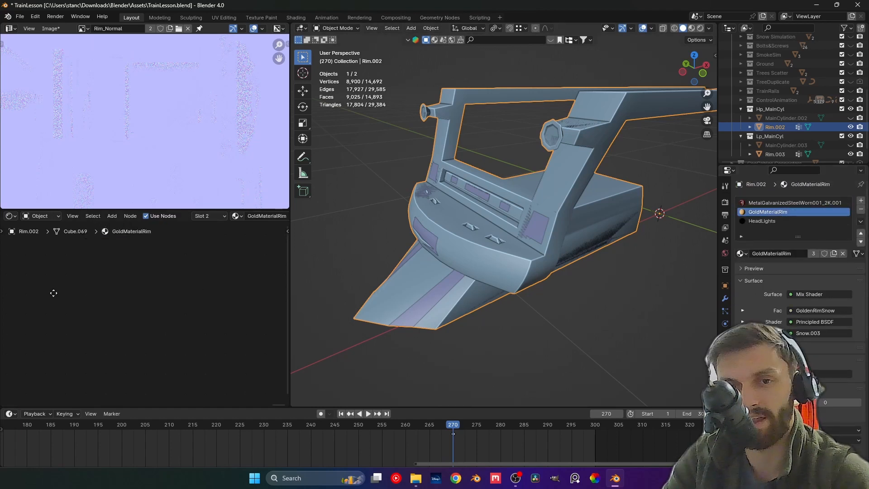
{"action": "middle_click_drag", "start_coordinate": [53, 293], "coordinate": [222, 267]}
{"action": "scroll", "coordinate": [187, 312], "scroll_direction": "up", "scroll_amount": 9}
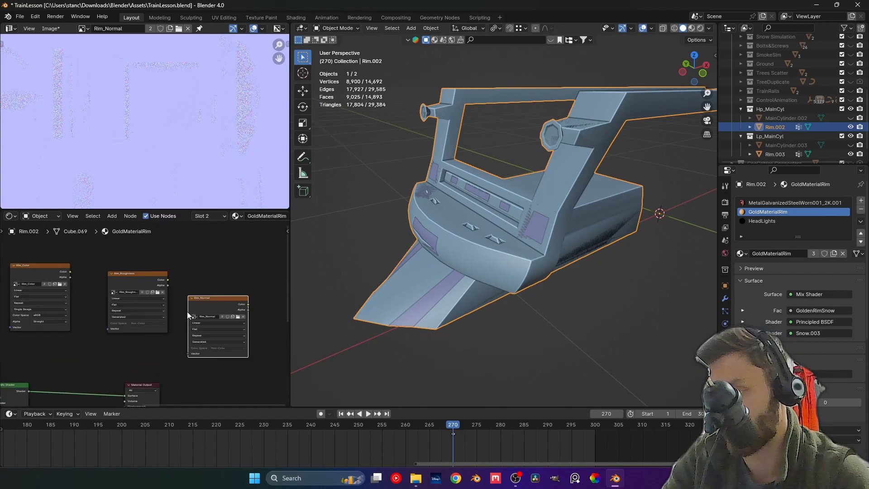
Open the MetalGalvanizedSteelWorn001_2K.001 material of Rim.002 and locate its Rim_Normal image texture node
{"action": "scroll", "coordinate": [187, 313], "scroll_direction": "up", "scroll_amount": 1}
{"action": "middle_click_drag", "start_coordinate": [233, 309], "coordinate": [188, 305]}
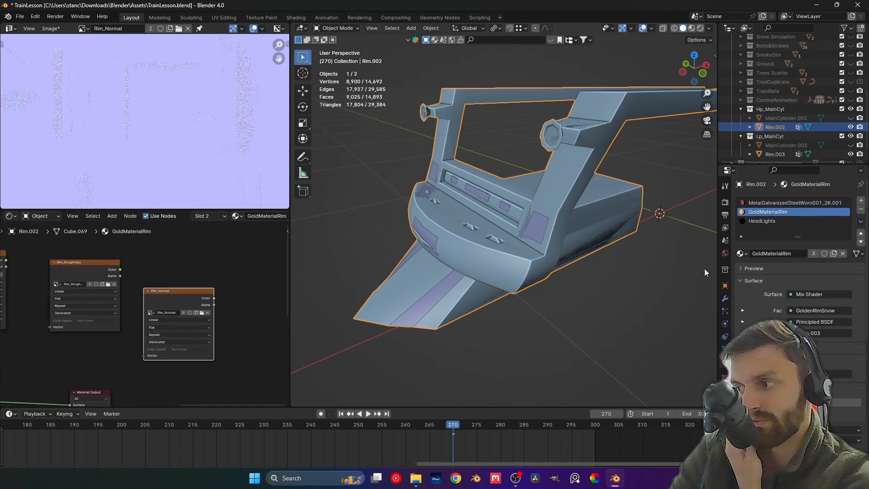
{"action": "left_click", "coordinate": [785, 203]}
{"action": "scroll", "coordinate": [211, 306], "scroll_direction": "down", "scroll_amount": 3}
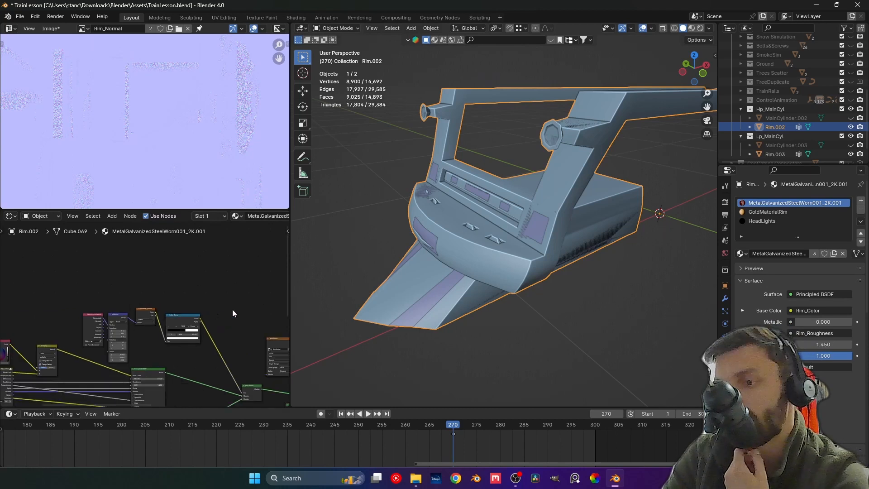
{"action": "middle_click_drag", "start_coordinate": [232, 309], "coordinate": [113, 351]}
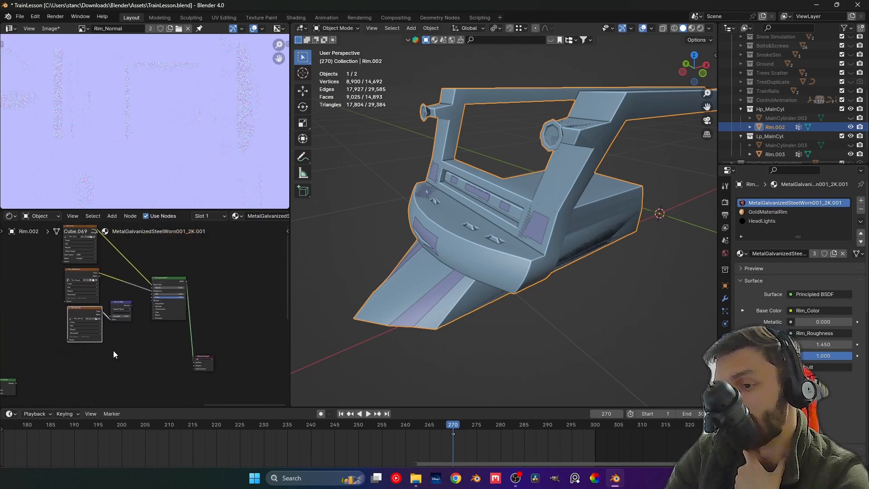
{"action": "scroll", "coordinate": [114, 350], "scroll_direction": "up", "scroll_amount": 2}
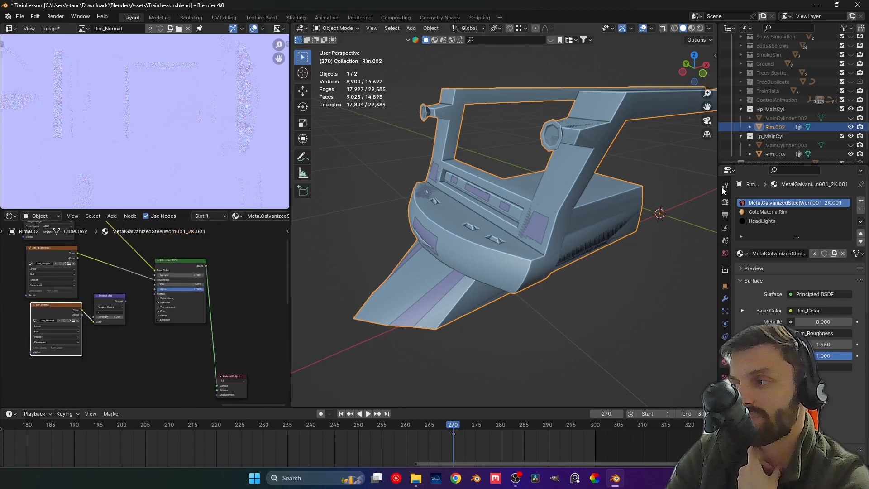
Add Rim.003 to the selection as the active object and bake the normal map from Rim.002 onto it
{"action": "left_click", "coordinate": [779, 157], "text": "ctrl"}
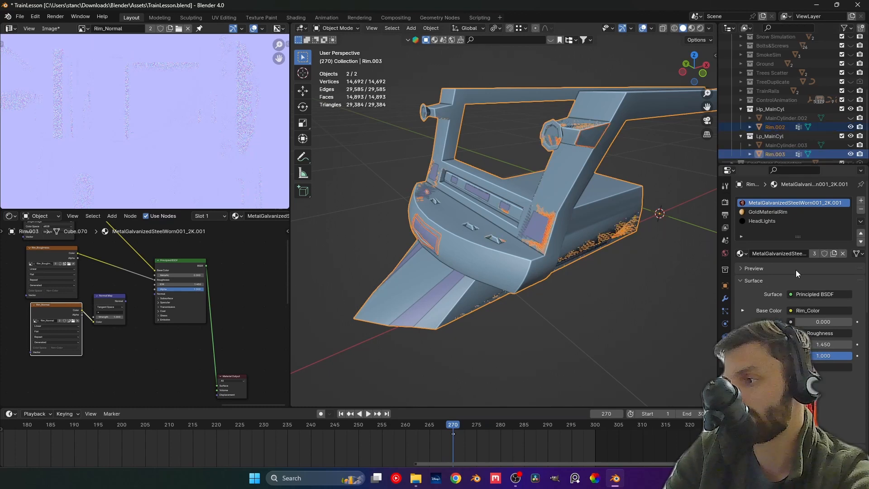
{"action": "left_click", "coordinate": [725, 202]}
{"action": "scroll", "coordinate": [797, 263], "scroll_direction": "down", "scroll_amount": 10}
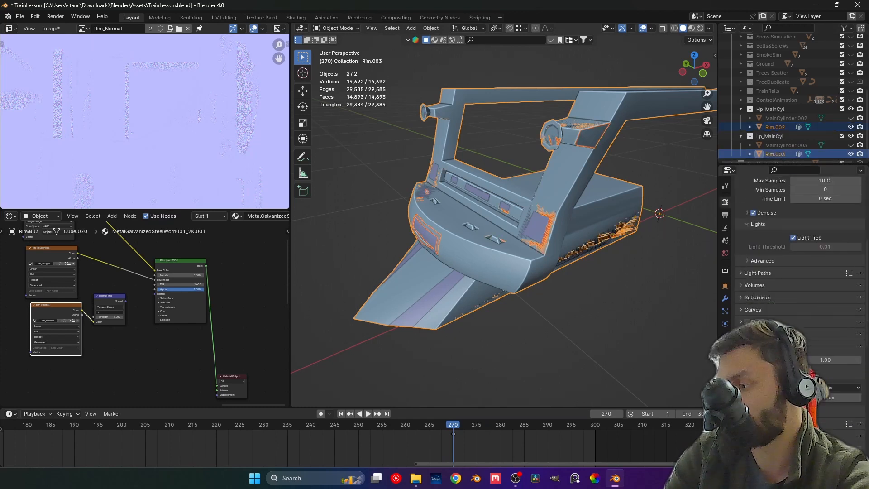
{"action": "scroll", "coordinate": [793, 286], "scroll_direction": "down", "scroll_amount": 6}
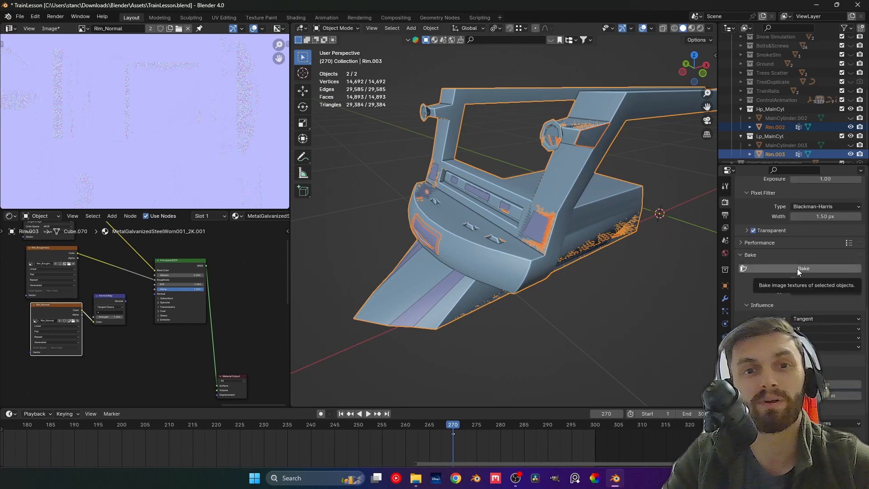
{"action": "left_click", "coordinate": [797, 269]}
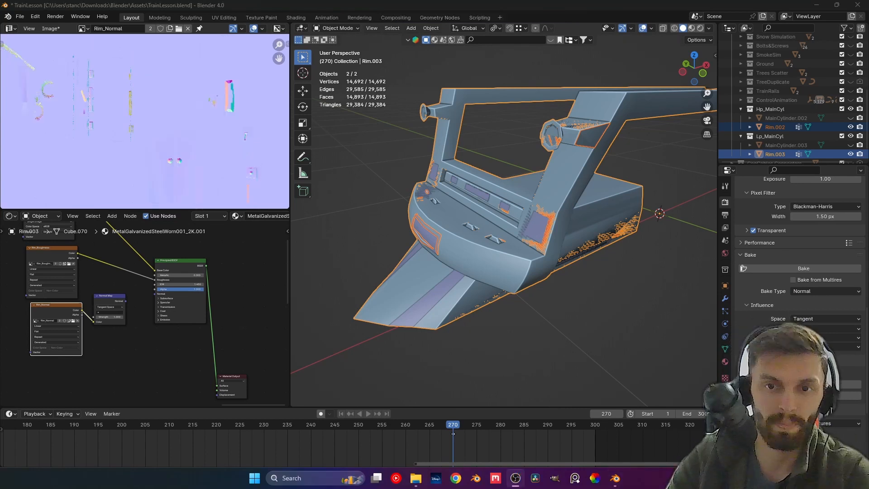
Examine the freshly baked Rim_Normal image for captured surface details and artifacts
{"action": "scroll", "coordinate": [170, 136], "scroll_direction": "down", "scroll_amount": 4}
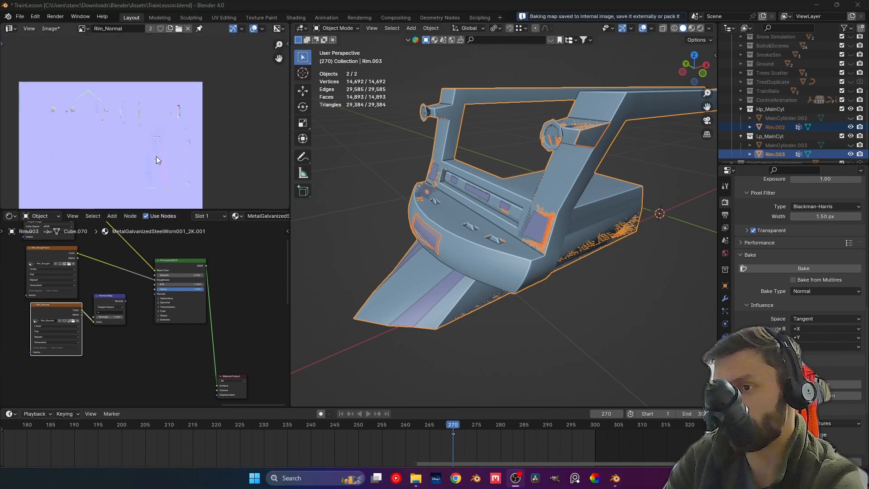
{"action": "scroll", "coordinate": [181, 109], "scroll_direction": "up", "scroll_amount": 1}
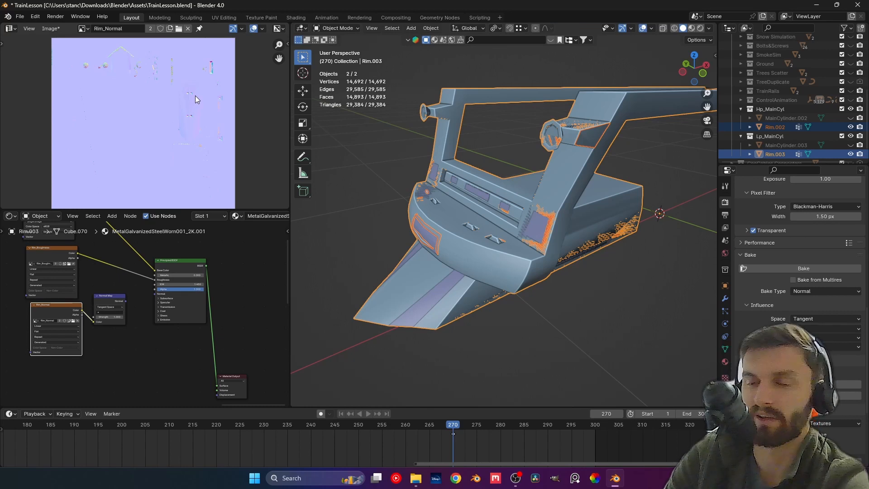
{"action": "scroll", "coordinate": [195, 95], "scroll_direction": "up", "scroll_amount": 3}
{"action": "scroll", "coordinate": [201, 183], "scroll_direction": "up", "scroll_amount": 3}
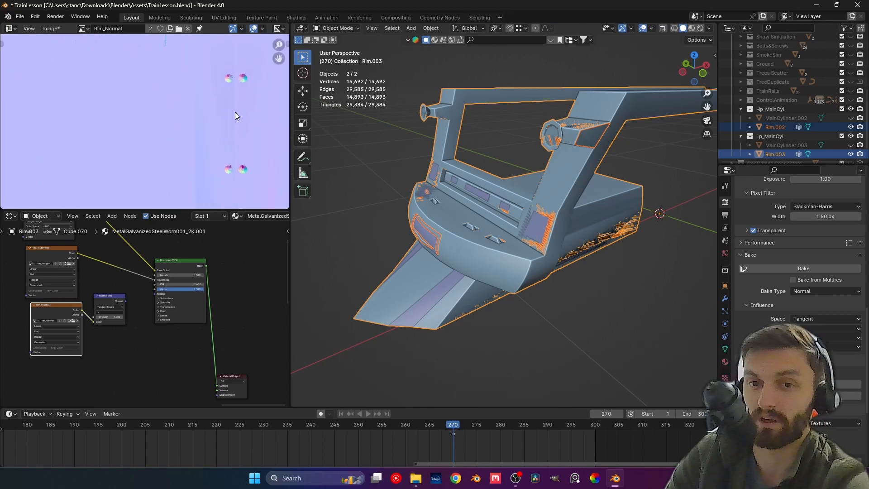
{"action": "middle_click_drag", "start_coordinate": [235, 112], "coordinate": [167, 157]}
{"action": "scroll", "coordinate": [190, 120], "scroll_direction": "up", "scroll_amount": 4}
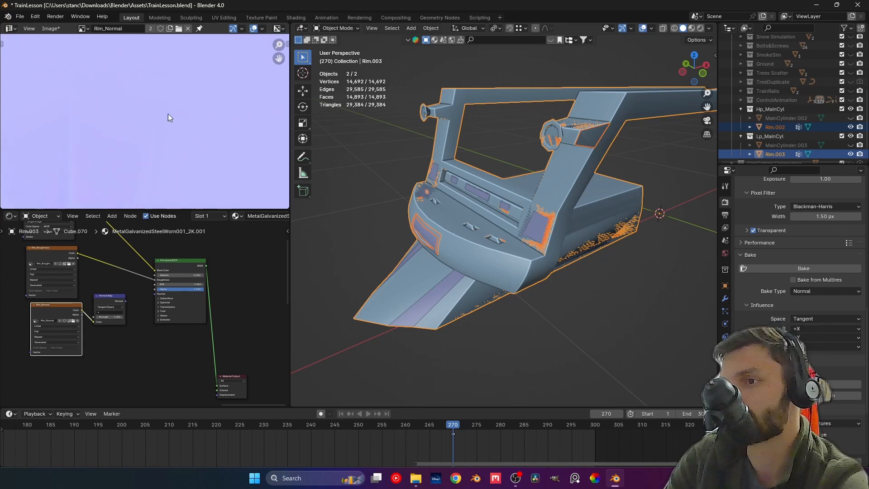
{"action": "scroll", "coordinate": [168, 113], "scroll_direction": "down", "scroll_amount": 2}
{"action": "middle_click_drag", "start_coordinate": [174, 119], "coordinate": [165, 186]}
{"action": "scroll", "coordinate": [171, 152], "scroll_direction": "down", "scroll_amount": 2}
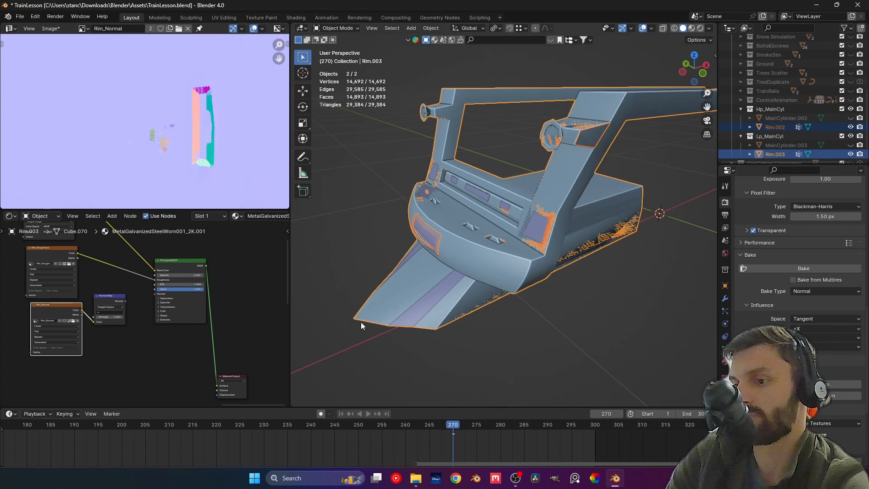
Connect the Normal Map node's Normal output to the Normal input of the Principled BSDF
{"action": "scroll", "coordinate": [145, 310], "scroll_direction": "up", "scroll_amount": 1}
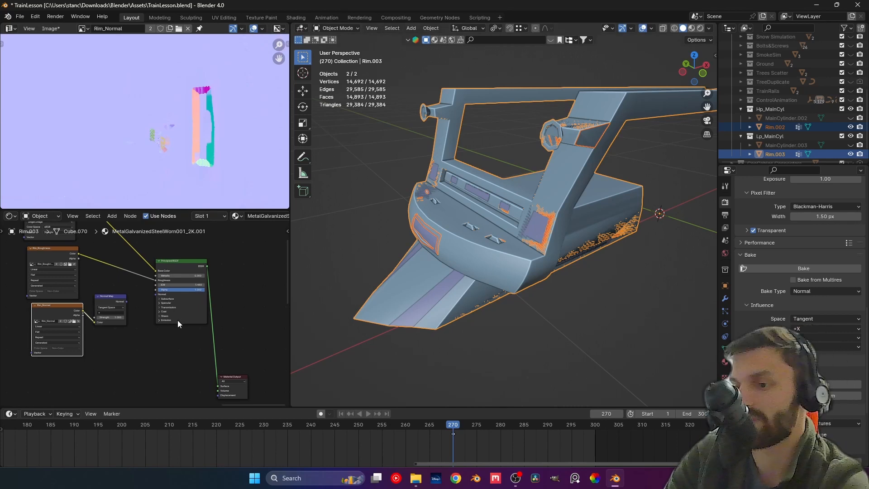
{"action": "left_click", "coordinate": [122, 299]}
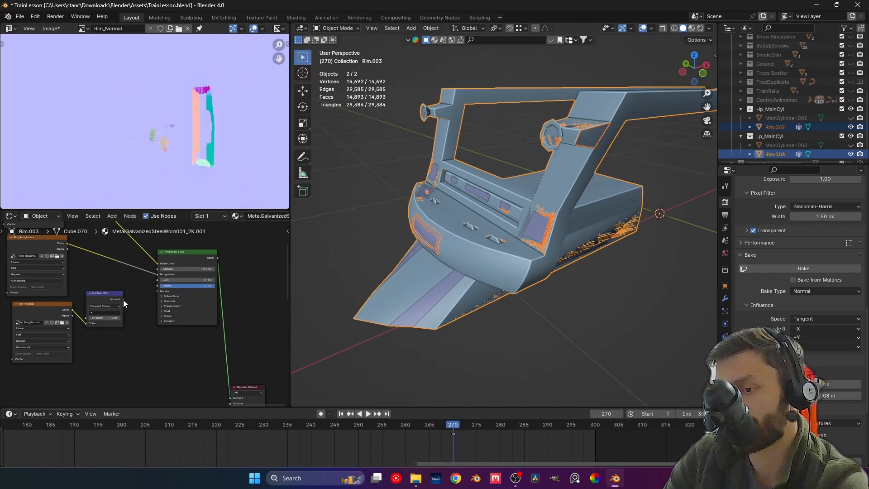
{"action": "left_click_drag", "start_coordinate": [122, 300], "coordinate": [151, 294]}
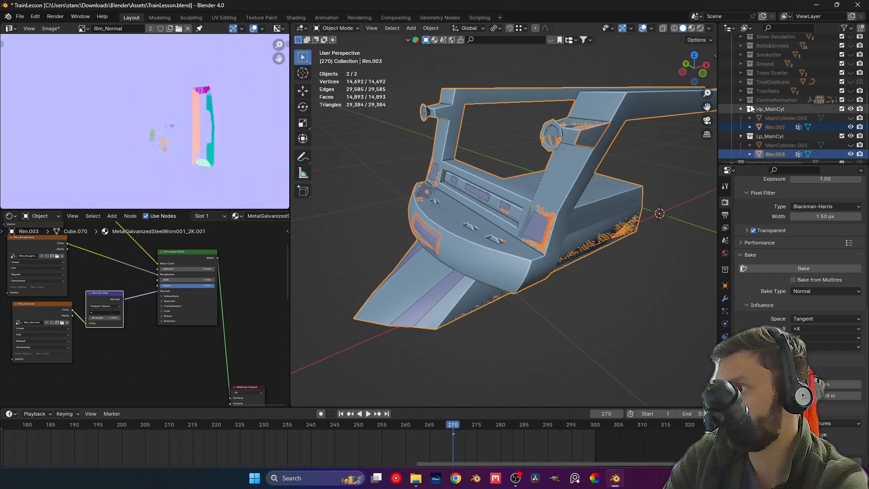
Switch the viewport to material preview, deselect everything and hide the high-poly Rim.002
{"action": "left_click", "coordinate": [693, 30]}
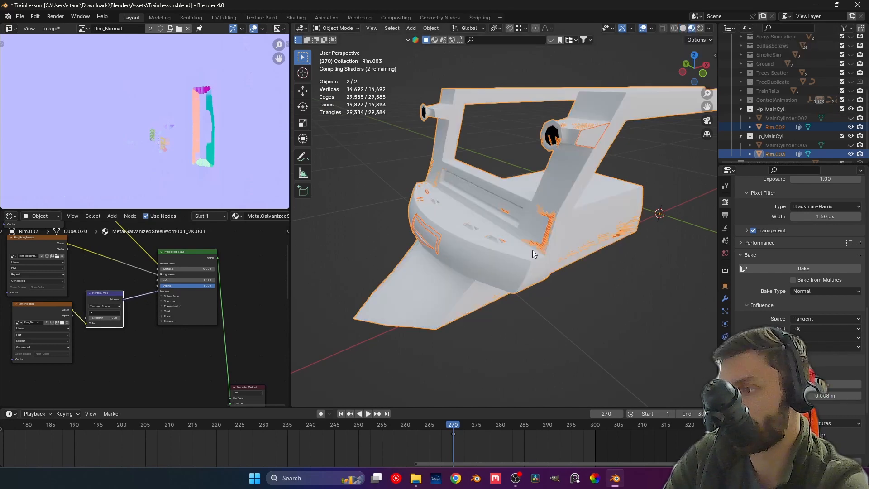
{"action": "left_click", "coordinate": [612, 308]}
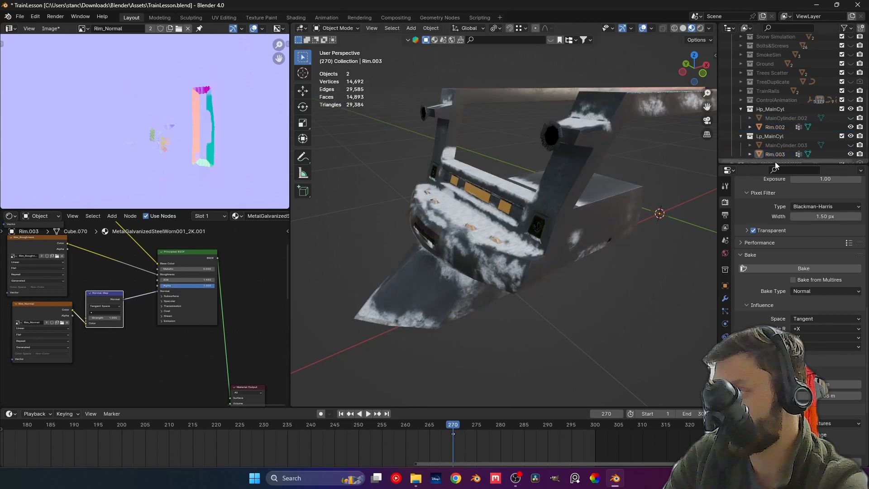
{"action": "left_click", "coordinate": [851, 128]}
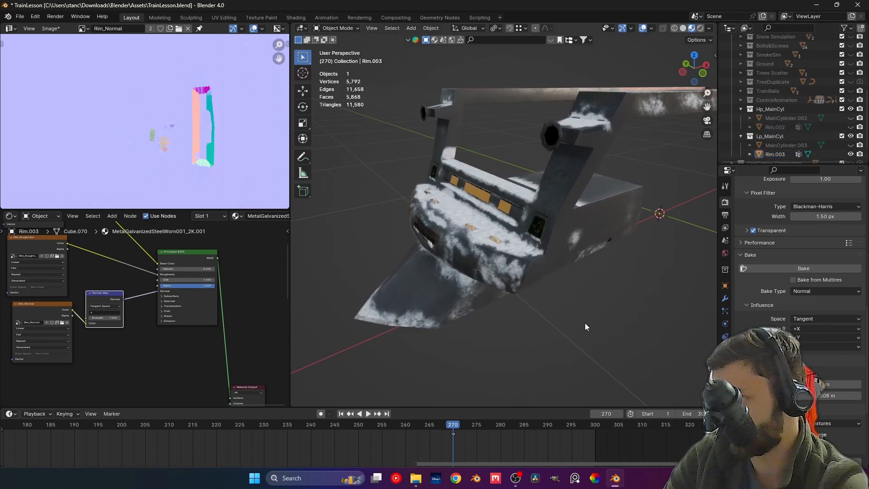
Examine the baked normal detail on Rim.003 around the front panels and the recessed panel on the pillar
{"action": "middle_click_drag", "start_coordinate": [514, 271], "coordinate": [497, 249]}
{"action": "scroll", "coordinate": [477, 252], "scroll_direction": "up", "scroll_amount": 5}
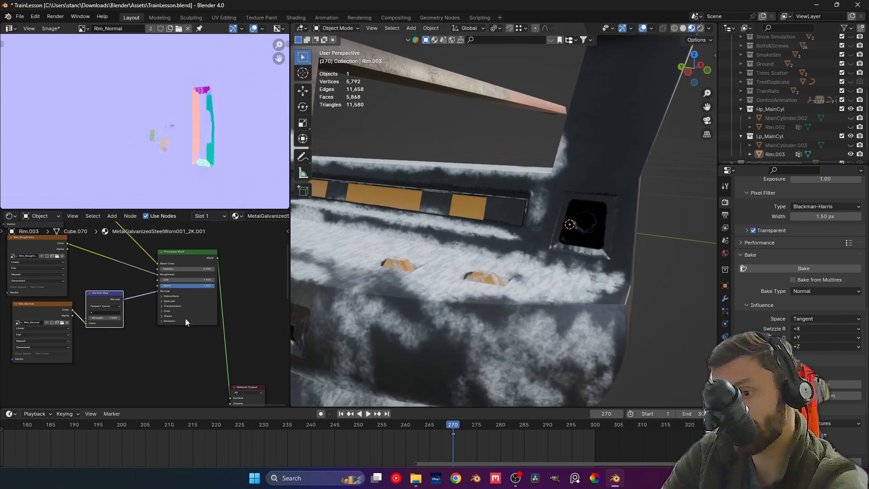
{"action": "scroll", "coordinate": [203, 288], "scroll_direction": "up", "scroll_amount": 3}
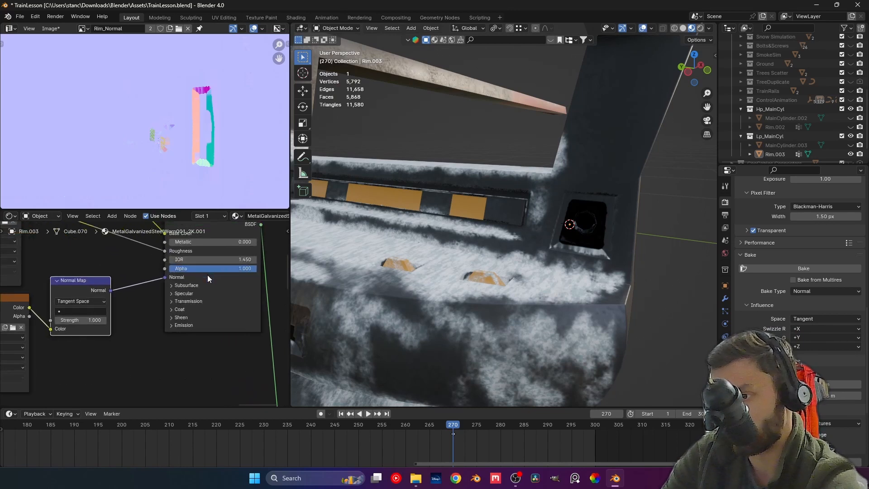
{"action": "scroll", "coordinate": [541, 231], "scroll_direction": "down", "scroll_amount": 5}
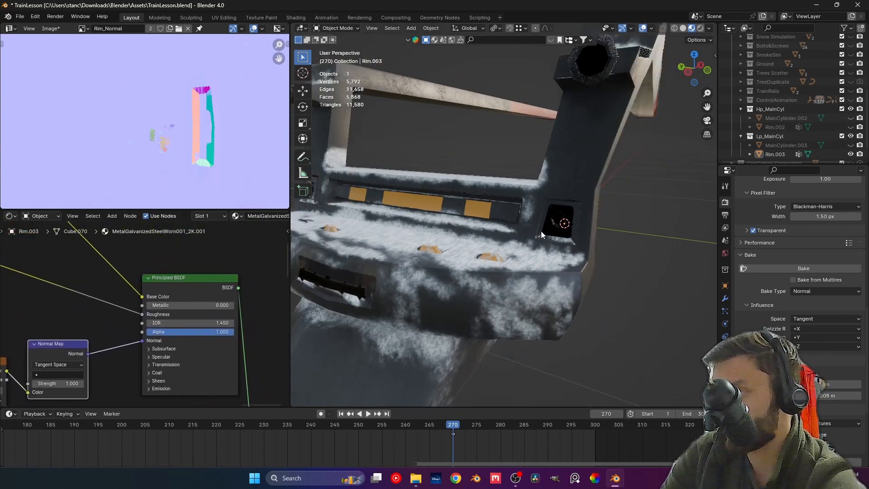
{"action": "middle_click_drag", "start_coordinate": [541, 231], "coordinate": [362, 190]}
{"action": "scroll", "coordinate": [584, 236], "scroll_direction": "up", "scroll_amount": 5}
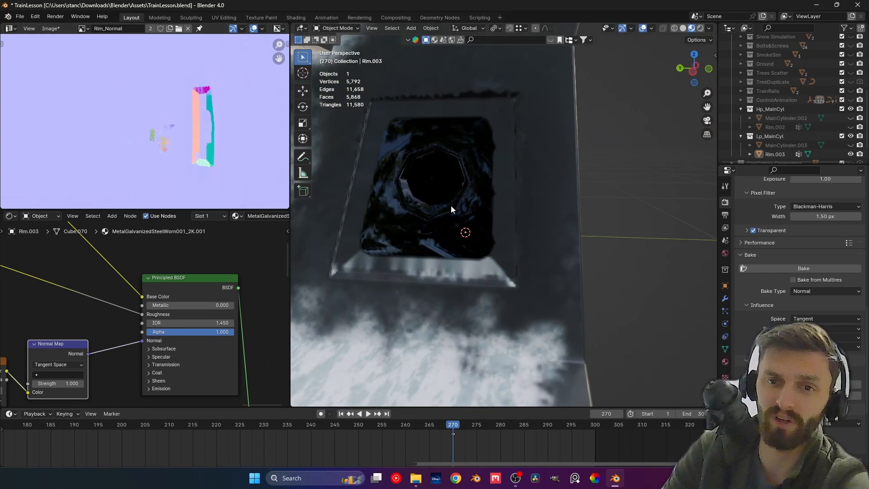
{"action": "scroll", "coordinate": [451, 206], "scroll_direction": "down", "scroll_amount": 6}
{"action": "middle_click_drag", "start_coordinate": [448, 211], "coordinate": [473, 225]}
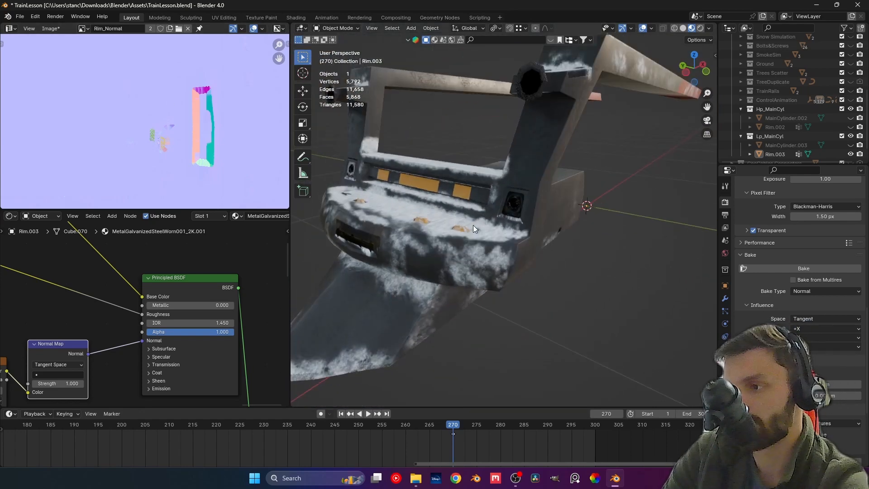
Set the Normal Map node's strength to 0.6 while checking the front of Rim.003
{"action": "scroll", "coordinate": [474, 225], "scroll_direction": "up", "scroll_amount": 7}
{"action": "middle_click_drag", "start_coordinate": [422, 205], "coordinate": [478, 233], "text": "shift"}
{"action": "scroll", "coordinate": [478, 233], "scroll_direction": "down", "scroll_amount": 6}
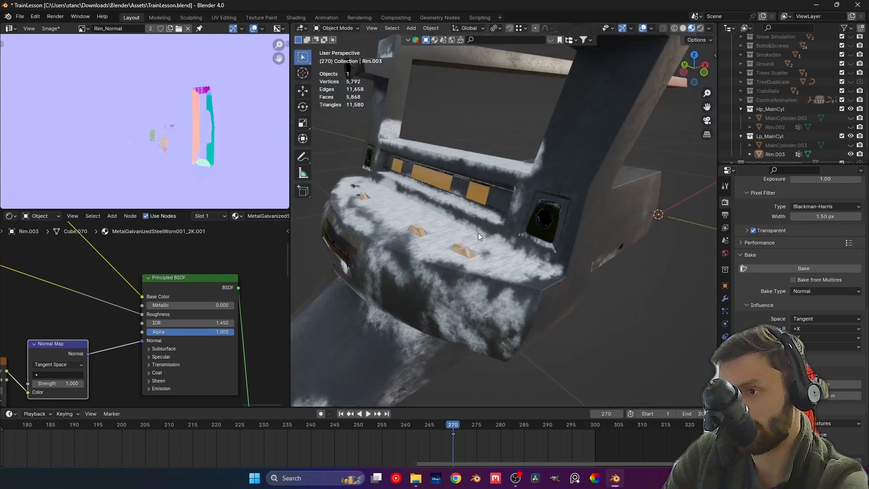
{"action": "mouse_move", "coordinate": [63, 384]}
{"action": "left_mouse_down"}
{"action": "mouse_move", "coordinate": [40, 384]}
{"action": "mouse_move", "coordinate": [78, 383]}
{"action": "mouse_move", "coordinate": [62, 384]}
{"action": "left_mouse_up"}
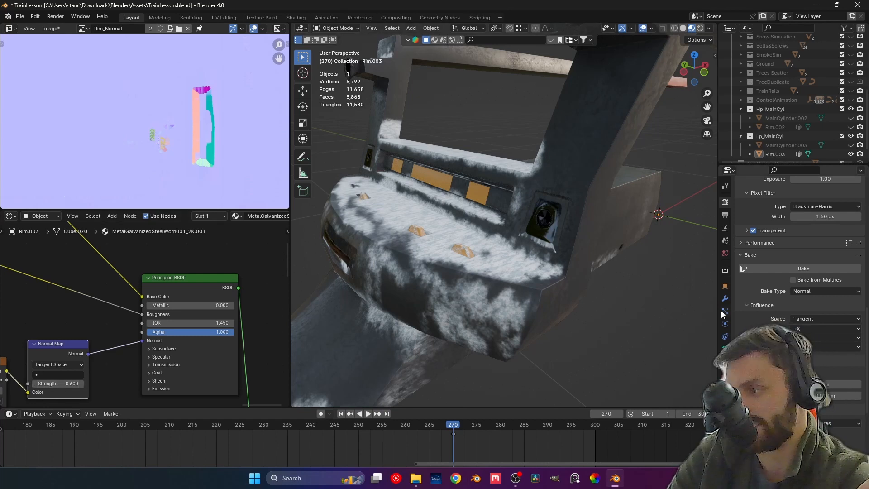
Review the Selected to Active bake settings and inspect the Rim_Normal image around its recessed and edge details
{"action": "scroll", "coordinate": [797, 317], "scroll_direction": "down", "scroll_amount": 4}
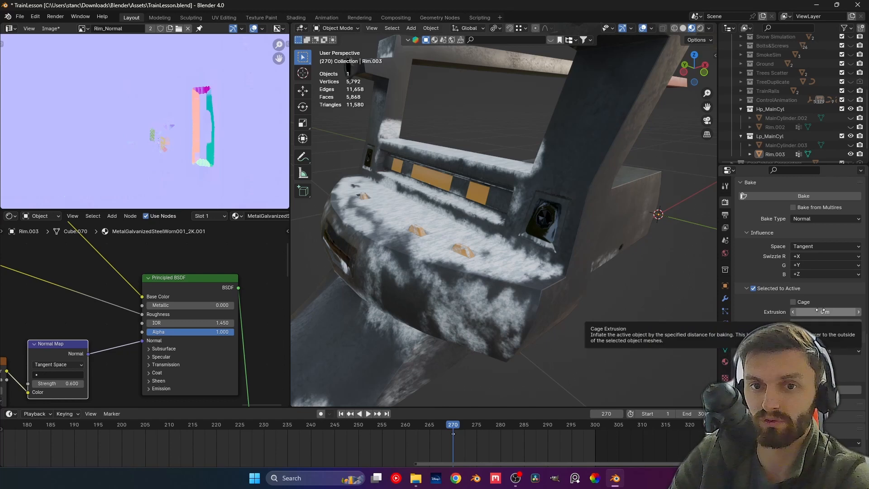
{"action": "middle_click_drag", "start_coordinate": [204, 132], "coordinate": [225, 149]}
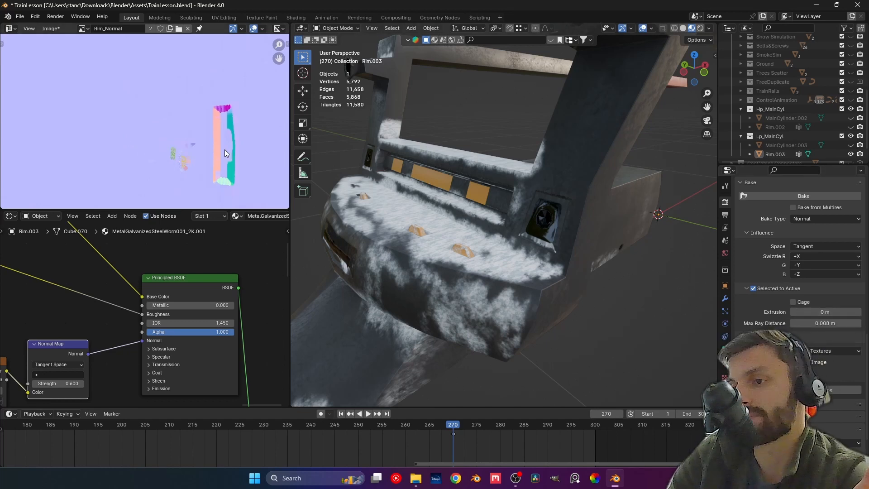
{"action": "scroll", "coordinate": [225, 149], "scroll_direction": "down", "scroll_amount": 3}
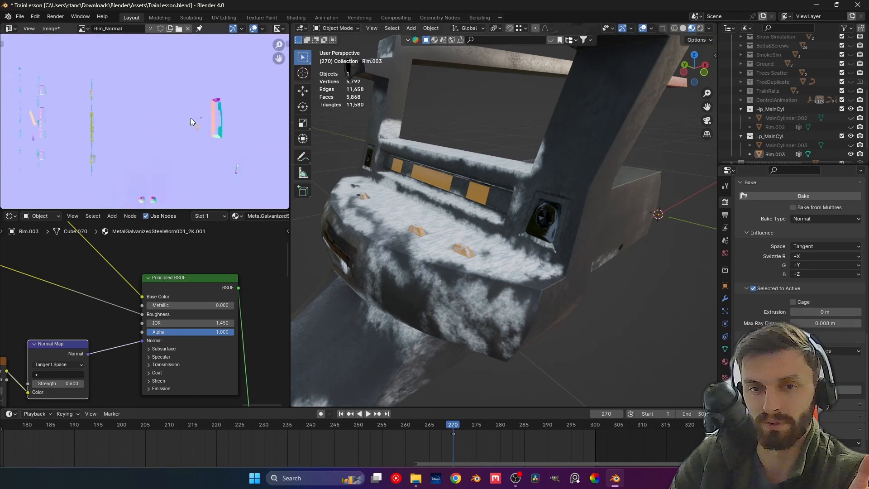
{"action": "scroll", "coordinate": [191, 118], "scroll_direction": "up", "scroll_amount": 5}
{"action": "middle_click_drag", "start_coordinate": [191, 118], "coordinate": [75, 118]}
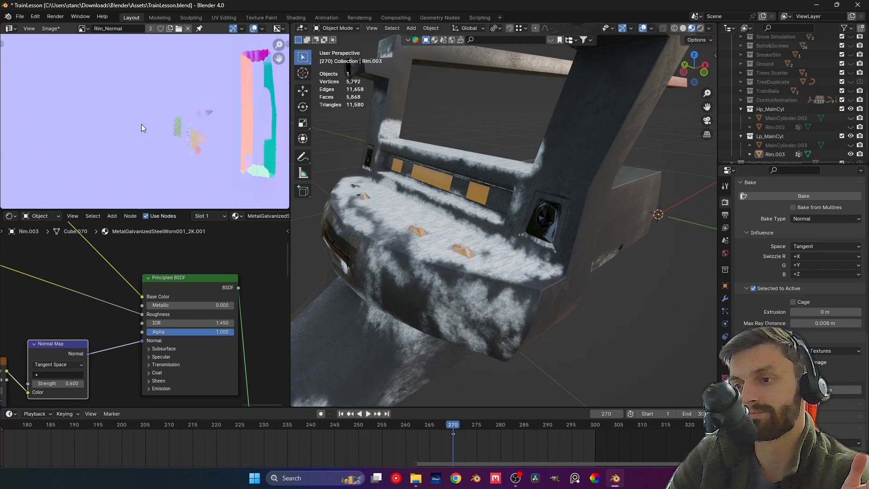
{"action": "scroll", "coordinate": [187, 125], "scroll_direction": "down", "scroll_amount": 6}
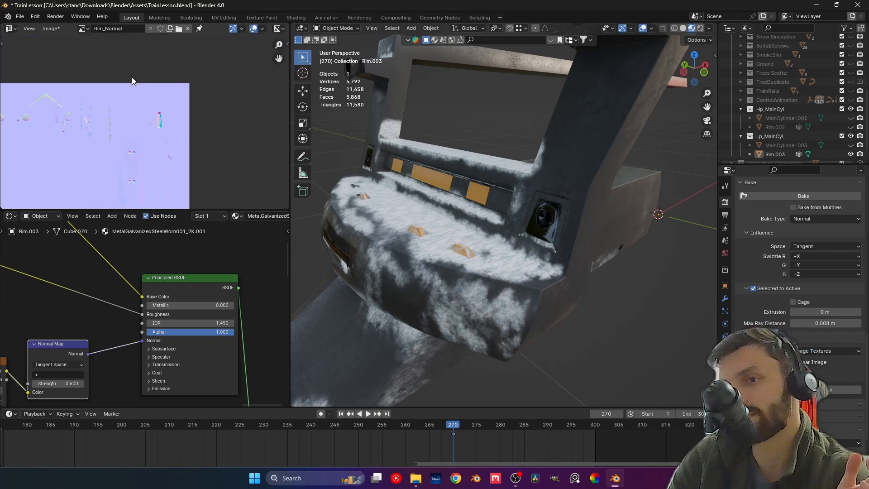
{"action": "scroll", "coordinate": [136, 89], "scroll_direction": "up", "scroll_amount": 5}
{"action": "scroll", "coordinate": [143, 99], "scroll_direction": "down", "scroll_amount": 2}
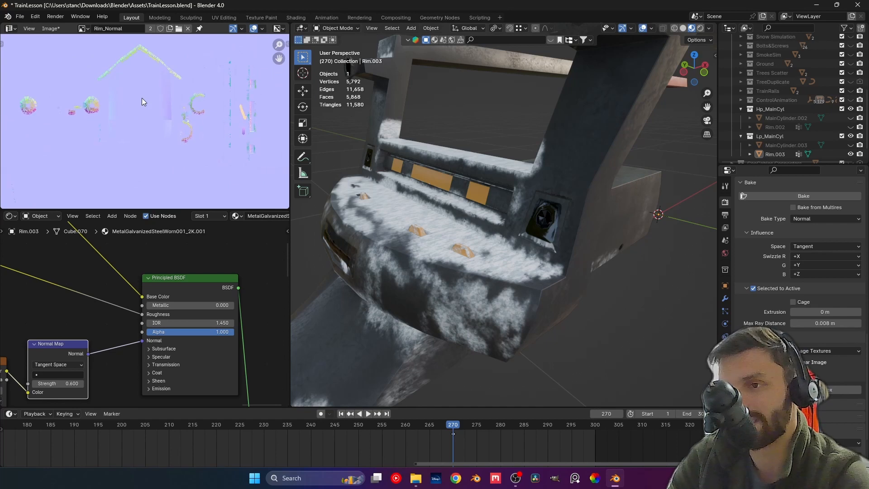
{"action": "middle_click_drag", "start_coordinate": [191, 152], "coordinate": [118, 118]}
{"action": "scroll", "coordinate": [149, 124], "scroll_direction": "up", "scroll_amount": 2}
{"action": "scroll", "coordinate": [181, 109], "scroll_direction": "up", "scroll_amount": 3}
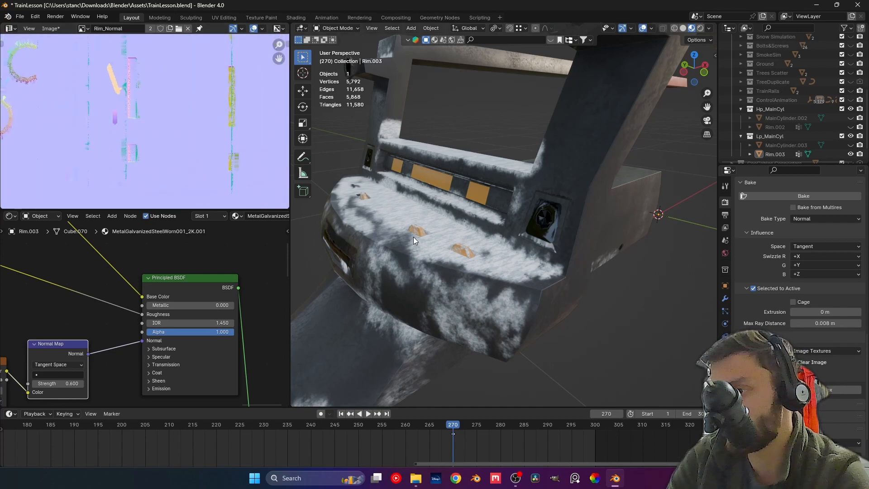
Hide the low-poly Rim.003 and show the high-poly Rim.002 to compare the front panels
{"action": "middle_click_drag", "start_coordinate": [413, 237], "coordinate": [538, 275]}
{"action": "scroll", "coordinate": [829, 138], "scroll_direction": "down", "scroll_amount": 2}
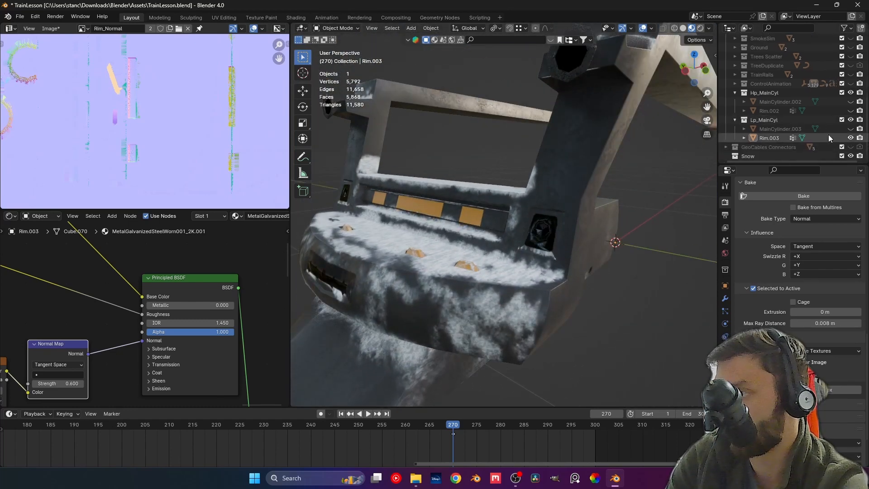
{"action": "left_click", "coordinate": [850, 138]}
{"action": "left_click", "coordinate": [851, 110]}
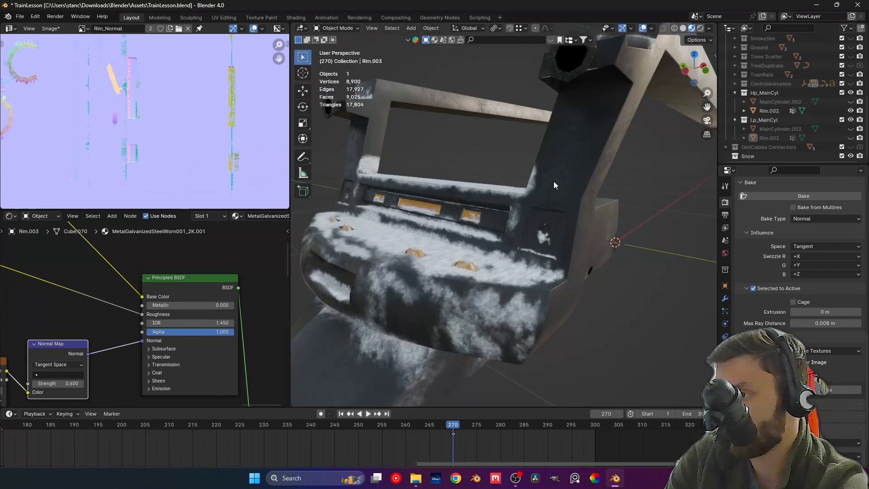
Switch to solid shading, hide the high-poly Rim.002 and show the low-poly Rim.003 to compare their geometry
{"action": "middle_click_drag", "start_coordinate": [555, 185], "coordinate": [476, 253]}
{"action": "left_click", "coordinate": [683, 28]}
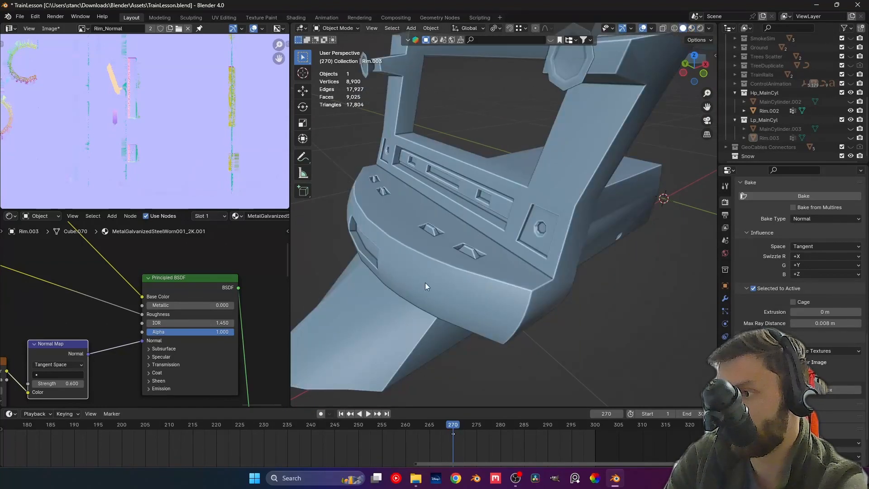
{"action": "left_click", "coordinate": [852, 111]}
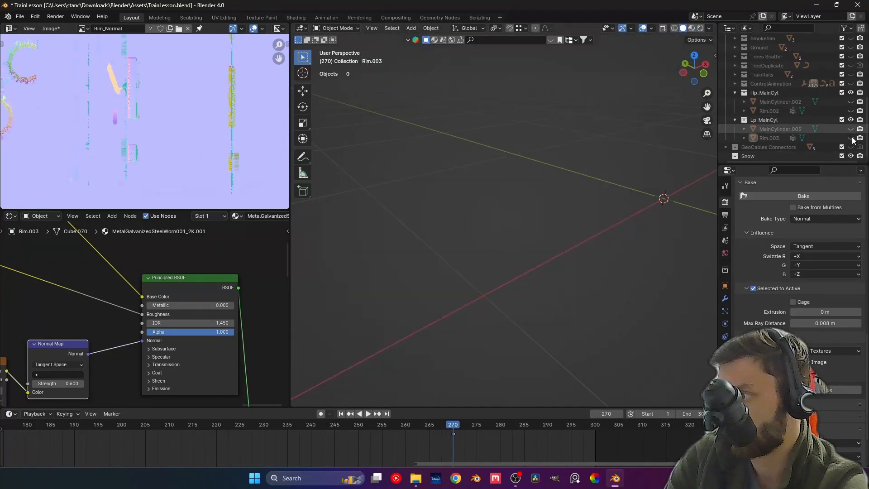
{"action": "left_click", "coordinate": [851, 138]}
{"action": "middle_click_drag", "start_coordinate": [475, 252], "coordinate": [538, 253]}
{"action": "scroll", "coordinate": [433, 232], "scroll_direction": "up", "scroll_amount": 3}
{"action": "middle_click_drag", "start_coordinate": [433, 232], "coordinate": [464, 207], "text": "shift"}
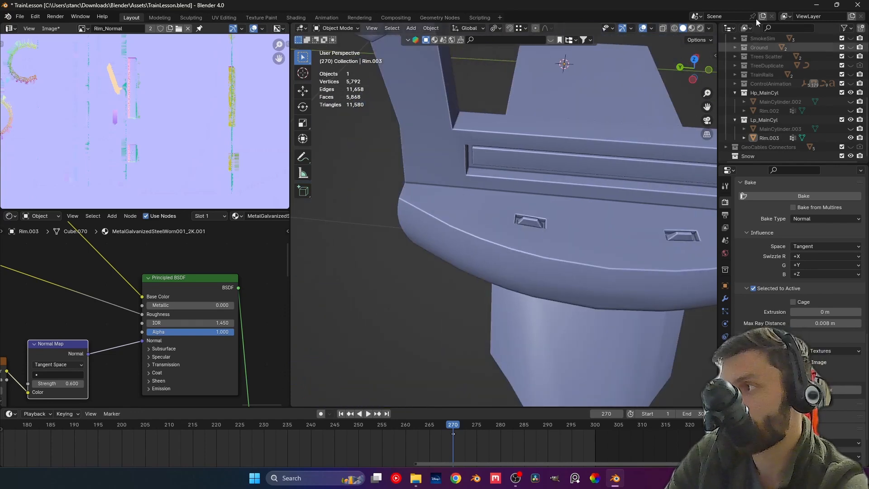
Return to Material Preview shading and set the Normal Map node's strength to 1 with the deck slots of Rim.003 in close view
{"action": "left_click", "coordinate": [692, 28]}
{"action": "mouse_move", "coordinate": [557, 245]}
{"action": "middle_mouse_down"}
{"action": "mouse_move", "coordinate": [512, 251]}
{"action": "mouse_move", "coordinate": [555, 235]}
{"action": "middle_mouse_up"}
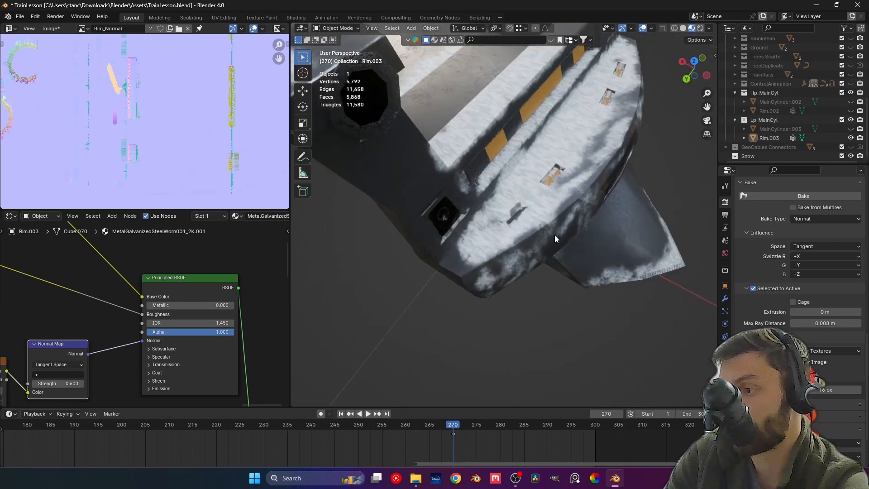
{"action": "middle_click_drag", "start_coordinate": [579, 157], "coordinate": [608, 213]}
{"action": "scroll", "coordinate": [607, 214], "scroll_direction": "up", "scroll_amount": 3}
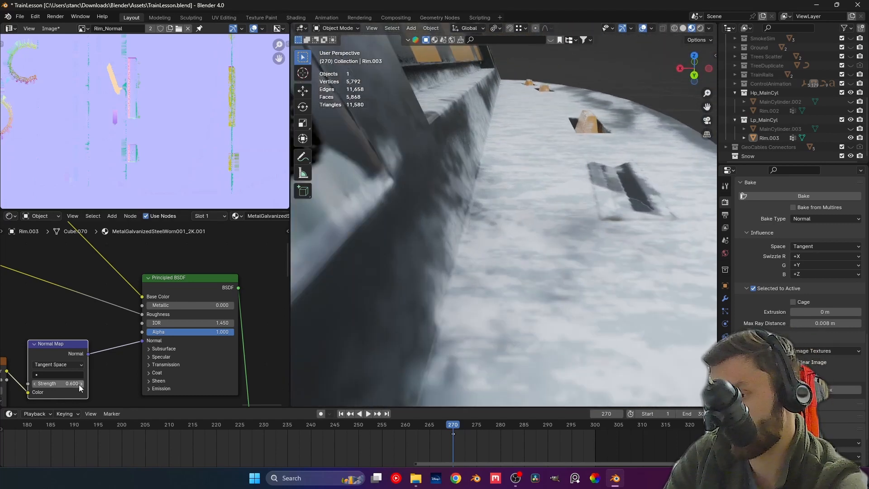
{"action": "type", "text": "1"}
{"action": "key", "text": "Return"}
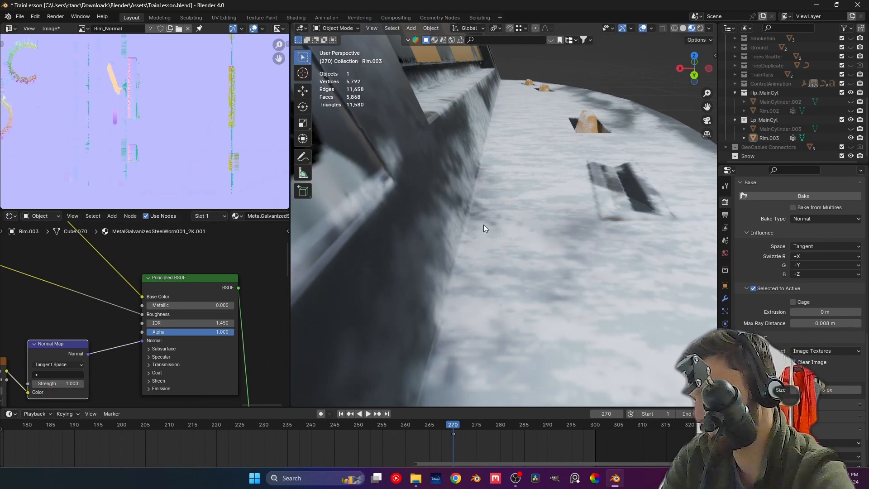
Examine the baked normals on Rim.003 around the deck slots, the octagonal headlight housing and the recessed pillar panel
{"action": "middle_click_drag", "start_coordinate": [606, 193], "coordinate": [565, 258]}
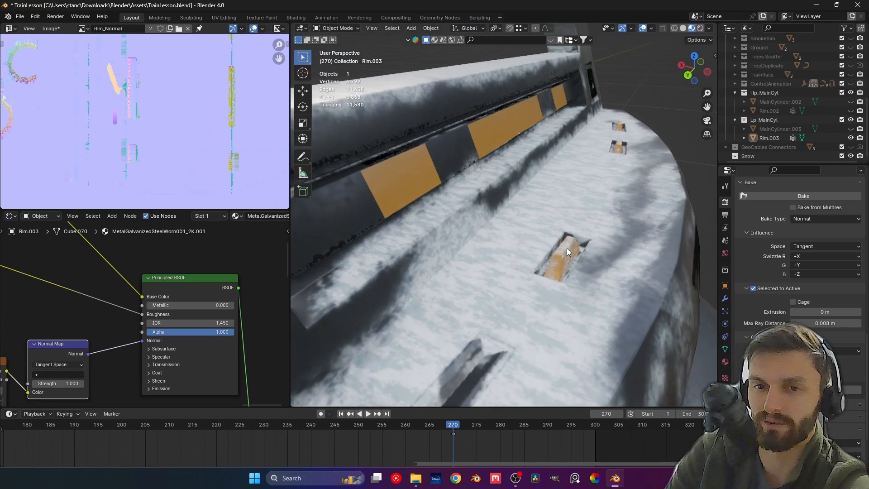
{"action": "middle_click_drag", "start_coordinate": [568, 248], "coordinate": [535, 289]}
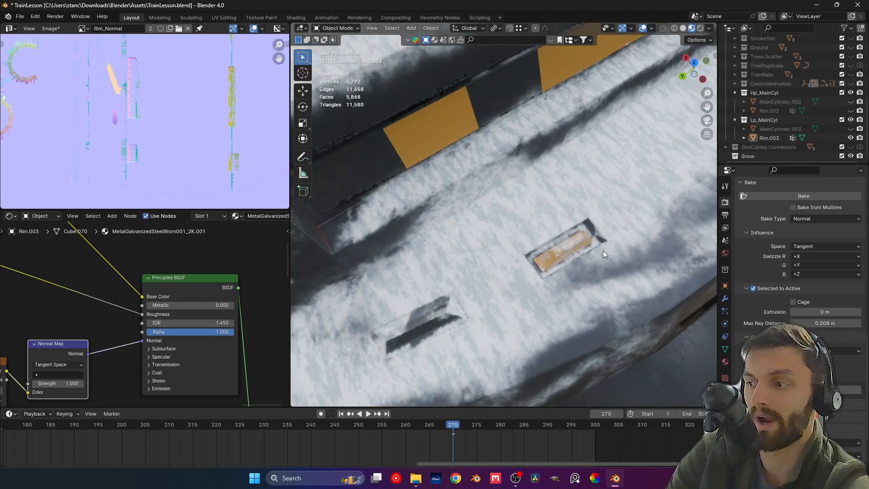
{"action": "scroll", "coordinate": [535, 266], "scroll_direction": "up", "scroll_amount": 5}
{"action": "middle_click_drag", "start_coordinate": [528, 276], "coordinate": [606, 202]}
{"action": "middle_click_drag", "start_coordinate": [589, 230], "coordinate": [601, 205]}
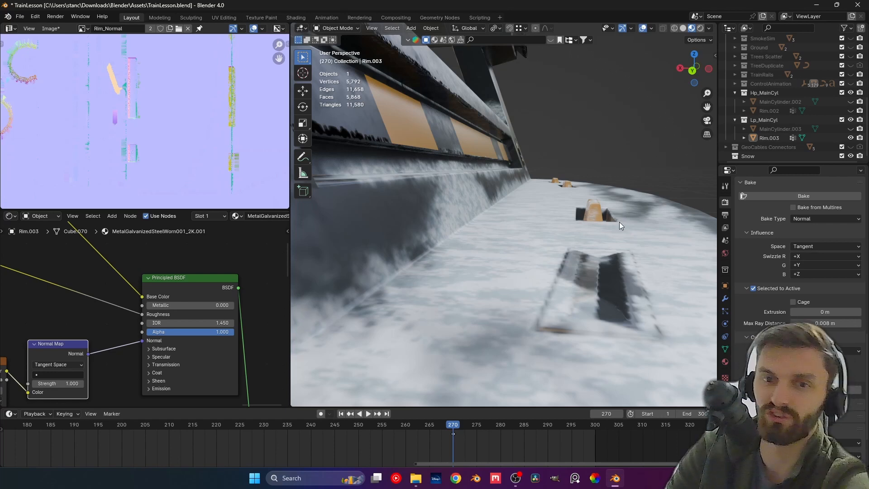
{"action": "middle_click_drag", "start_coordinate": [620, 223], "coordinate": [466, 215]}
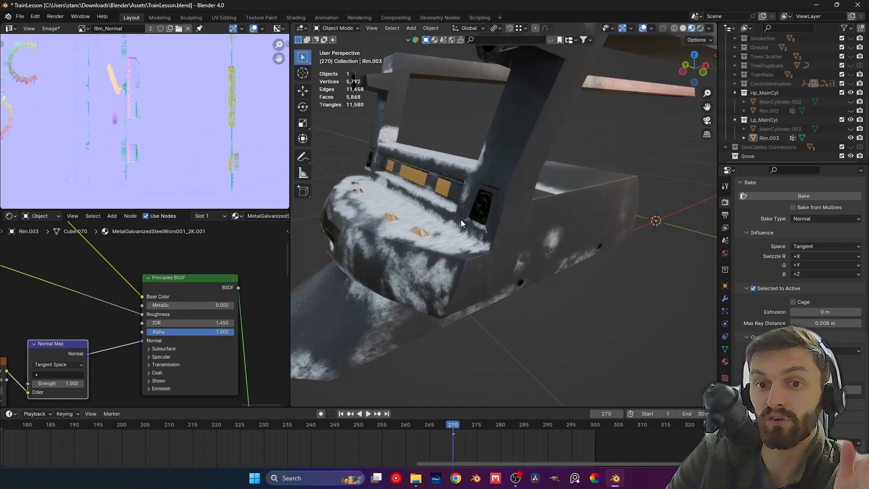
{"action": "middle_click_drag", "start_coordinate": [461, 219], "coordinate": [493, 270]}
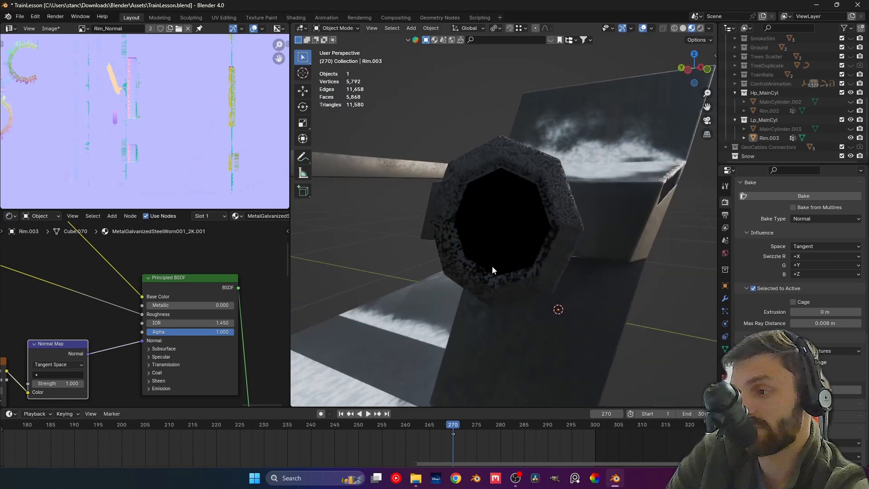
{"action": "scroll", "coordinate": [472, 348], "scroll_direction": "down", "scroll_amount": 5}
{"action": "middle_click_drag", "start_coordinate": [472, 354], "coordinate": [475, 227], "text": "shift"}
{"action": "scroll", "coordinate": [474, 264], "scroll_direction": "up", "scroll_amount": 2}
{"action": "middle_click_drag", "start_coordinate": [476, 227], "coordinate": [467, 229]}
Make the Rim_Normal image node active, show Rim.002 and select it together with Rim.003 as the active object in solid shading
{"action": "scroll", "coordinate": [192, 325], "scroll_direction": "down", "scroll_amount": 5}
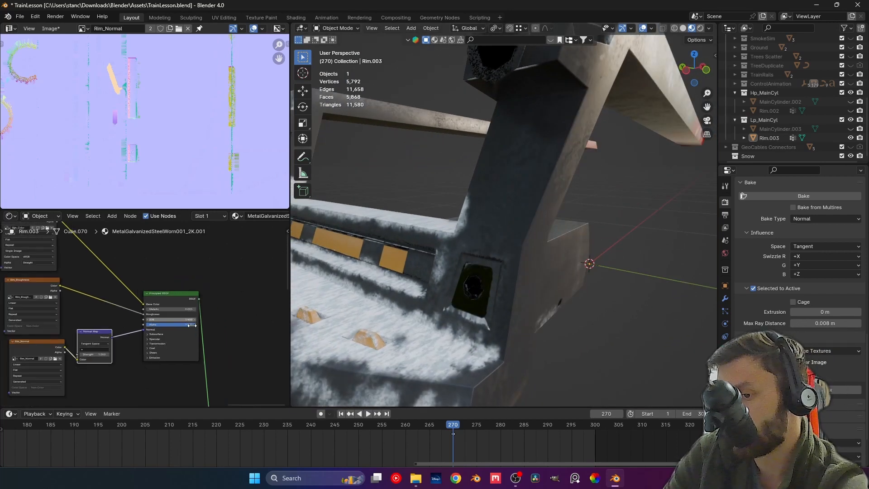
{"action": "scroll", "coordinate": [206, 349], "scroll_direction": "down", "scroll_amount": 3}
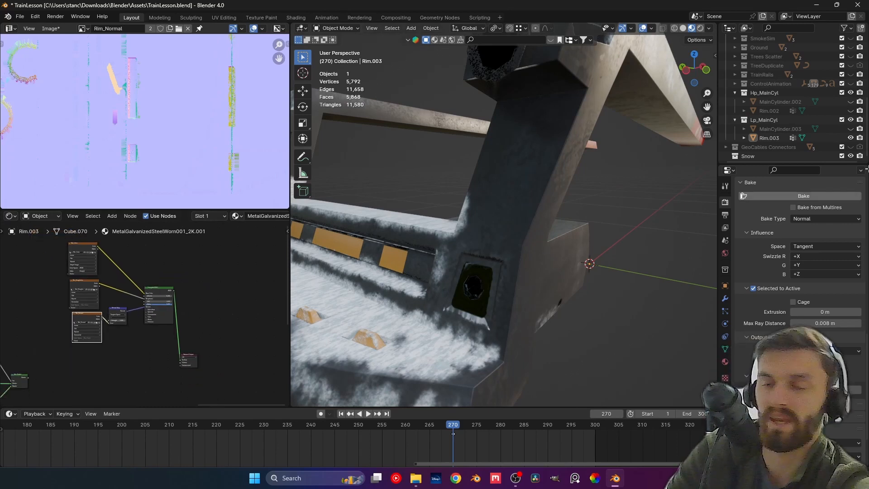
{"action": "left_click", "coordinate": [850, 112]}
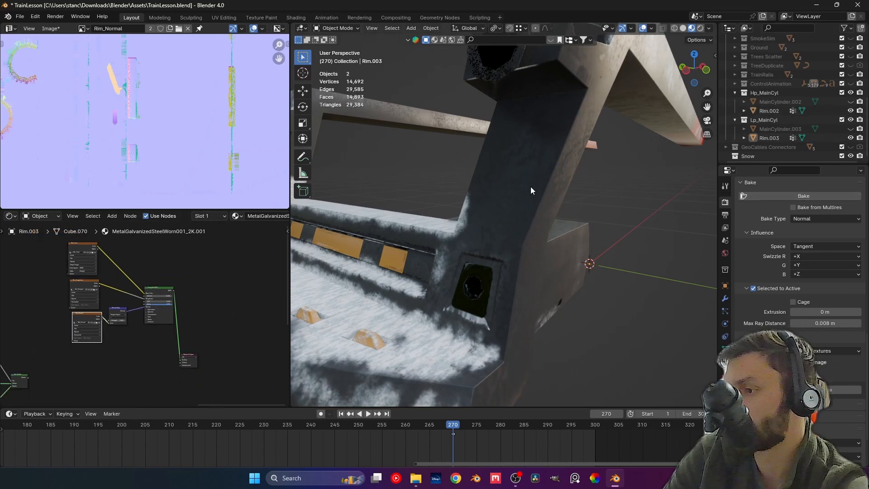
{"action": "scroll", "coordinate": [531, 186], "scroll_direction": "down", "scroll_amount": 3}
{"action": "middle_click_drag", "start_coordinate": [522, 187], "coordinate": [507, 190]}
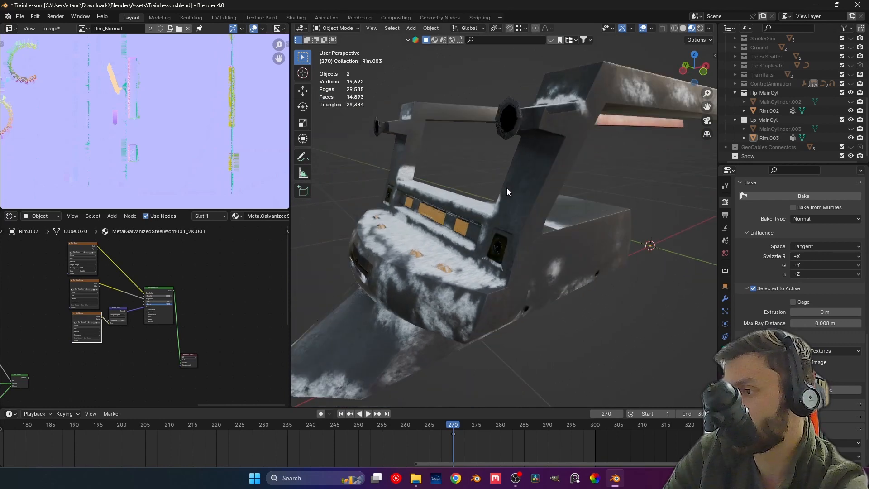
{"action": "left_click", "coordinate": [683, 28]}
{"action": "left_click", "coordinate": [771, 111]}
{"action": "left_click", "coordinate": [769, 138], "text": "ctrl"}
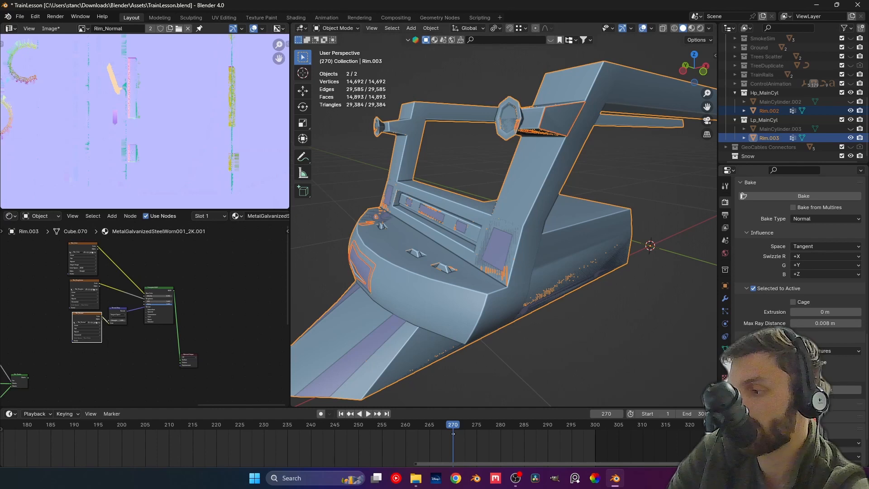
Rebake the normal map from Rim.002 to Rim.003 with 0.001 m extrusion and 0.002 m max ray distance
{"action": "scroll", "coordinate": [810, 272], "scroll_direction": "down", "scroll_amount": 3}
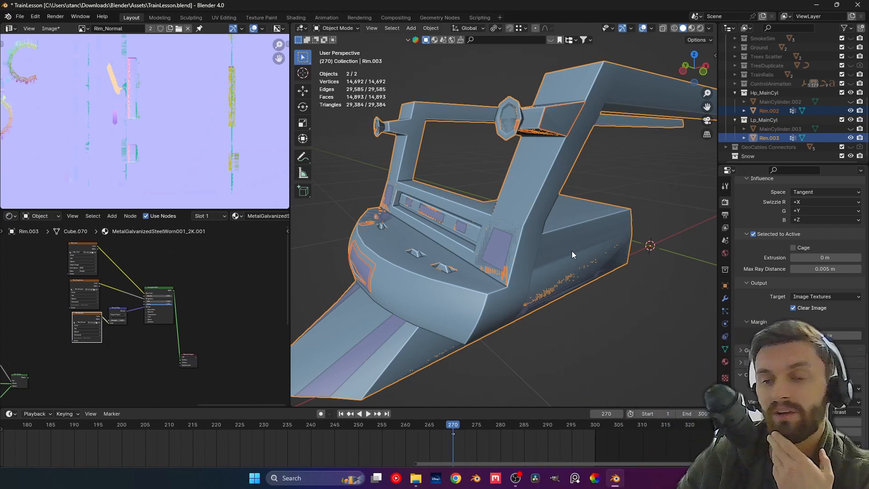
{"action": "scroll", "coordinate": [819, 283], "scroll_direction": "up", "scroll_amount": 5}
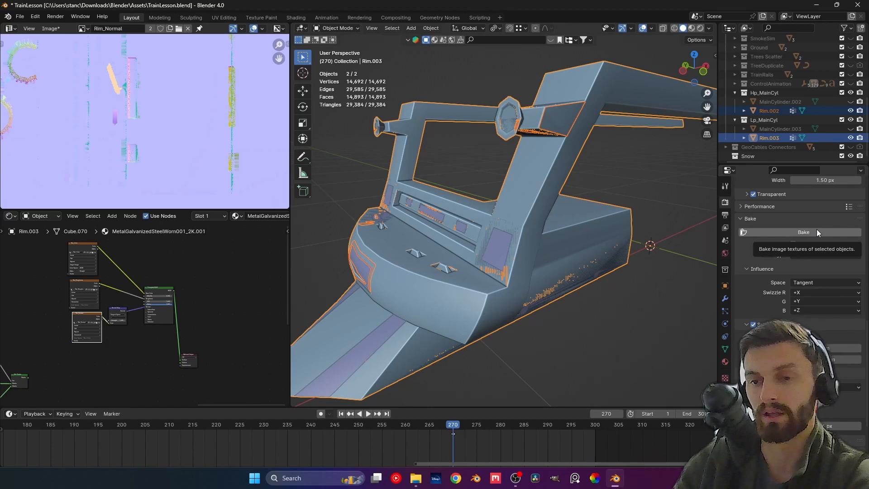
{"action": "scroll", "coordinate": [192, 132], "scroll_direction": "down", "scroll_amount": 4}
{"action": "scroll", "coordinate": [192, 134], "scroll_direction": "down", "scroll_amount": 2}
{"action": "scroll", "coordinate": [192, 133], "scroll_direction": "up", "scroll_amount": 2}
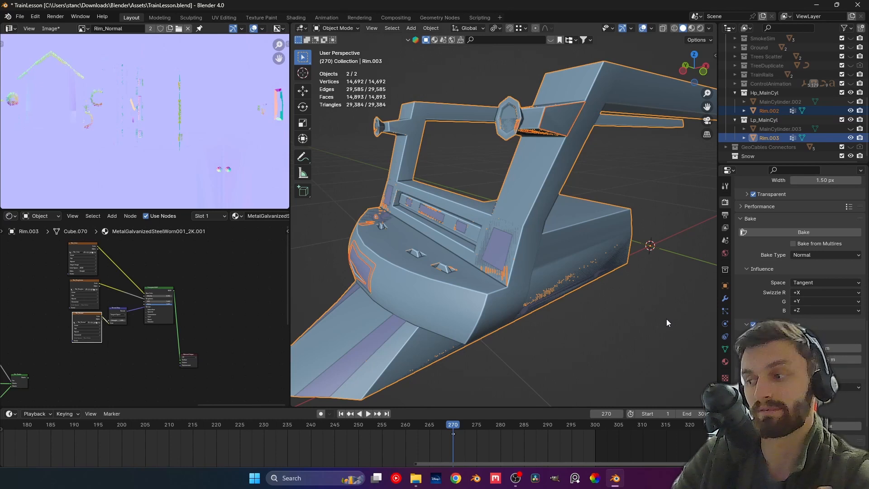
{"action": "left_click", "coordinate": [792, 233]}
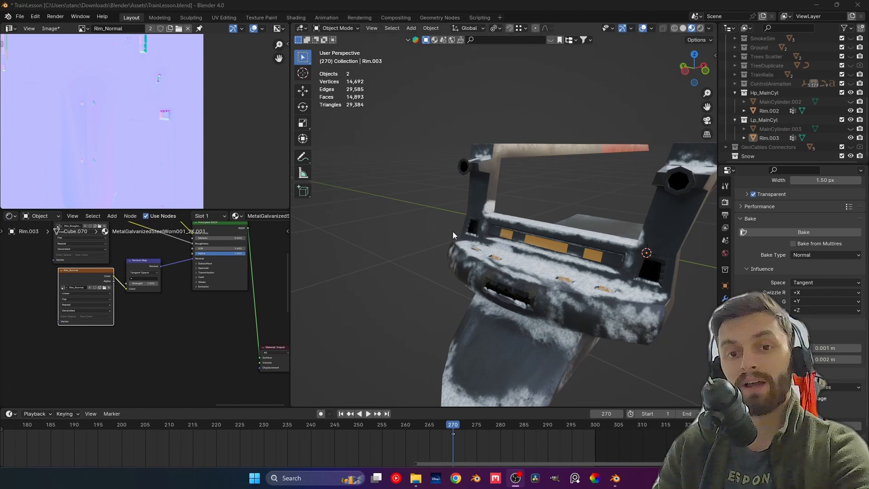
Hide Rim.003 and examine the recessed pillar panel and front slots on the high-poly Rim.002
{"action": "middle_click_drag", "start_coordinate": [579, 265], "coordinate": [510, 203]}
{"action": "scroll", "coordinate": [490, 242], "scroll_direction": "up", "scroll_amount": 3}
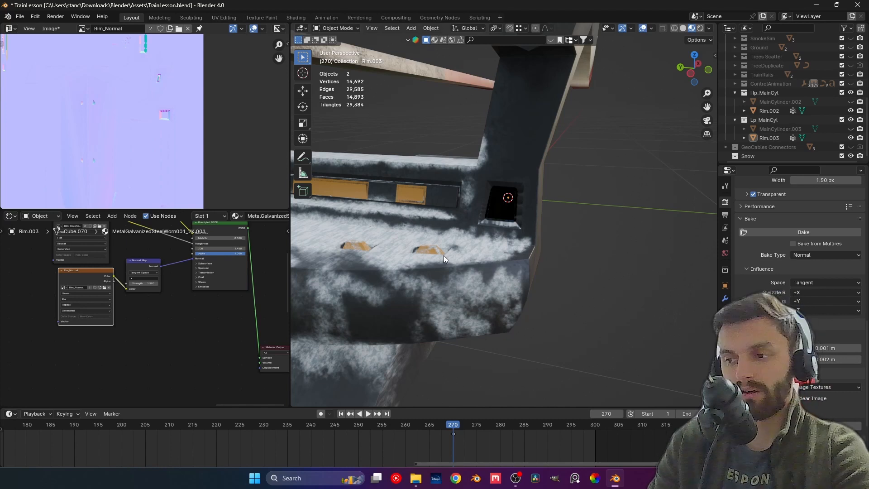
{"action": "left_click", "coordinate": [851, 138]}
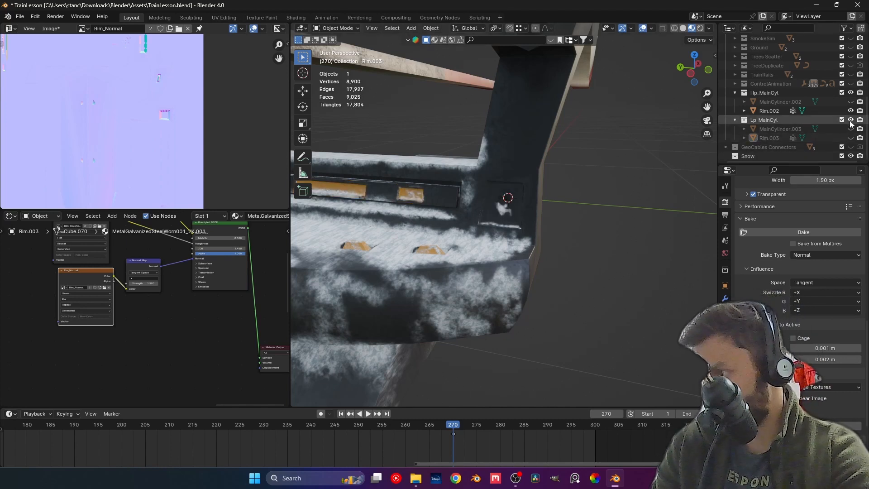
{"action": "scroll", "coordinate": [543, 218], "scroll_direction": "up", "scroll_amount": 3}
{"action": "mouse_move", "coordinate": [508, 196]}
{"action": "middle_mouse_down", "text": "shift"}
{"action": "mouse_move", "coordinate": [500, 210]}
{"action": "mouse_move", "coordinate": [517, 186]}
{"action": "middle_mouse_up", "text": "shift"}
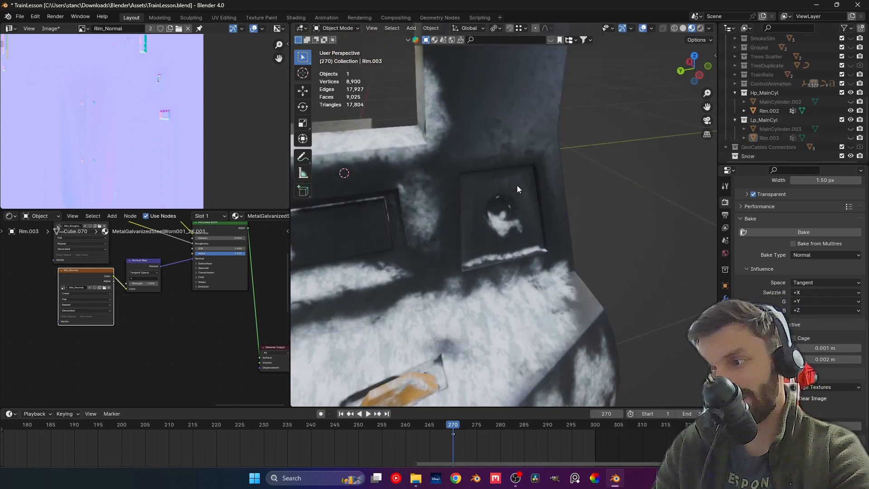
{"action": "middle_click_drag", "start_coordinate": [508, 216], "coordinate": [535, 195]}
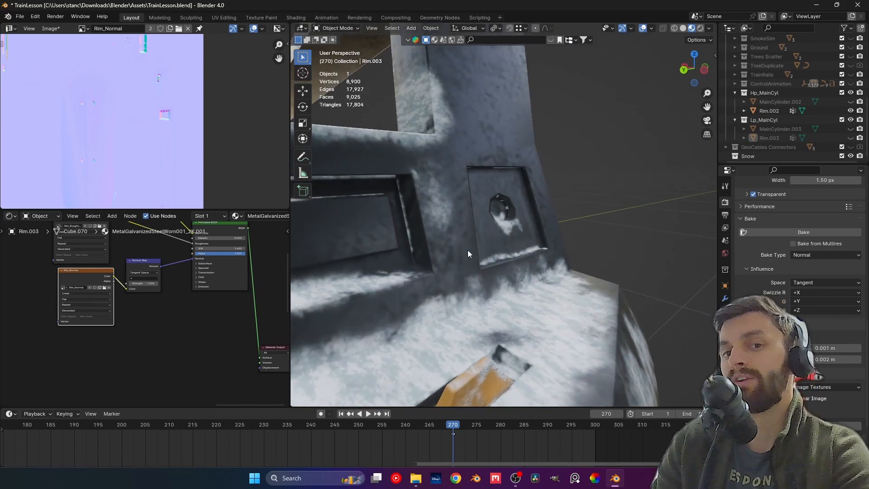
{"action": "middle_click_drag", "start_coordinate": [468, 251], "coordinate": [502, 177]}
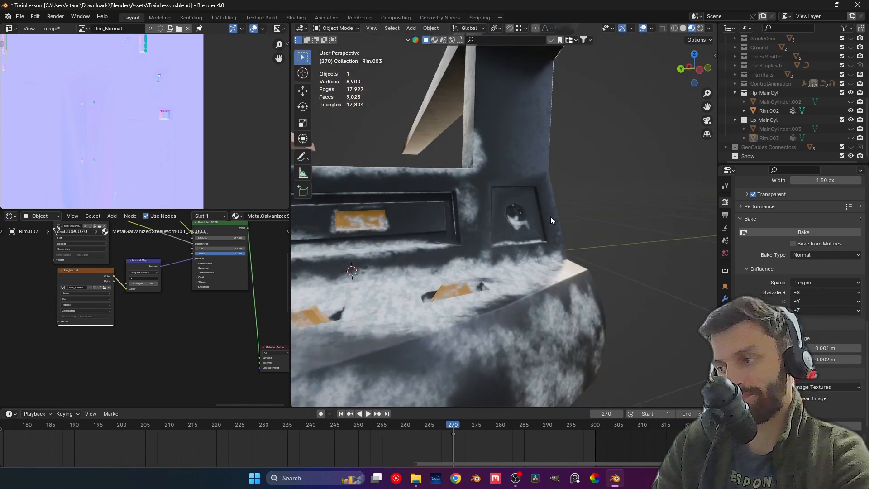
{"action": "middle_click_drag", "start_coordinate": [551, 221], "coordinate": [498, 195]}
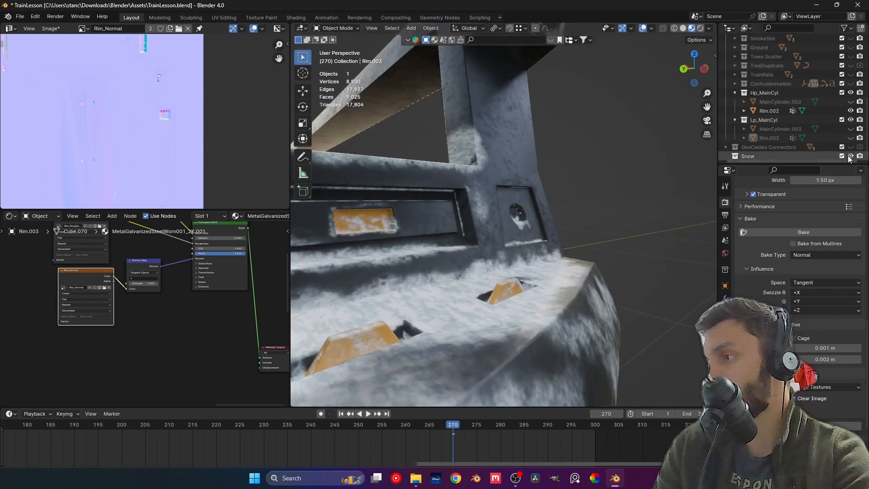
Show the low-poly Rim.003 again and hide Rim.002 to view the rebaked front on its own
{"action": "left_click", "coordinate": [851, 138]}
{"action": "middle_click_drag", "start_coordinate": [511, 226], "coordinate": [569, 222]}
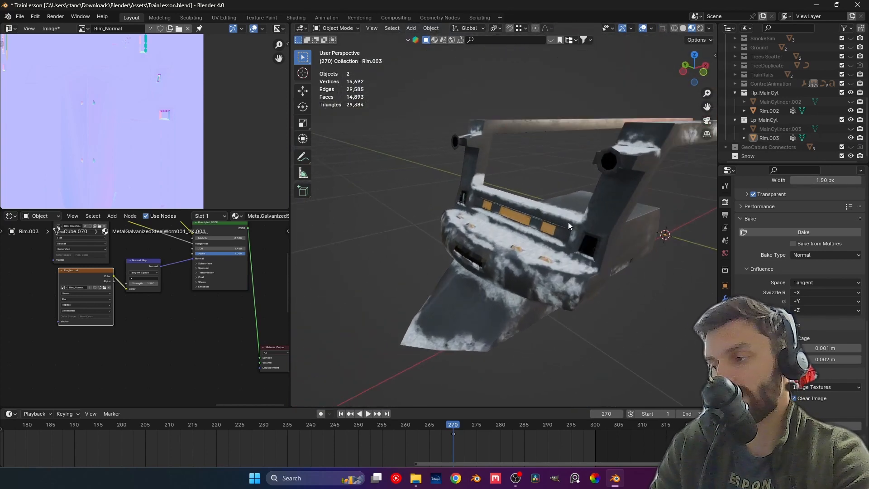
{"action": "middle_click_drag", "start_coordinate": [569, 271], "coordinate": [701, 195]}
{"action": "scroll", "coordinate": [477, 251], "scroll_direction": "up", "scroll_amount": 3}
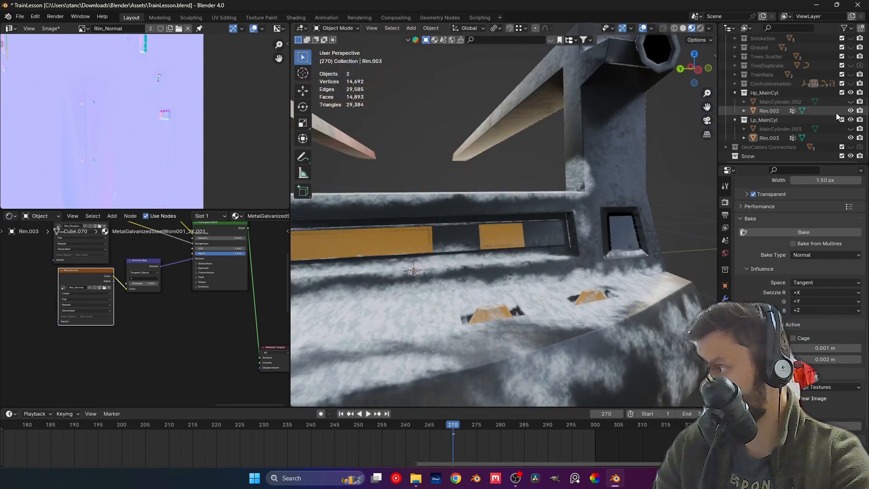
{"action": "left_click", "coordinate": [851, 111]}
{"action": "middle_click_drag", "start_coordinate": [599, 246], "coordinate": [423, 214]}
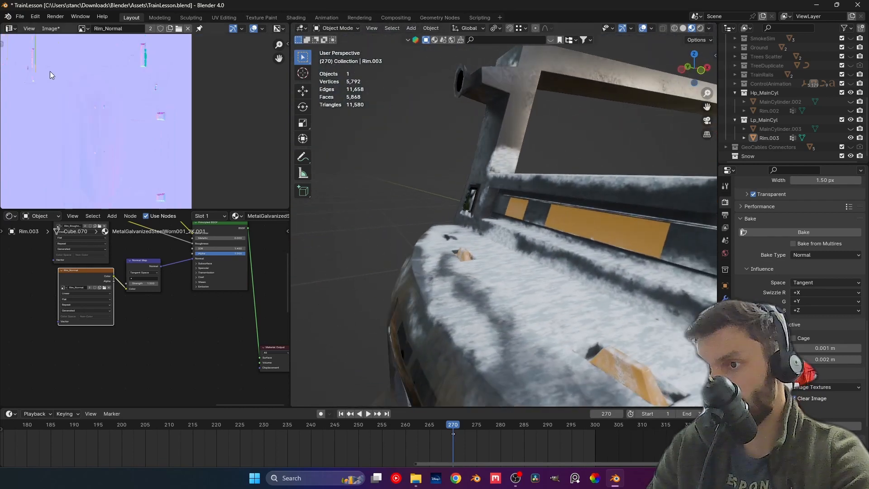
Inspect the rebaked Rim_Normal image around its recessed details and compare it with the pillar panel on Rim.003
{"action": "scroll", "coordinate": [97, 113], "scroll_direction": "down", "scroll_amount": 3}
{"action": "scroll", "coordinate": [171, 124], "scroll_direction": "up", "scroll_amount": 5}
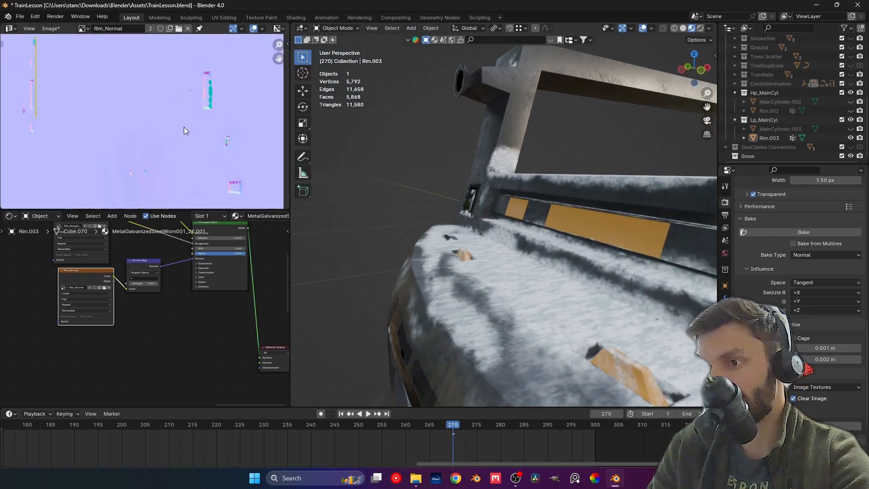
{"action": "middle_click_drag", "start_coordinate": [210, 158], "coordinate": [171, 132]}
{"action": "scroll", "coordinate": [171, 132], "scroll_direction": "up", "scroll_amount": 7}
{"action": "scroll", "coordinate": [181, 134], "scroll_direction": "down", "scroll_amount": 6}
{"action": "middle_click_drag", "start_coordinate": [457, 237], "coordinate": [562, 207]}
{"action": "middle_click_drag", "start_coordinate": [489, 198], "coordinate": [425, 222]}
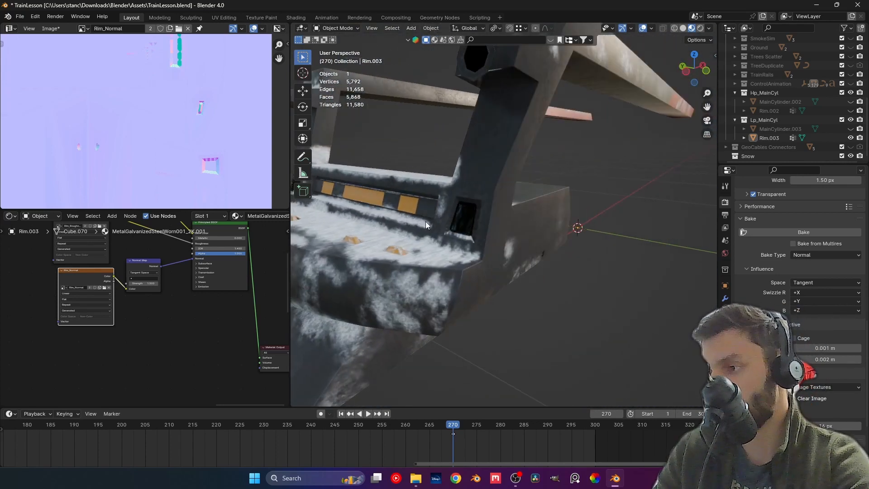
{"action": "scroll", "coordinate": [426, 222], "scroll_direction": "up", "scroll_amount": 3}
Set the Normal Map node's strength back to 1 and check the recessed pillar panel and front of Rim.003
{"action": "scroll", "coordinate": [152, 275], "scroll_direction": "up", "scroll_amount": 6}
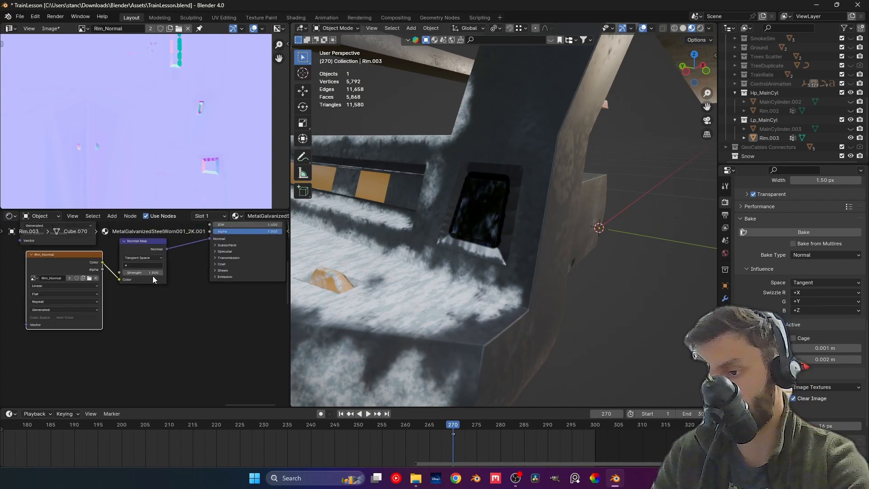
{"action": "left_click", "coordinate": [157, 272]}
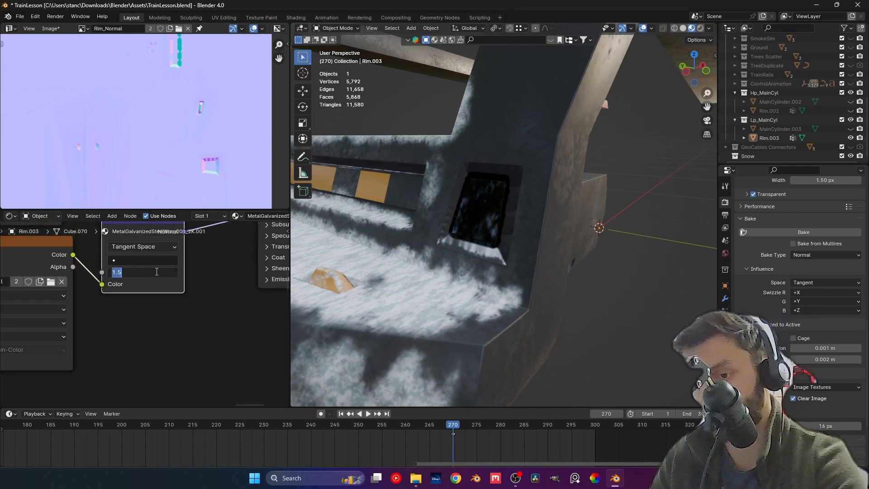
{"action": "type", "text": "1"}
{"action": "key", "text": "Return"}
{"action": "middle_click_drag", "start_coordinate": [402, 239], "coordinate": [378, 236]}
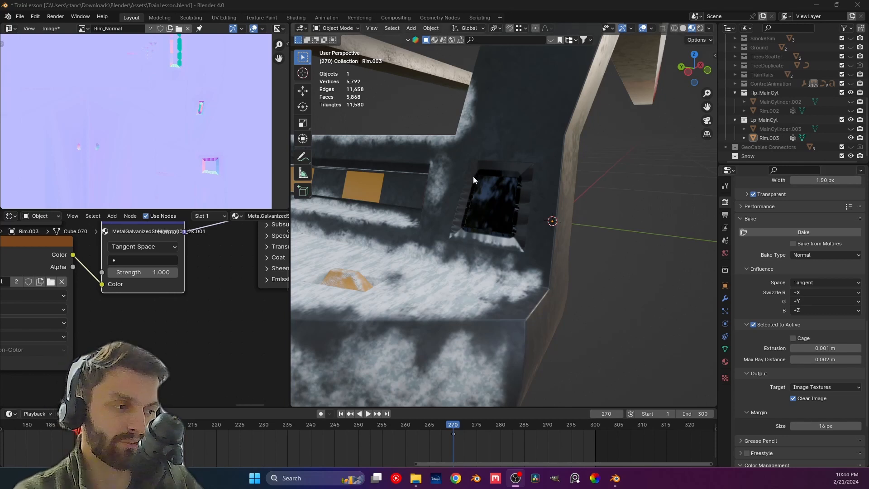
{"action": "middle_click_drag", "start_coordinate": [474, 176], "coordinate": [442, 185]}
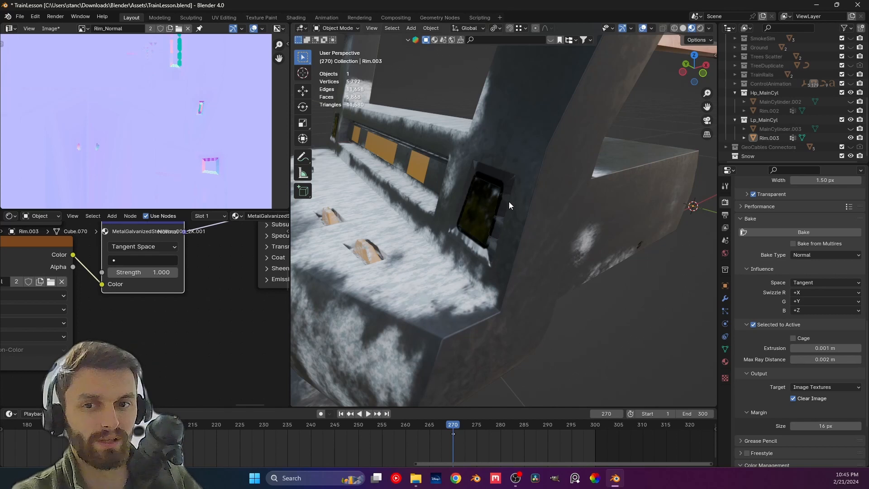
{"action": "middle_click_drag", "start_coordinate": [508, 205], "coordinate": [445, 177]}
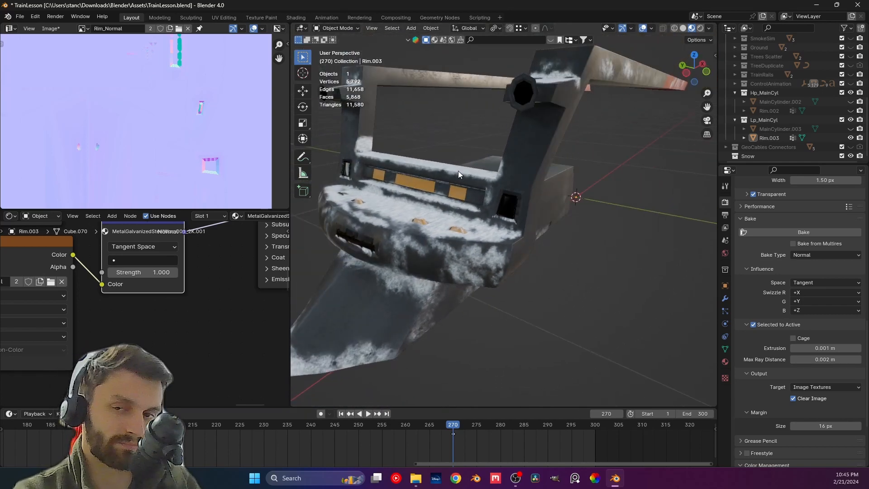